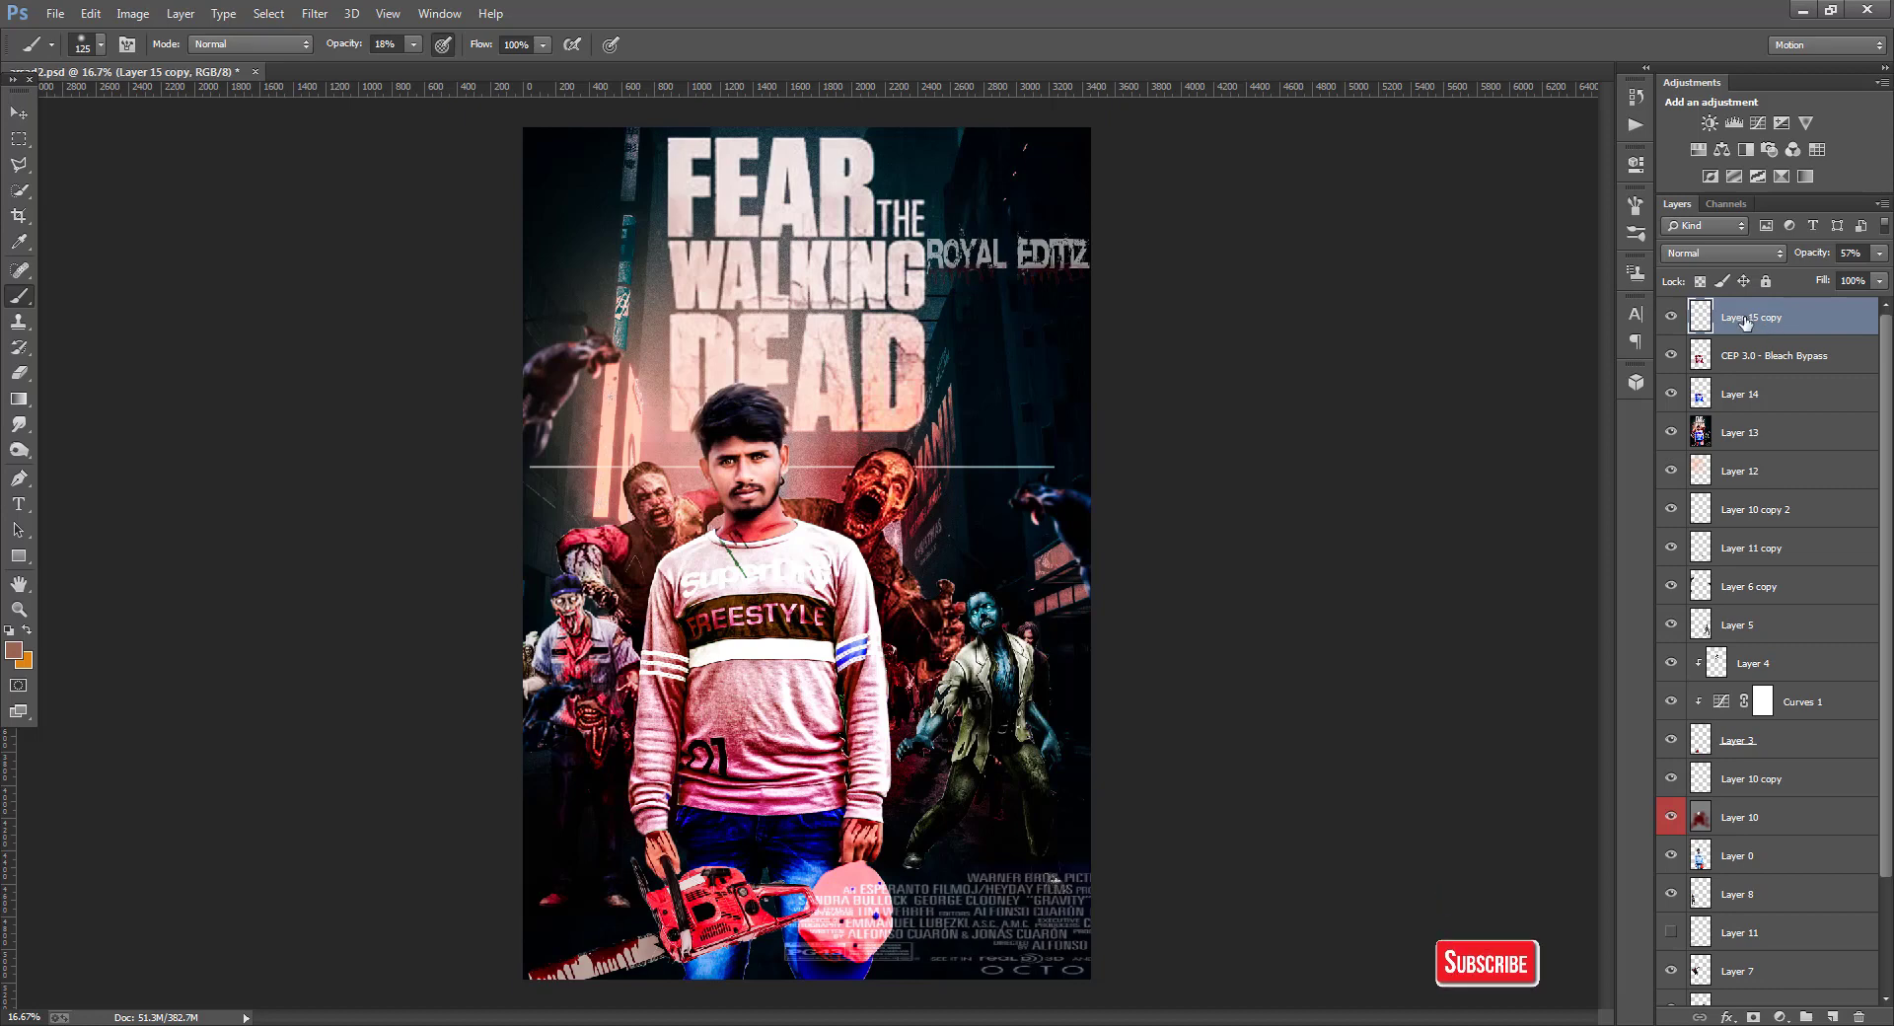
- Delete the layers from Layer 15 copy down through Layer 3 in the finished zombie poster
key(Delete)
key(Delete)
key(Delete)
key(Delete)
key(Delete)
key(Delete)
key(Delete)
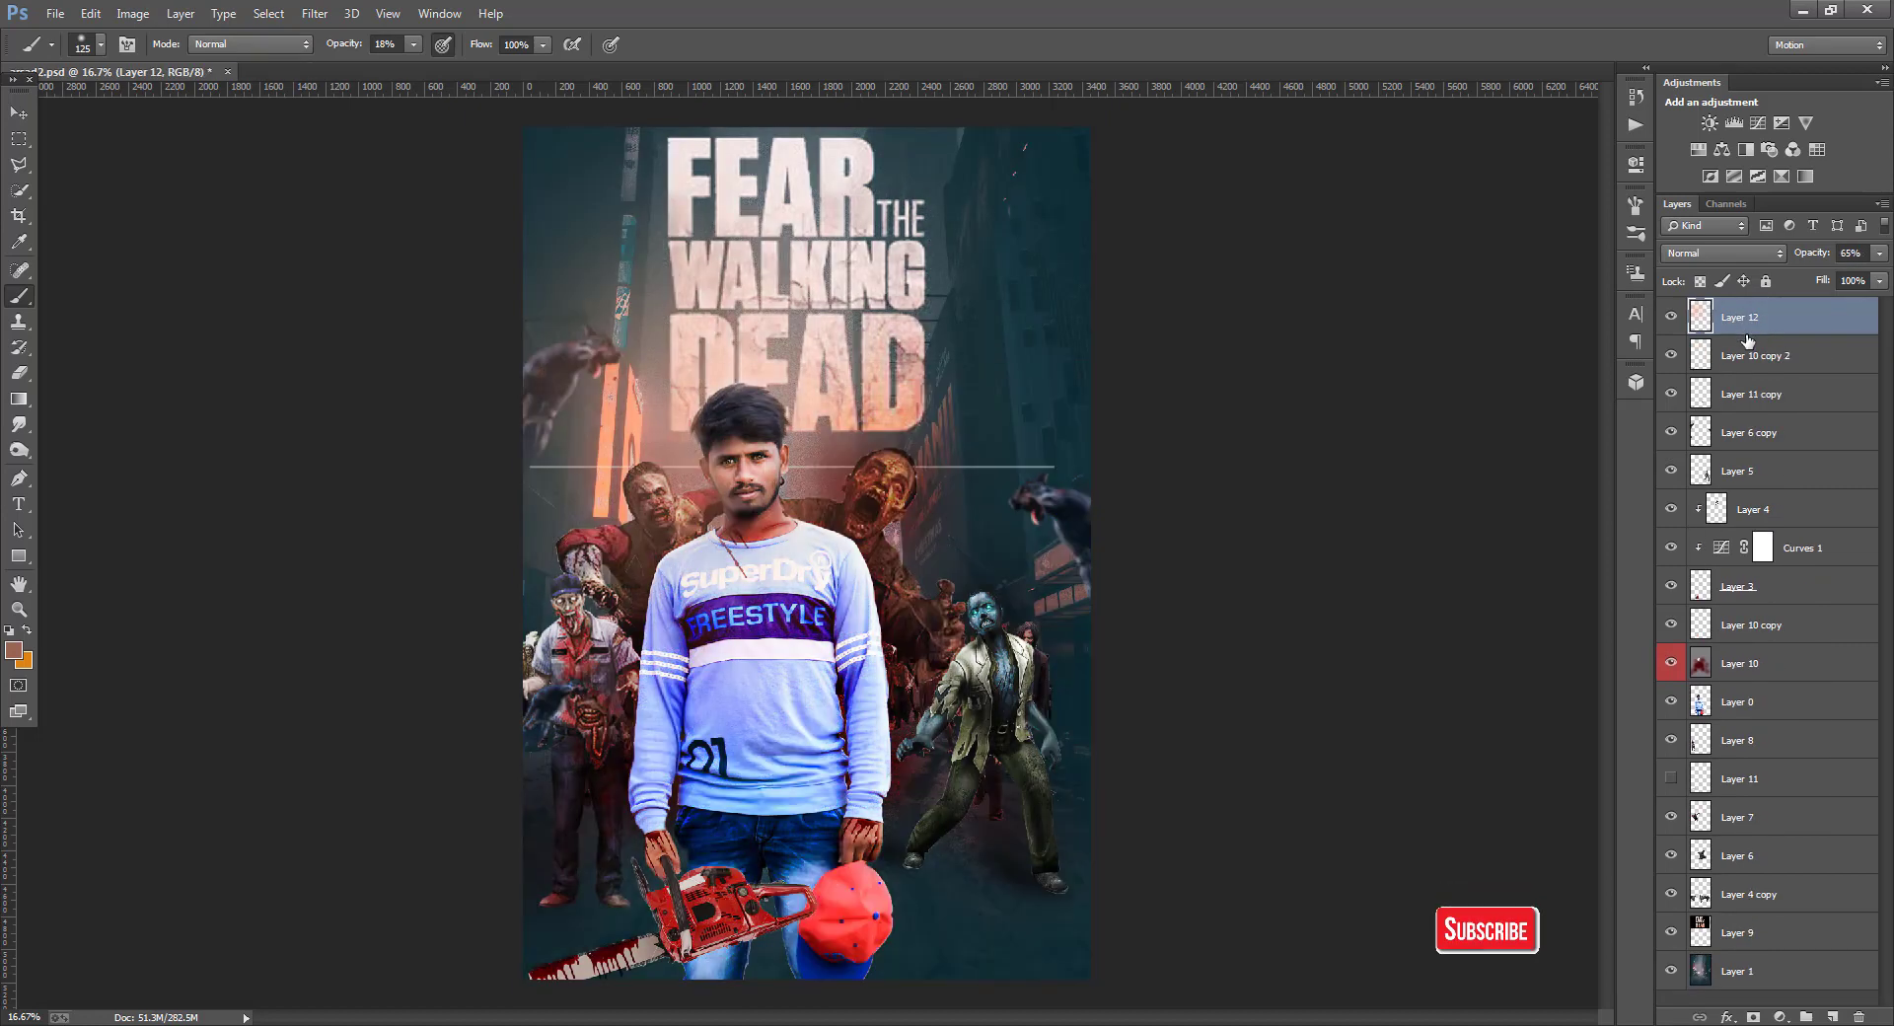
key(Delete)
key(Delete)
key(Delete)
key(Delete)
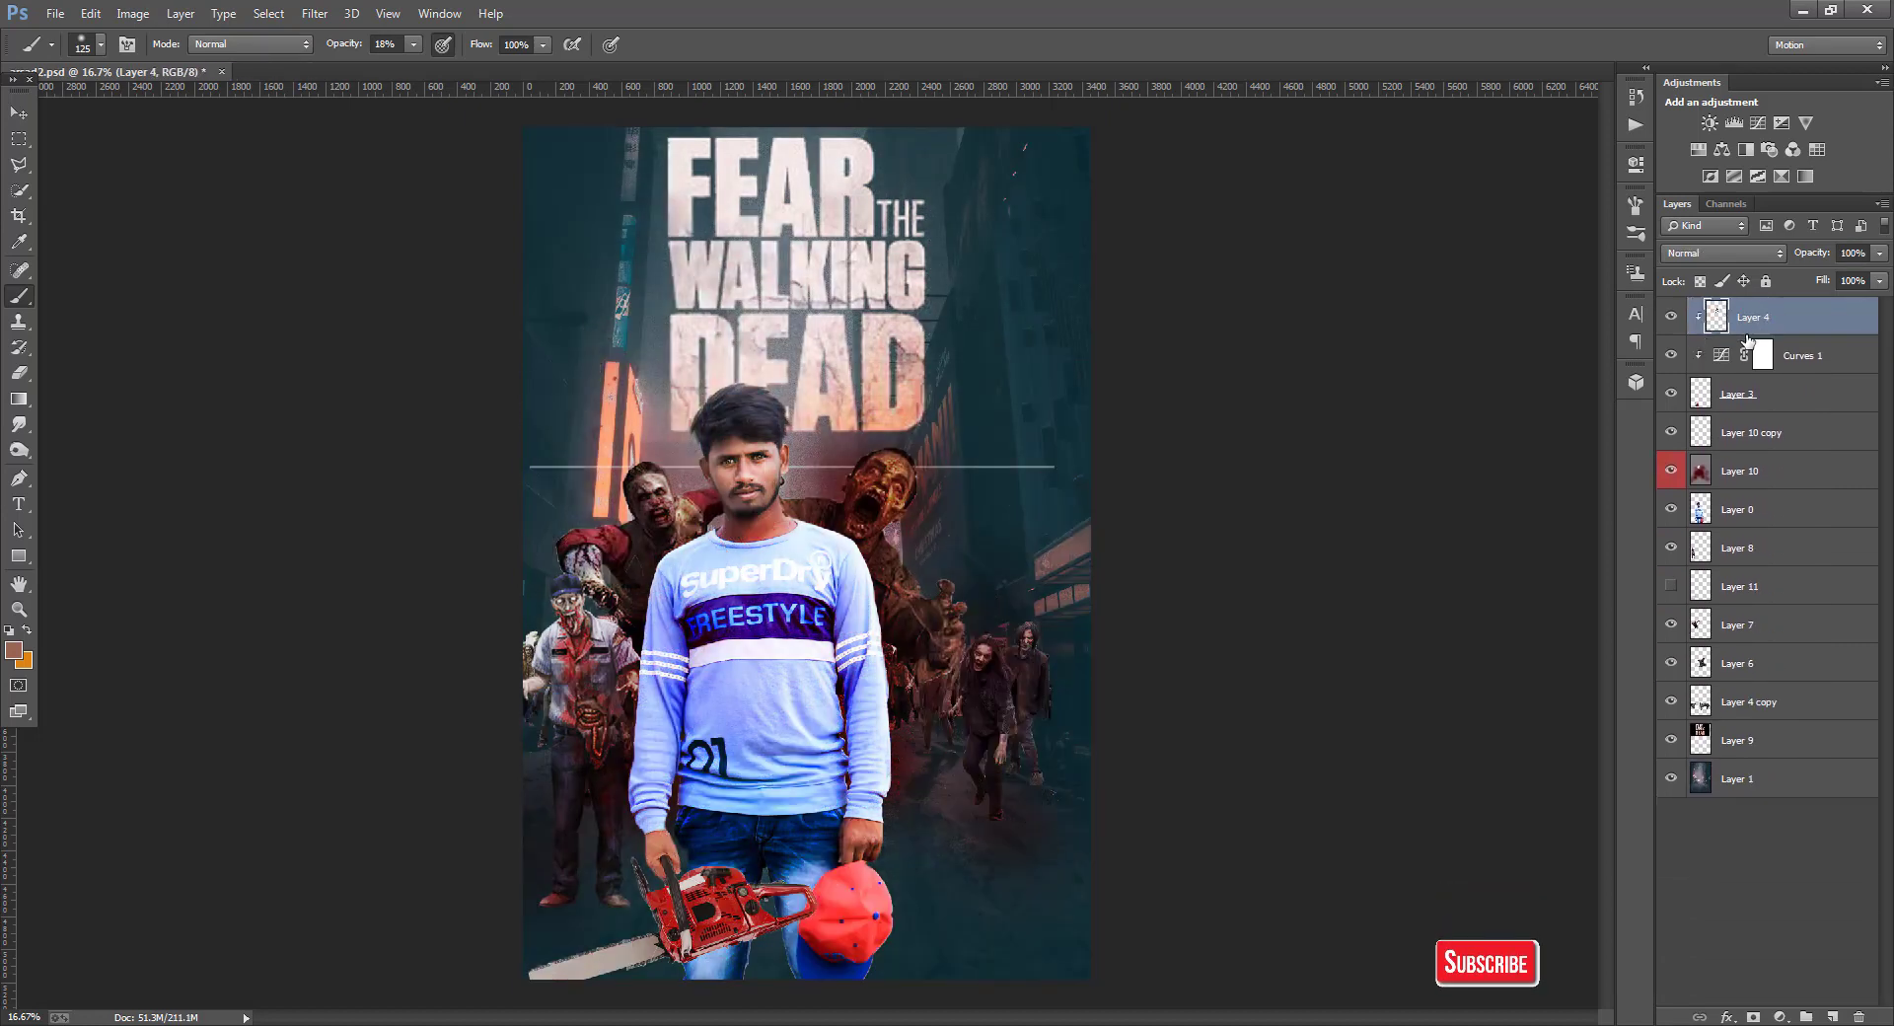
key(Delete)
key(Delete)
key(Delete)
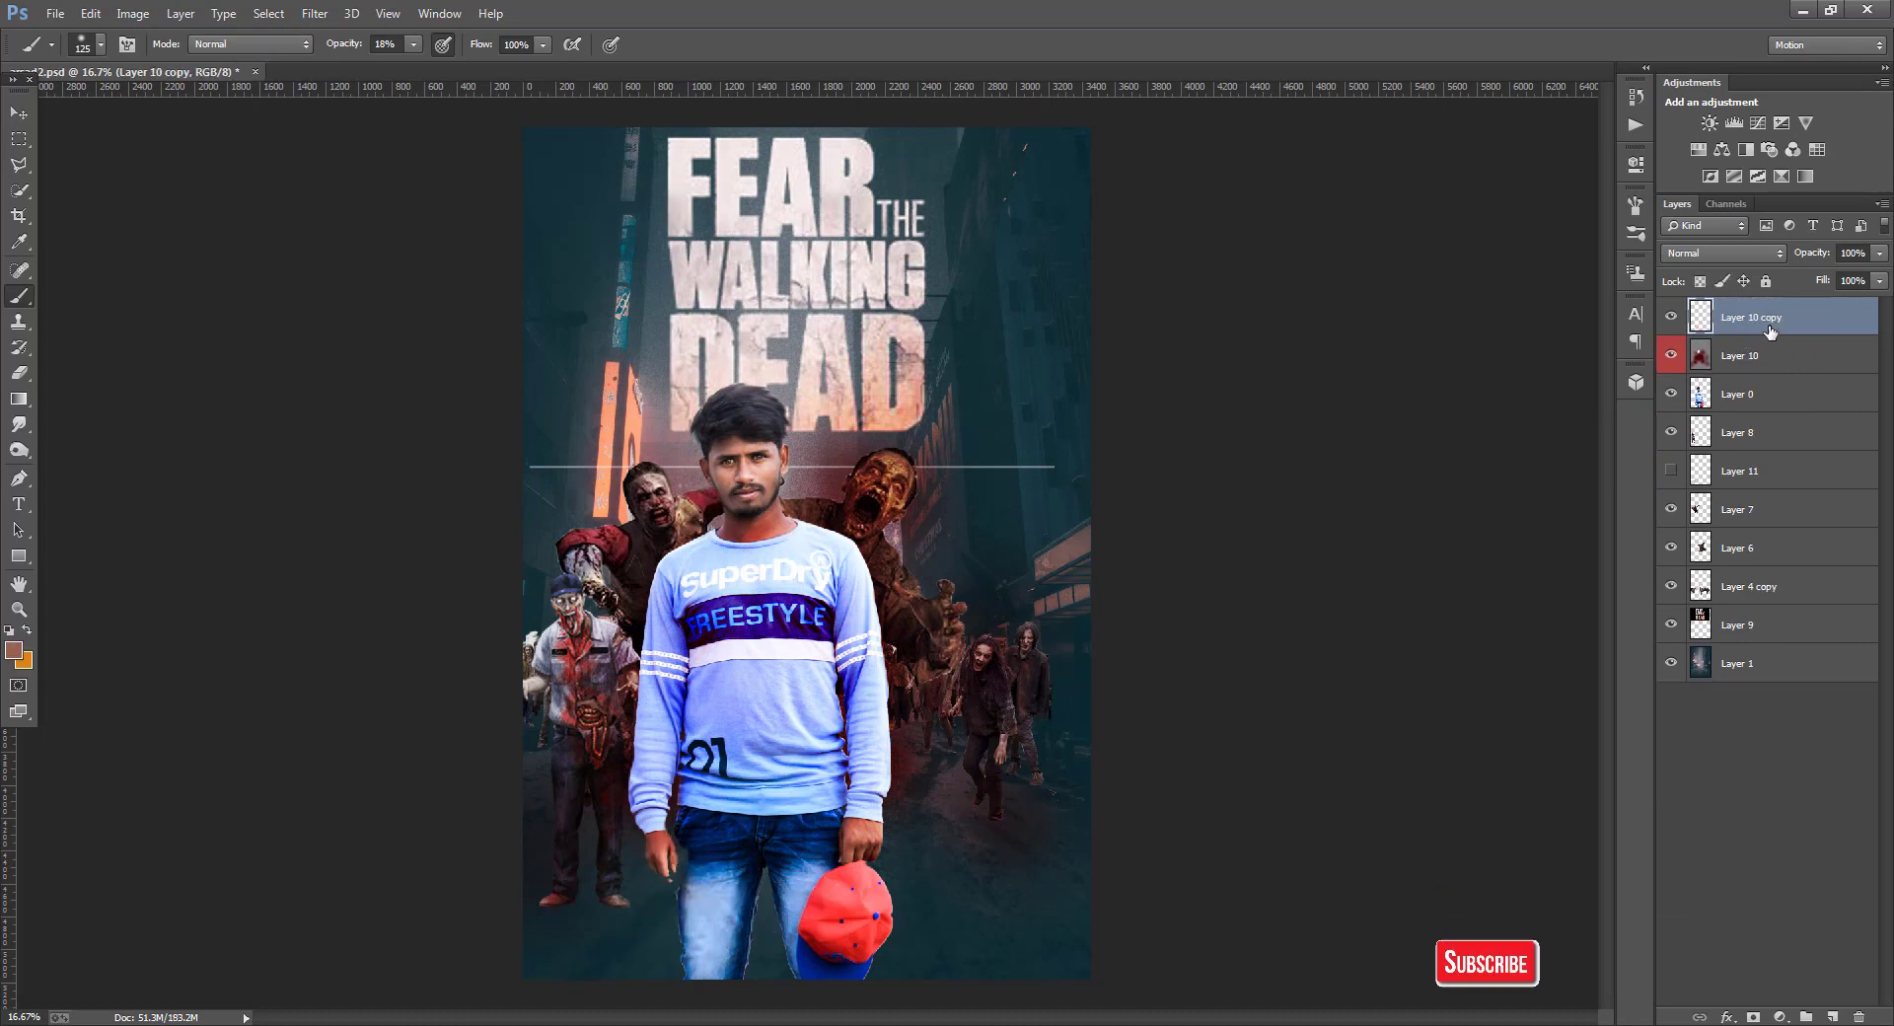
- Delete all the remaining poster layers except Layer 0, which holds the man
click(1757, 357)
key(Delete)
key(Delete)
key(Delete)
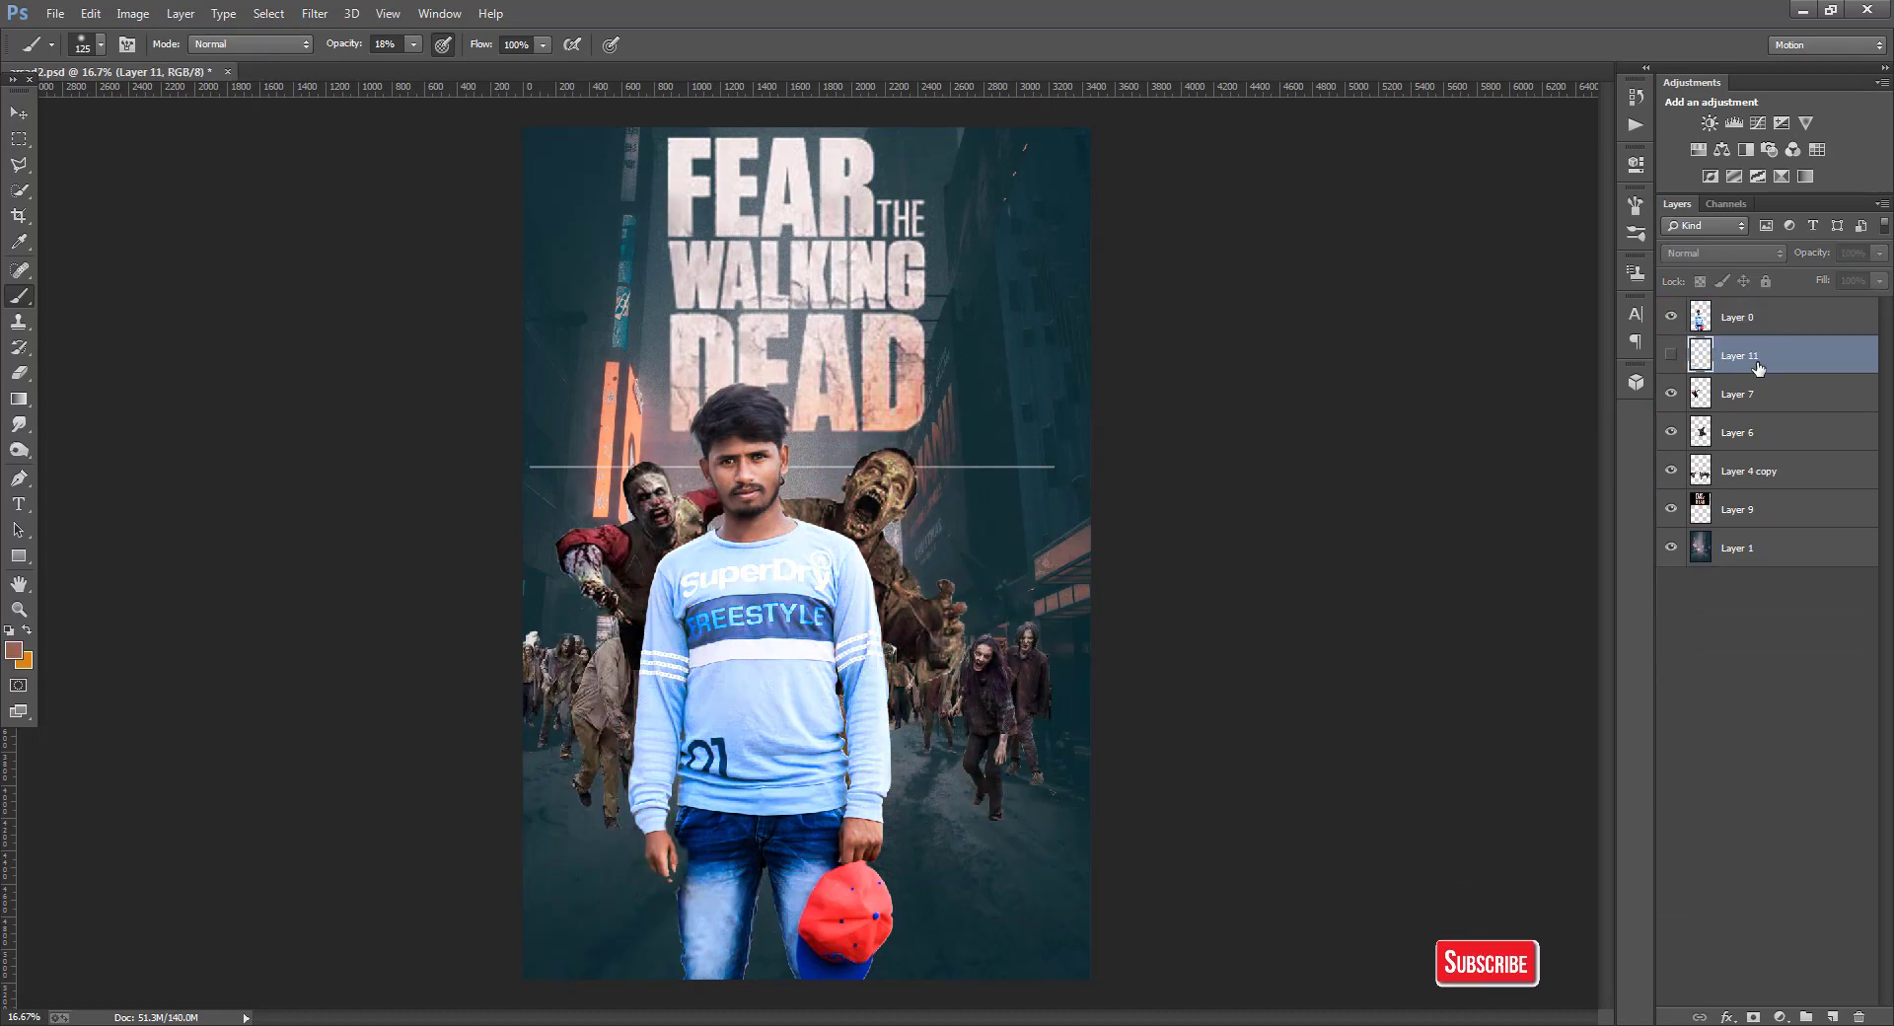
key(Delete)
key(Delete)
key(Delete)
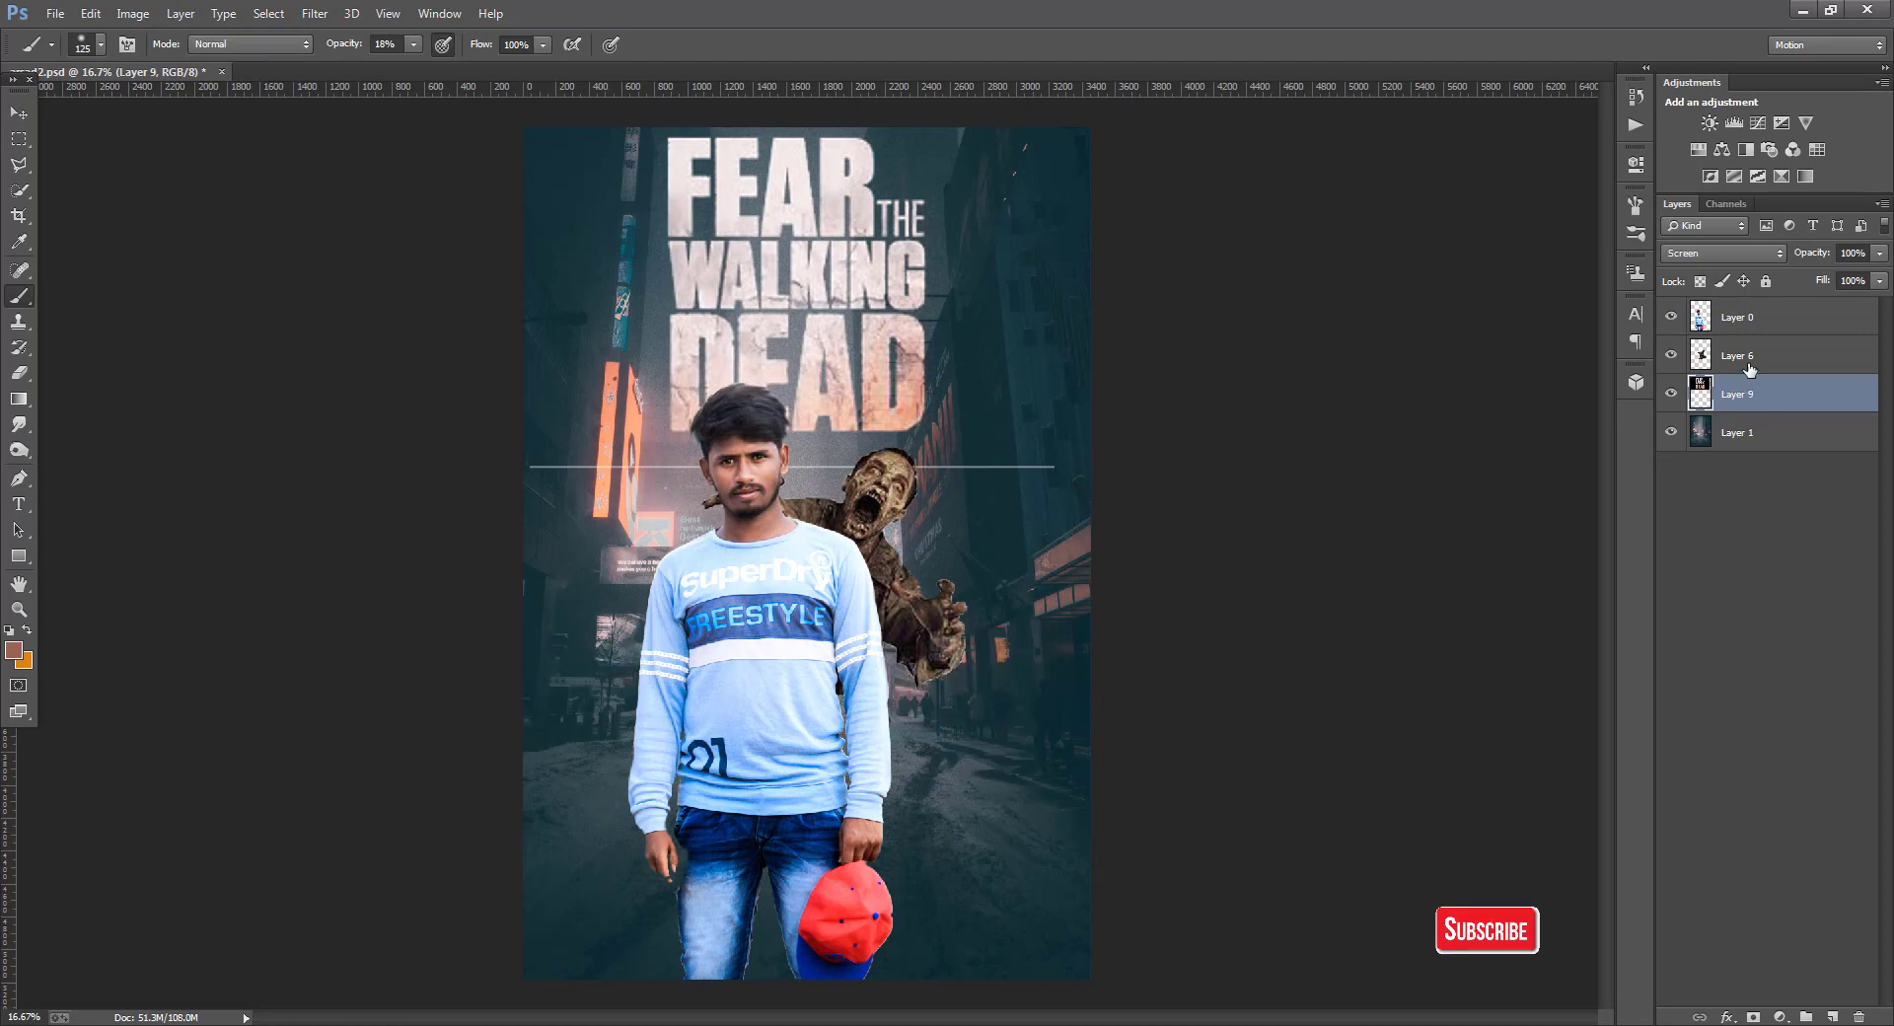
key(Delete)
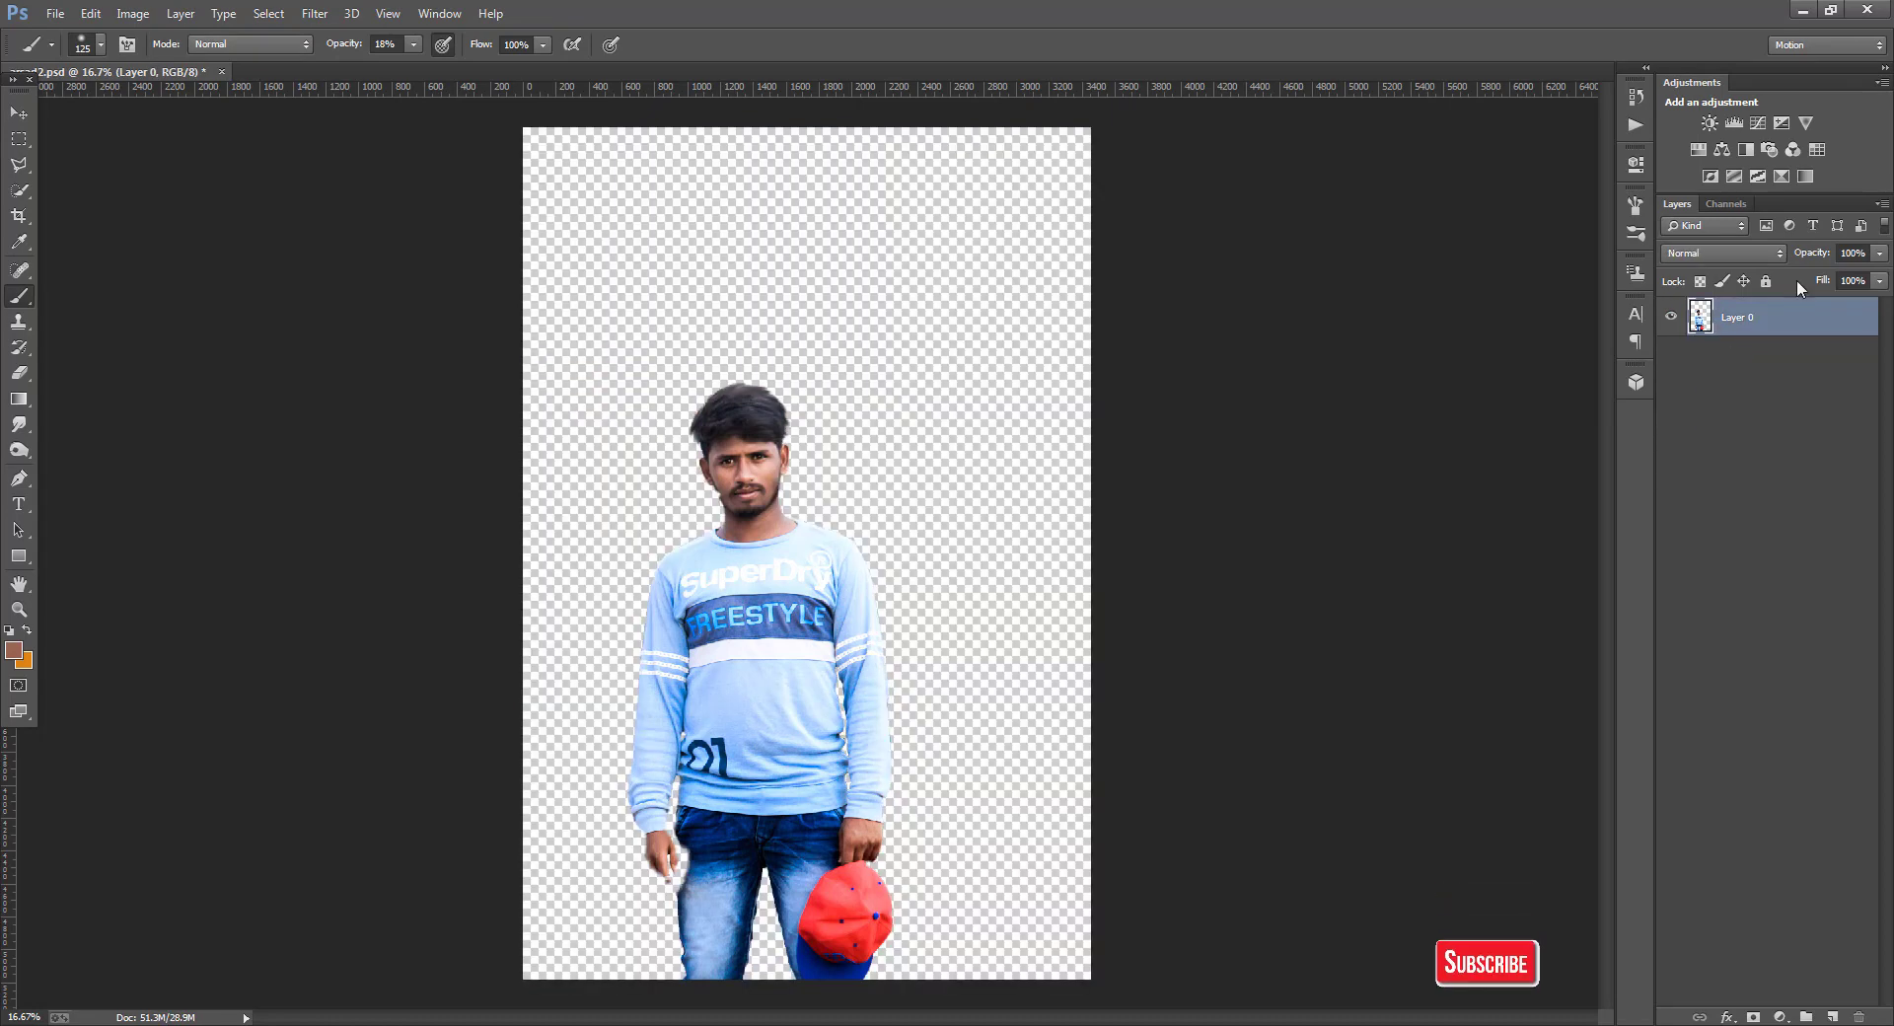
- Open the PSD with the original man cutout and show the chainsaw on Layer 3
click(54, 15)
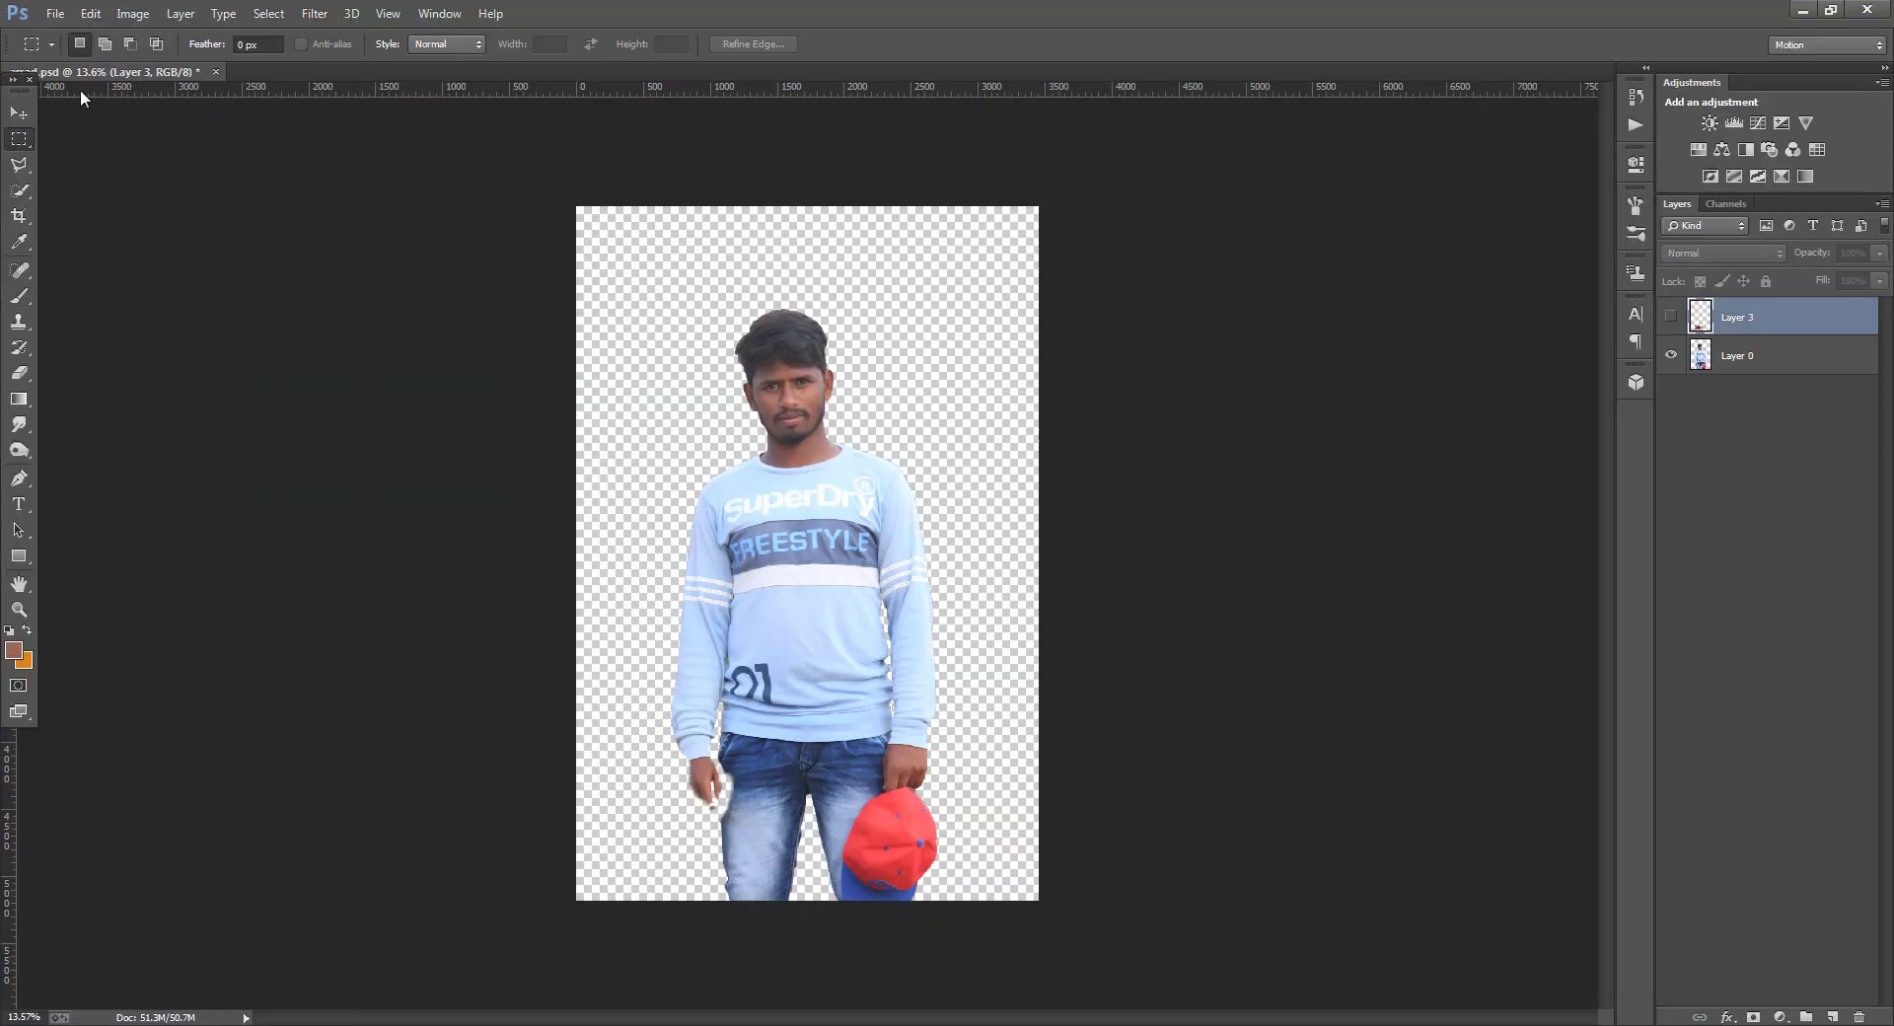
key(v)
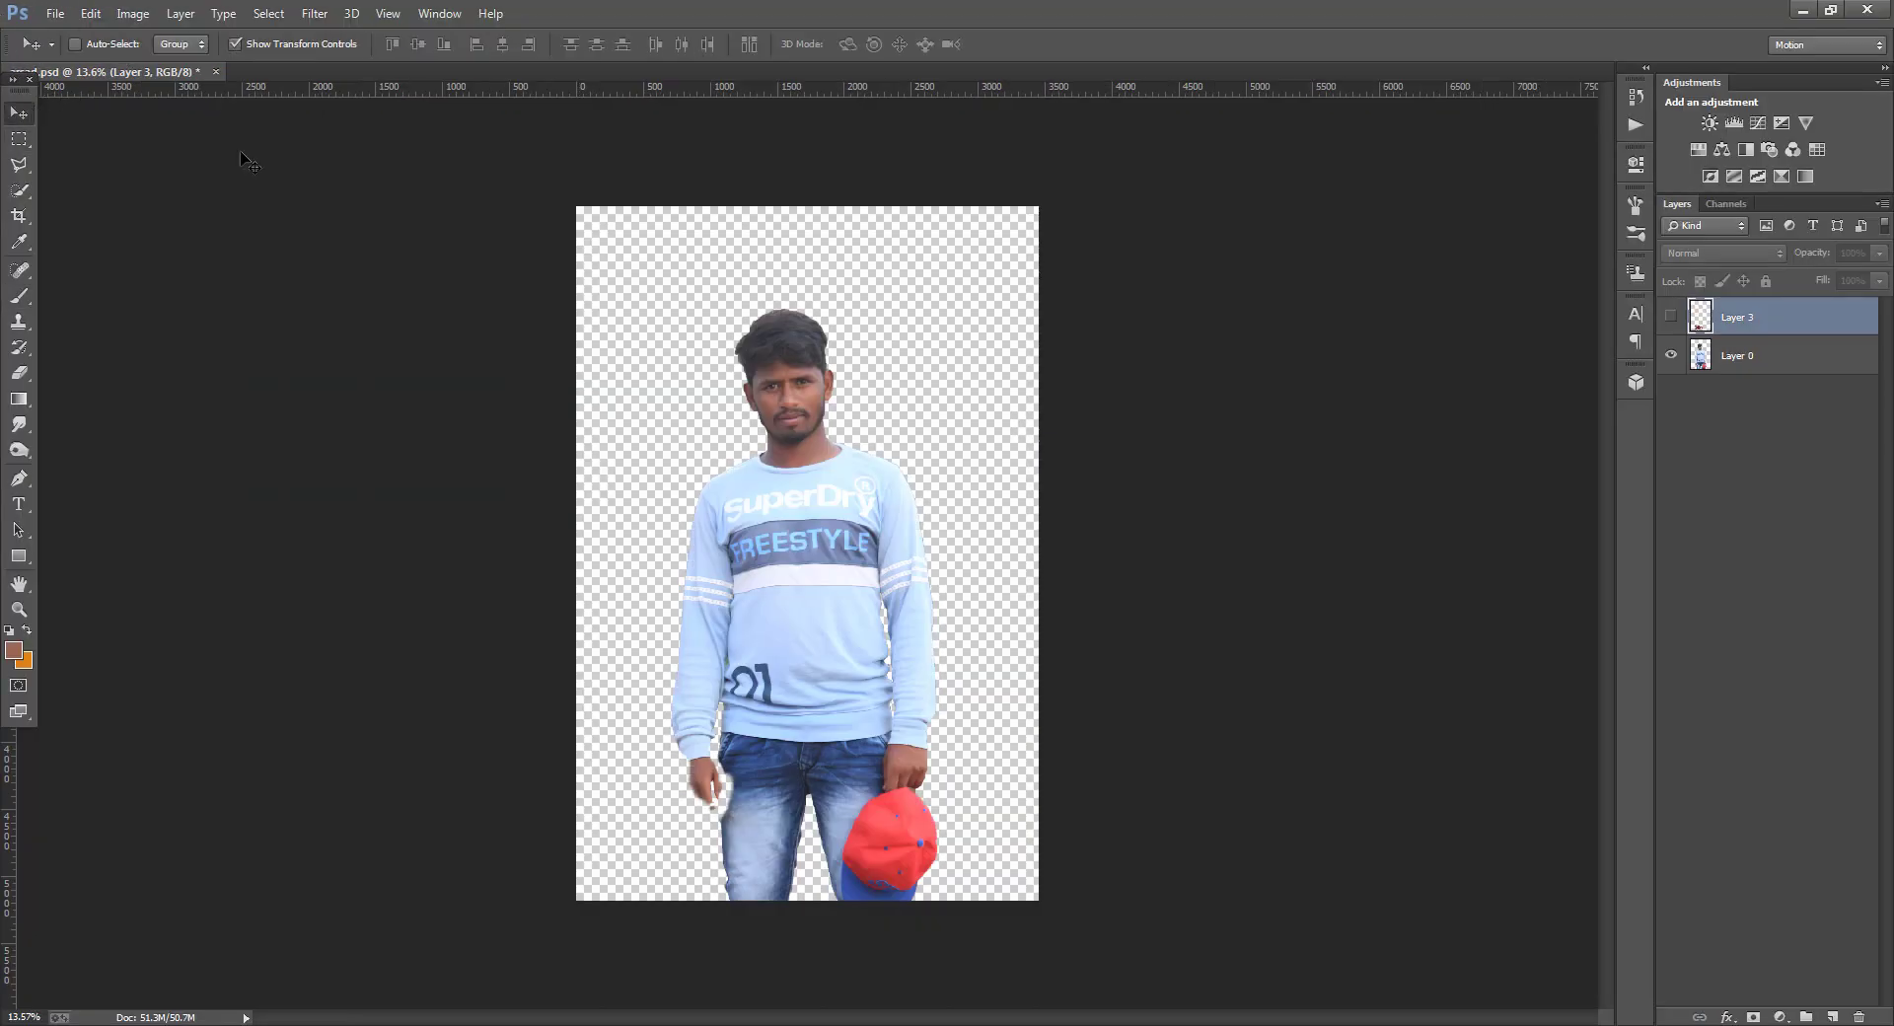
click(1670, 319)
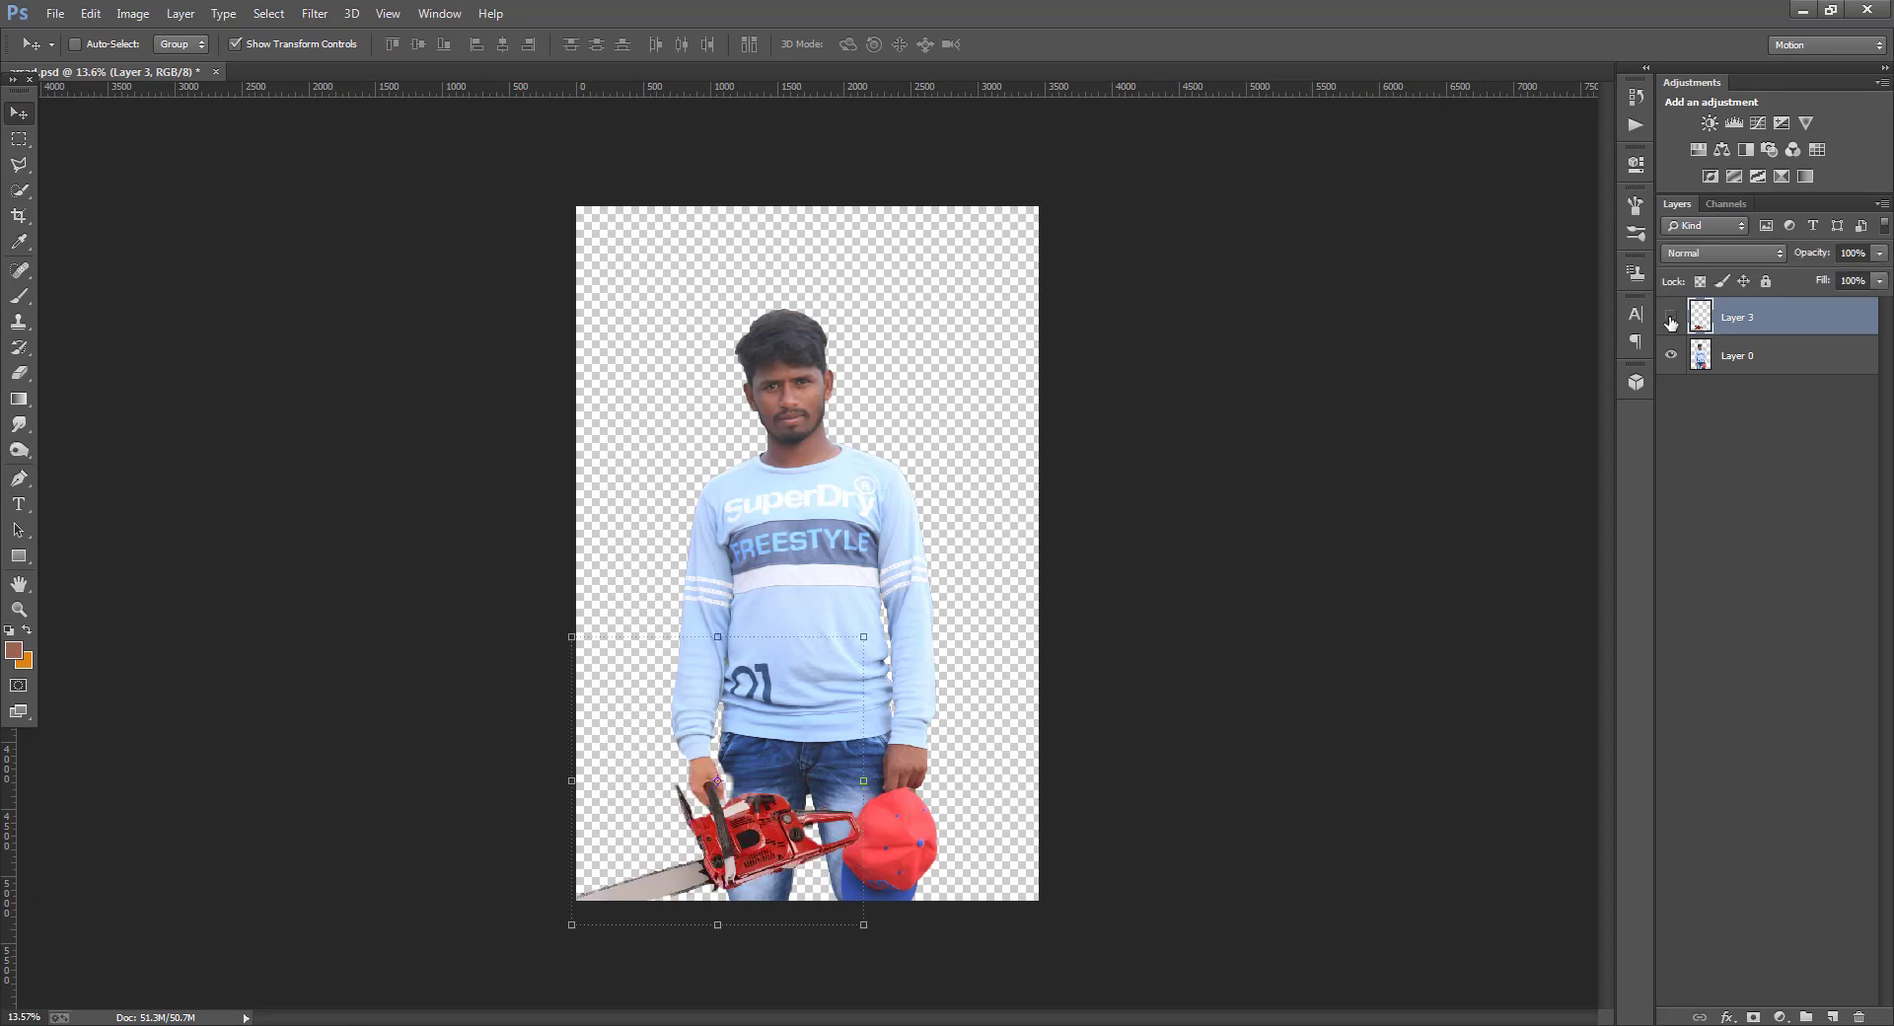
click(1670, 319)
click(1670, 319)
click(1670, 319)
click(1671, 319)
- Open andre-benz-501829-unsplash from the Downloads folder, copy it into the portrait composition and close the source image
click(55, 12)
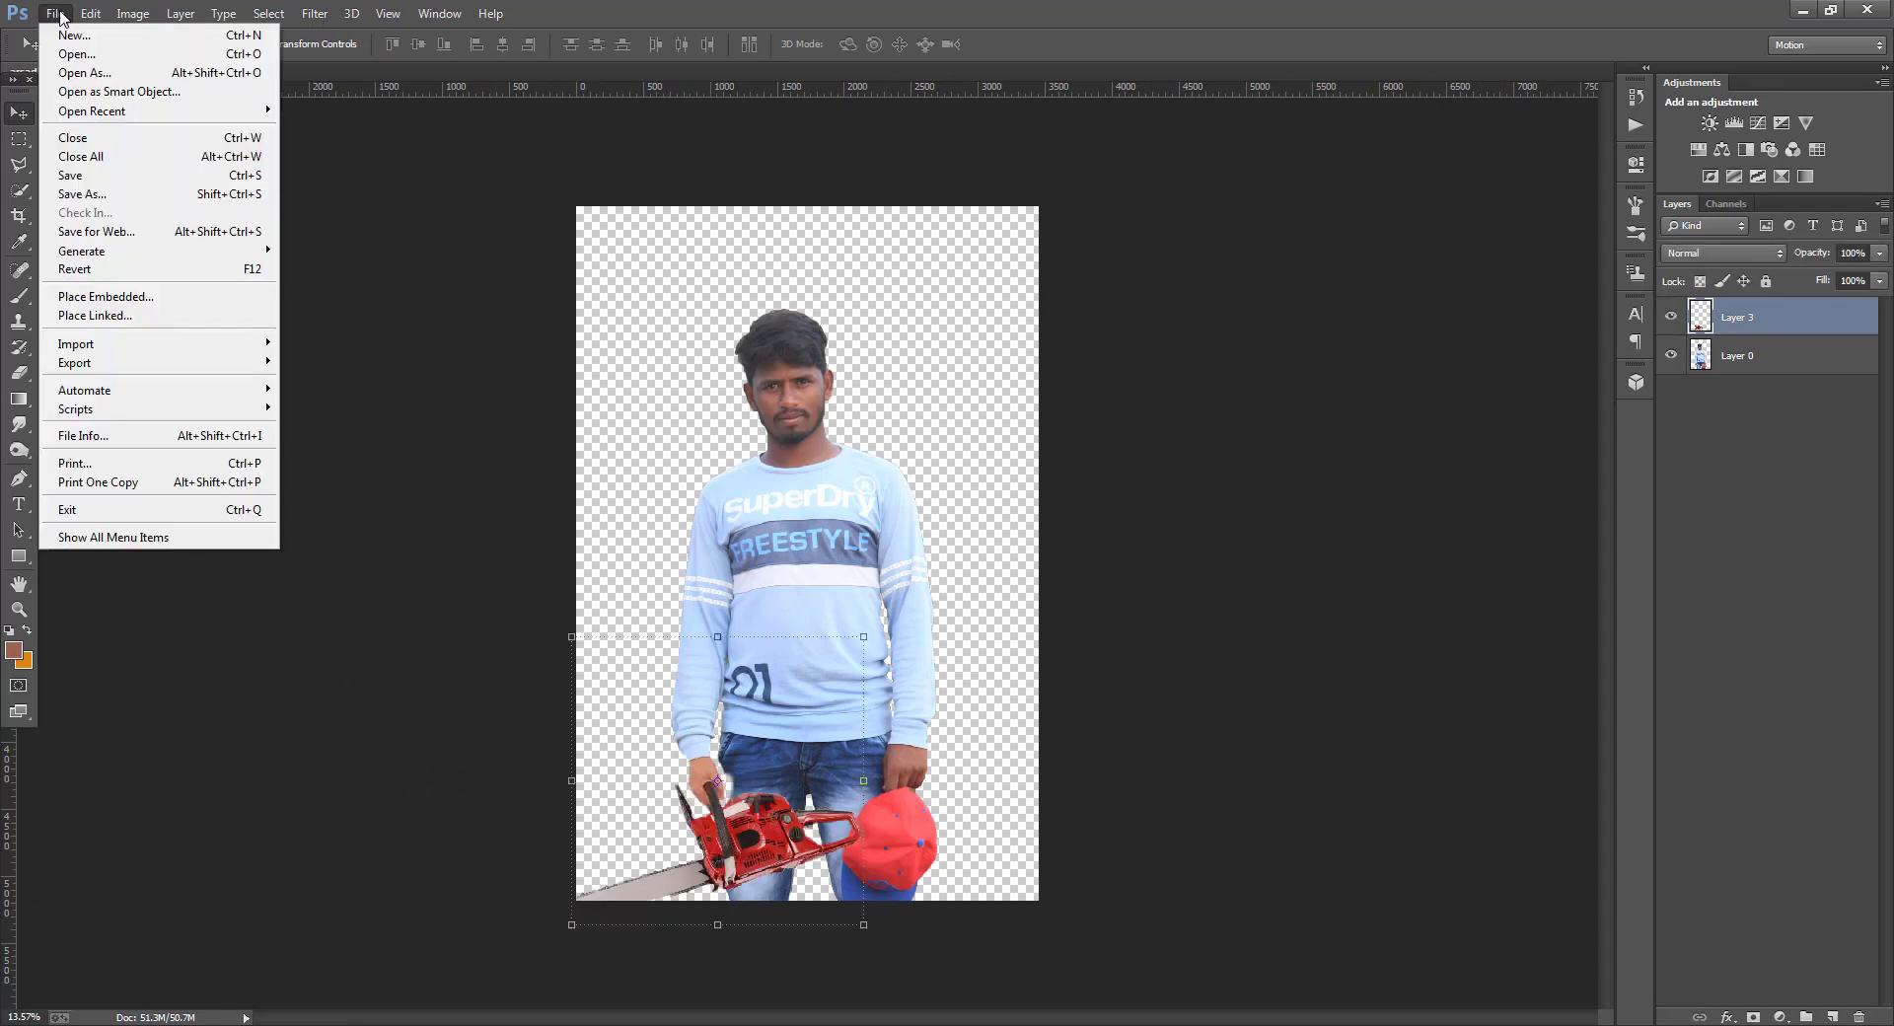
click(79, 51)
click(345, 187)
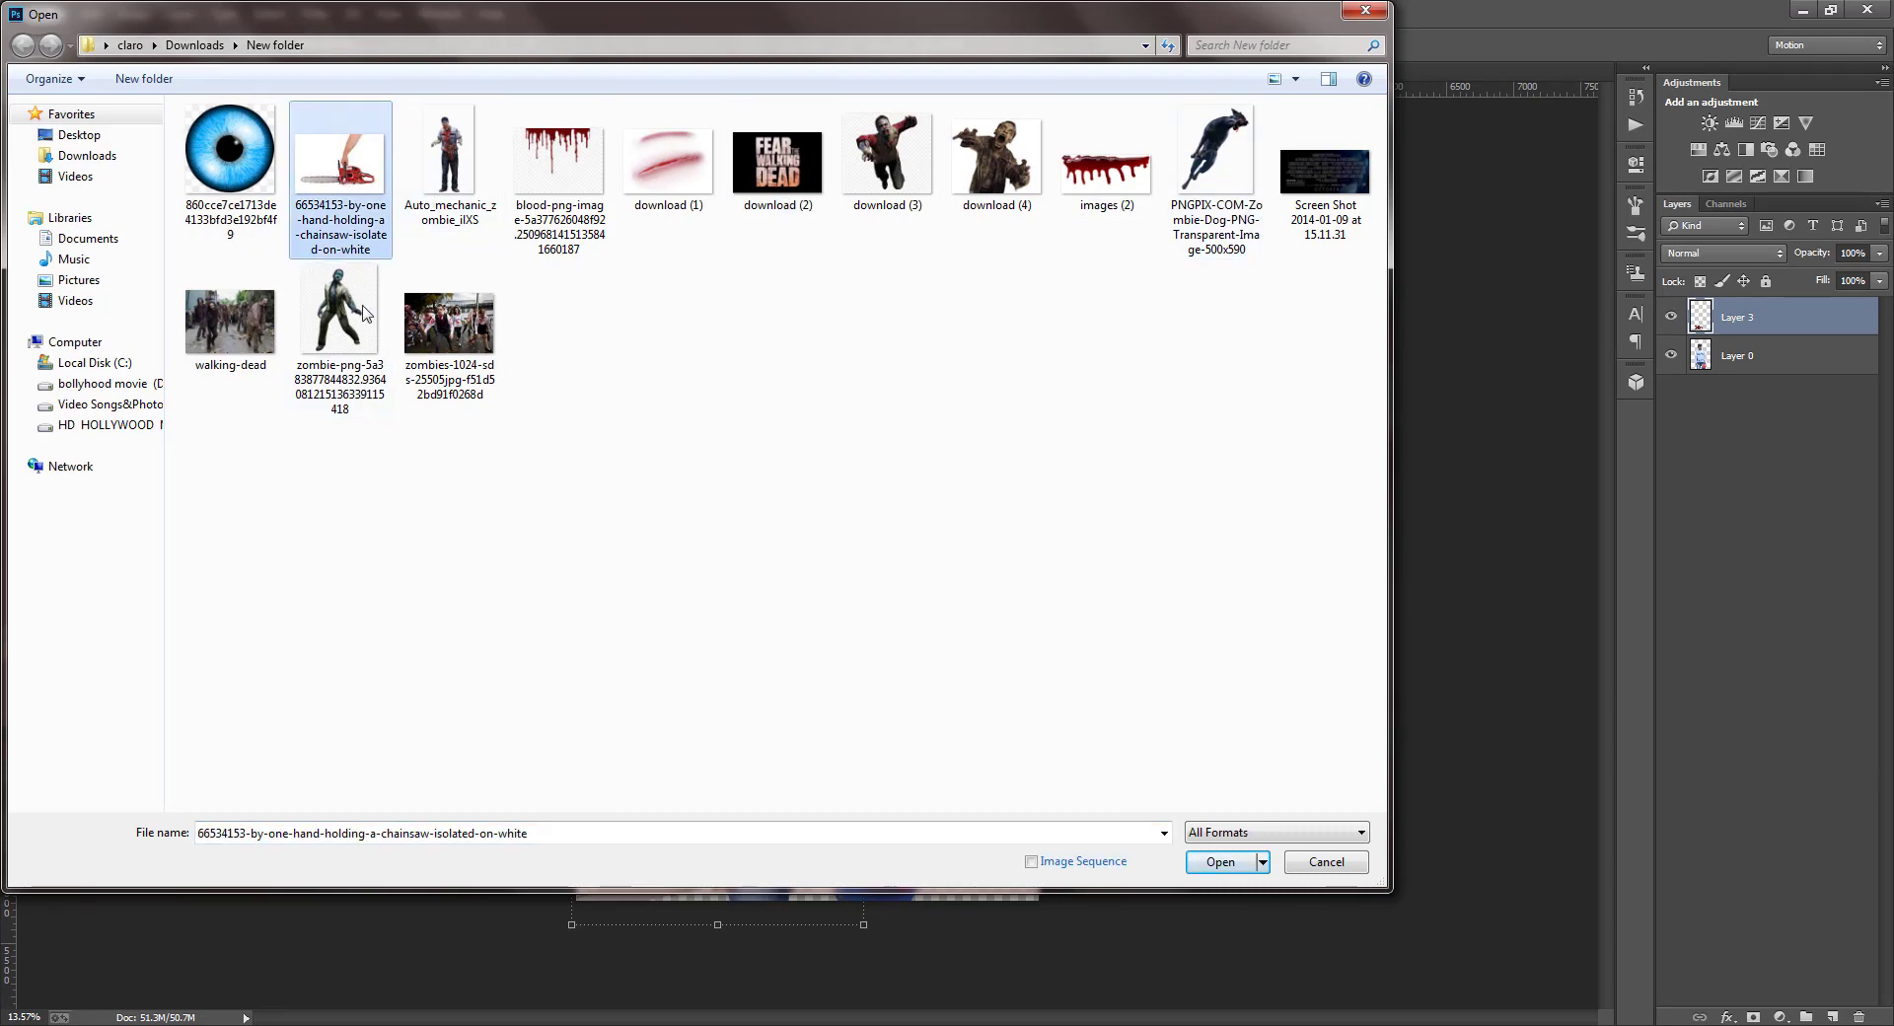
click(87, 155)
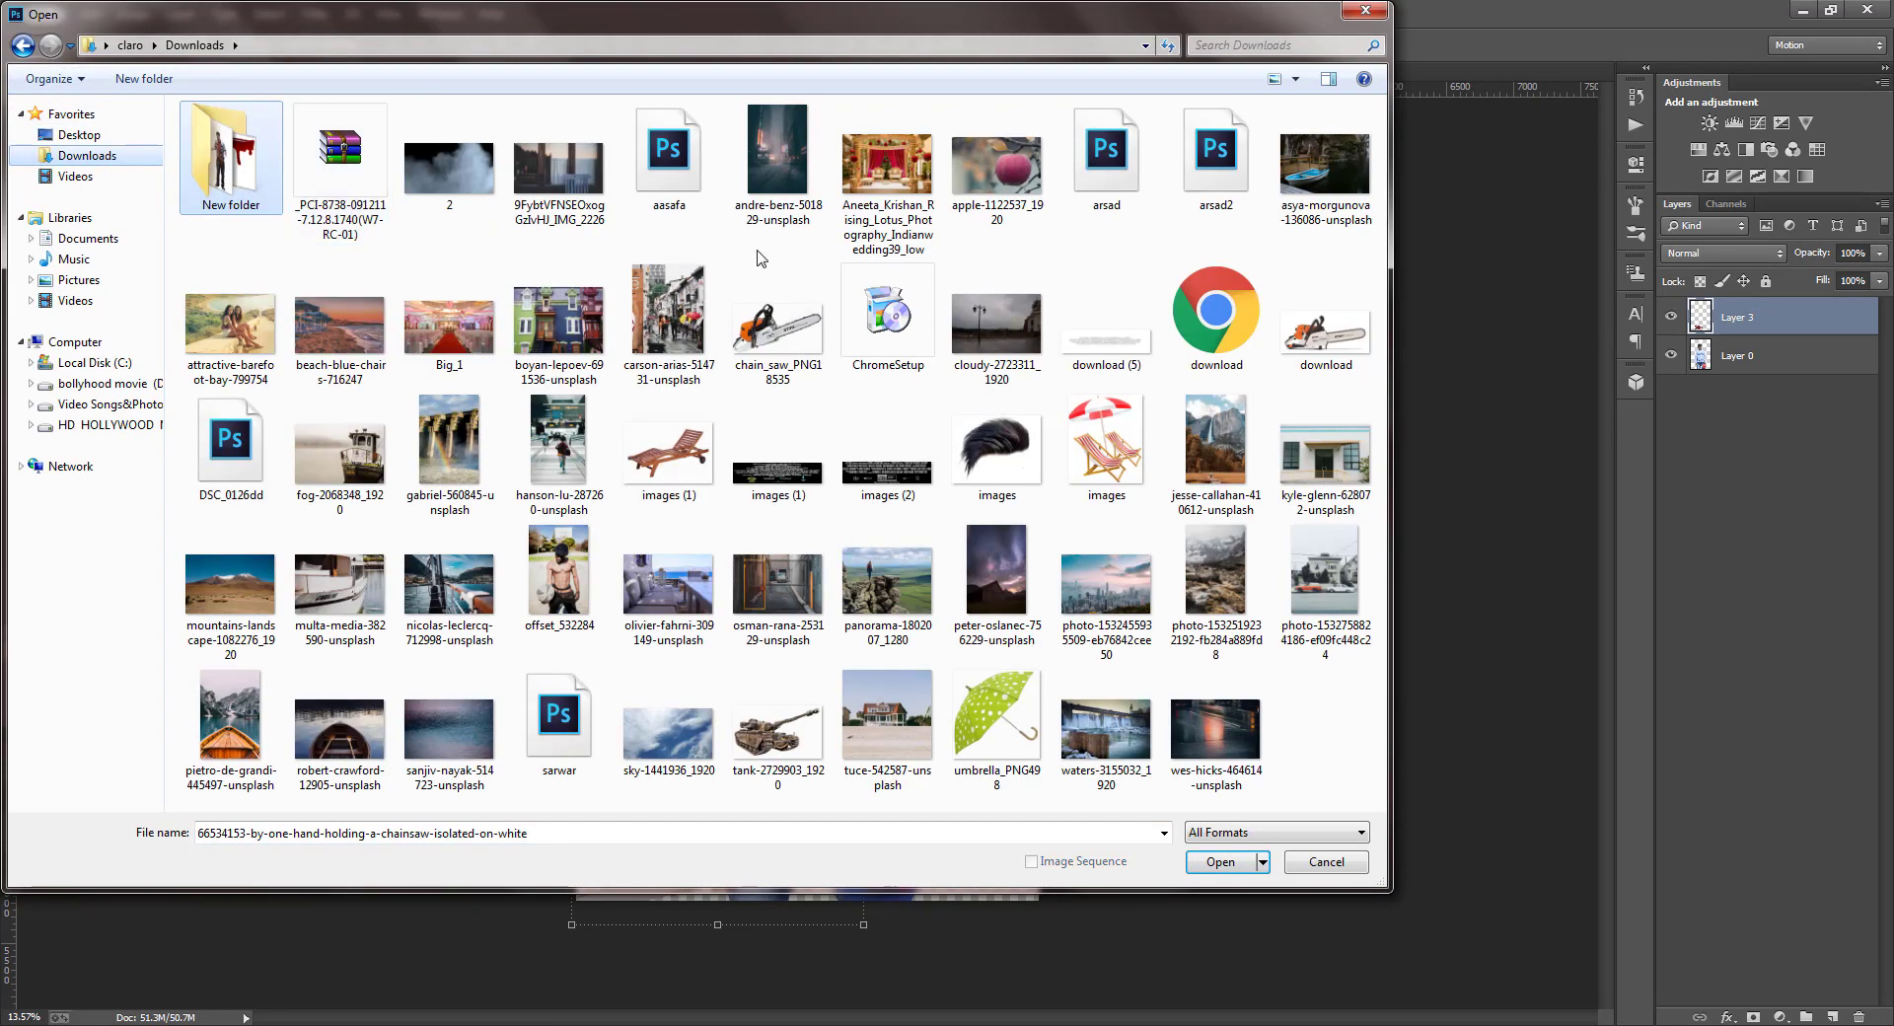
click(778, 163)
click(1220, 861)
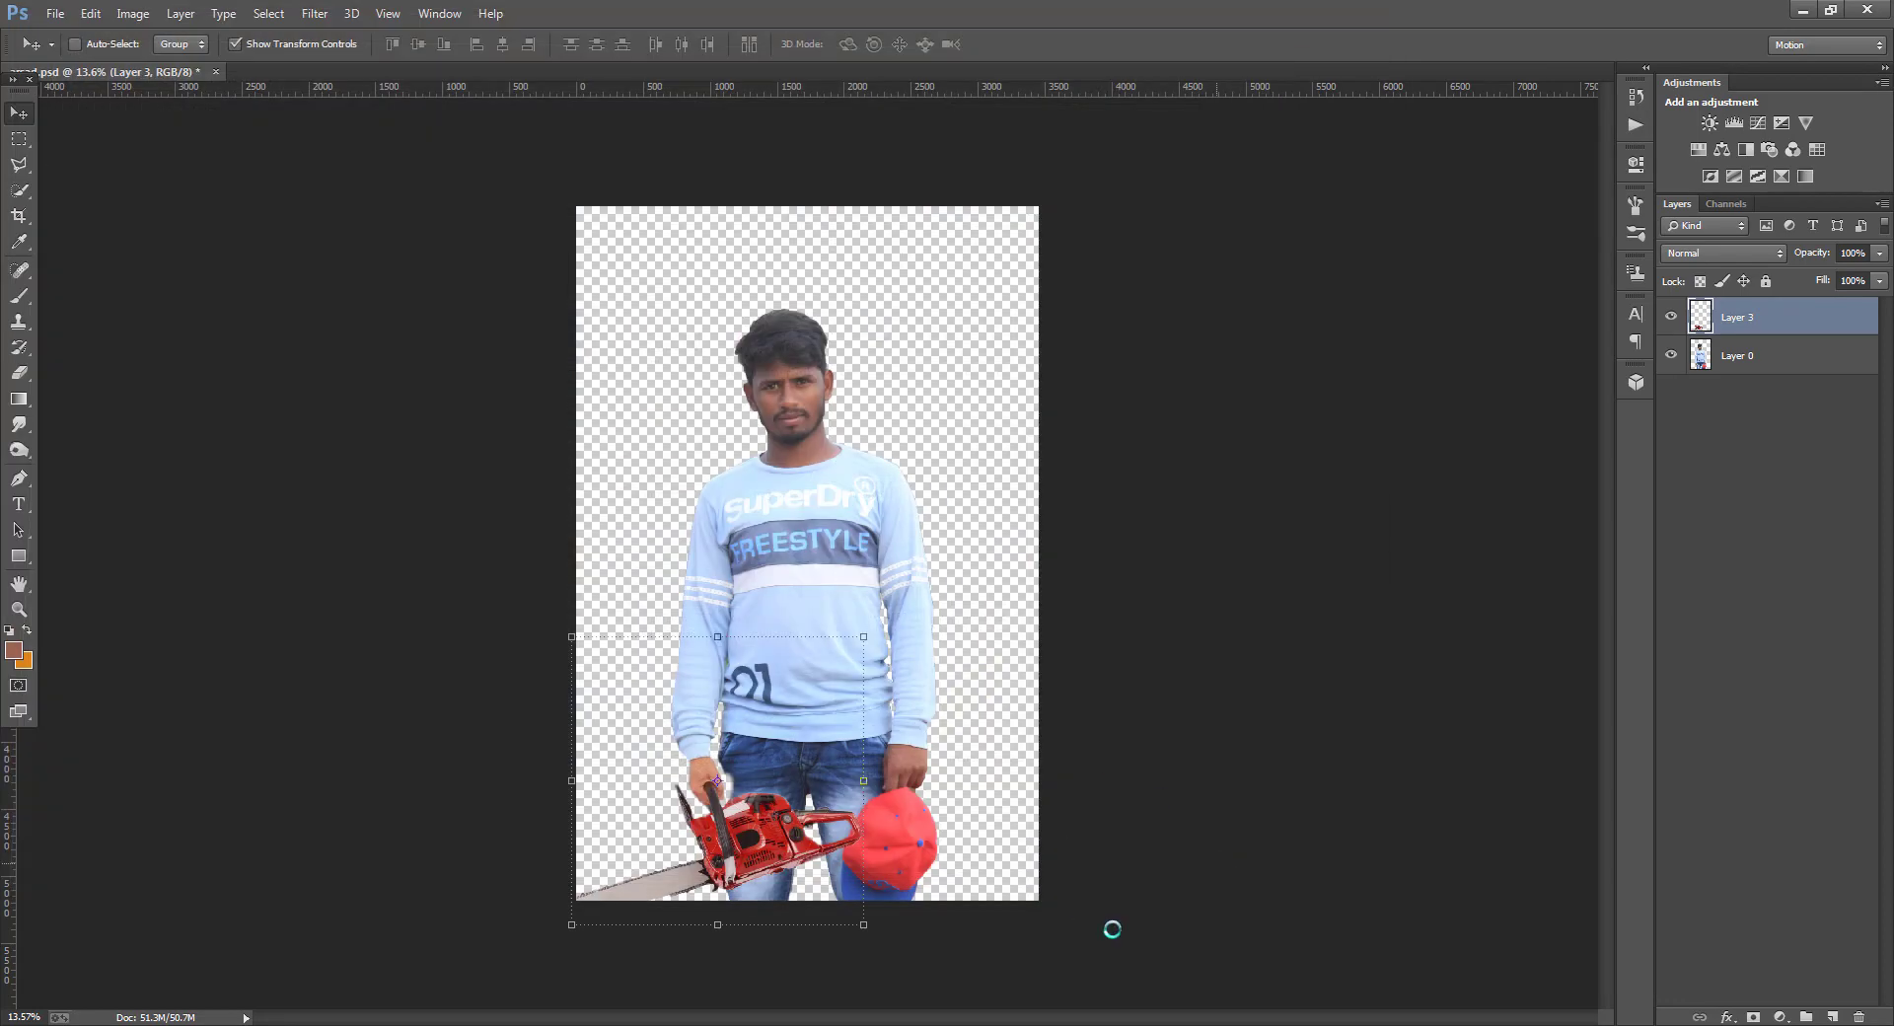
drag(257, 296, 642, 457)
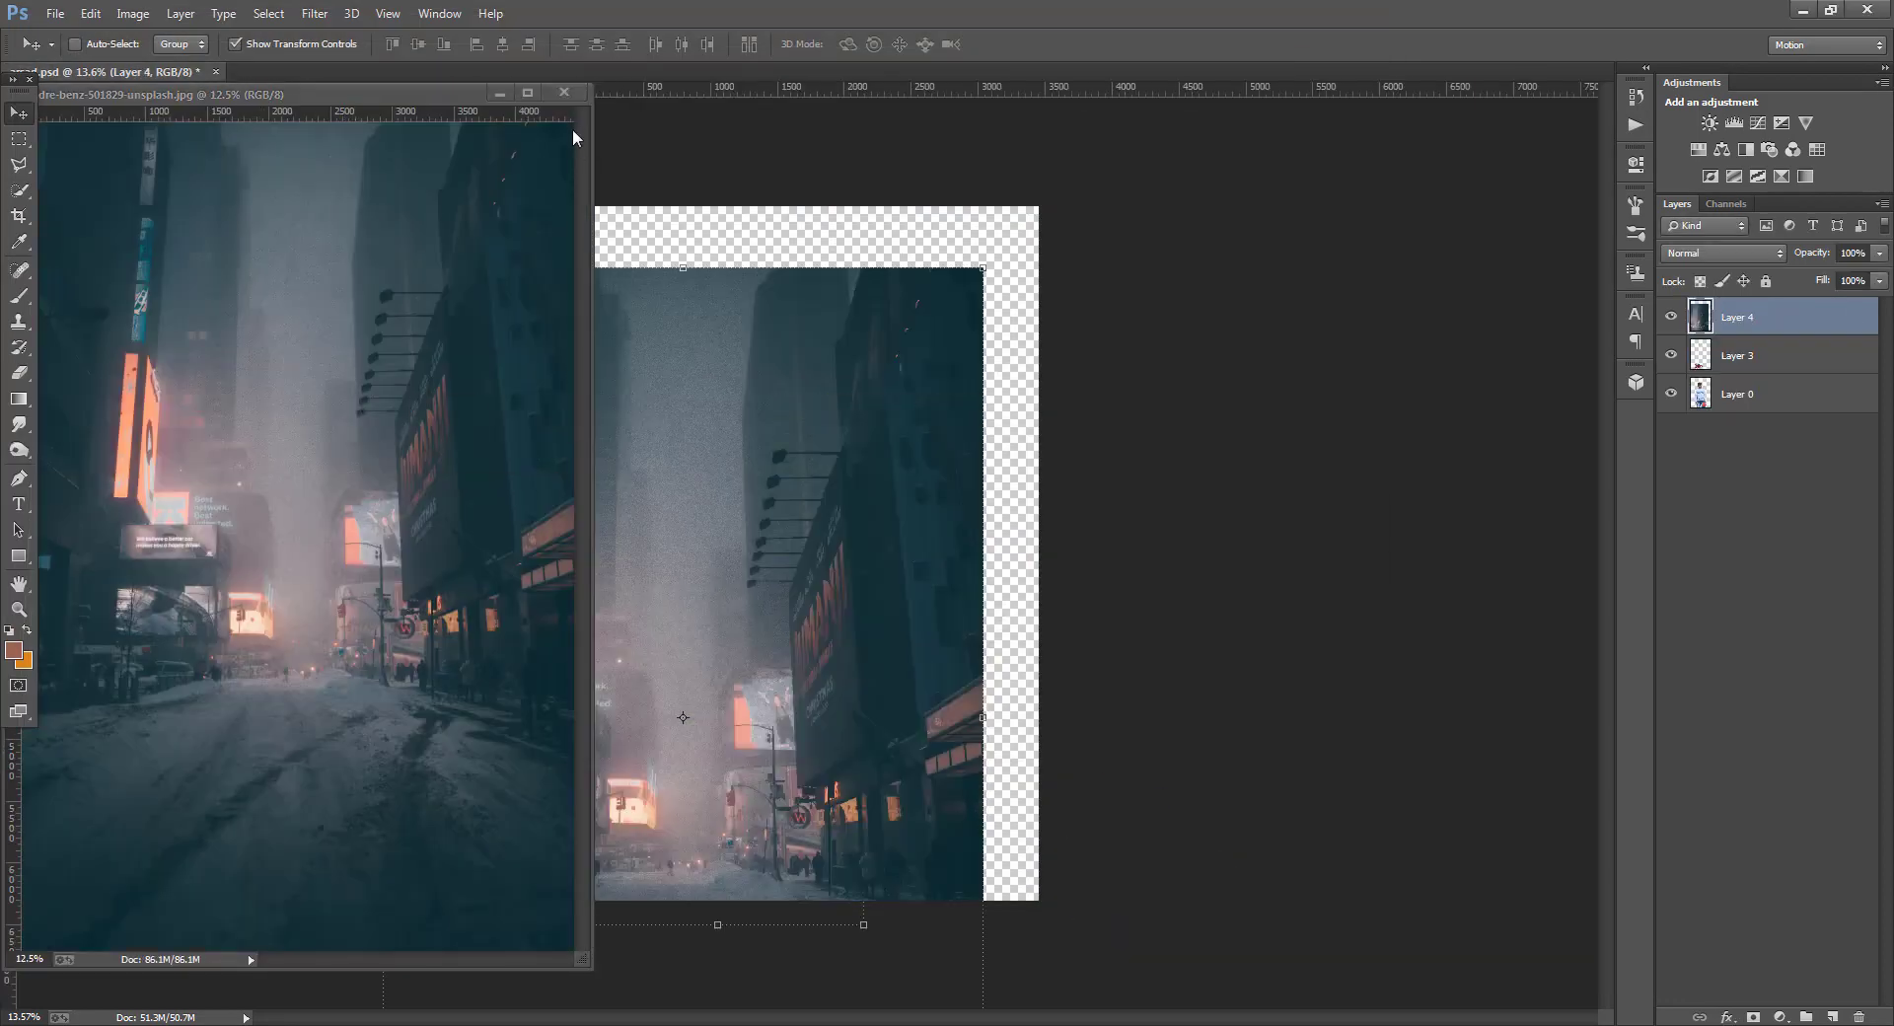
click(566, 94)
- Resize and position the city street image to cover the canvas, and move its layer below Layer 0
drag(819, 631, 918, 545)
drag(951, 474, 951, 419)
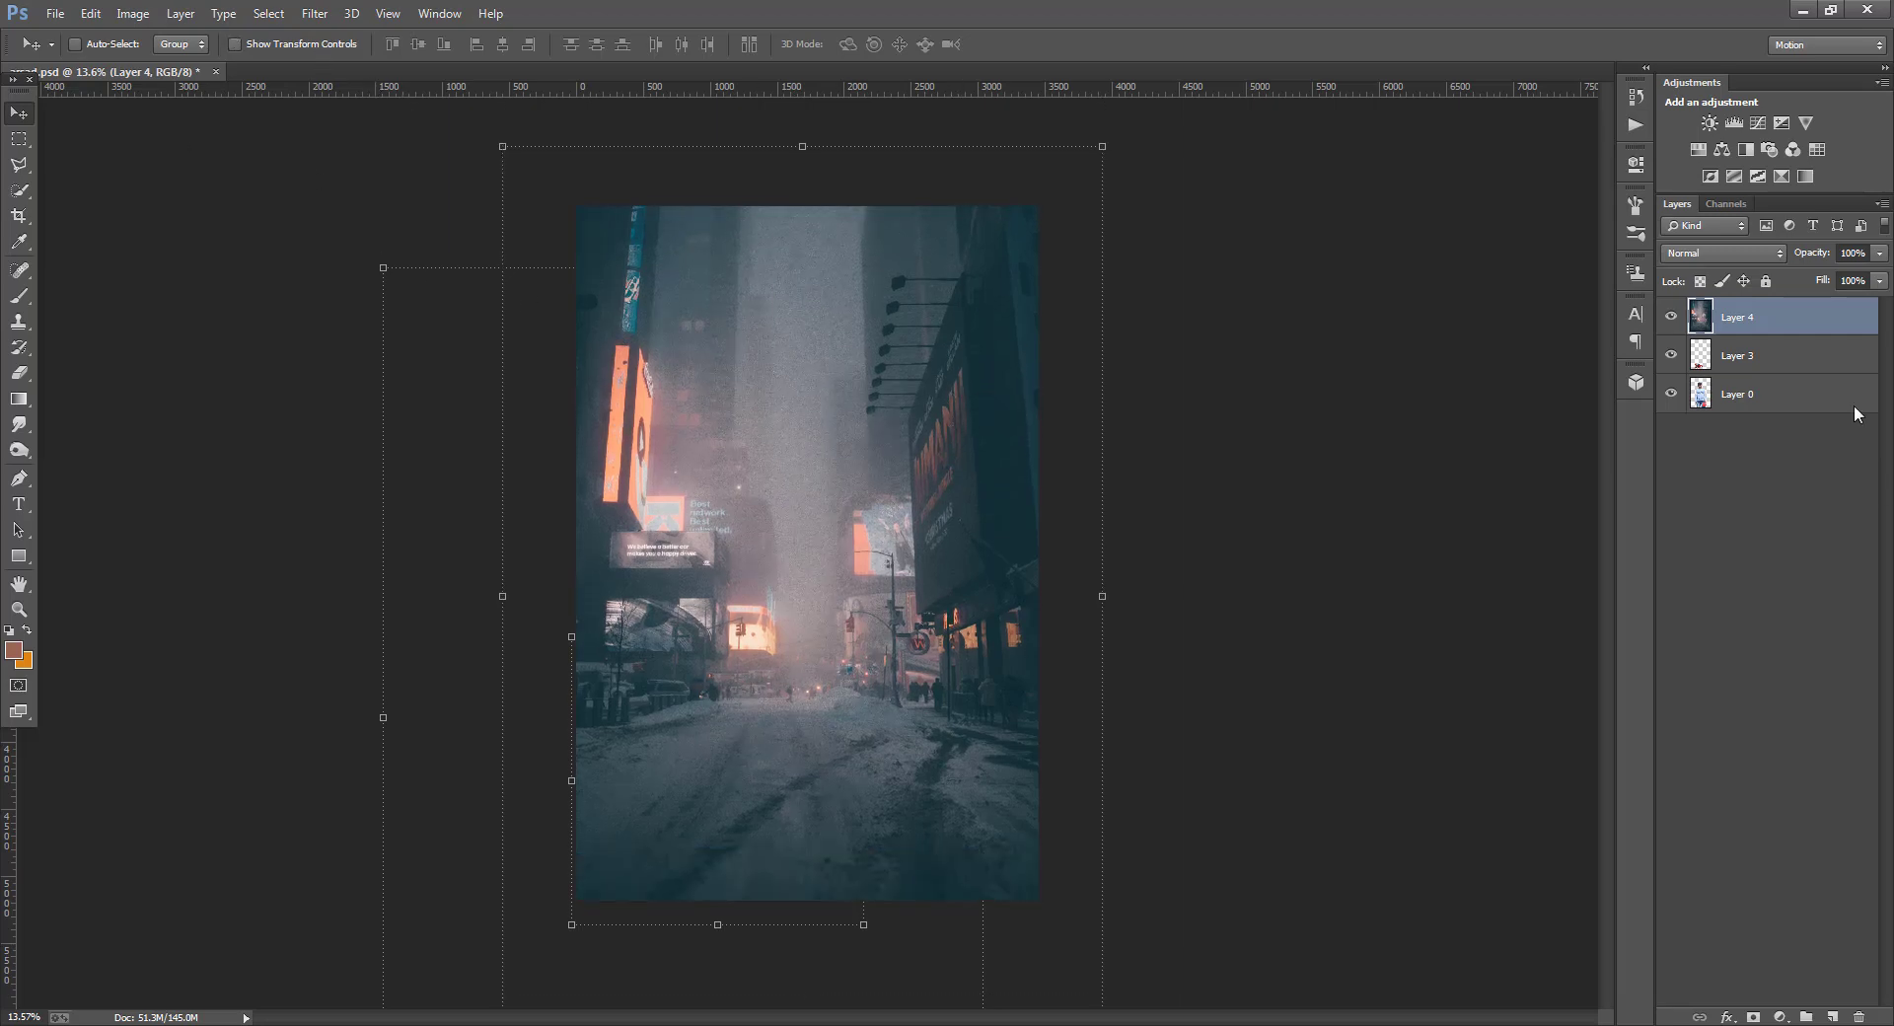
drag(1764, 321, 1765, 413)
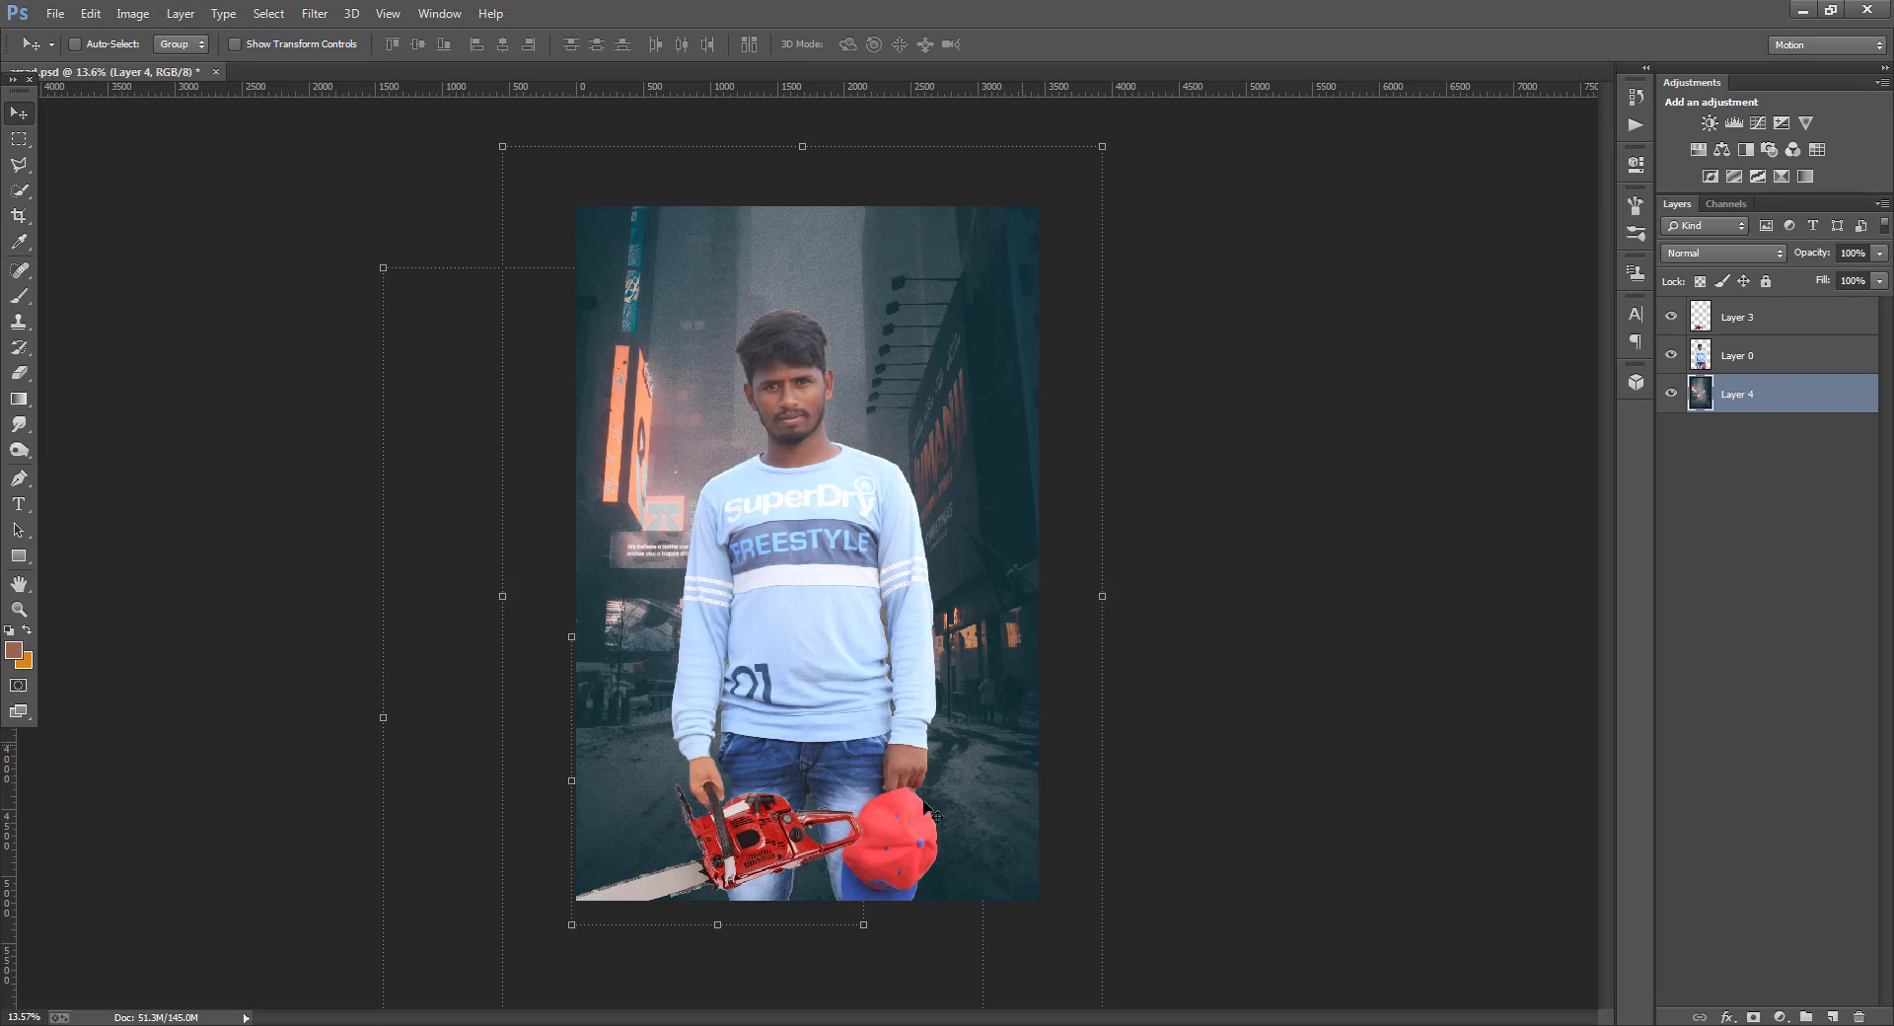
click(1781, 357)
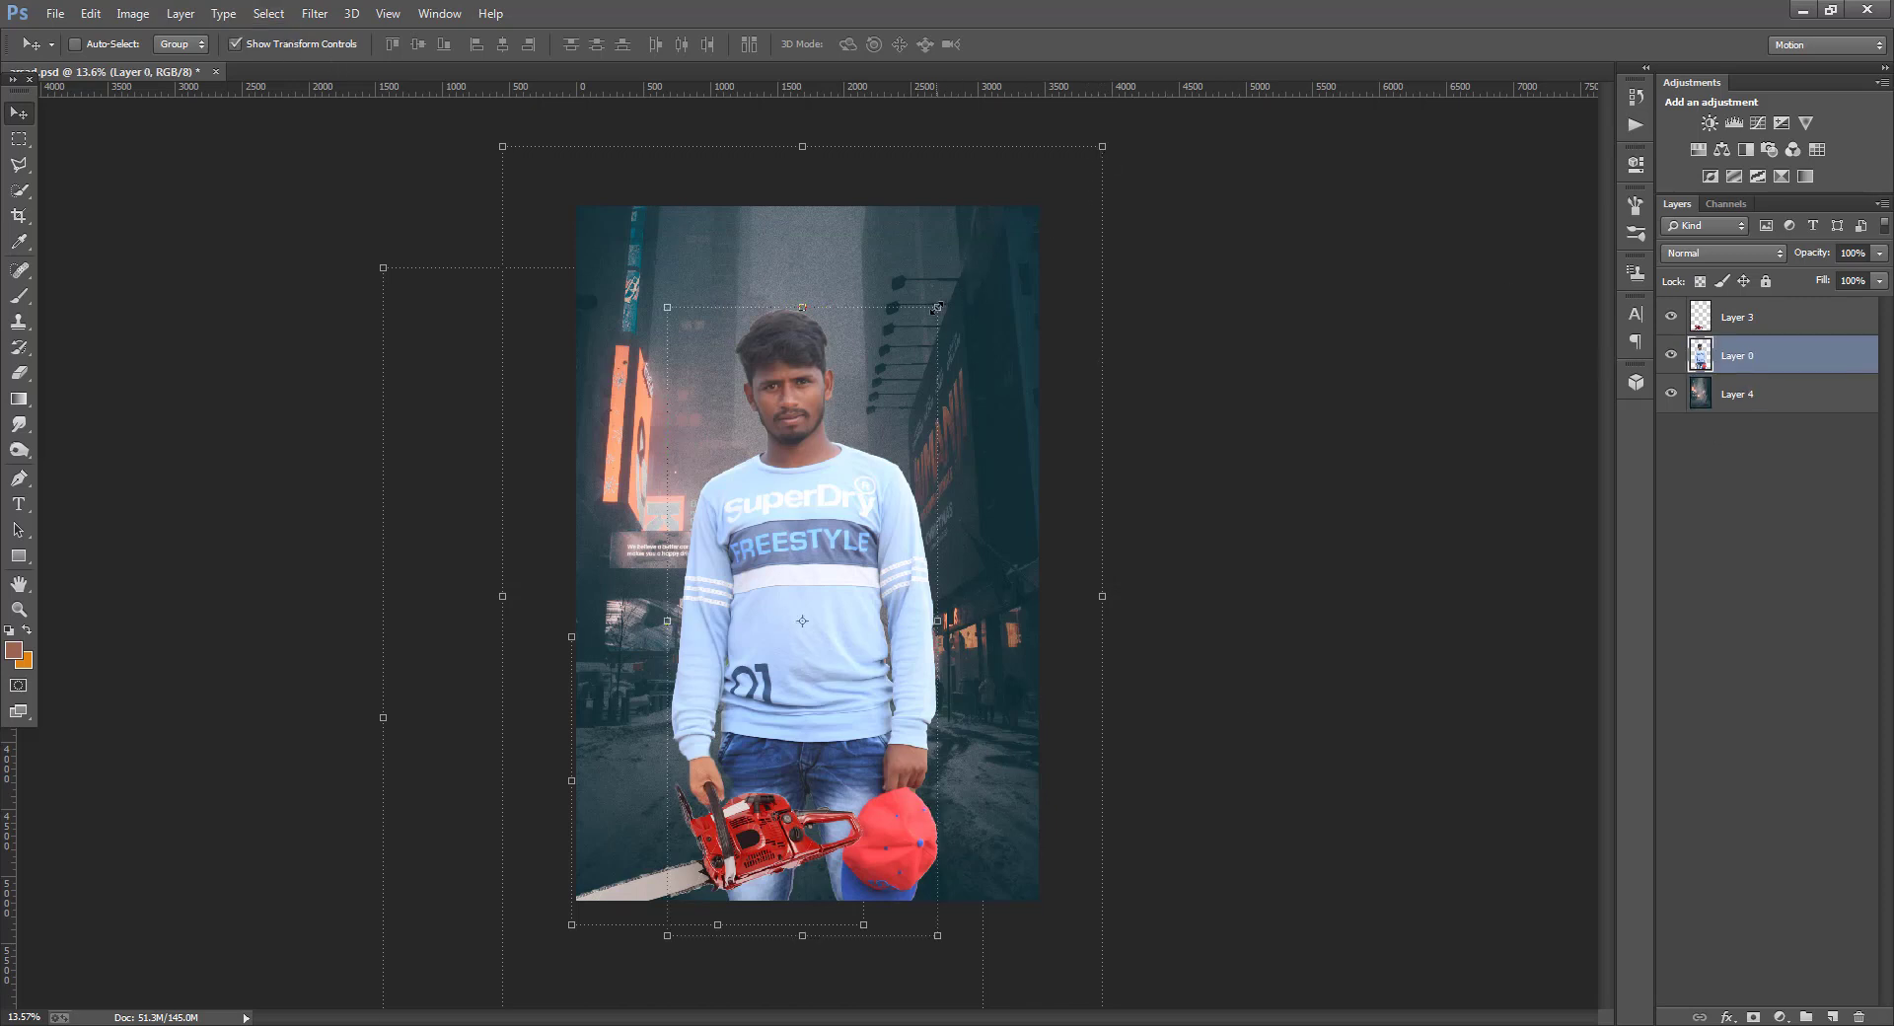
mouse_move(936, 308)
mouse_down()
mouse_move(916, 323)
mouse_move(930, 313)
mouse_up()
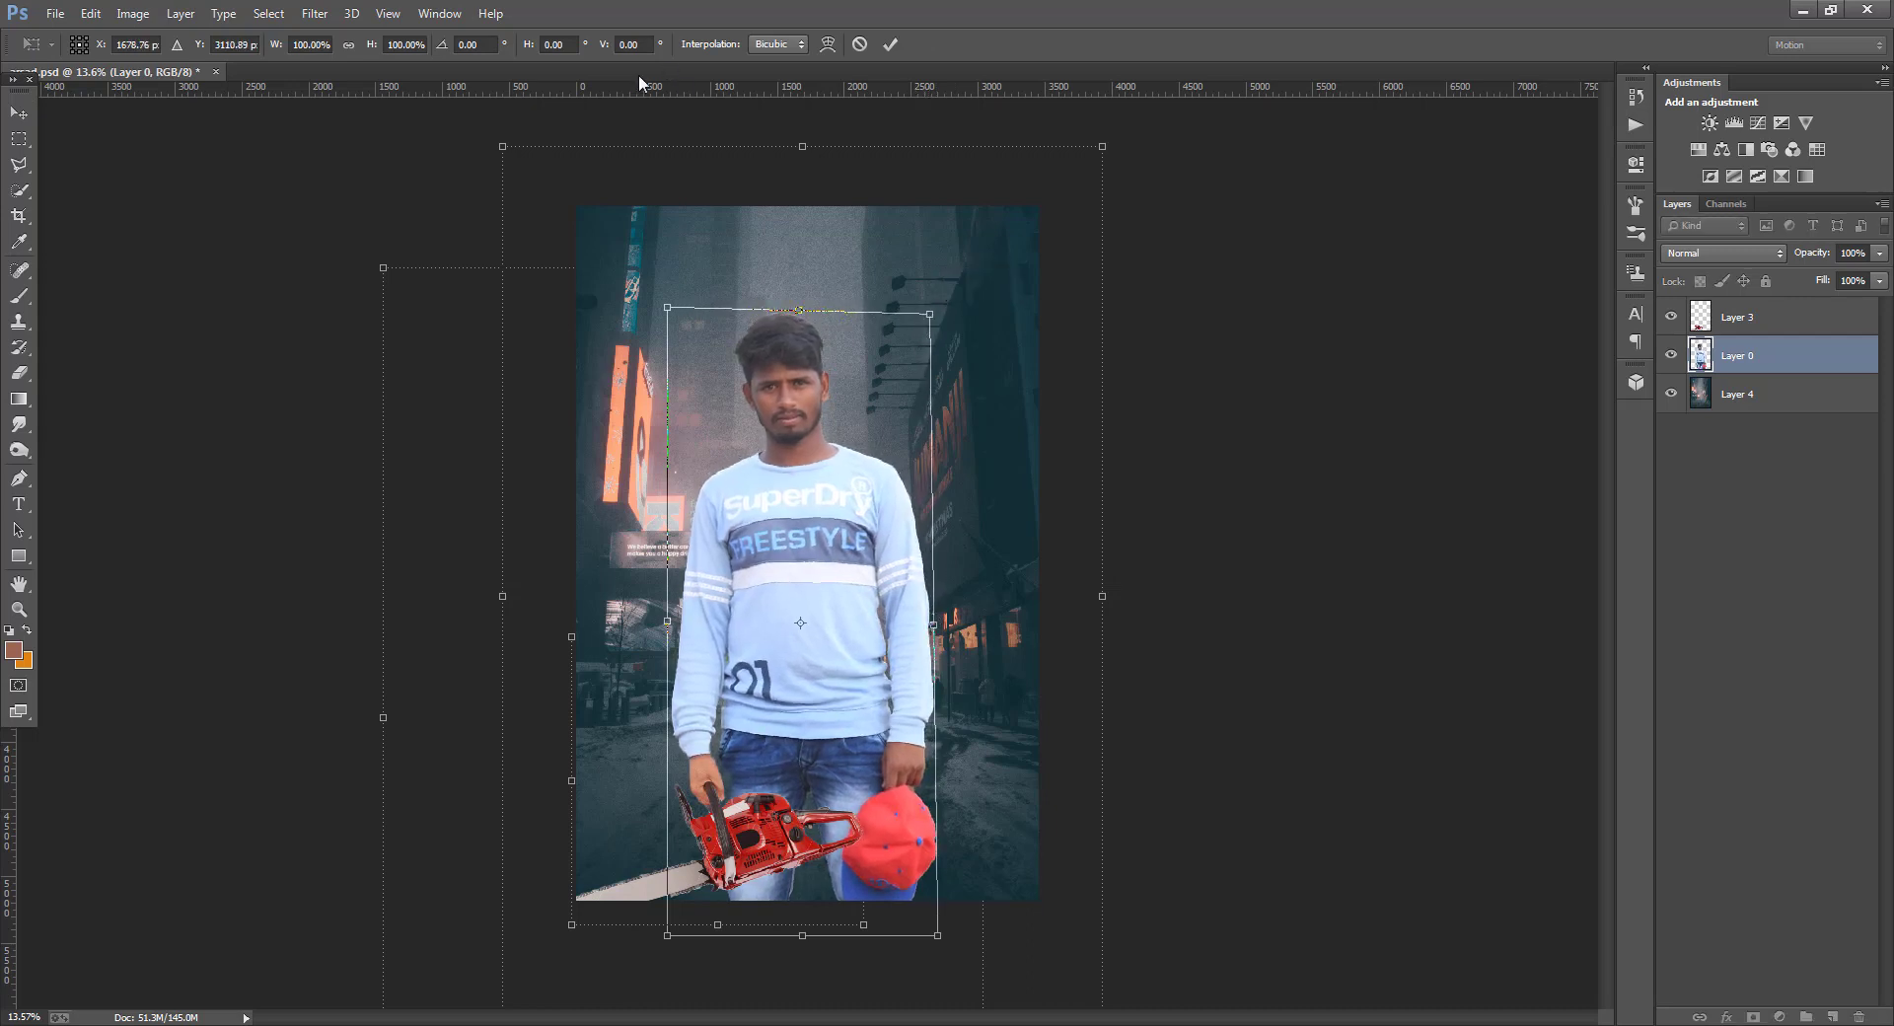
click(26, 107)
click(1051, 381)
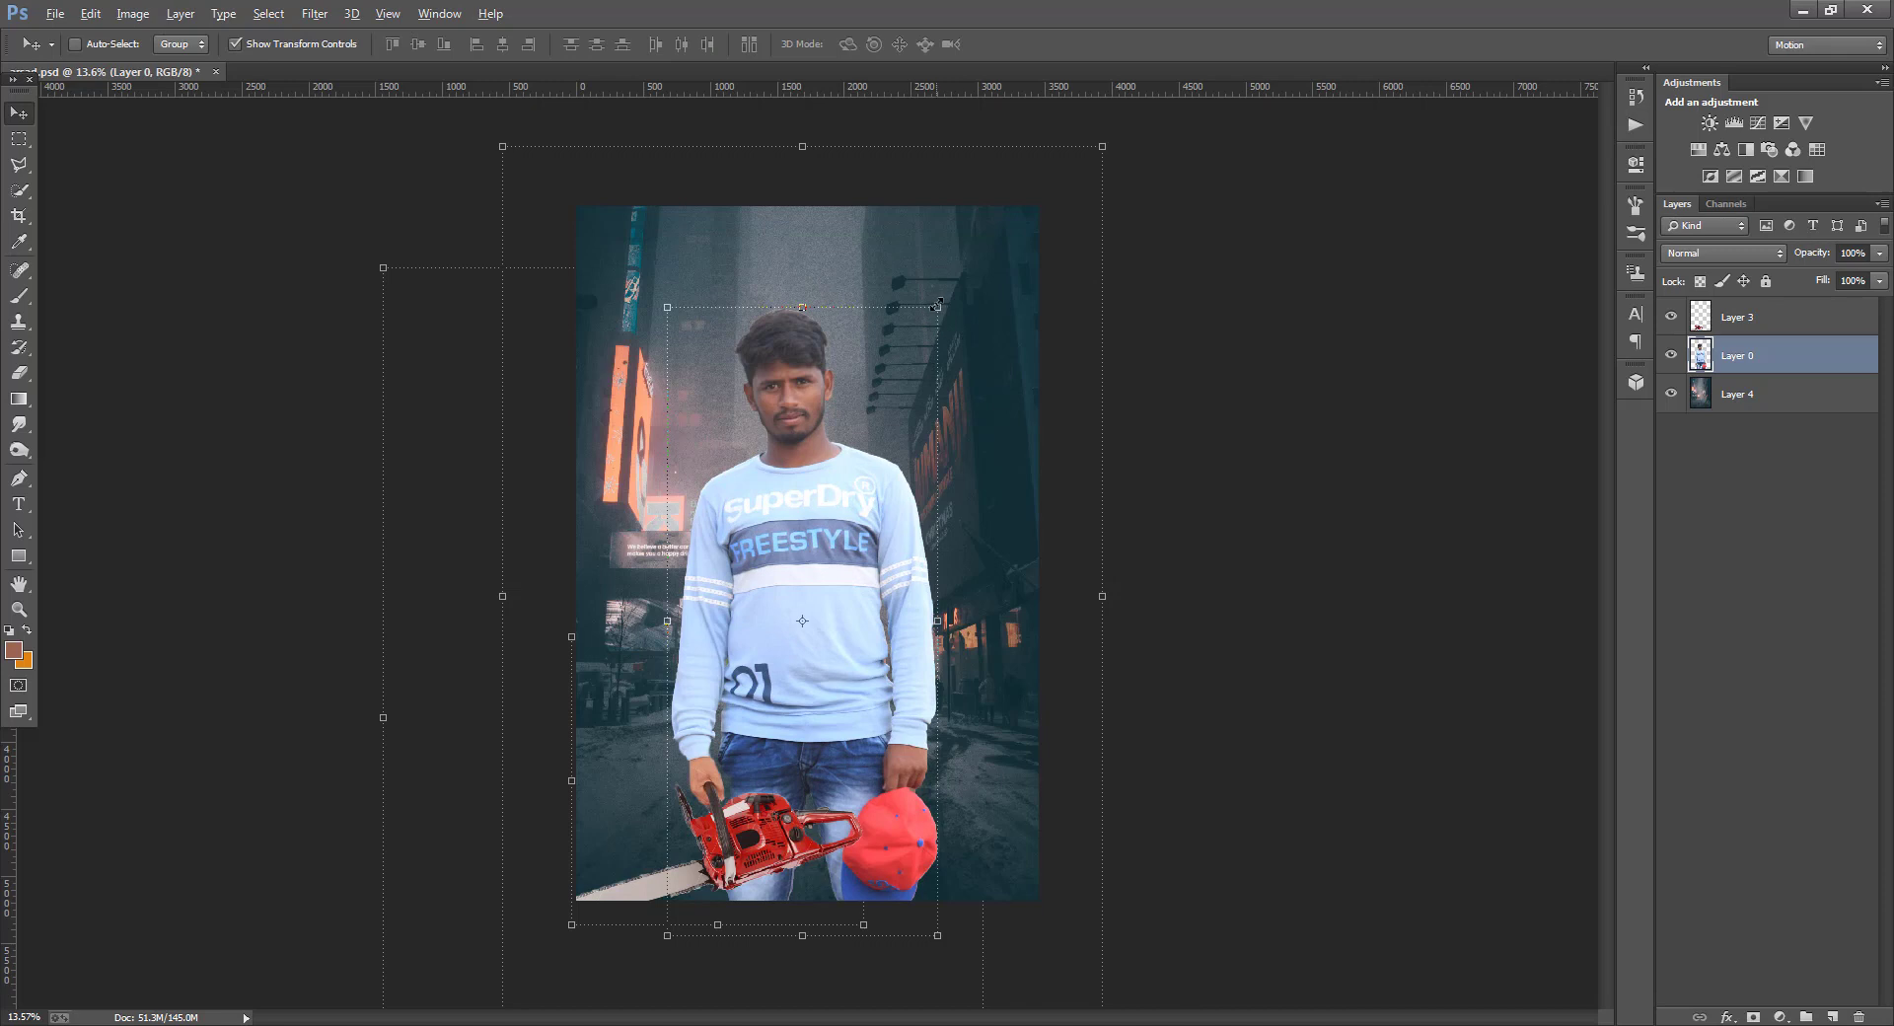
drag(937, 306, 916, 326)
drag(856, 418, 850, 418)
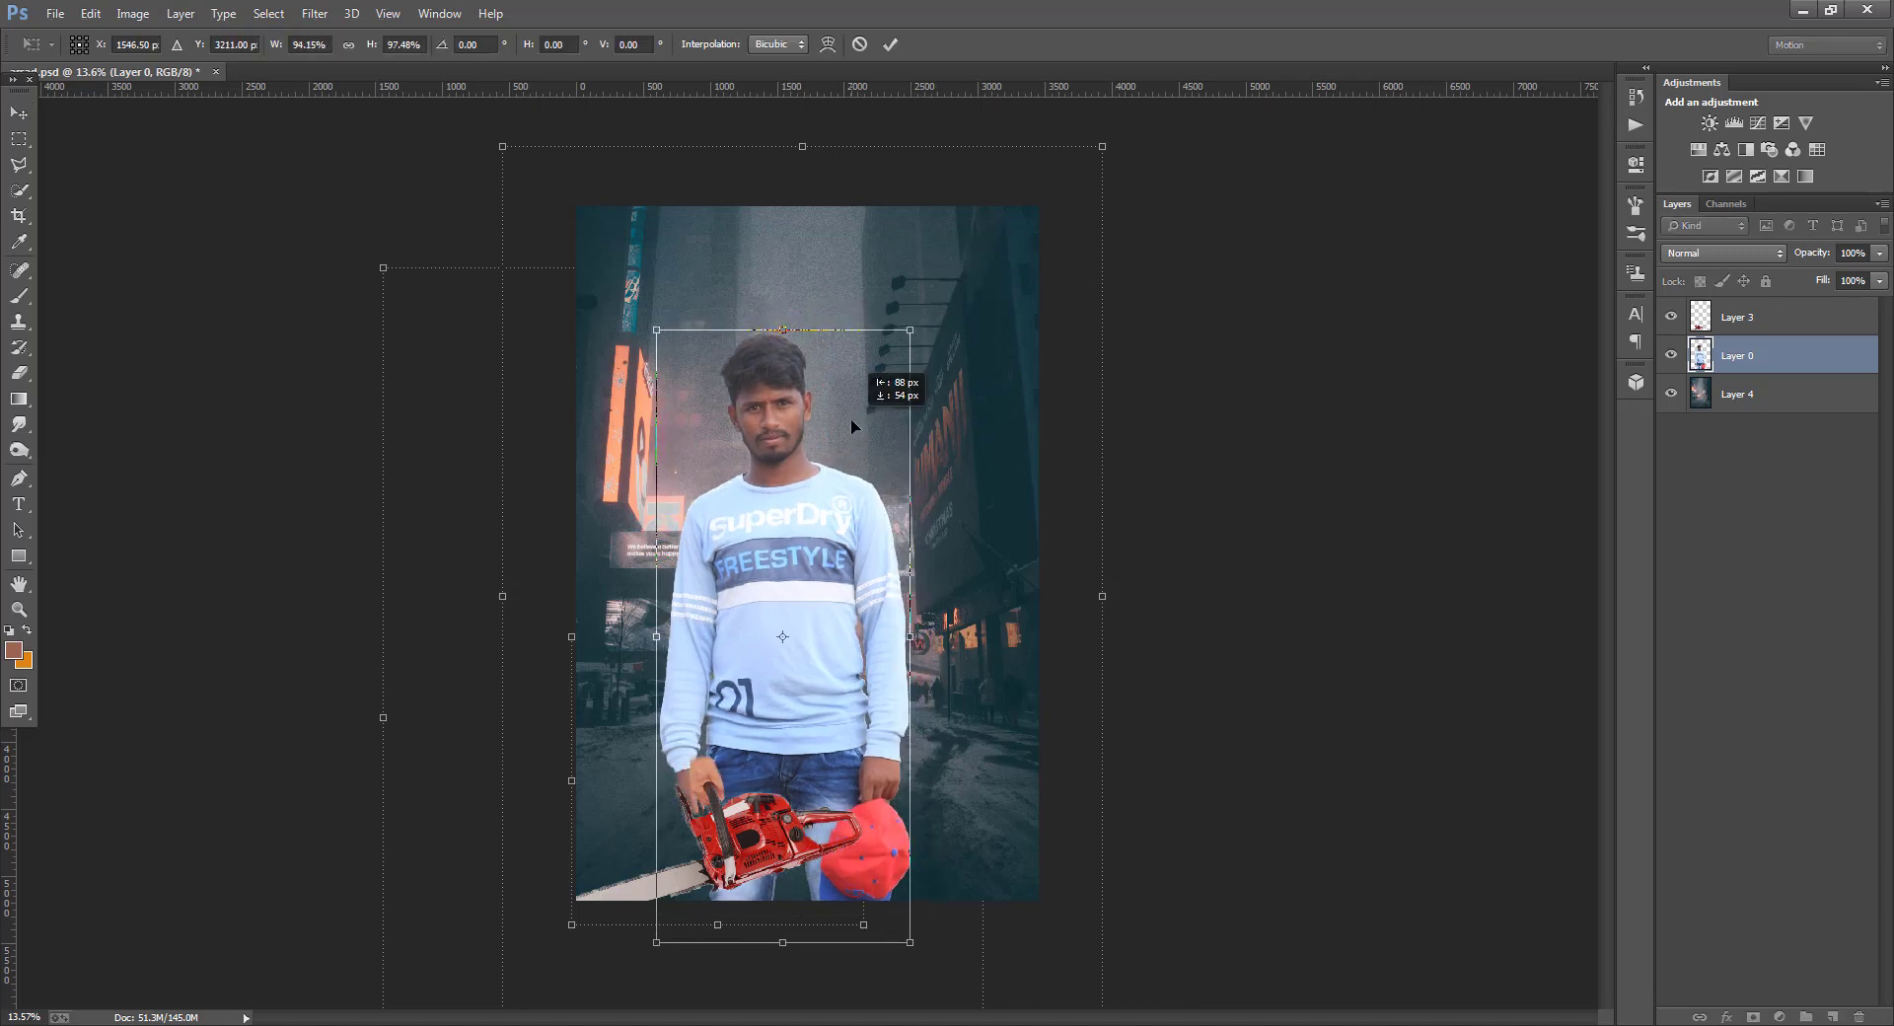
key(ctrl+z)
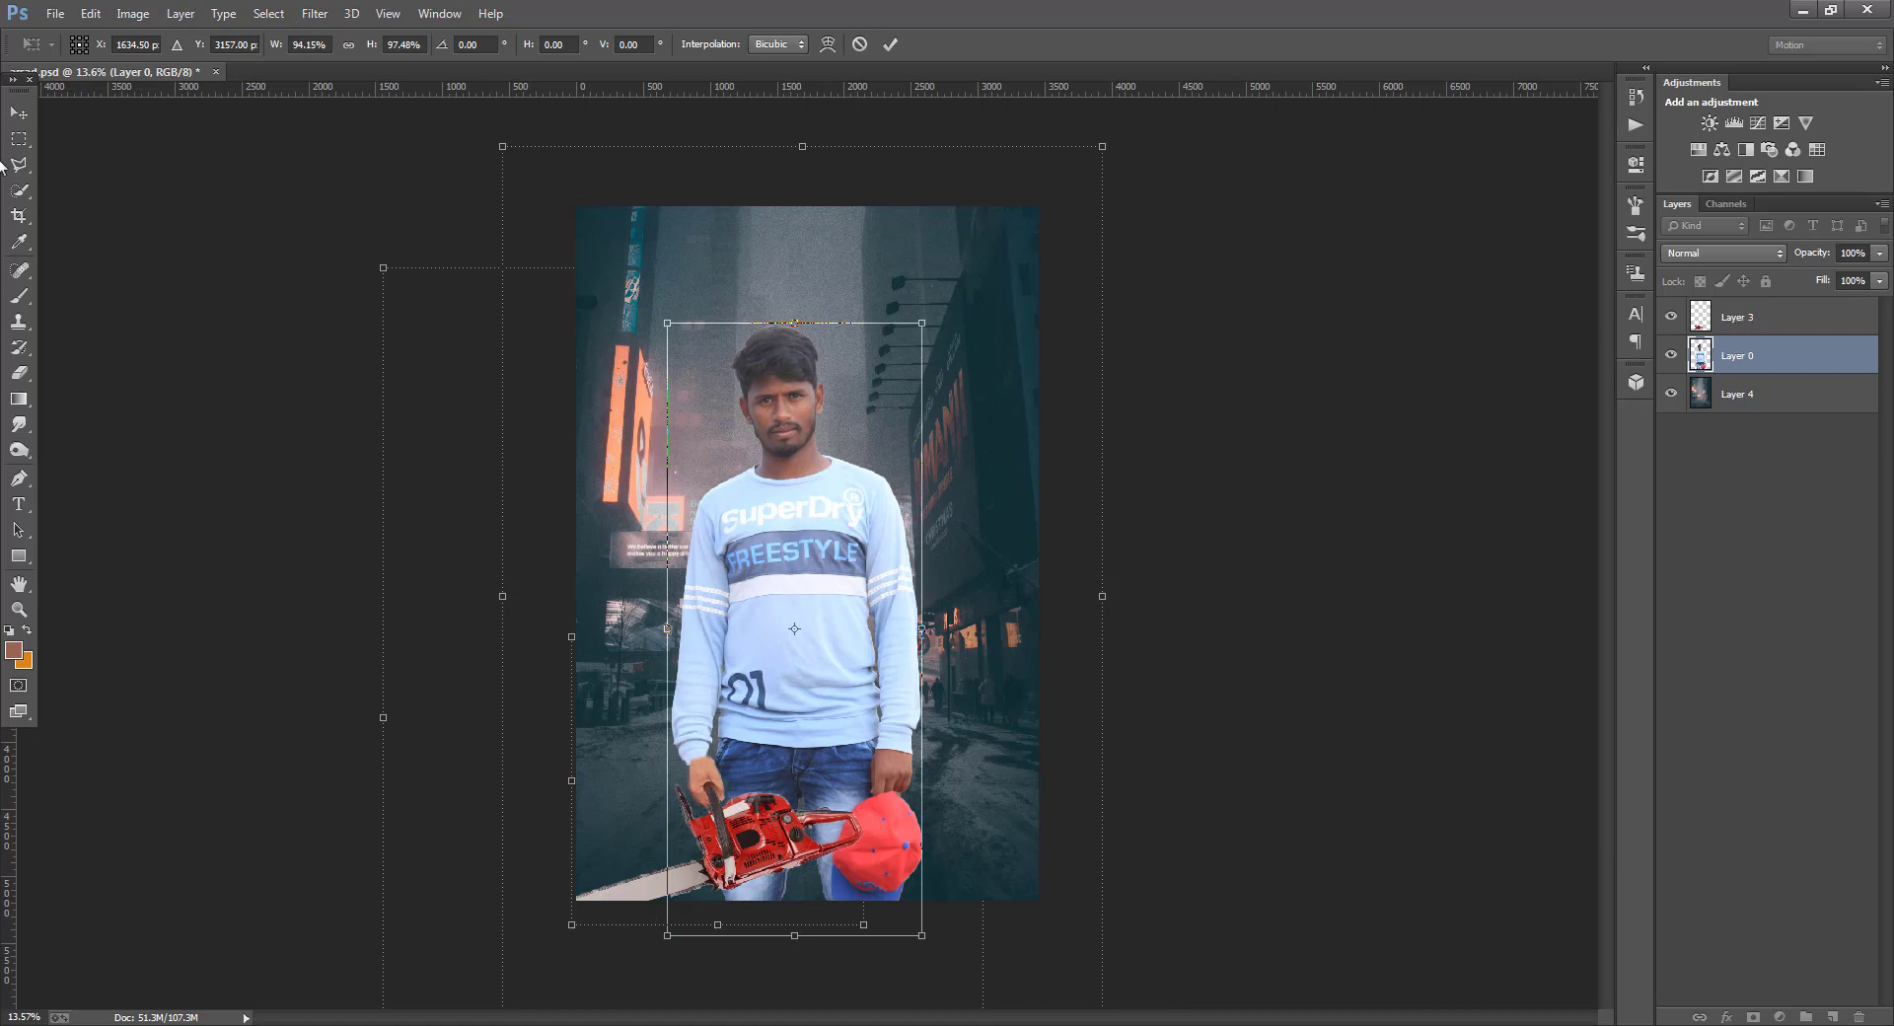
click(18, 112)
click(1051, 376)
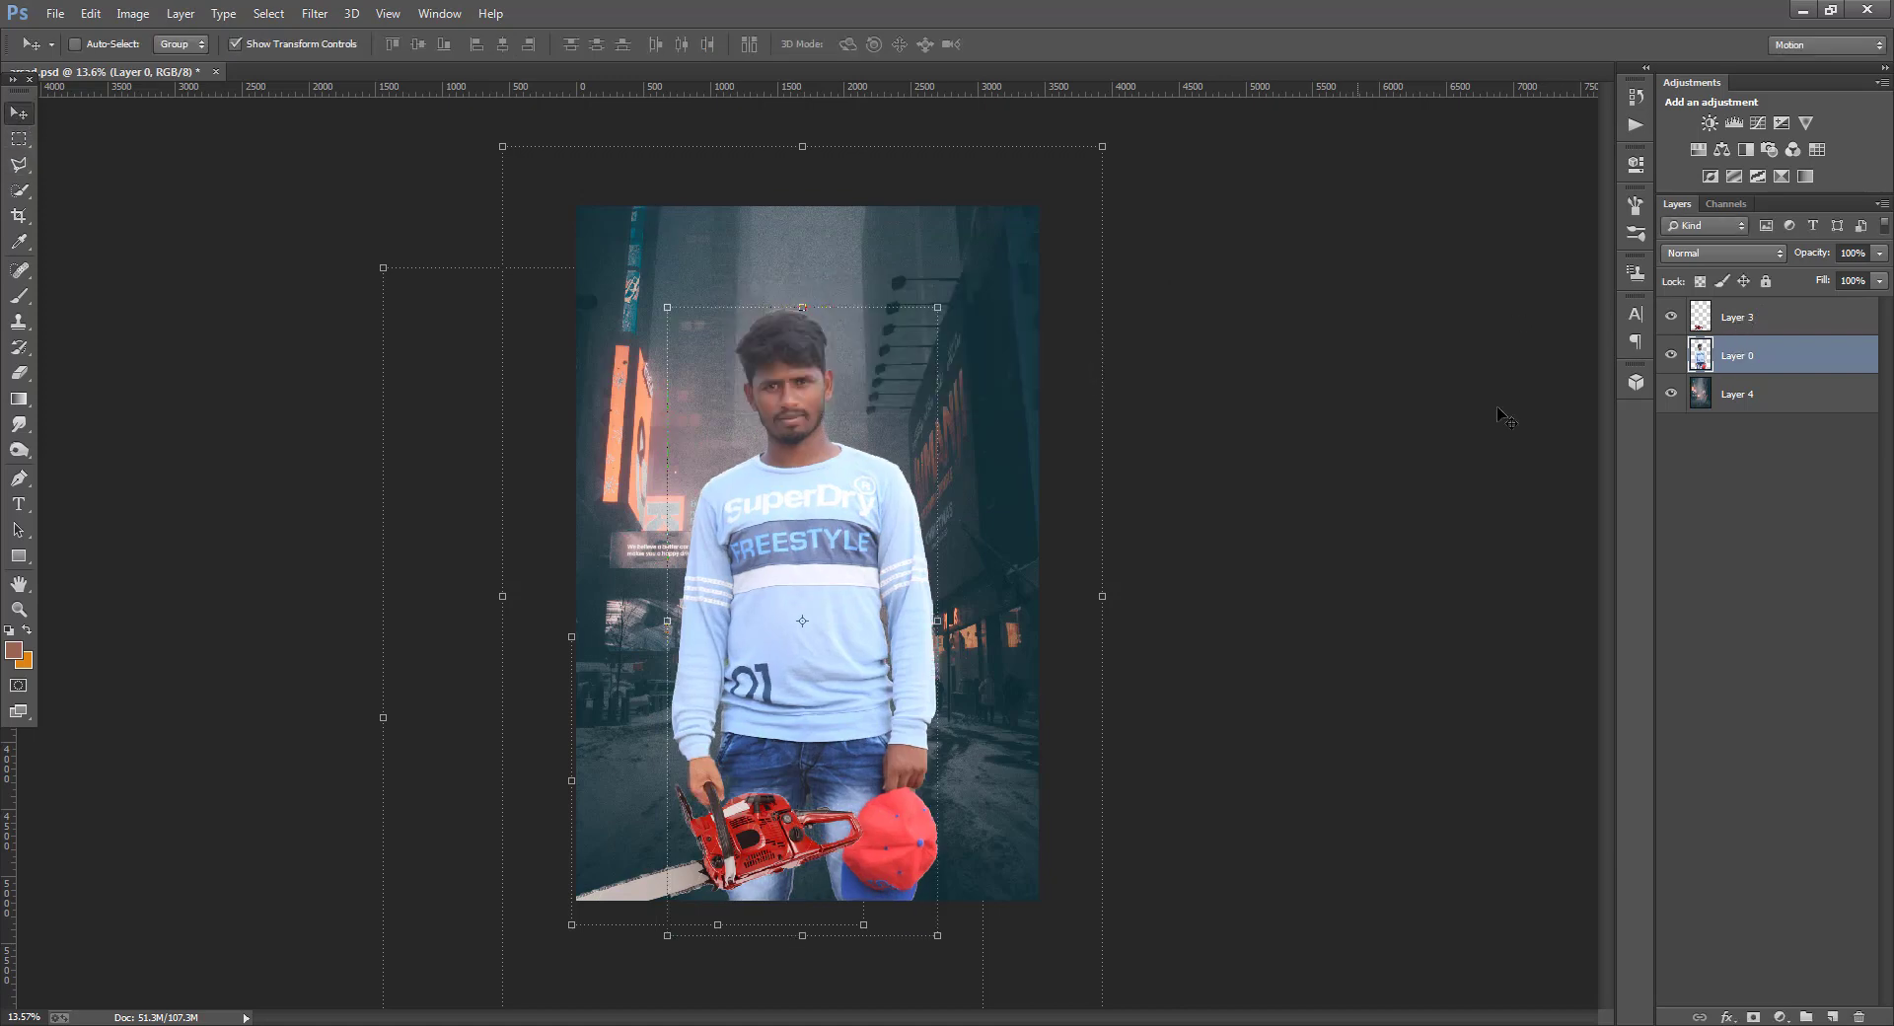
- Scale Layer 3 and Layer 0 together to 89.36% and shift the man and chainsaw slightly left and down on the canvas
shift+click(1737, 322)
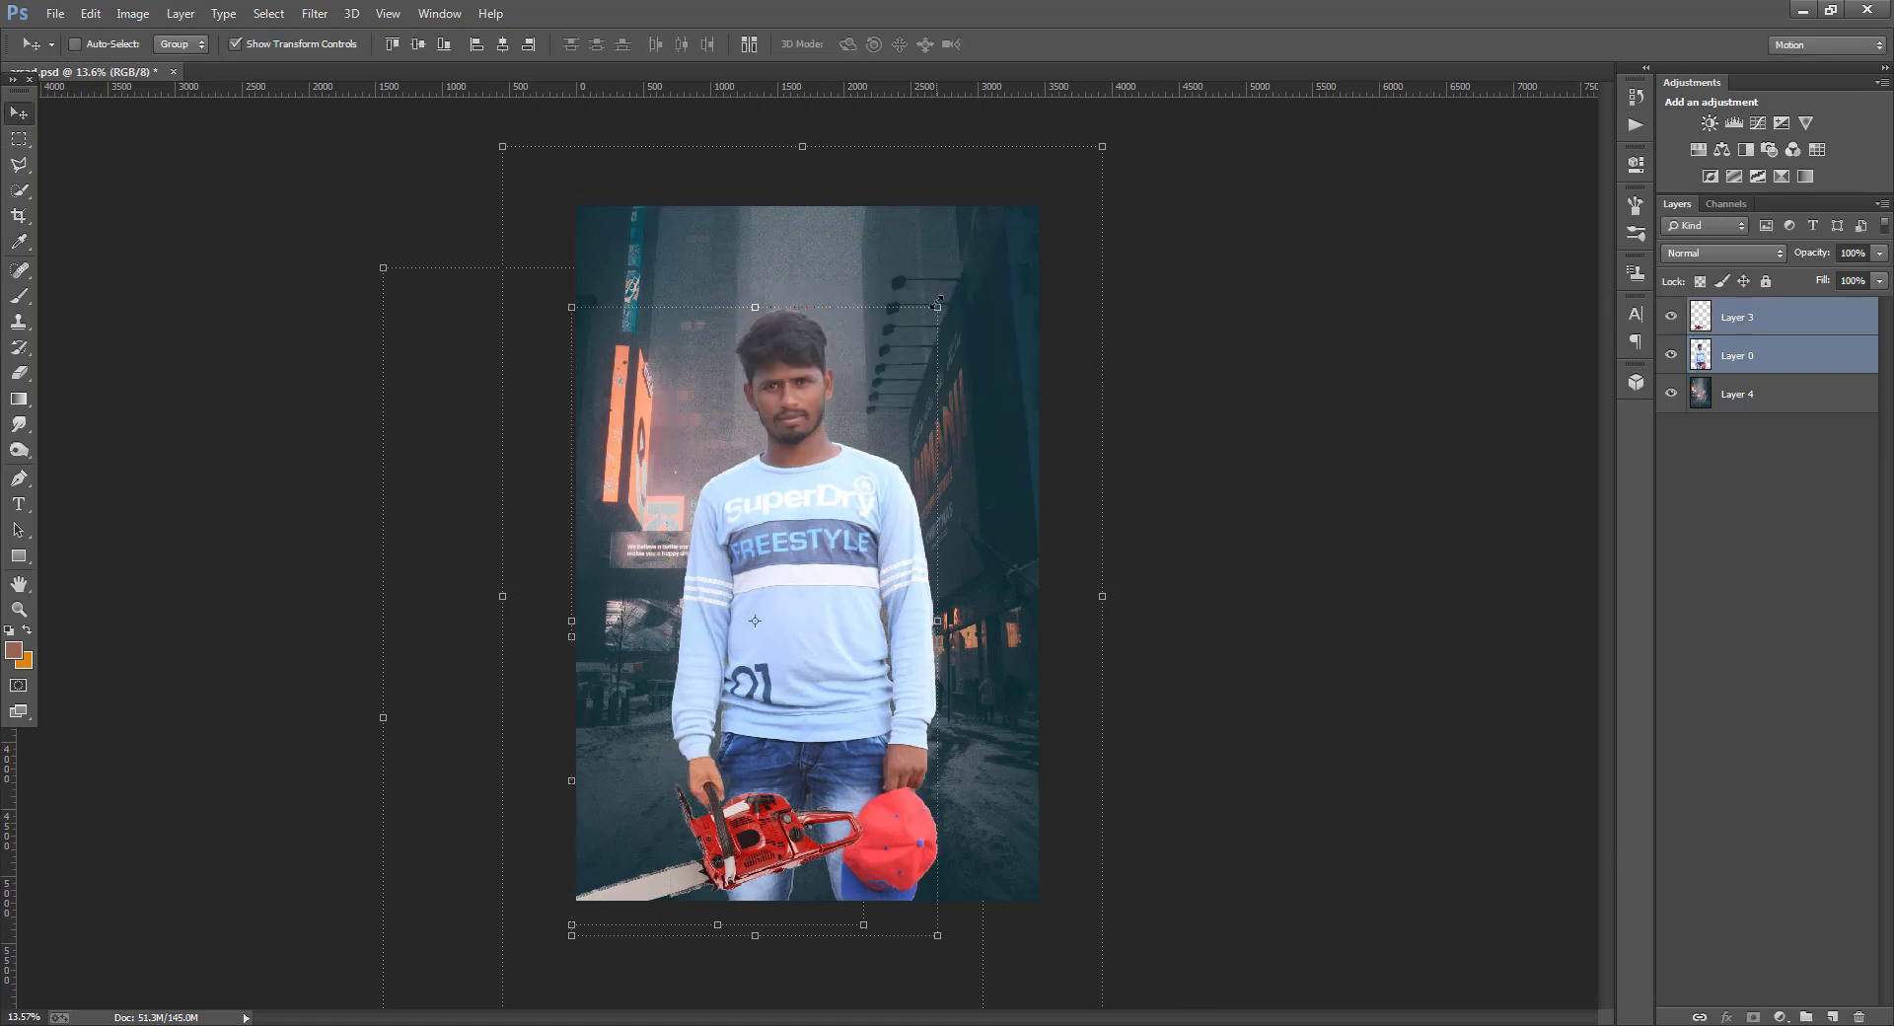
drag(938, 306, 925, 328)
drag(858, 421, 832, 430)
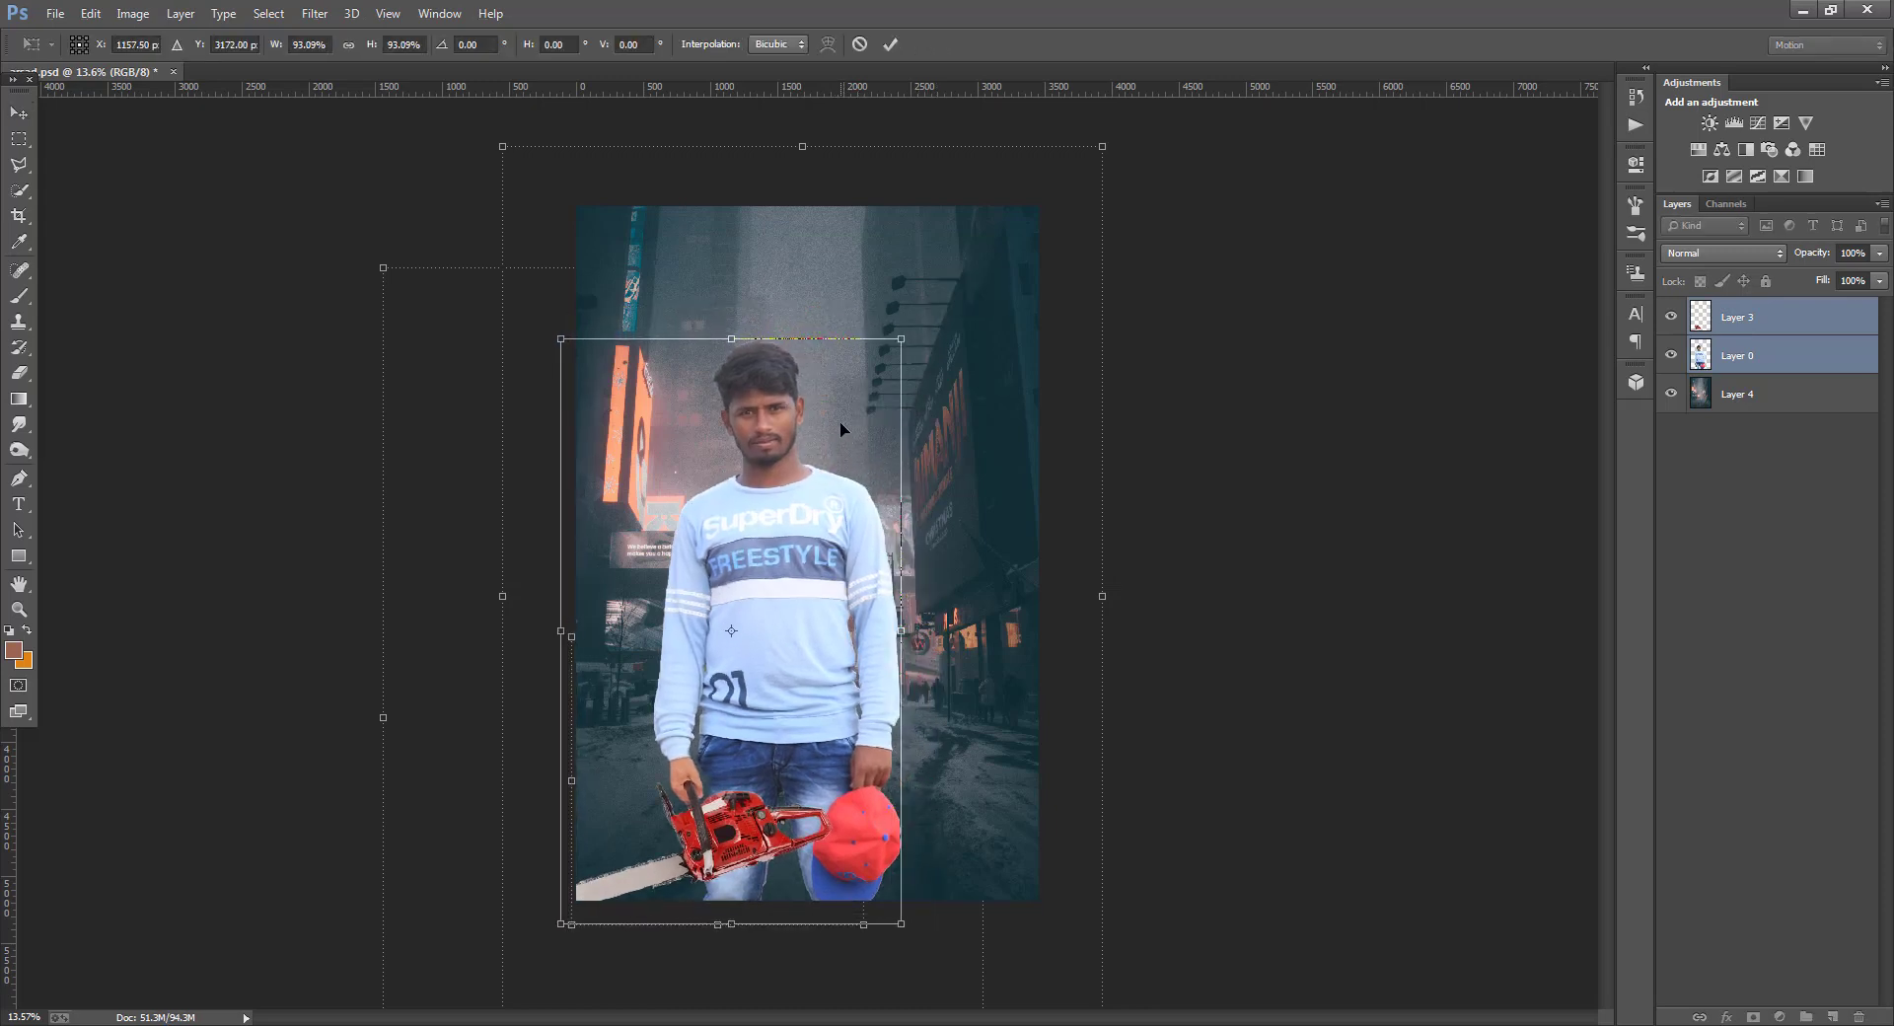
drag(907, 336, 896, 351)
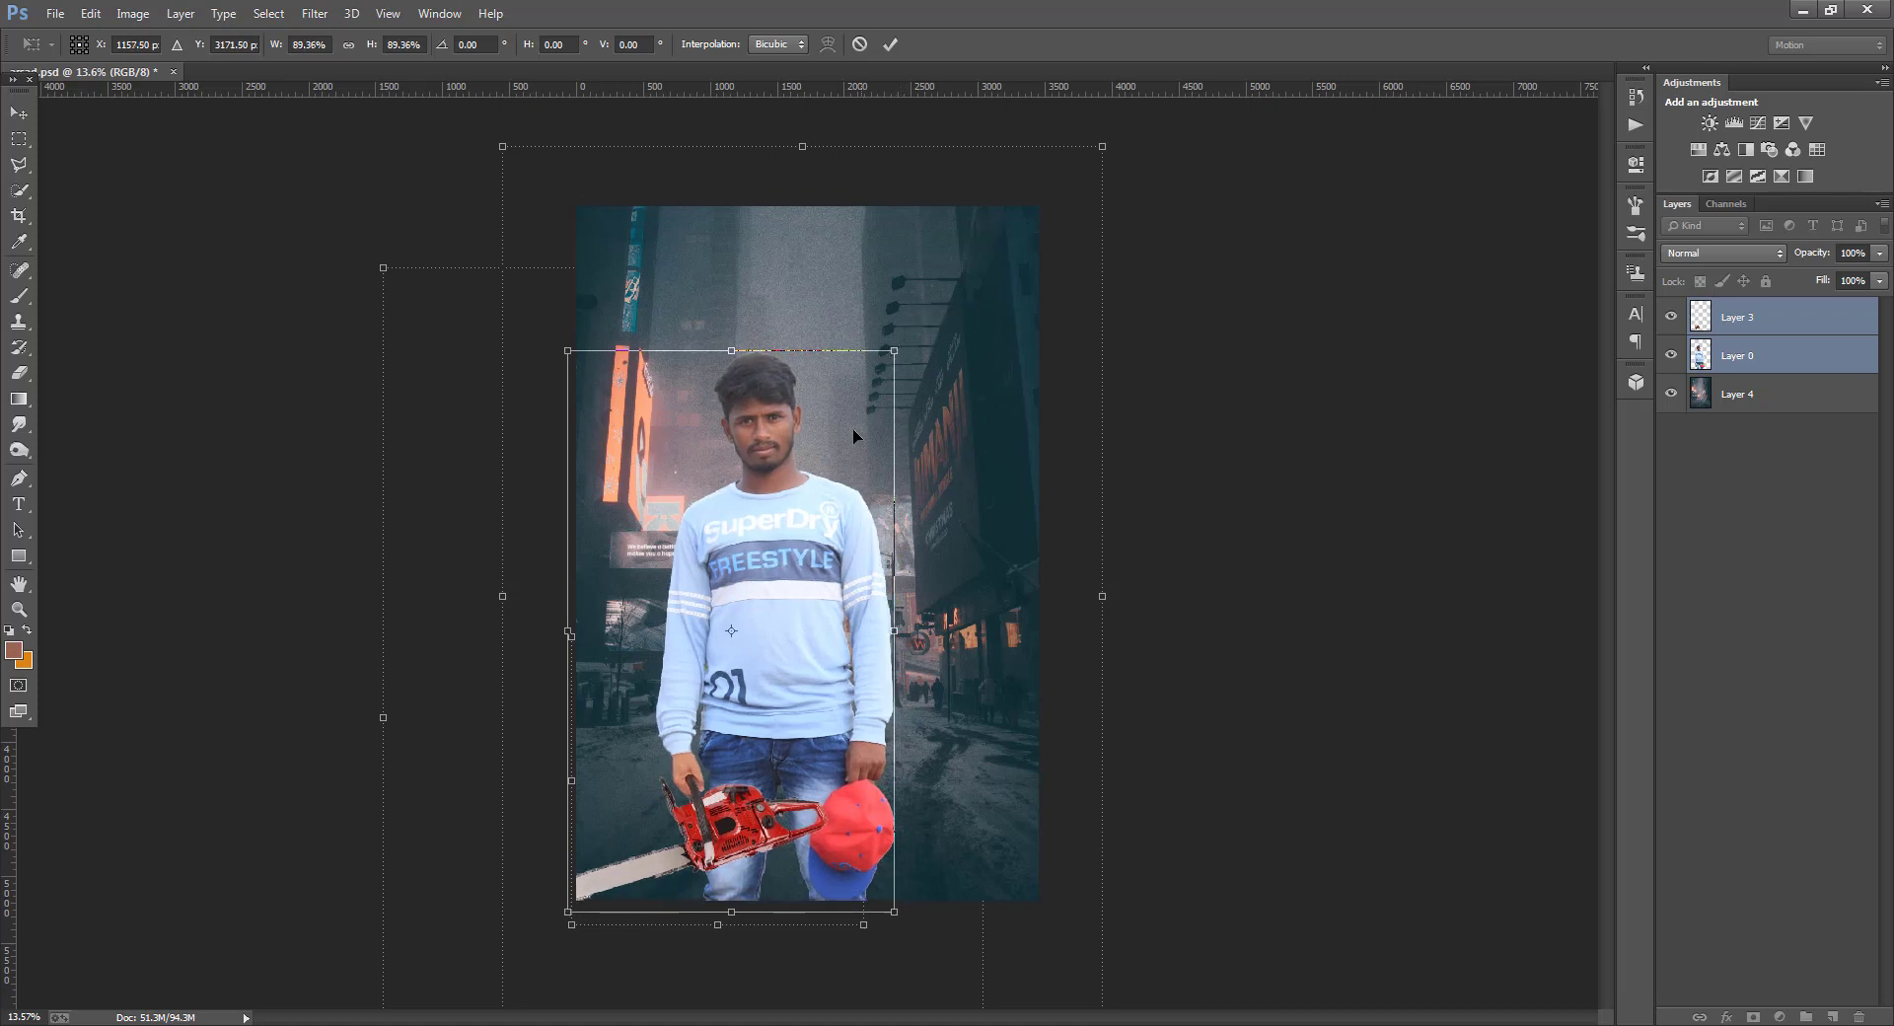
drag(851, 430, 853, 435)
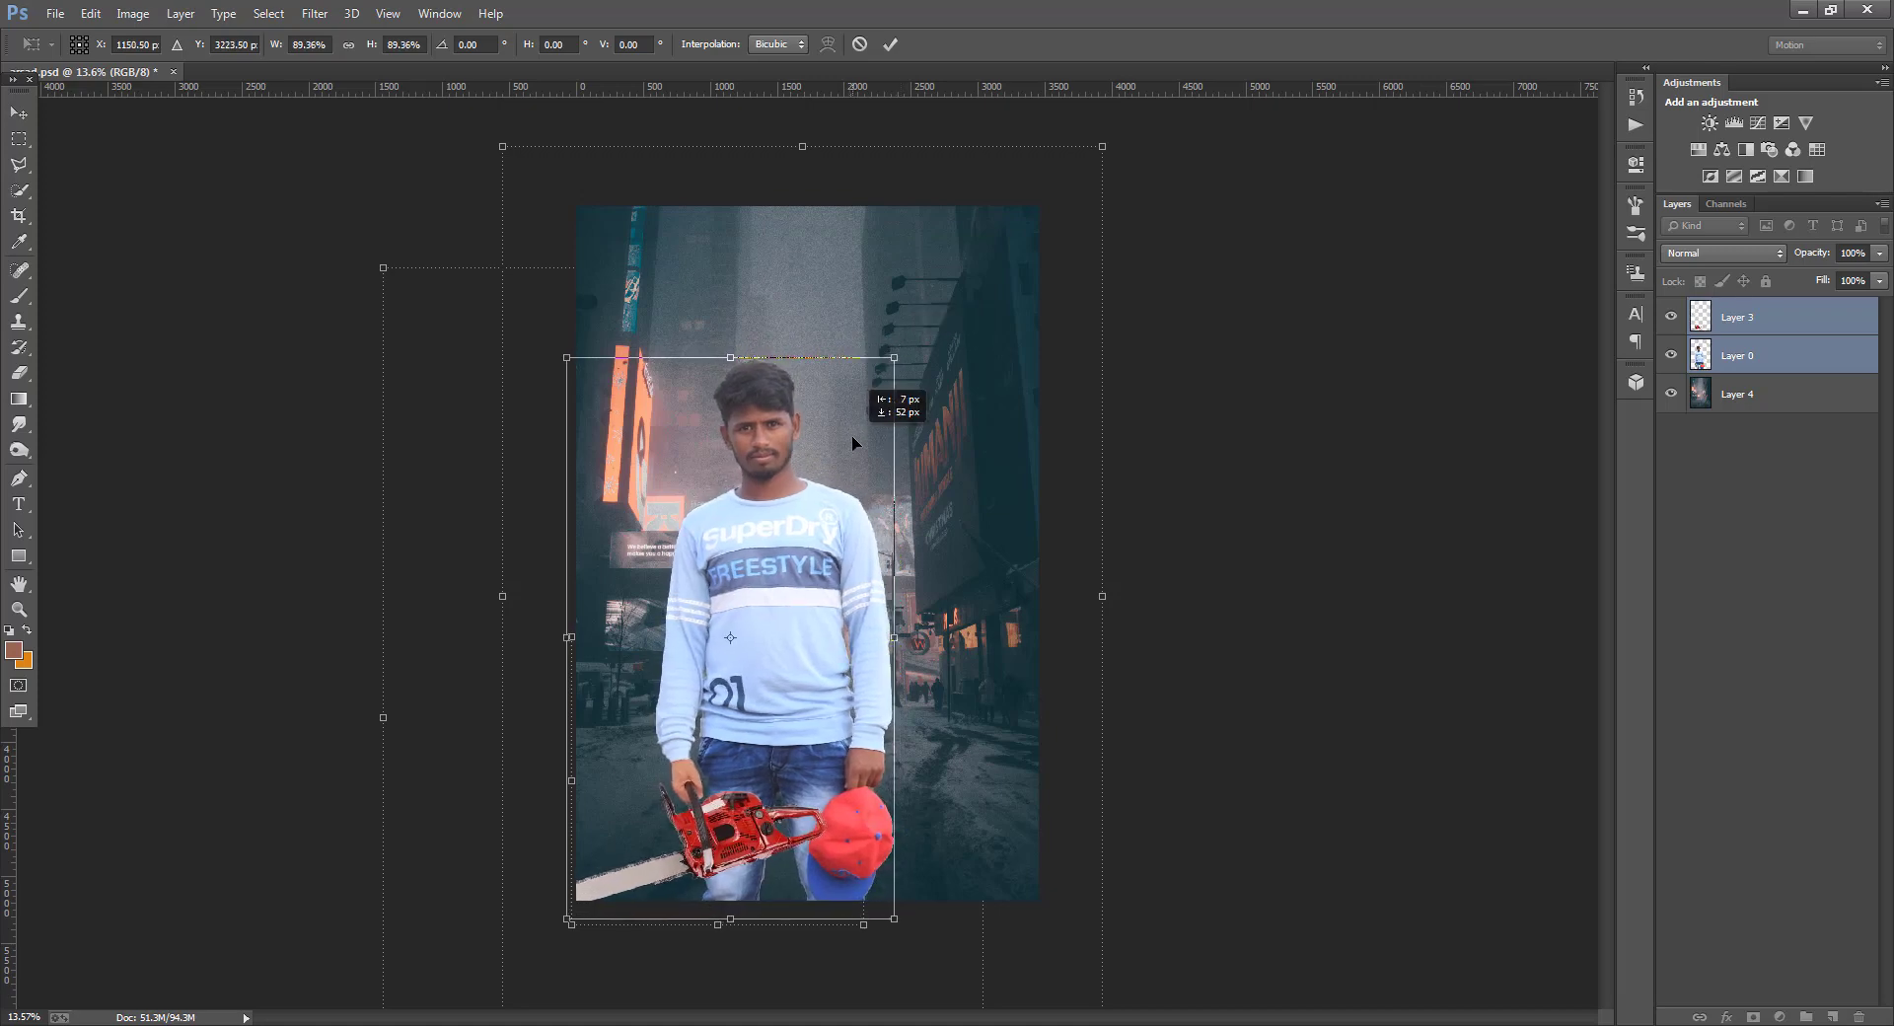
key(v)
click(845, 377)
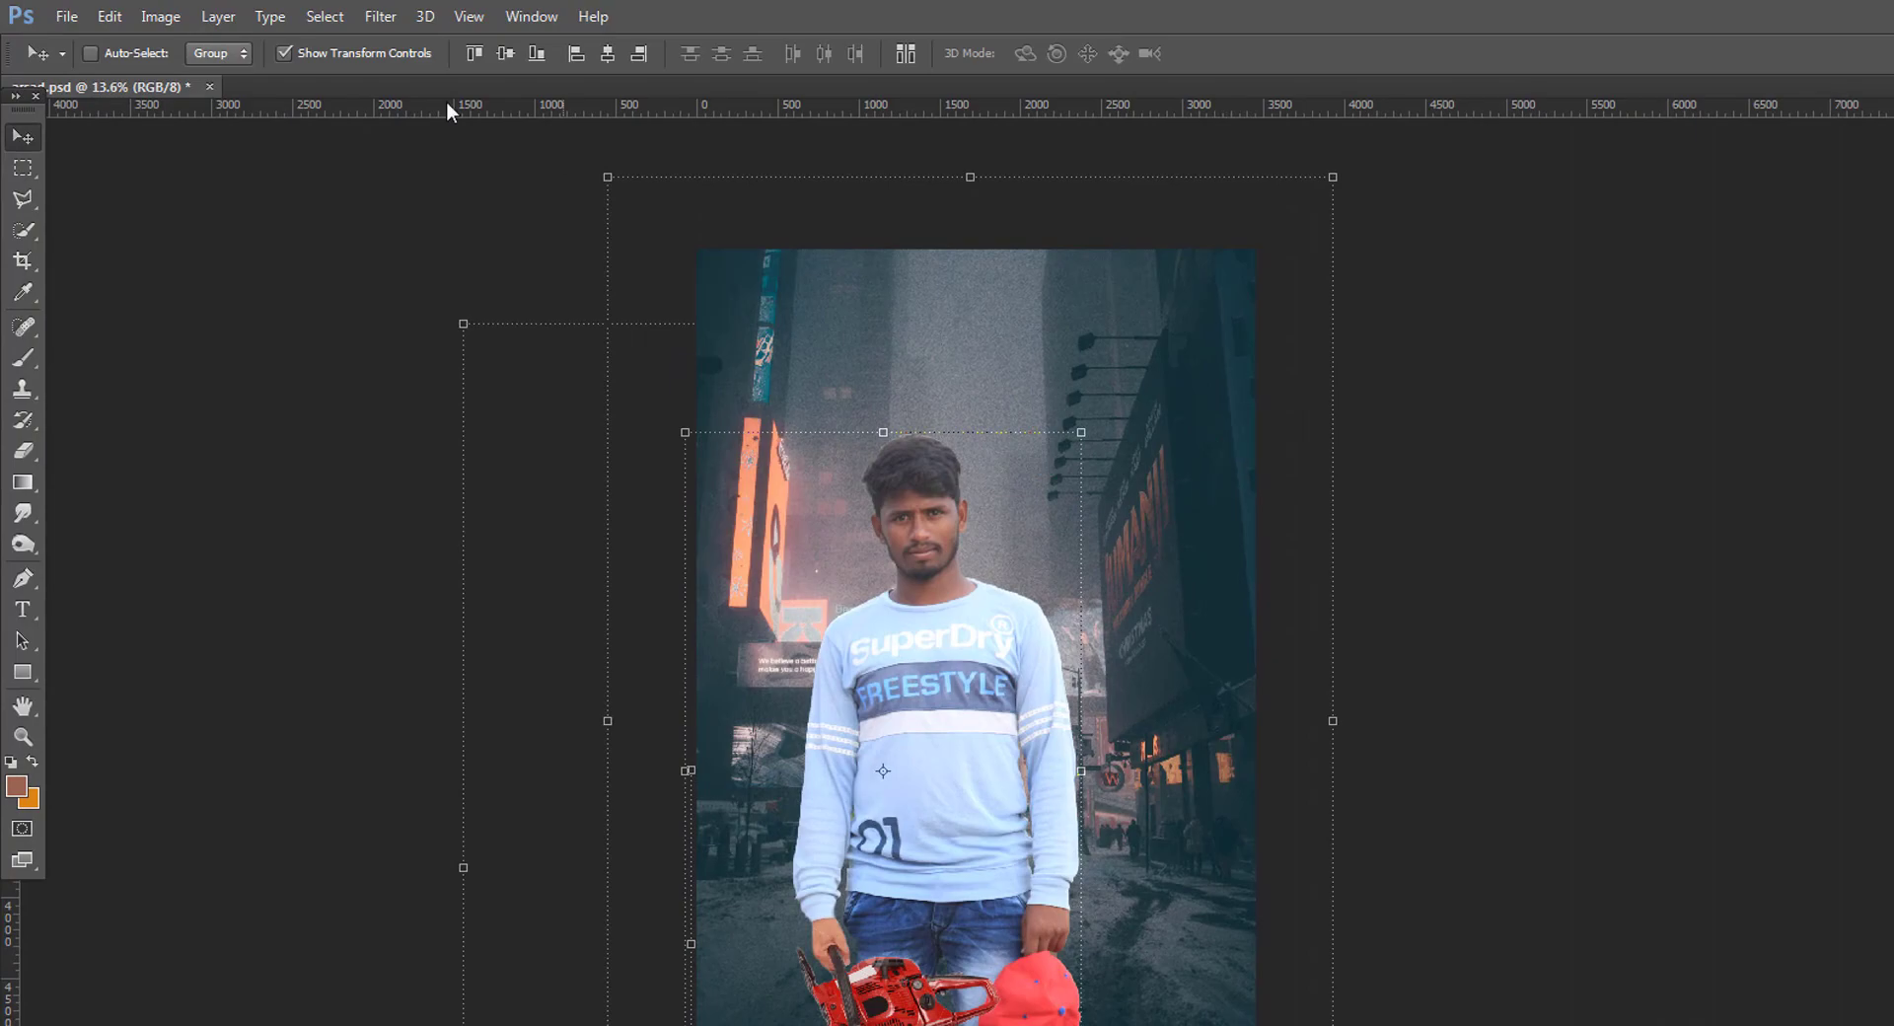
- Open the zombie image download (3) from New folder in Downloads and dock it as a tabbed document
click(66, 16)
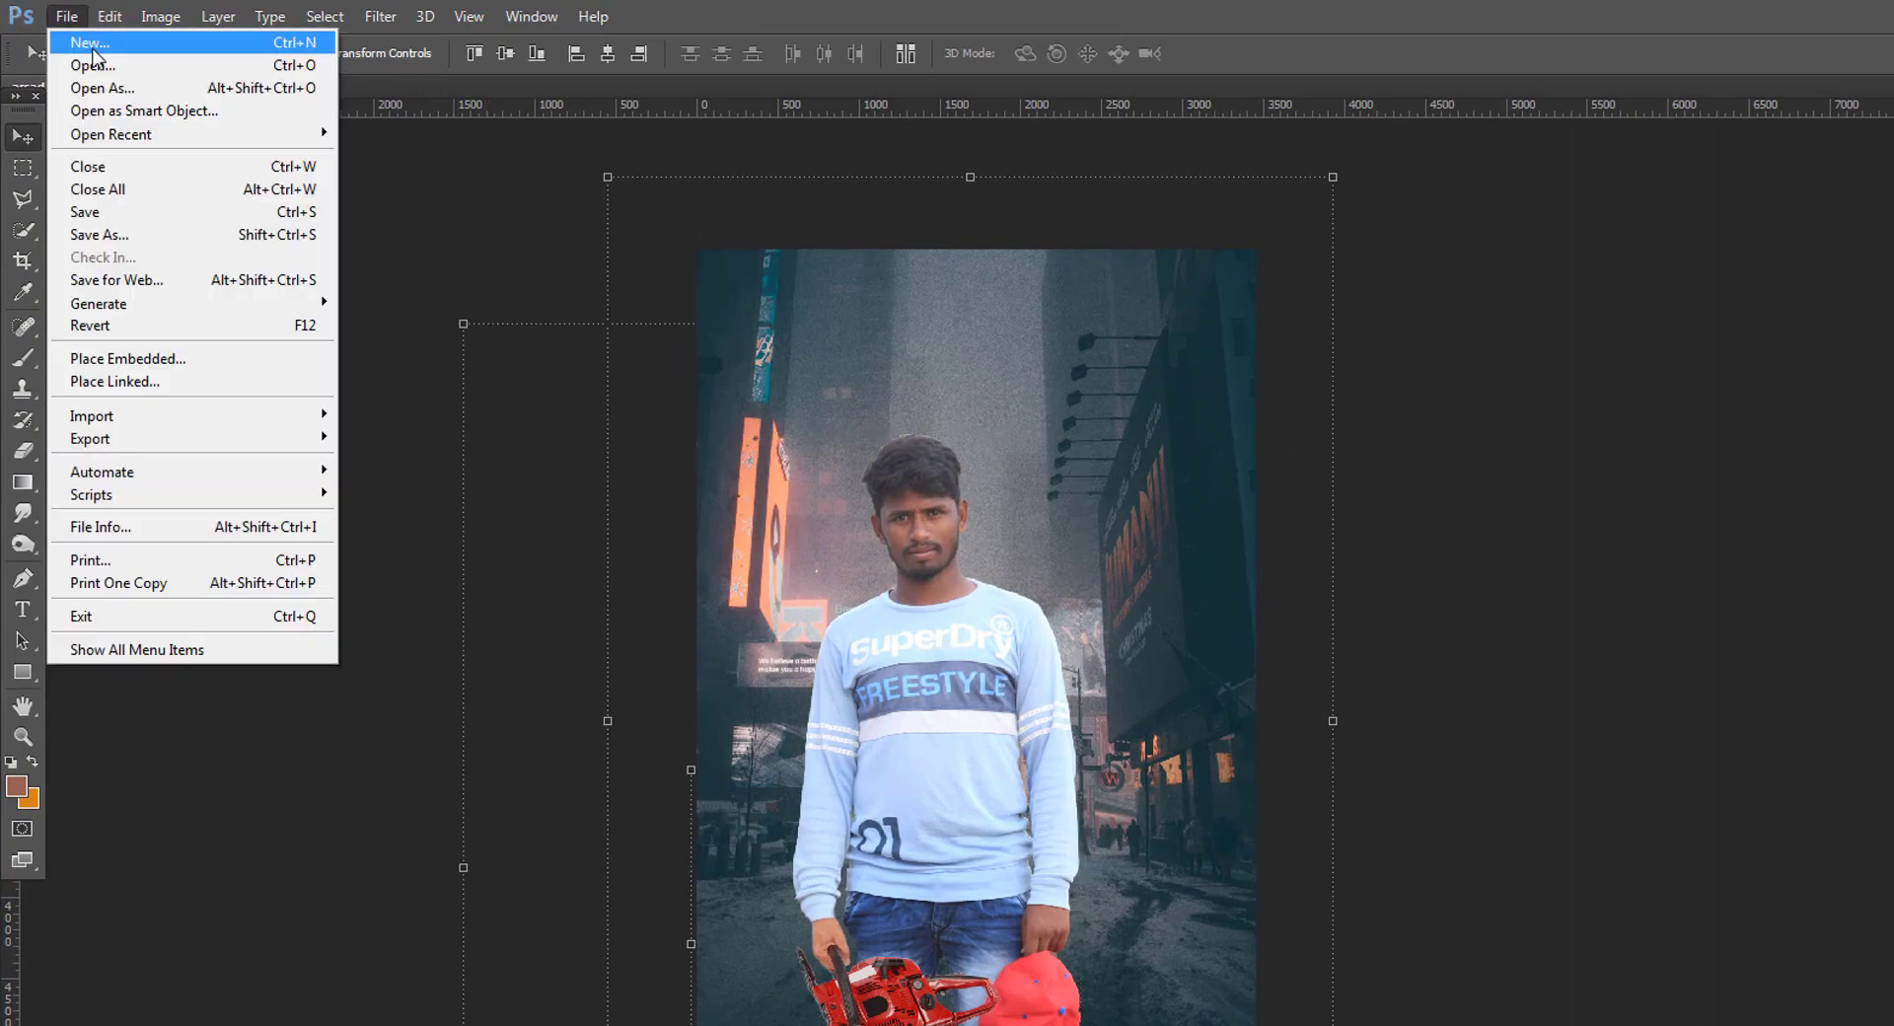
click(93, 61)
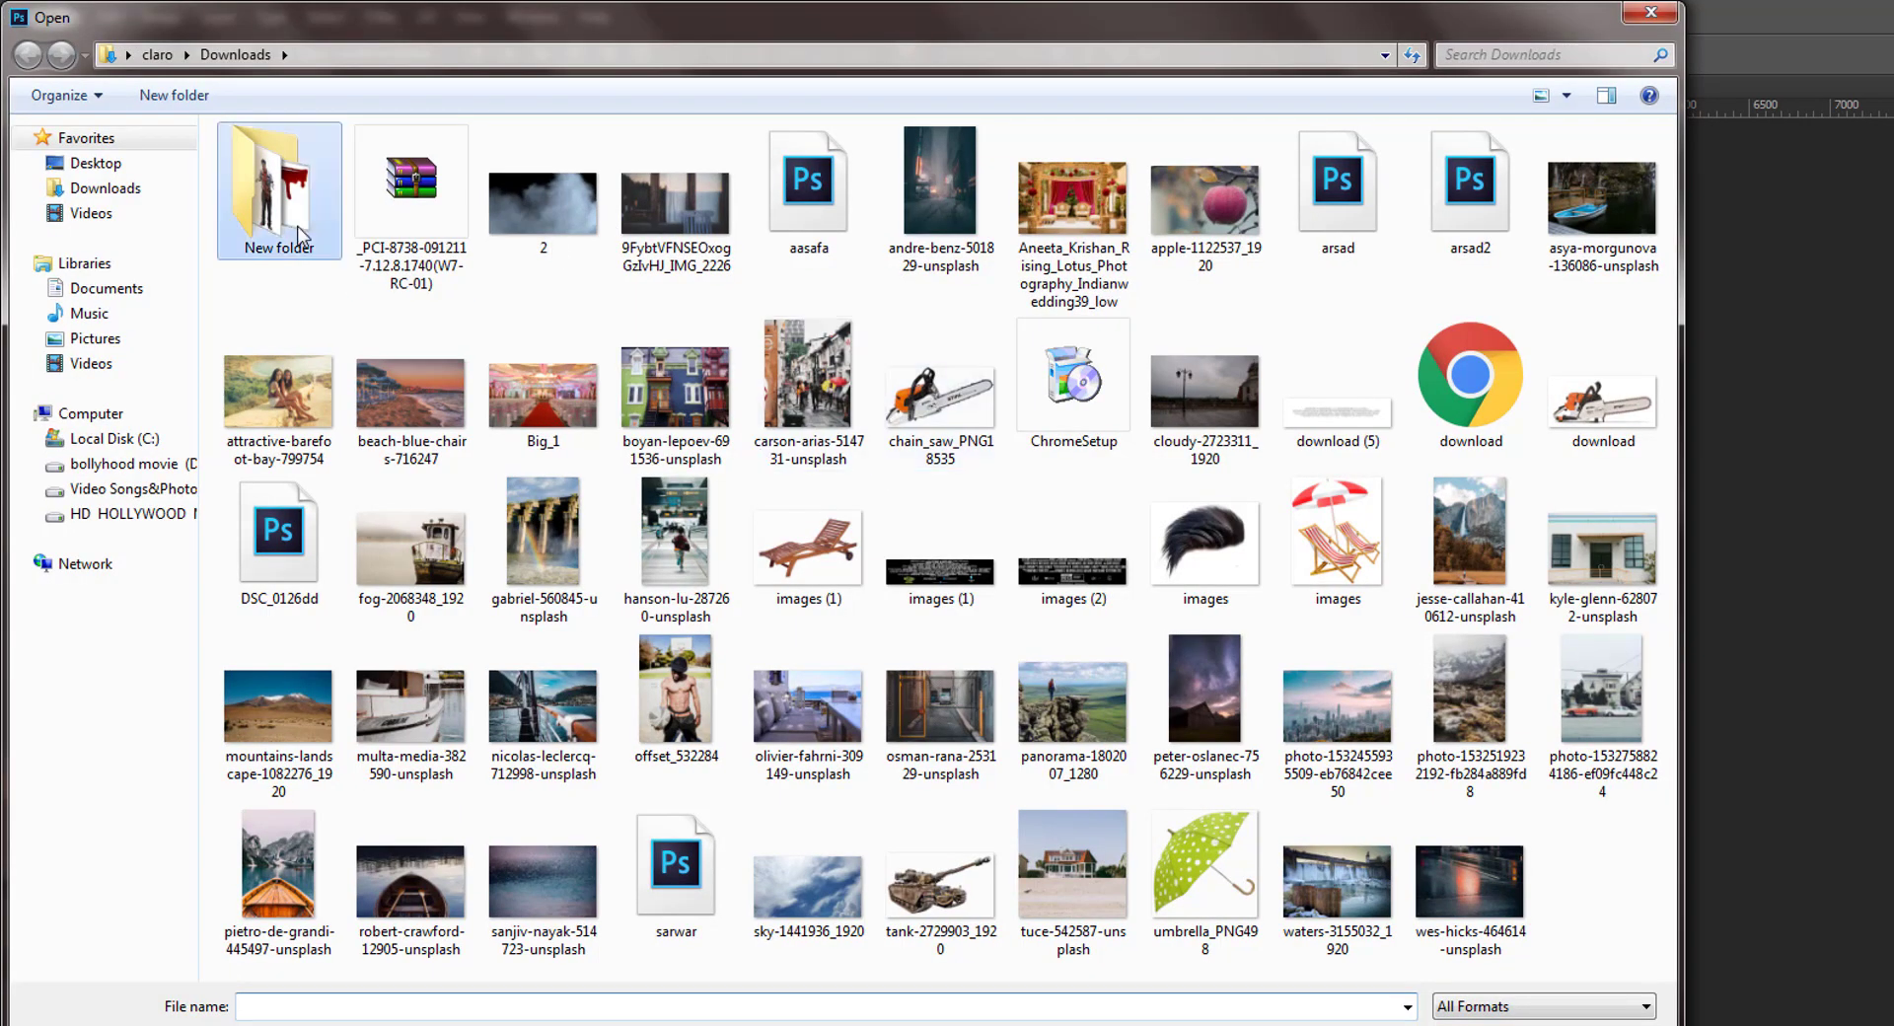
double_click(276, 188)
click(1083, 175)
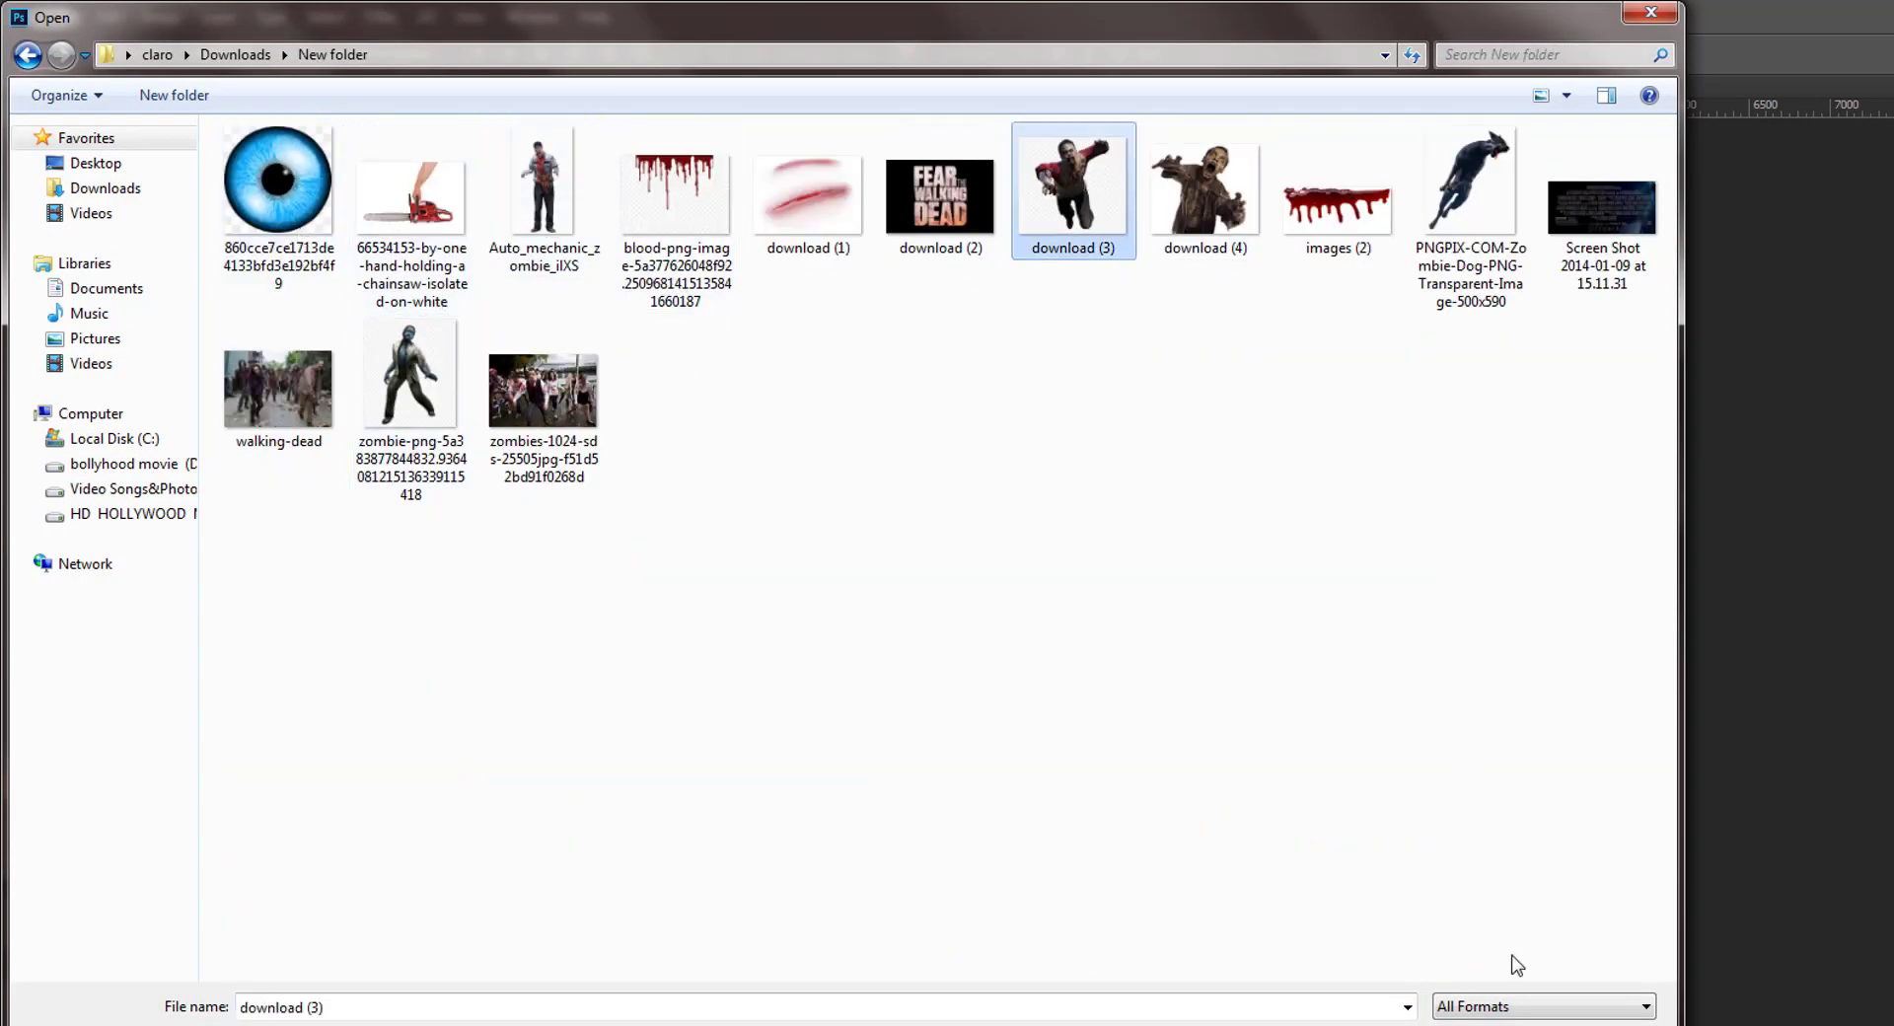
click(1510, 1025)
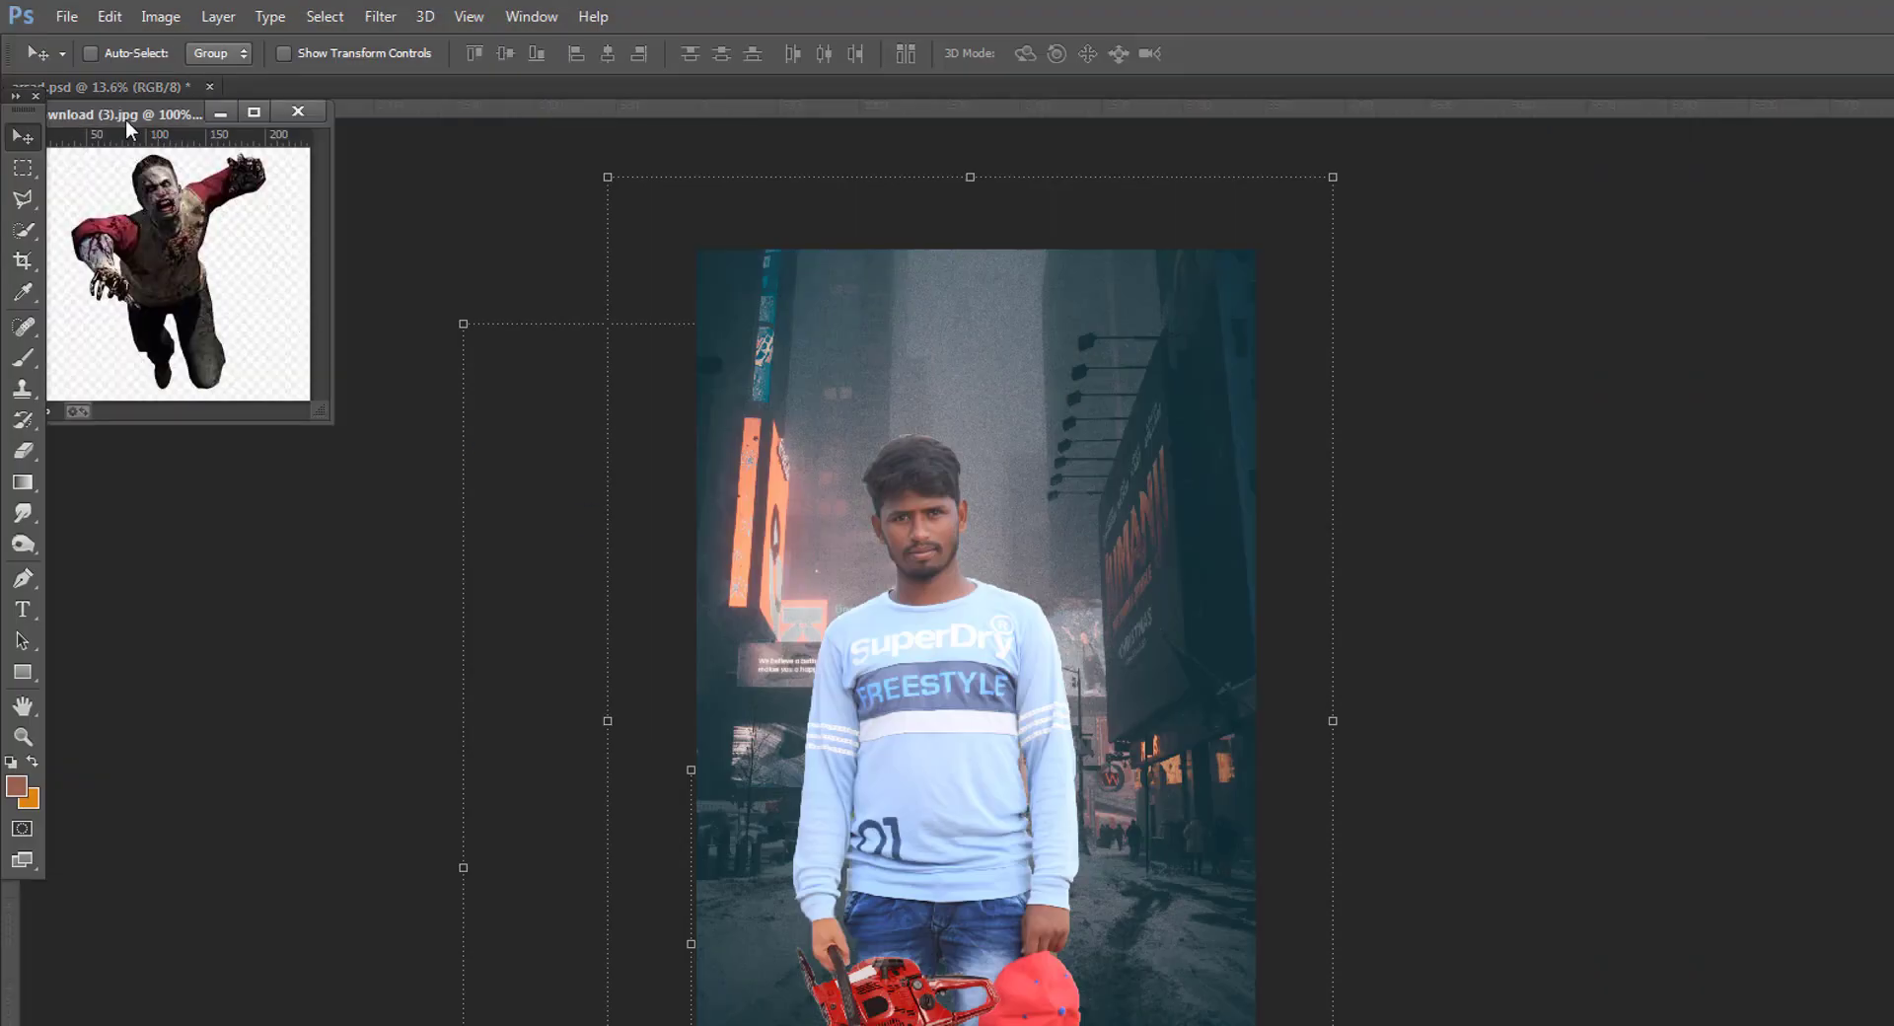
drag(126, 118, 325, 79)
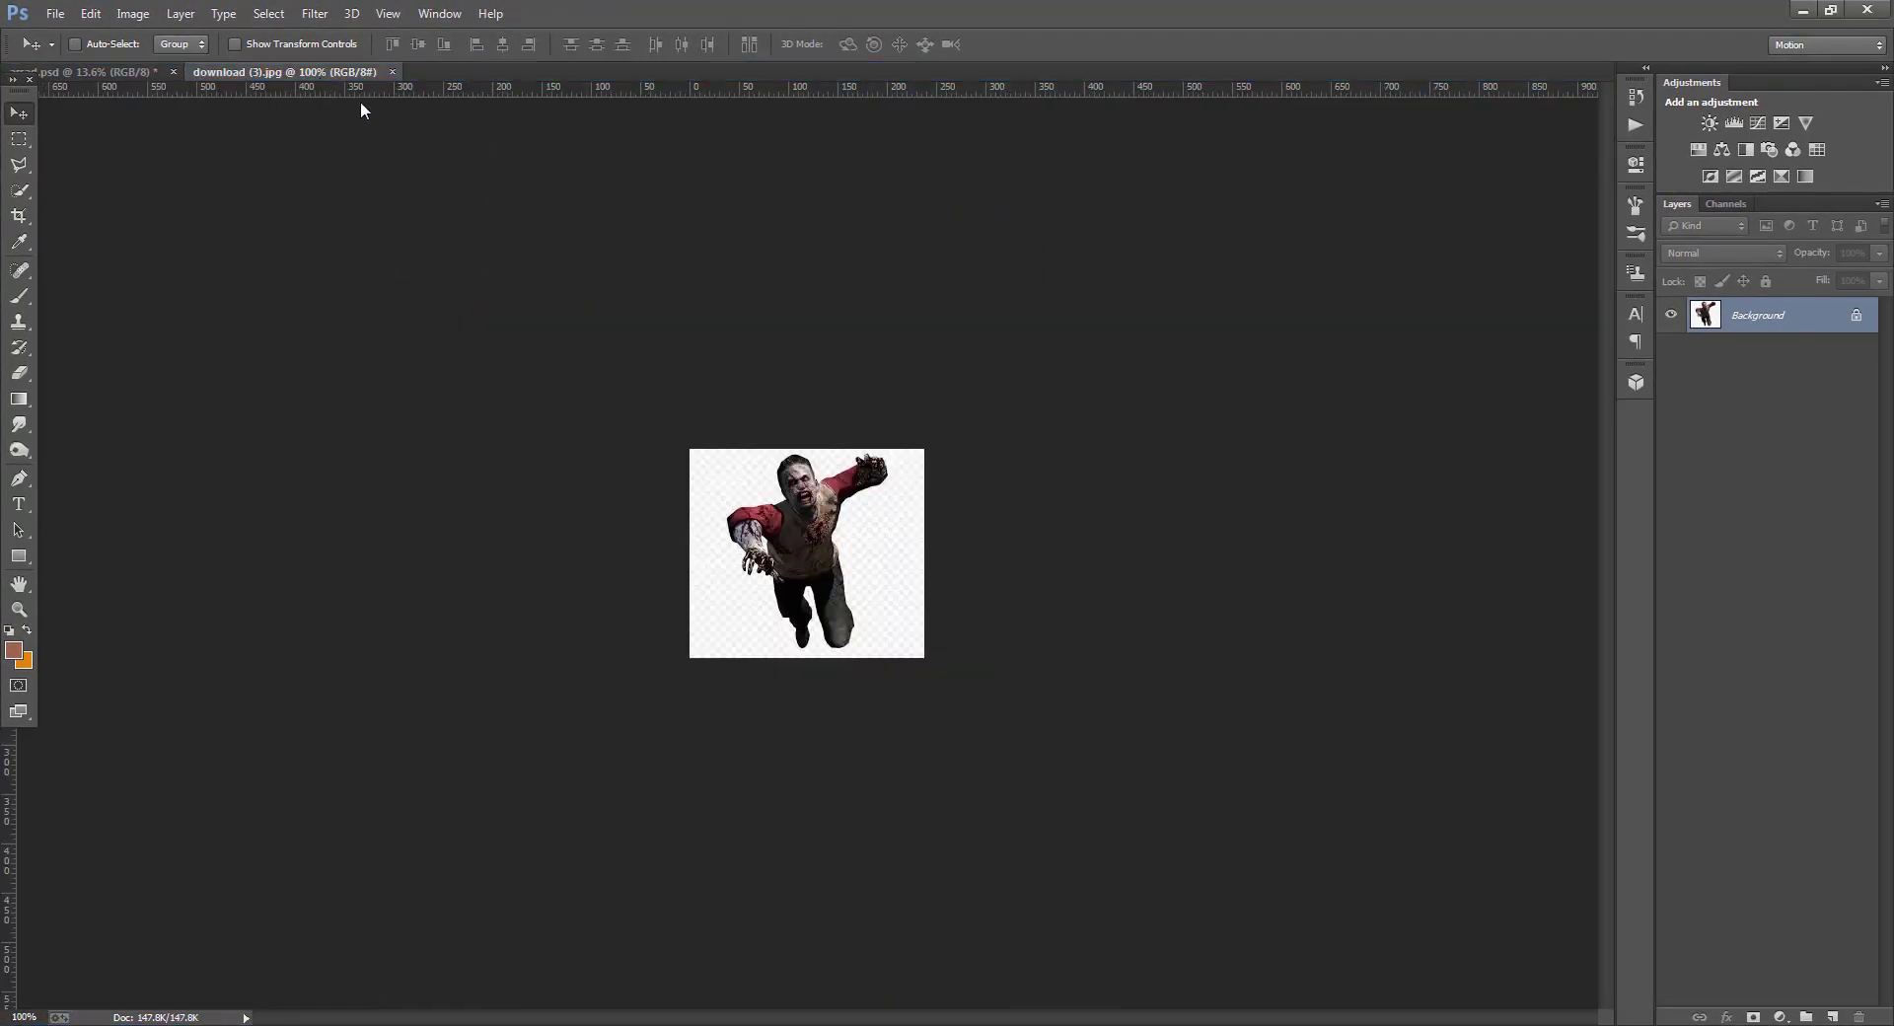
- Select the zombie with the Quick Selection tool and hide its background with a layer mask
scroll(817, 622, up, 4)
key(w)
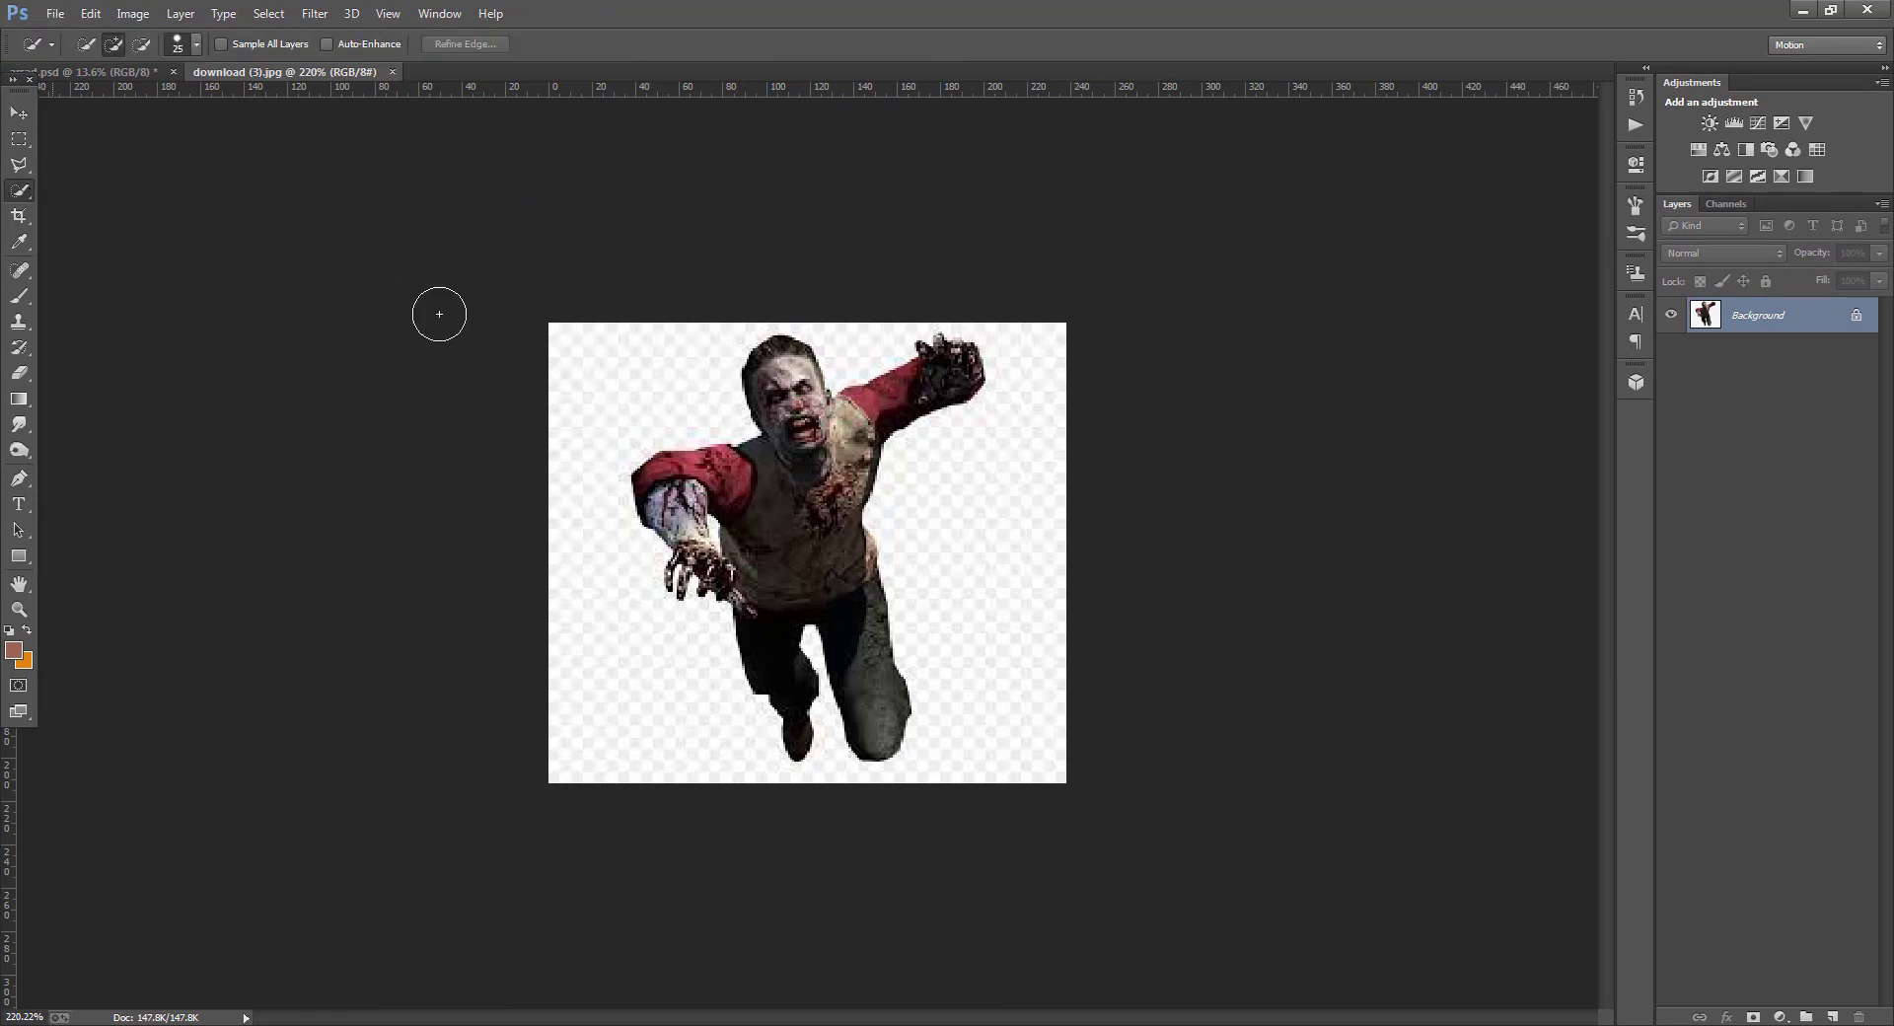
mouse_move(785, 385)
mouse_down()
mouse_move(803, 510)
mouse_move(699, 495)
mouse_move(850, 548)
mouse_move(878, 415)
mouse_move(842, 583)
mouse_up()
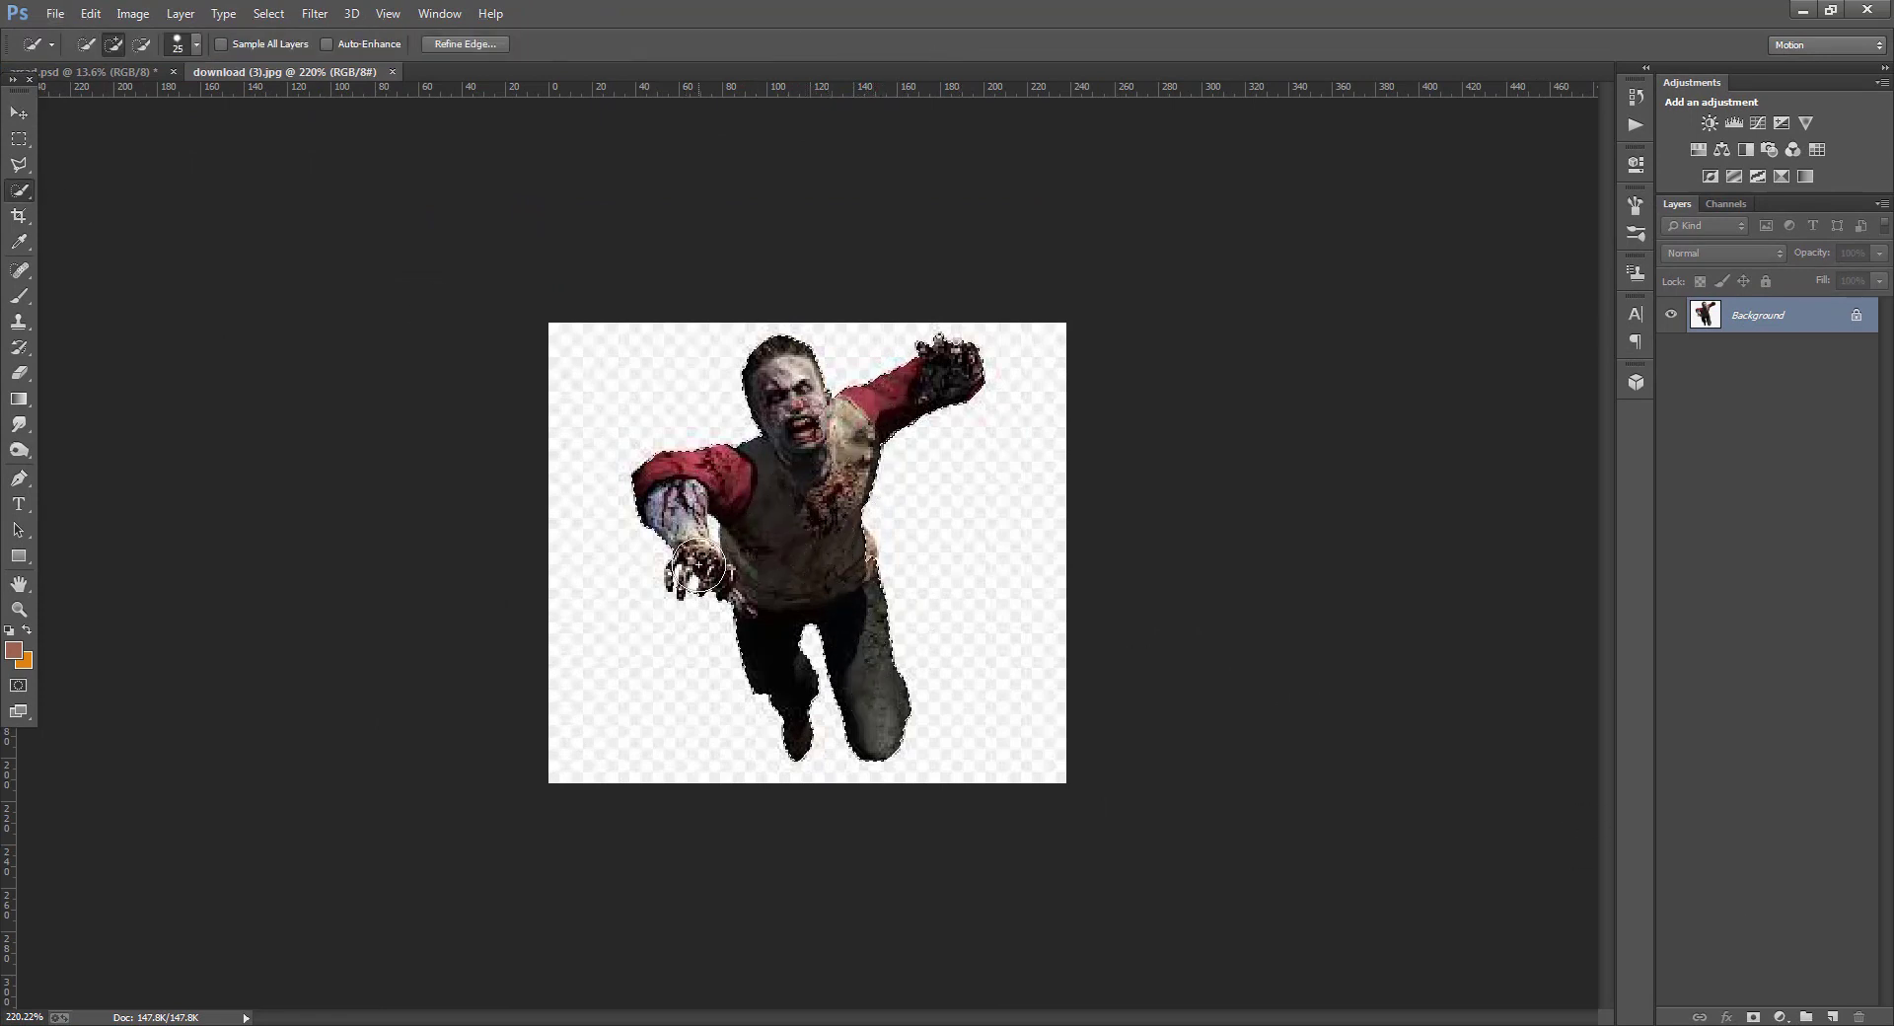
click(1753, 1017)
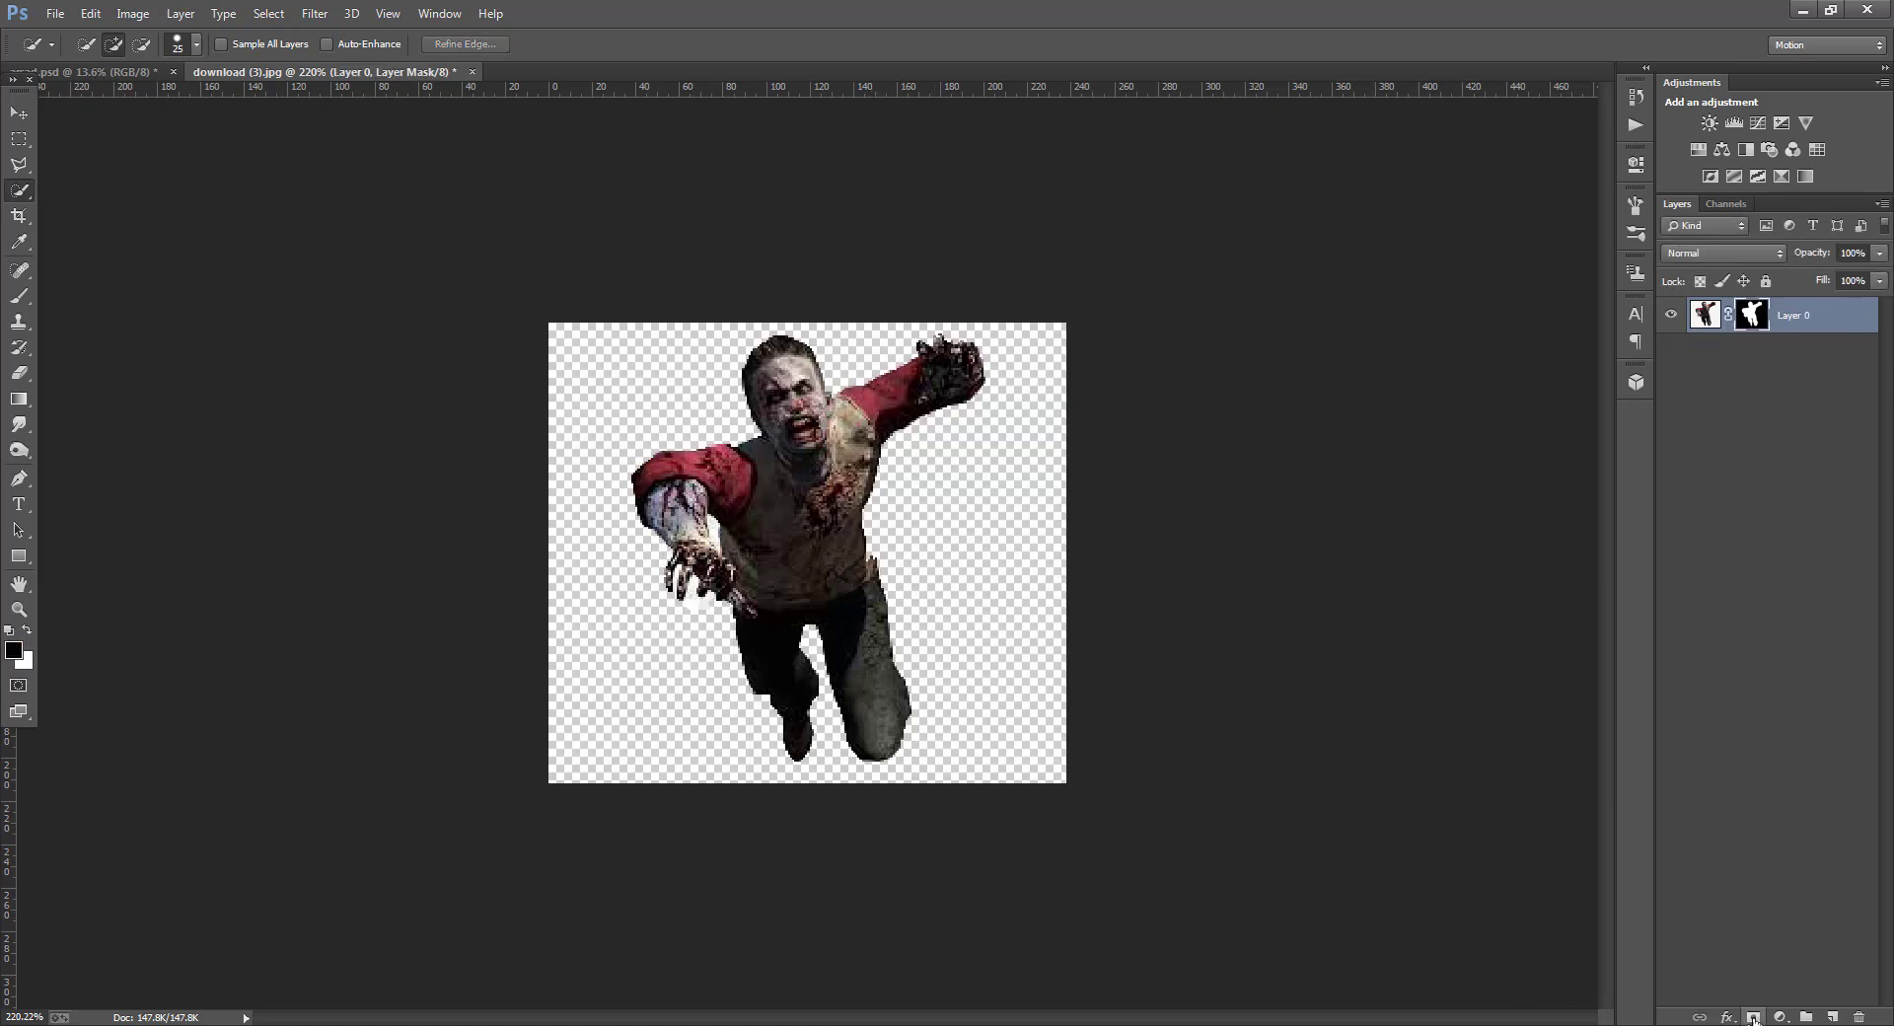
- Copy the masked zombie into the poster, enlarge it to about 978% by 972%, and move its layer below Layer 0
click(19, 113)
drag(818, 508, 821, 329)
drag(675, 462, 681, 533)
drag(817, 402, 840, 379)
key(v)
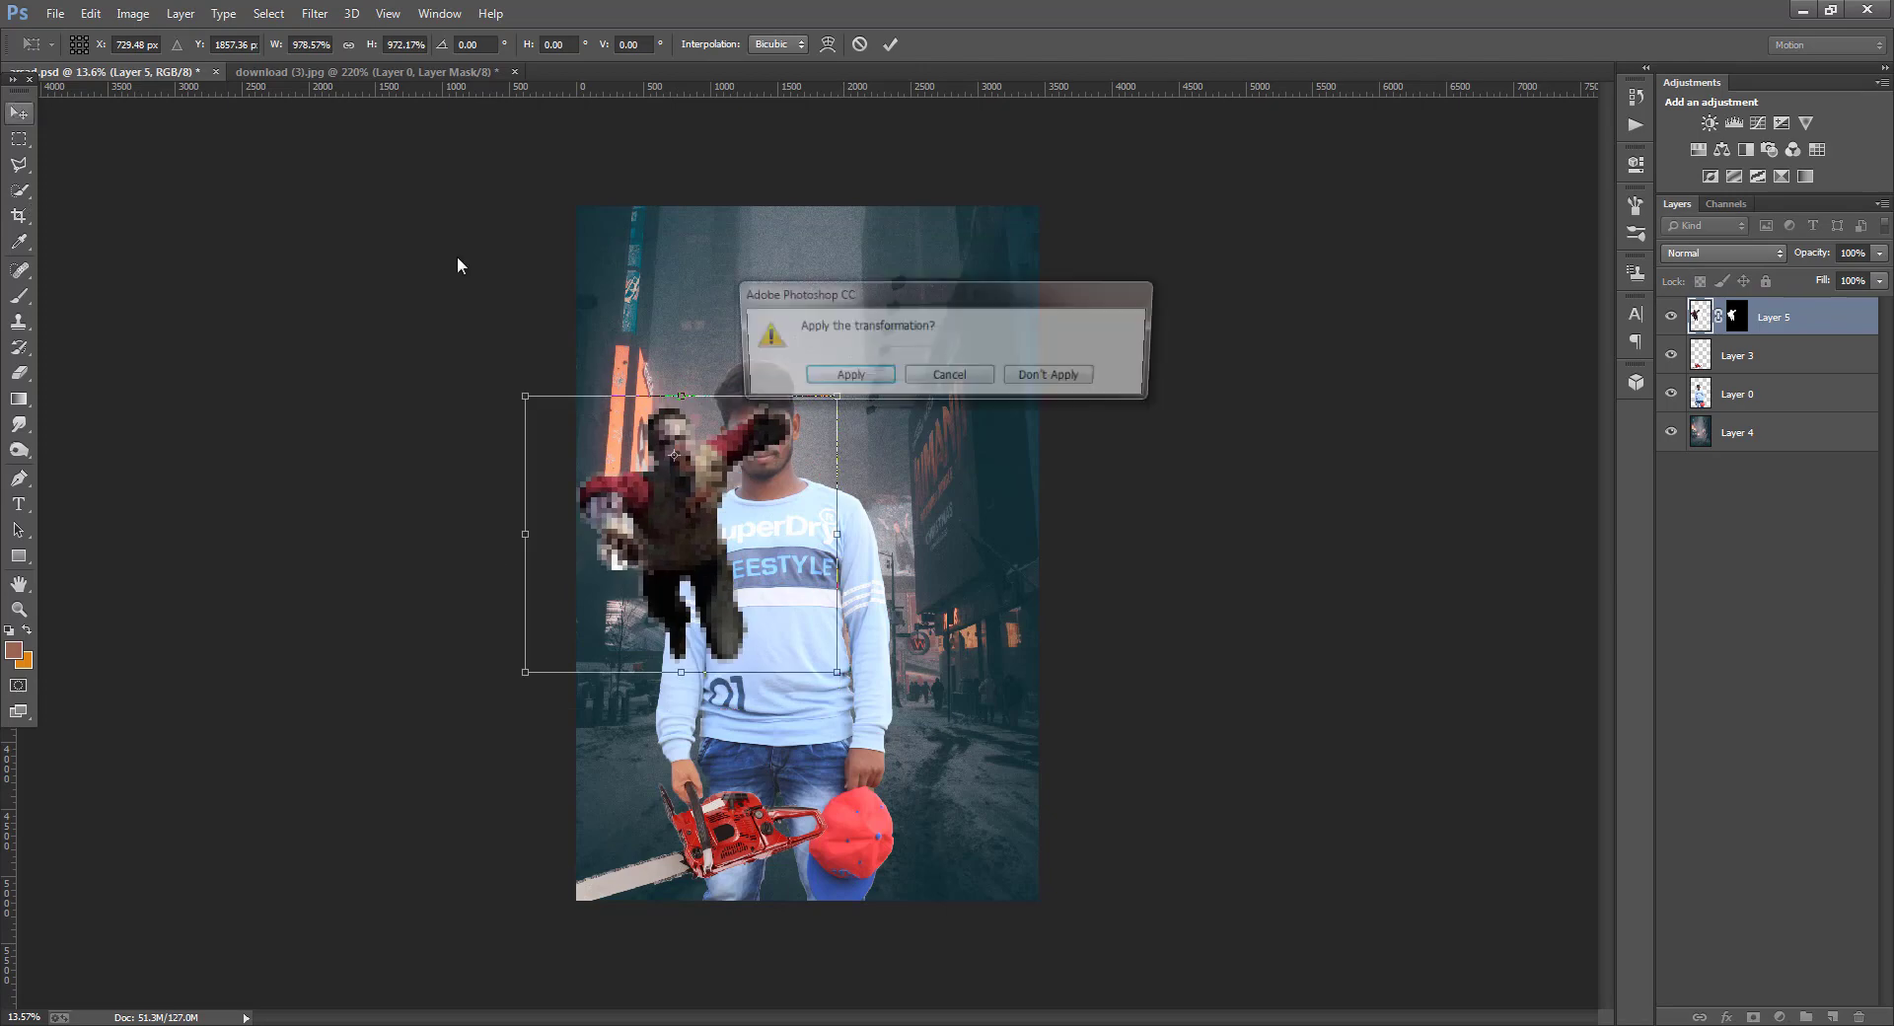
click(857, 376)
drag(1687, 338, 1766, 452)
key(ctrl+bracketright)
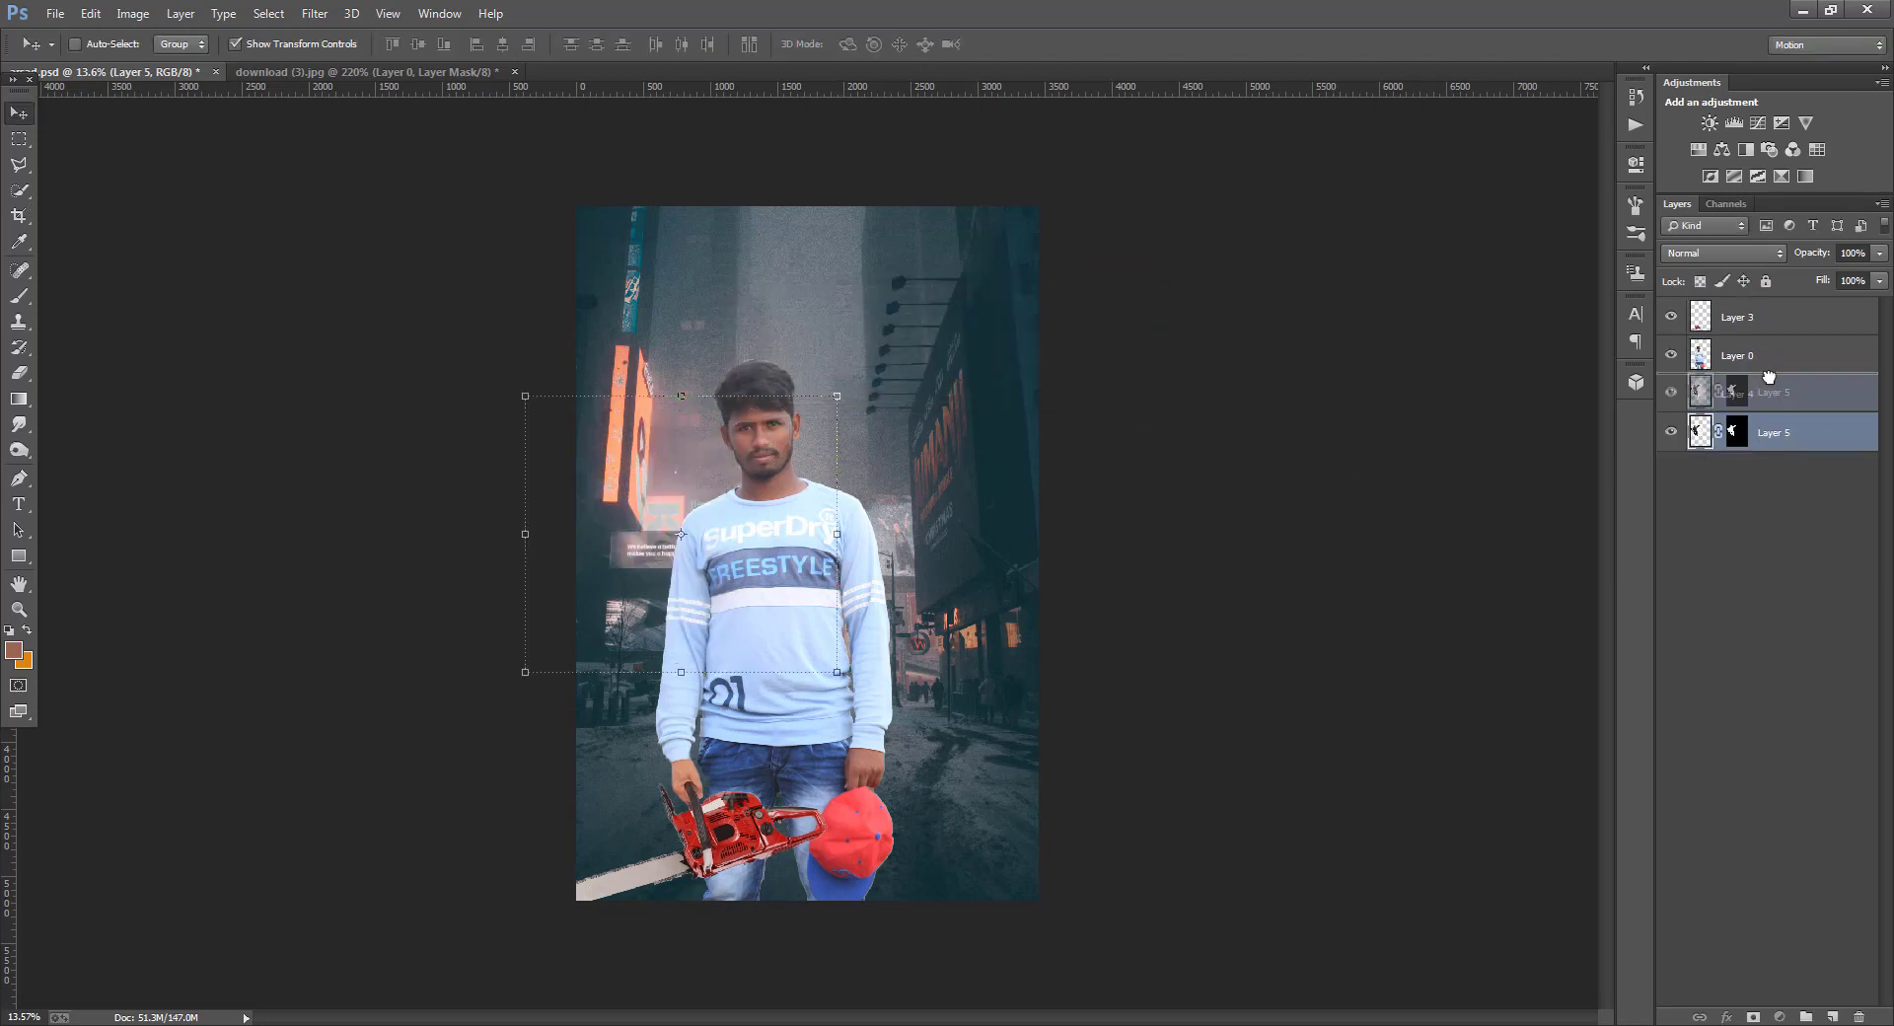
- Scale the Layer 5 zombie to 111.4% and position it reaching out from behind the man's shoulder beside the orange billboard
drag(681, 477, 696, 509)
drag(856, 432, 870, 419)
drag(731, 497, 731, 514)
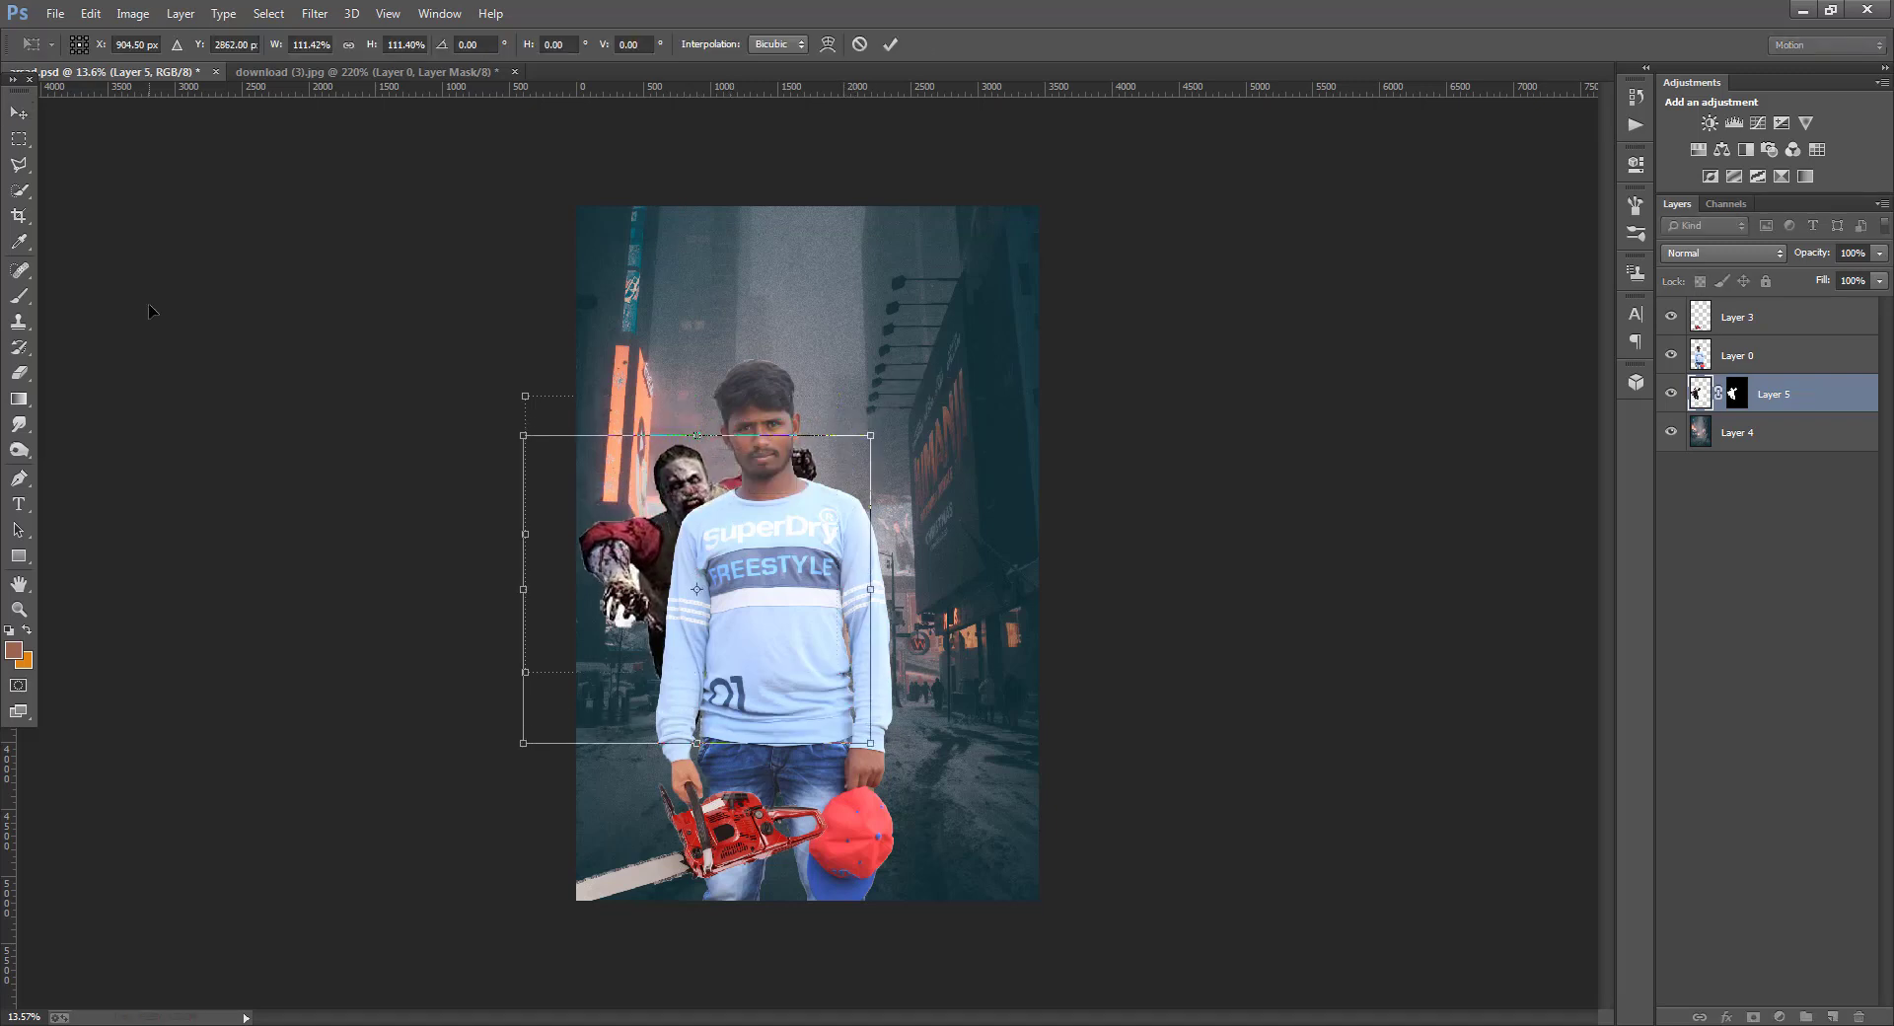
click(17, 116)
click(827, 383)
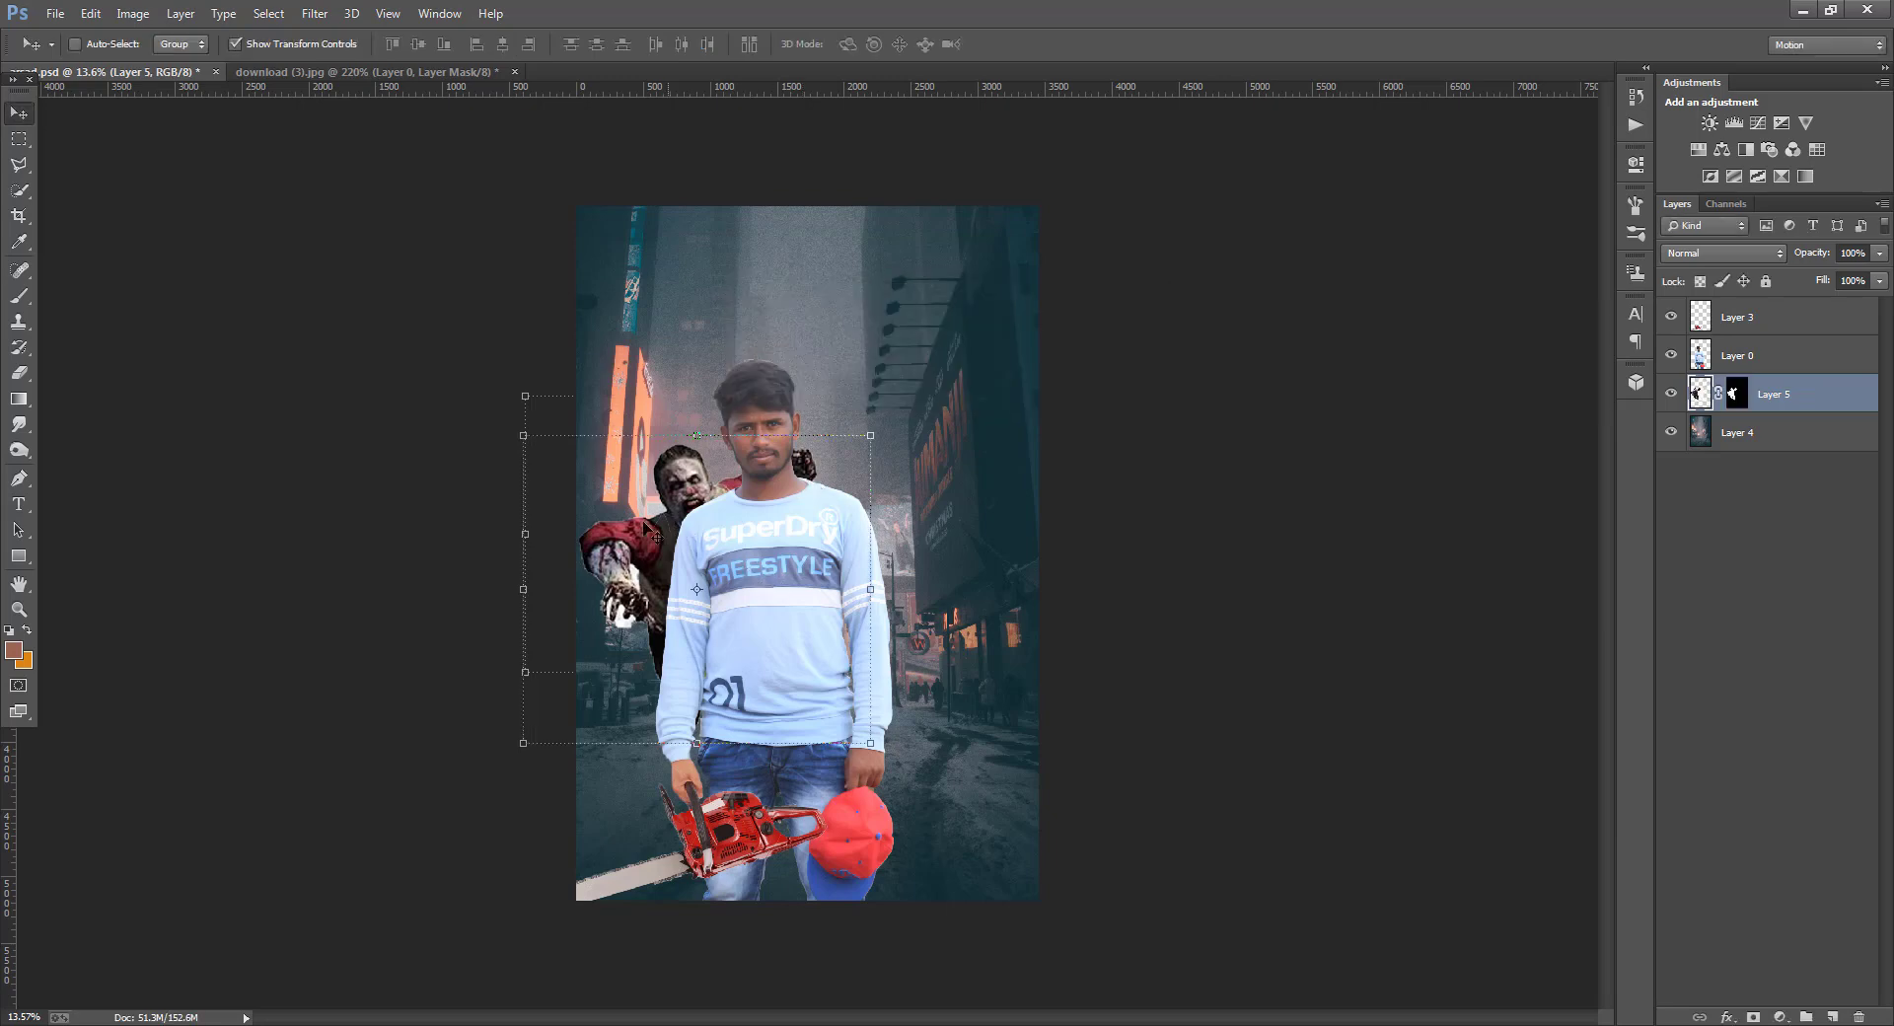
drag(679, 513, 673, 490)
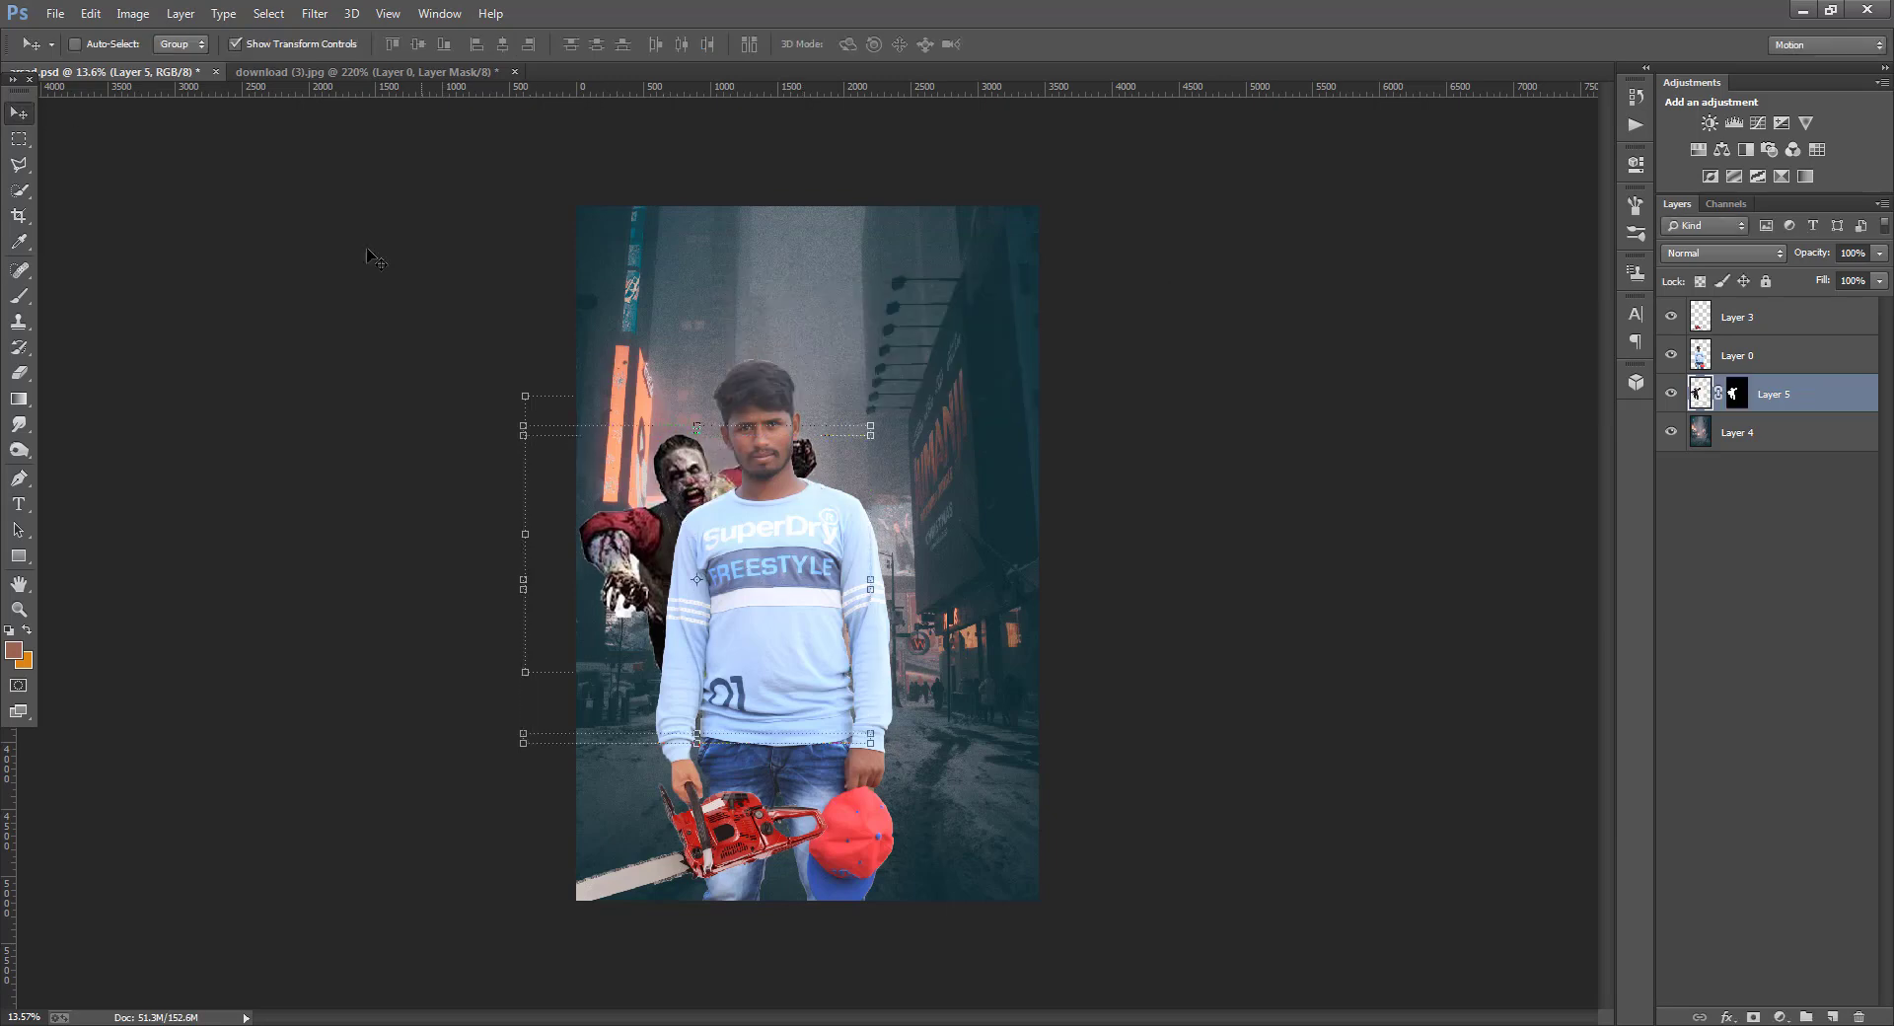
- Open the zombie image download (4) from New folder and dock it as a tabbed document
click(55, 14)
click(74, 47)
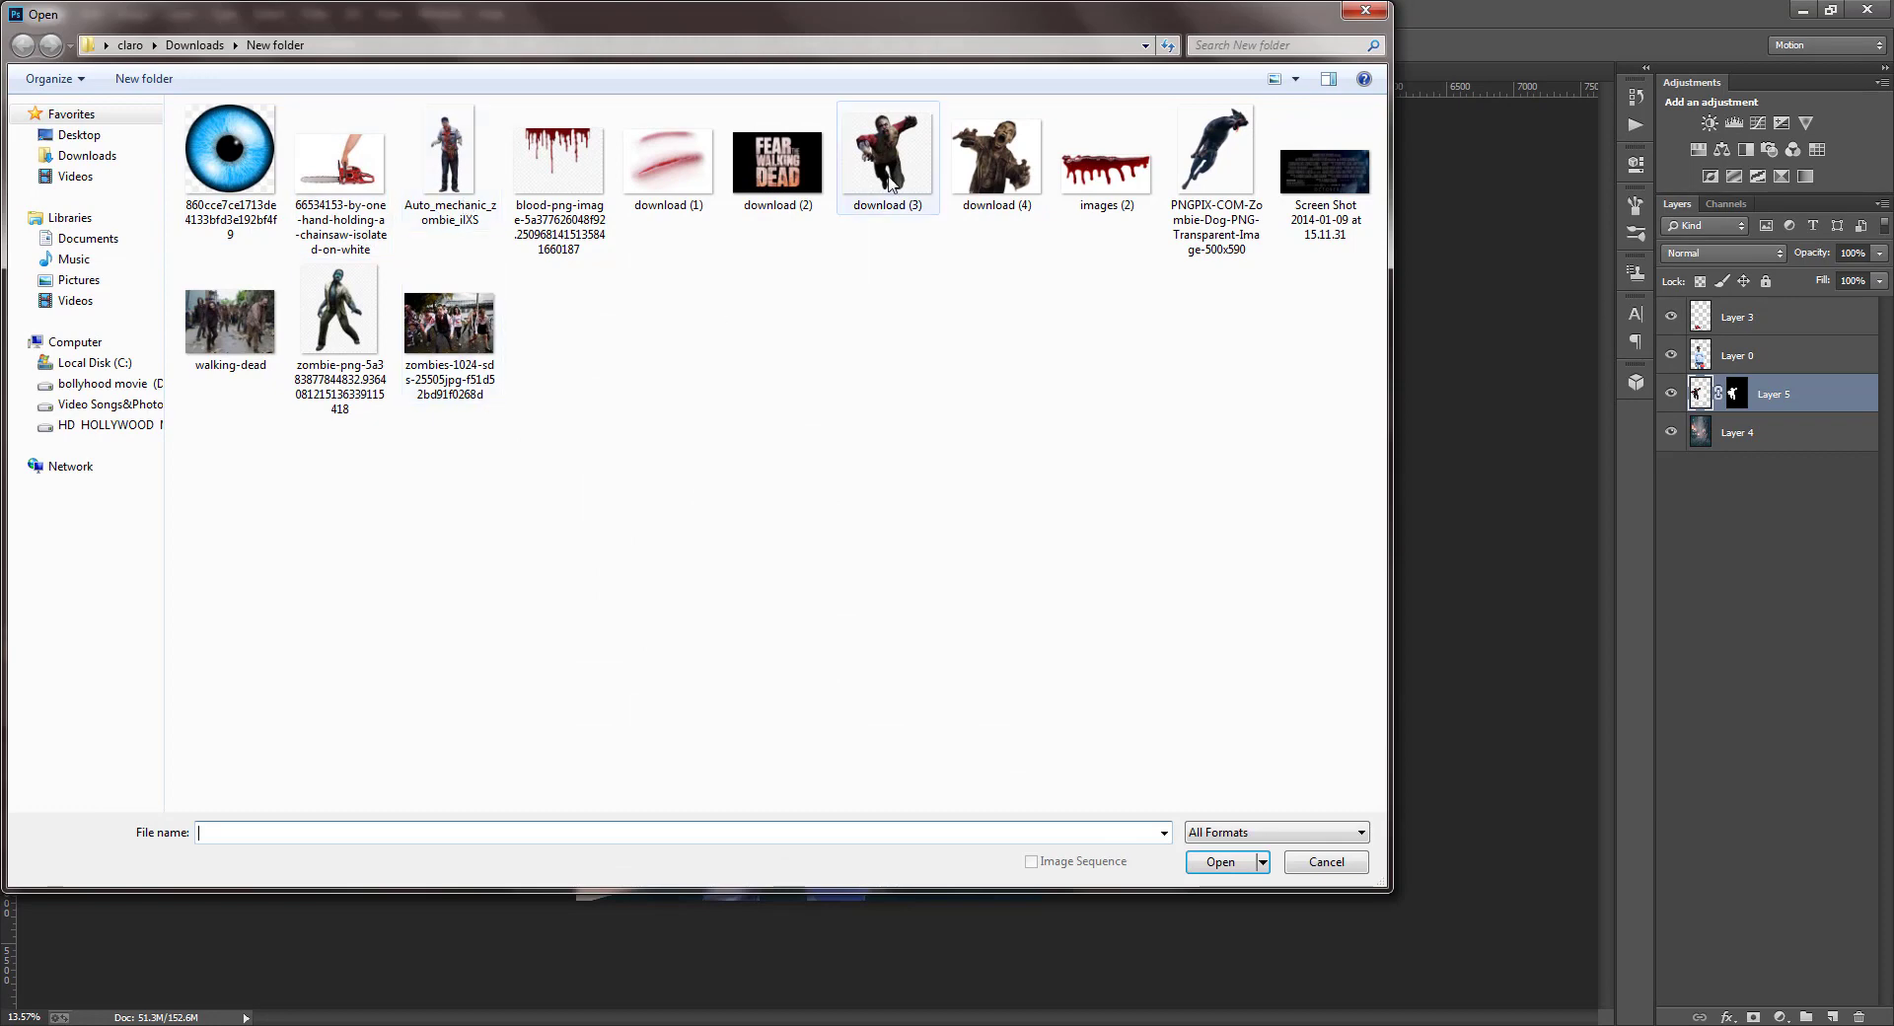
click(999, 158)
click(1220, 861)
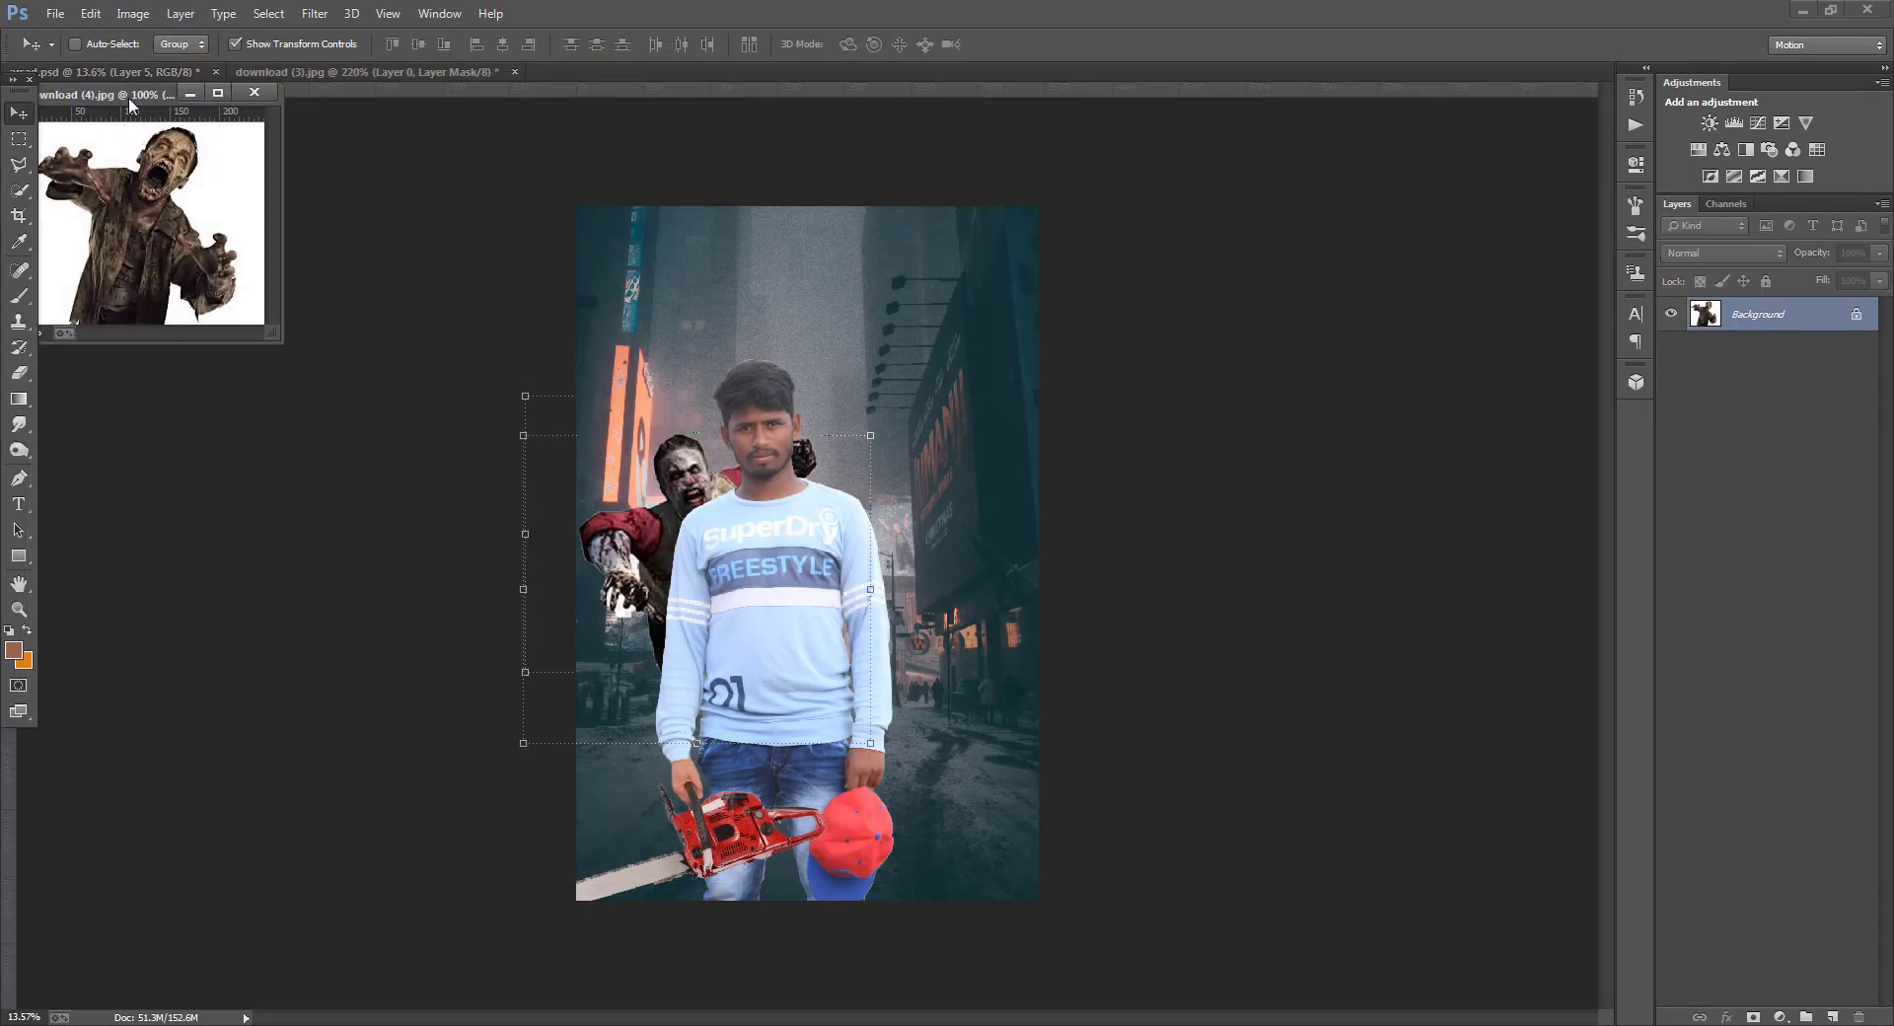
drag(130, 103, 414, 73)
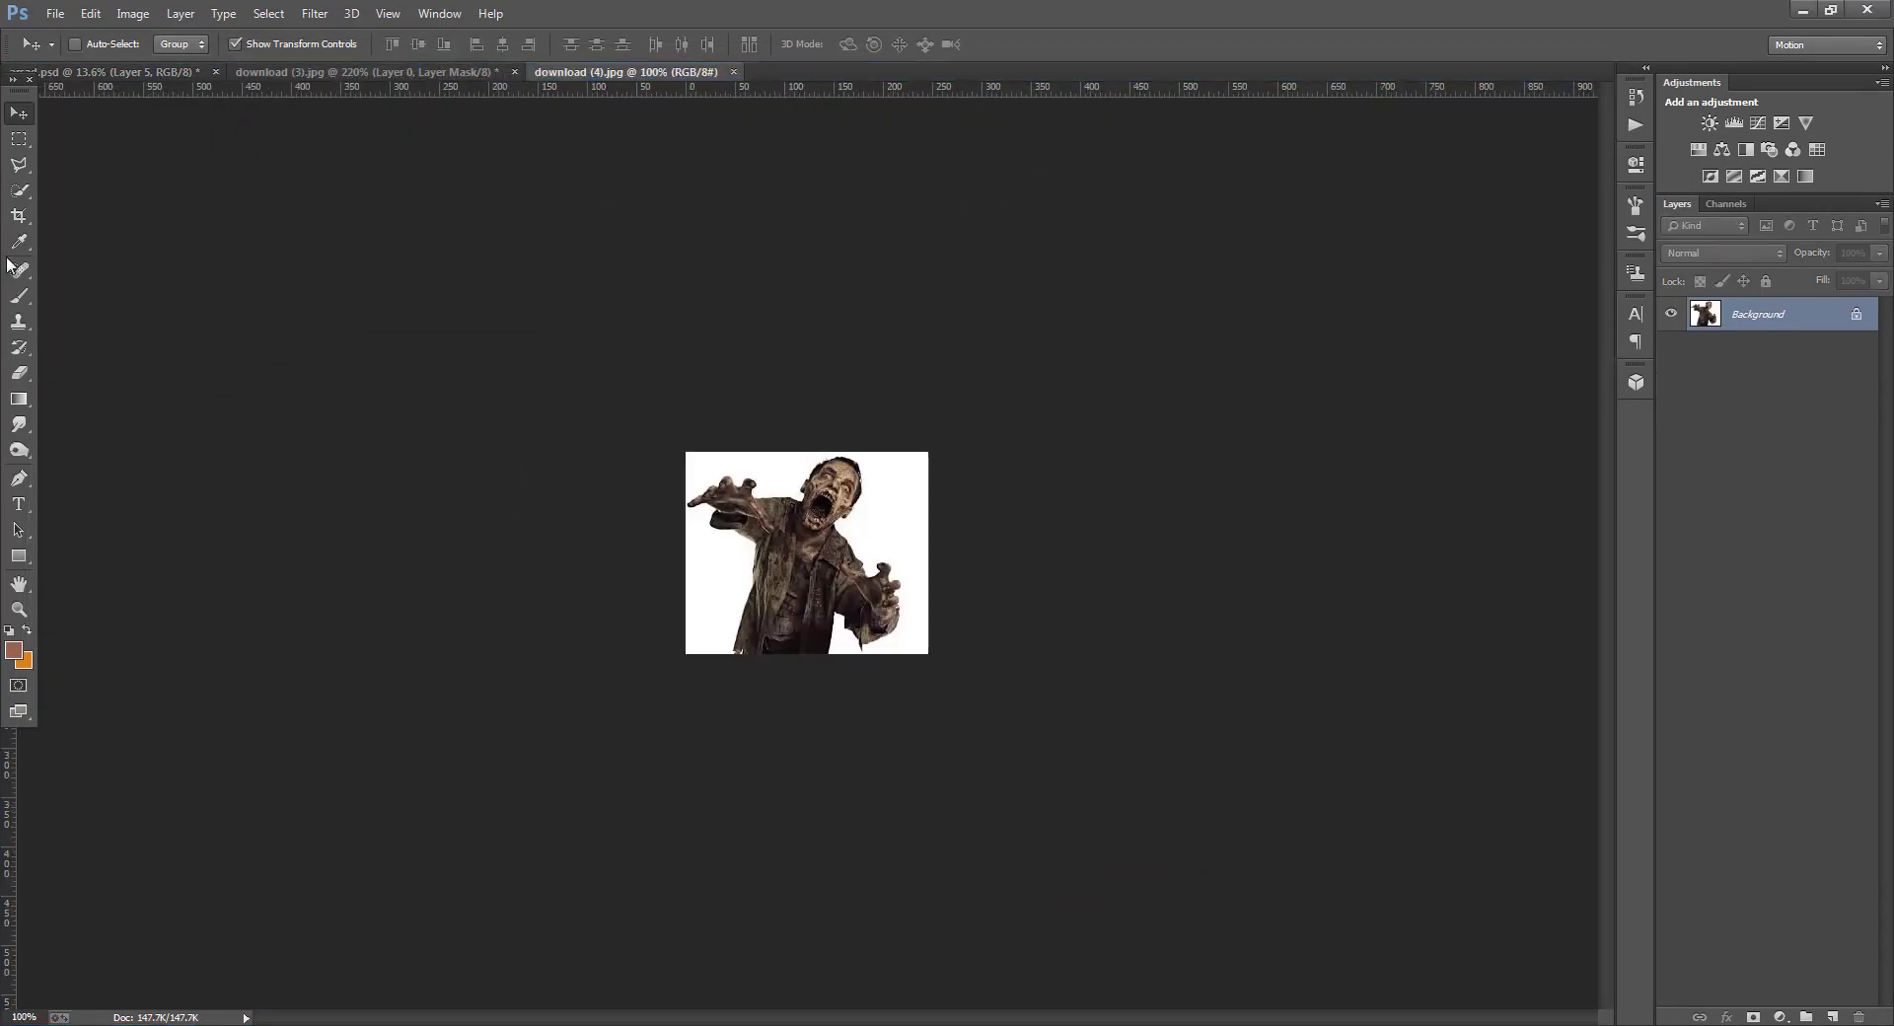
- Select the brown-coated zombie with the Quick Selection tool and hide its white background with a layer mask
click(20, 195)
mouse_move(826, 487)
mouse_down()
mouse_move(800, 535)
mouse_move(728, 507)
mouse_up()
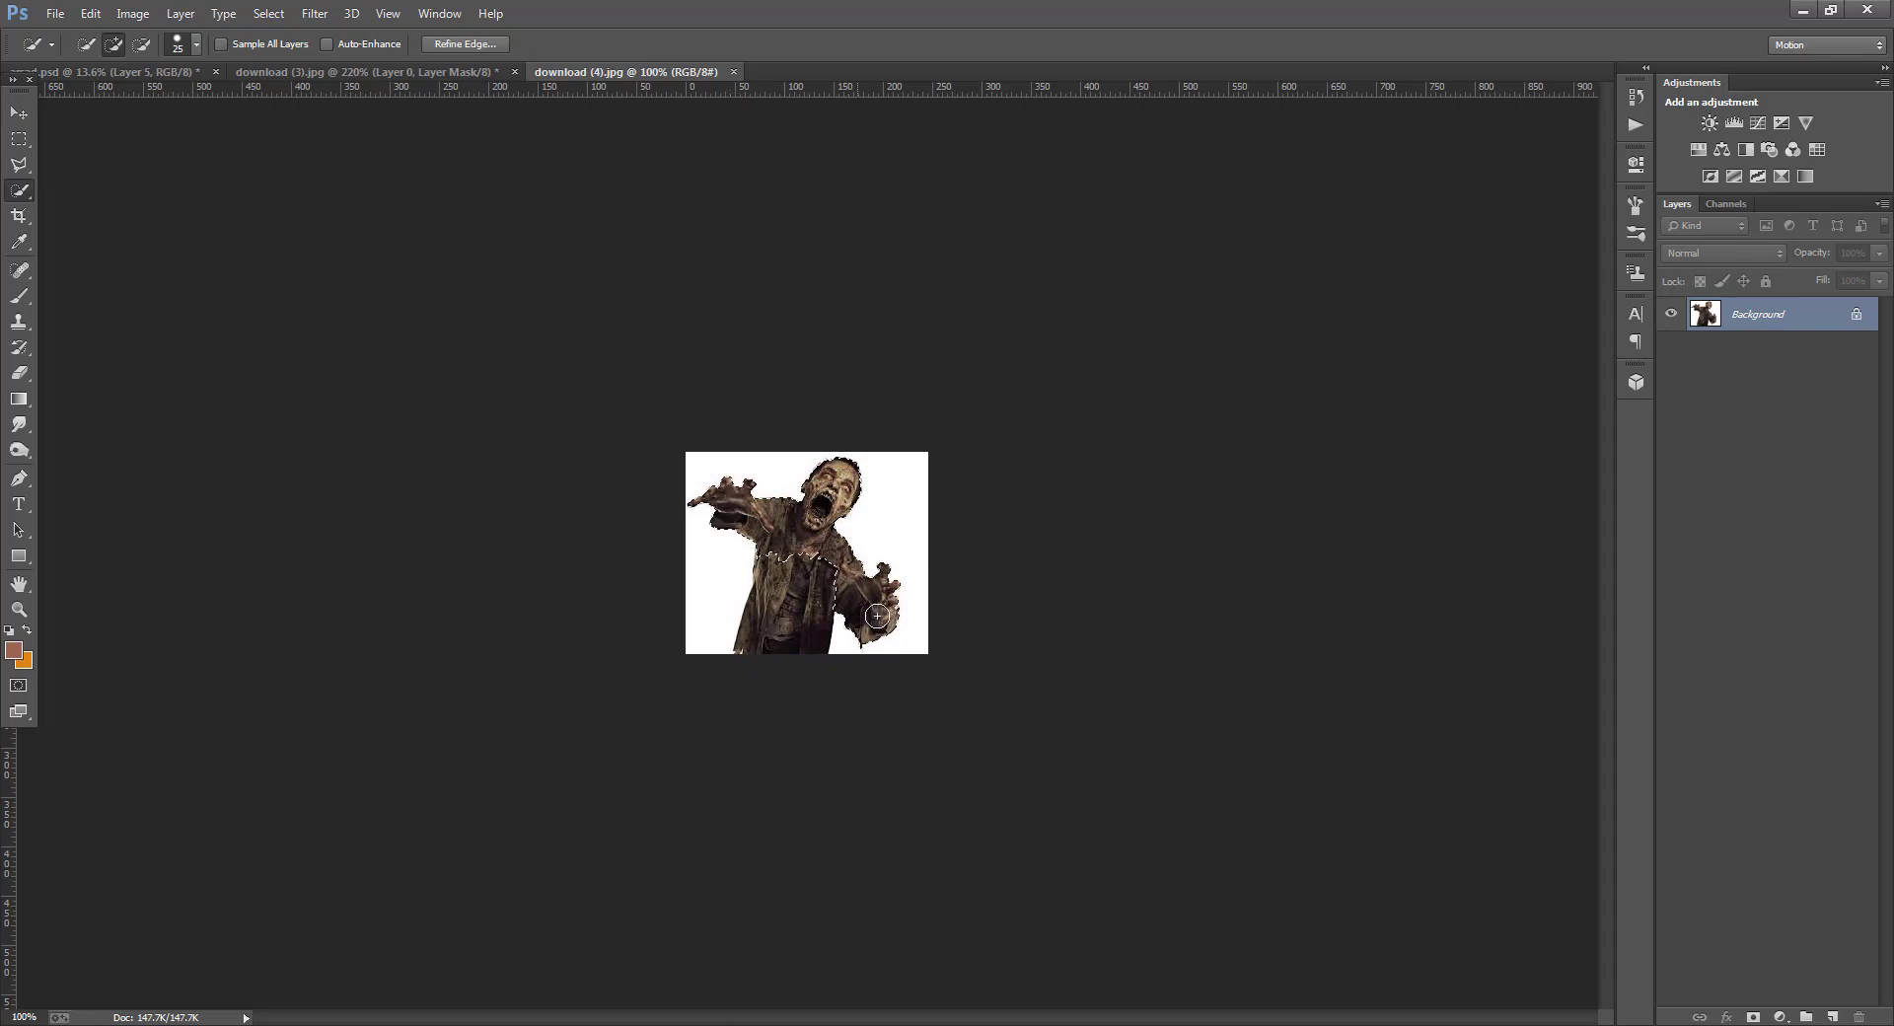
click(1754, 1016)
- Copy the masked brown-coated zombie into the poster, enlarge it to about 887%, and place it behind the man opposite the first zombie
key(v)
drag(819, 568, 1079, 613)
drag(976, 523, 945, 578)
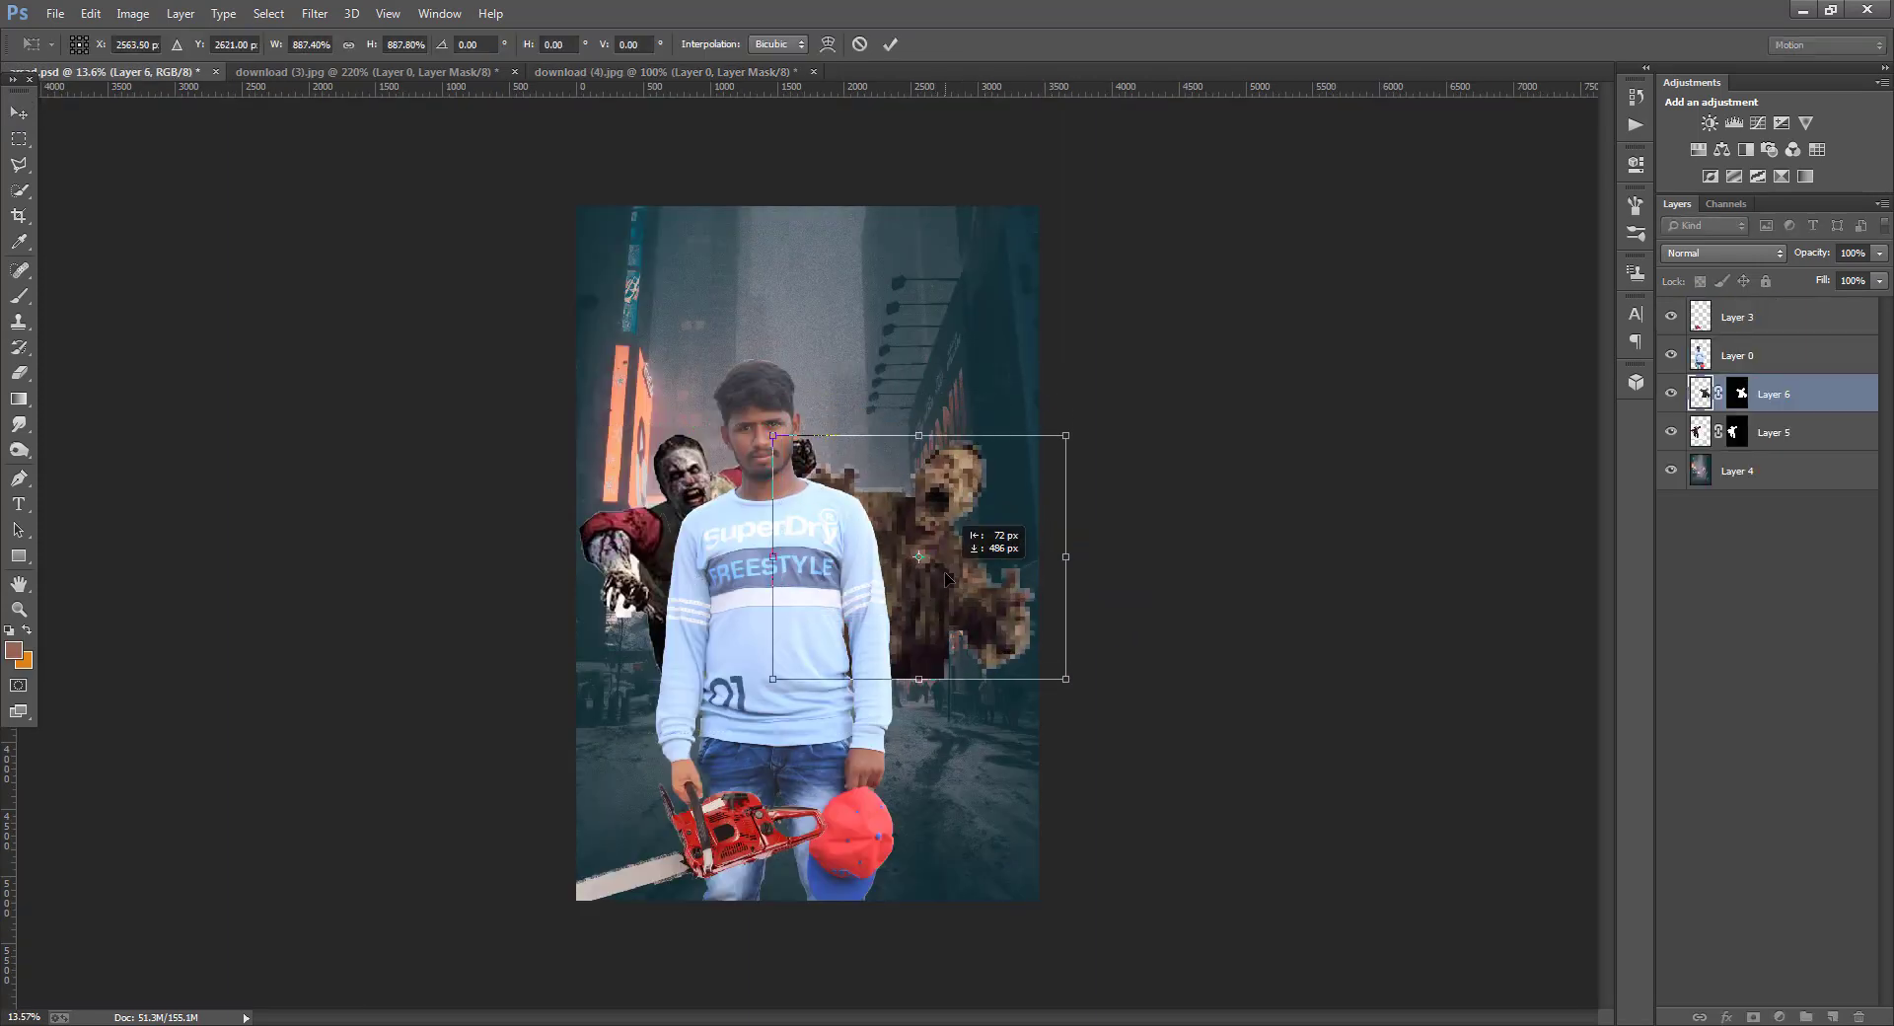
click(19, 112)
click(847, 377)
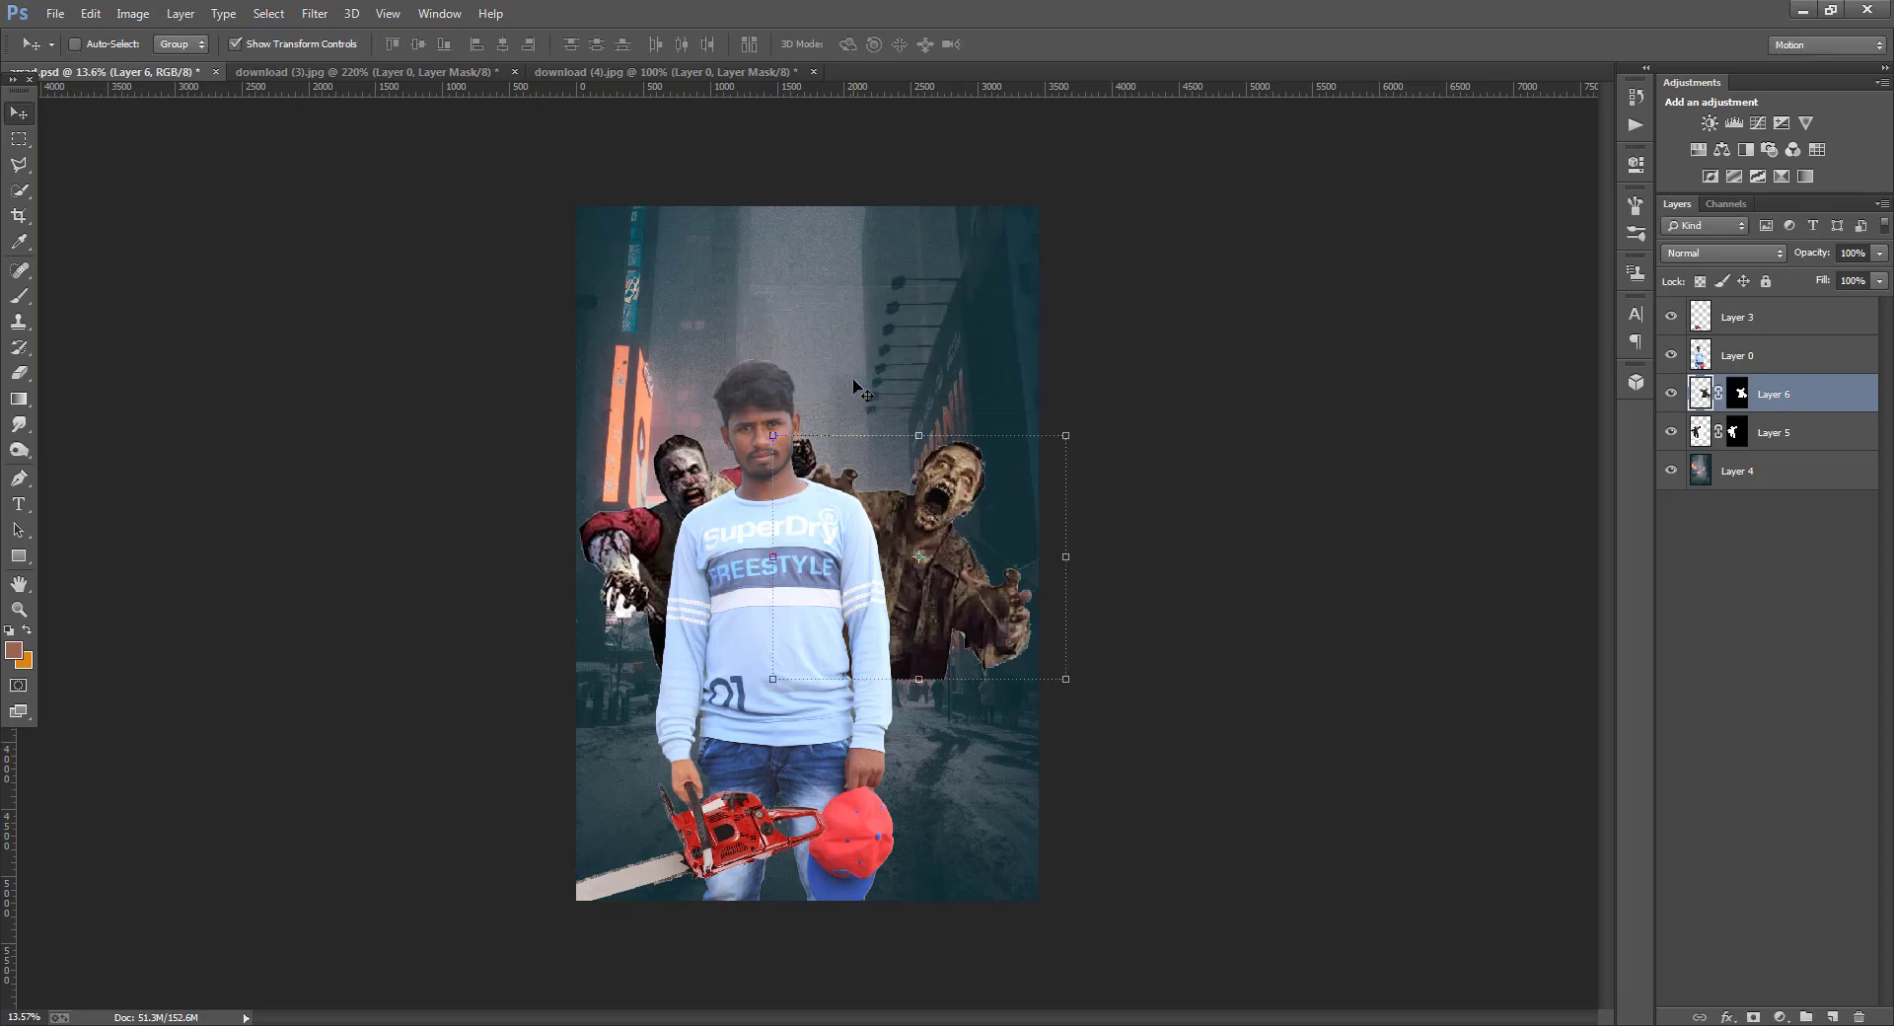
- Move the Layer 6 zombie slightly up and closer to the man, keeping its layer directly above Layer 5
drag(936, 588, 923, 560)
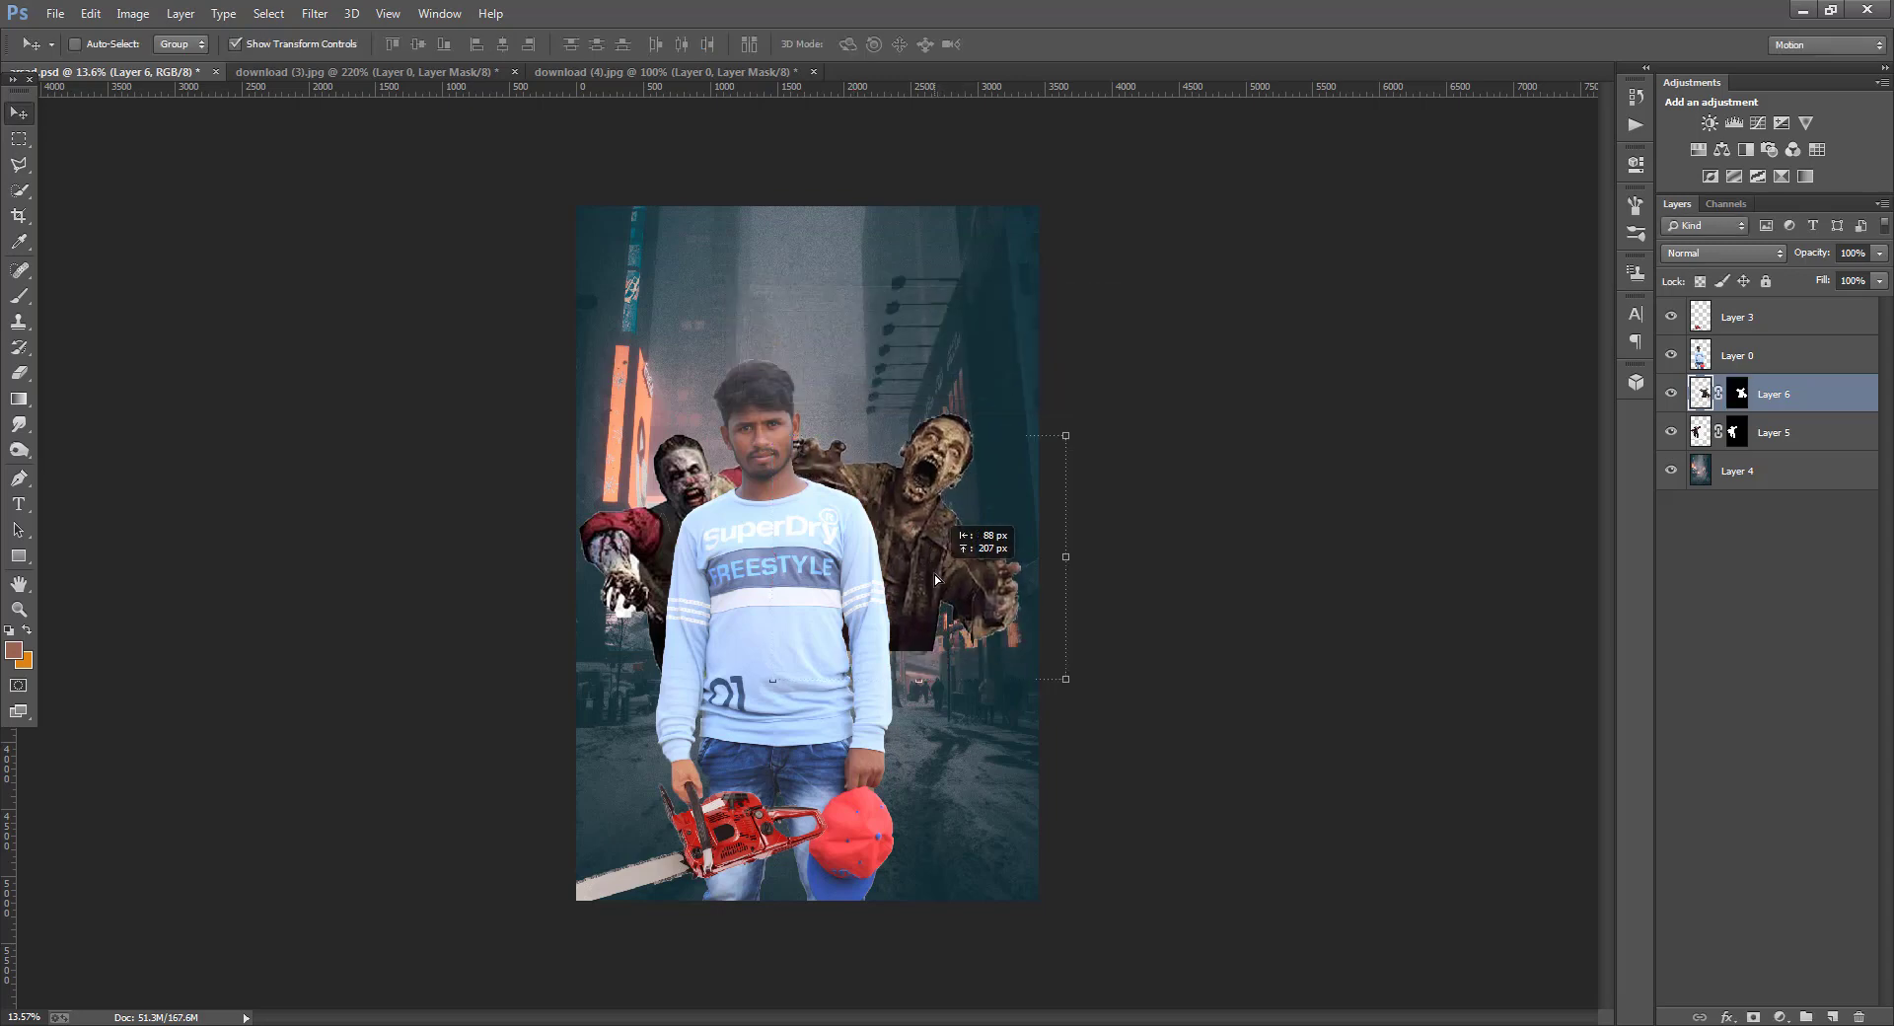
drag(1775, 395, 1784, 462)
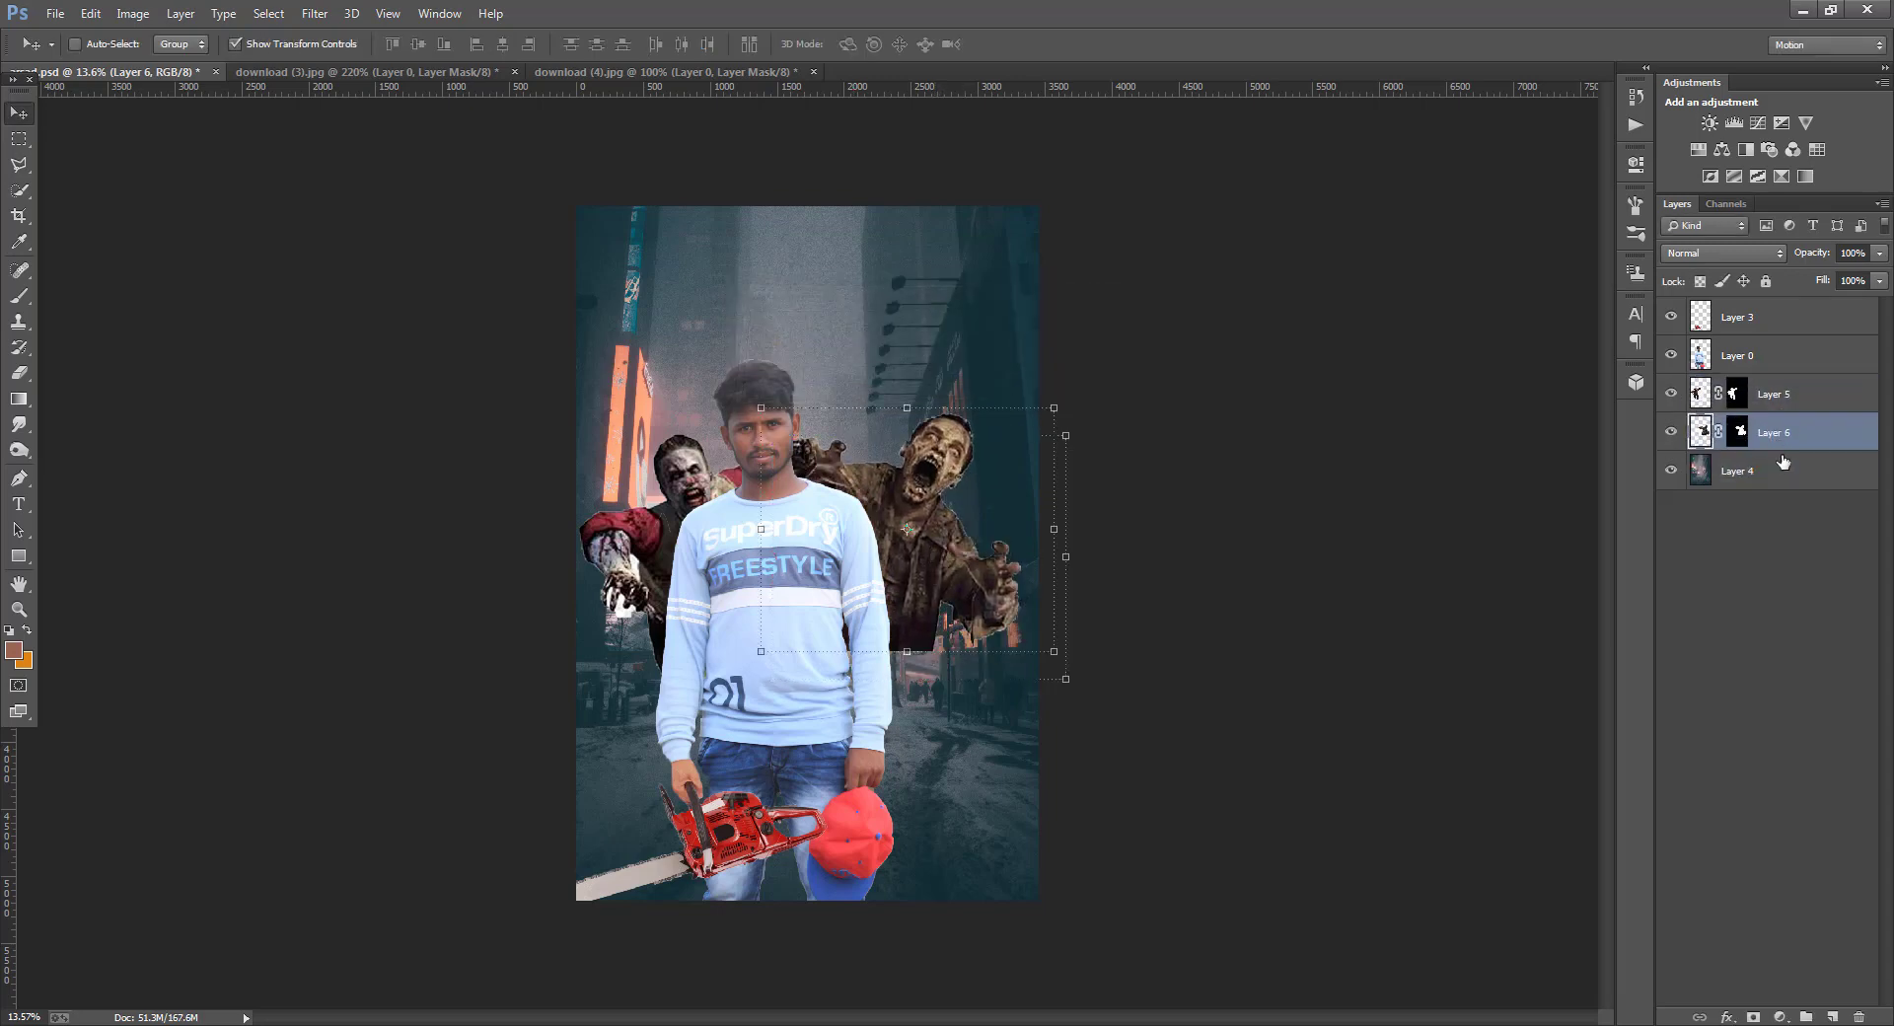
drag(949, 538, 936, 551)
drag(1754, 417, 1757, 383)
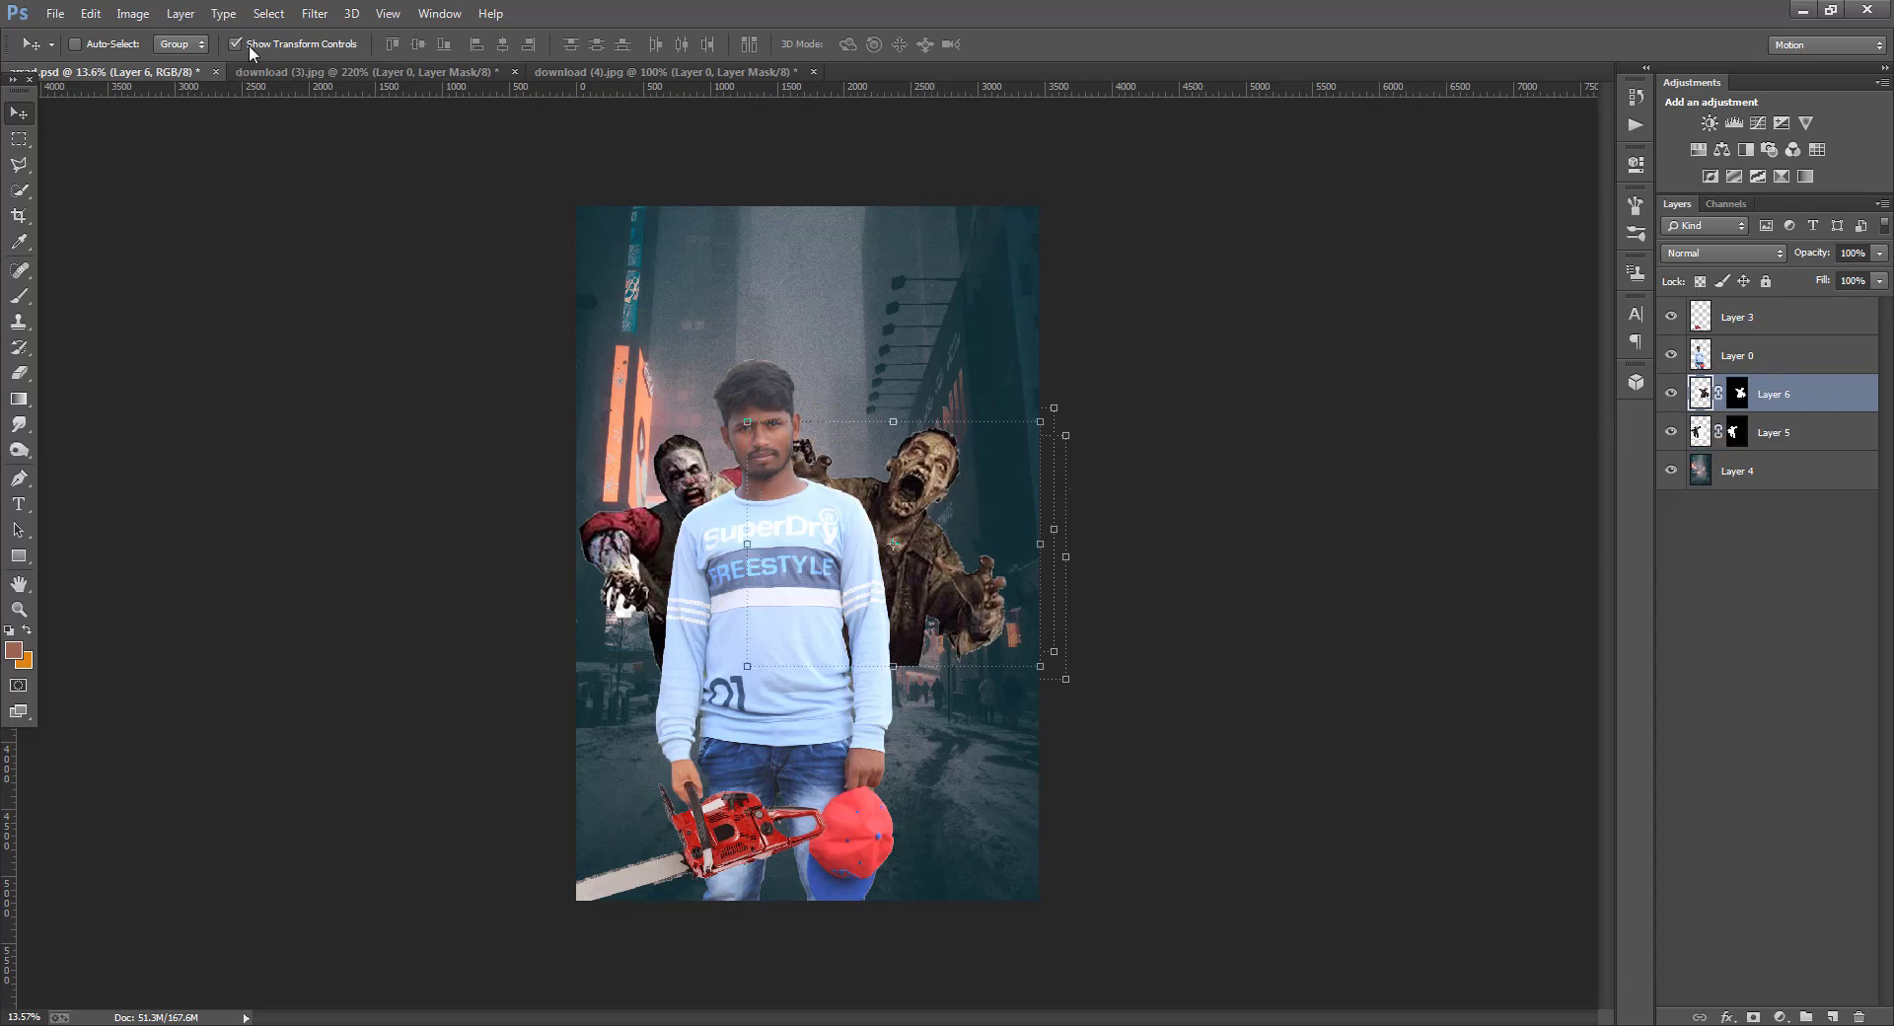
- Open the walking-dead image from New folder and dock it as a tabbed document
click(57, 14)
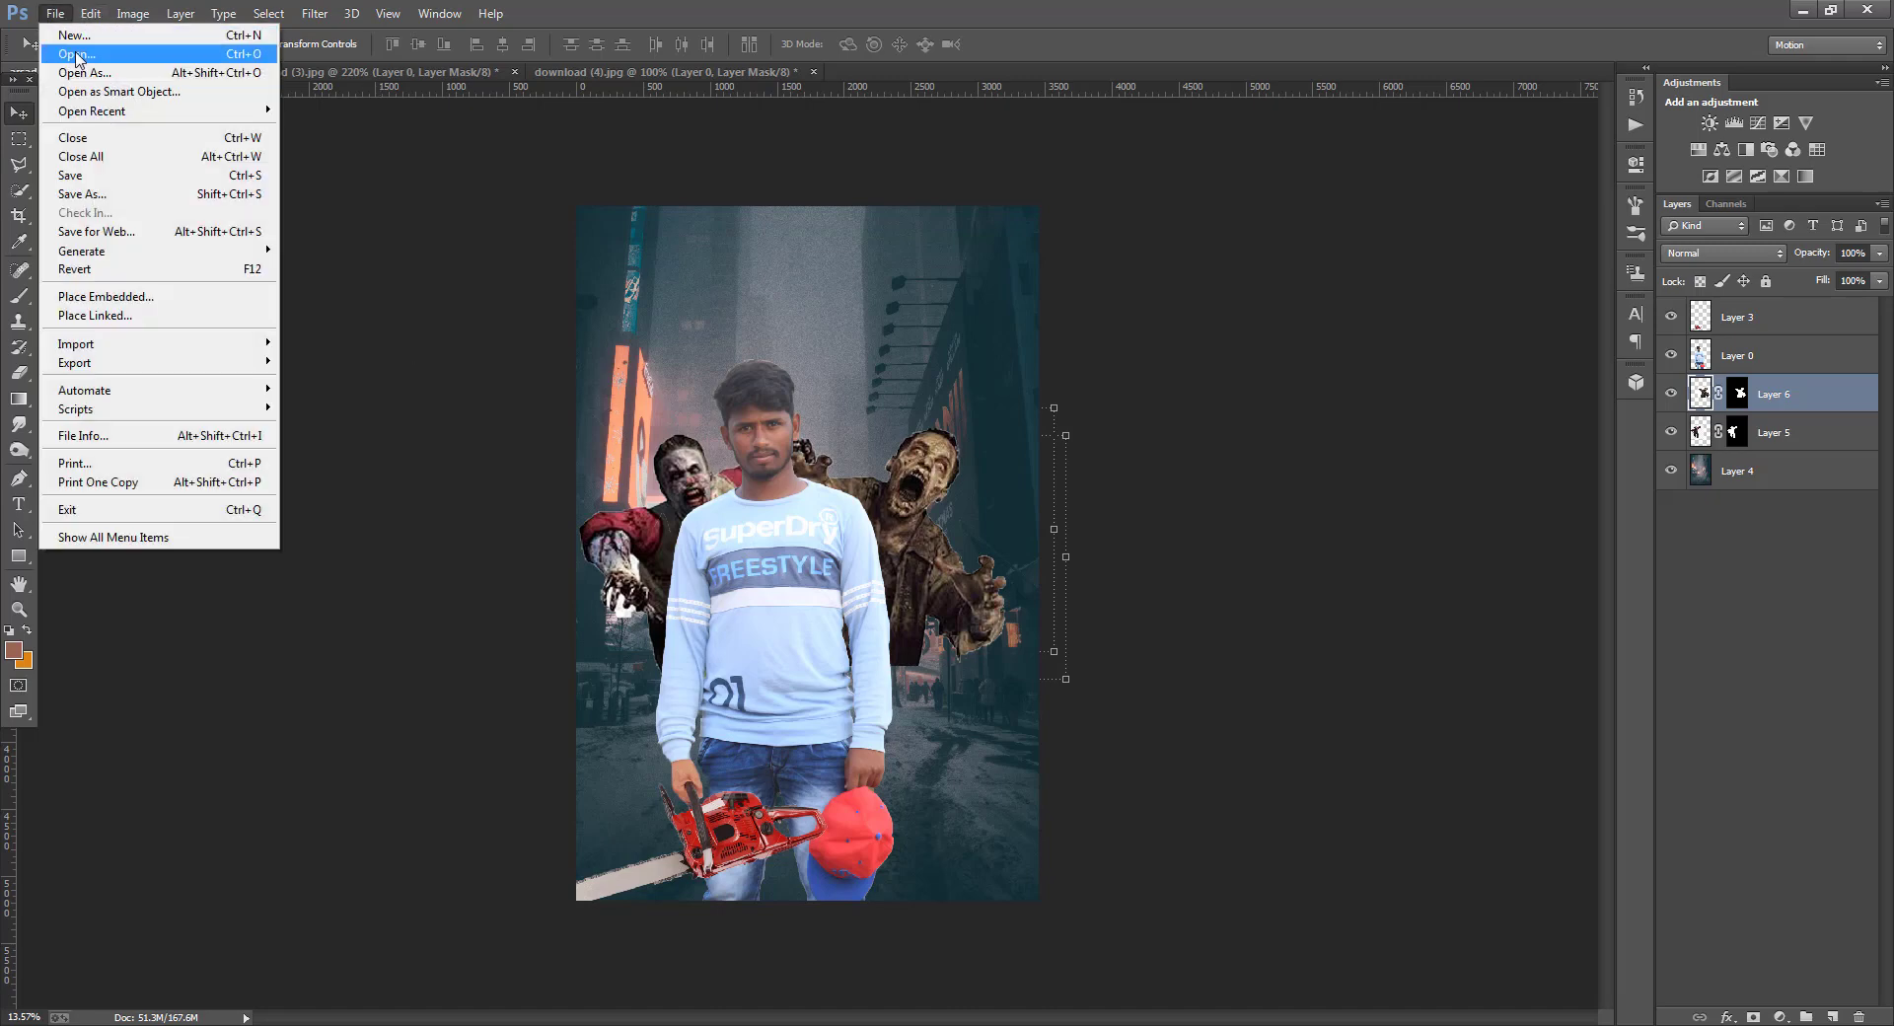
click(61, 48)
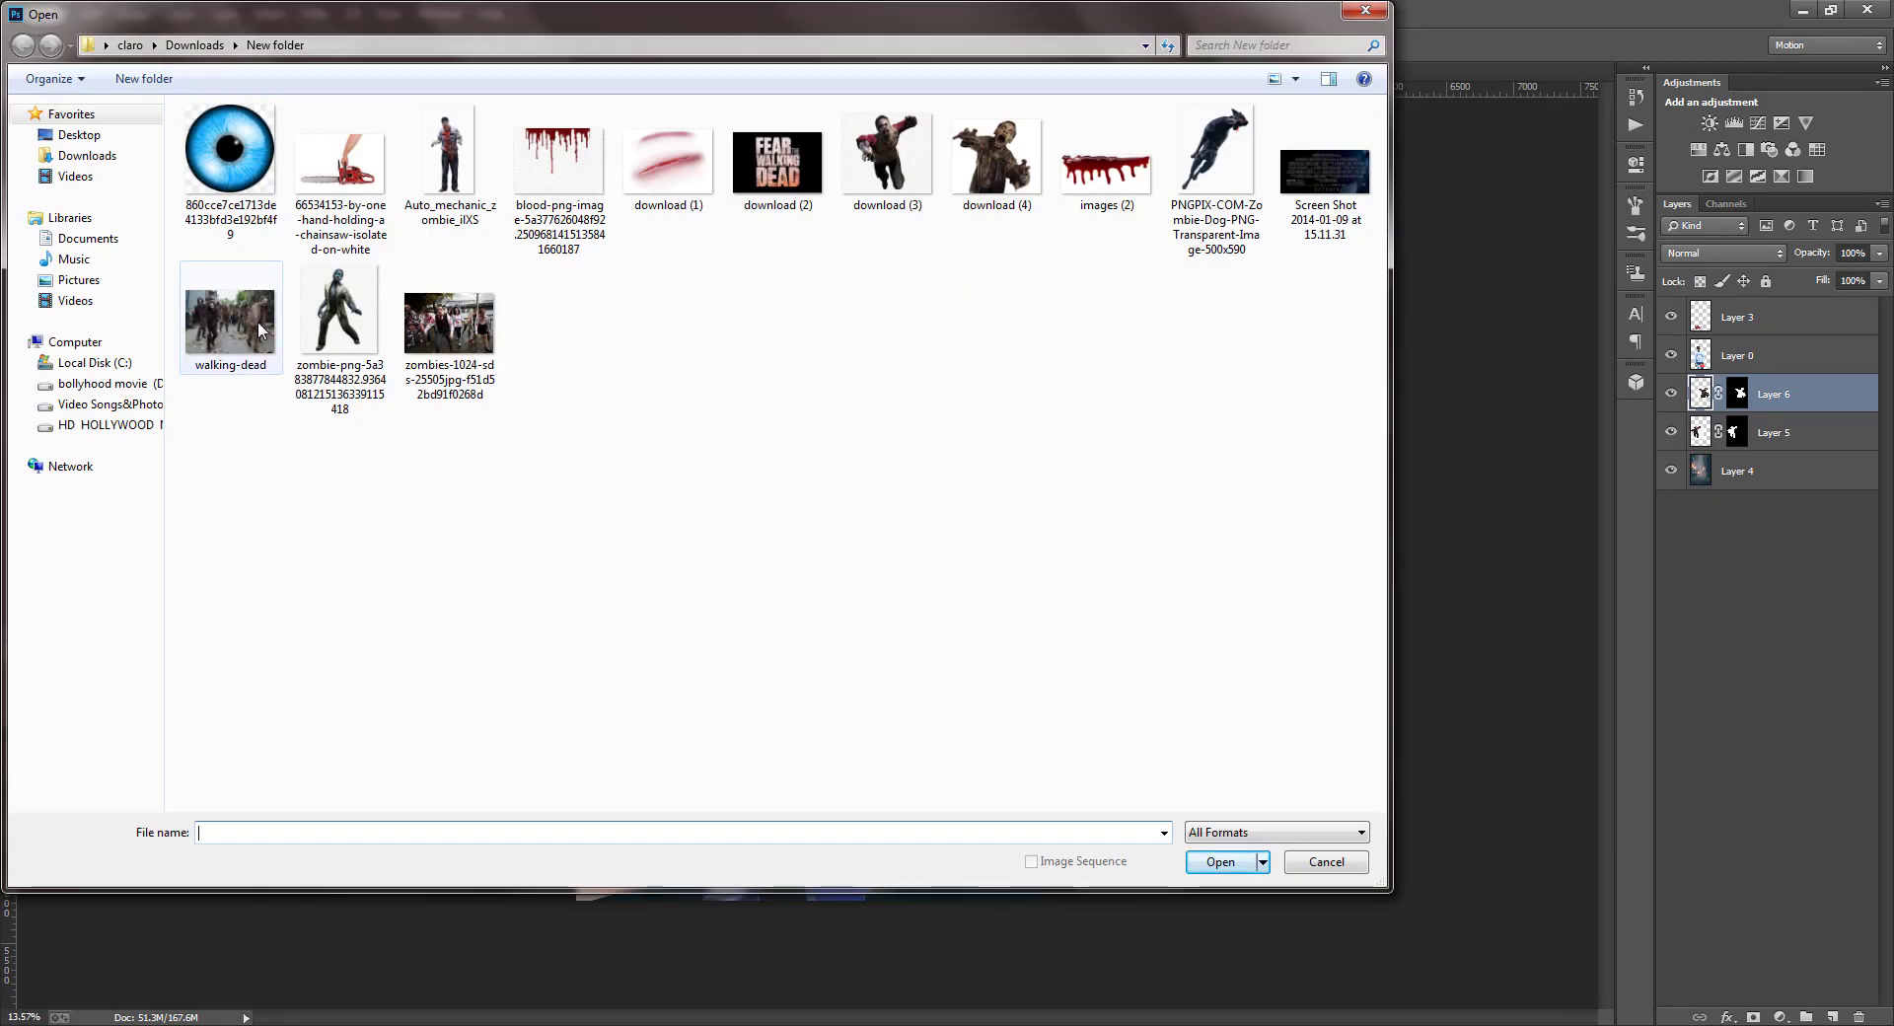
click(251, 322)
click(1221, 861)
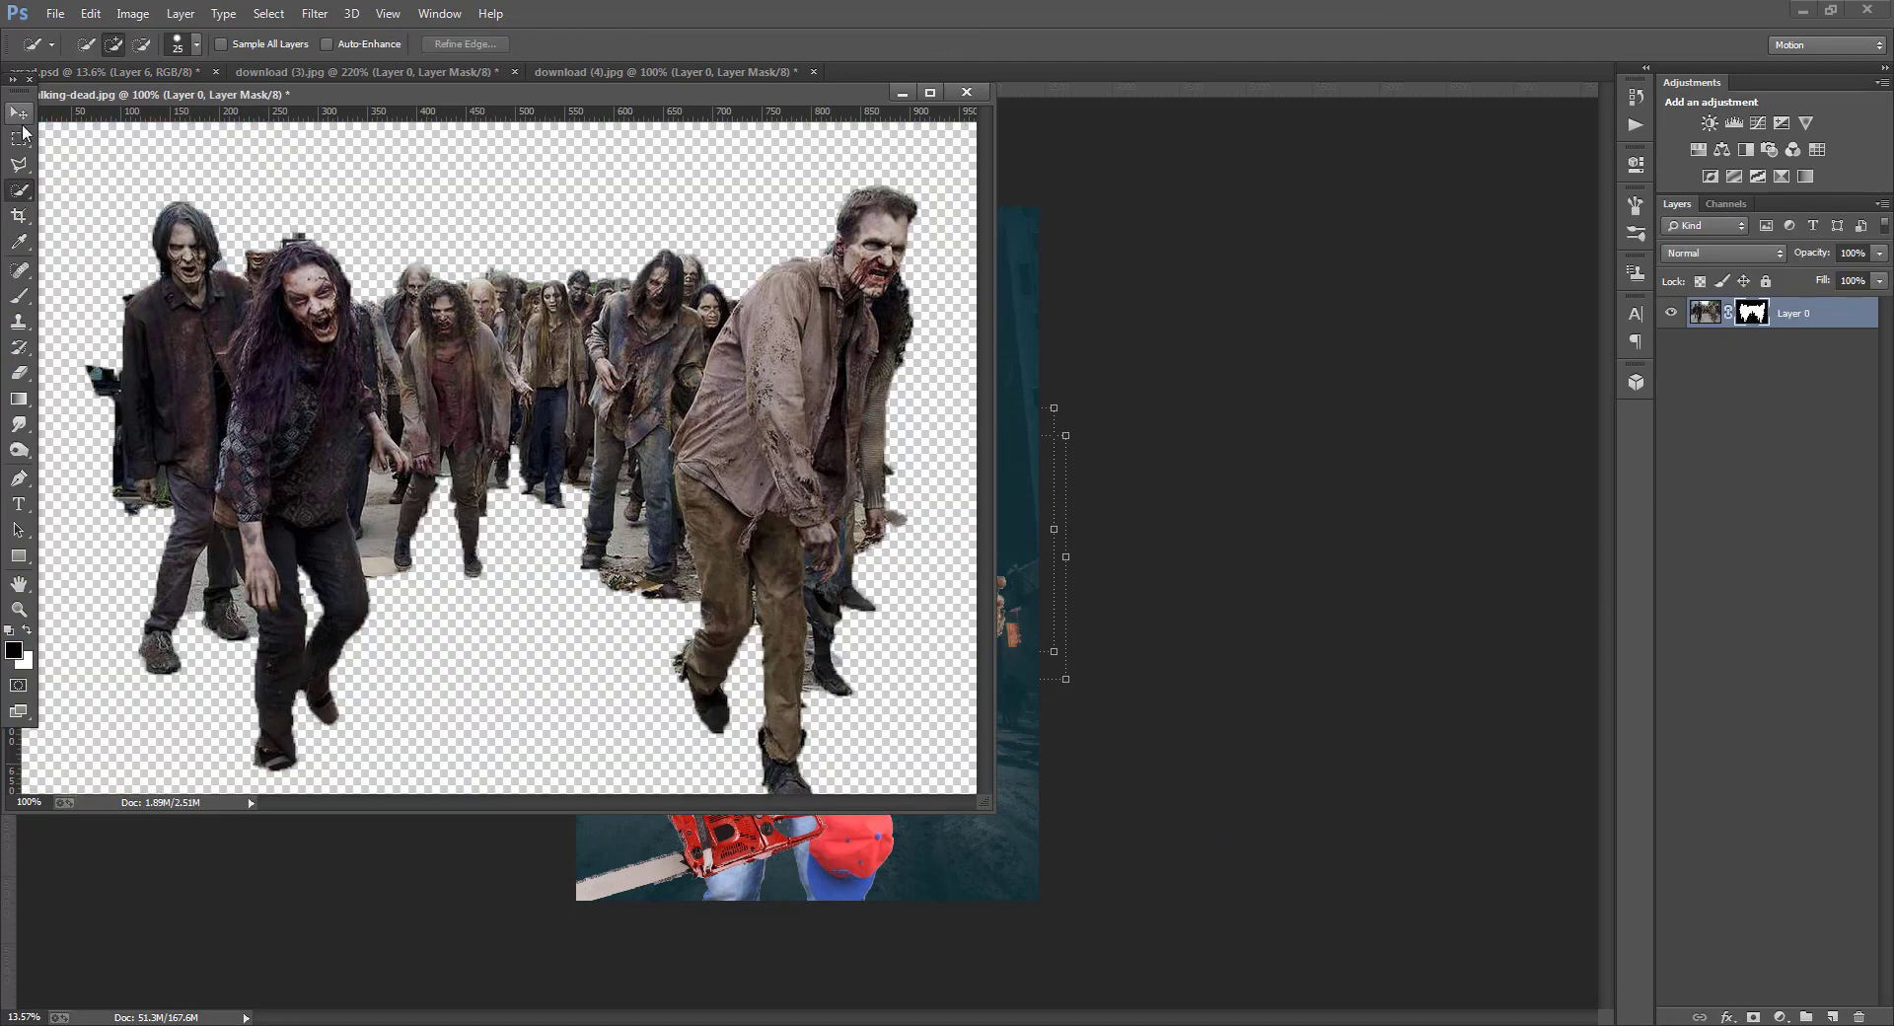
drag(279, 99, 644, 85)
- Copy the masked zombie horde into the poster, enlarge it to about 374%, and flip it horizontally
drag(734, 449, 805, 592)
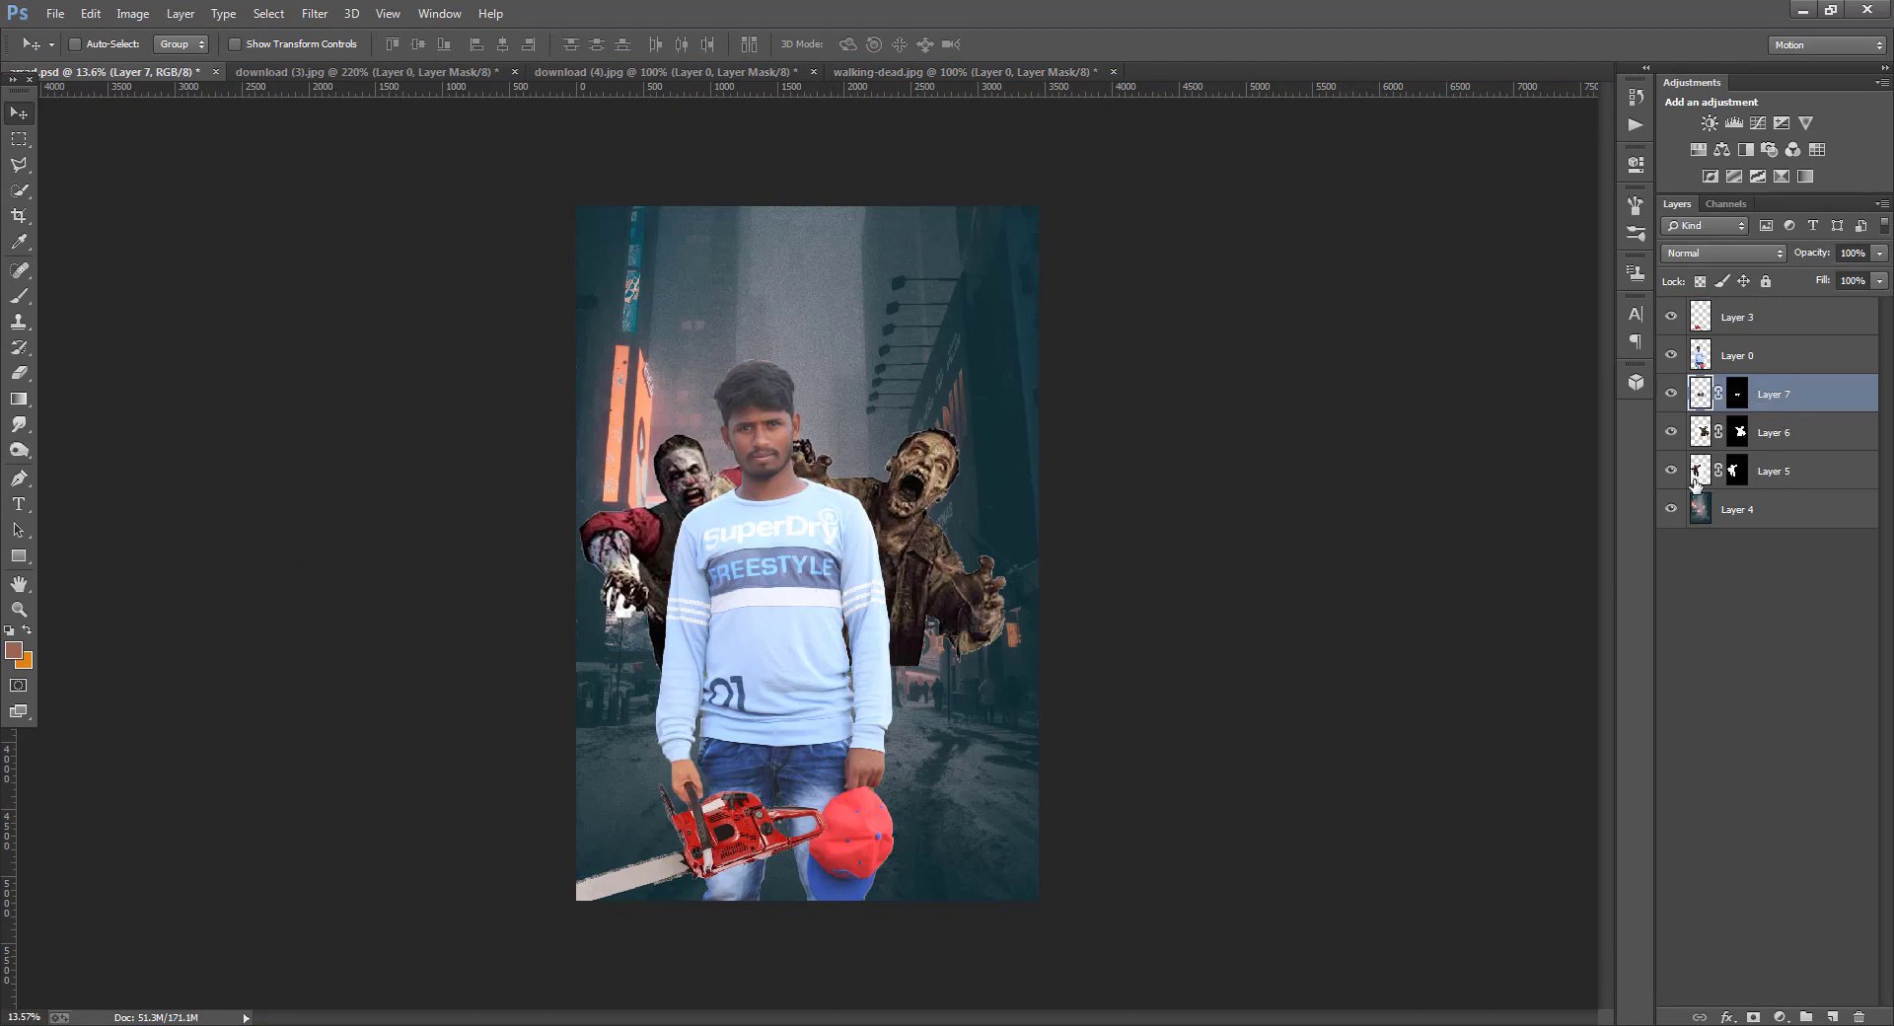
drag(837, 612, 1235, 562)
drag(1077, 663, 948, 681)
right_click(948, 675)
click(1020, 971)
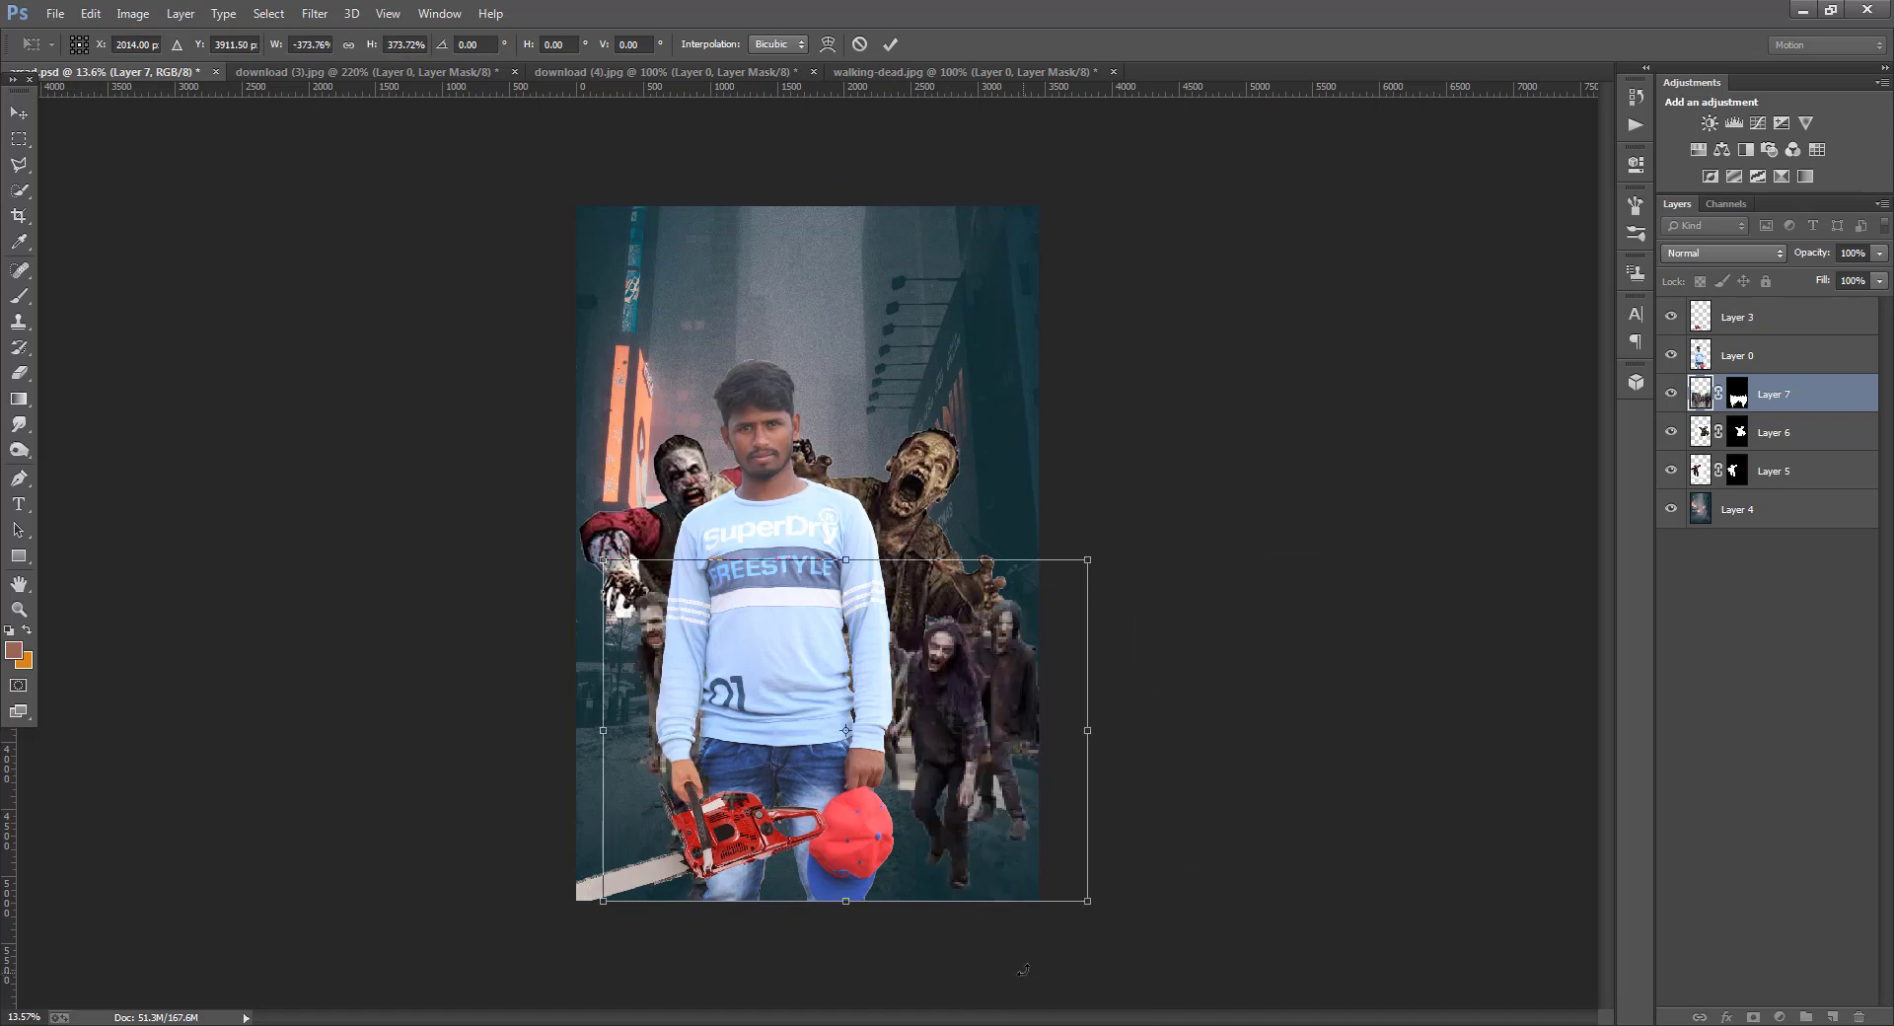
- Reduce the Layer 7 horde to about 327%, place it below the brown-coated zombie, and scale it by a further 93.6%
mouse_move(1084, 563)
mouse_down()
mouse_move(1086, 535)
mouse_move(1076, 552)
mouse_up()
drag(989, 653, 1006, 643)
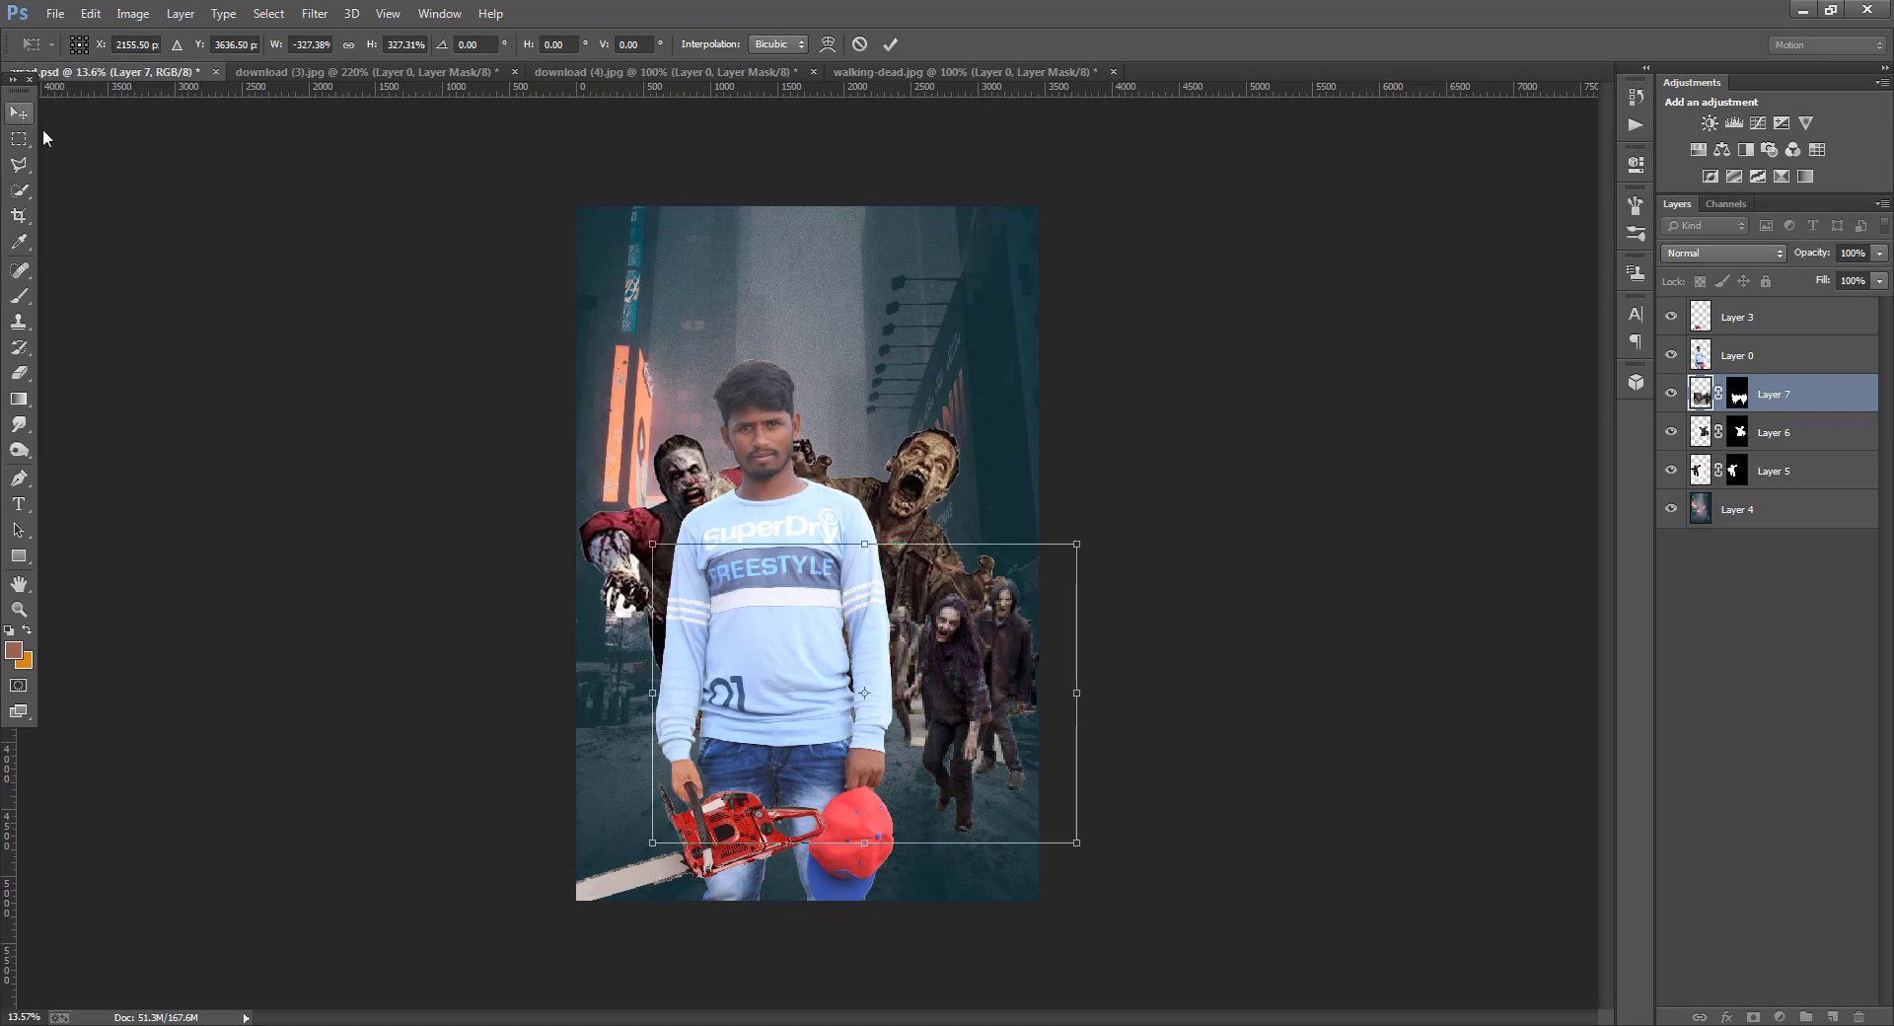
click(19, 113)
click(831, 371)
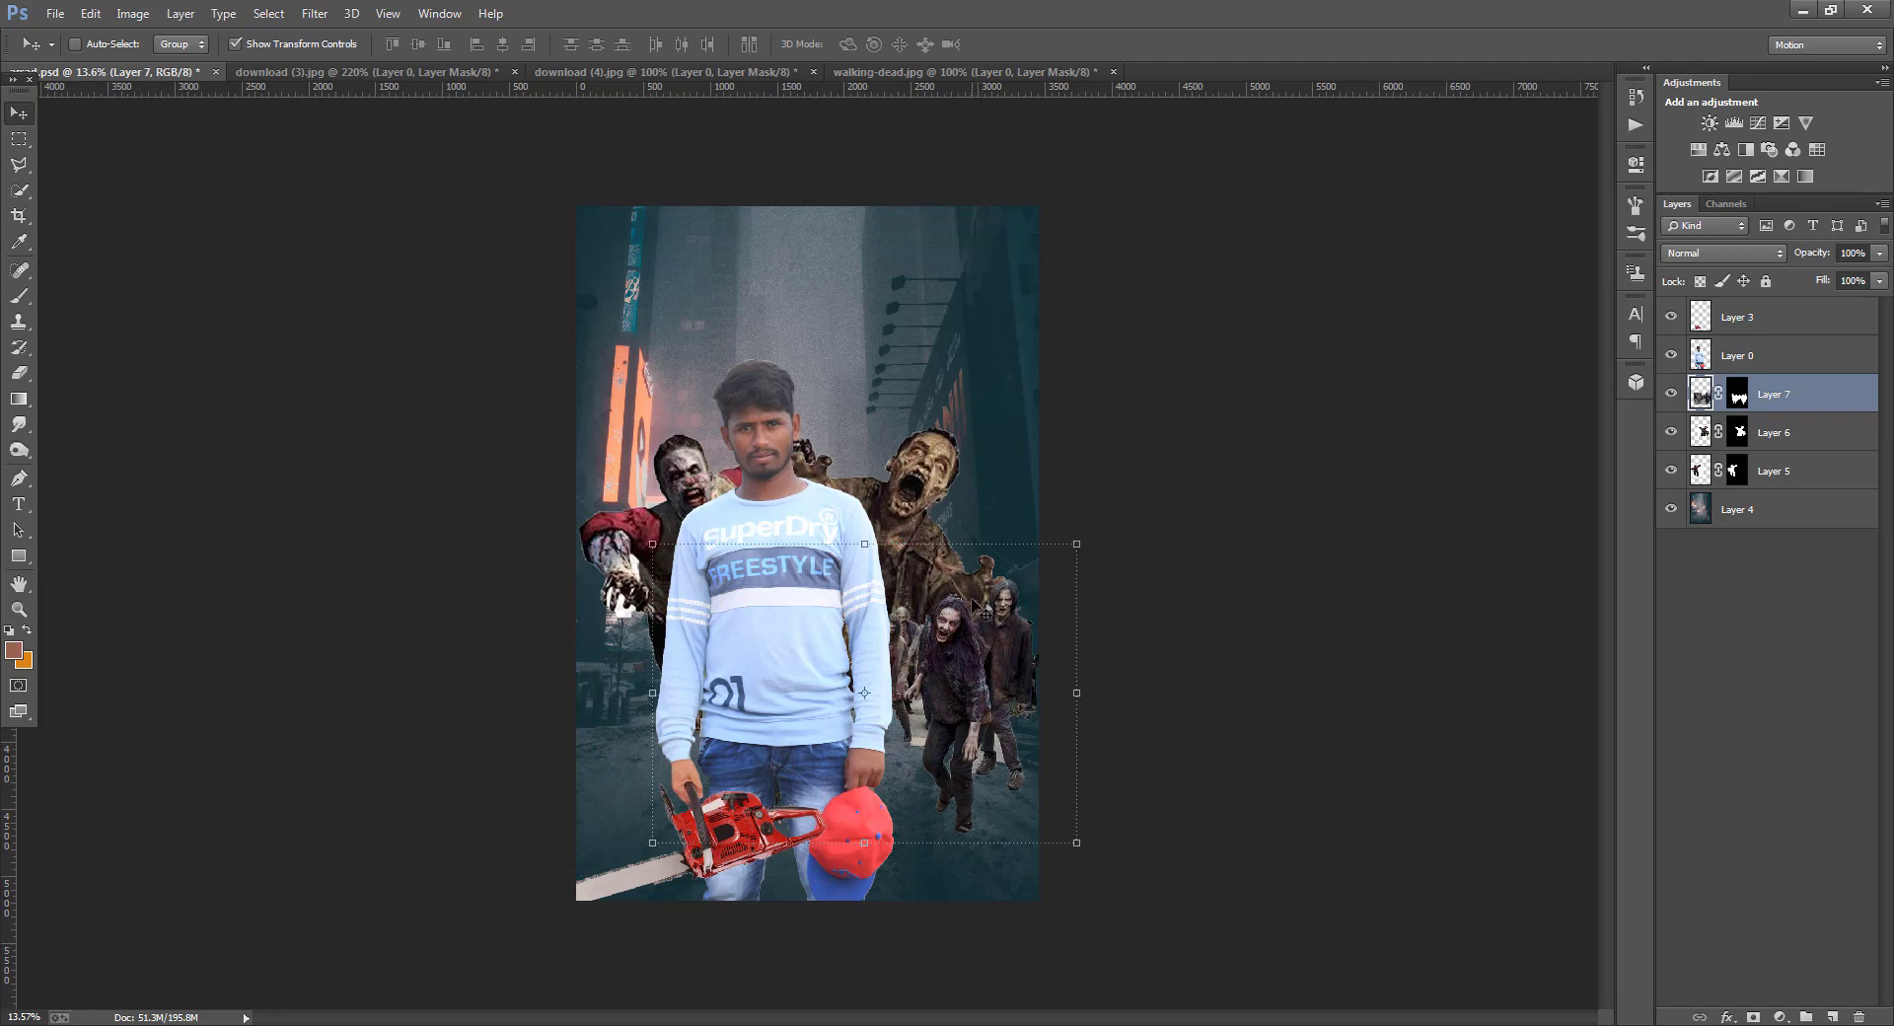
mouse_move(1076, 544)
mouse_down()
mouse_move(1070, 501)
mouse_move(1070, 554)
mouse_up()
click(19, 111)
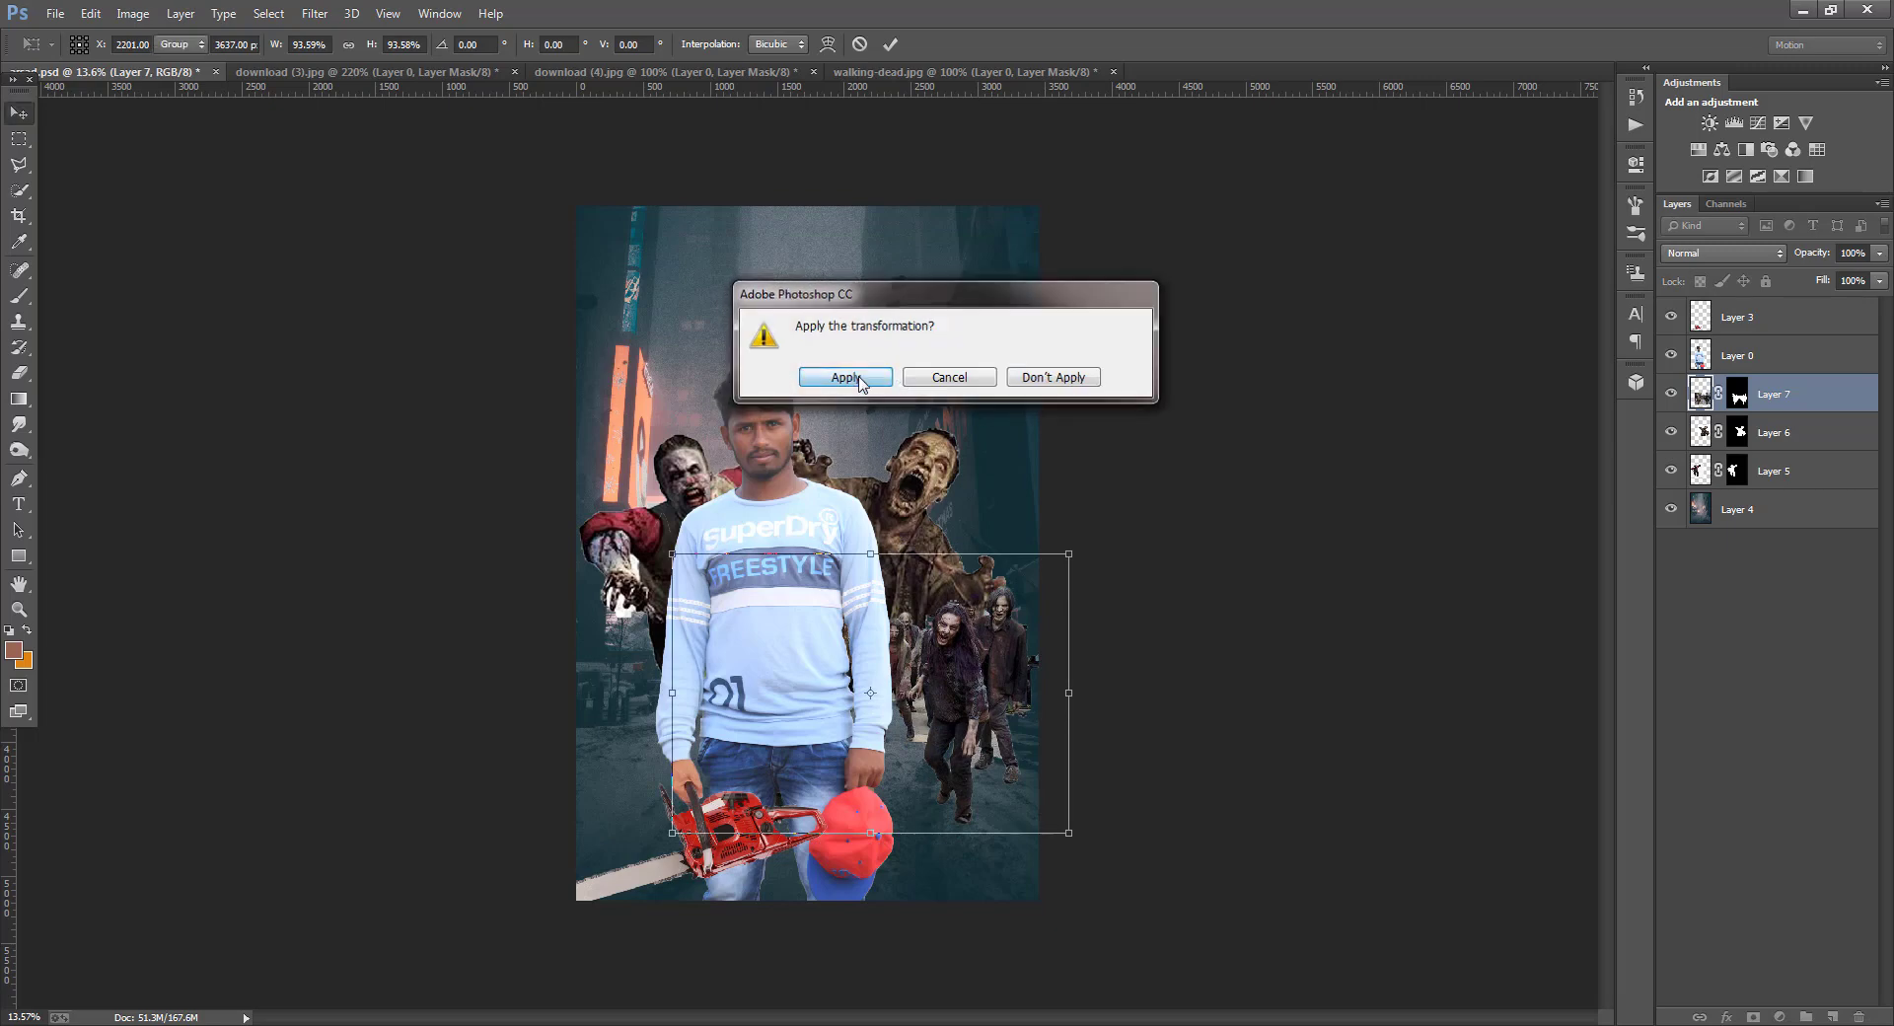
key(Return)
- Duplicate the Layer 7 horde to the man's other side and flip the copy horizontally
drag(982, 663, 651, 656)
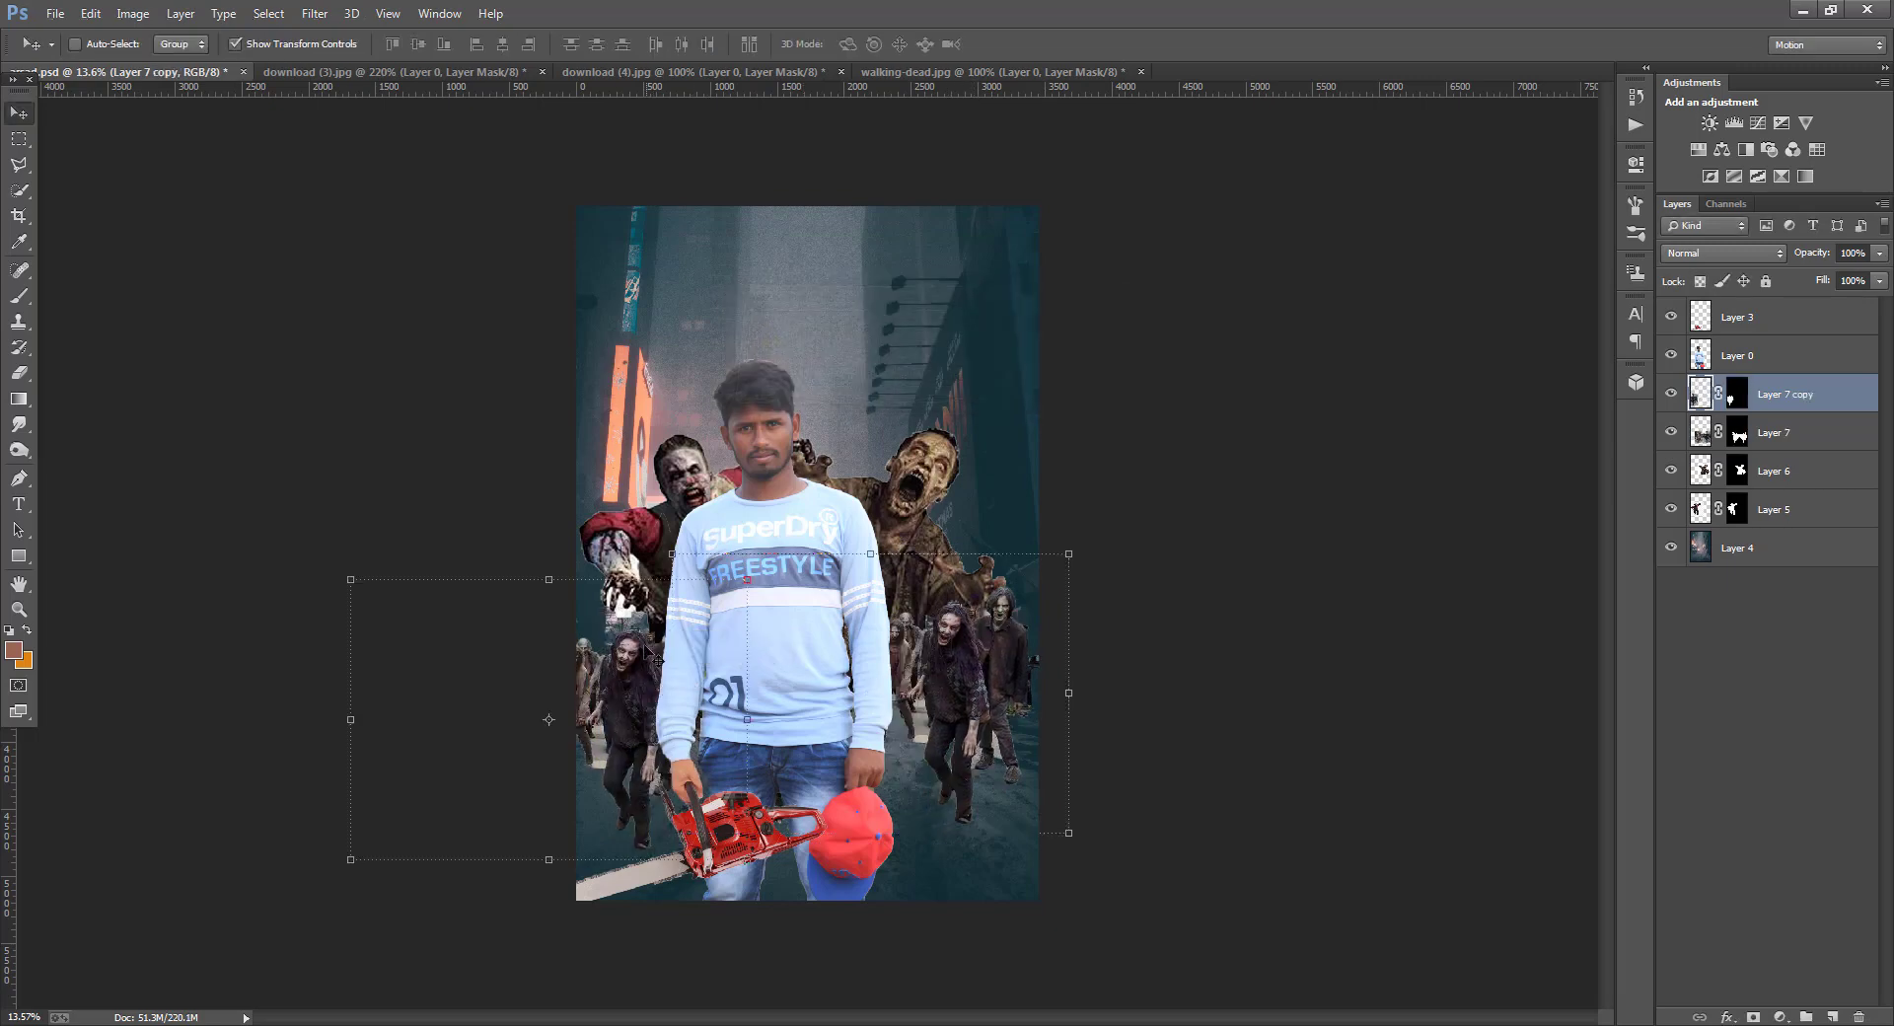
click(574, 568)
right_click(589, 624)
click(641, 924)
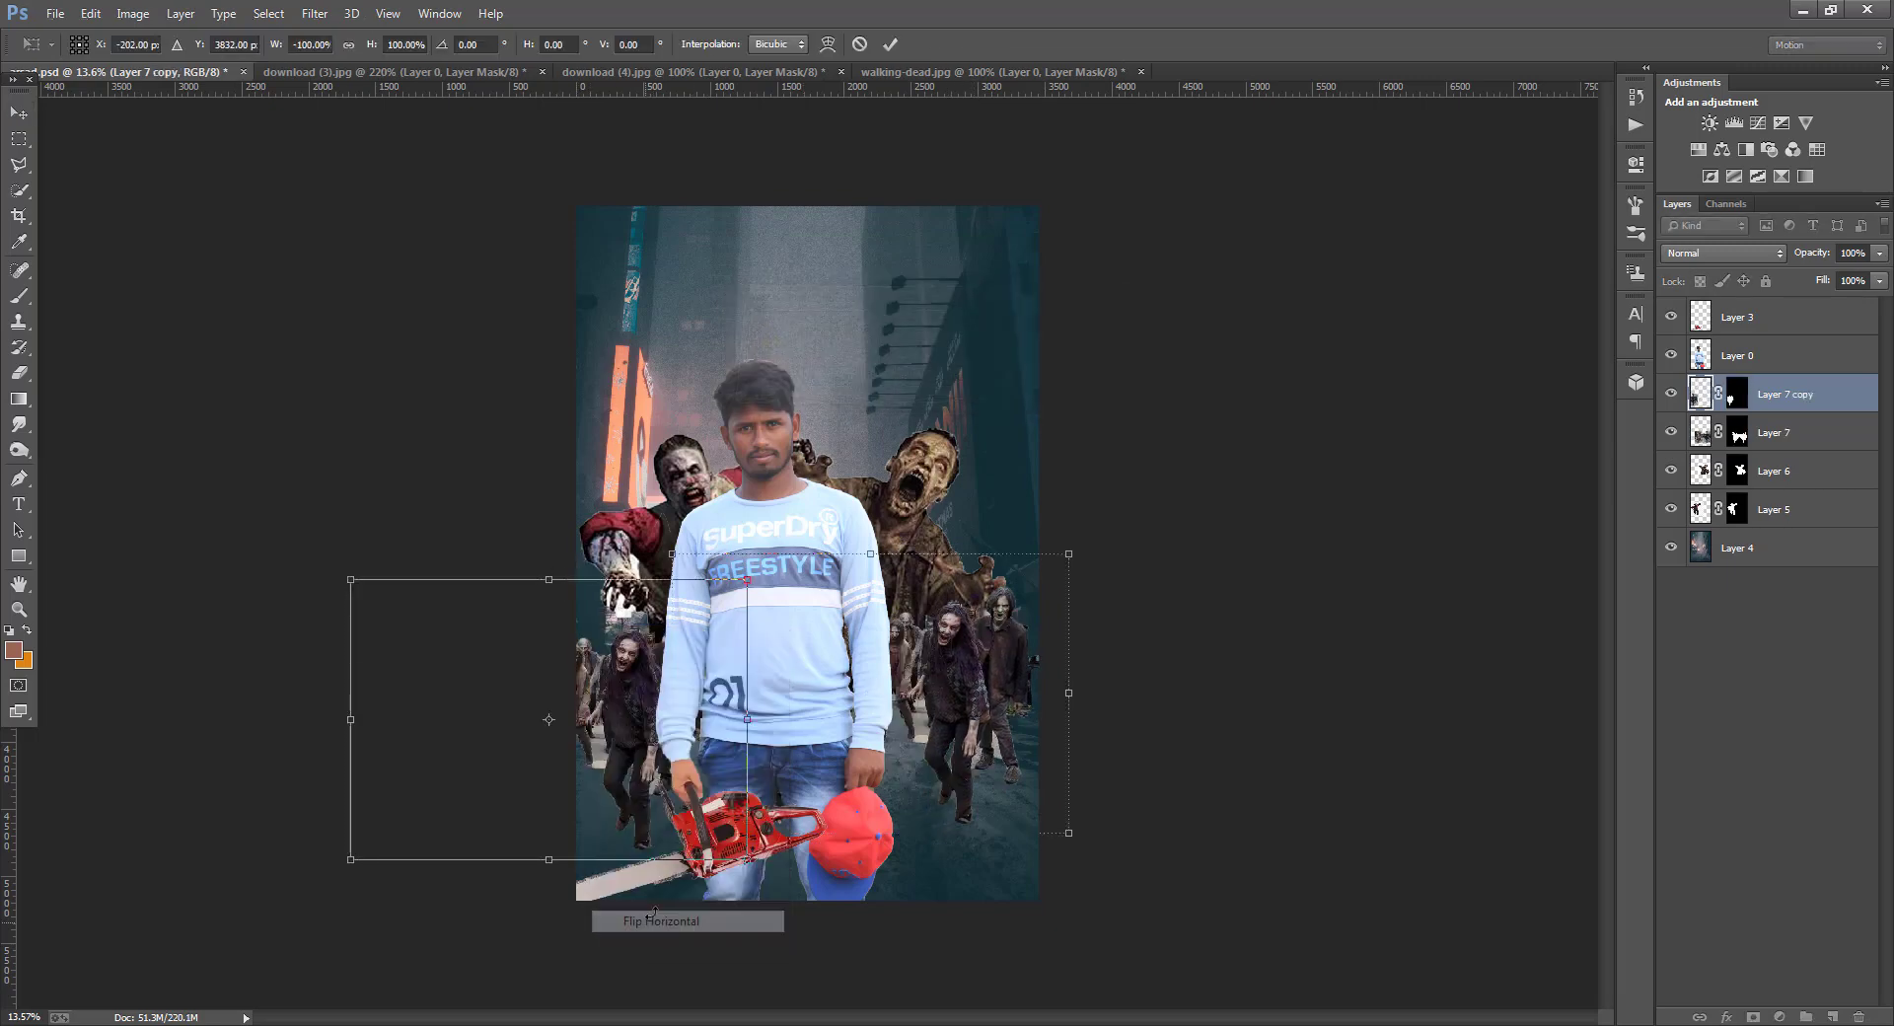
- Scale the duplicated horde to about 66.7% and position it below the red-sleeved zombie
drag(642, 728, 577, 728)
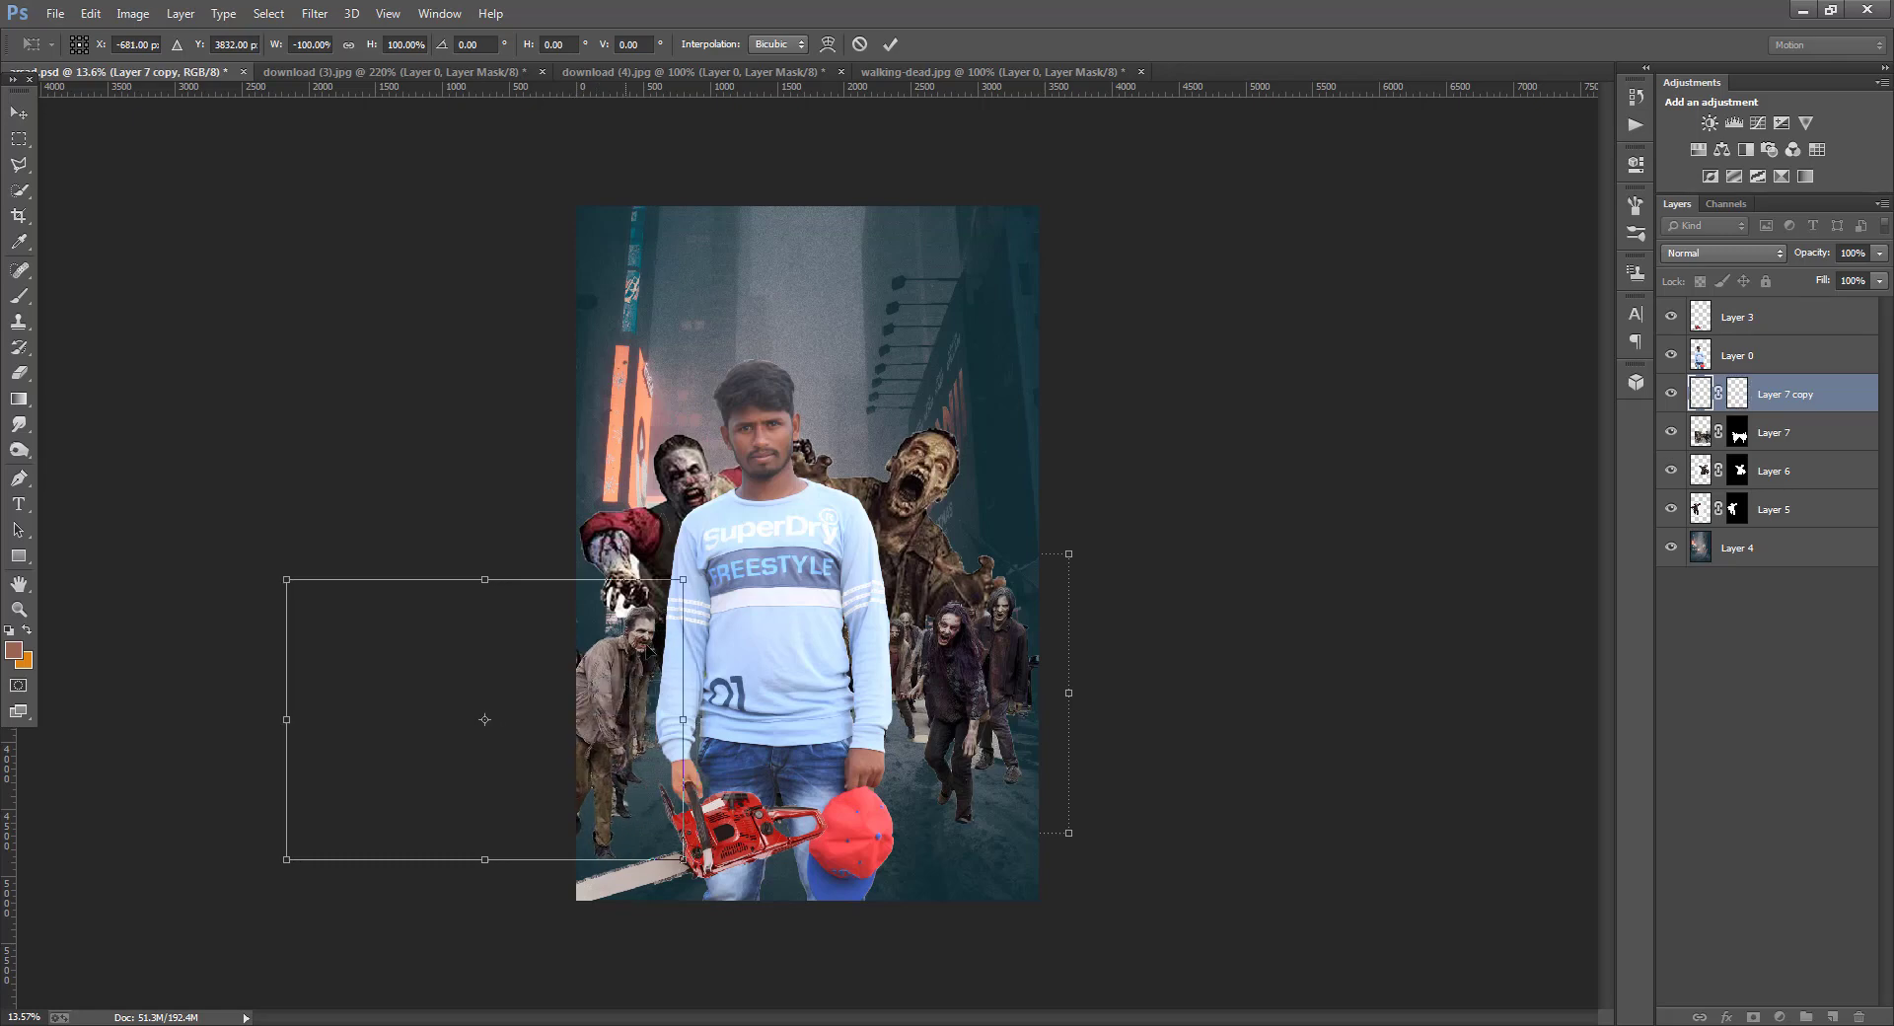
drag(681, 580, 634, 616)
drag(589, 700, 653, 637)
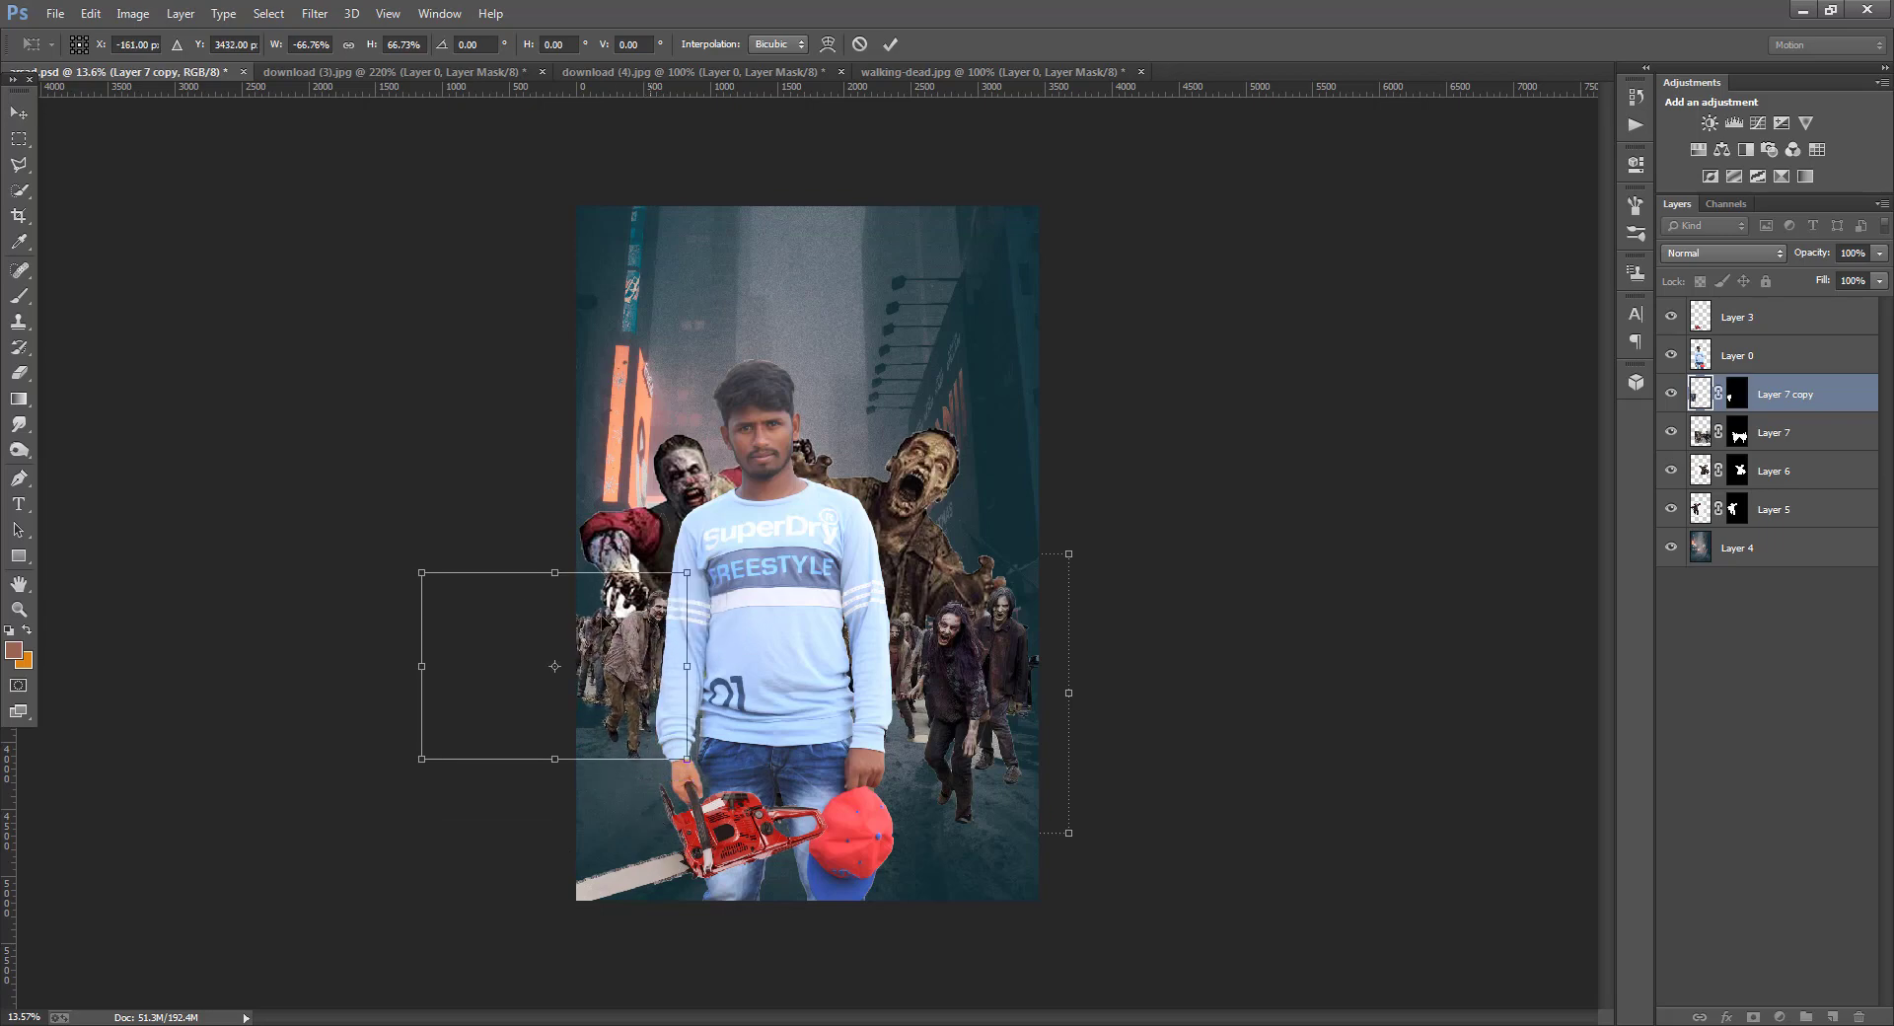
key(v)
click(835, 371)
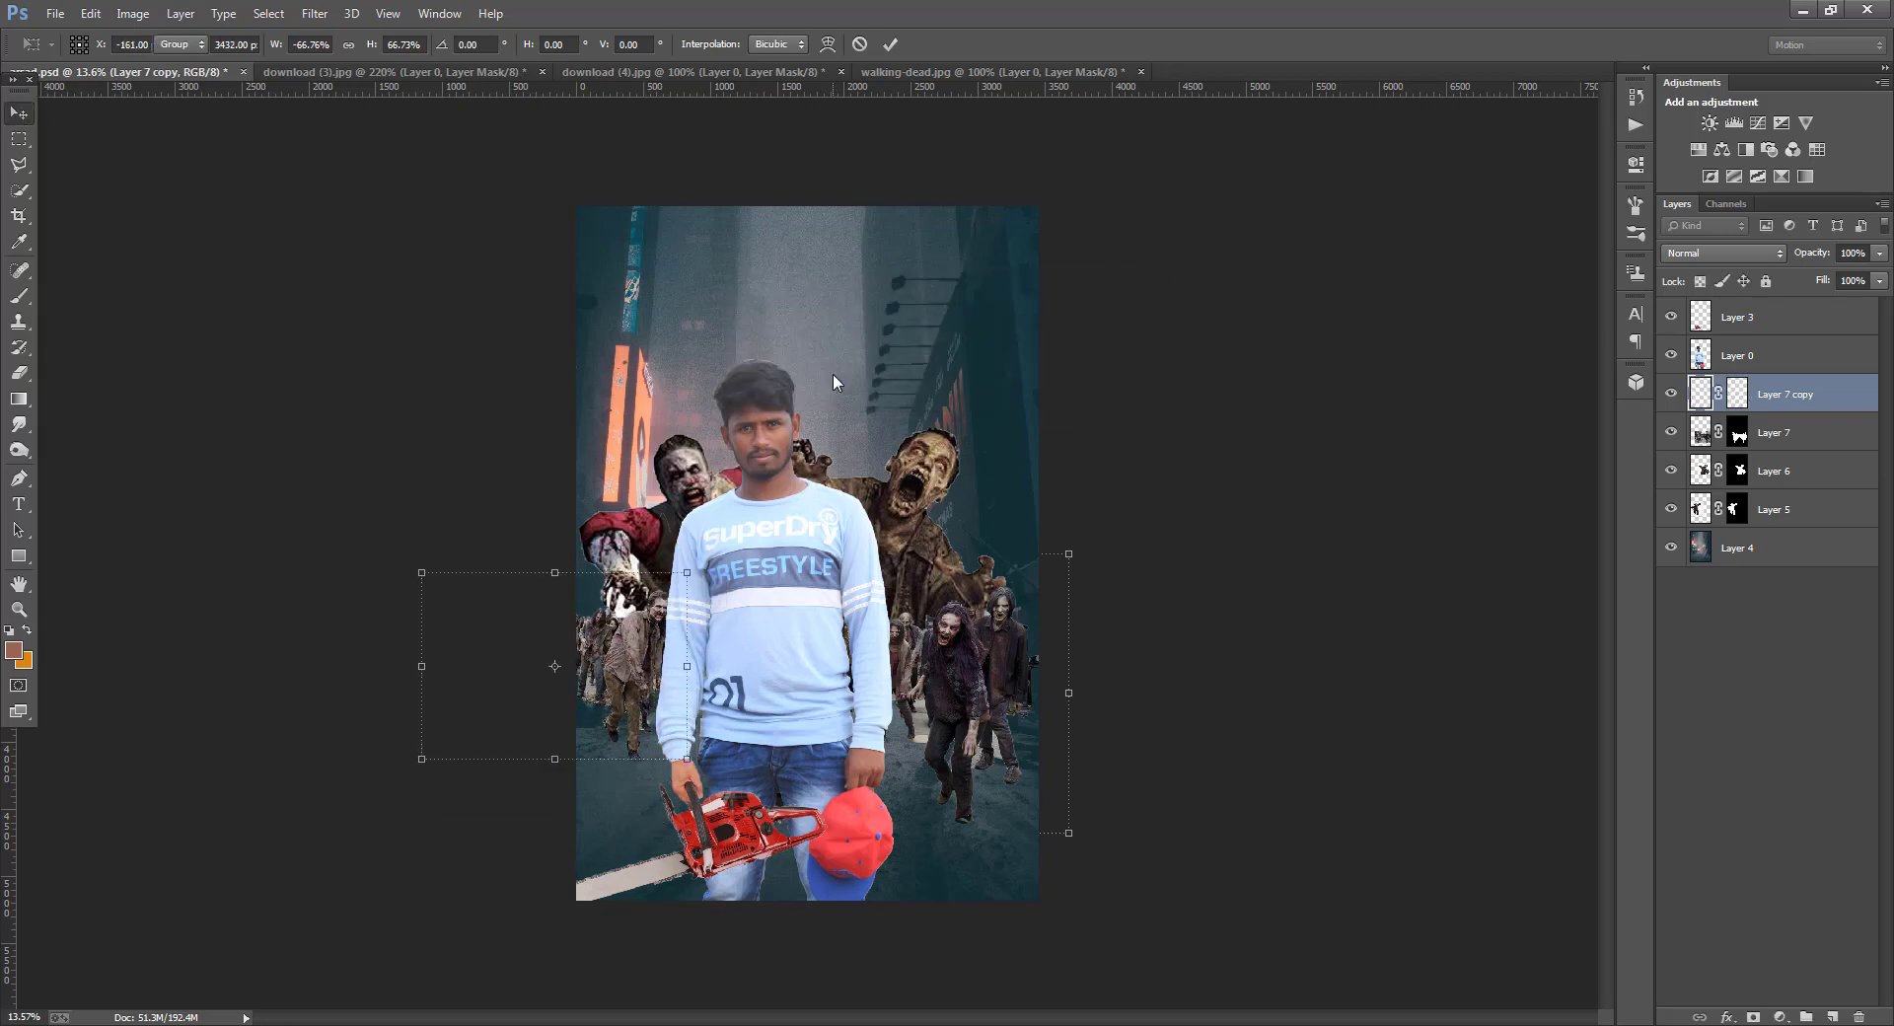
- Merge Layer 7 copy and Layer 7 into a single layer
shift+click(1767, 444)
right_click(1767, 444)
click(1510, 774)
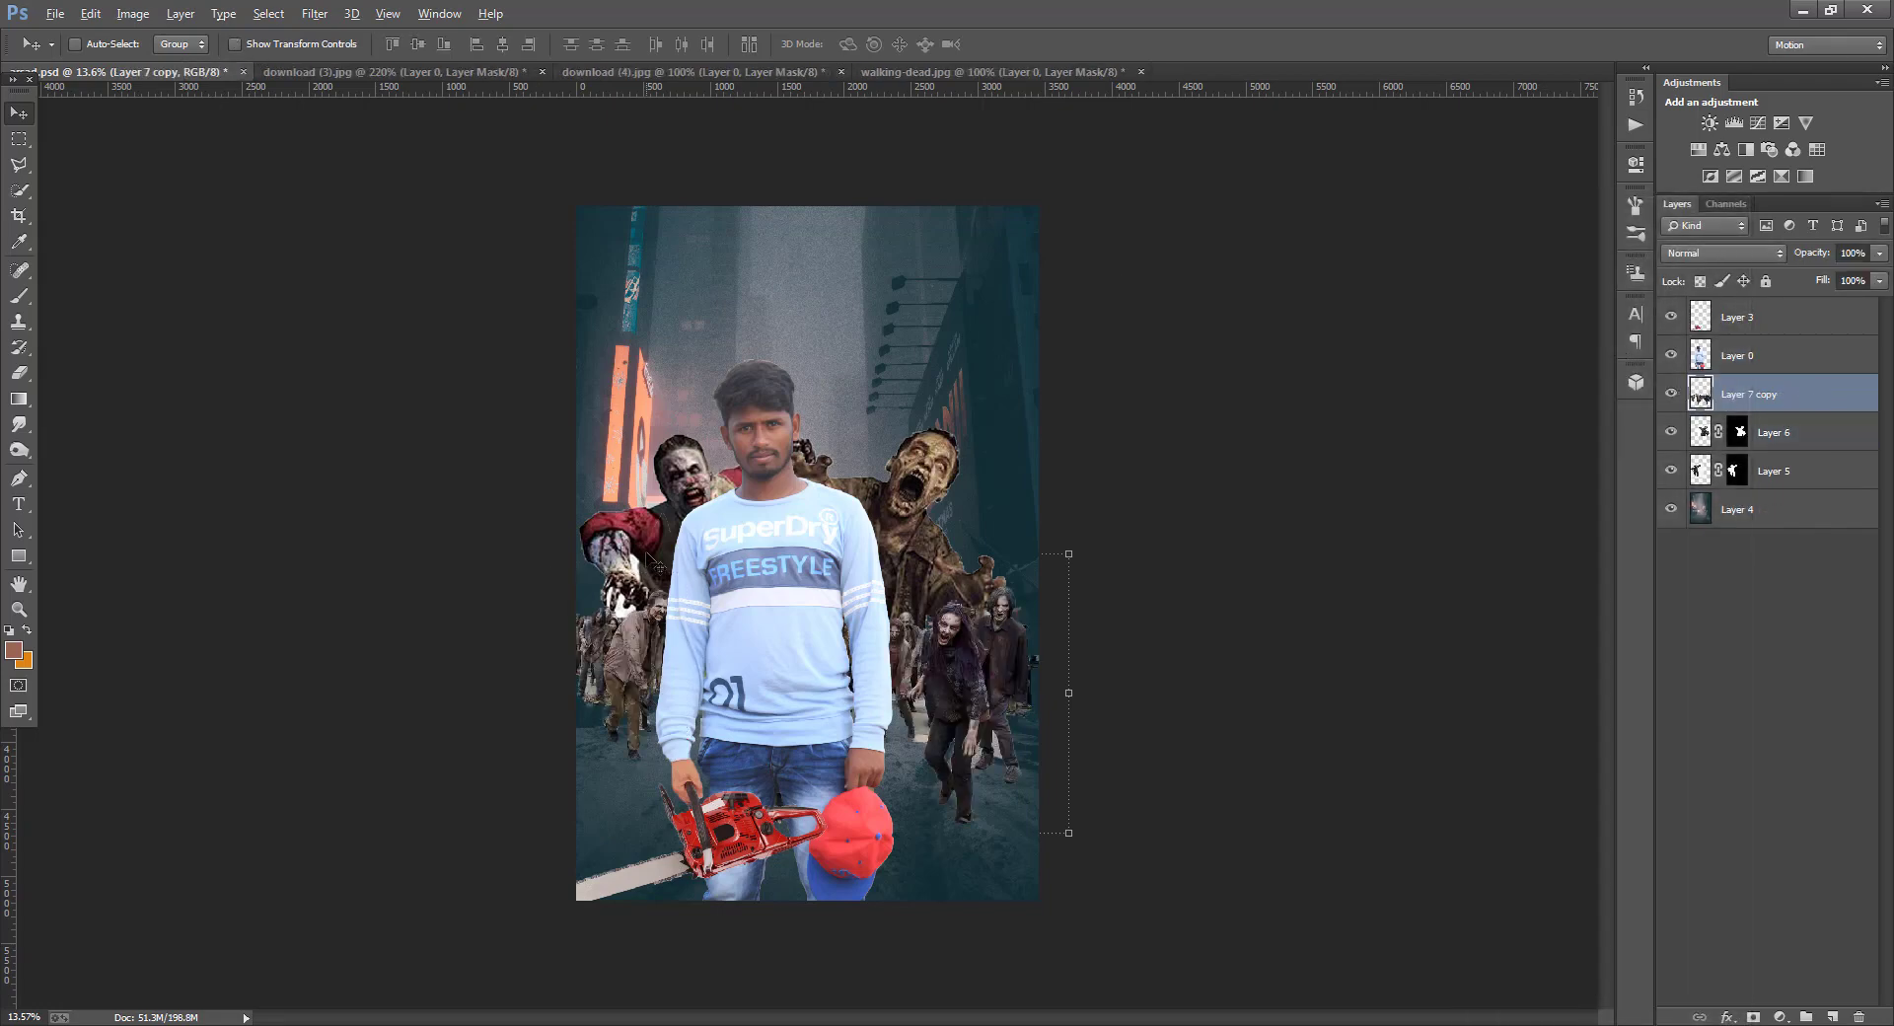
- Outline the leftover pavement patches between the zombies' legs with the Polygonal Lasso and delete them from Layer 7 copy
scroll(913, 745, up, 6)
click(20, 165)
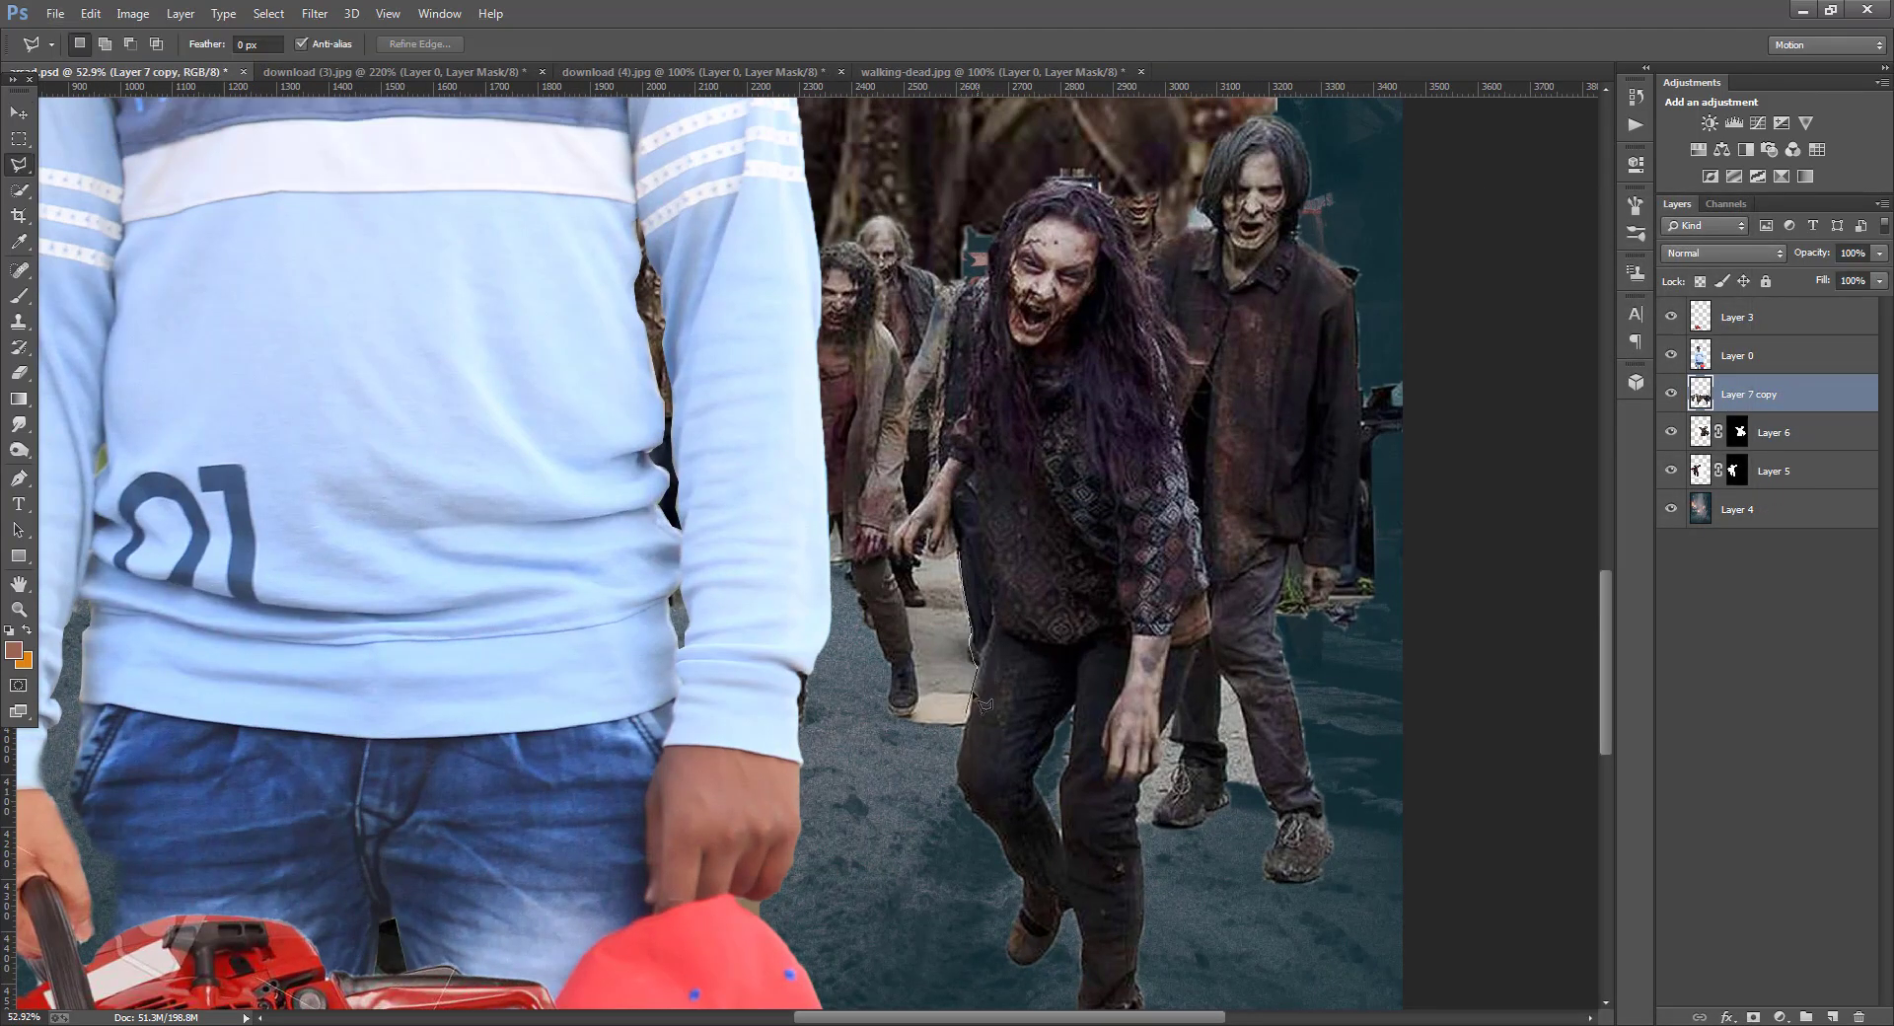
click(928, 570)
scroll(1184, 680, down, 1)
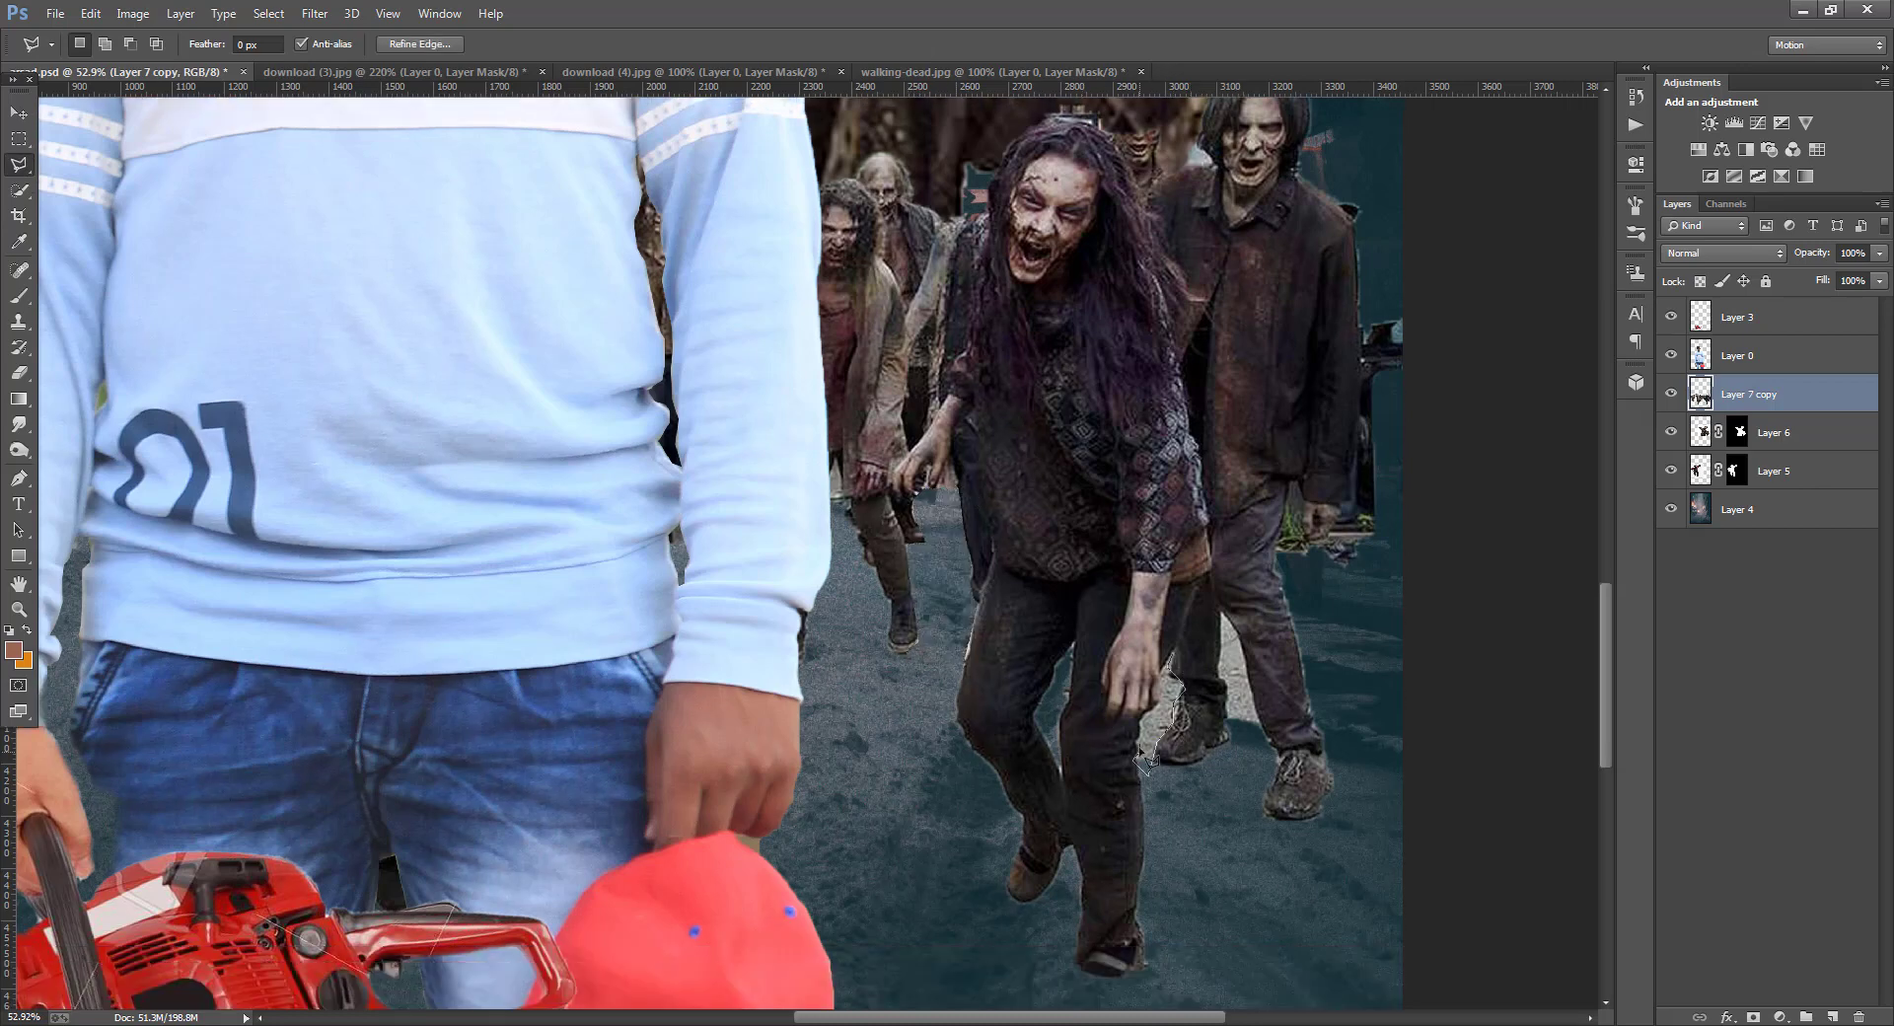
key(ctrl+d)
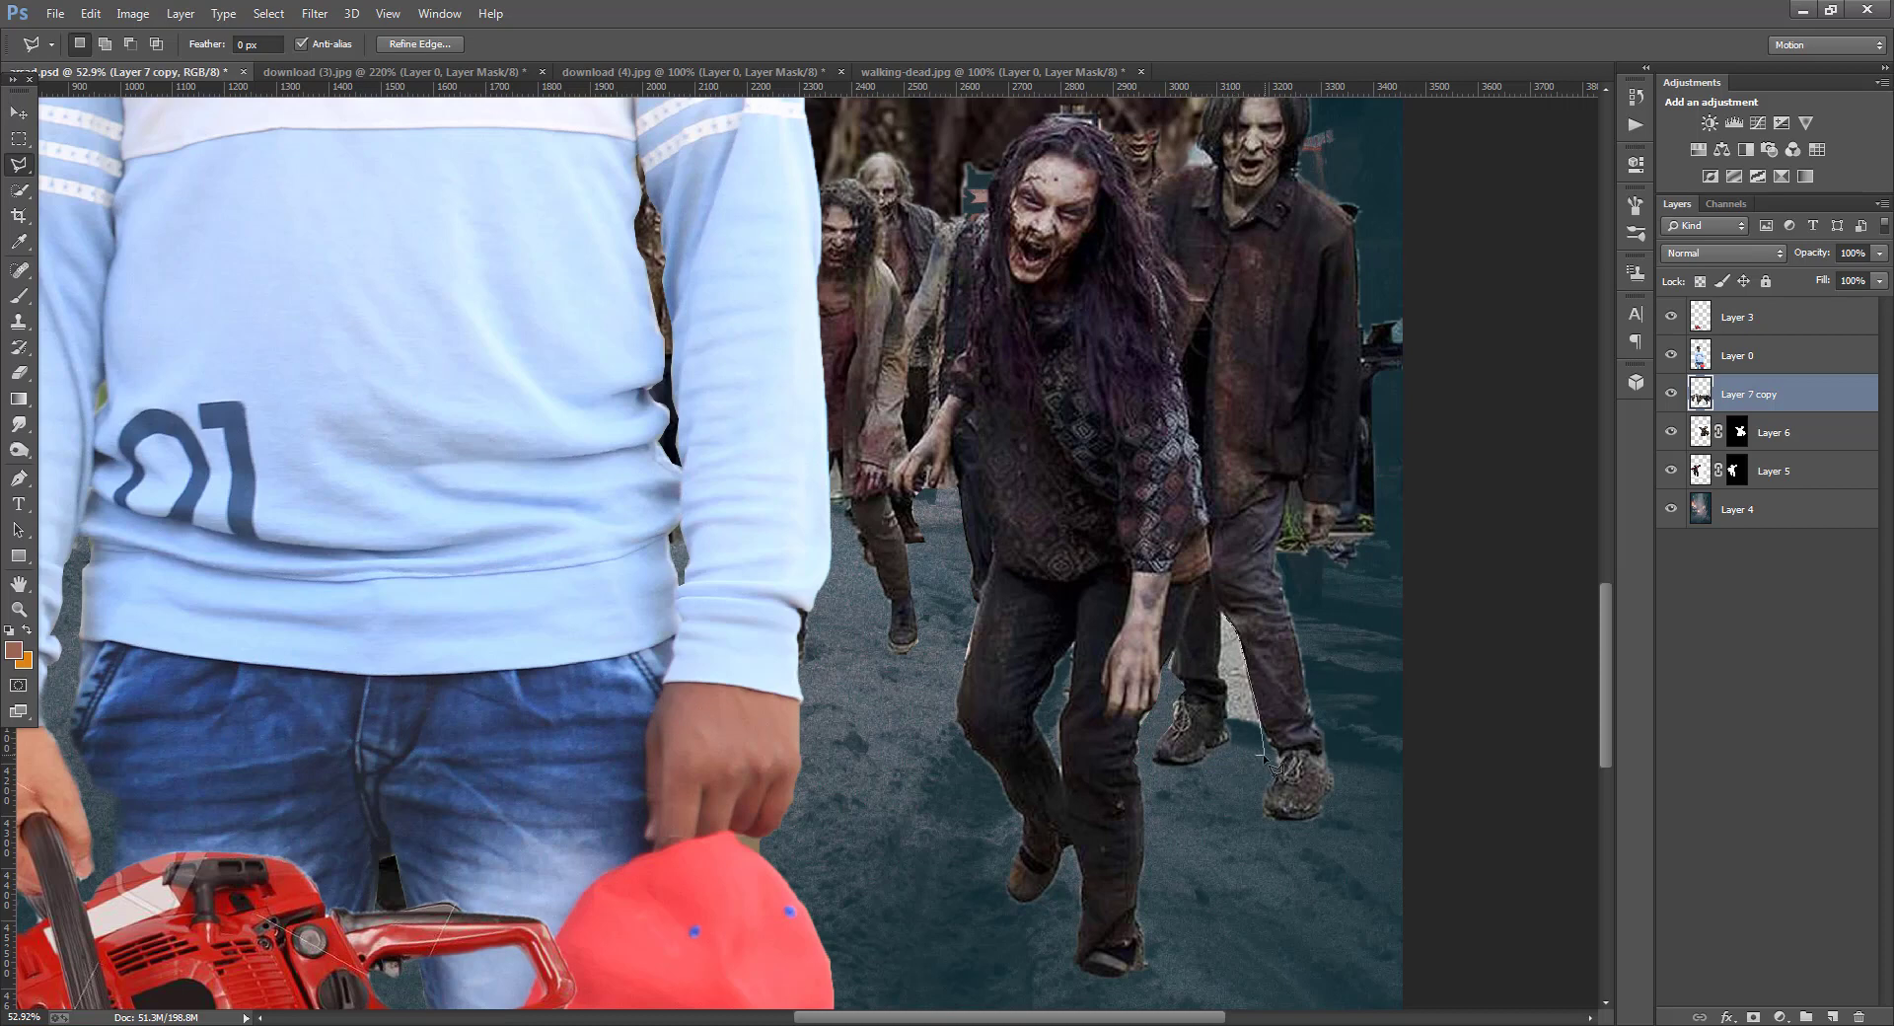
right_click(1229, 659)
click(1280, 257)
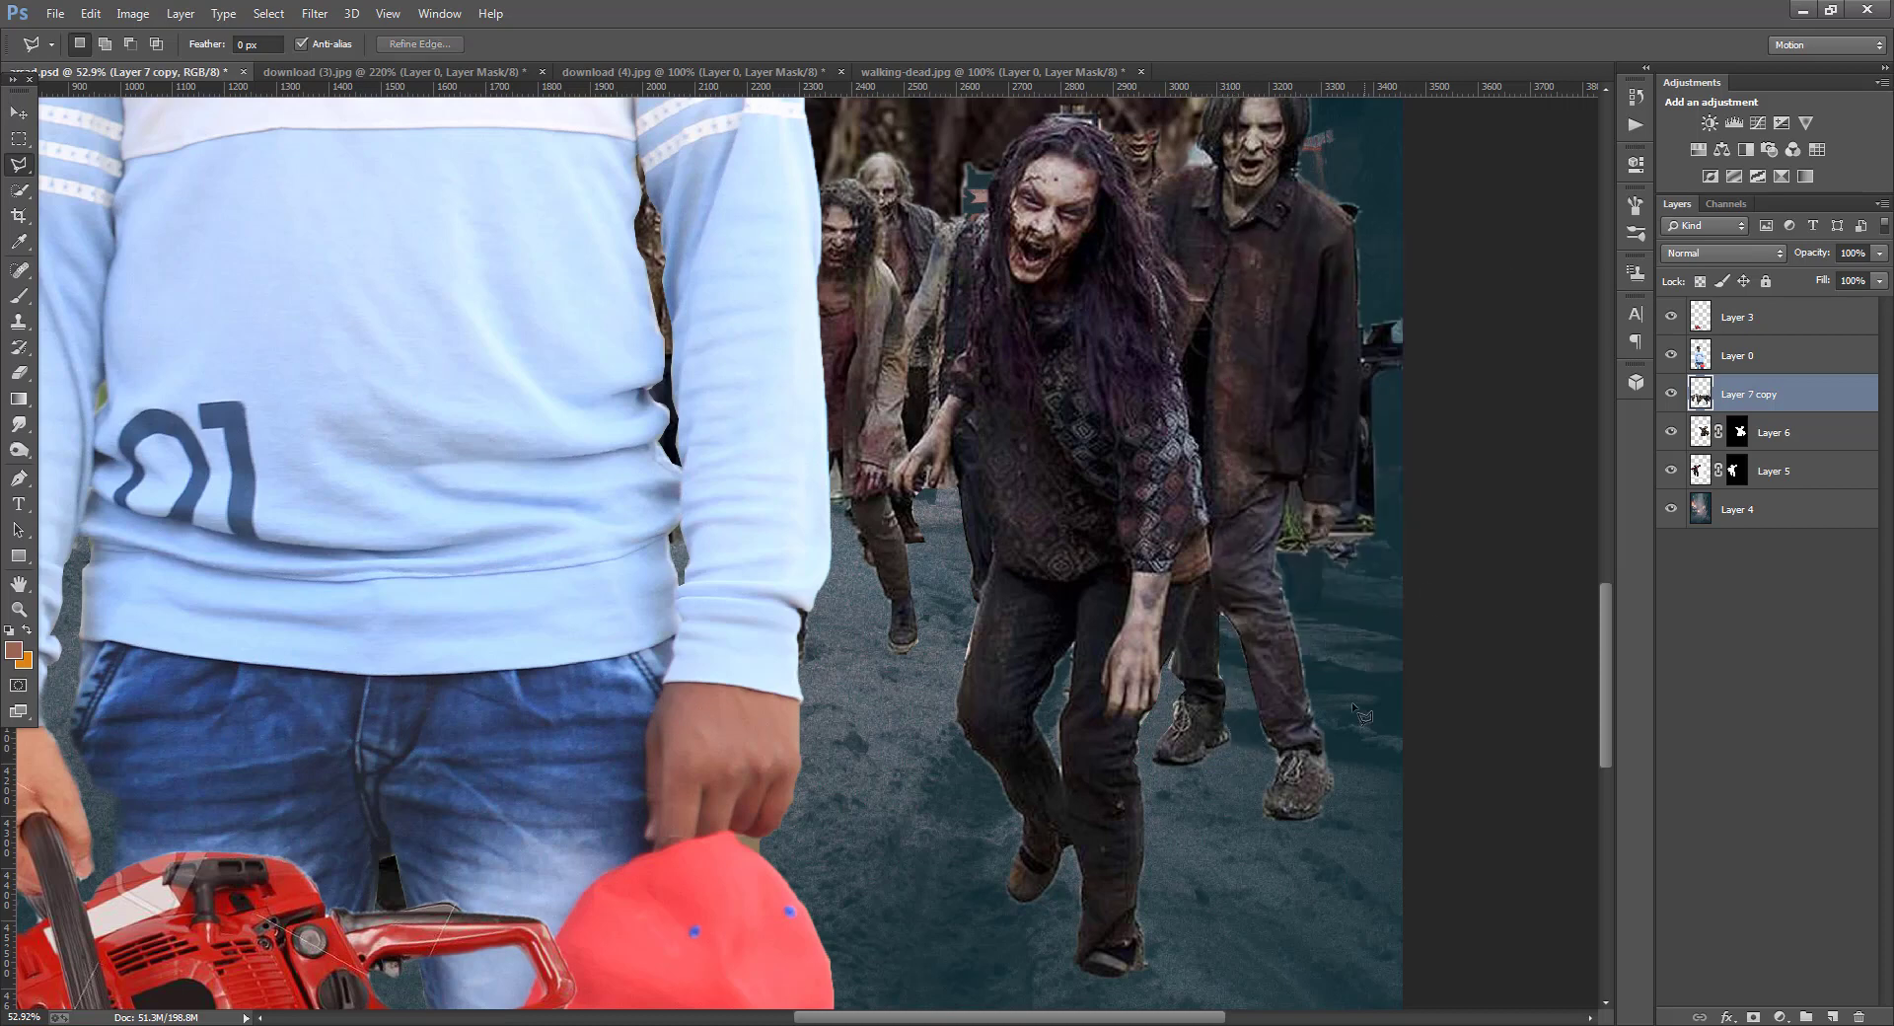
- Outline the leftover background behind the long-haired rear zombie's arm and leg with the Polygonal Lasso, delete it, and deselect
click(1332, 534)
double_click(1414, 487)
click(1305, 179)
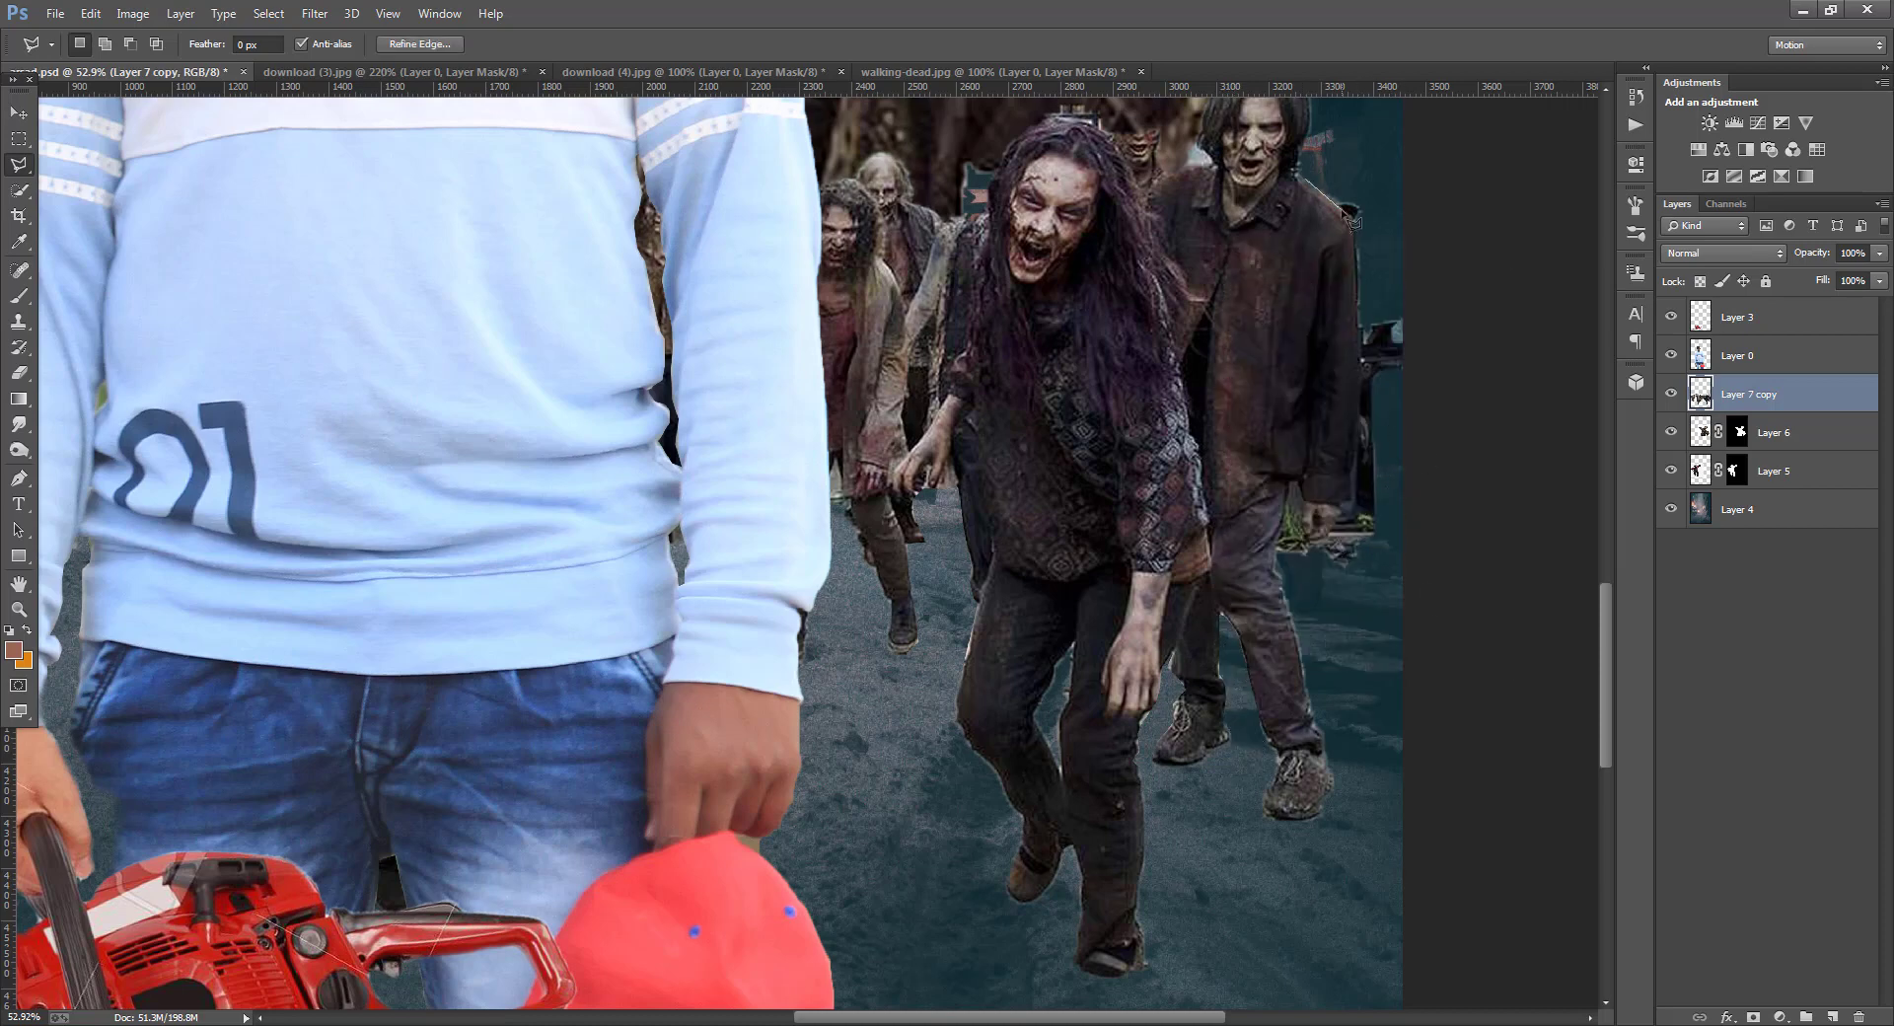
click(1362, 384)
click(1279, 591)
click(1330, 707)
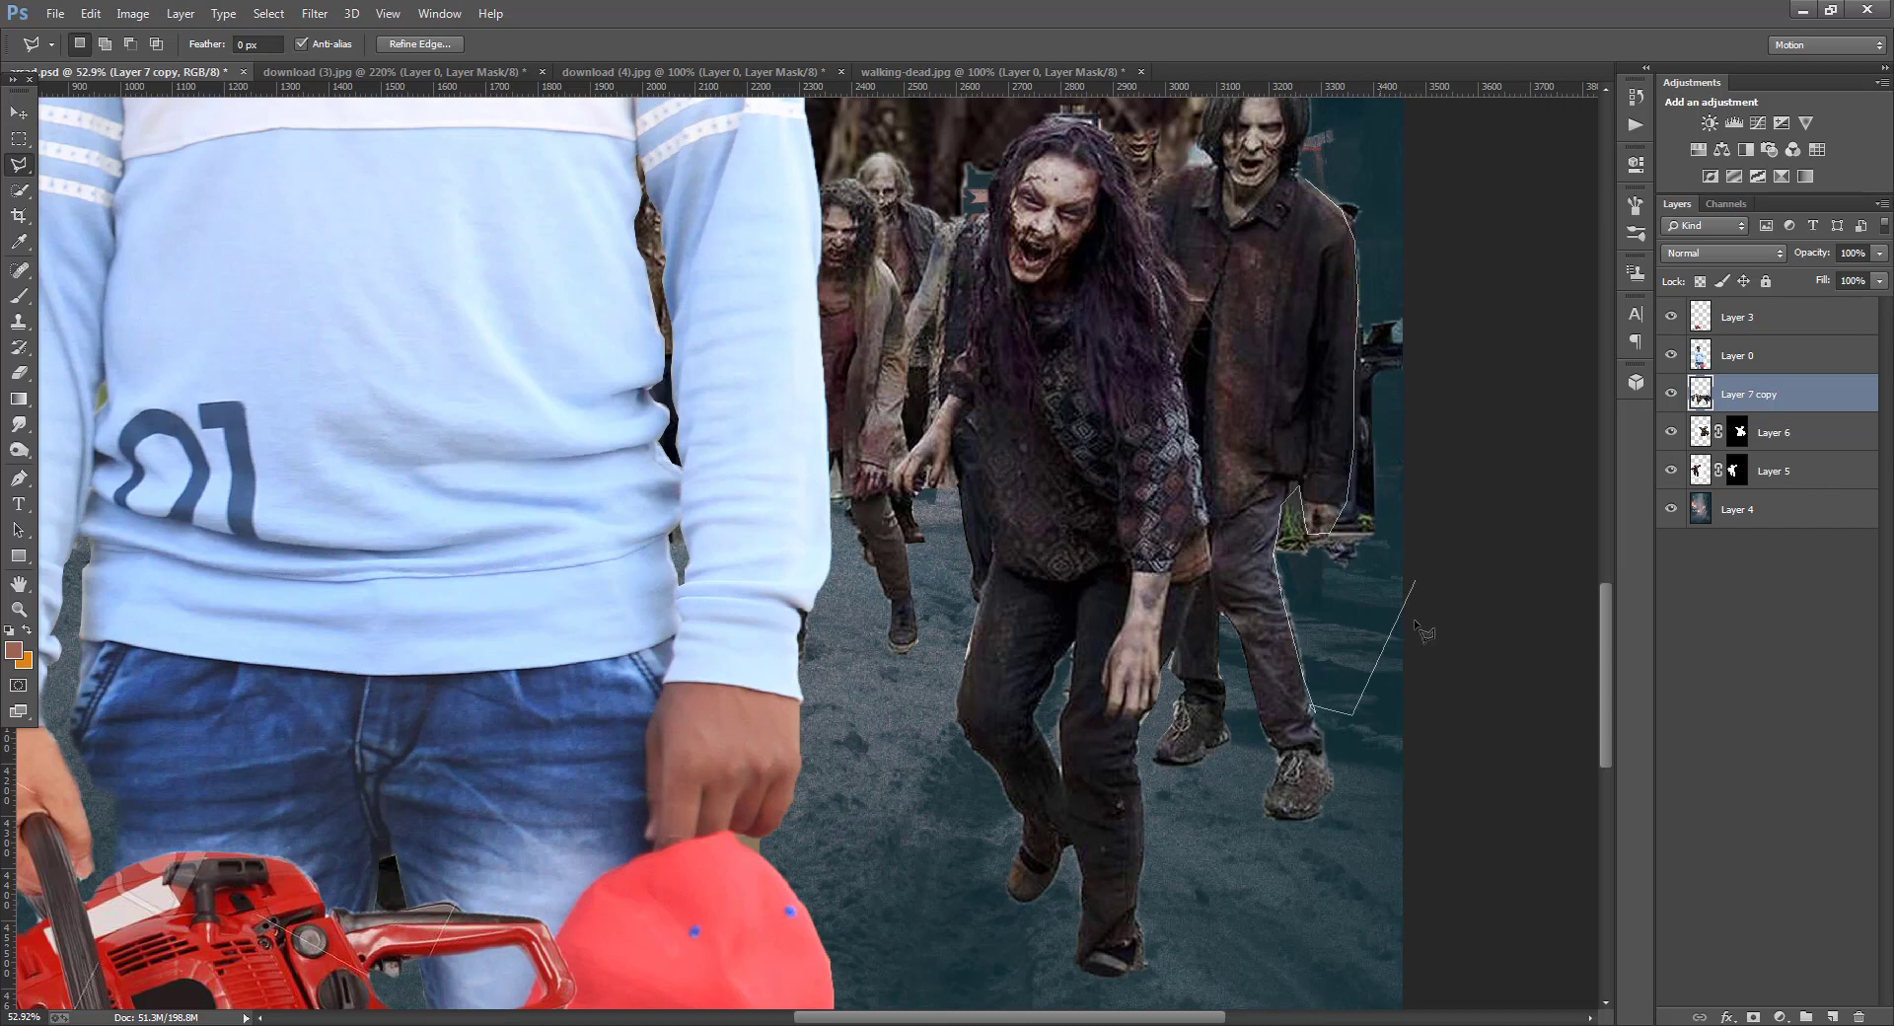
click(1444, 318)
double_click(1418, 163)
key(Delete)
key(ctrl+d)
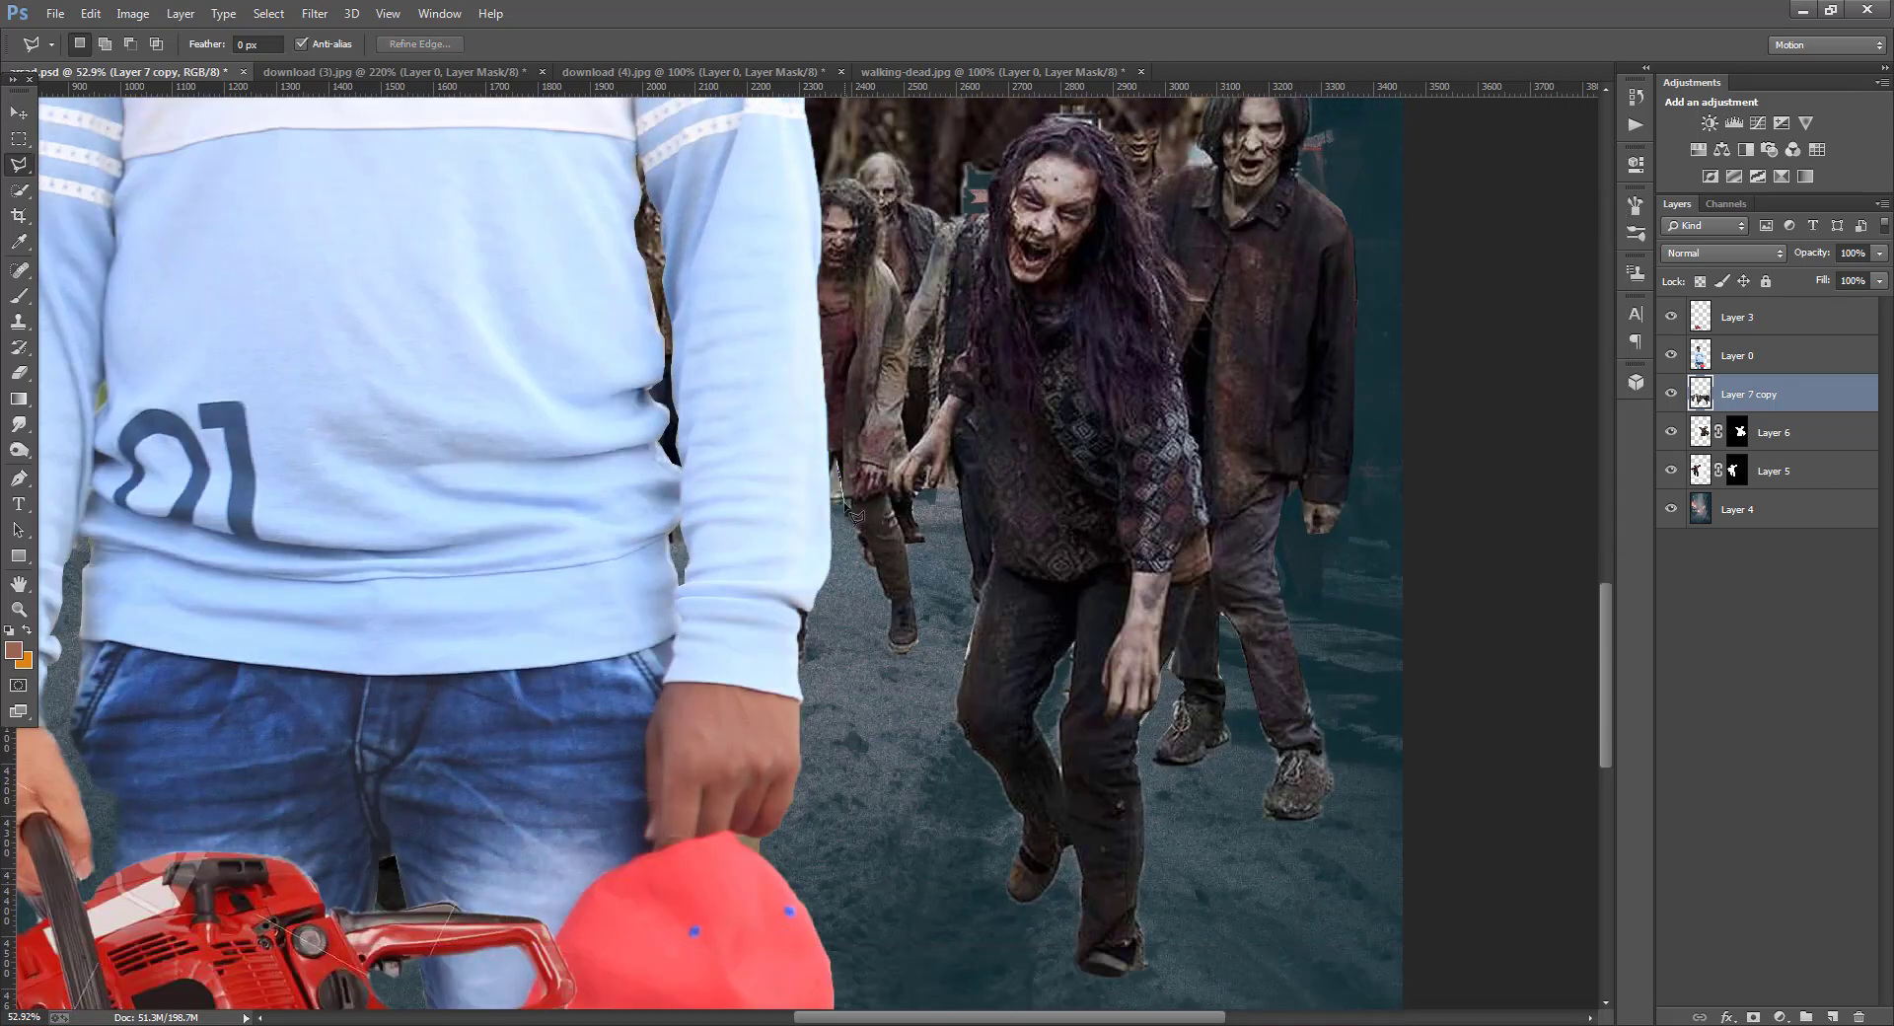
click(836, 459)
key(Delete)
click(837, 476)
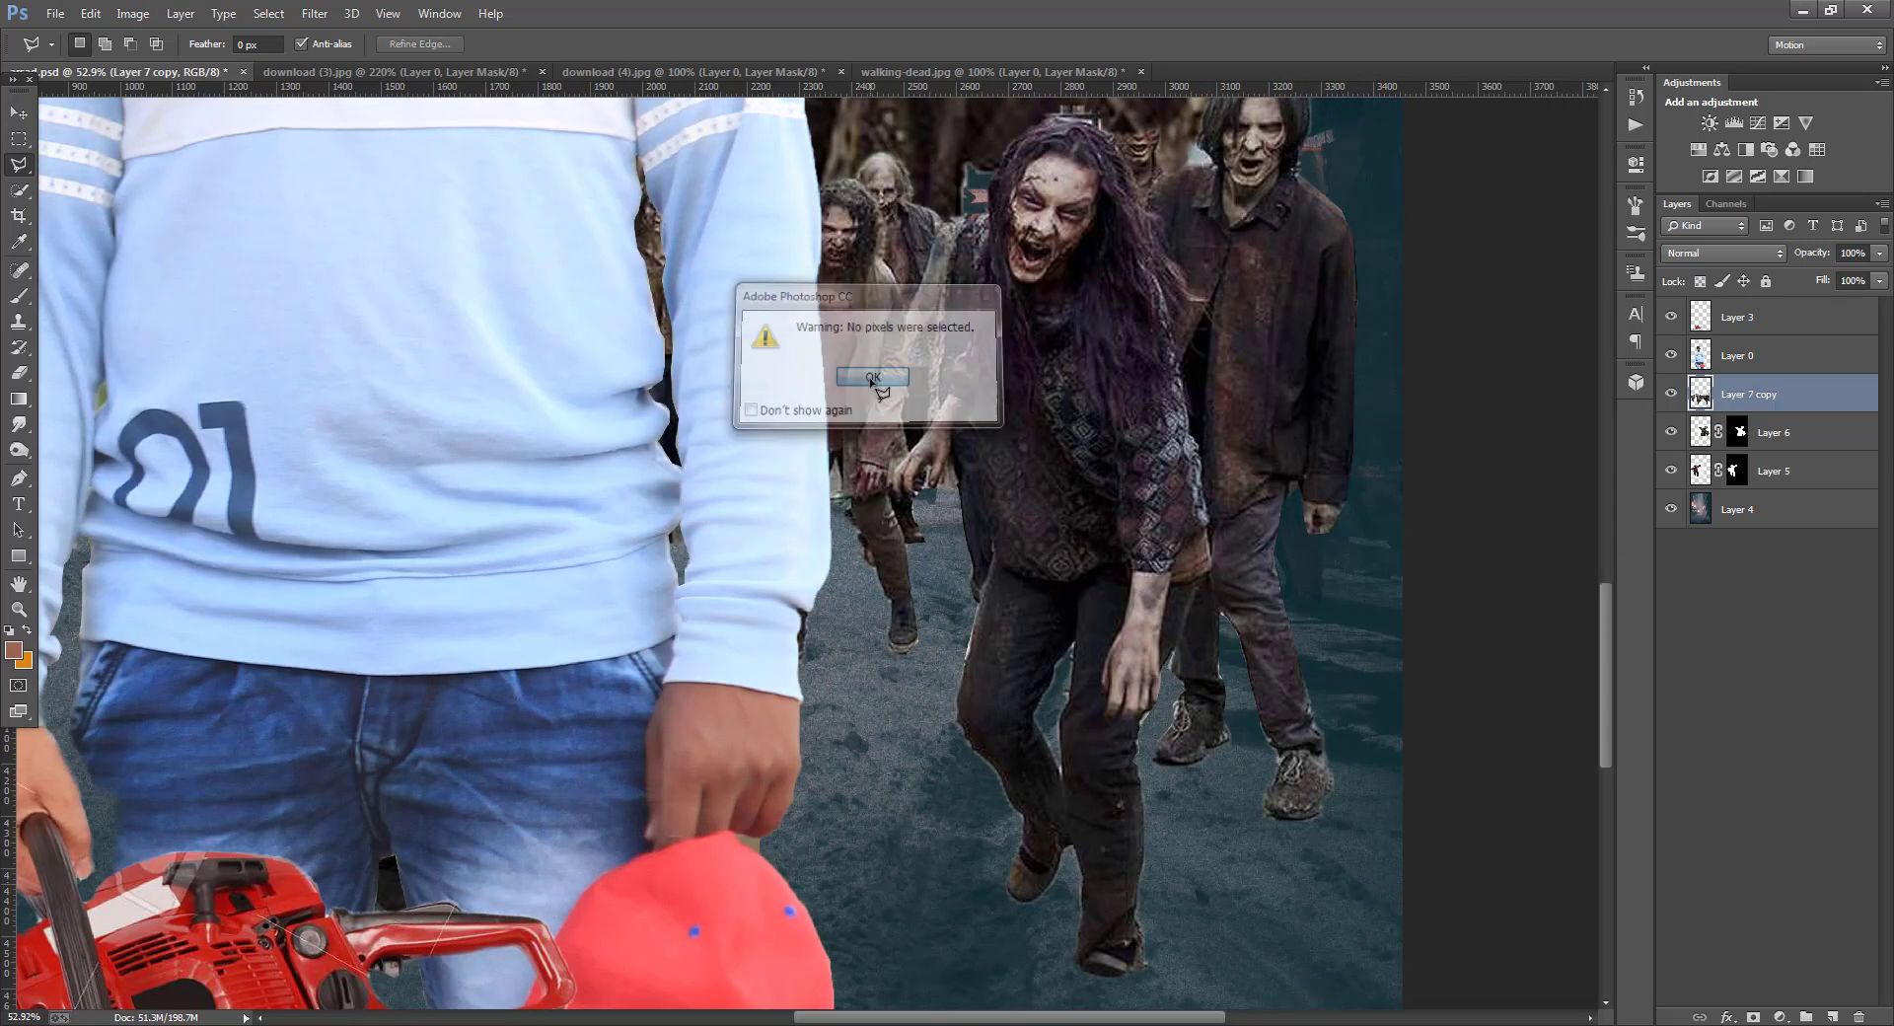
click(870, 382)
key(Delete)
key(ctrl+z)
- Clear the remaining background slivers beside the man's sleeve on Layer 7 copy with the Polygonal Lasso and deselect
click(839, 458)
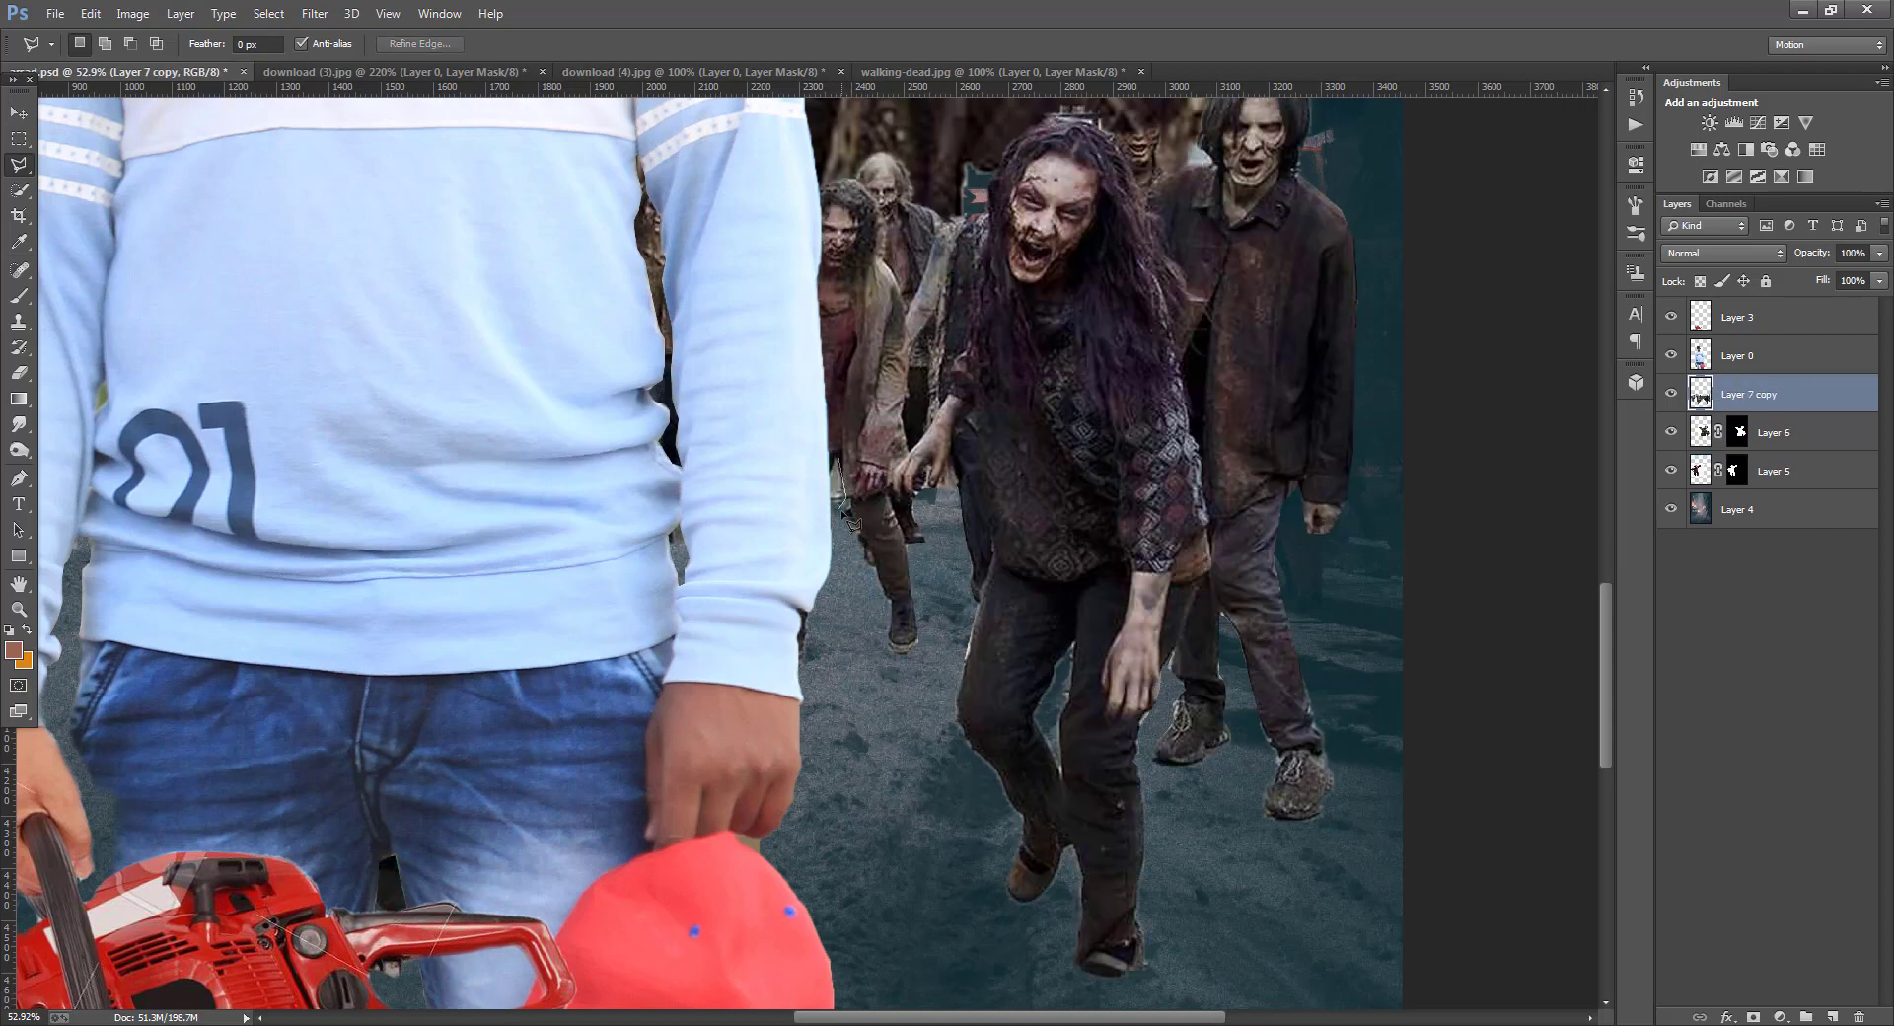
click(839, 458)
right_click(837, 489)
click(866, 502)
click(830, 478)
click(830, 478)
right_click(824, 493)
click(863, 503)
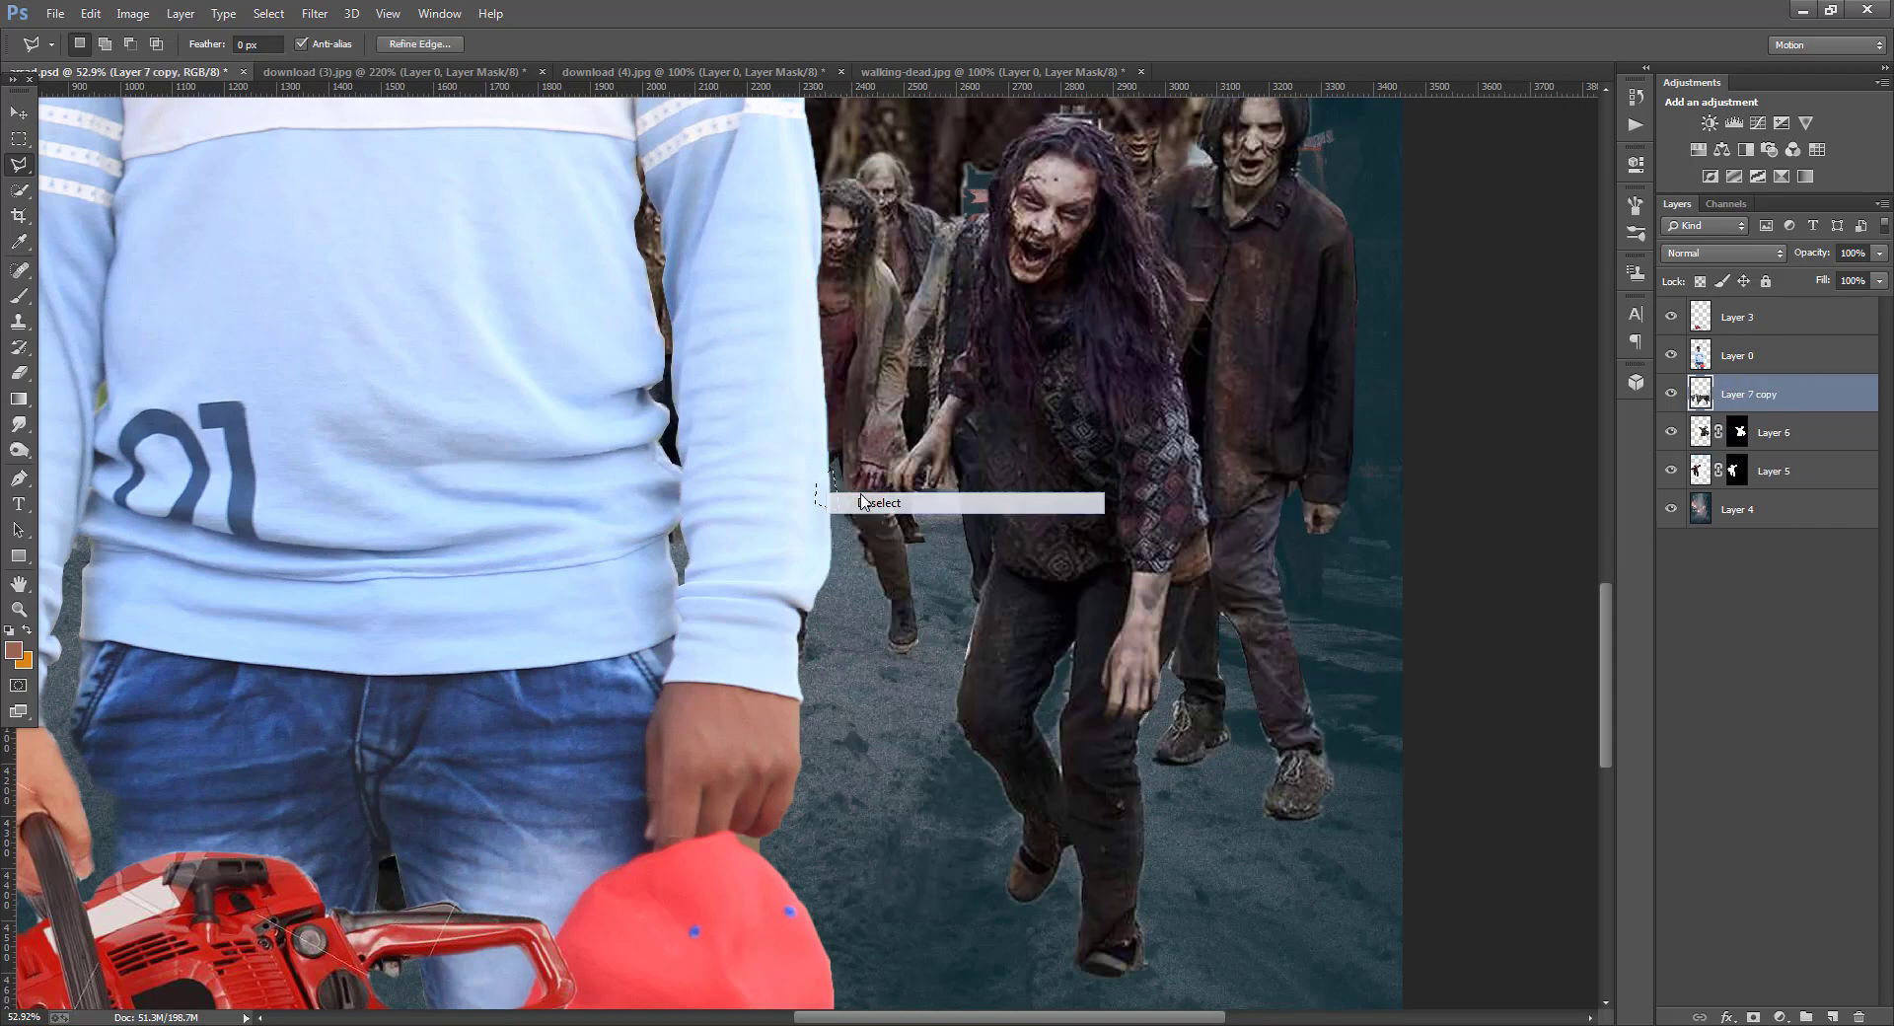
drag(976, 1018, 710, 1018)
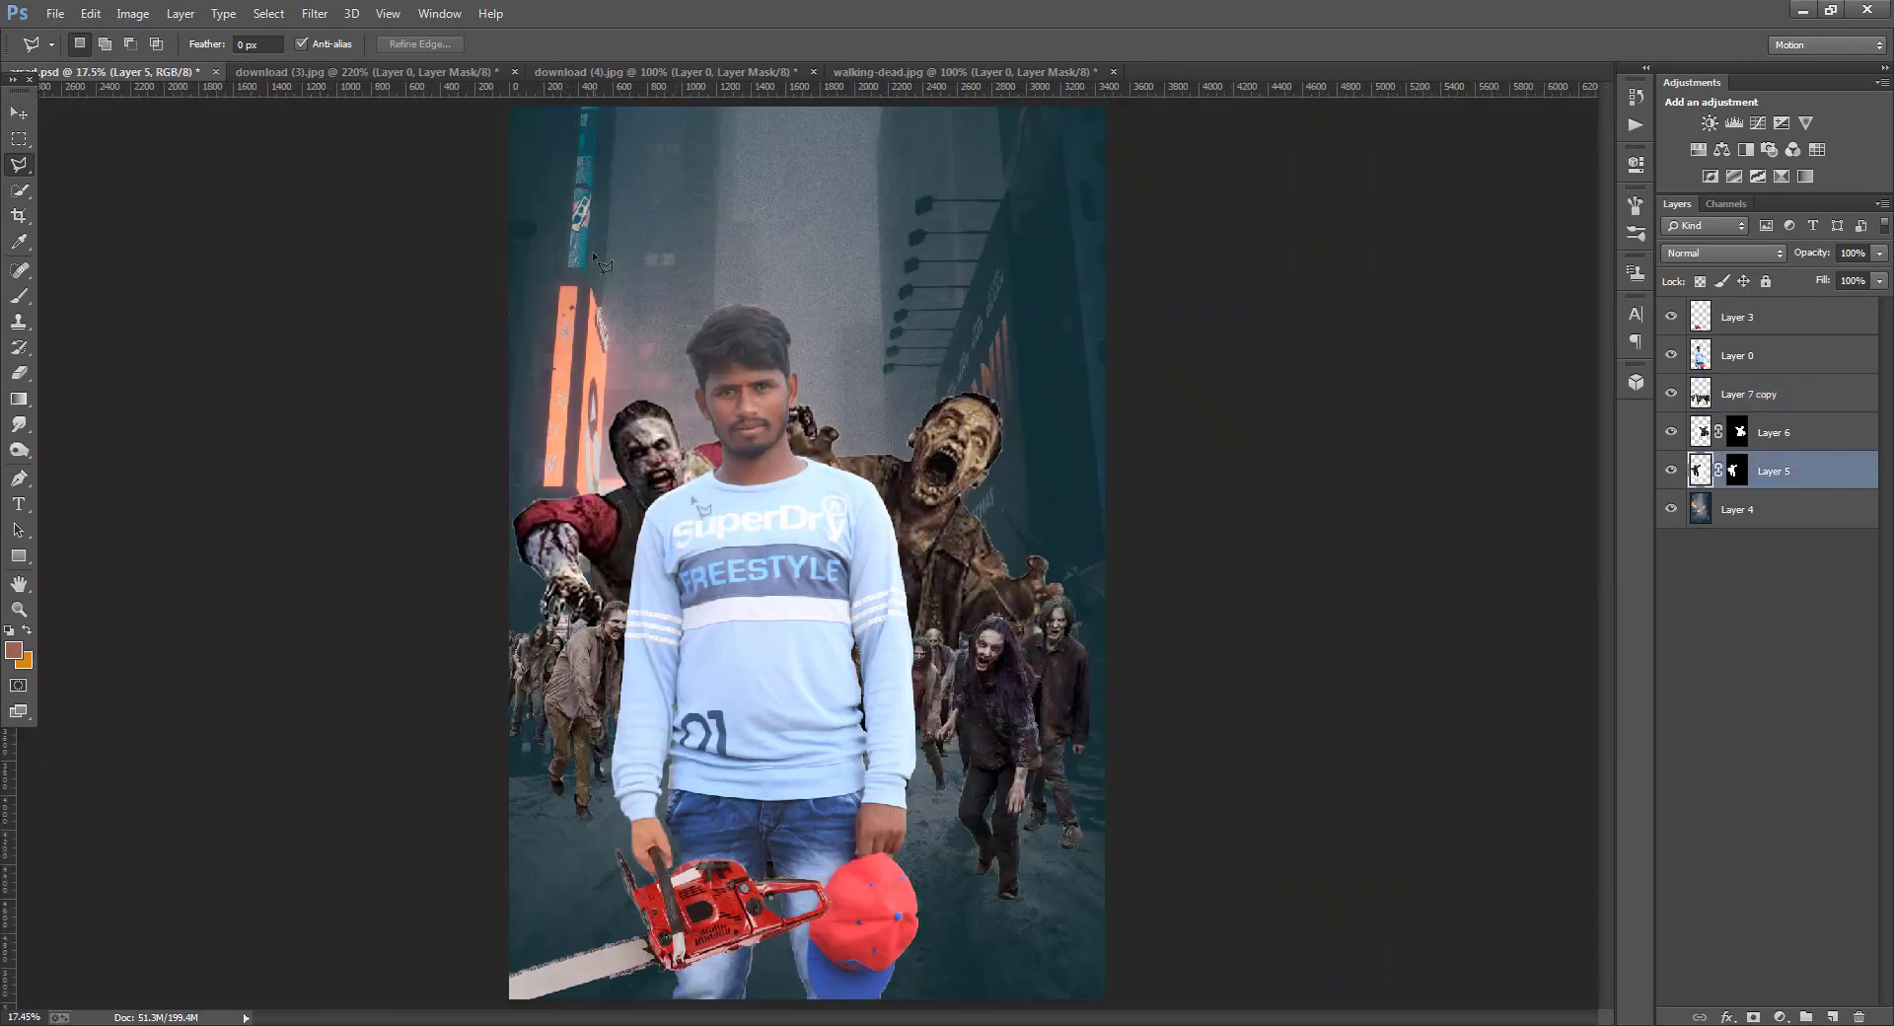
- Apply the layer masks of Layer 6 and Layer 5 and merge the two layers into one
scroll(678, 547, down, 1)
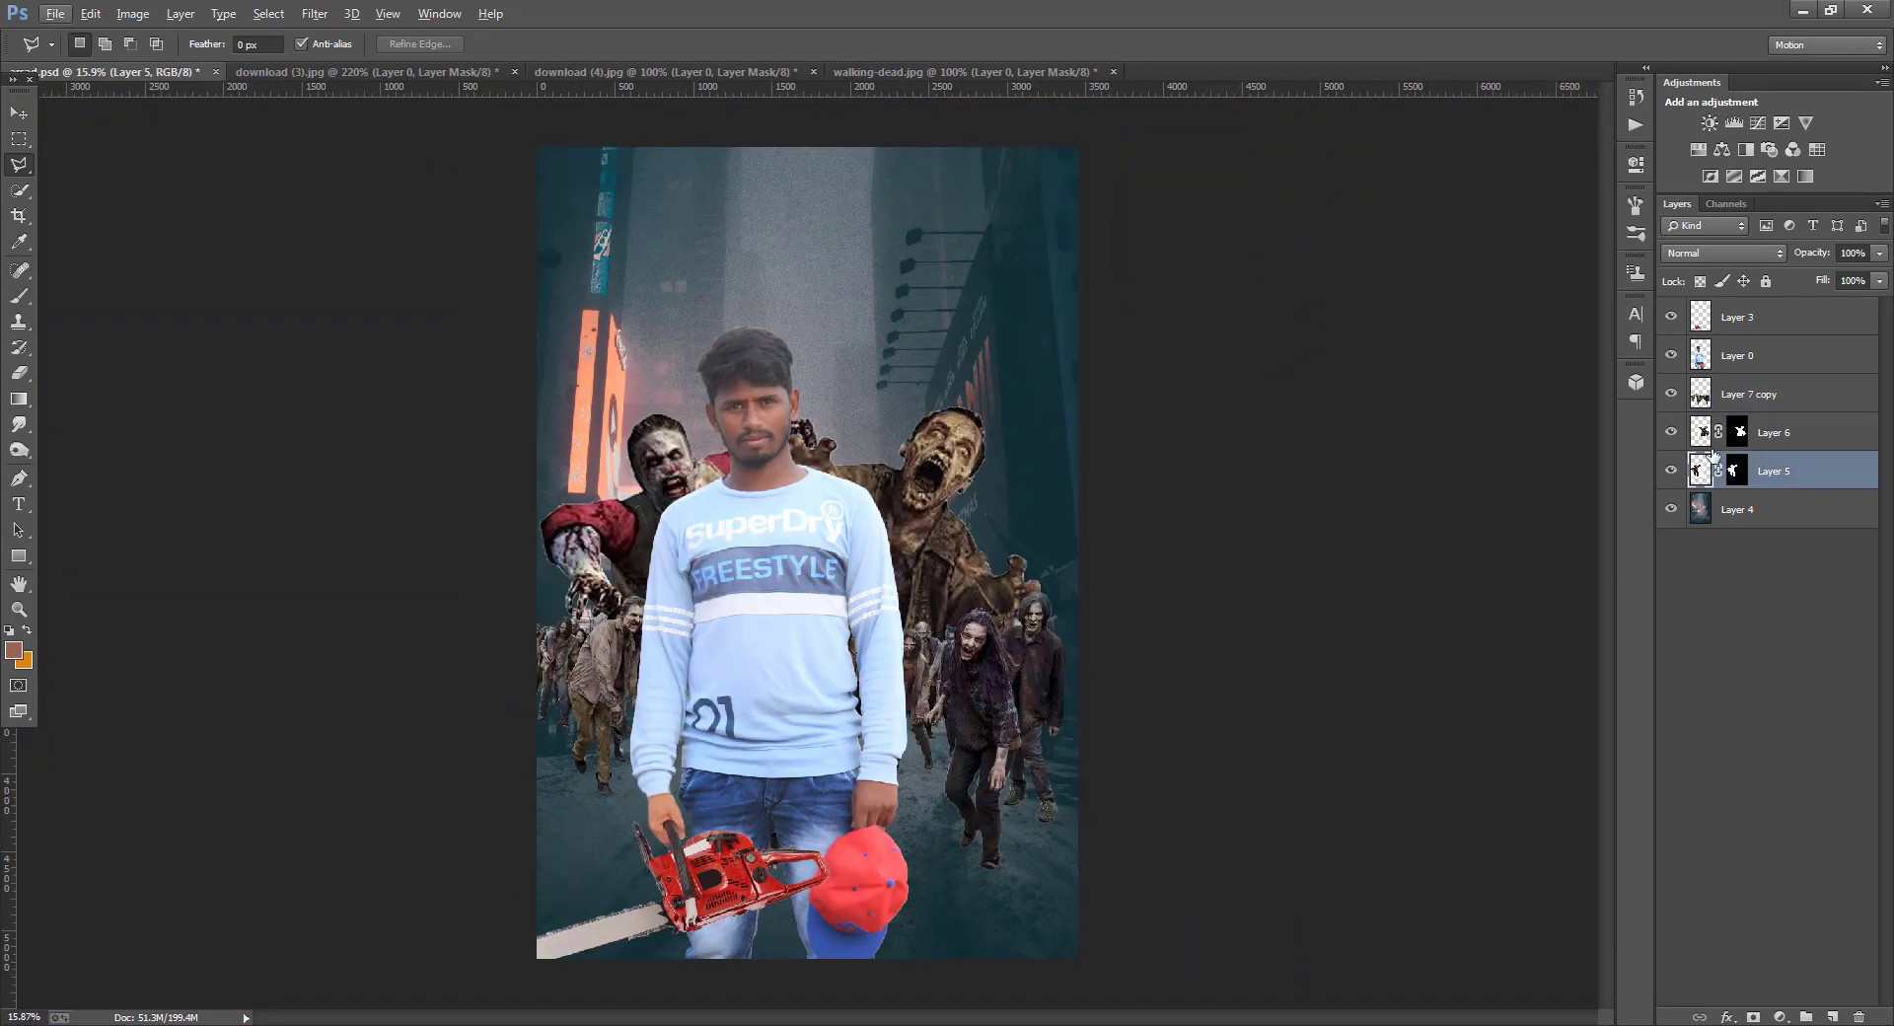
click(1781, 435)
right_click(1764, 434)
click(1741, 433)
right_click(1739, 432)
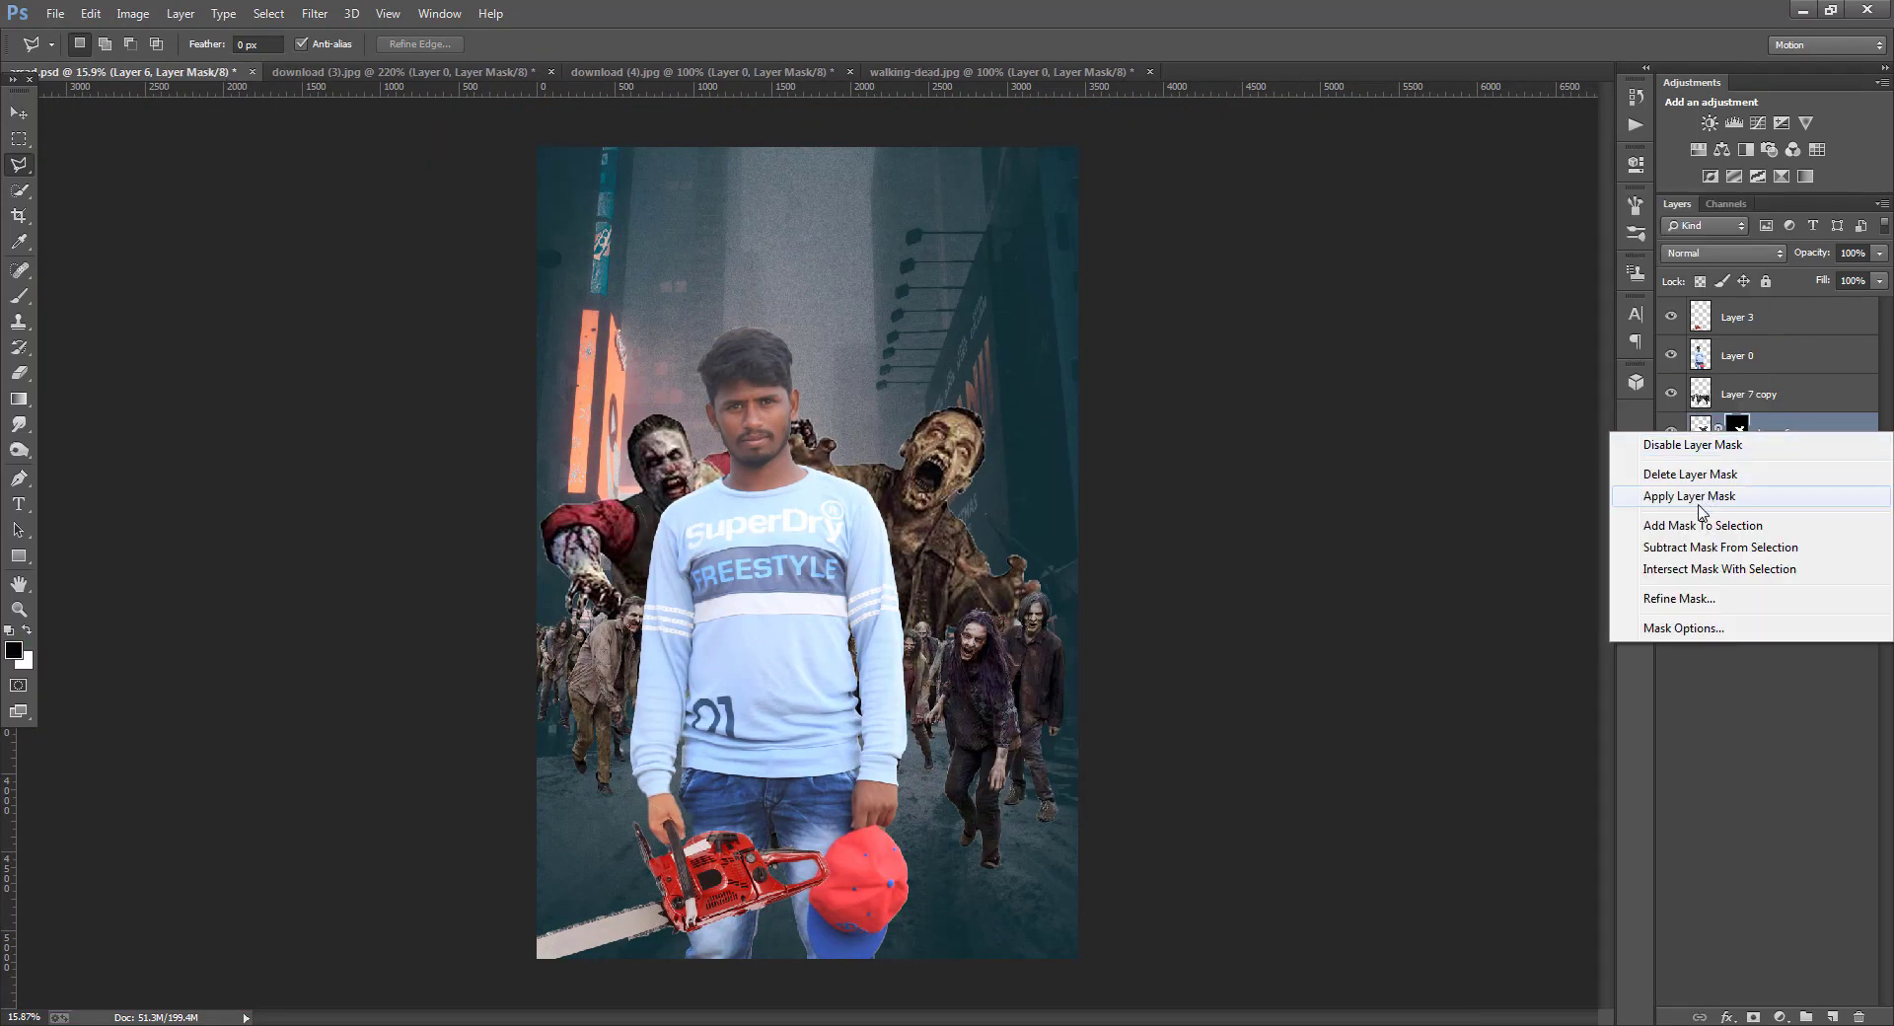
click(1702, 497)
right_click(1742, 473)
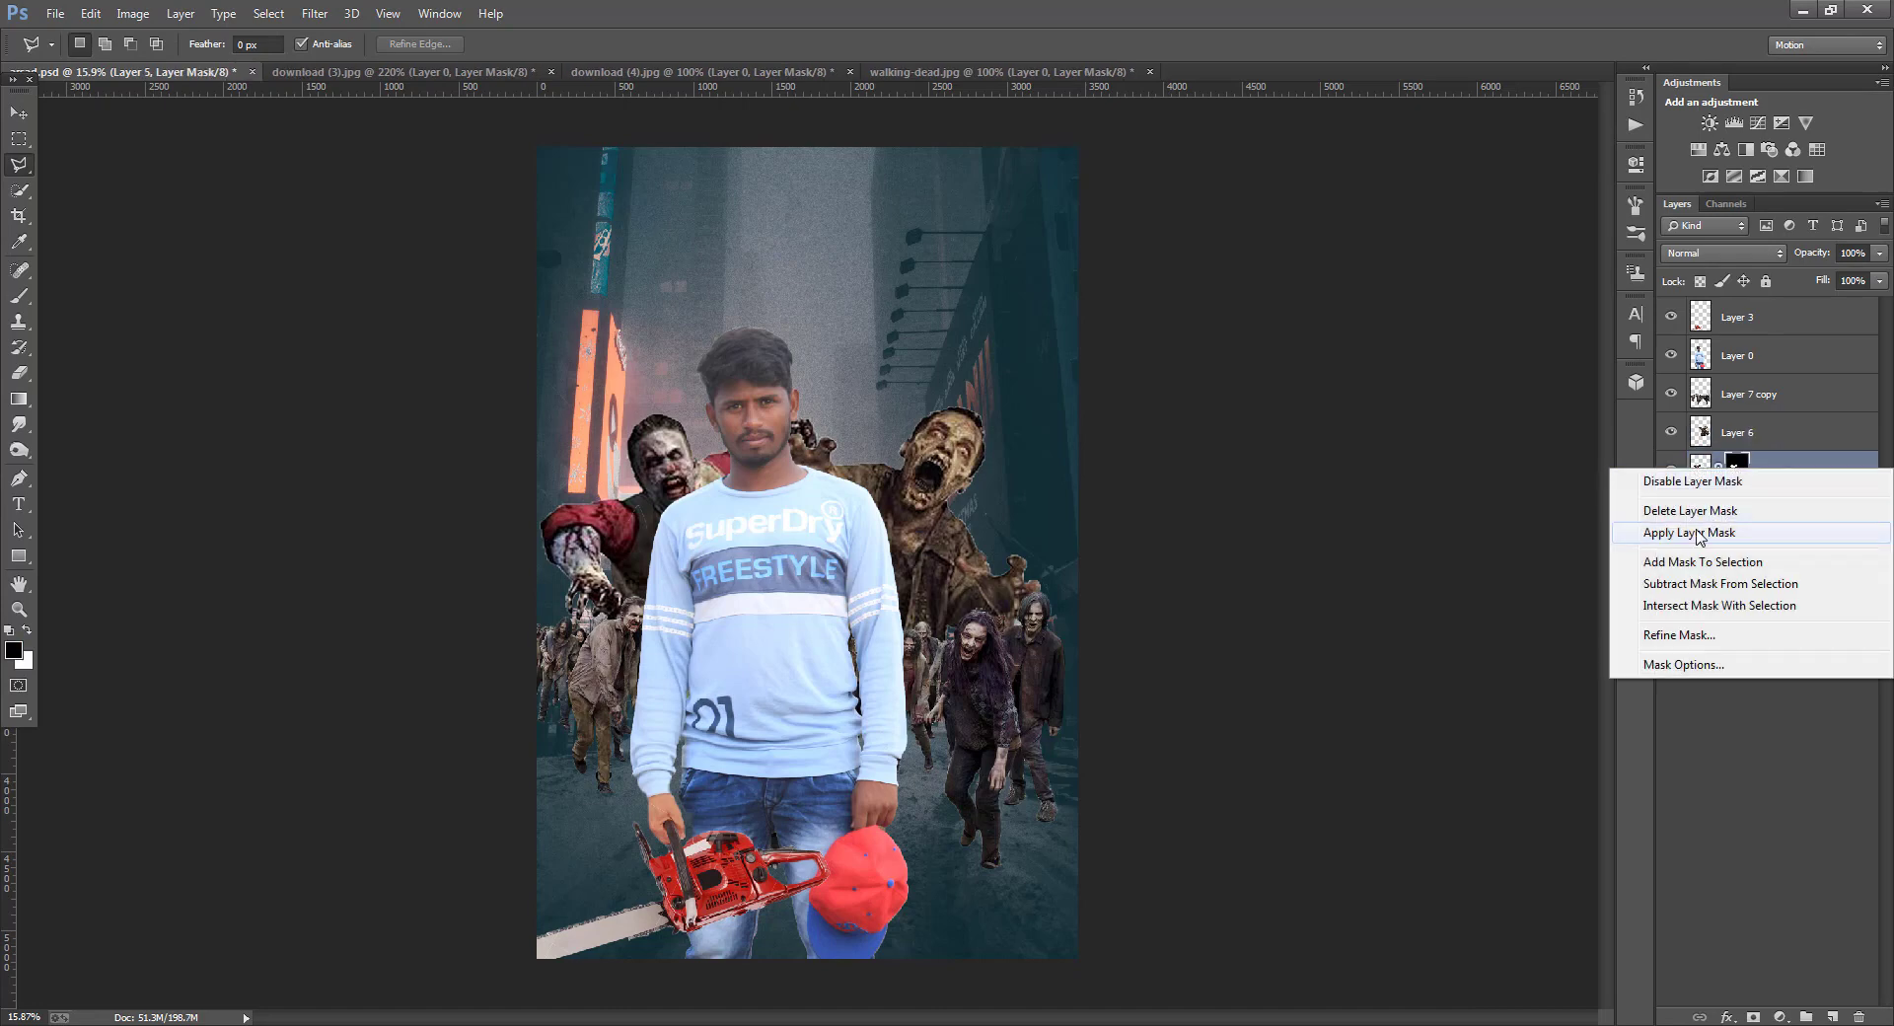
click(1692, 534)
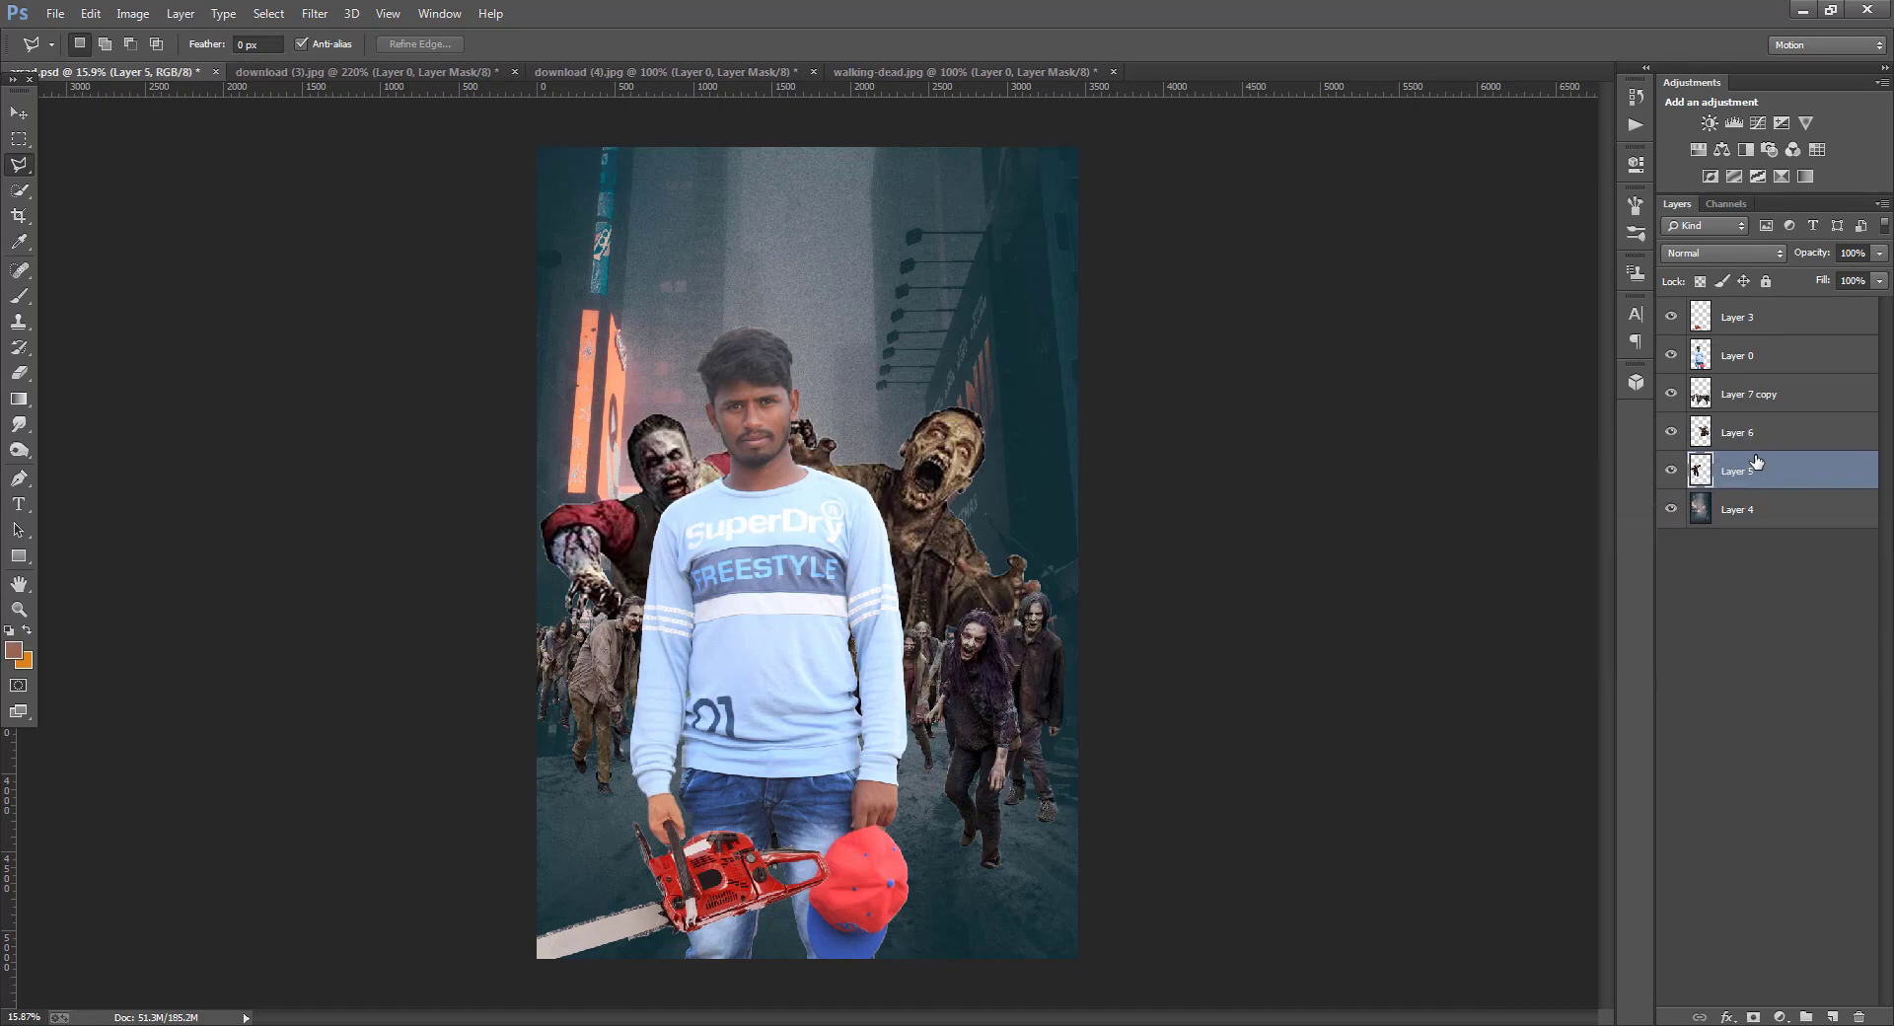
right_click(1757, 466)
click(1567, 714)
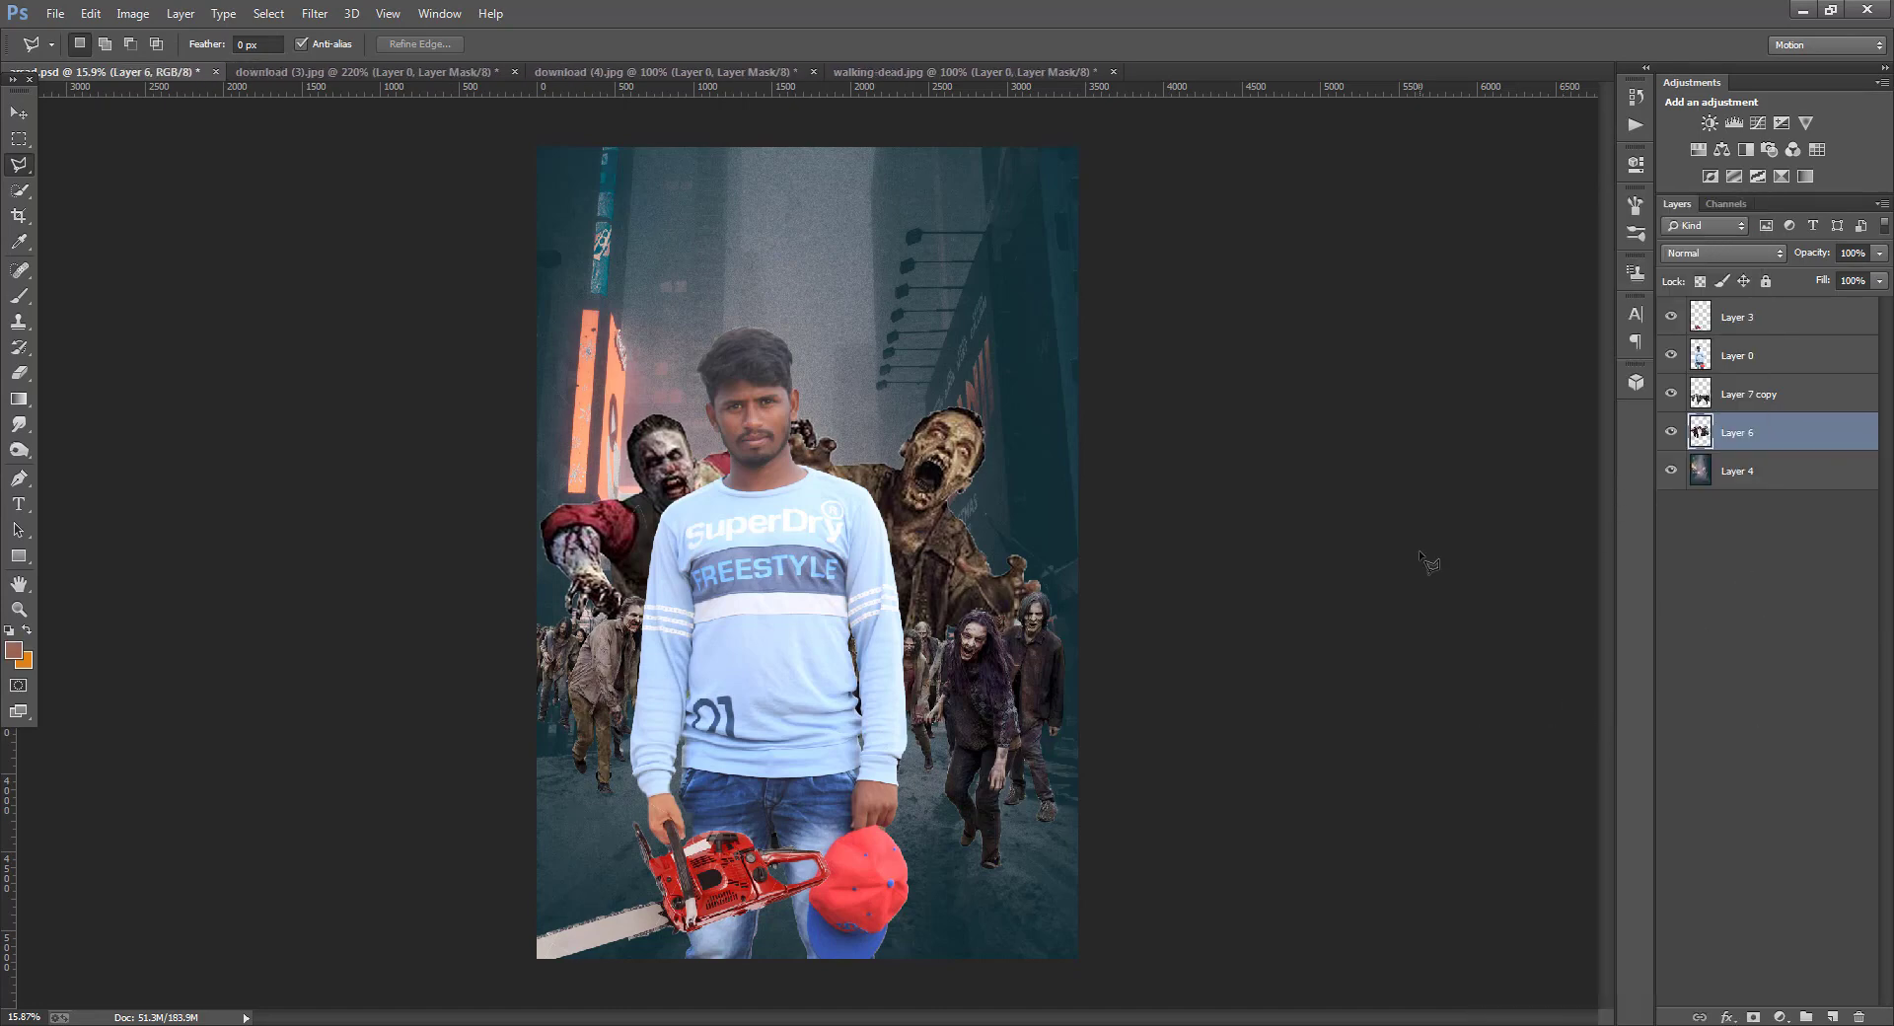
- Open the PNGPIX-COM-Zombie-Dog-PNG-Transparent-Image-500x590 picture
click(55, 13)
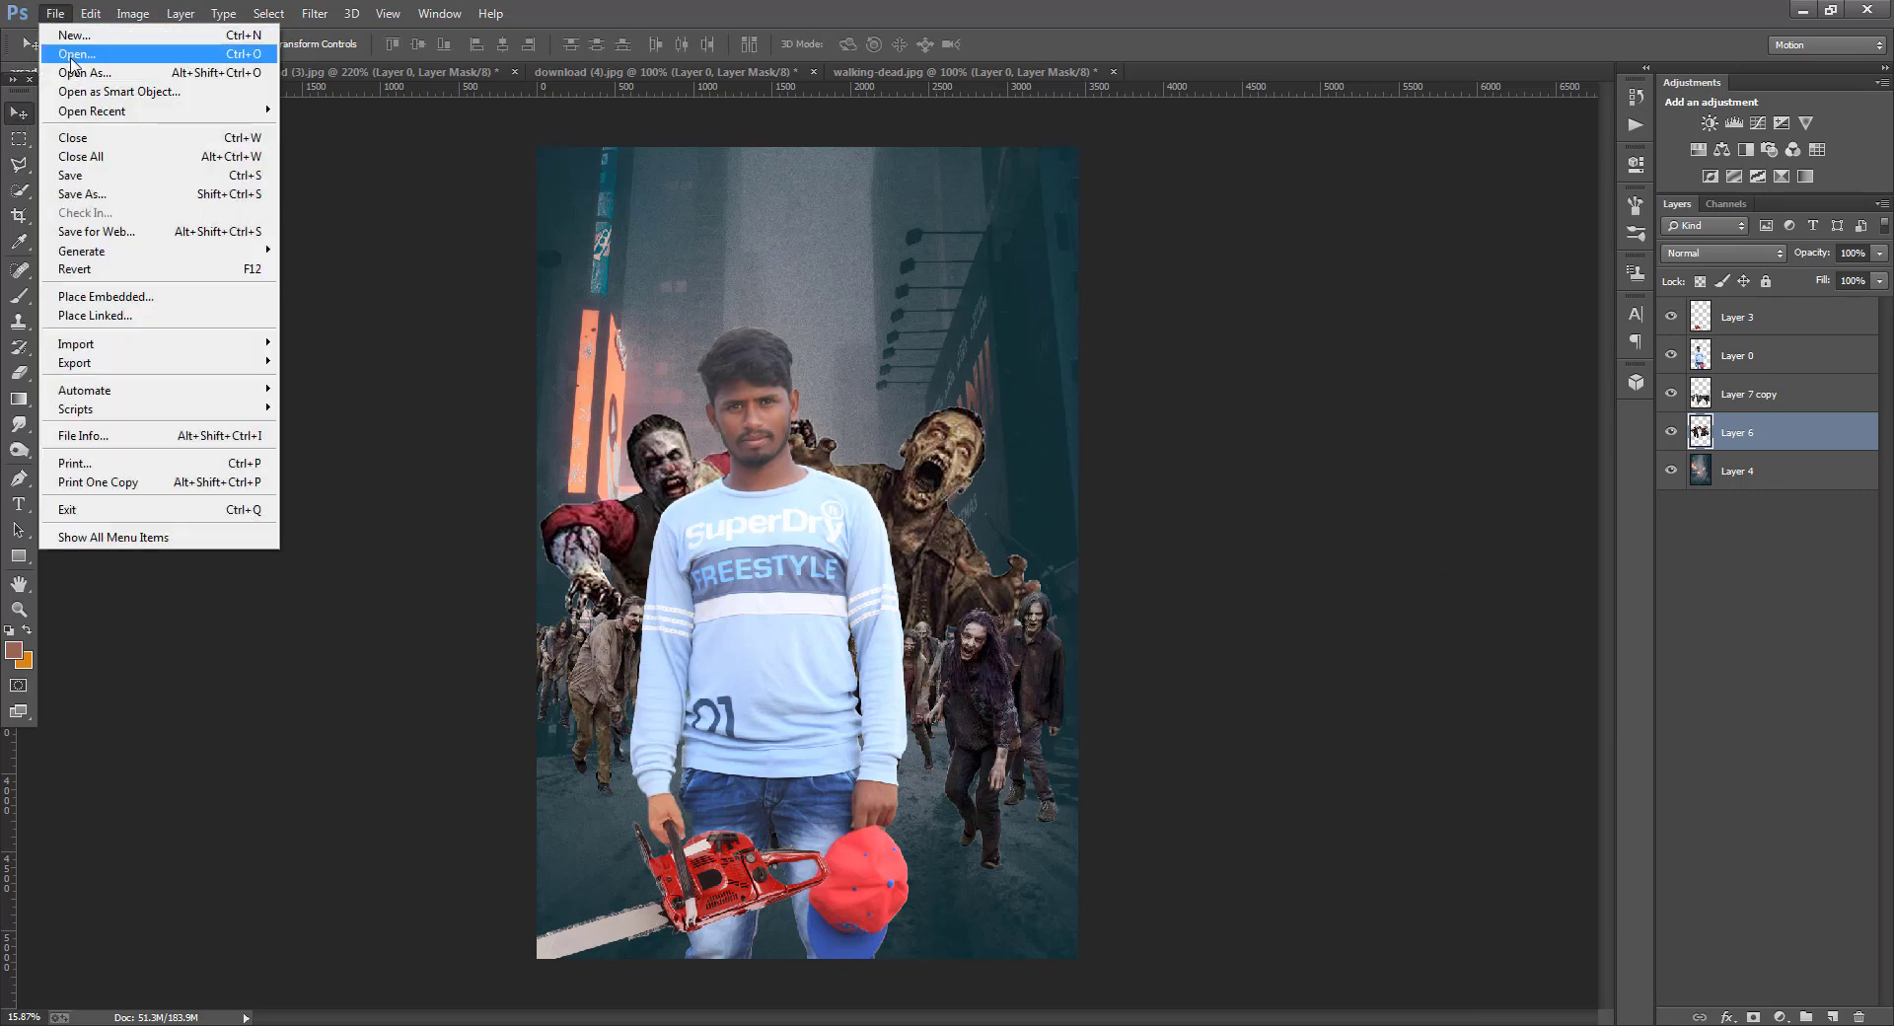
click(61, 46)
click(341, 167)
click(434, 173)
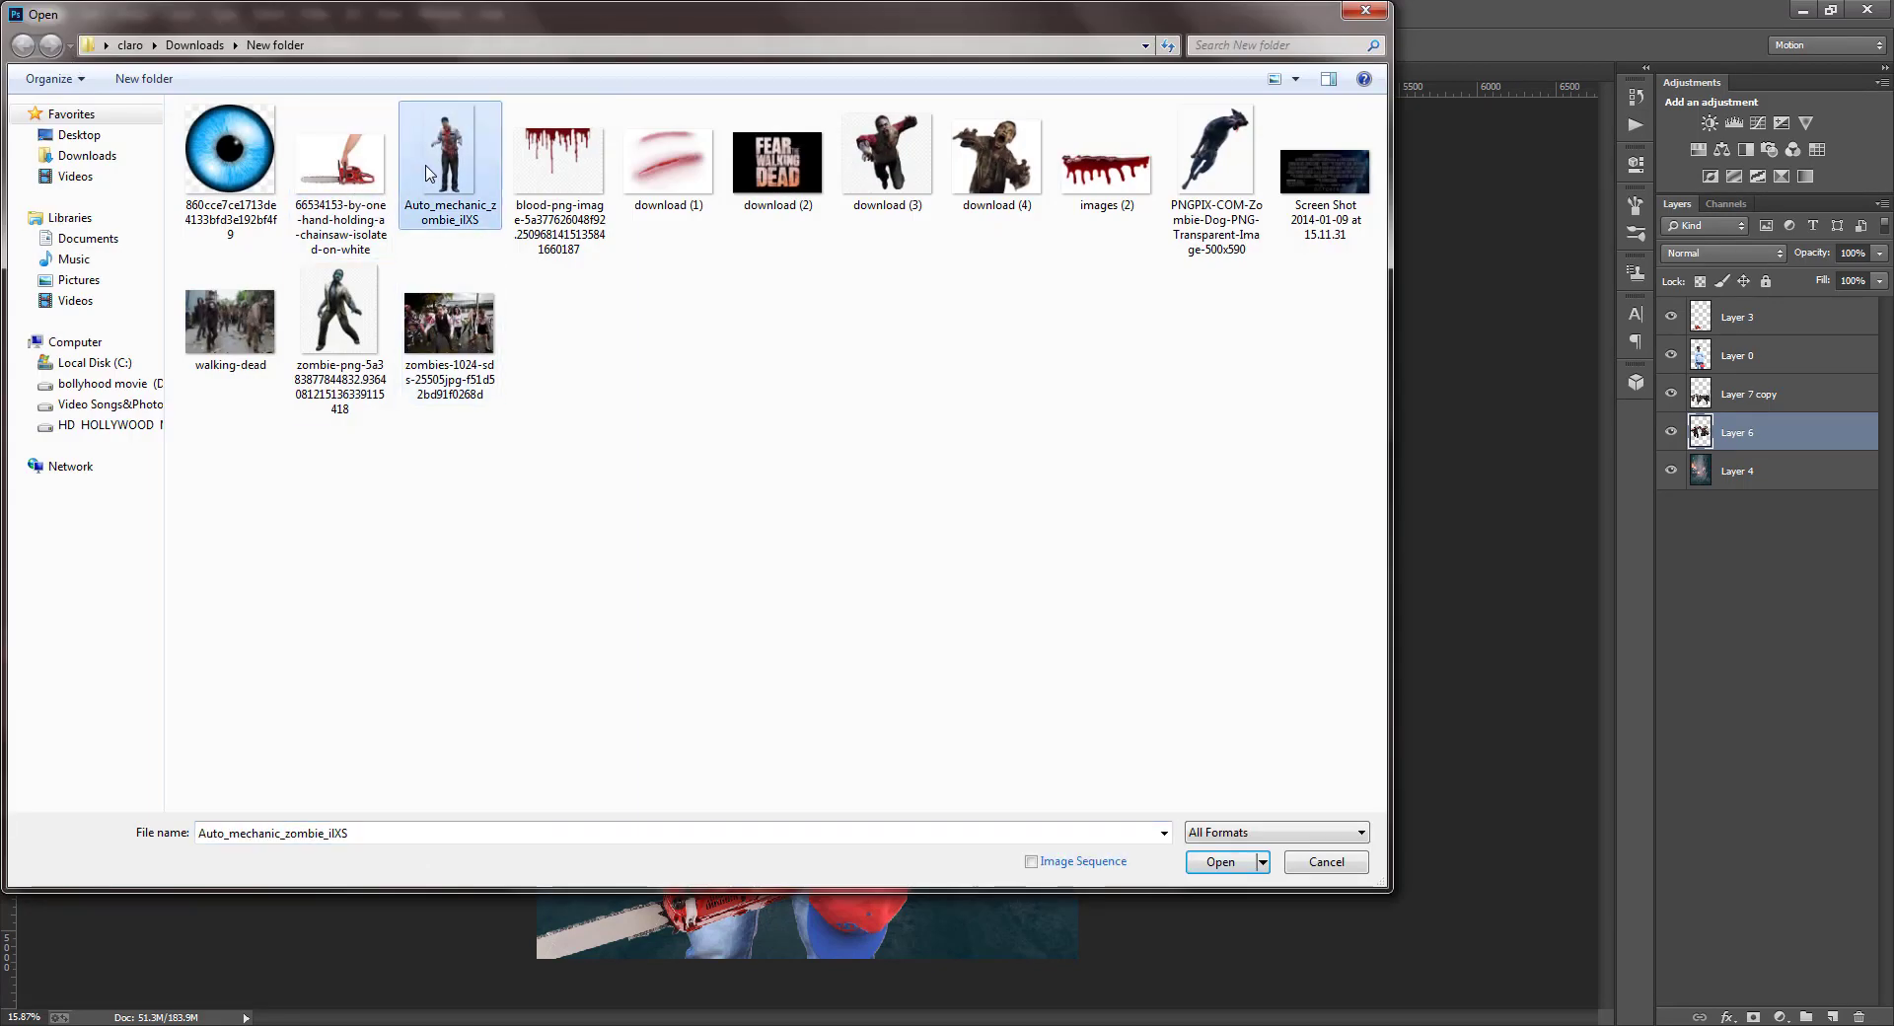
click(554, 173)
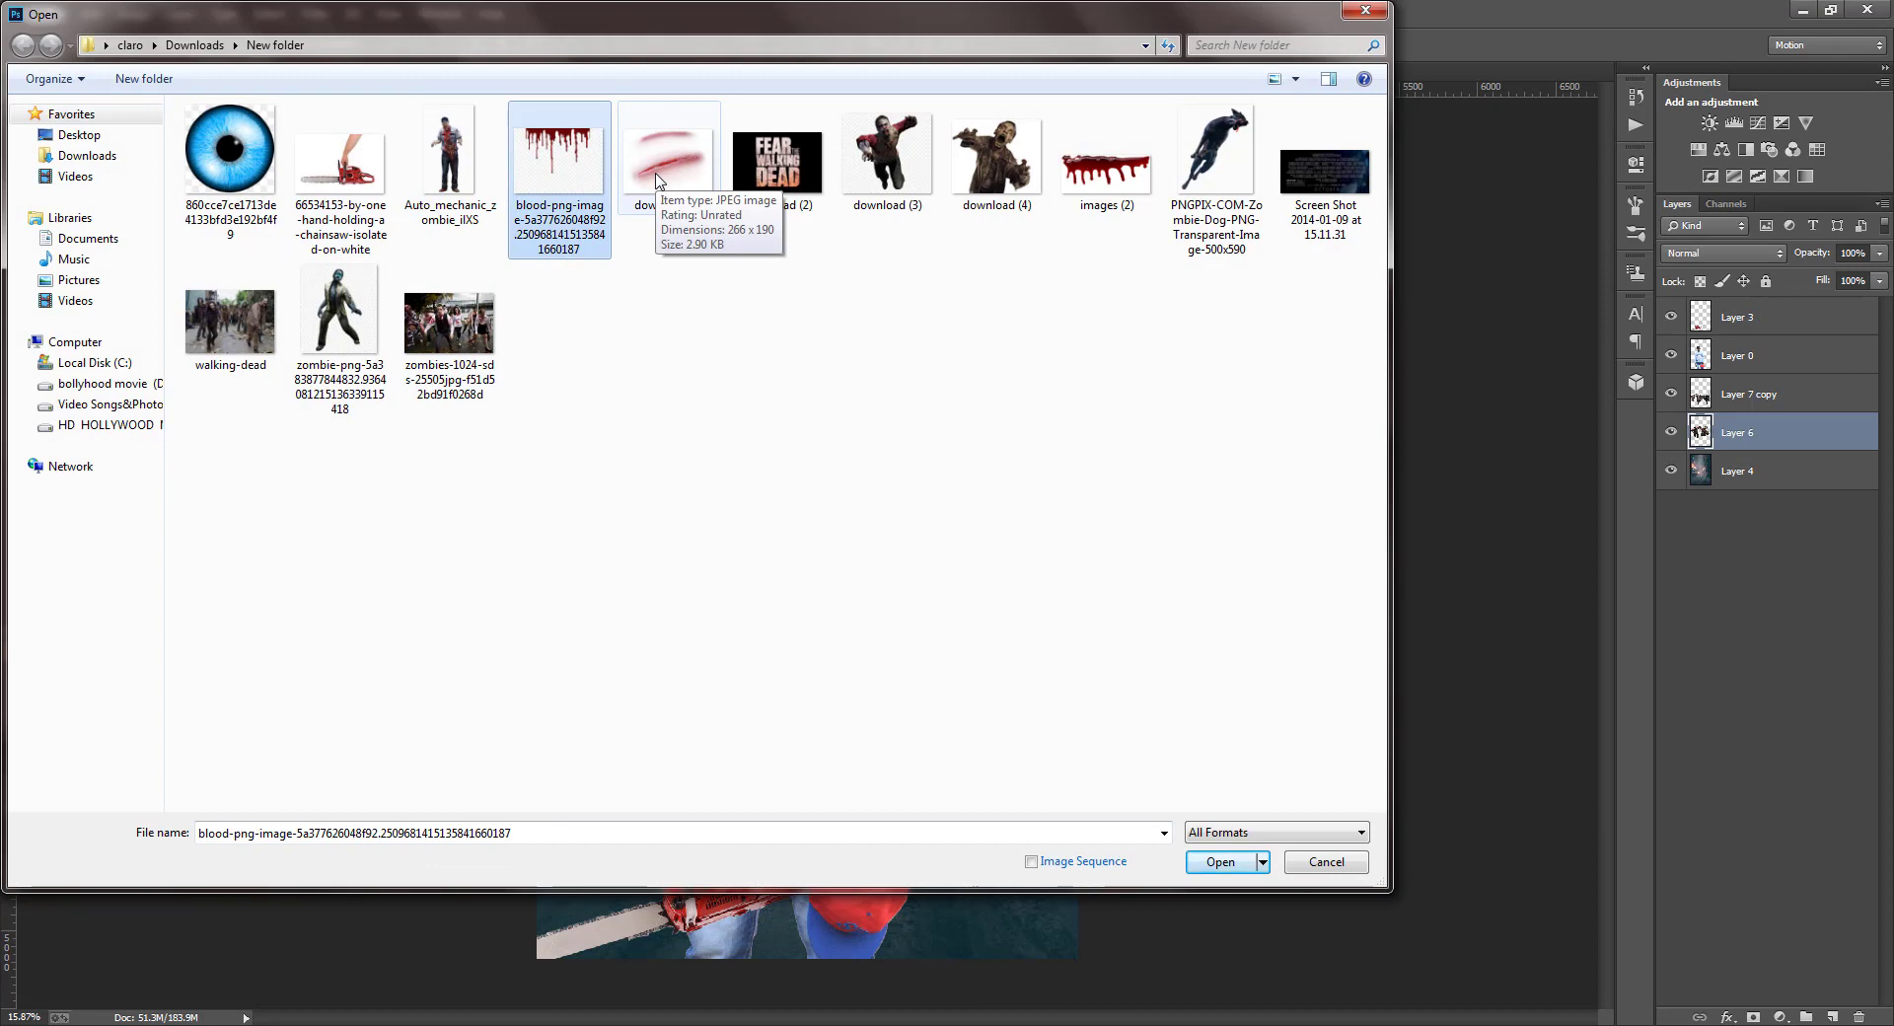
click(1216, 163)
click(1221, 862)
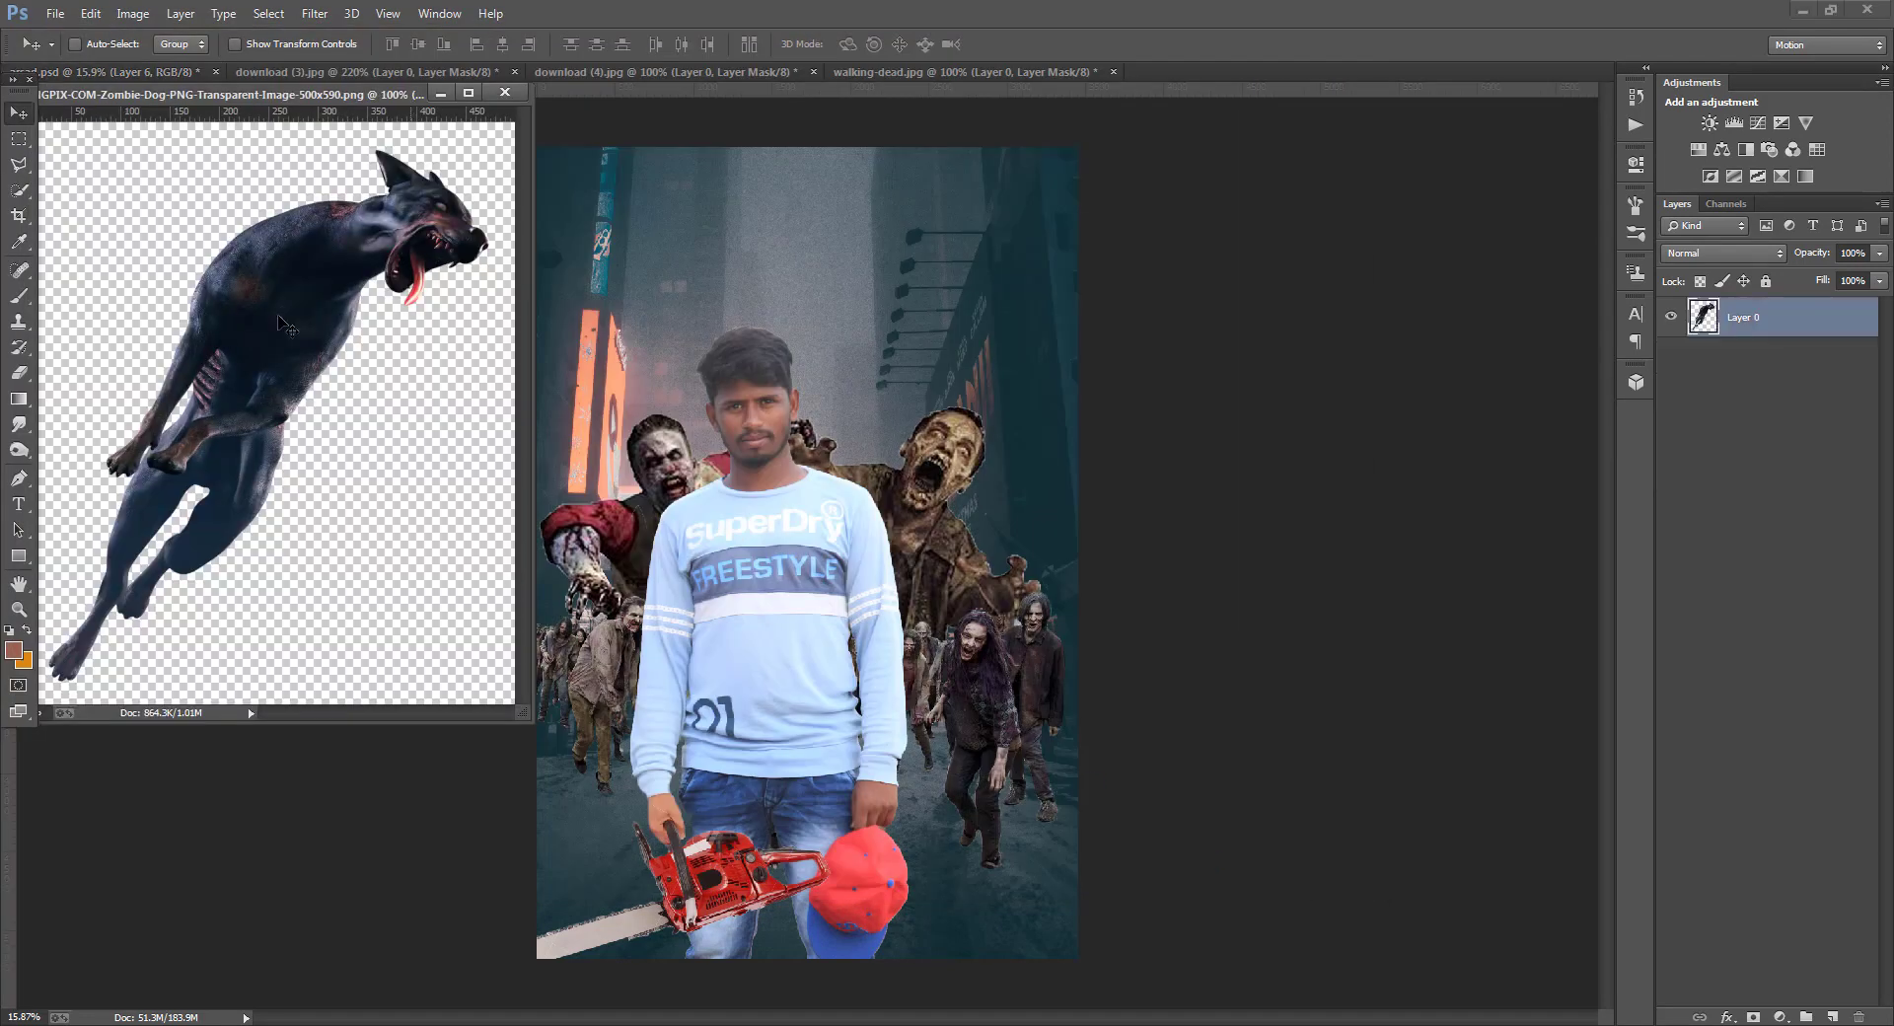
- Bring the zombie dog into the poster, scale it to about 205%, and place it at the left edge above the red-sleeved zombie
drag(222, 301, 559, 499)
click(505, 93)
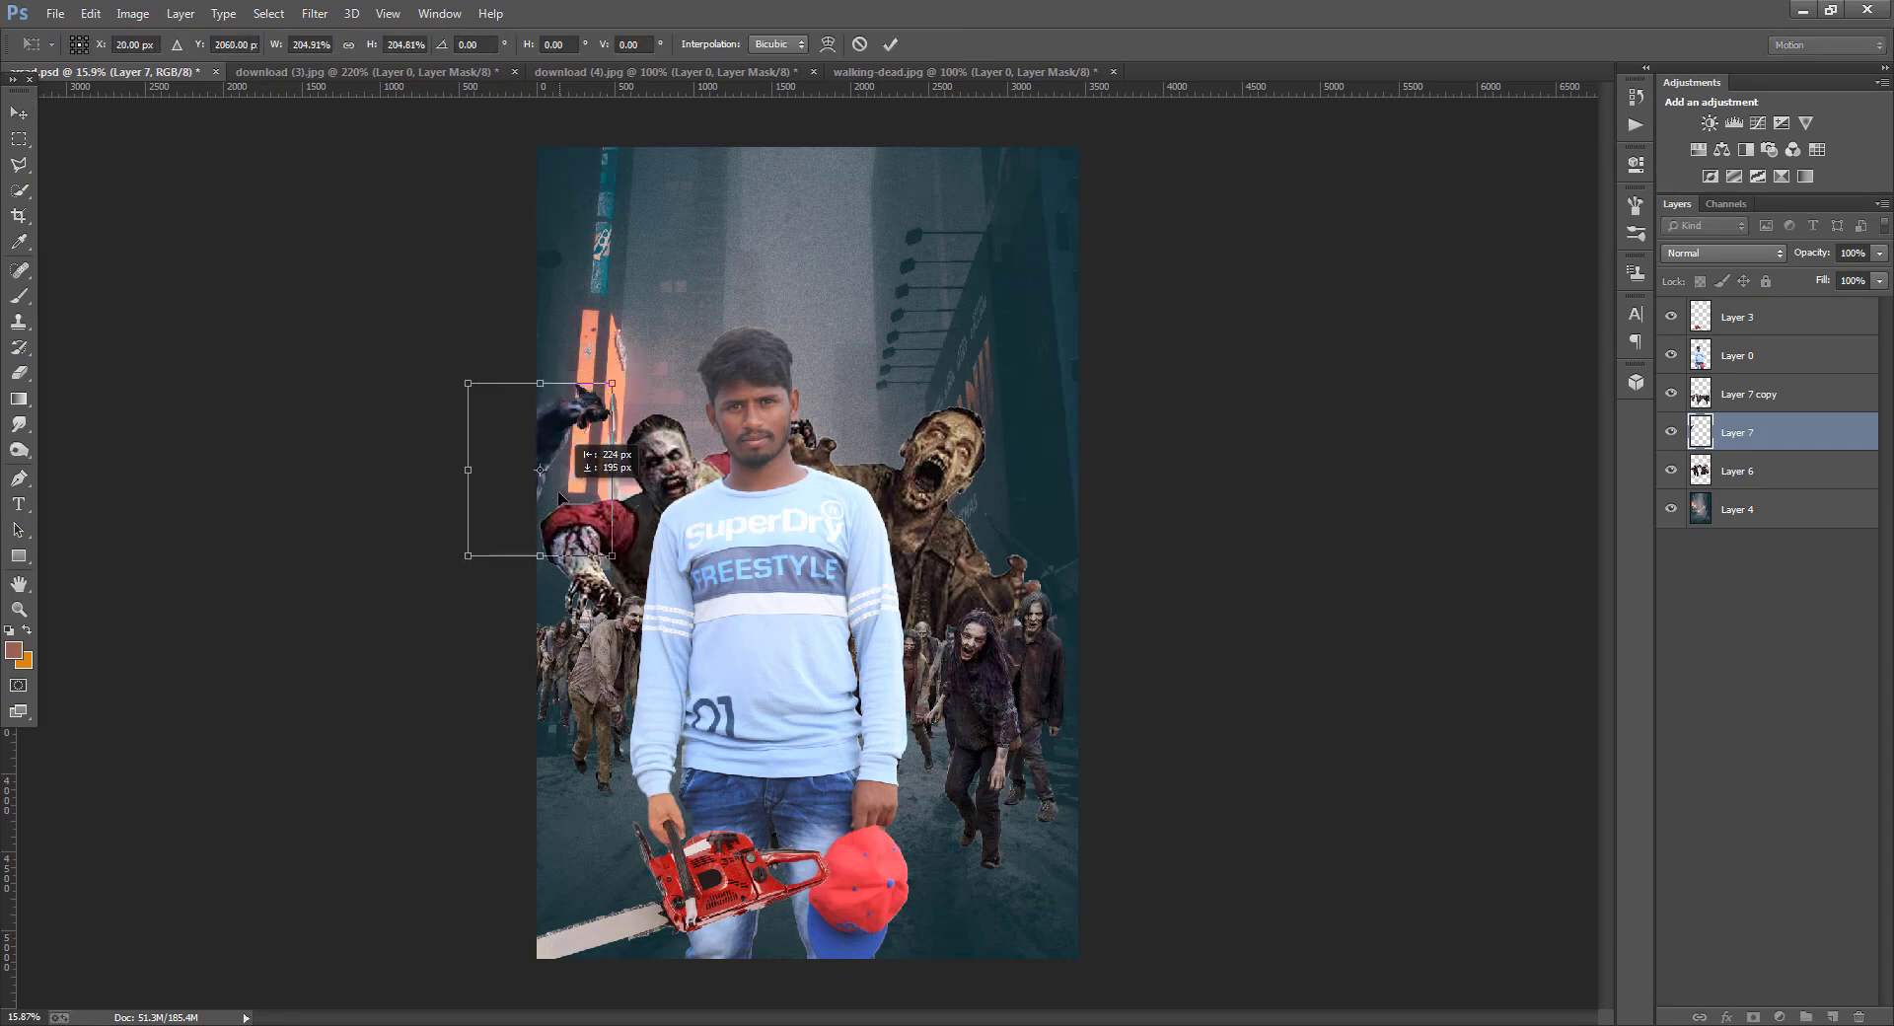
click(19, 98)
click(838, 376)
- Duplicate the zombie dog to the poster's right edge and flip the copy horizontally so it faces the man
drag(583, 429, 1079, 540)
key(ctrl+t)
right_click(1056, 399)
click(1100, 697)
click(18, 112)
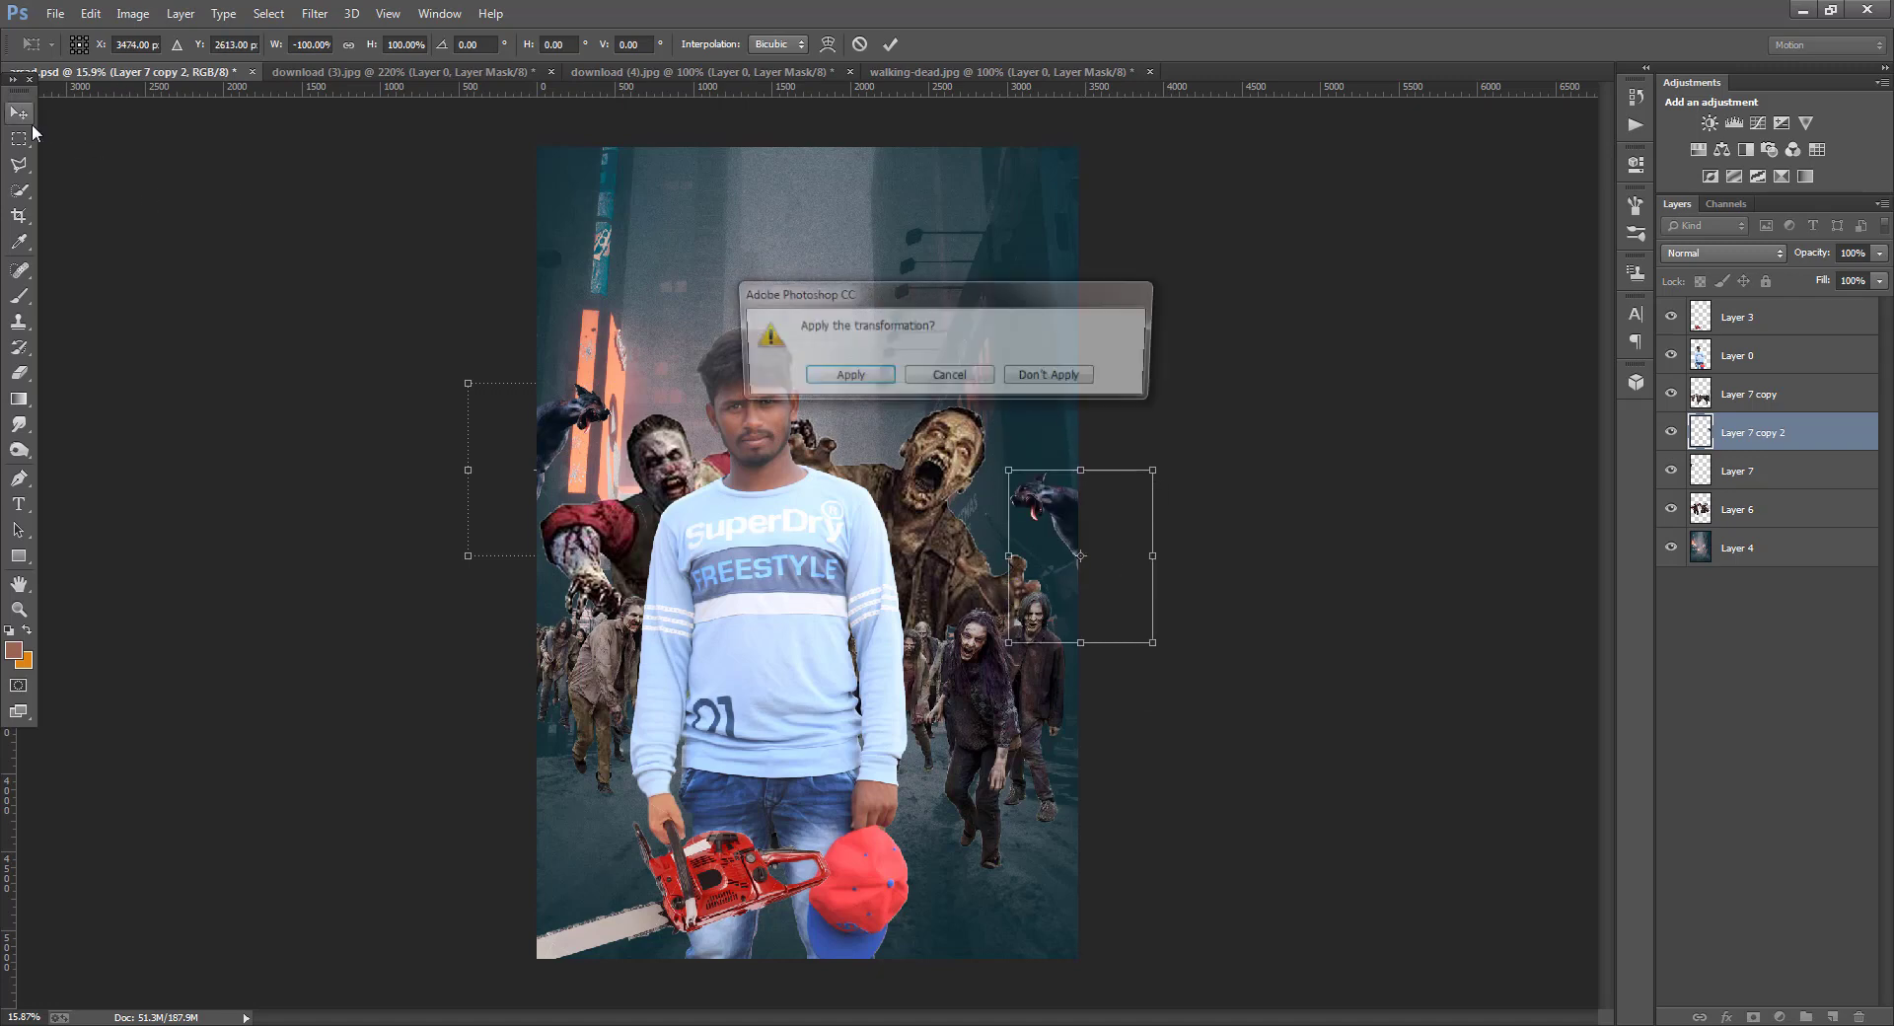
click(845, 377)
- Open the blue eye image 860cce7ce1713de4133bfd3e192bf4f9
click(56, 13)
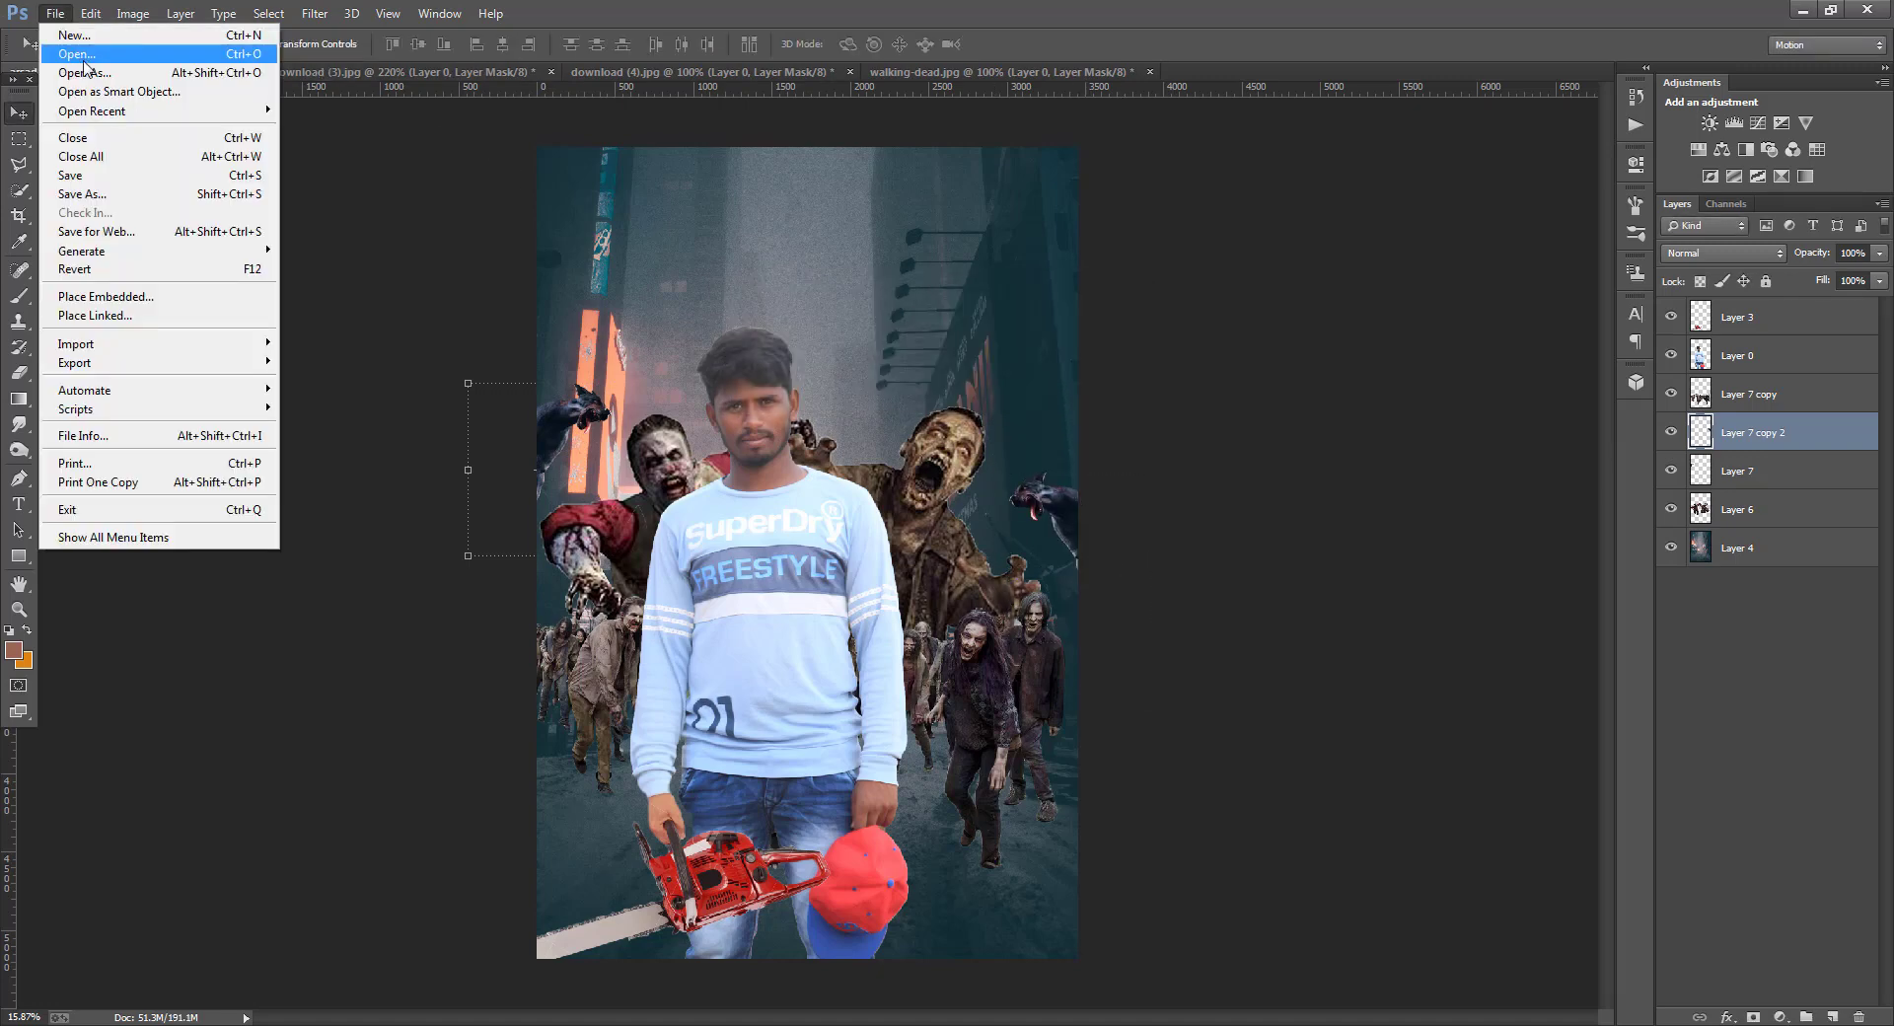
click(84, 57)
click(668, 158)
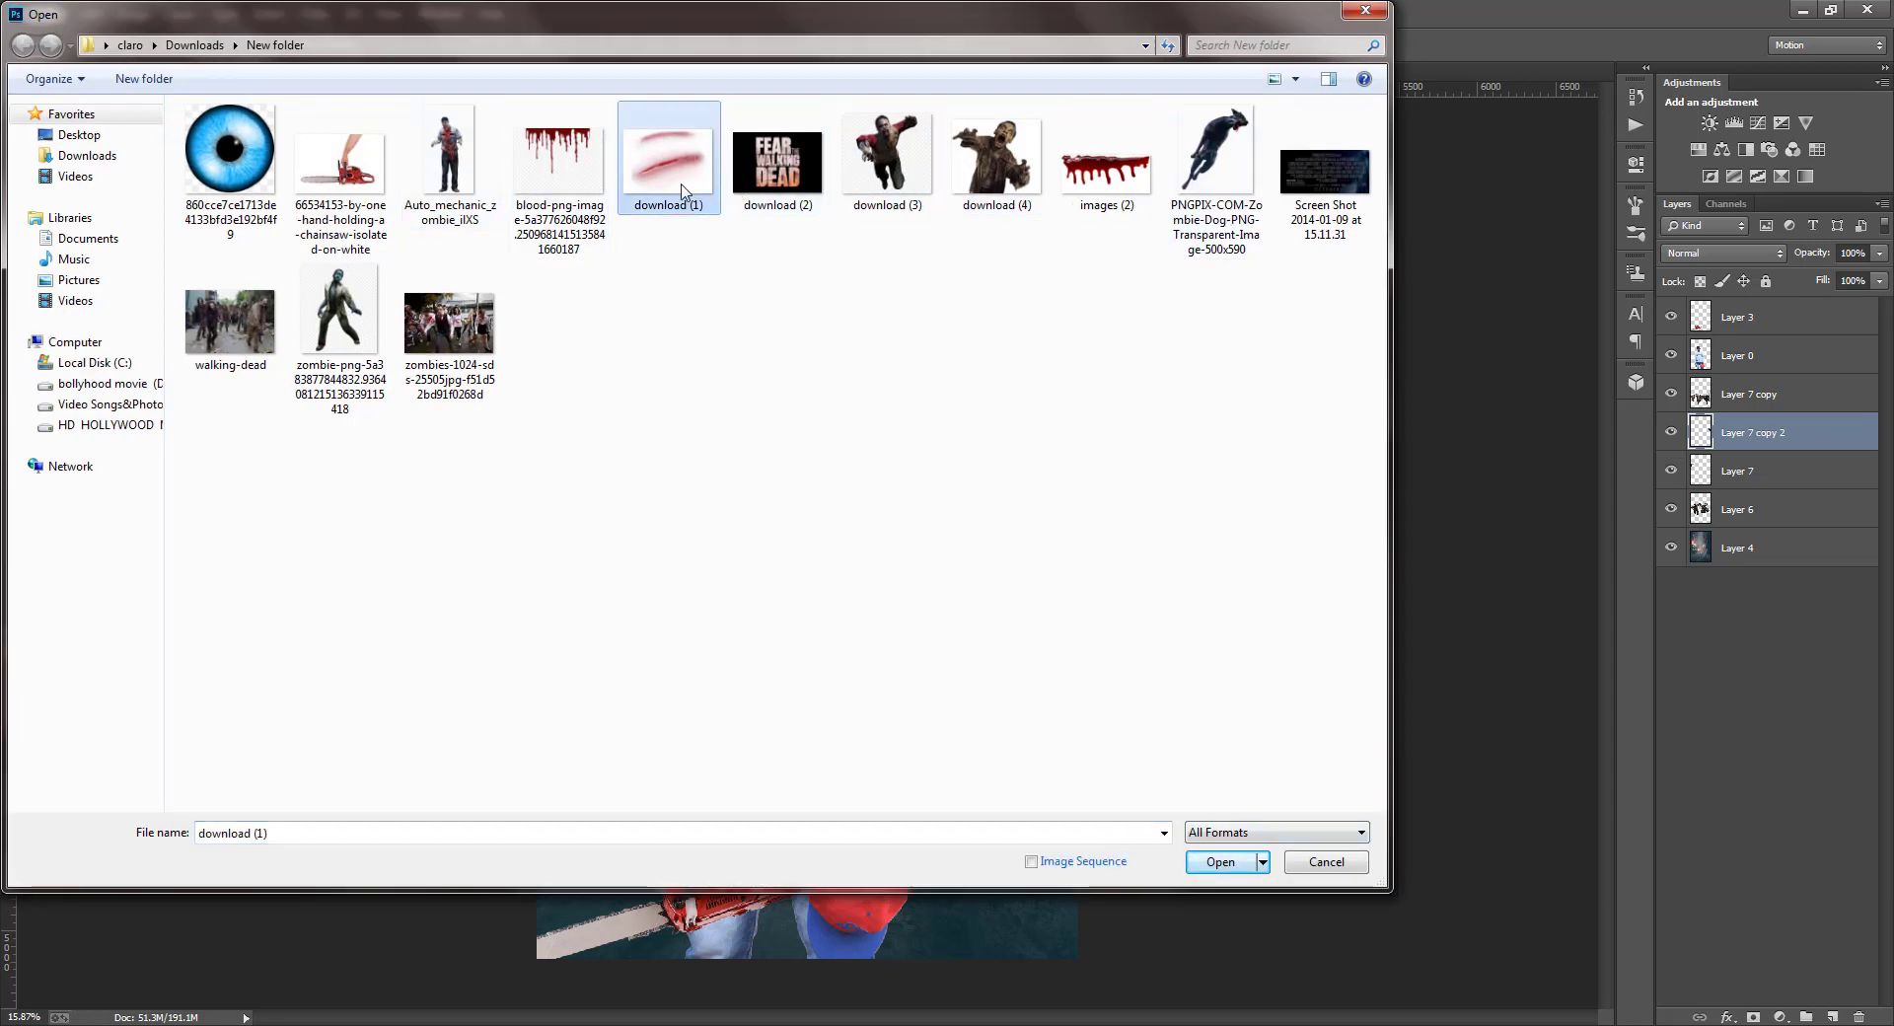
click(466, 166)
click(341, 162)
click(231, 150)
click(1219, 862)
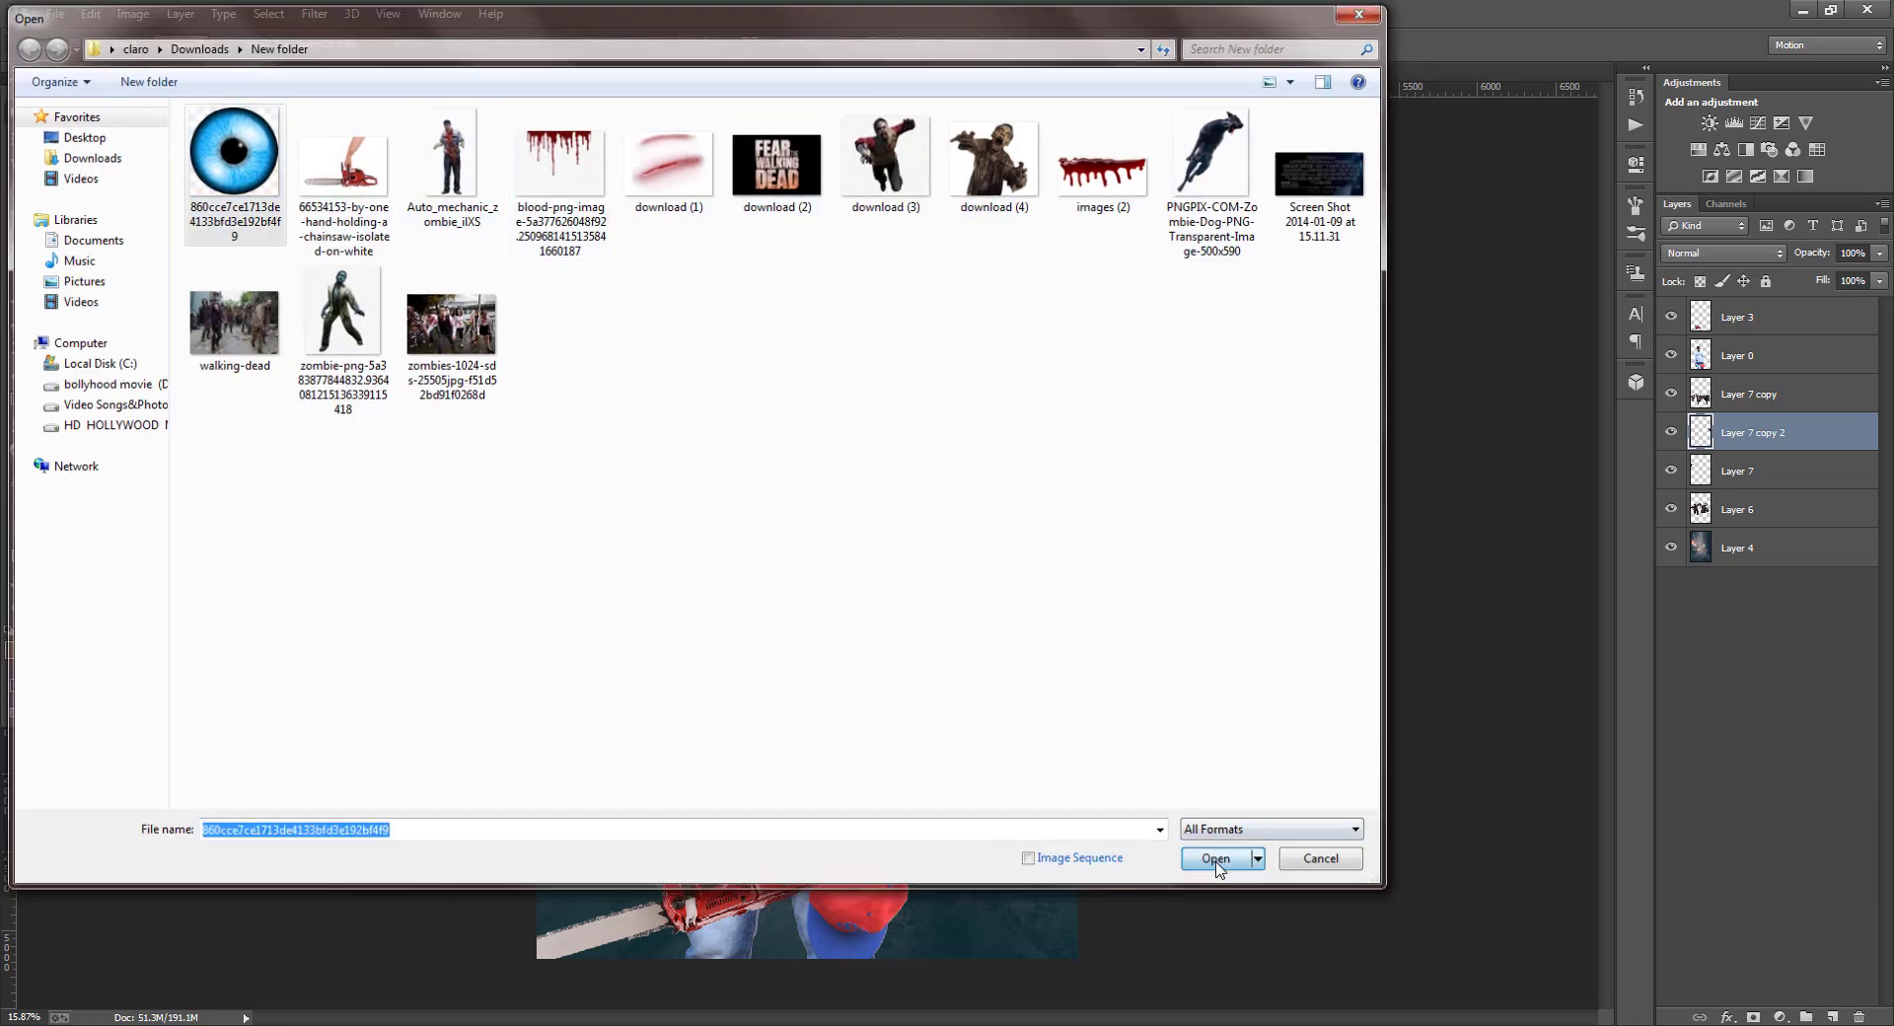
- Select the round blue iris with the Quick Selection tool and move it into the zombie poster
click(217, 257)
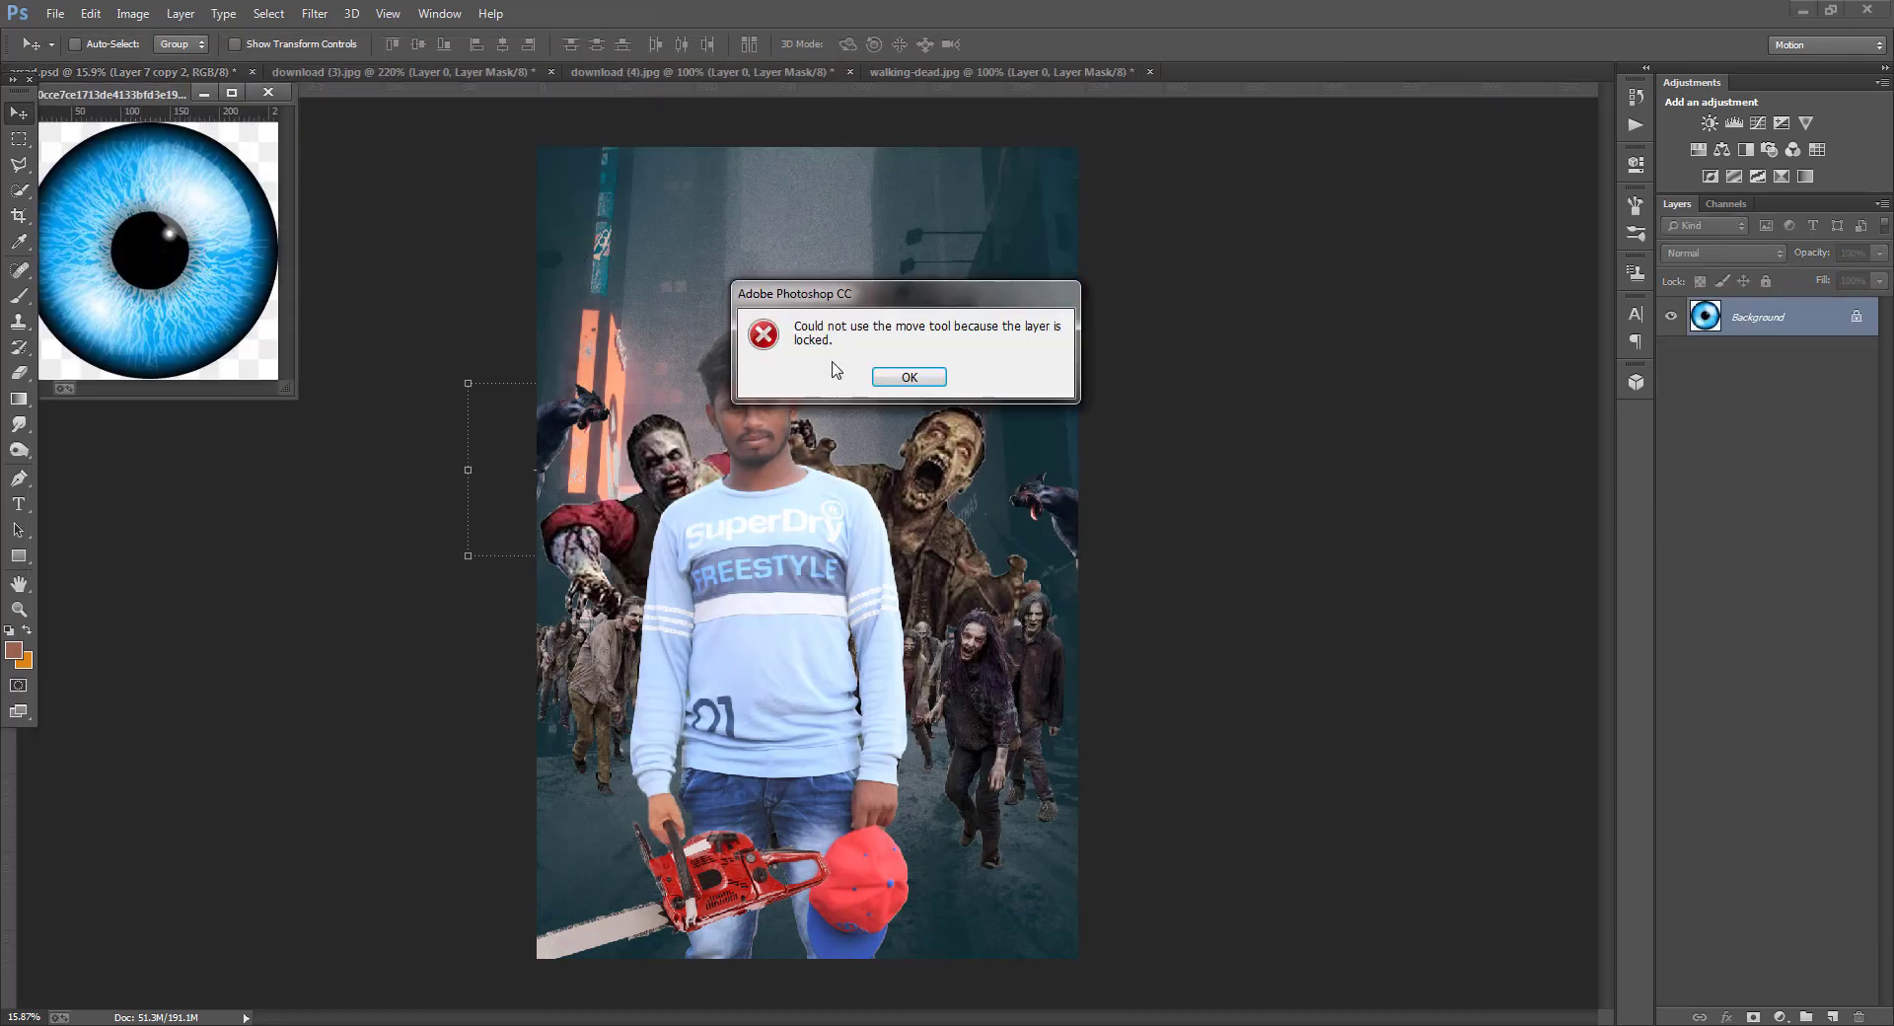
click(909, 378)
mouse_move(142, 86)
mouse_down()
mouse_move(286, 96)
mouse_move(285, 79)
mouse_up()
click(19, 190)
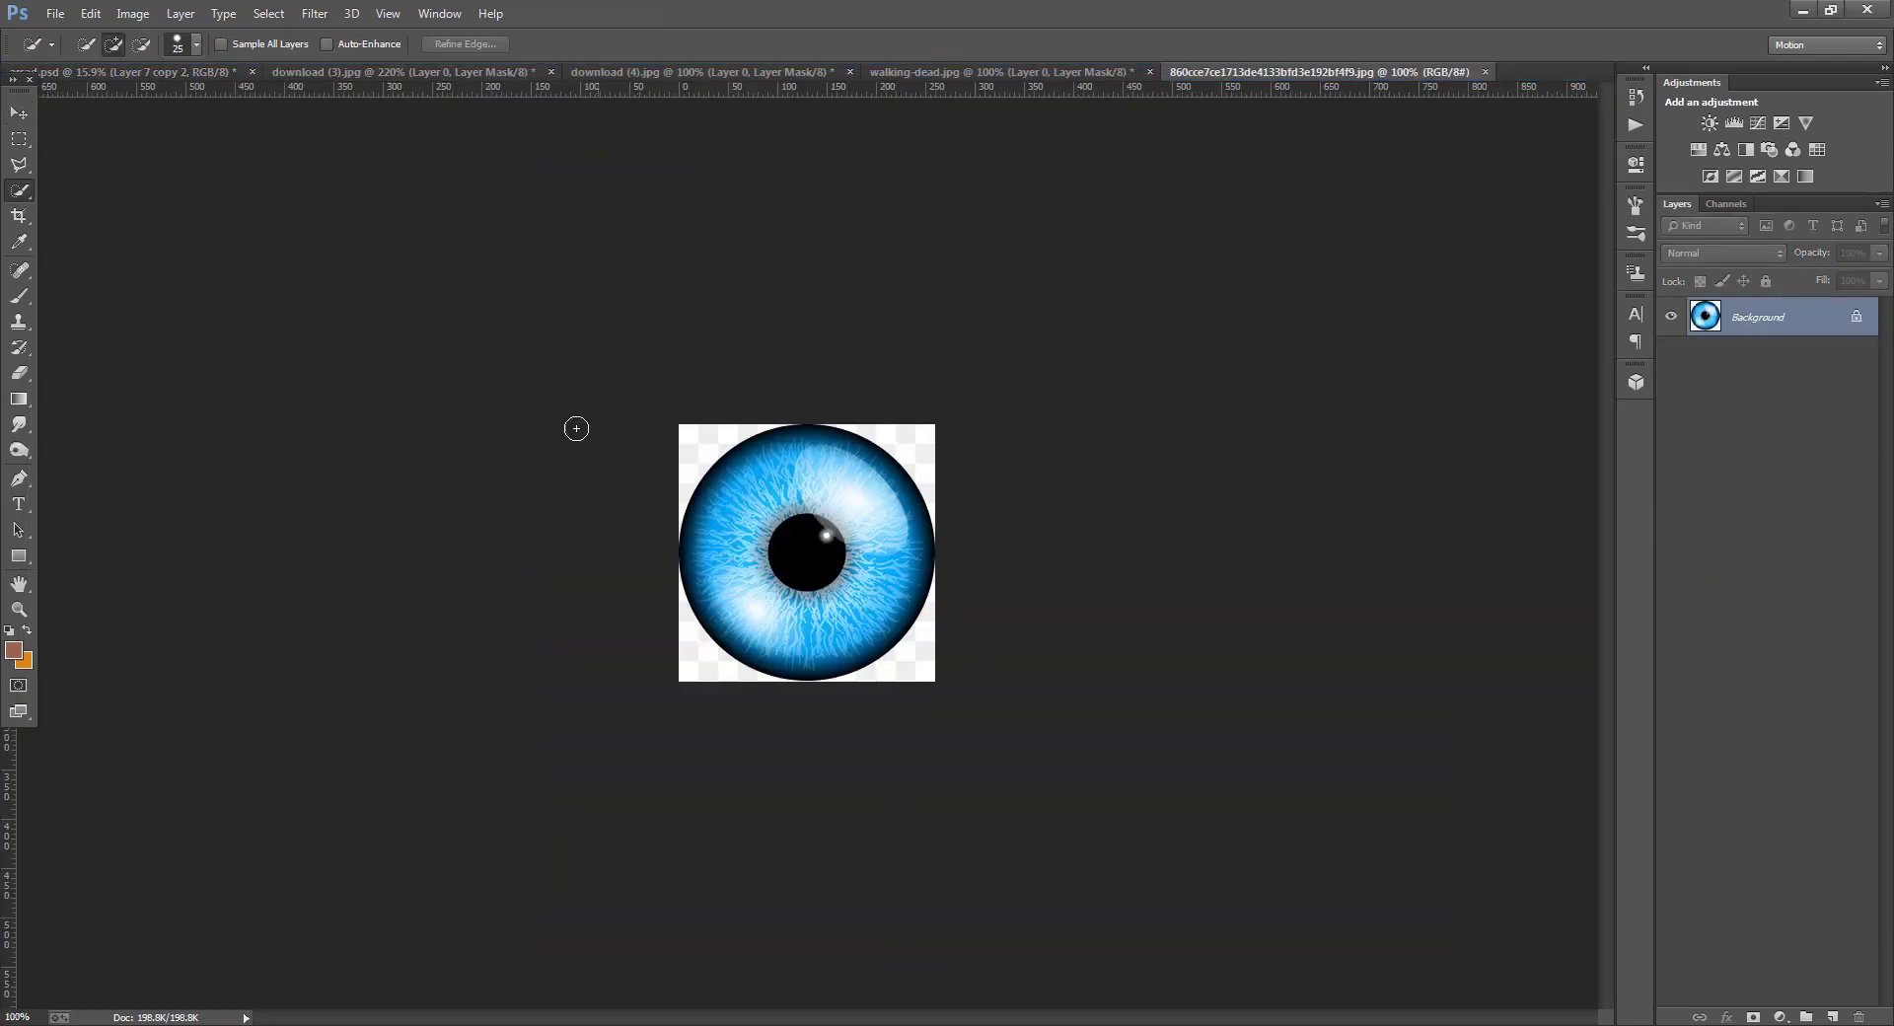
drag(796, 481, 806, 604)
mouse_move(734, 543)
mouse_down()
mouse_move(728, 599)
mouse_move(814, 631)
mouse_move(881, 602)
mouse_move(888, 507)
mouse_up()
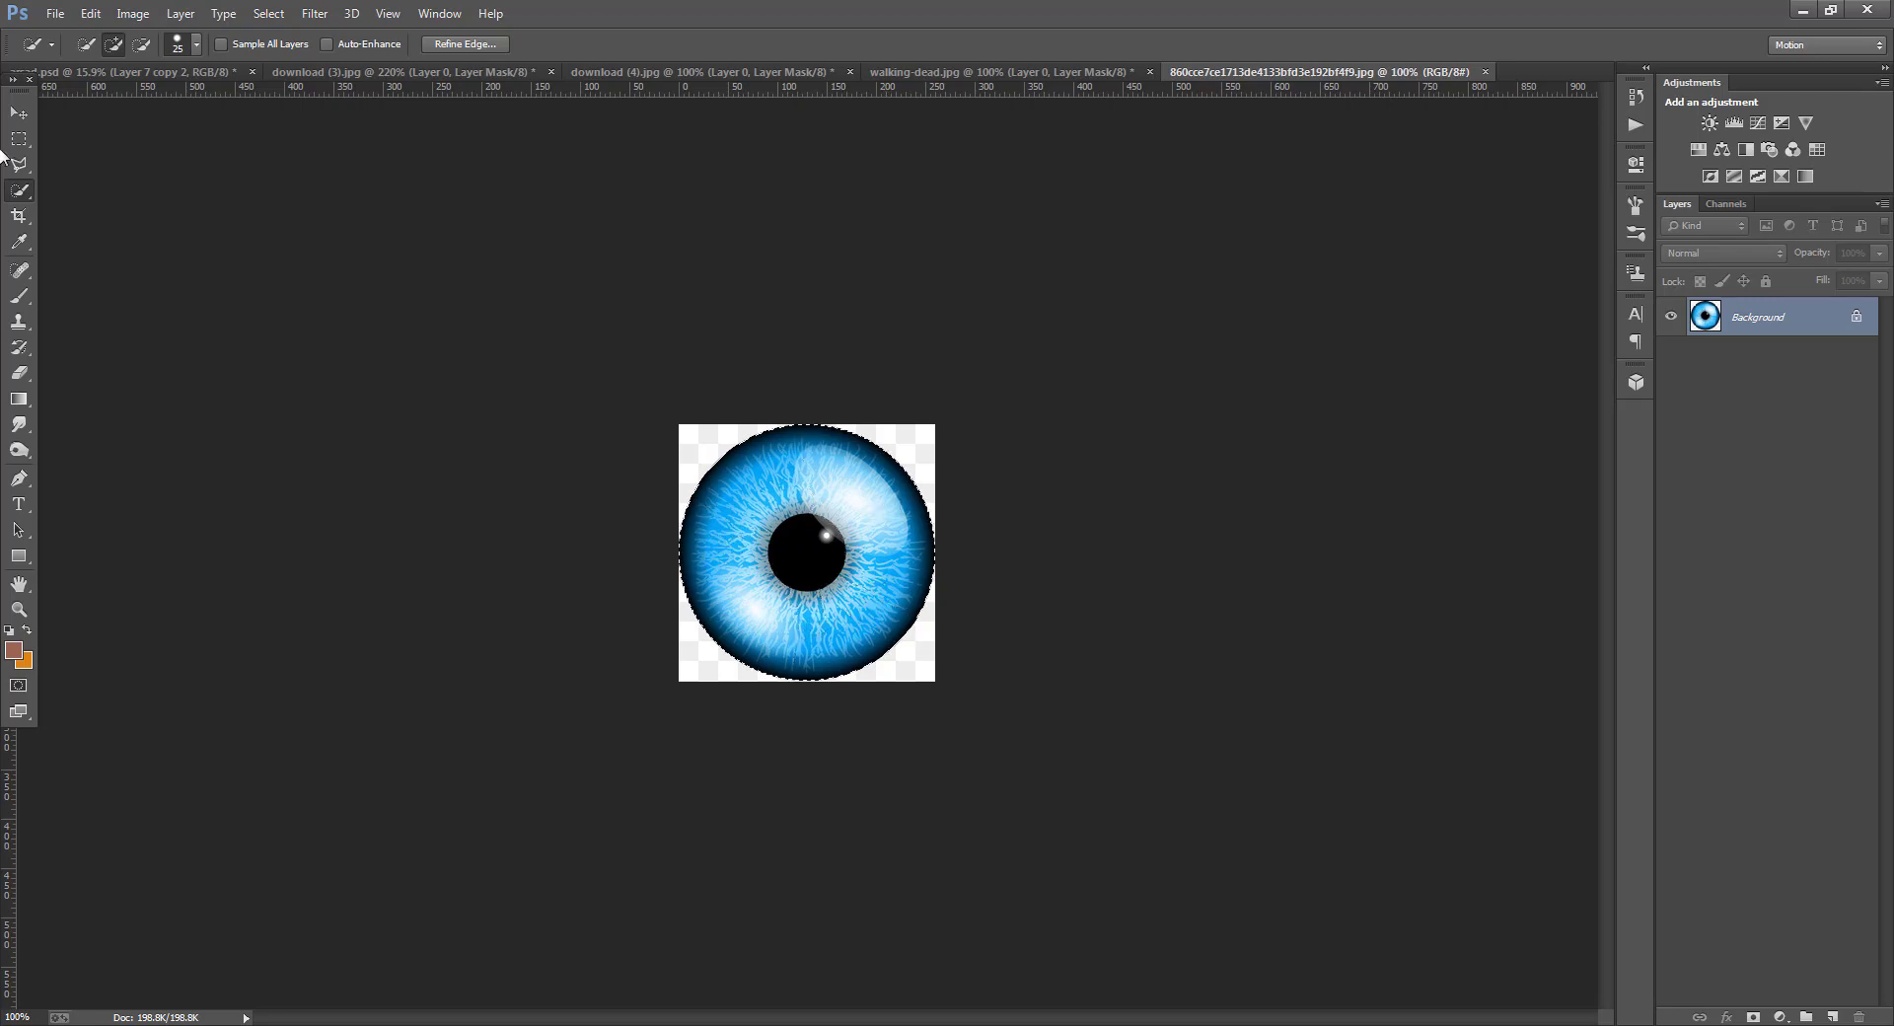
key(v)
drag(803, 562, 779, 460)
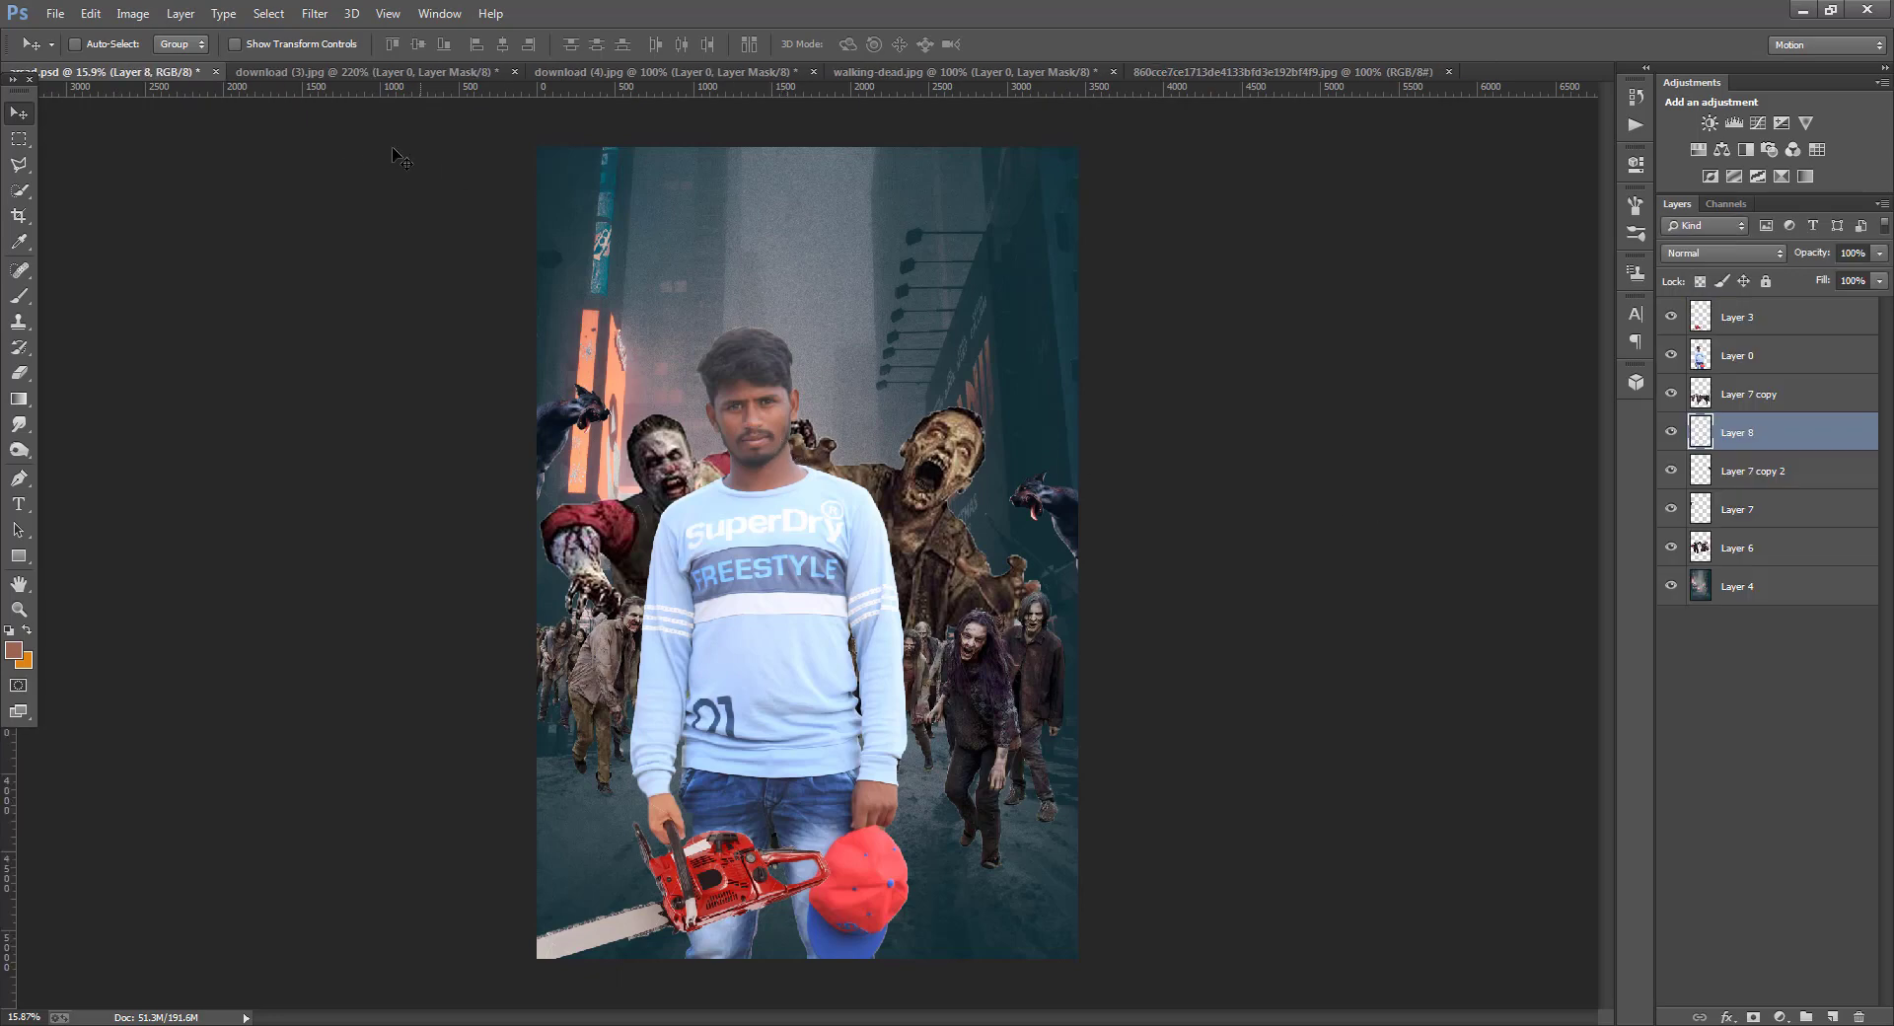
- Enlarge the iris over the man's face to about 217% by 168% and place Layer 8 above Layer 0
click(326, 46)
drag(767, 387, 813, 359)
click(19, 112)
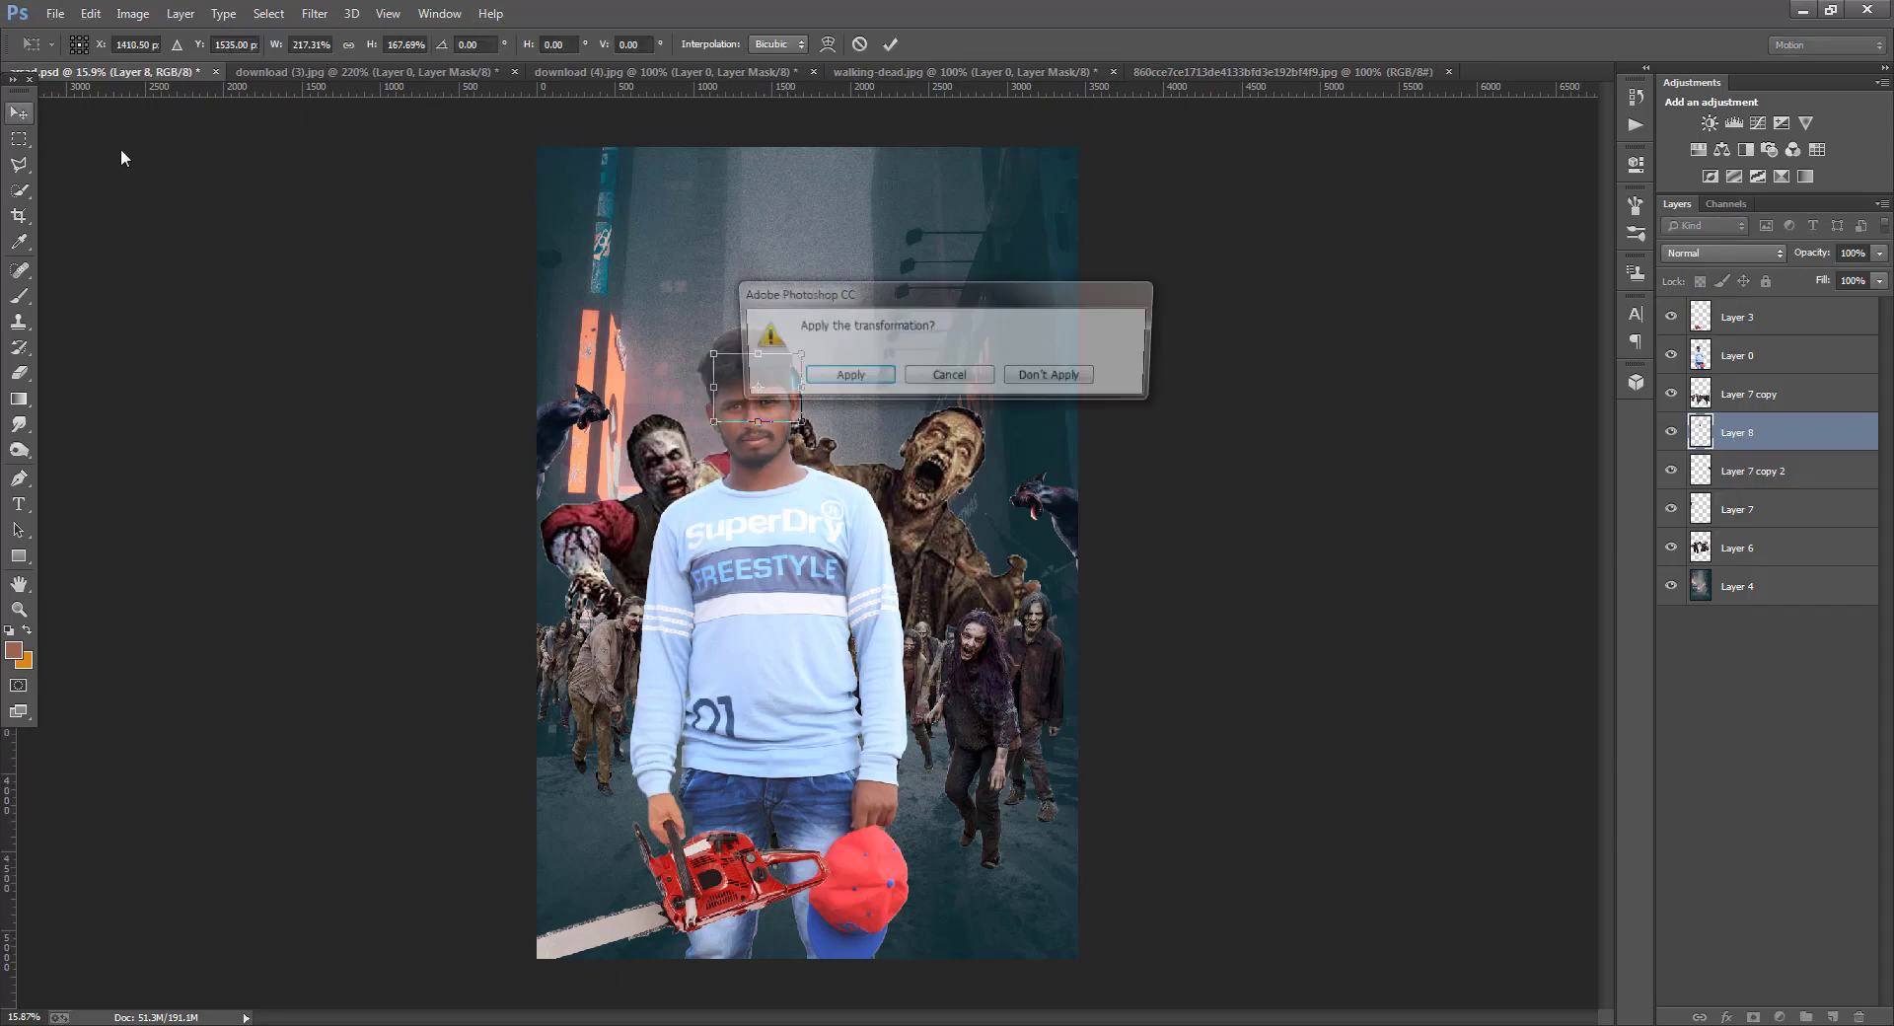
click(866, 376)
drag(1747, 358, 1756, 349)
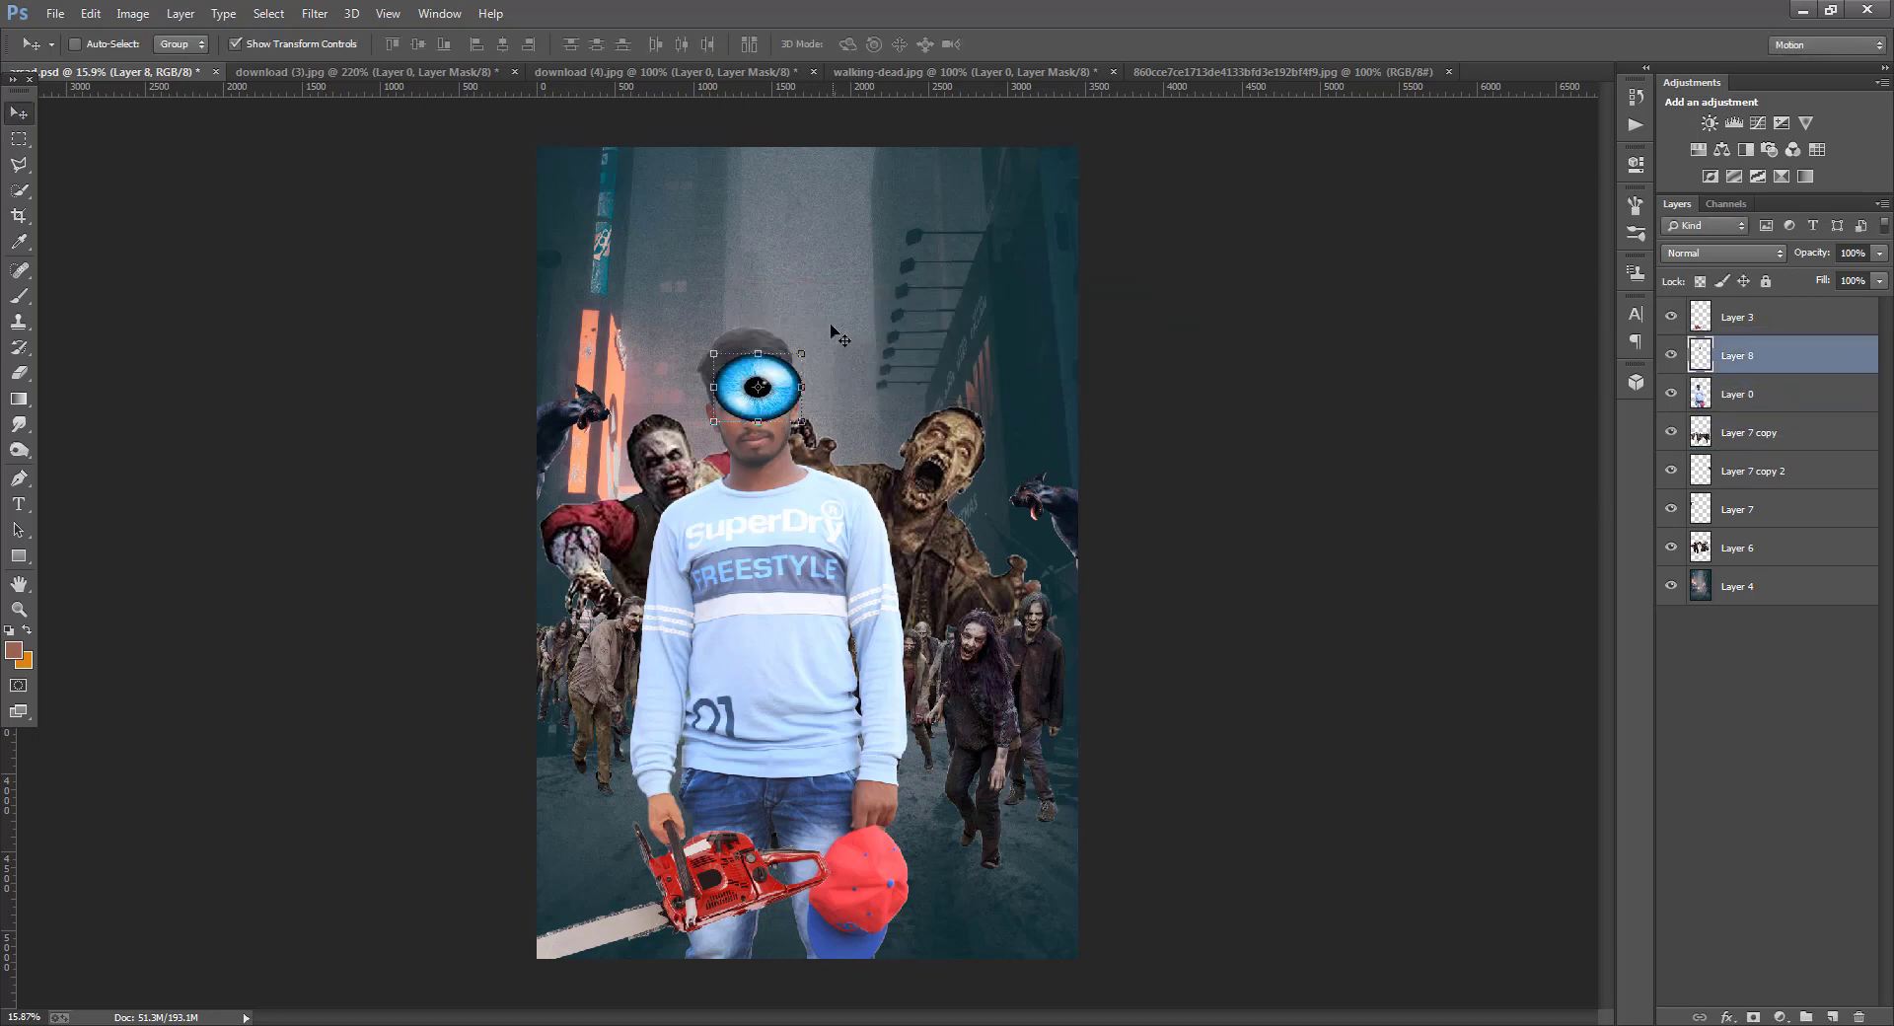
- Shrink the iris to eye size and position it over the man's eye on the image's left side
scroll(758, 407, up, 12)
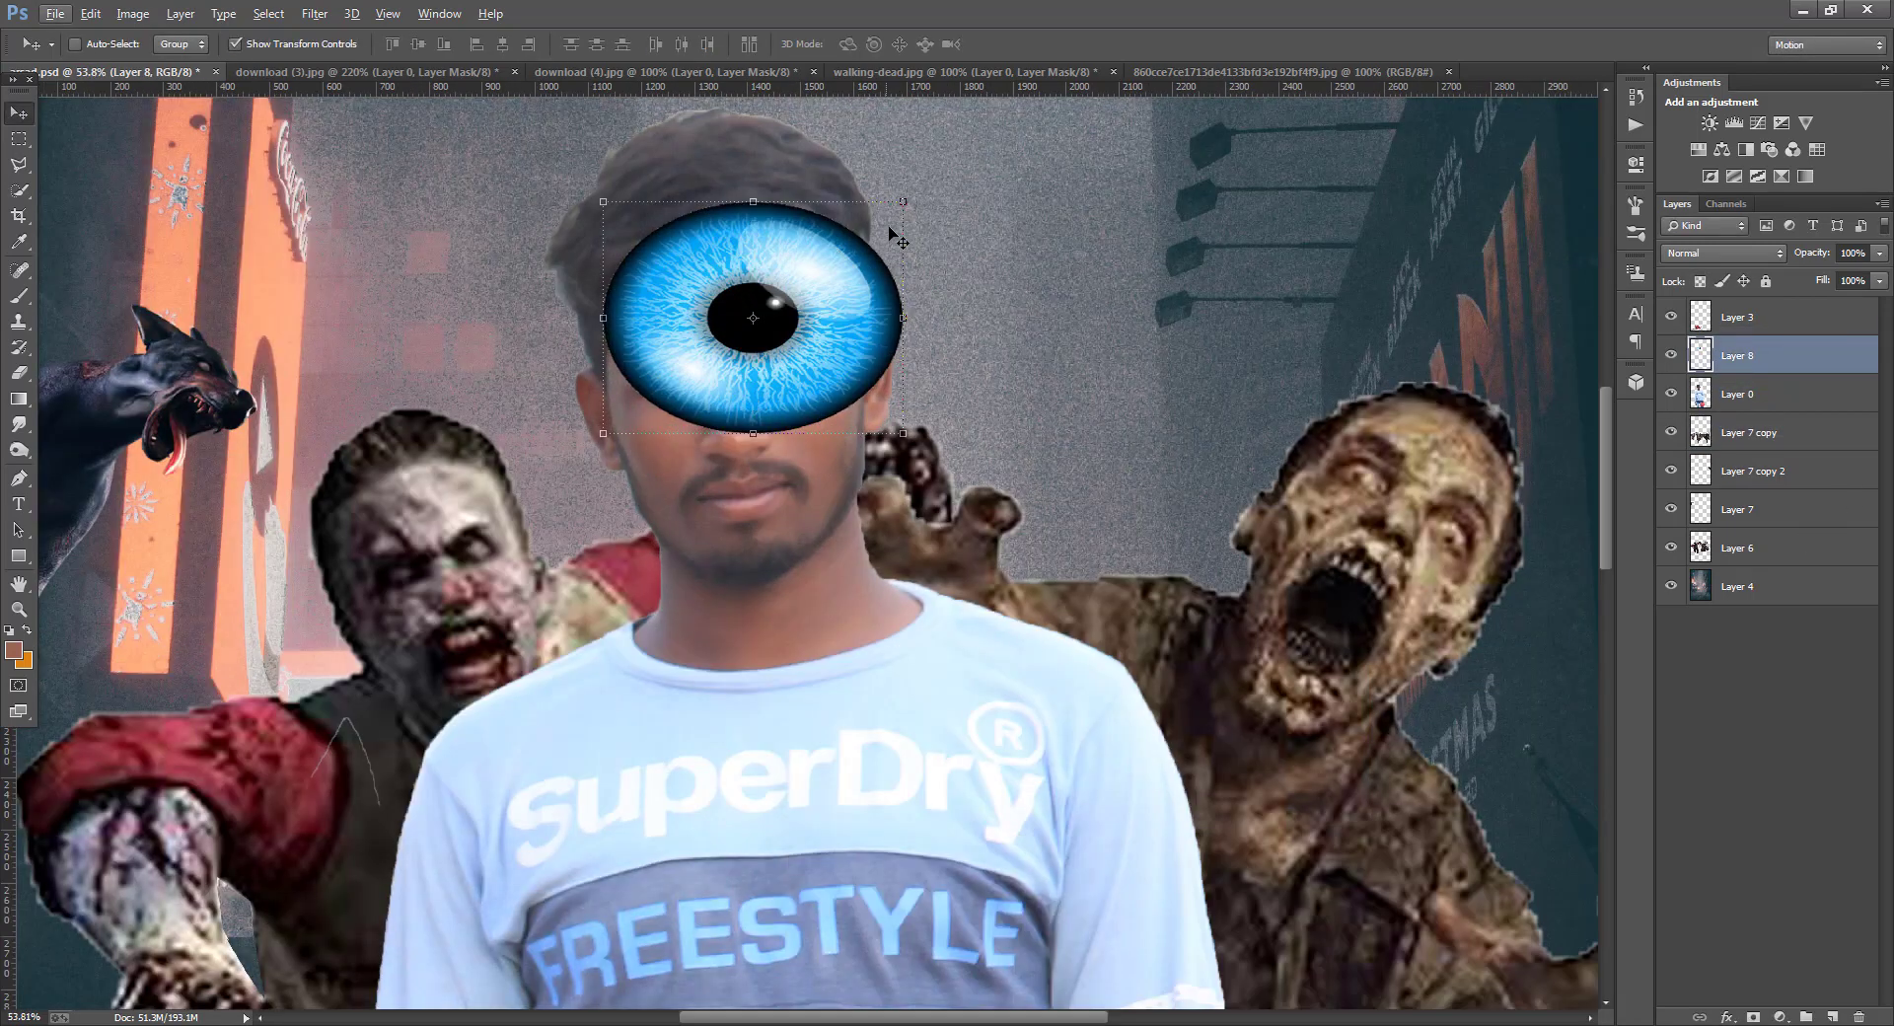
drag(903, 203, 677, 387)
scroll(679, 385, up, 10)
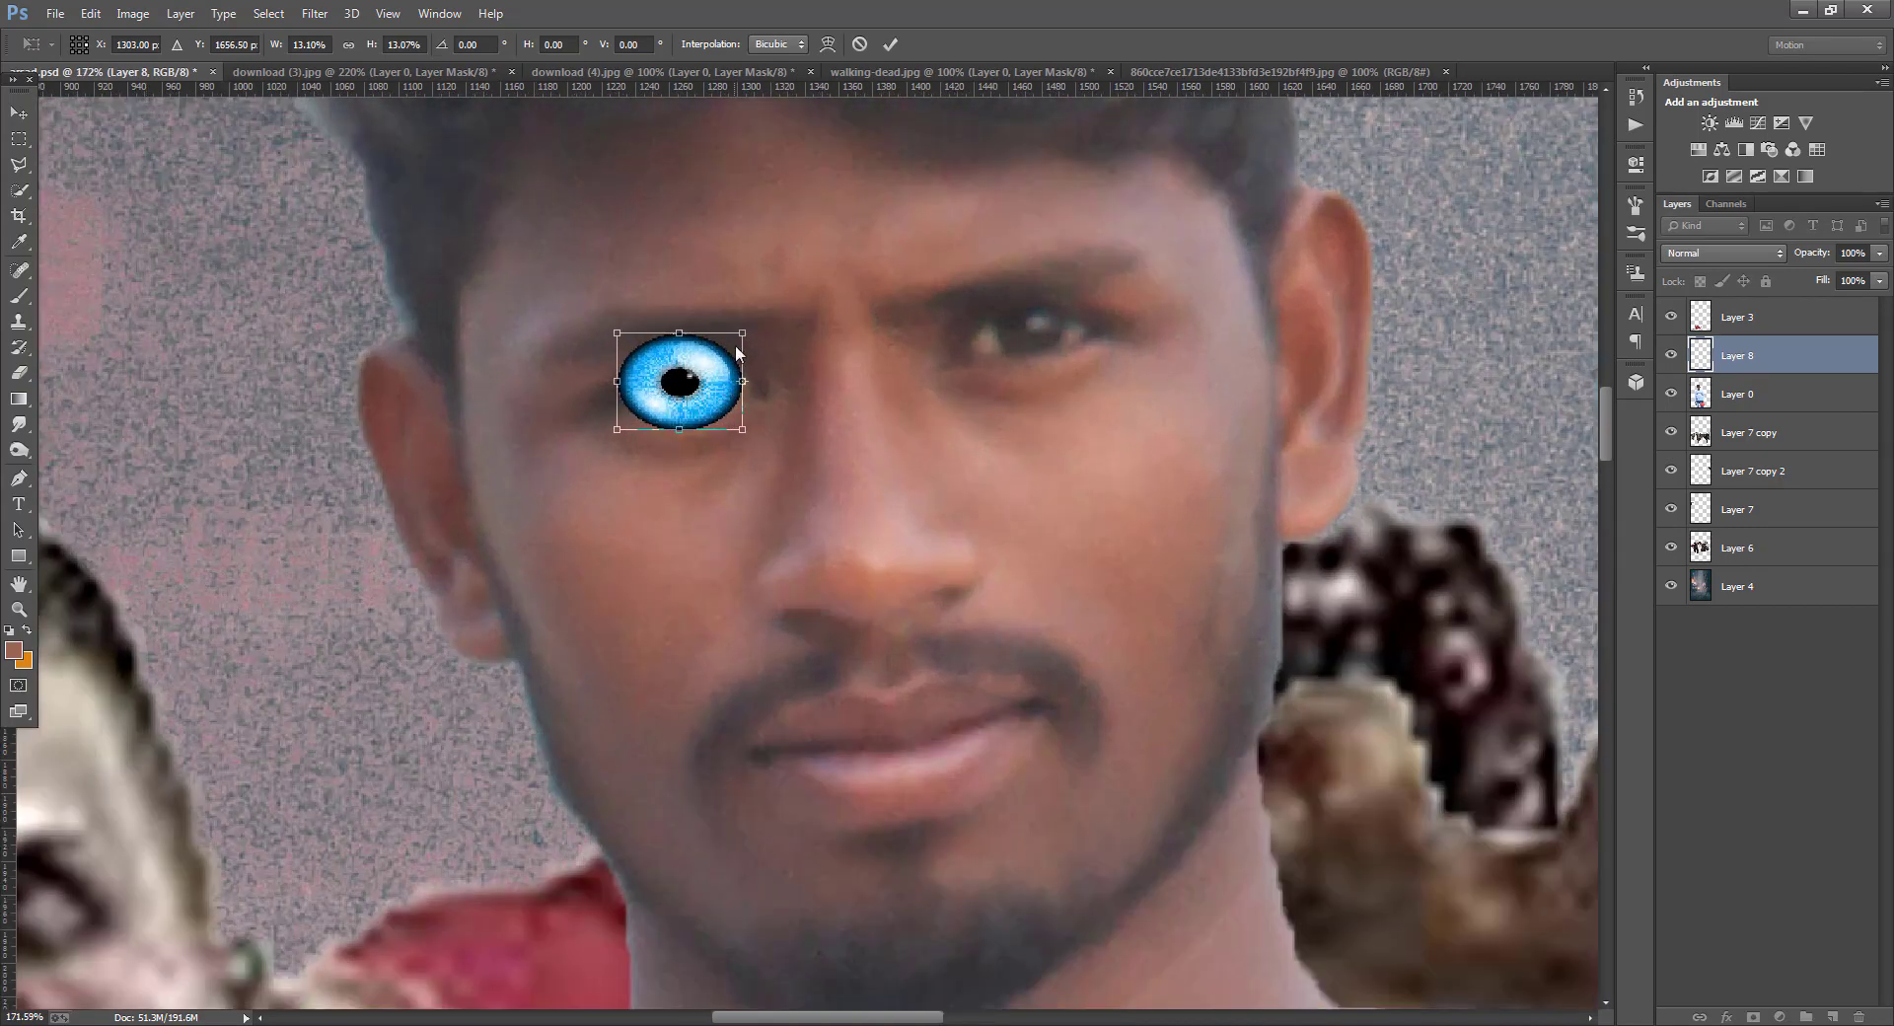
drag(743, 334, 1064, 312)
click(19, 112)
click(855, 379)
- Duplicate the iris onto the man's other eye and scale the copy to about 114%
click(19, 113)
click(839, 378)
click(1061, 313)
click(19, 113)
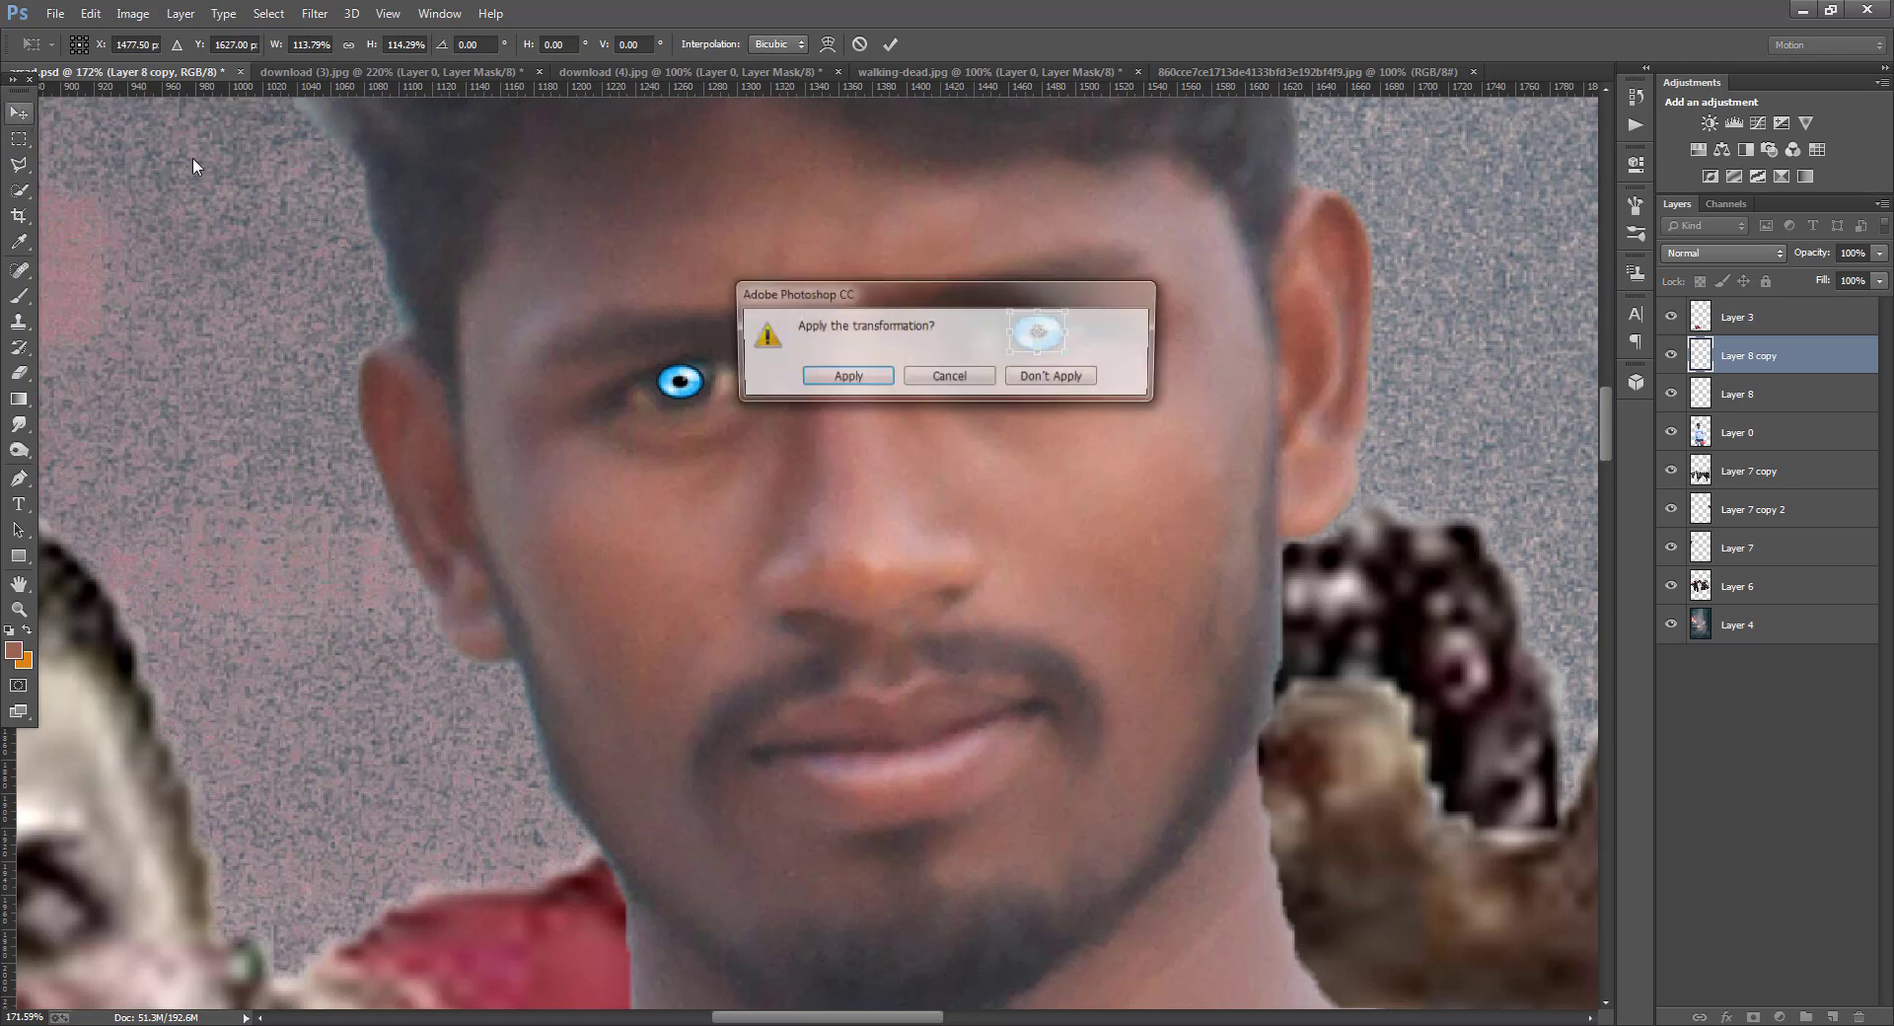
click(846, 372)
- Scale the first iris on Layer 8 to about 121% width and 124% height
ctrl+click(680, 381)
key(ctrl+t)
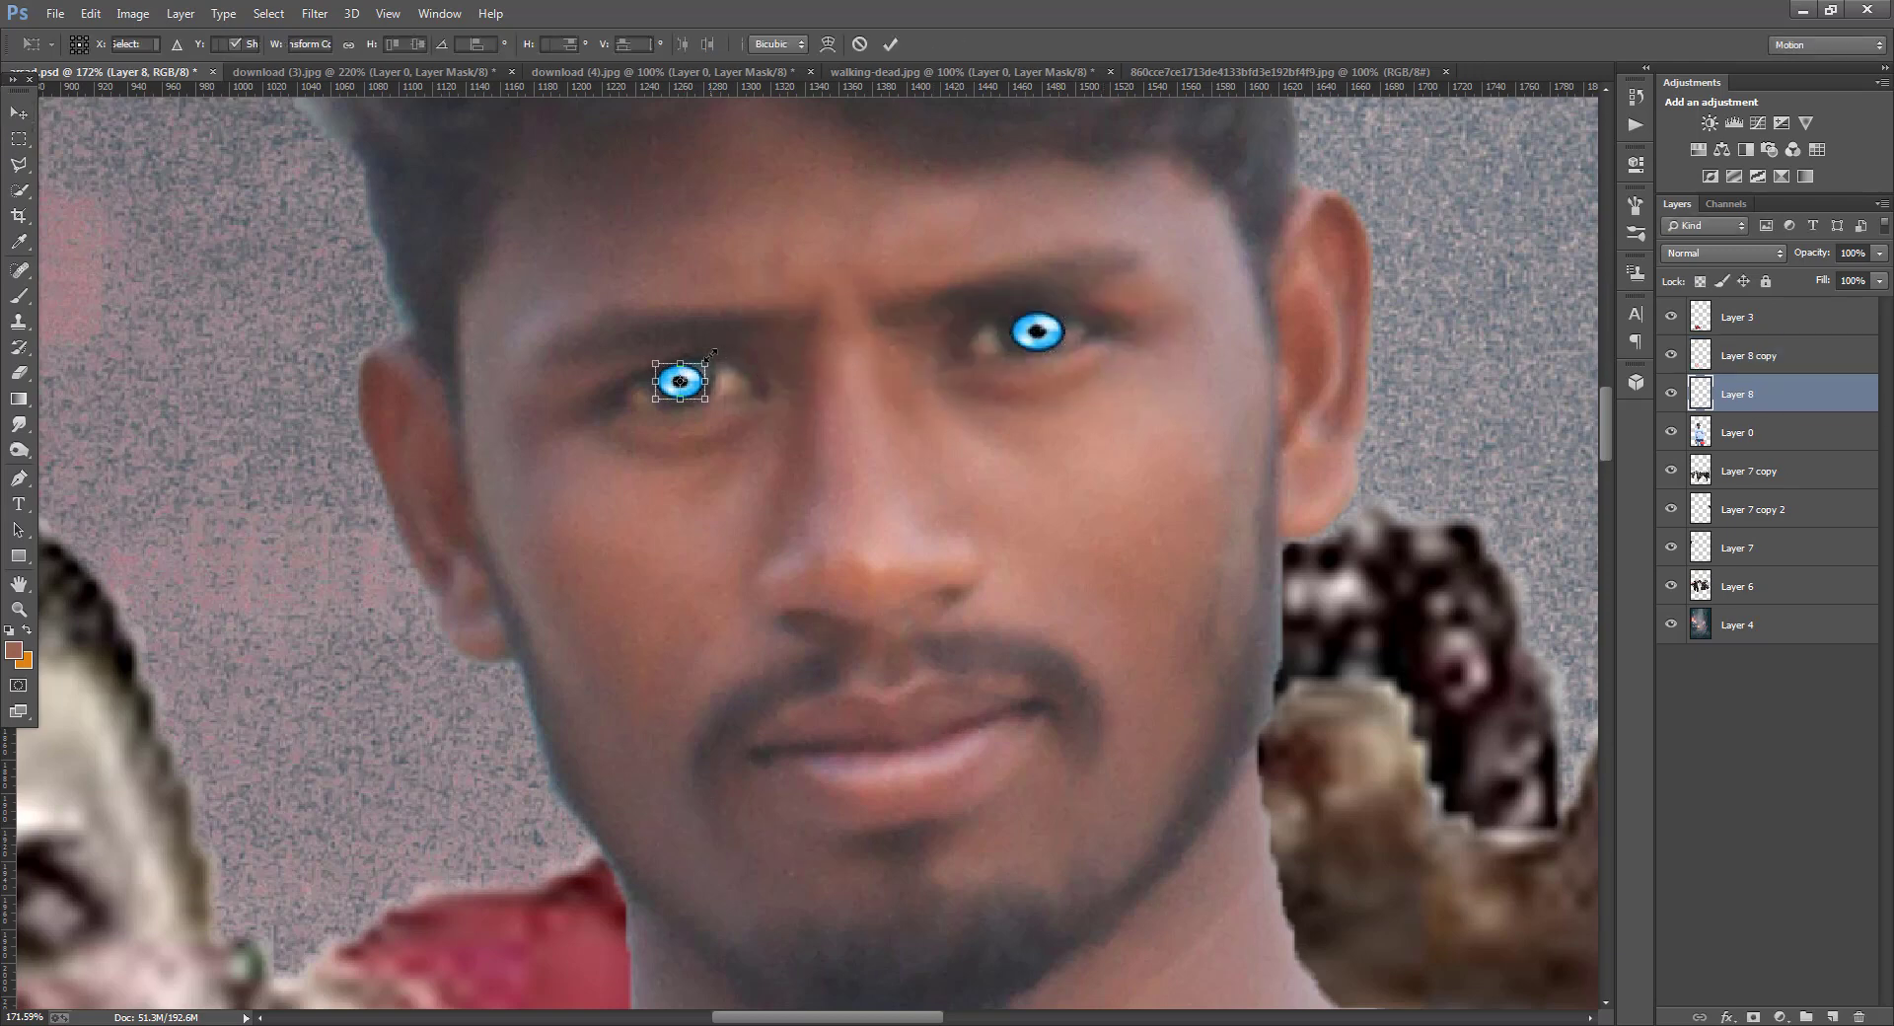
drag(704, 363, 710, 360)
click(20, 115)
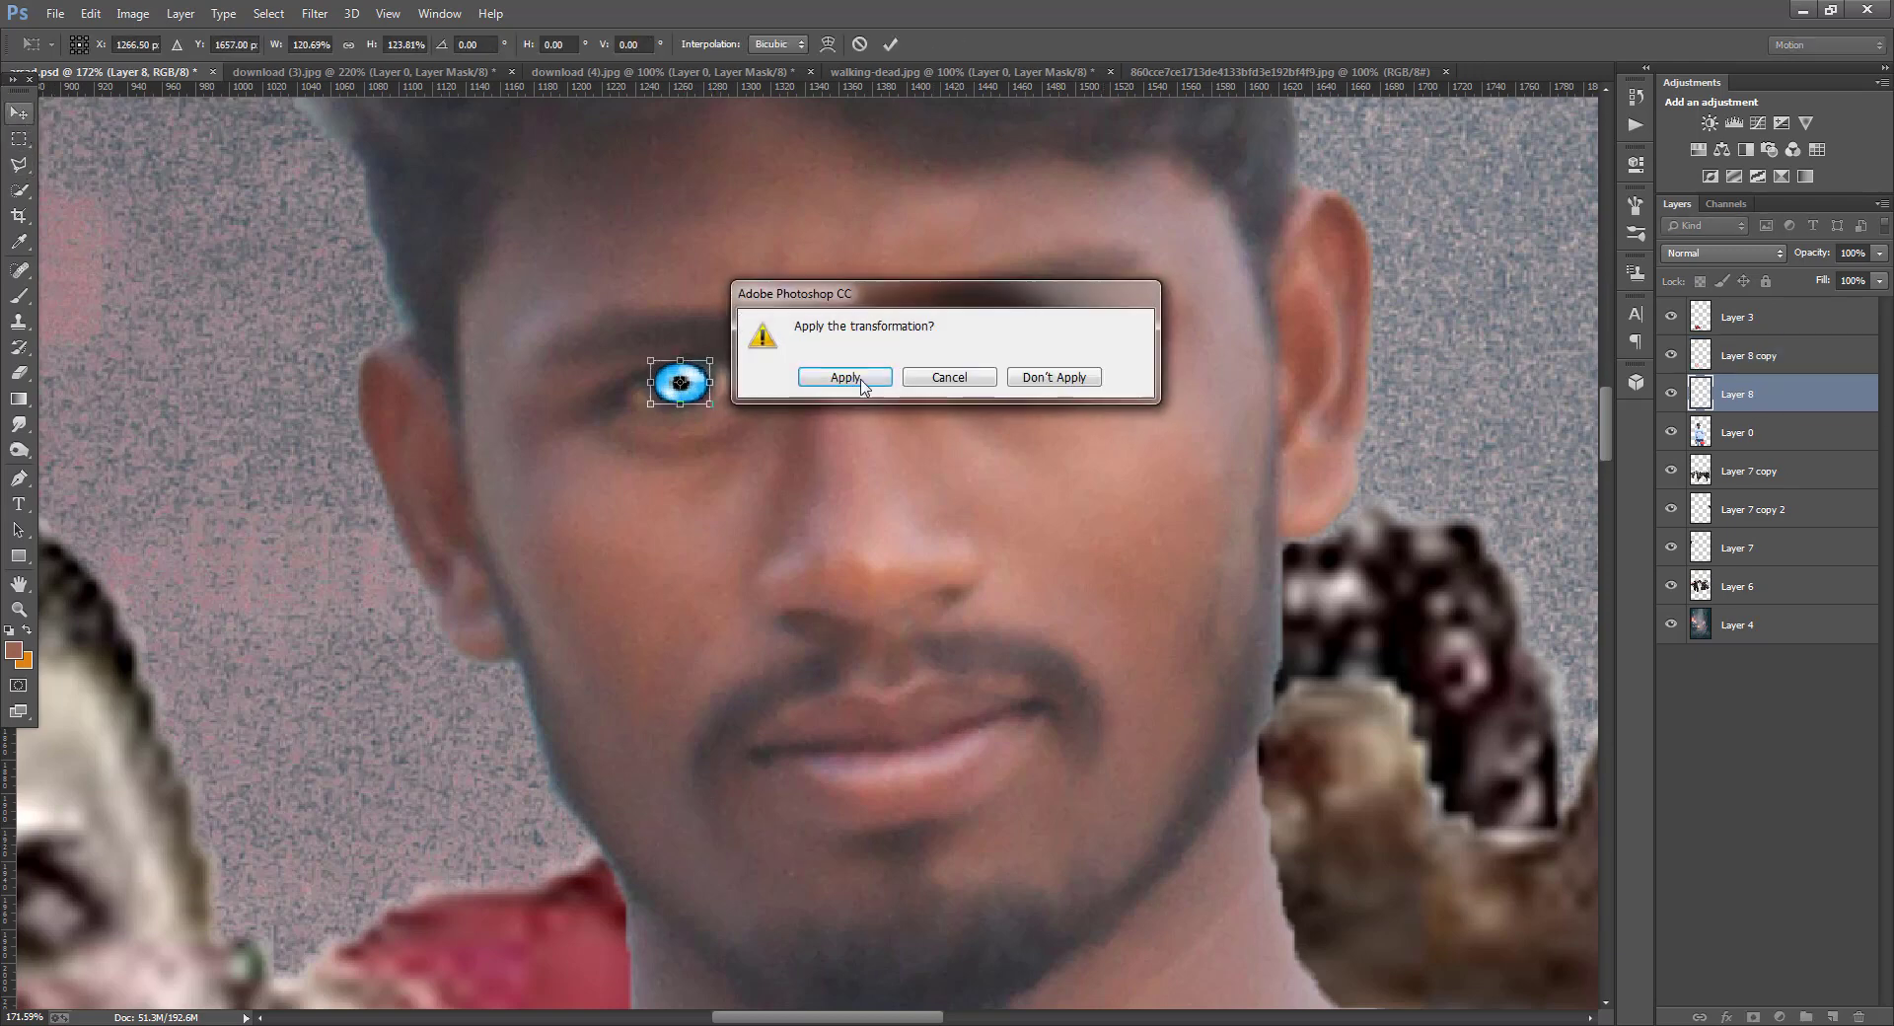
click(847, 374)
- Merge Layer 8 copy and Layer 8, and trim the irises' edges with a size 10 Eraser
ctrl+click(1723, 363)
right_click(1724, 363)
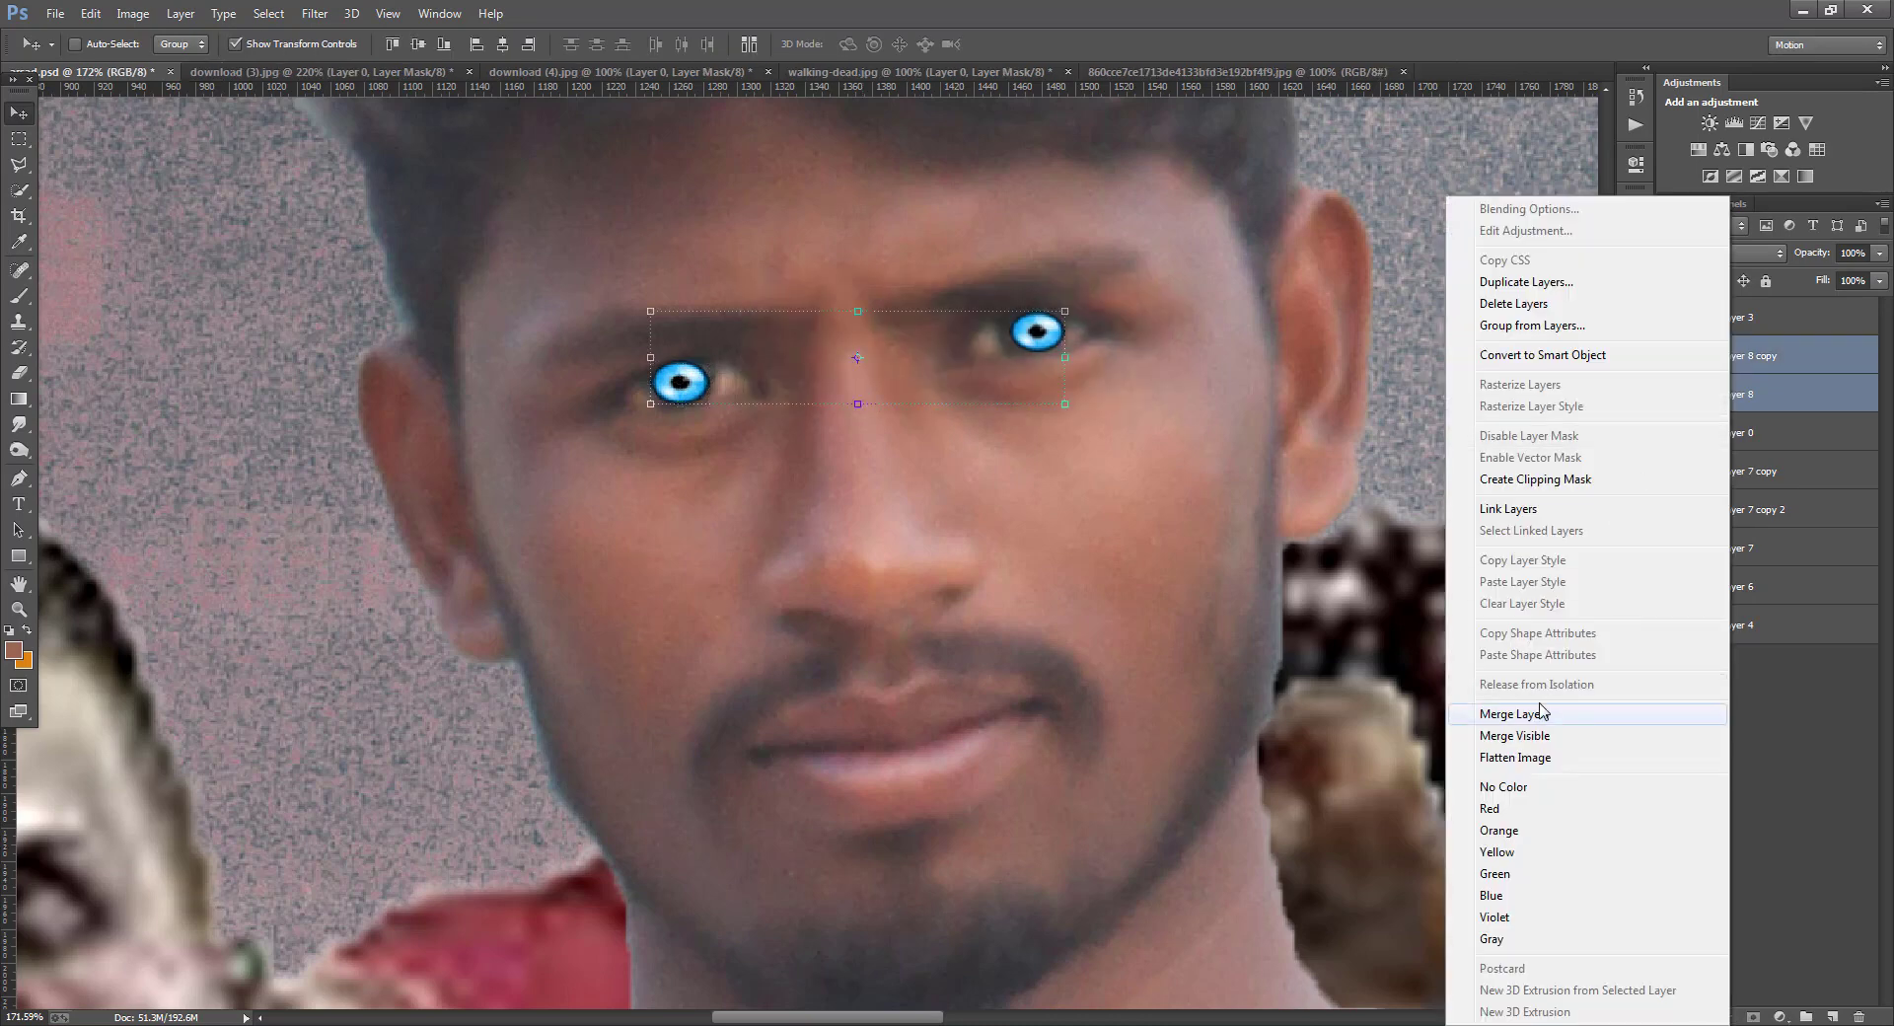
click(1532, 715)
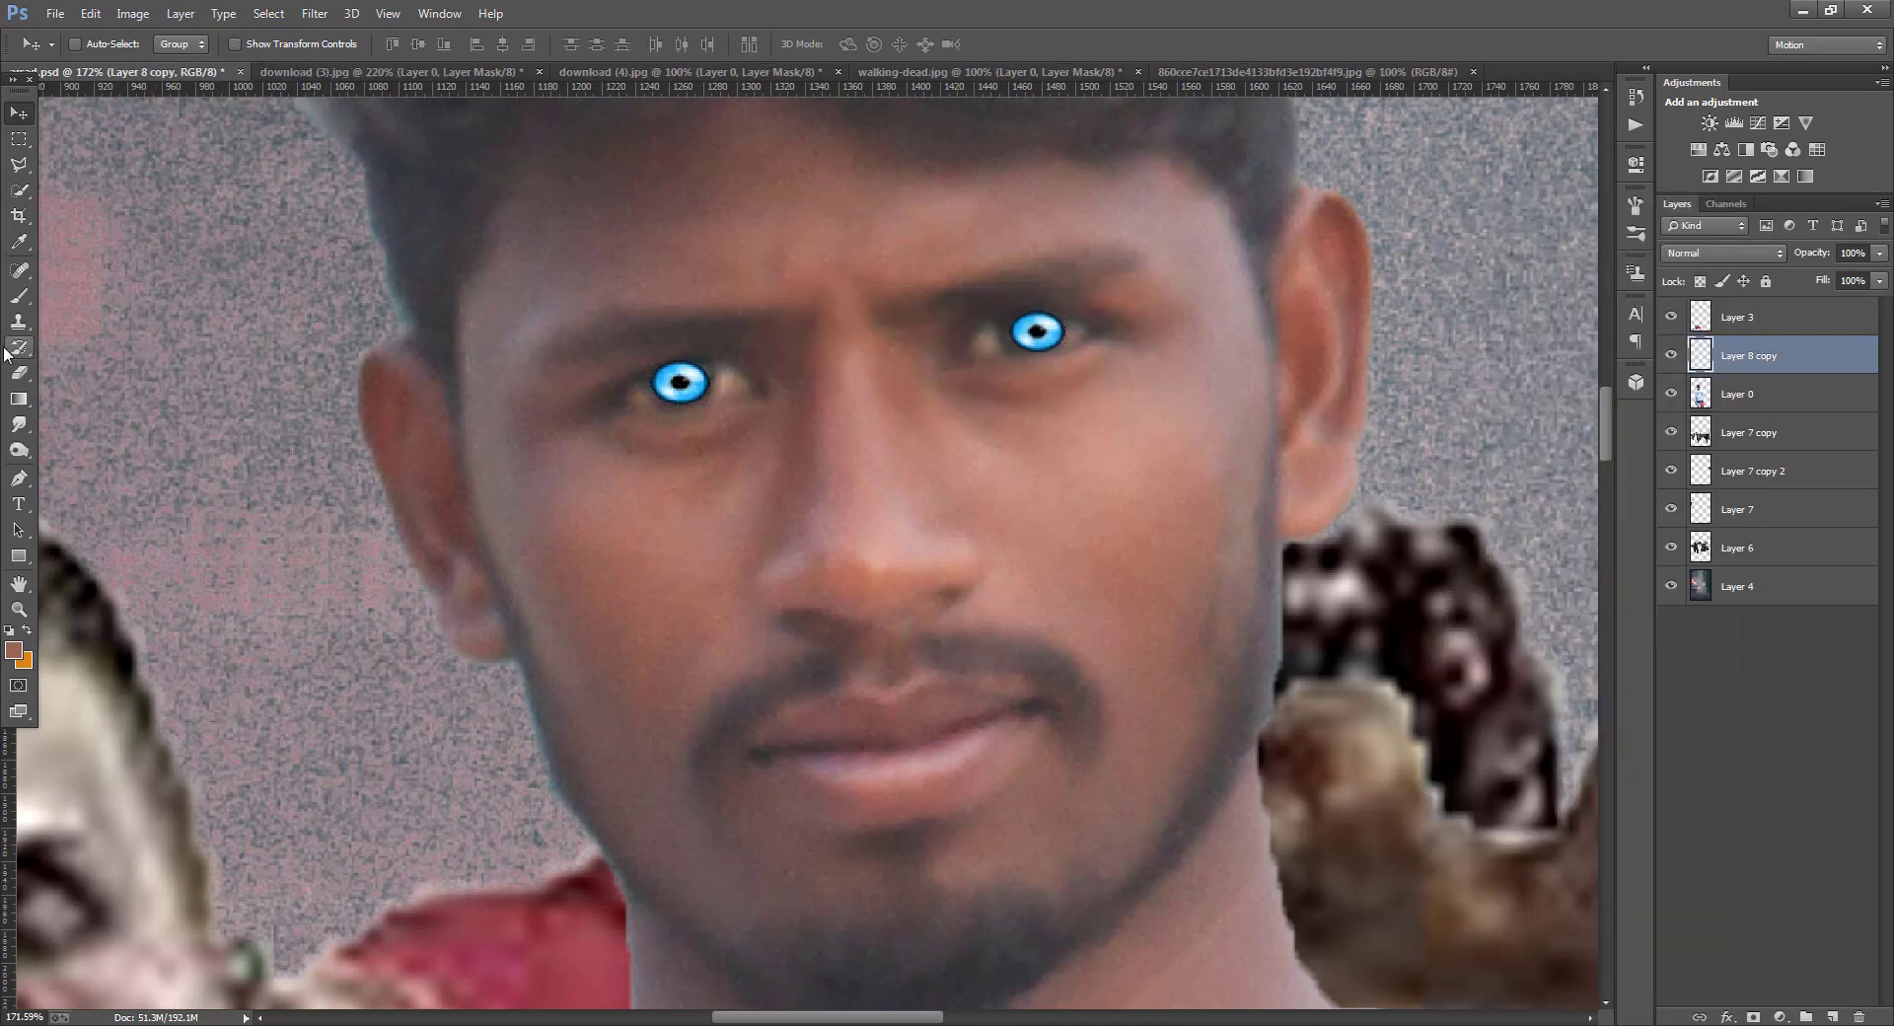
click(19, 373)
scroll(723, 473, up, 2)
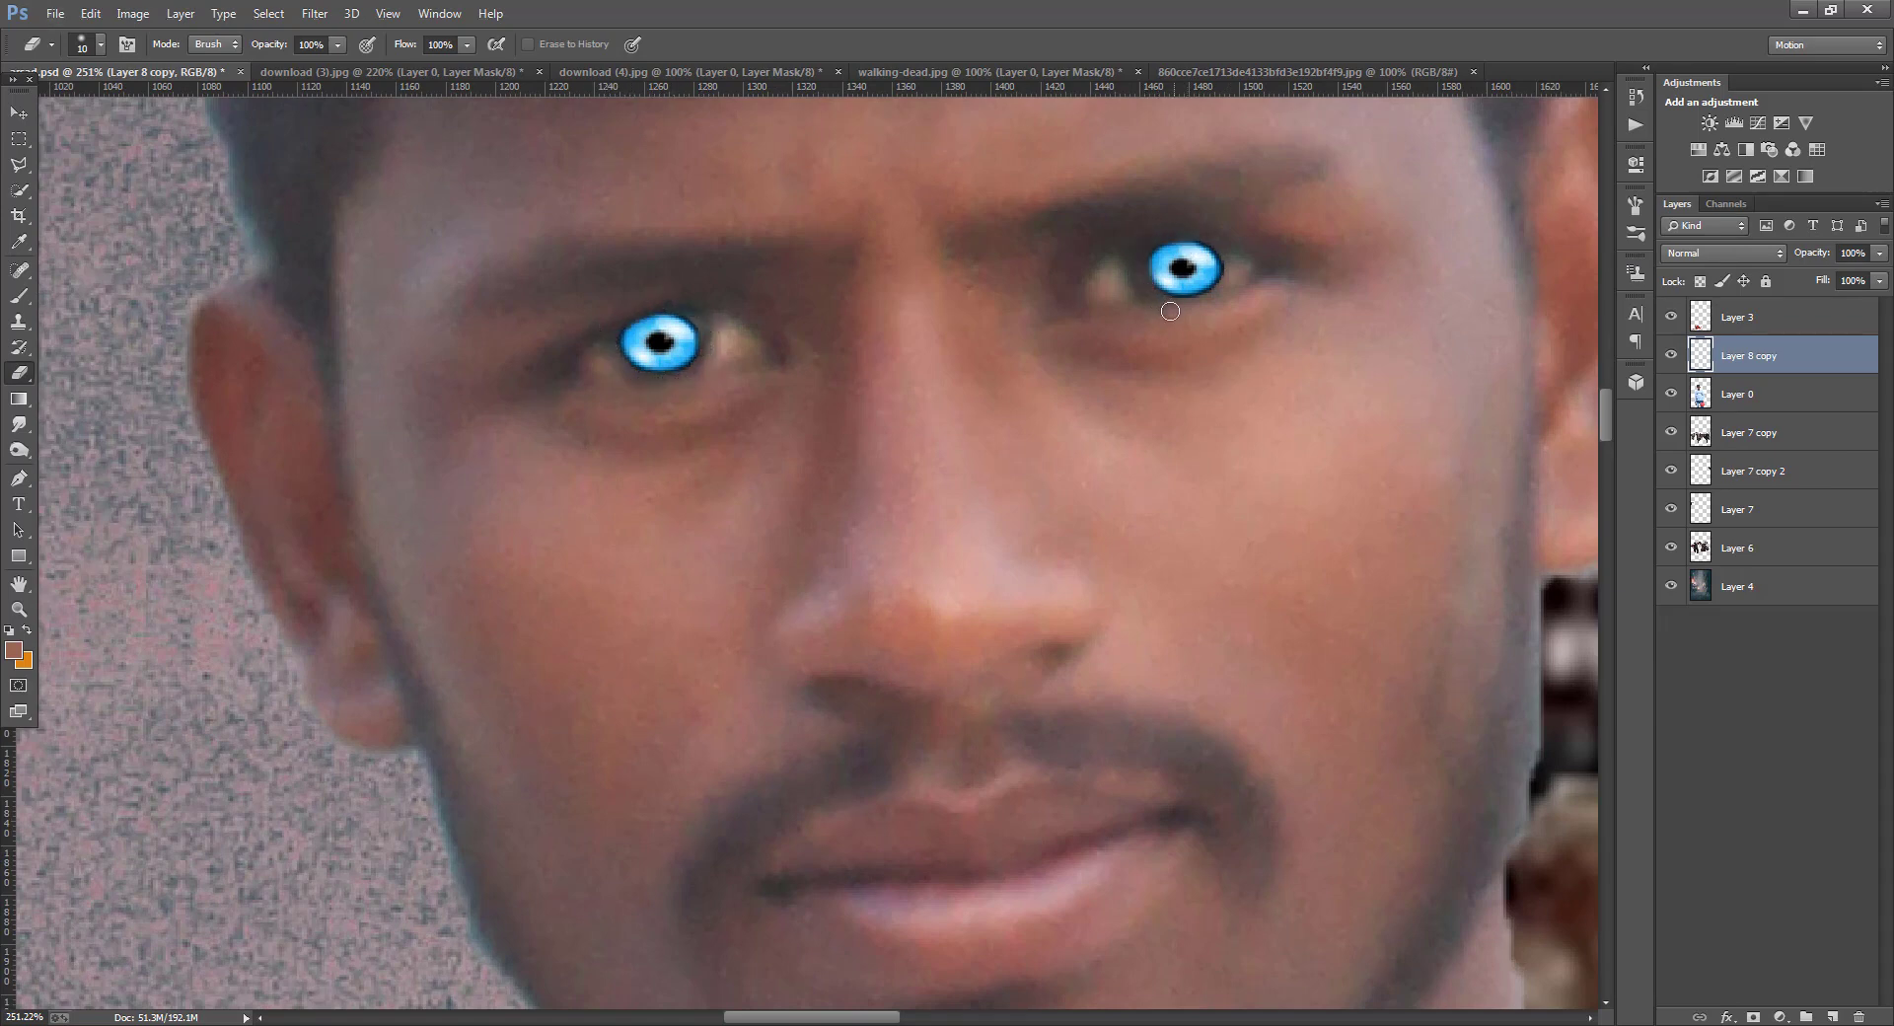
- Recolour the blue irises orange with Hue/Saturation by shifting the hue to its minimum
click(132, 13)
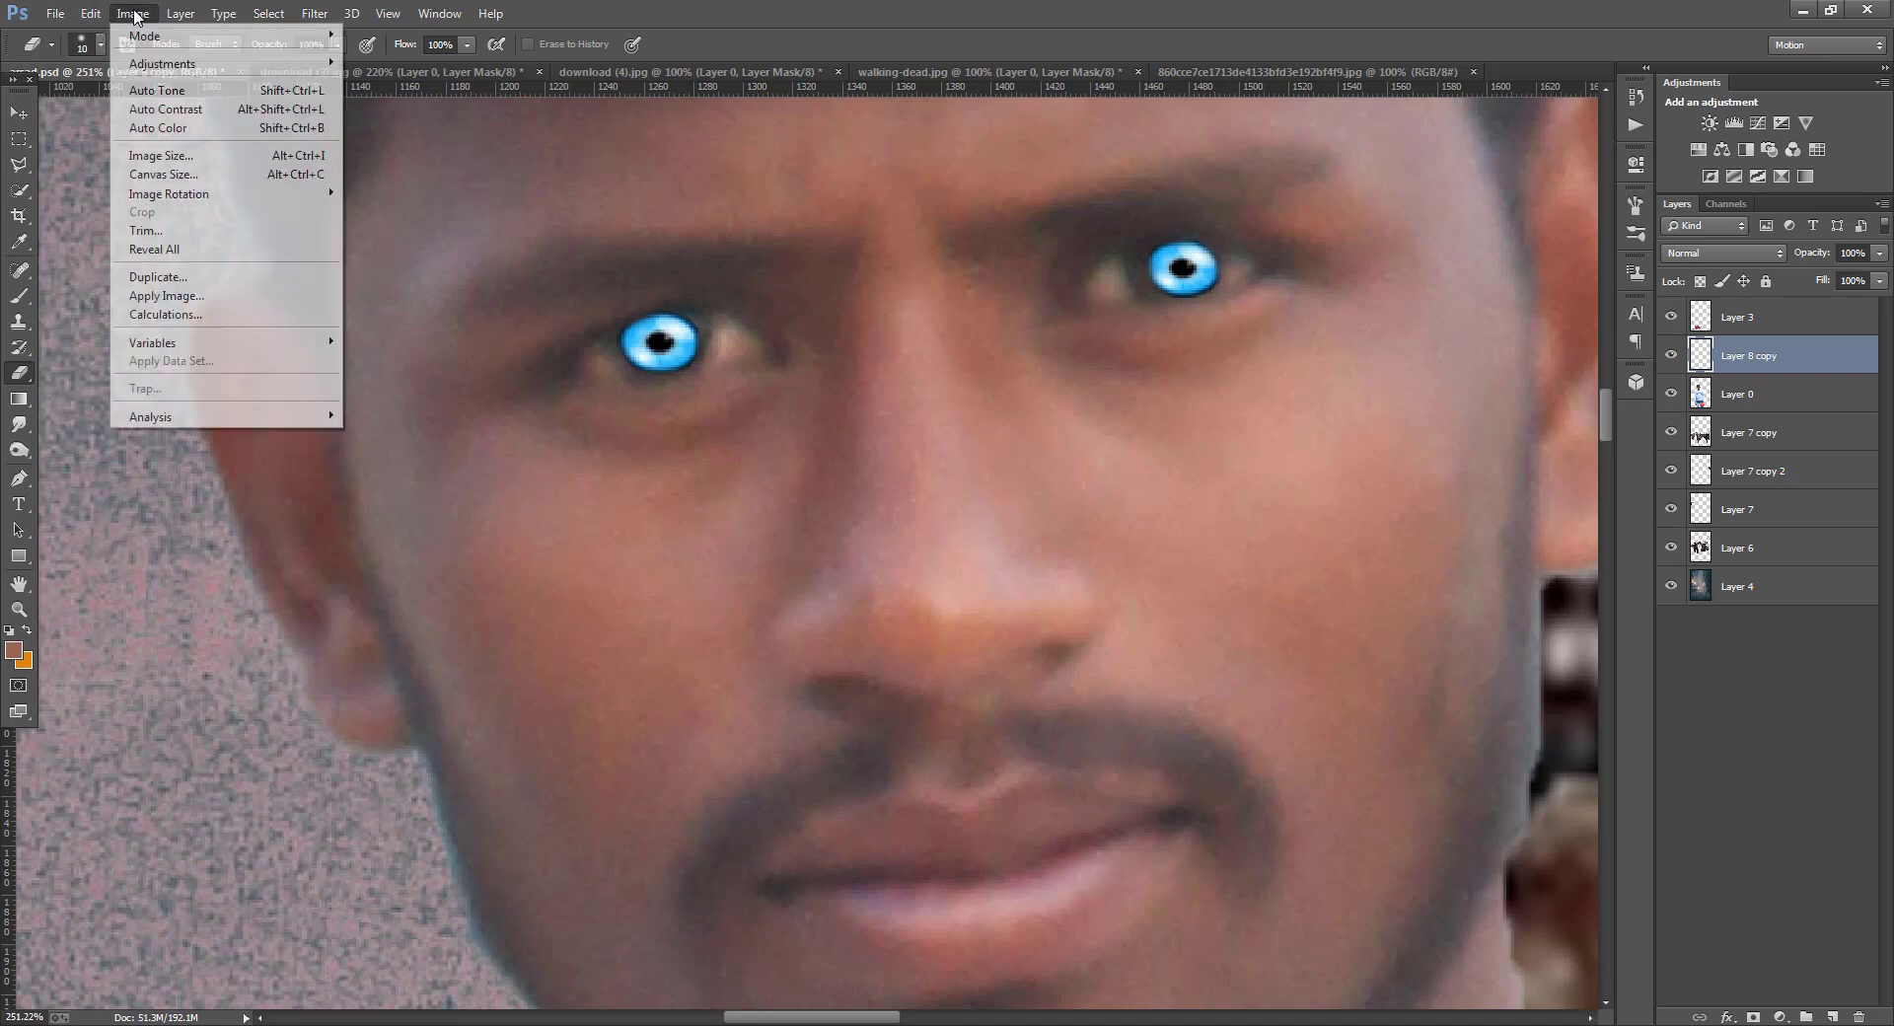
mouse_move(188, 75)
click(423, 166)
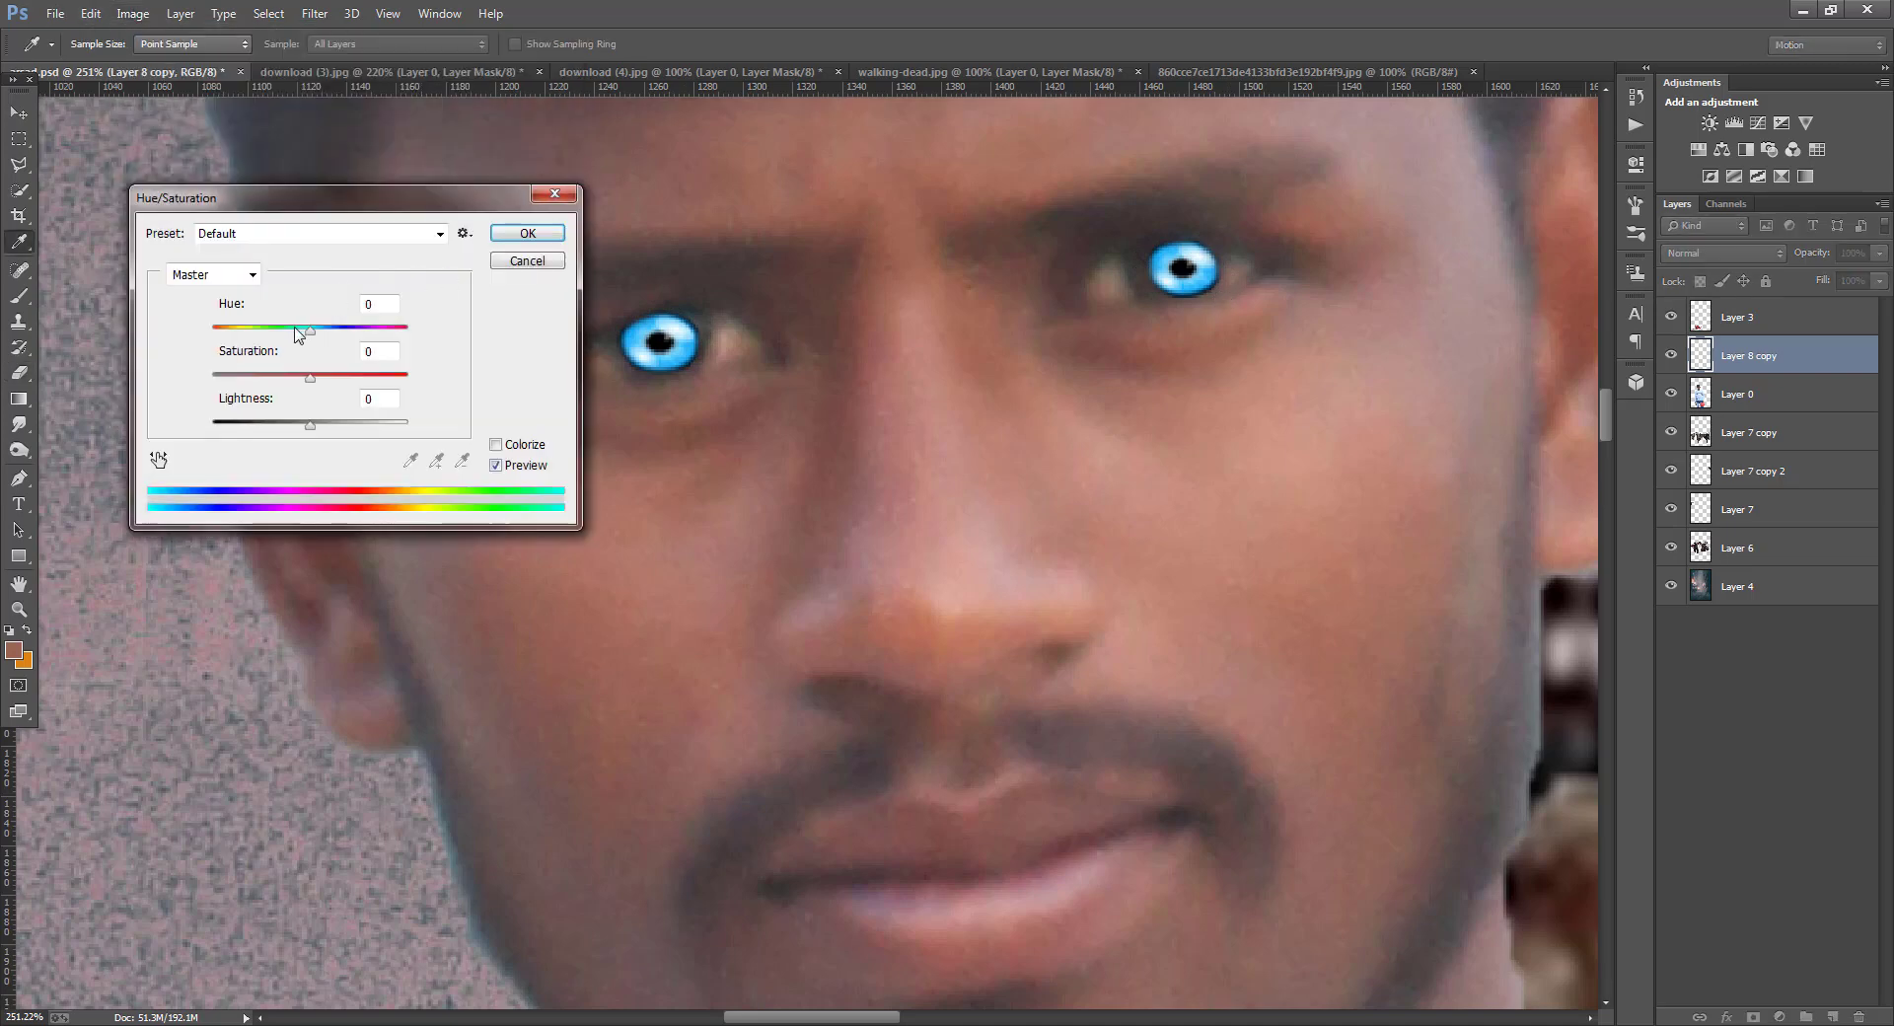
drag(310, 328, 194, 331)
click(513, 234)
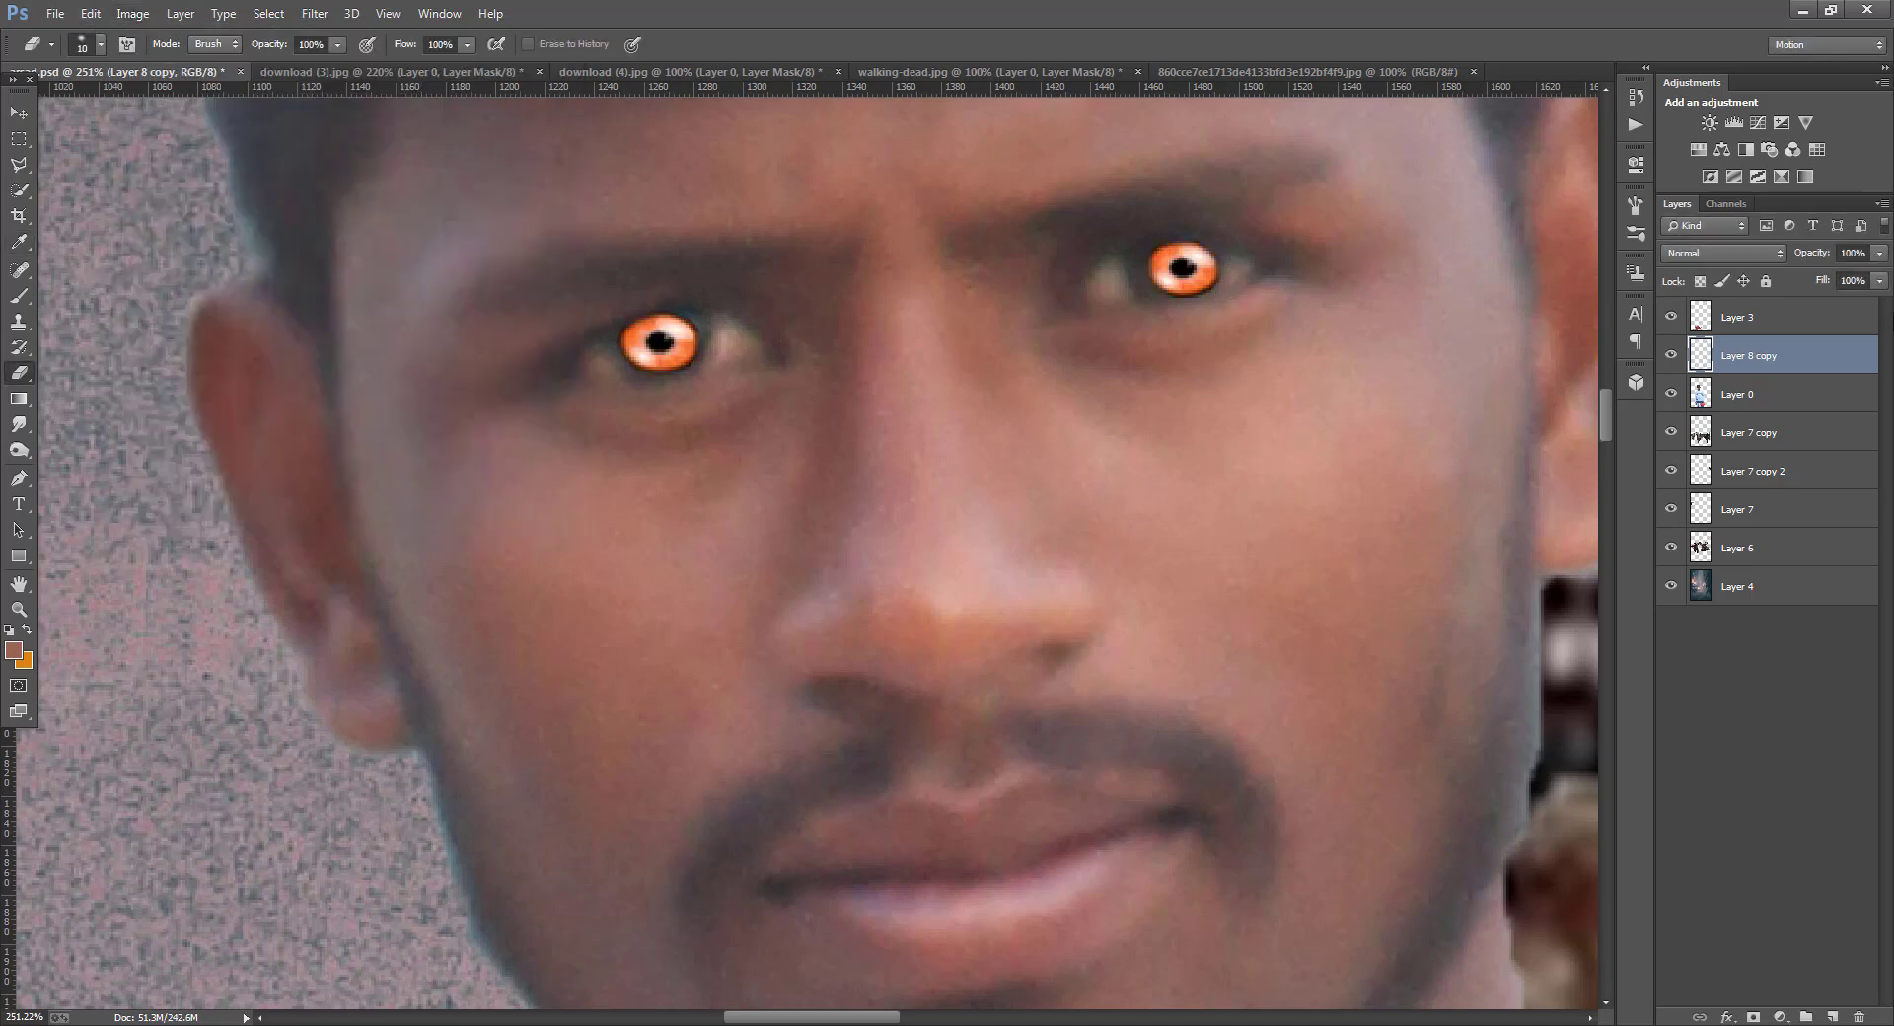
- Lower the opacity of the orange irises on Layer 8 copy to 53%
click(1879, 253)
drag(1879, 275, 1833, 275)
scroll(1005, 515, down, 8)
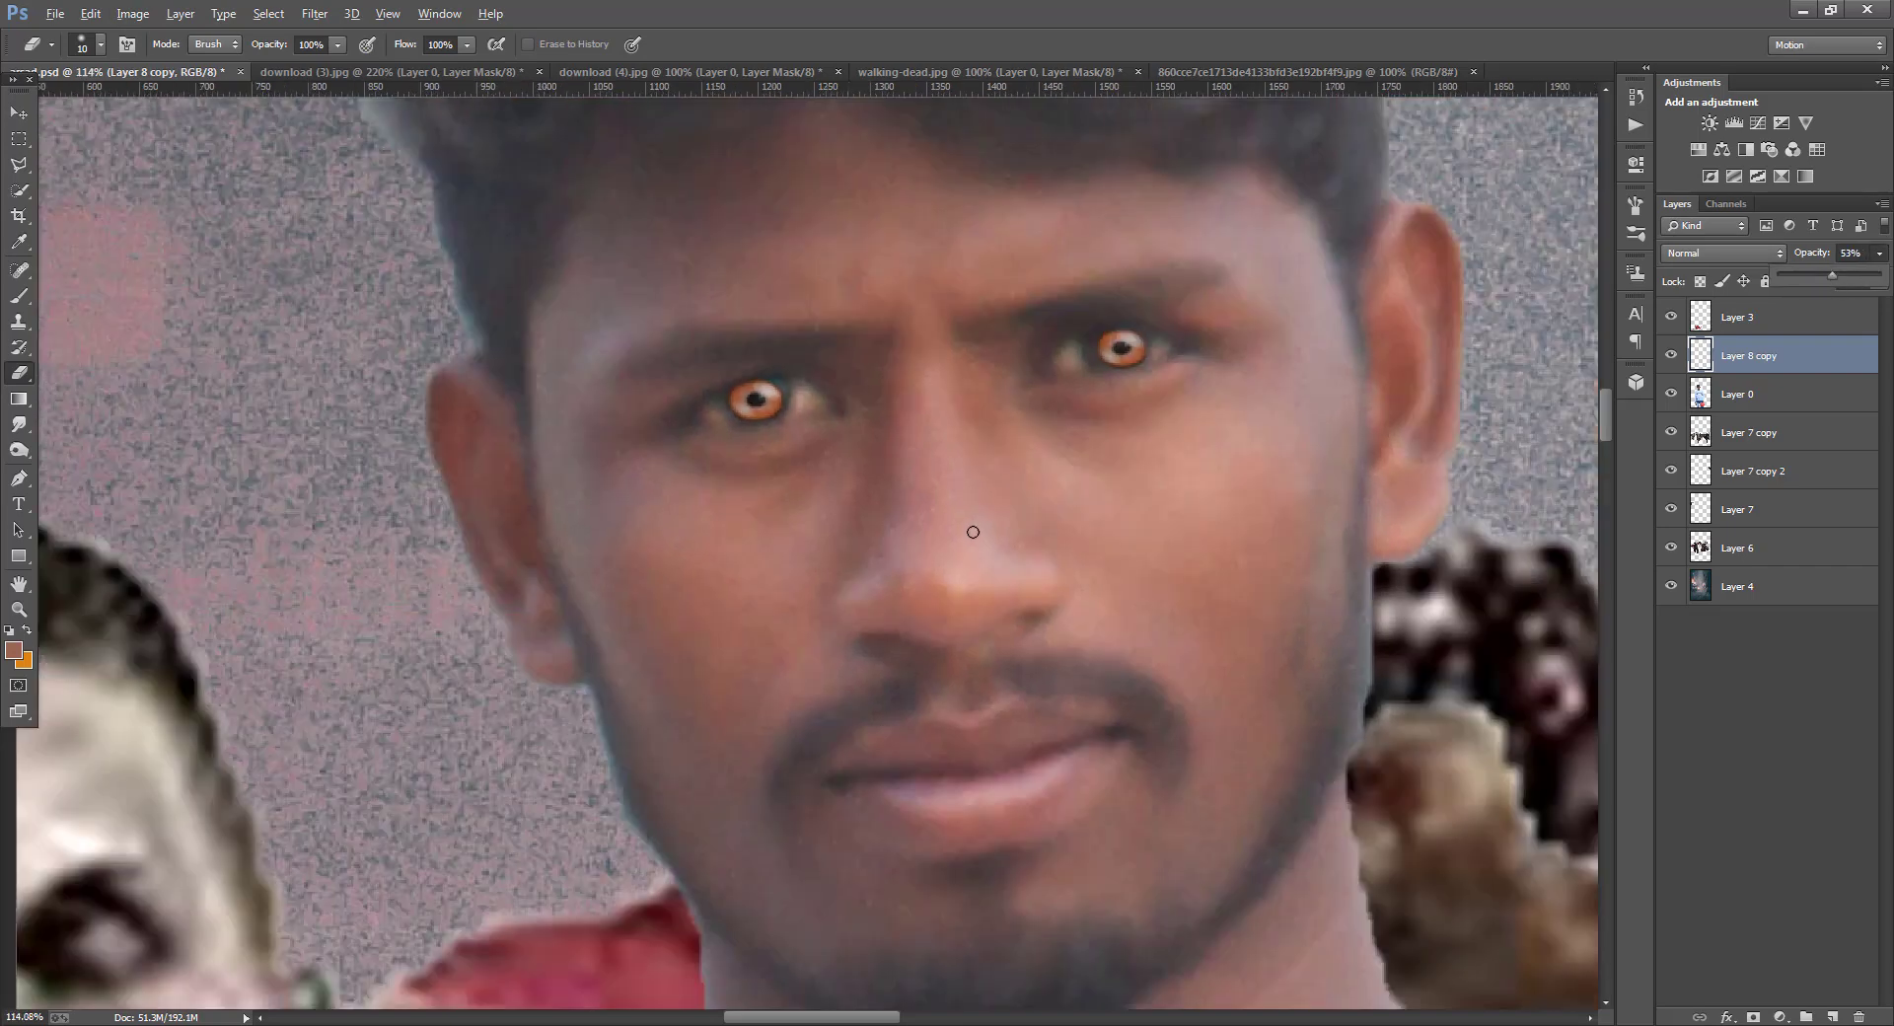
scroll(973, 531, down, 3)
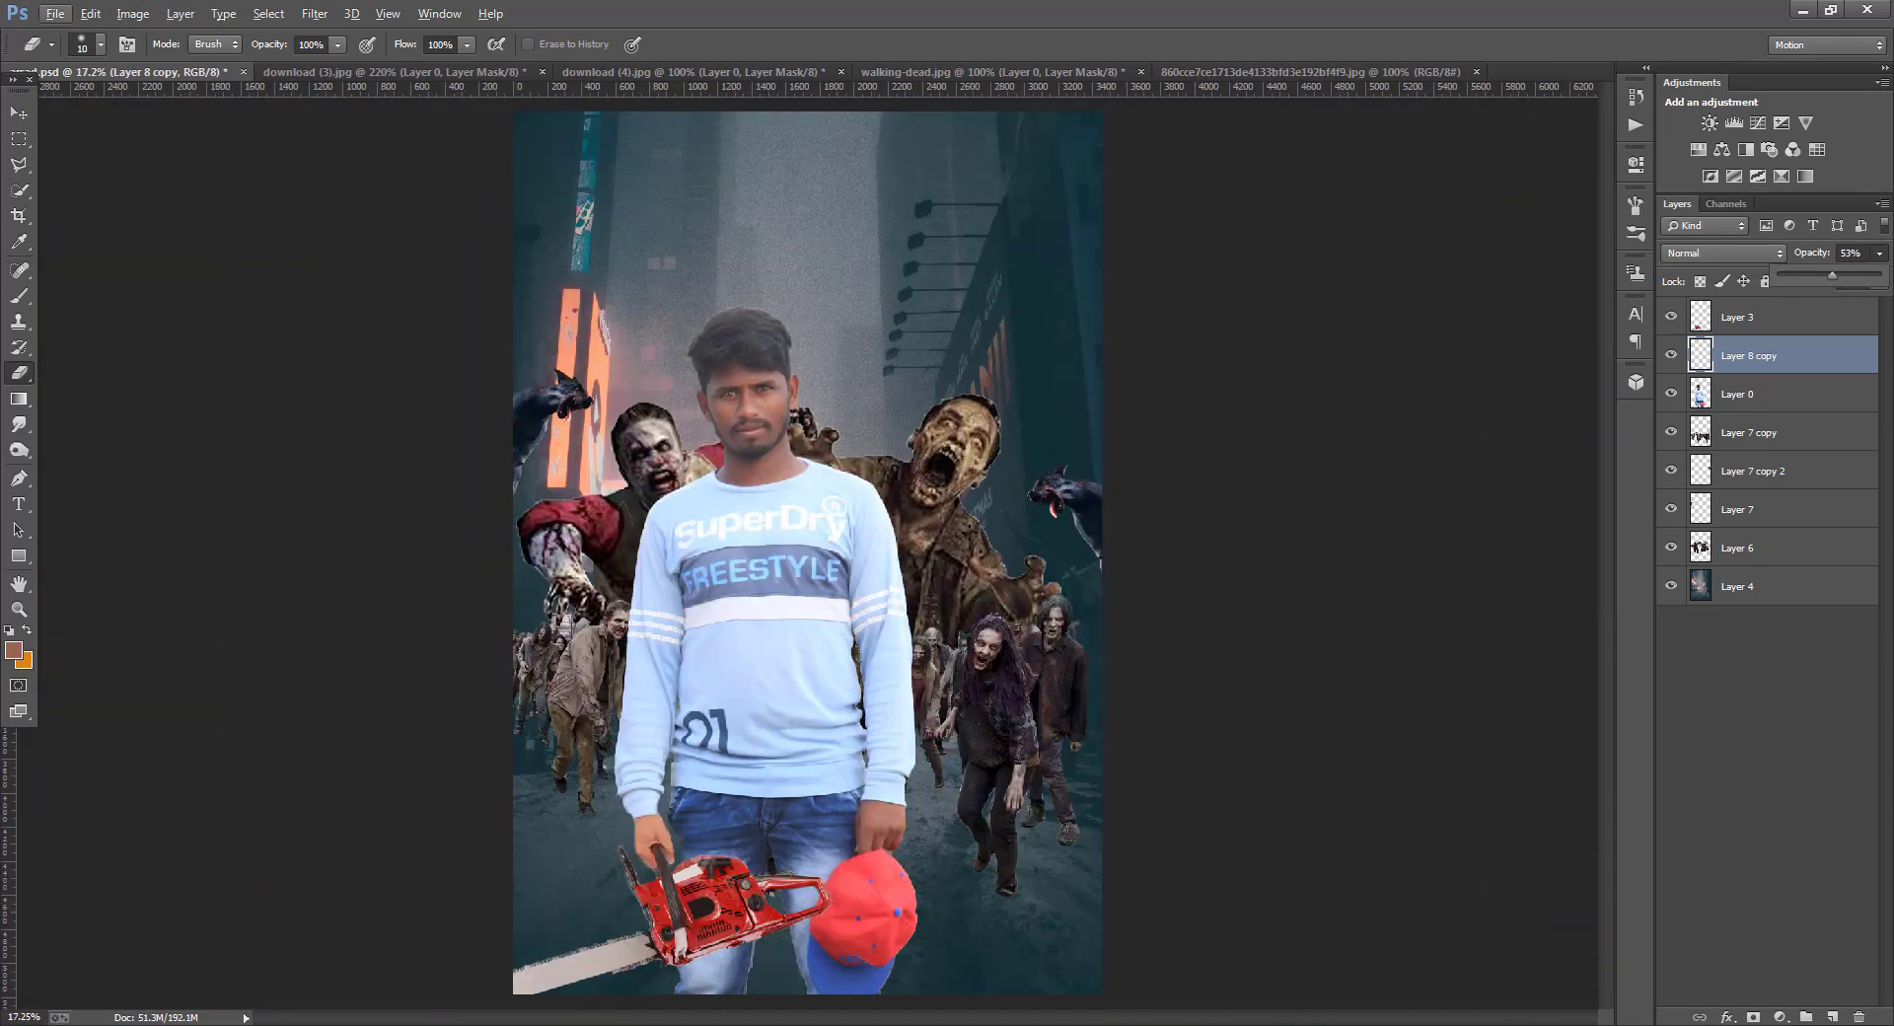
scroll(970, 533, down, 1)
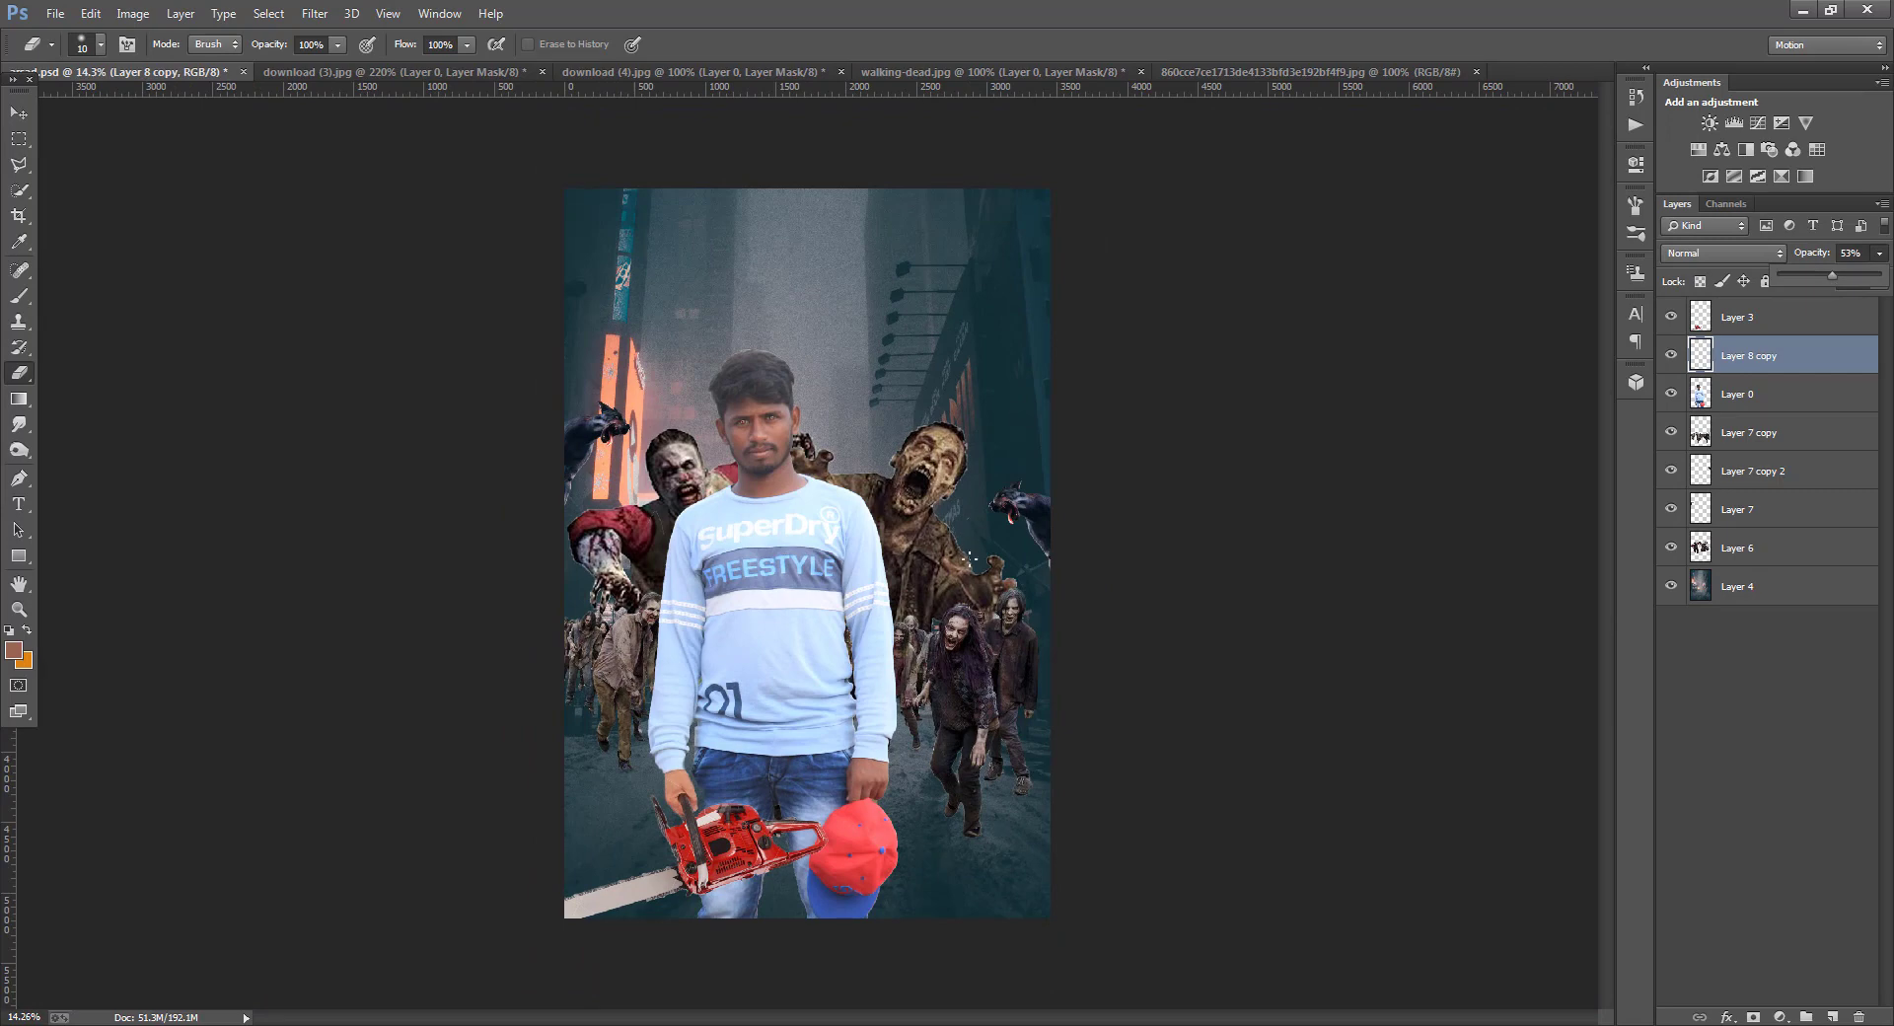
- Open the zombie-png image of the blue-skinned zombie in the torn jacket
click(51, 14)
click(60, 51)
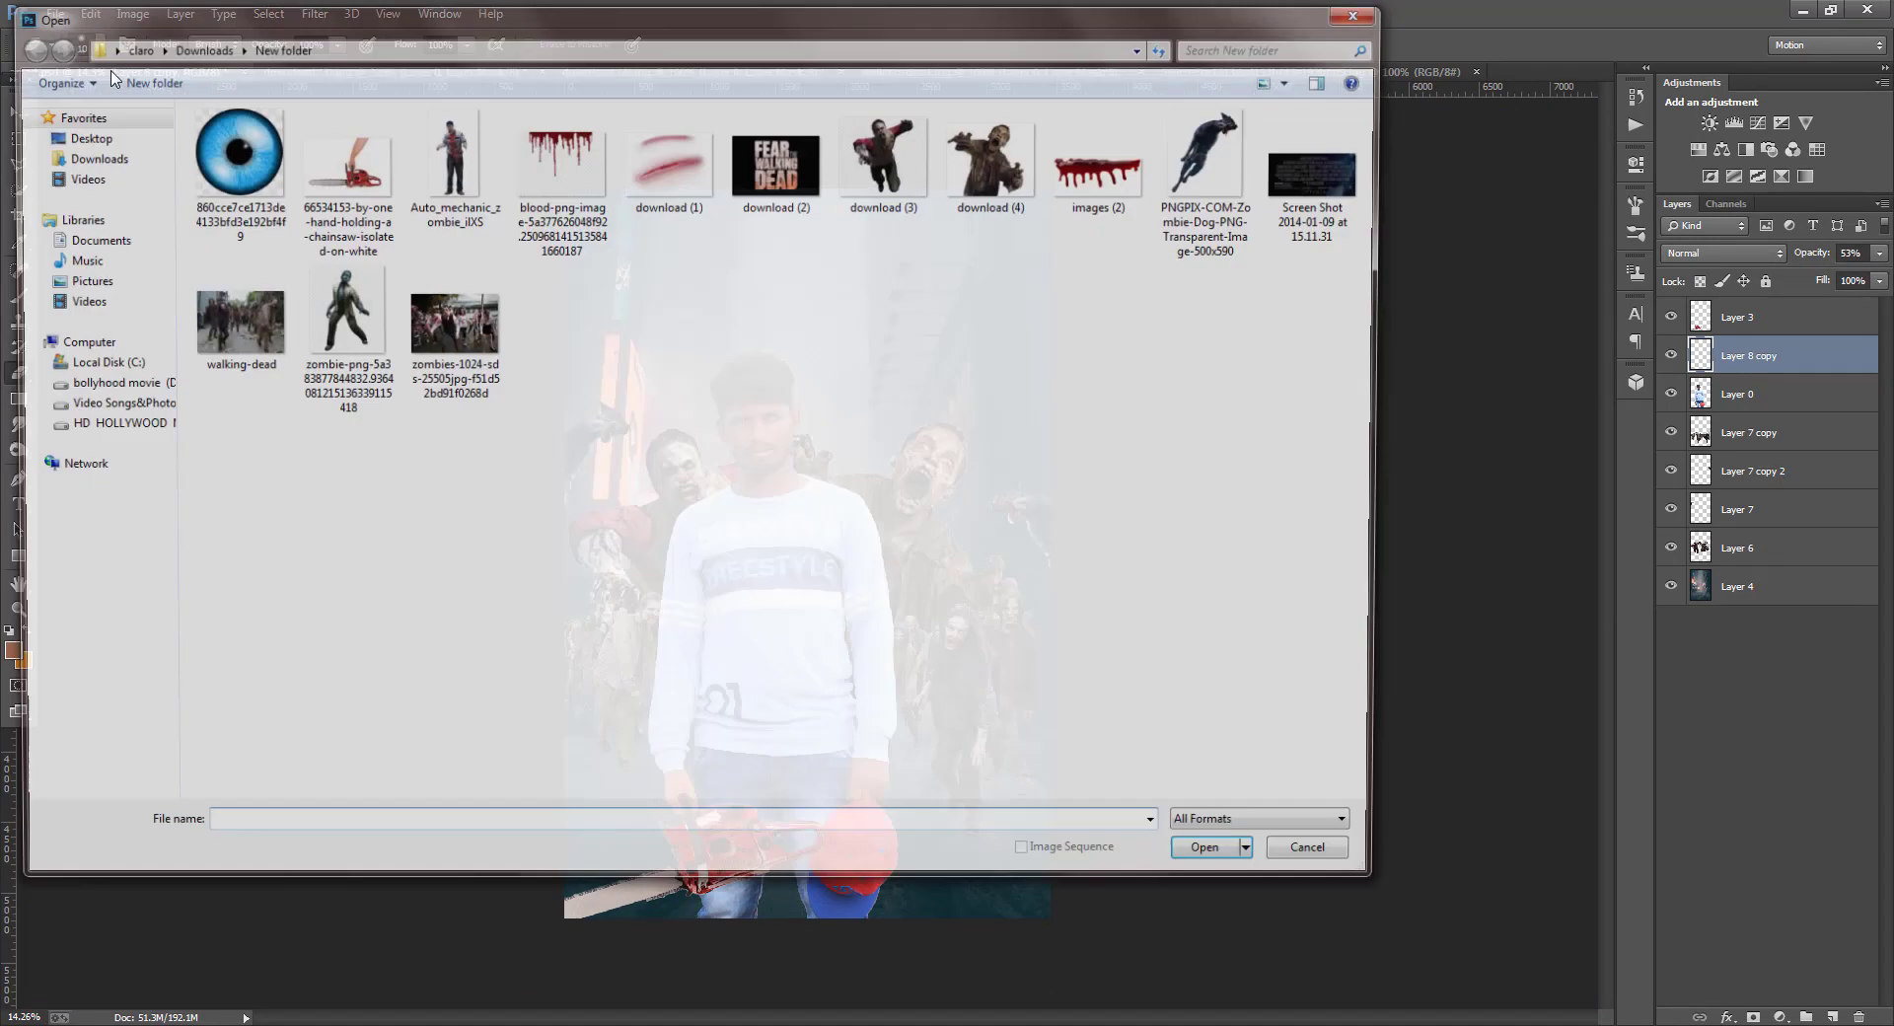
click(663, 201)
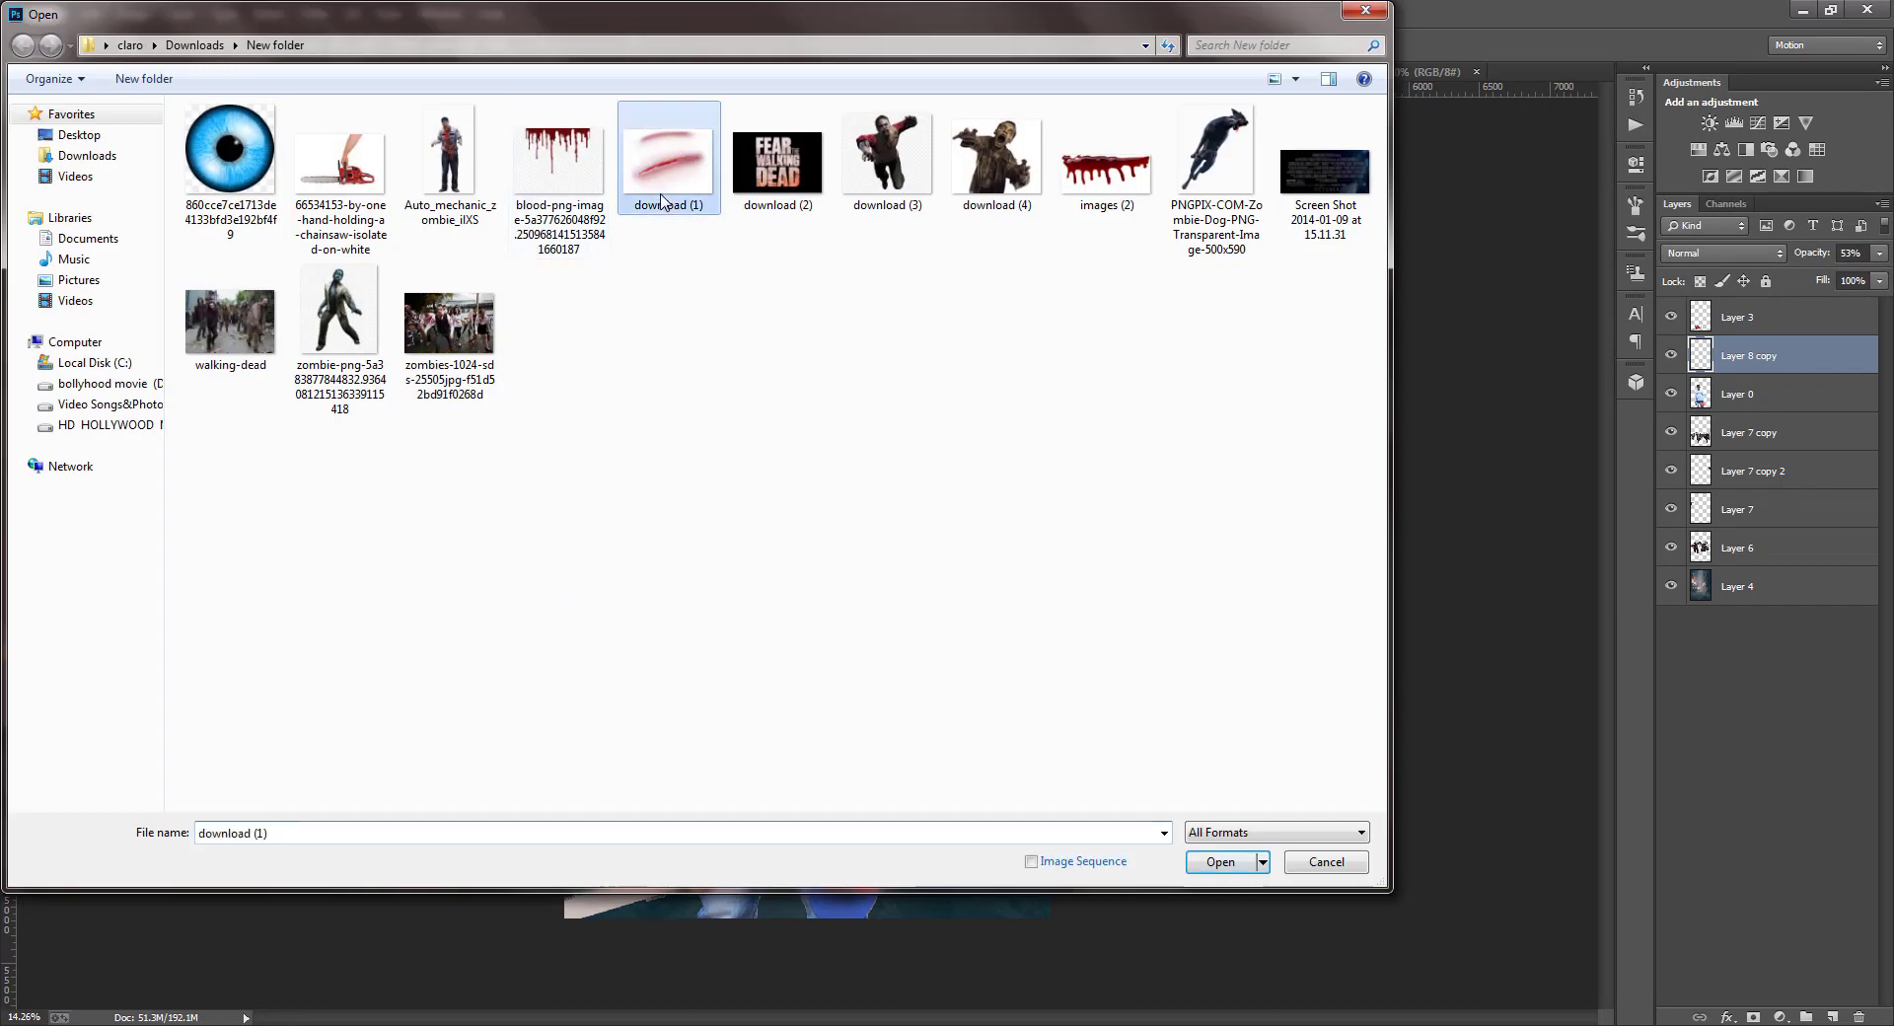
click(340, 313)
click(1220, 861)
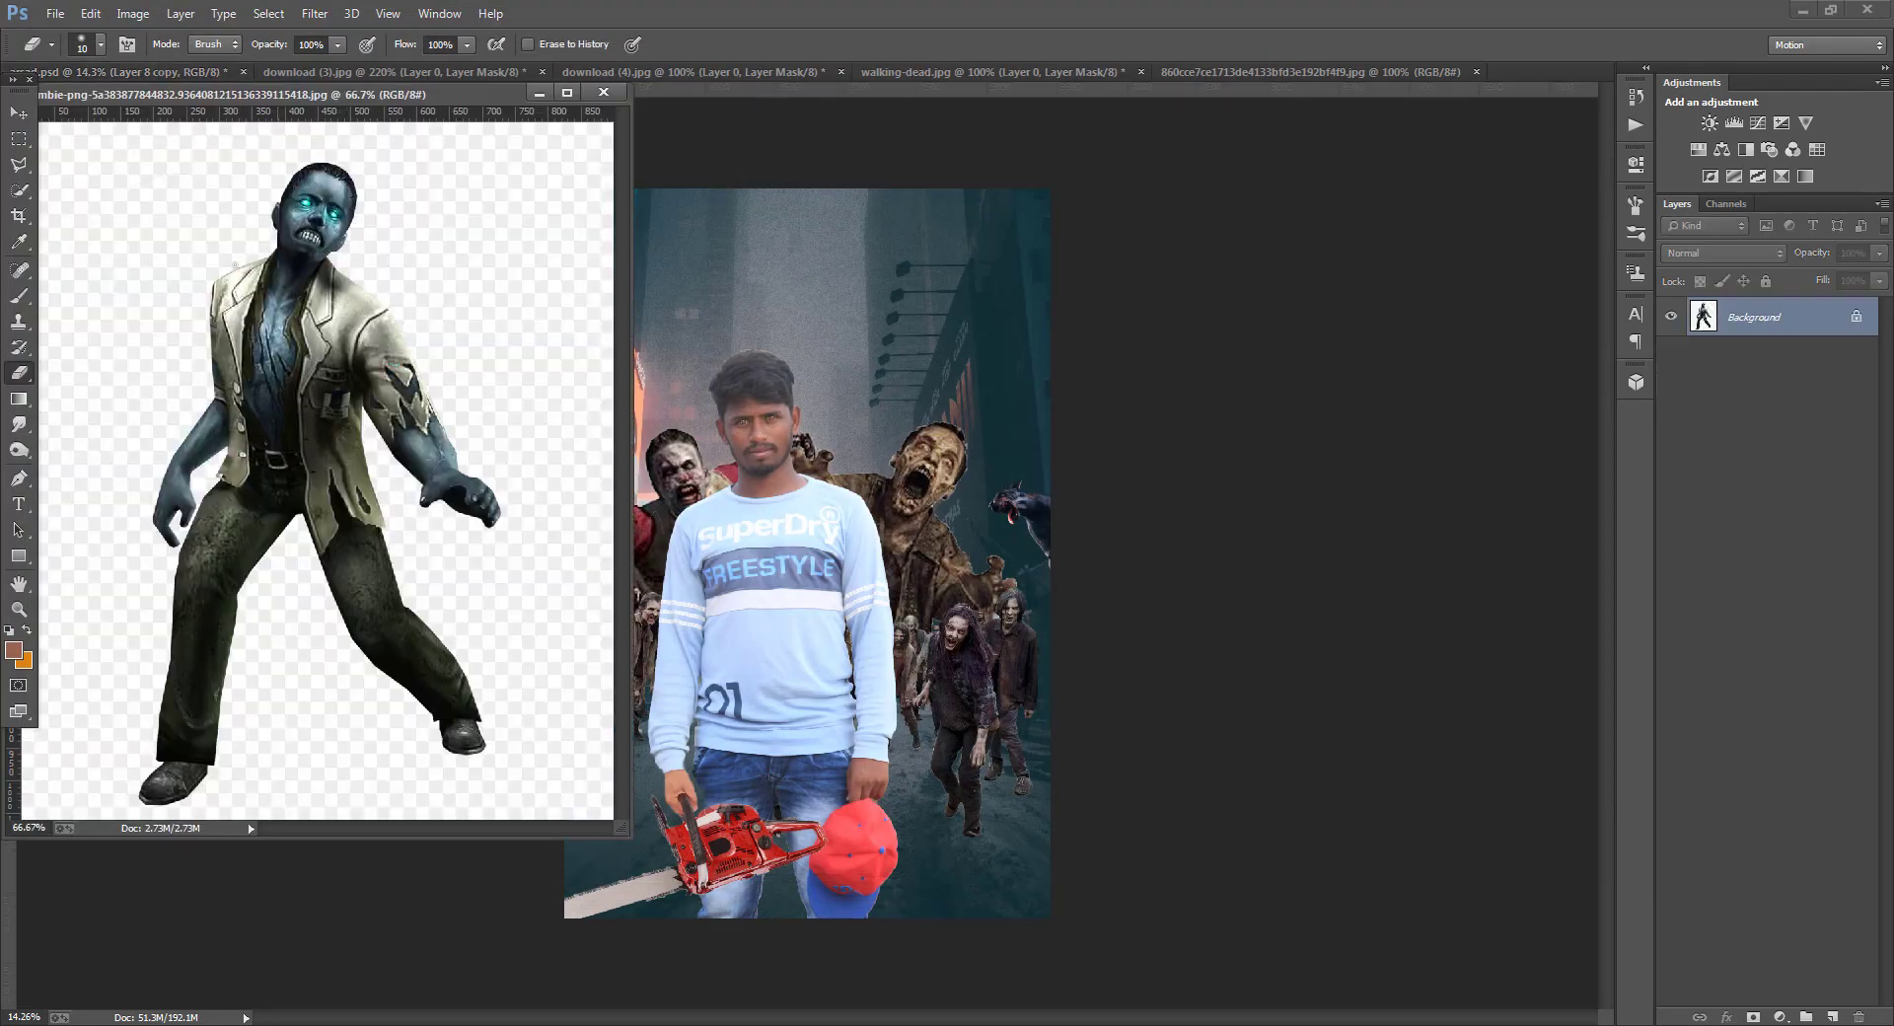
- Select the whole blue-skinned zombie, including arms and legs, with the Quick Selection tool
click(21, 168)
click(21, 190)
mouse_move(313, 191)
mouse_down()
mouse_move(302, 319)
mouse_move(314, 304)
mouse_move(360, 326)
mouse_move(447, 490)
mouse_up()
mouse_move(305, 366)
mouse_down()
mouse_move(286, 532)
mouse_move(248, 467)
mouse_move(214, 456)
mouse_move(194, 496)
mouse_up()
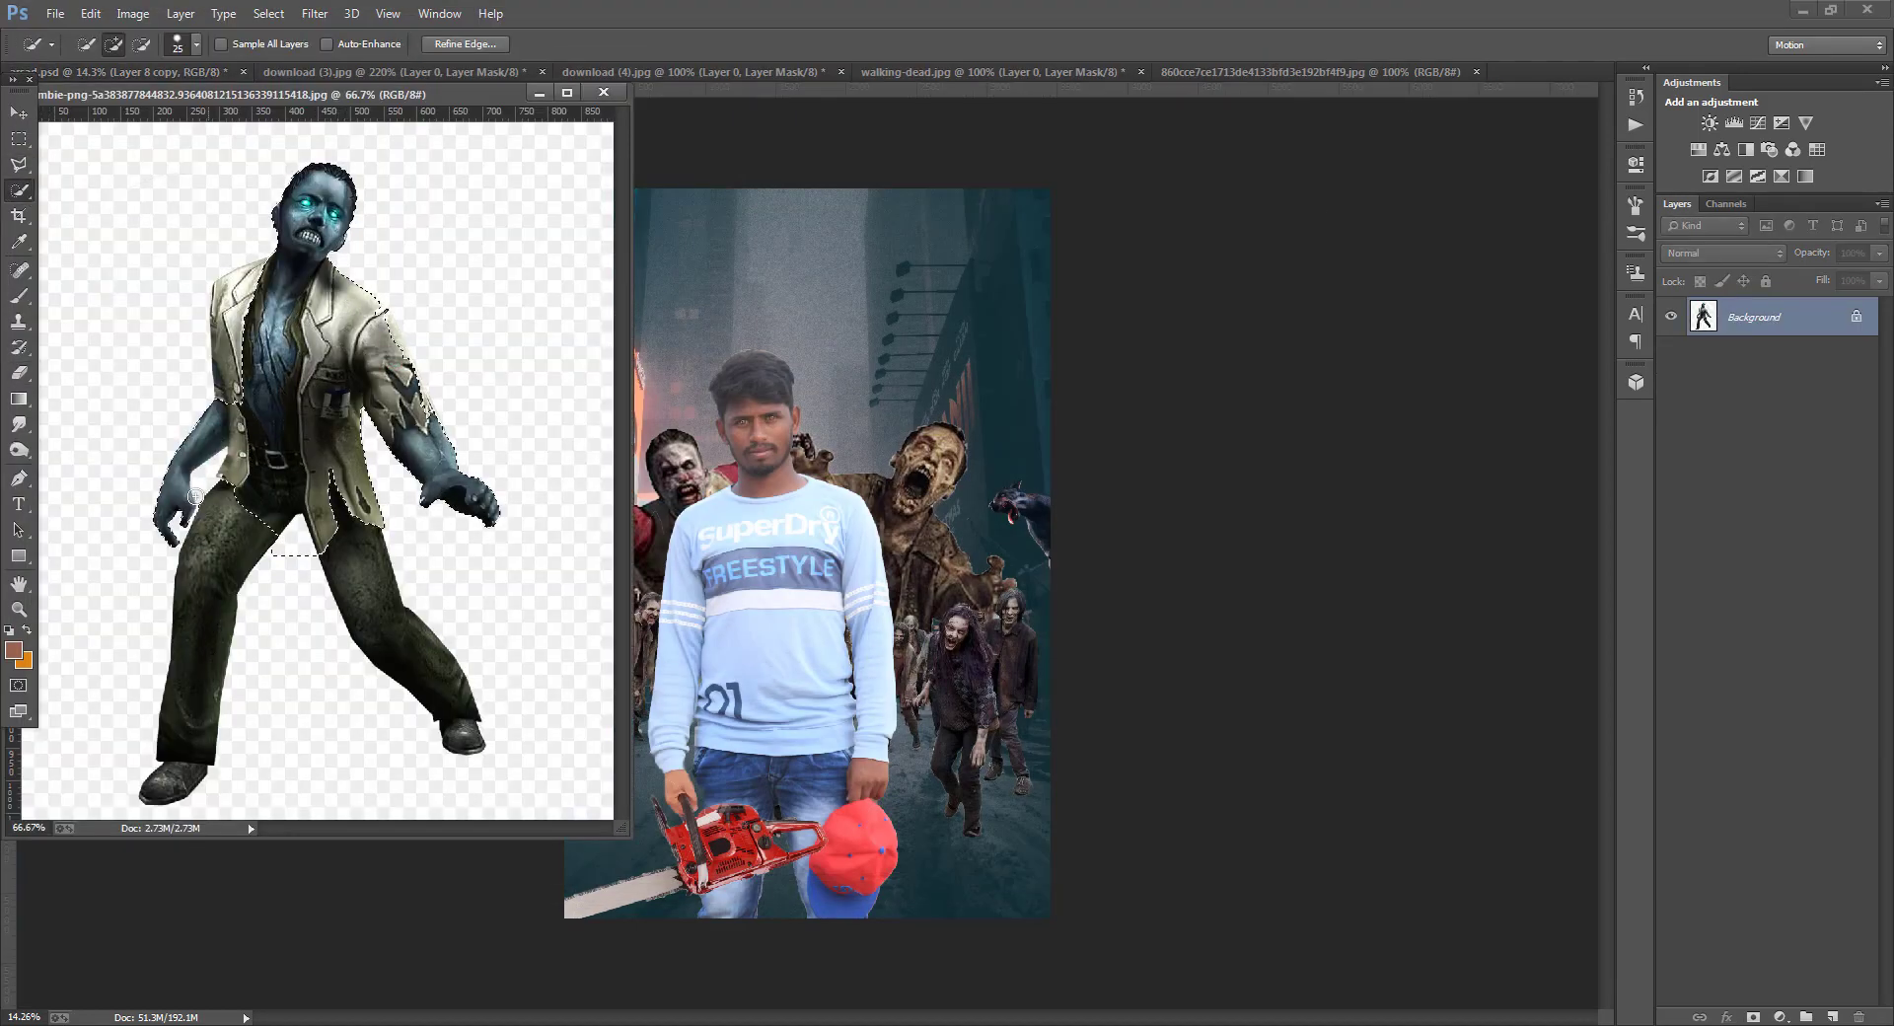
drag(197, 569, 188, 668)
drag(357, 559, 426, 674)
key(alt)
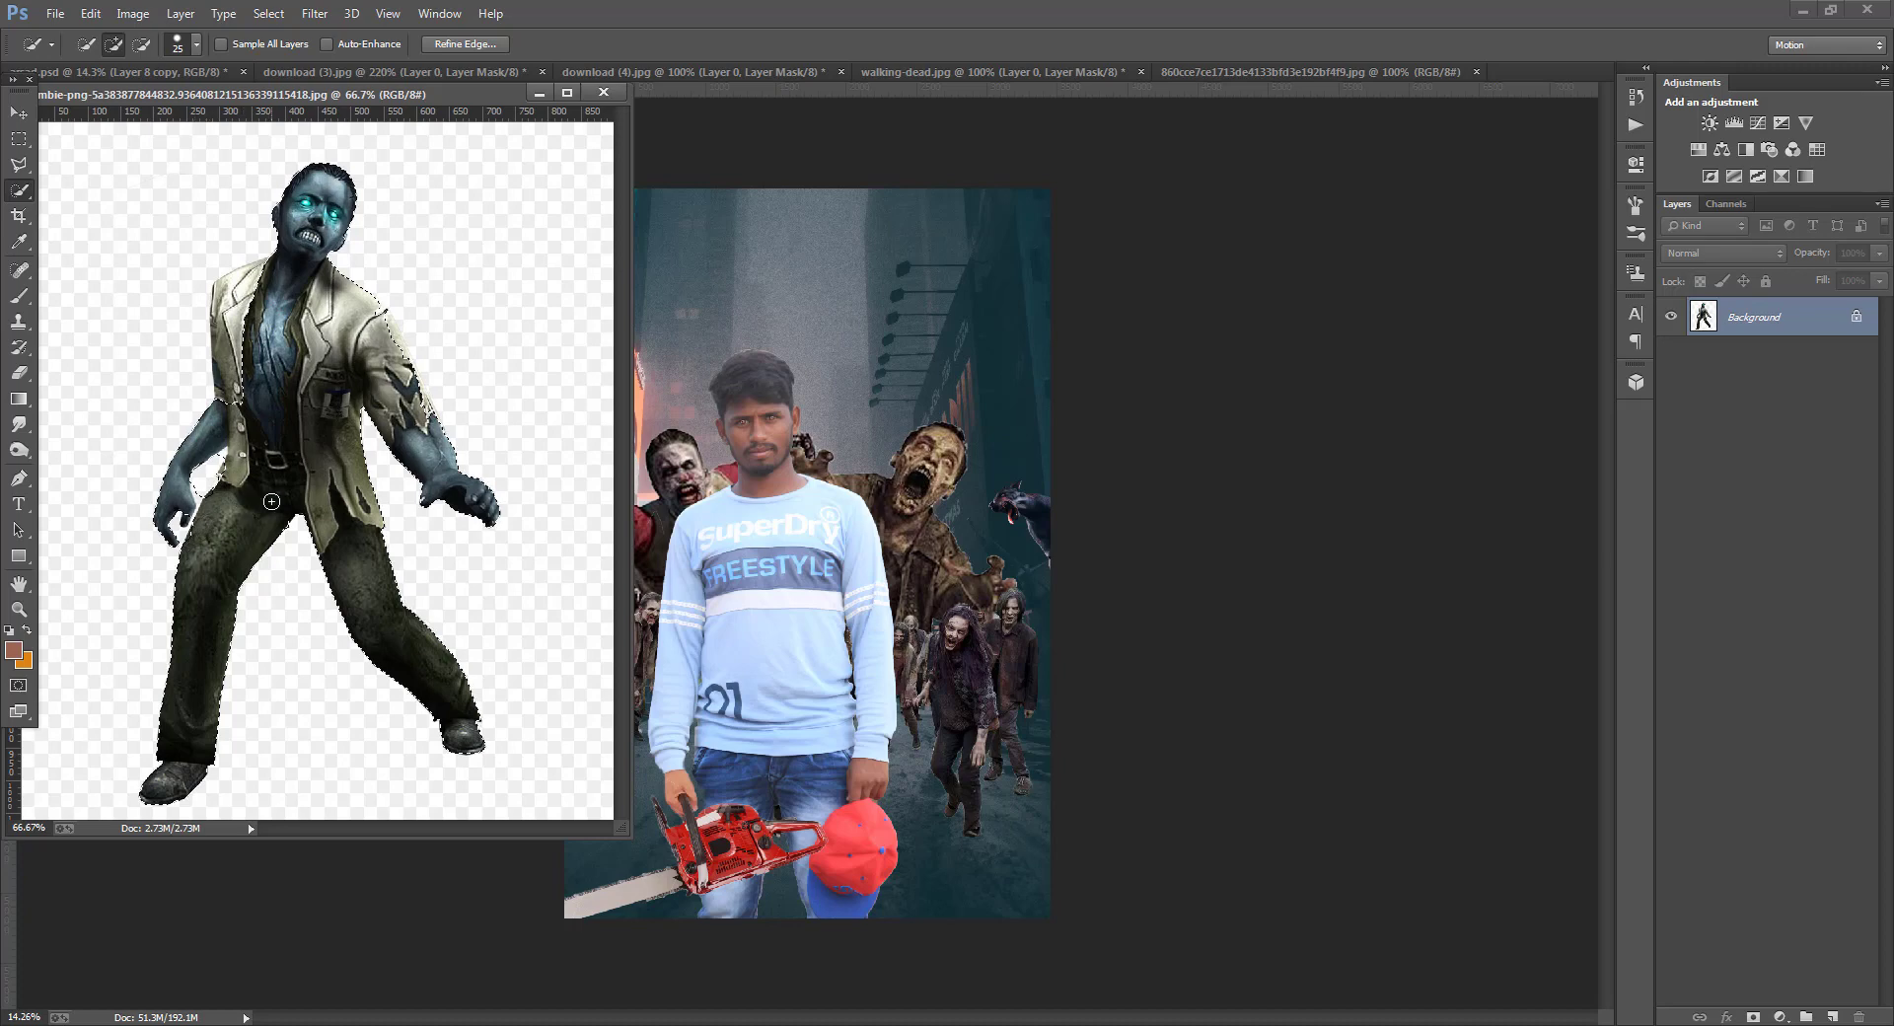
- Add the missing shoulder and upper arm to the zombie selection and mask out the background
click(1754, 1017)
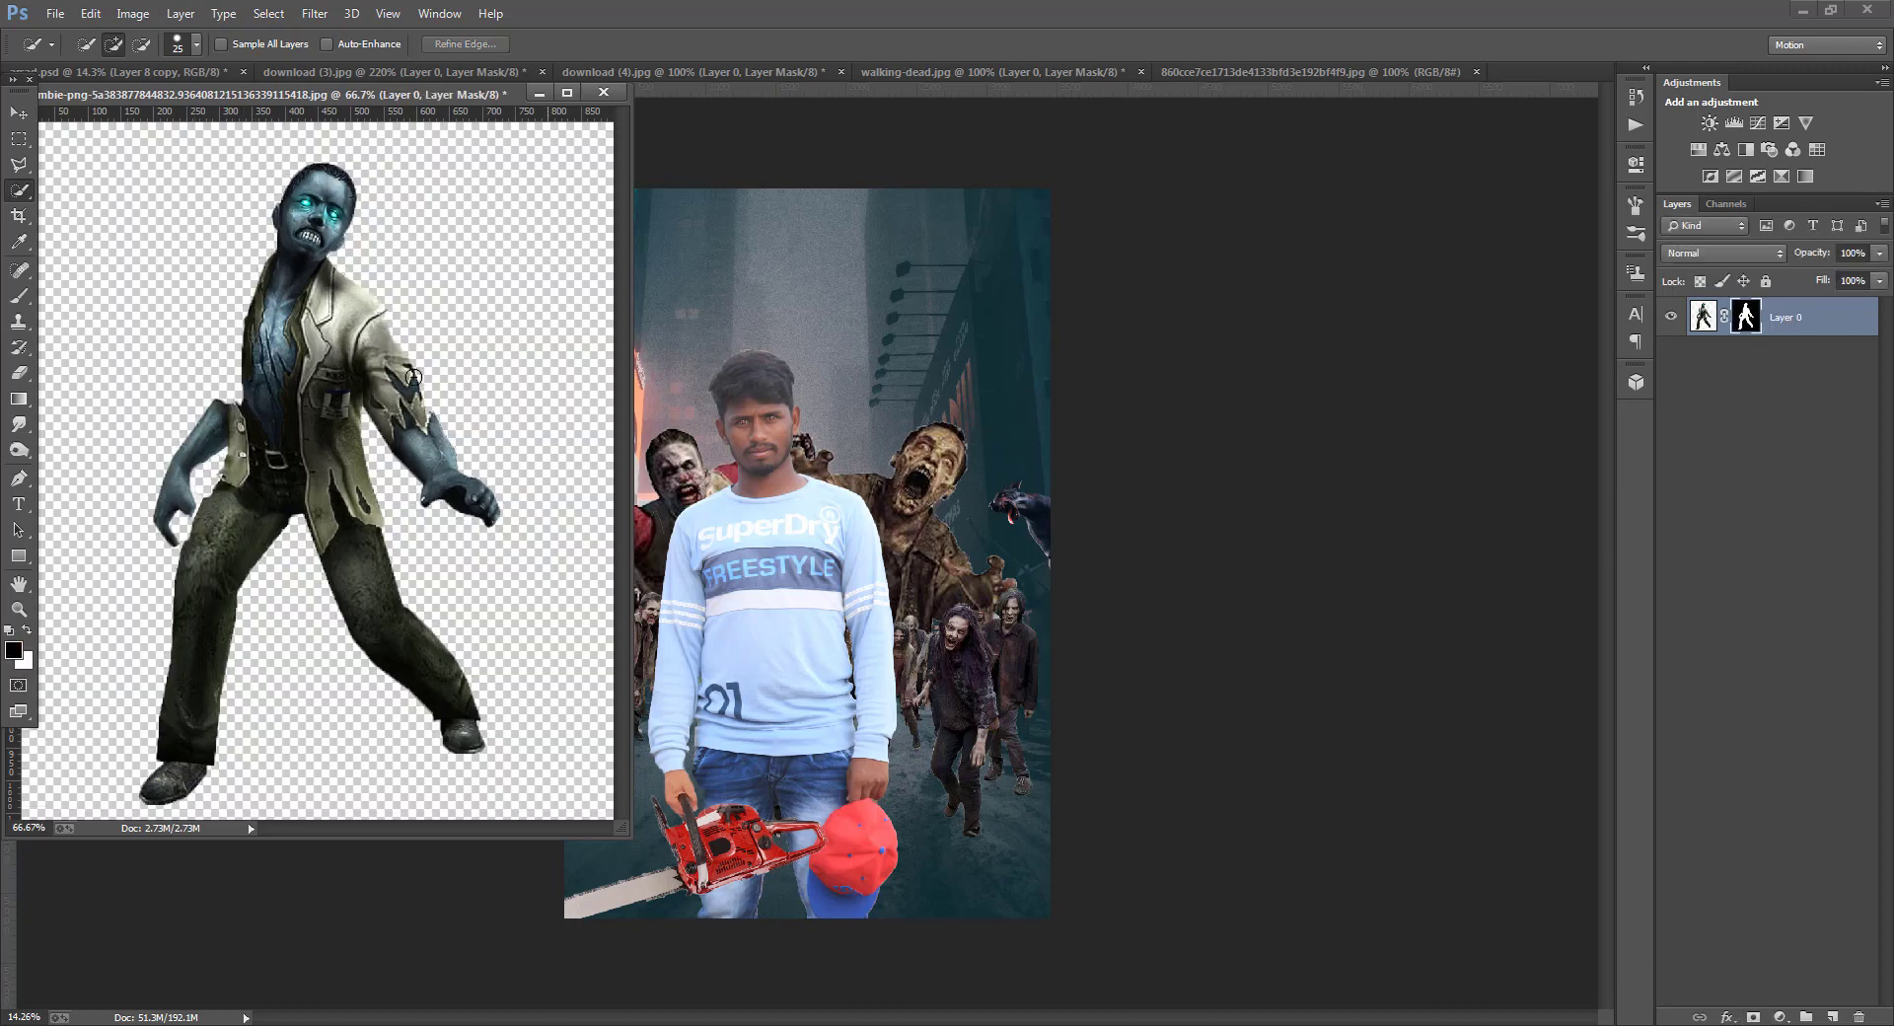
key(ctrl+z)
drag(244, 277, 231, 329)
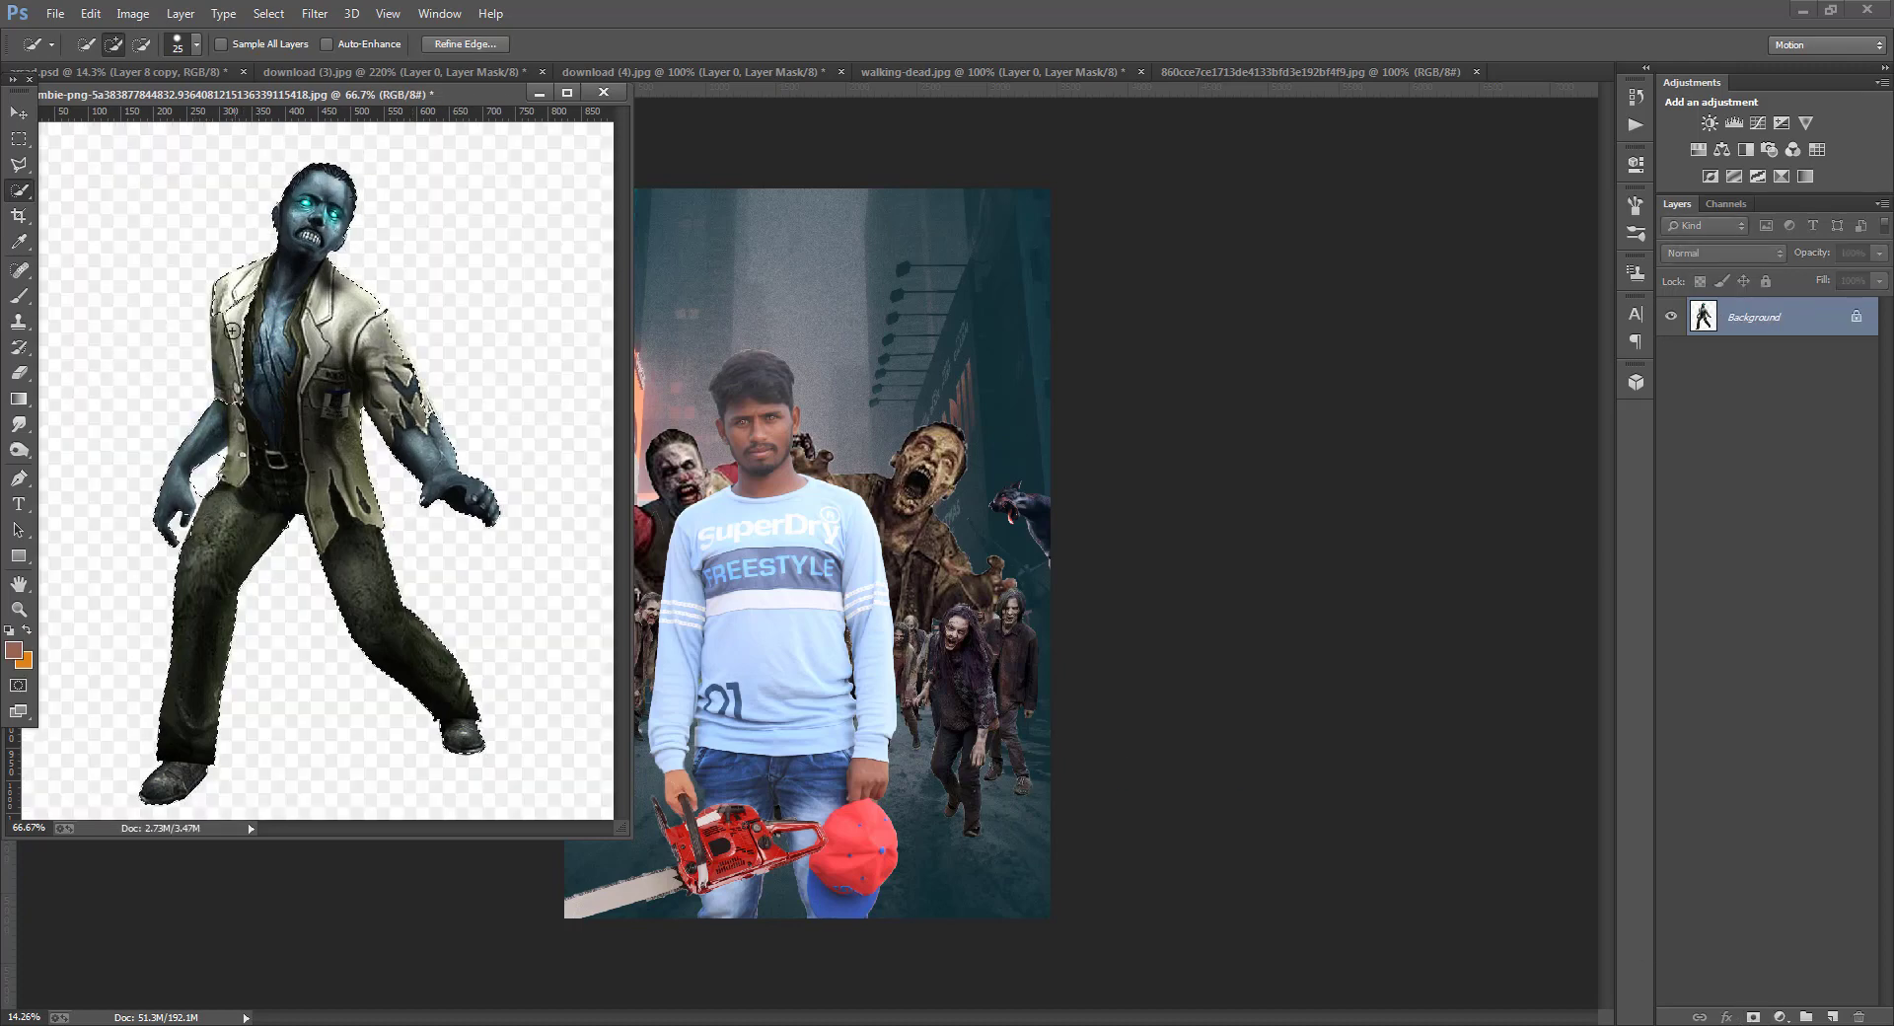
click(1754, 1016)
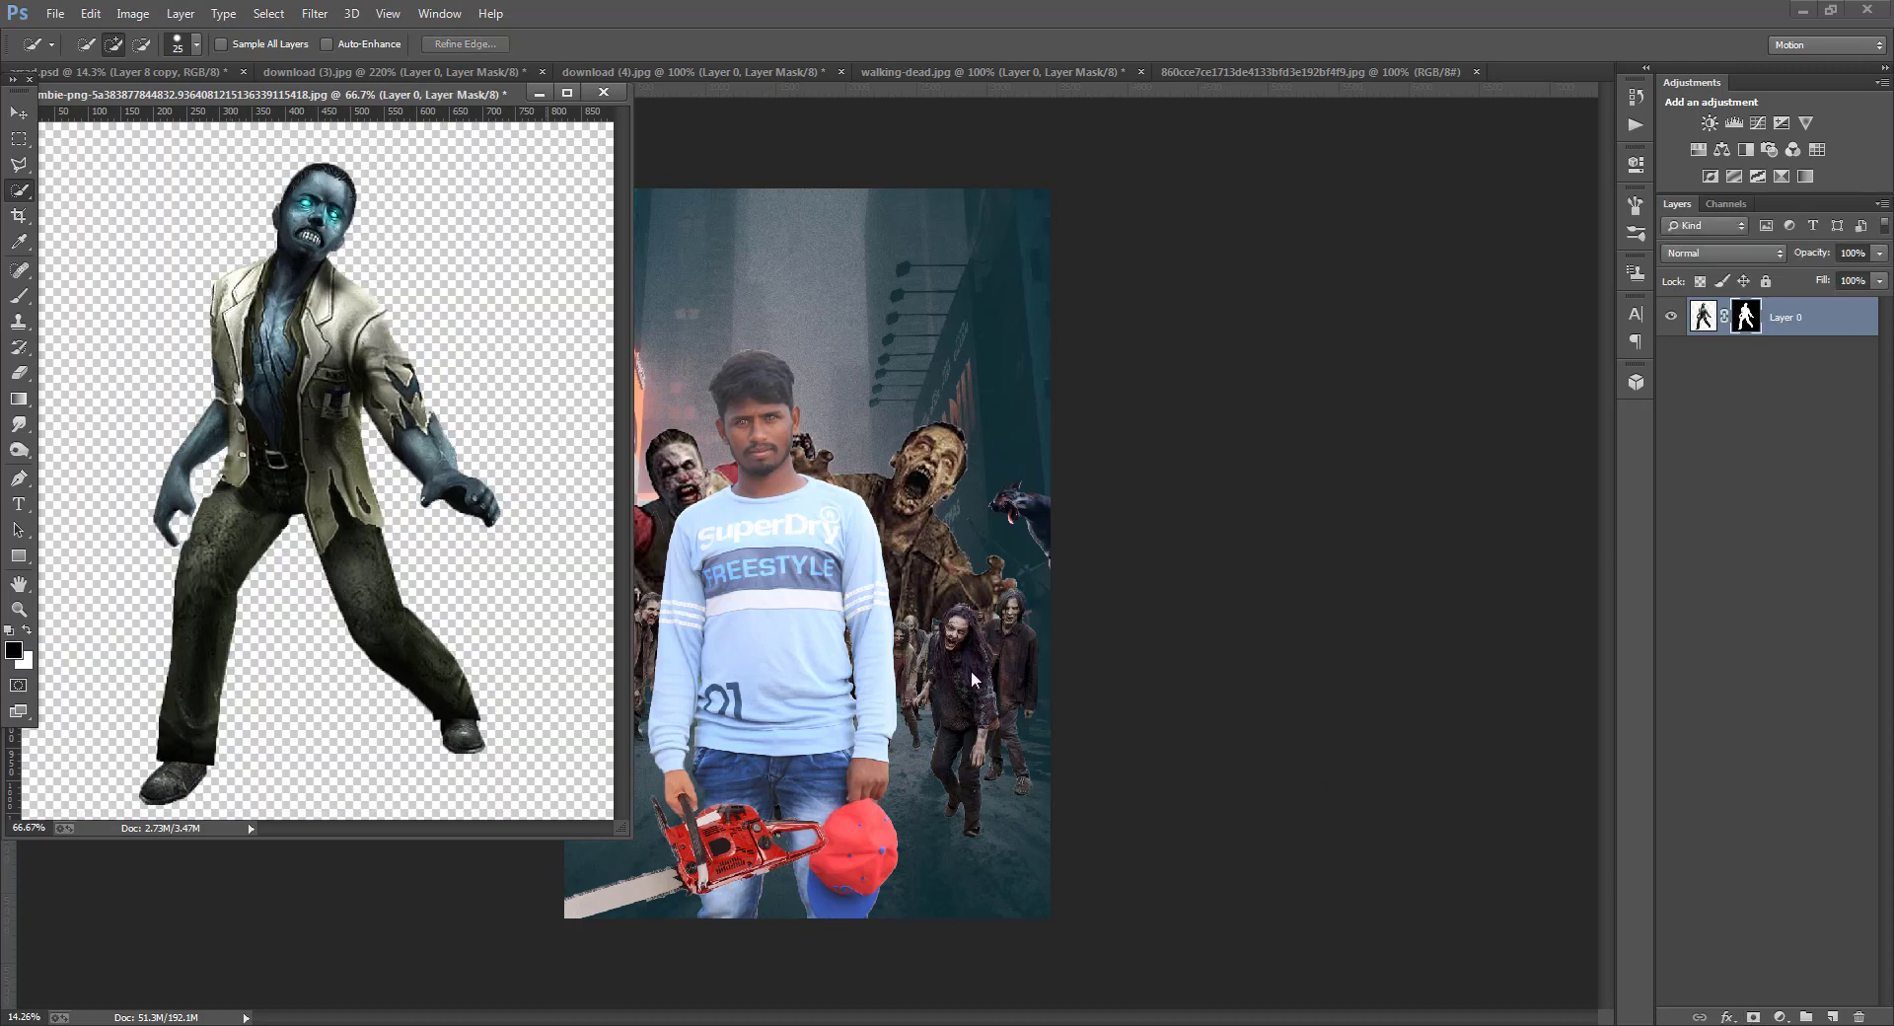
- Copy the masked zombie into the poster and close its source image
click(18, 112)
drag(320, 449, 649, 722)
click(603, 92)
click(922, 387)
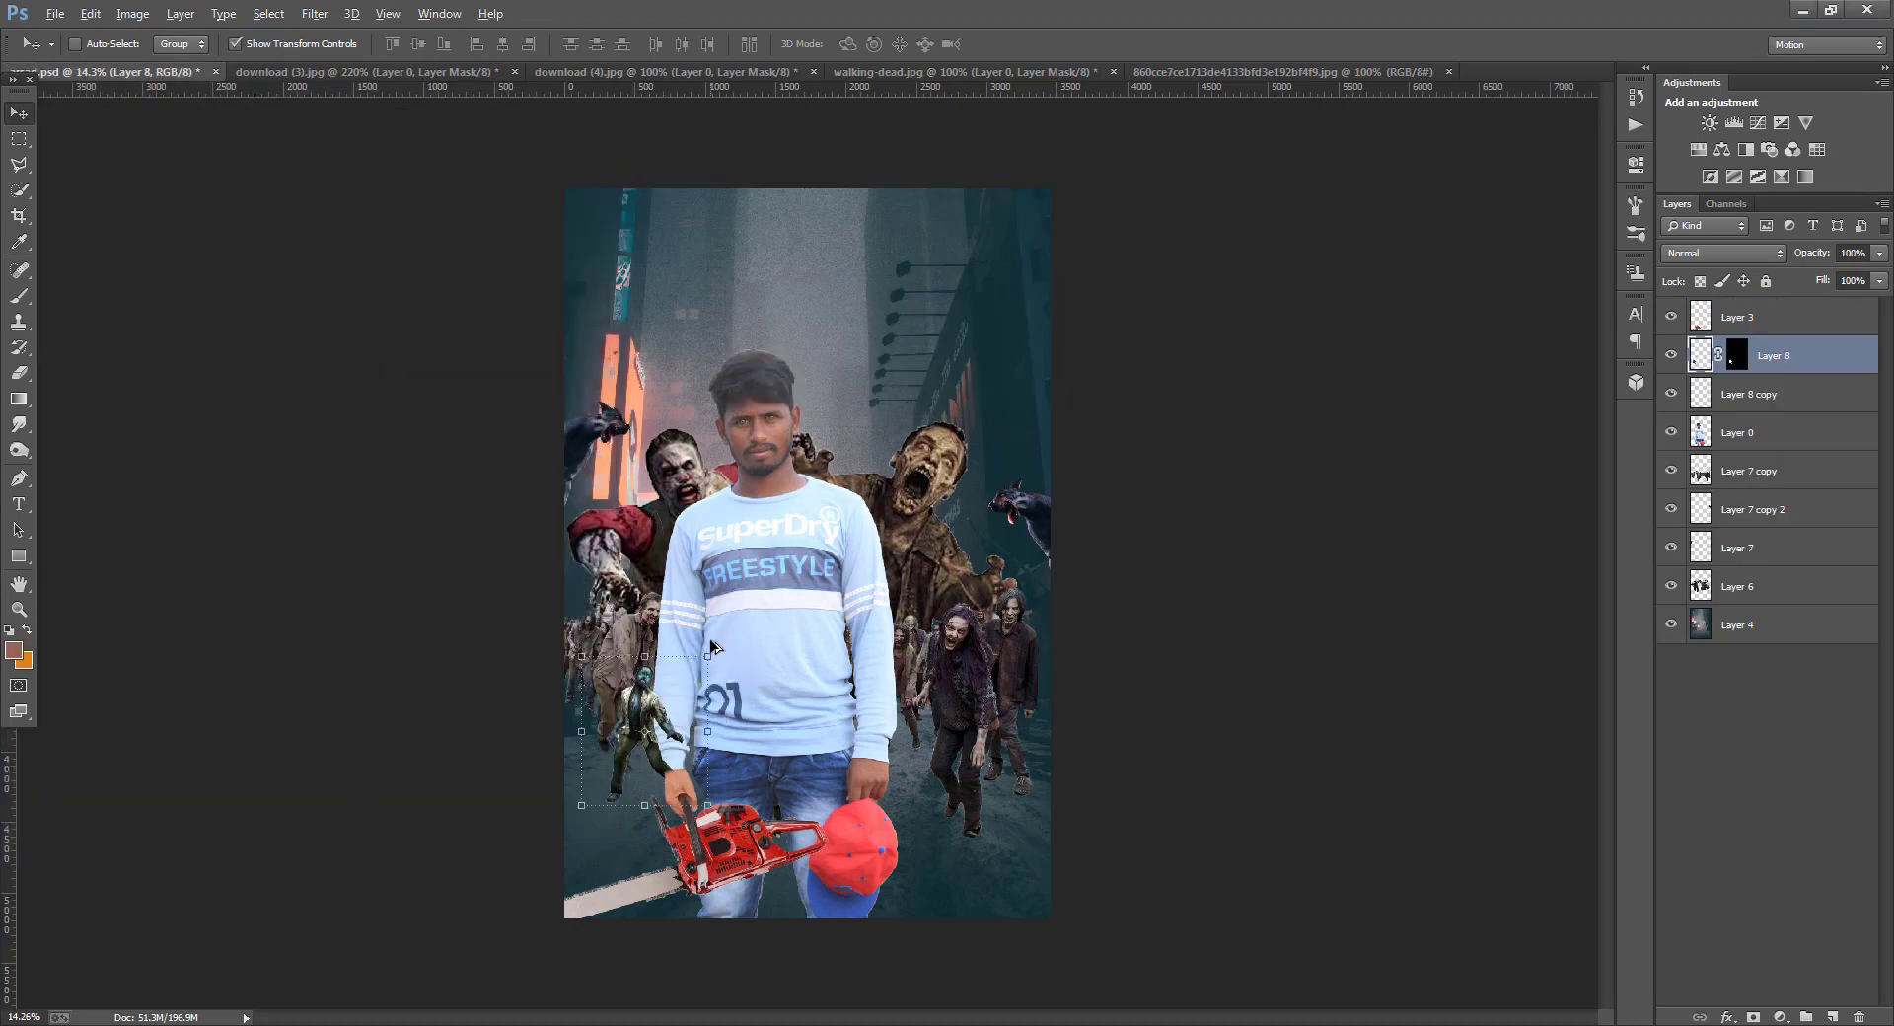
- Flip the new zombie horizontally, scale it to about 210% width and 213% height, and place it in the poster's lower right
drag(708, 656, 829, 515)
drag(609, 631, 965, 659)
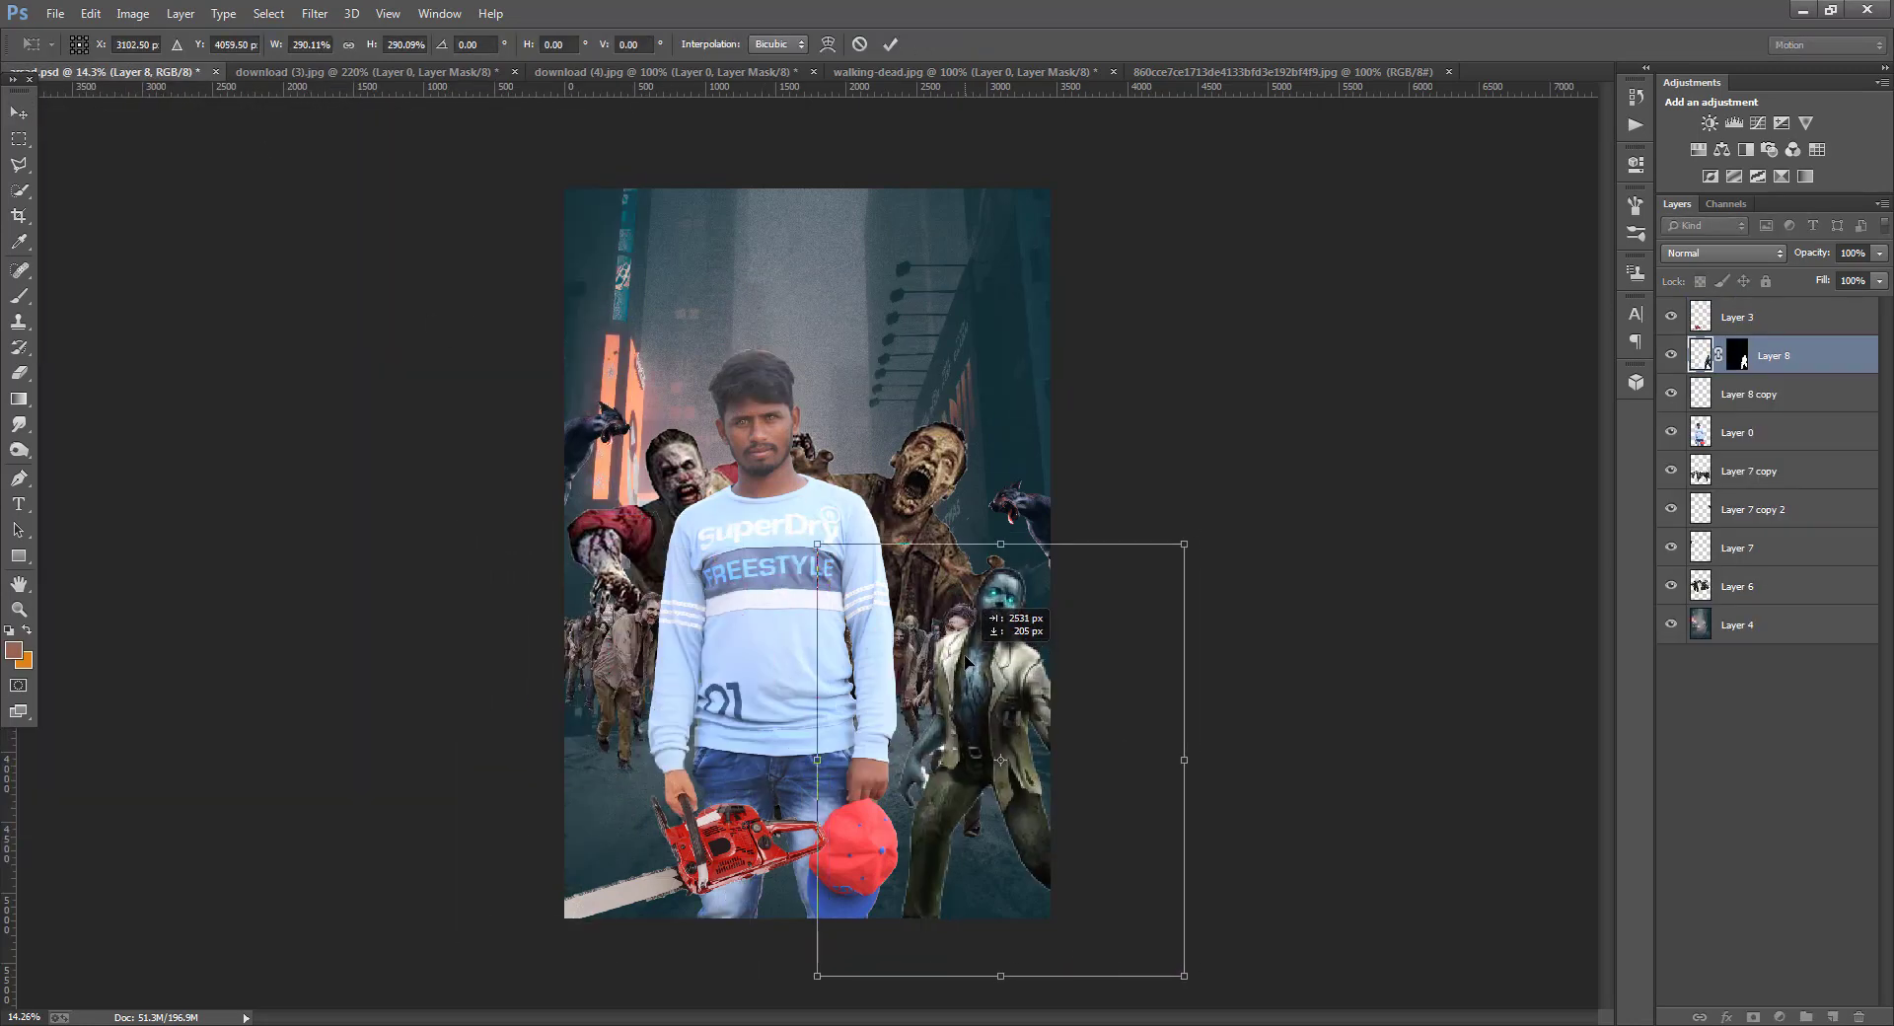
right_click(945, 629)
click(1016, 922)
drag(1037, 752, 1037, 719)
drag(1183, 515, 1114, 592)
click(18, 113)
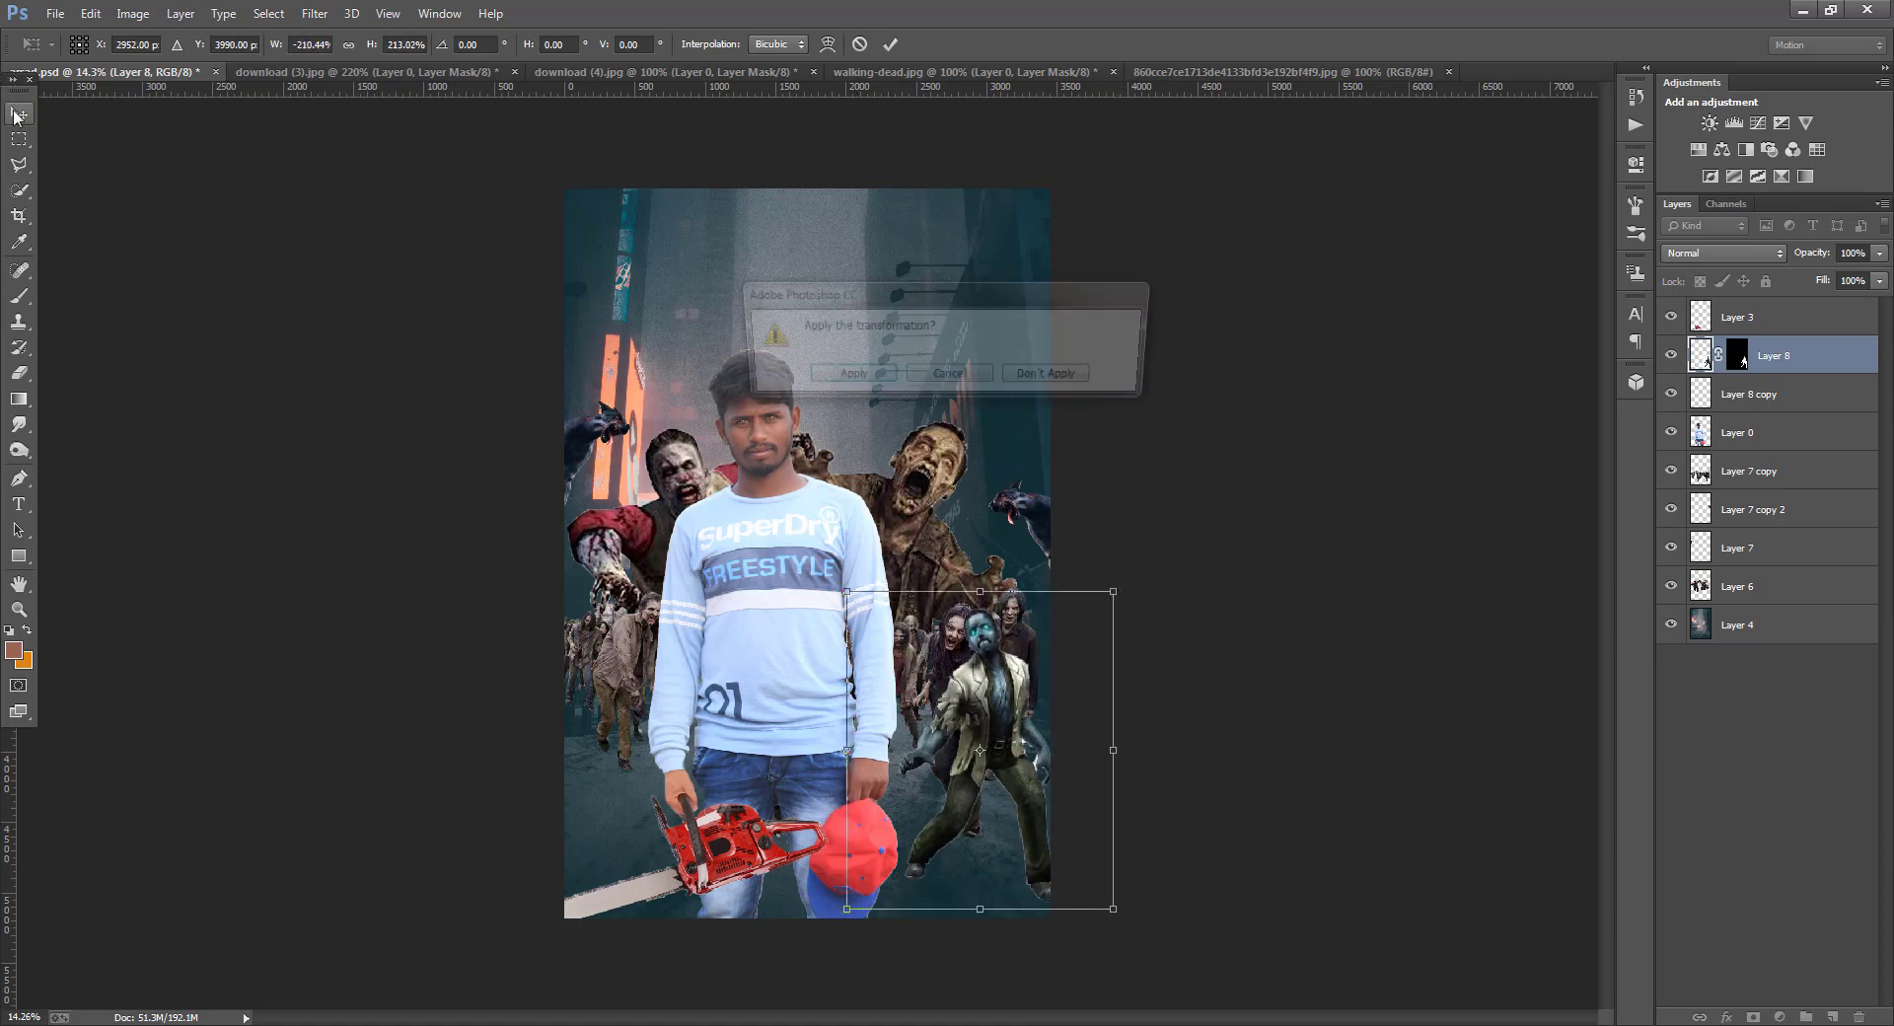
click(865, 379)
- Move the zombie's Layer 8 beneath the man's Layer 0 and fine-tune its position in the lower right of the poster
drag(1031, 764, 1041, 772)
drag(1766, 375, 1761, 451)
mouse_move(1001, 708)
mouse_down()
mouse_move(951, 709)
mouse_move(984, 701)
mouse_up()
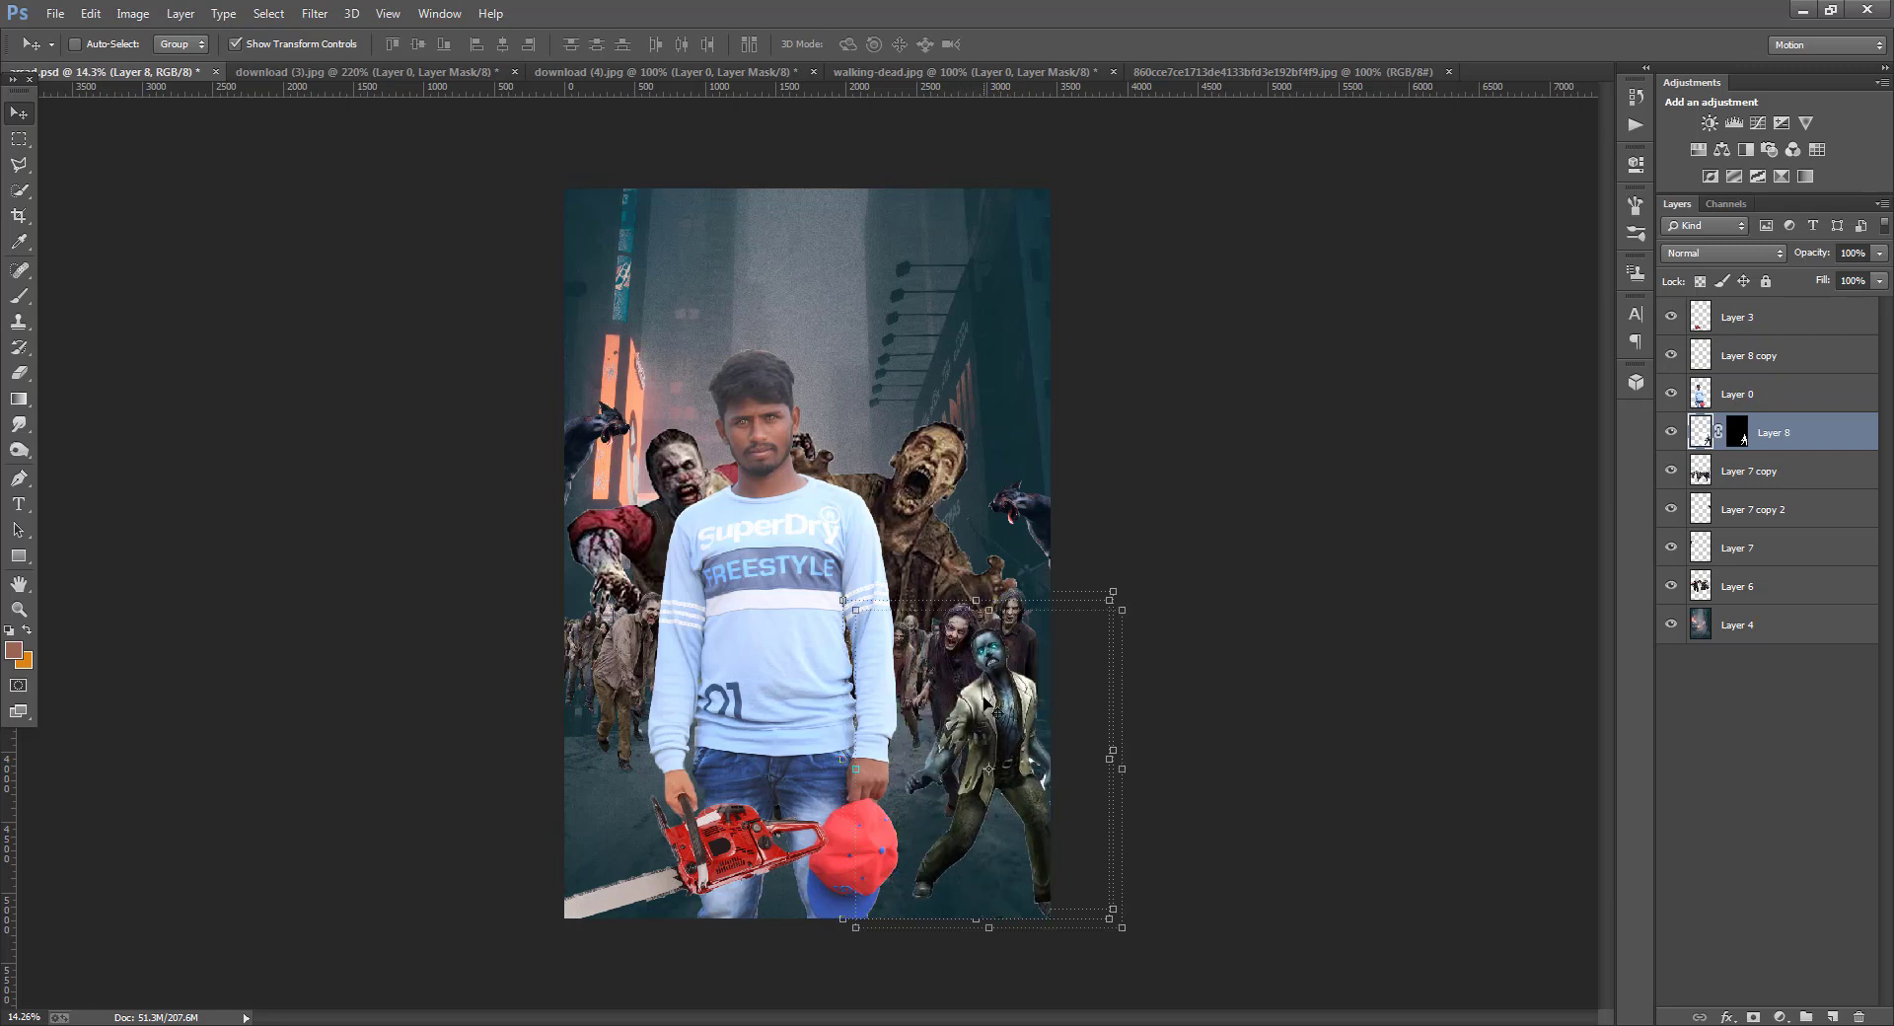
- Open Auto_mechanic_zombie_ilXS, copy the mechanic zombie into the poster and close the source image
click(55, 12)
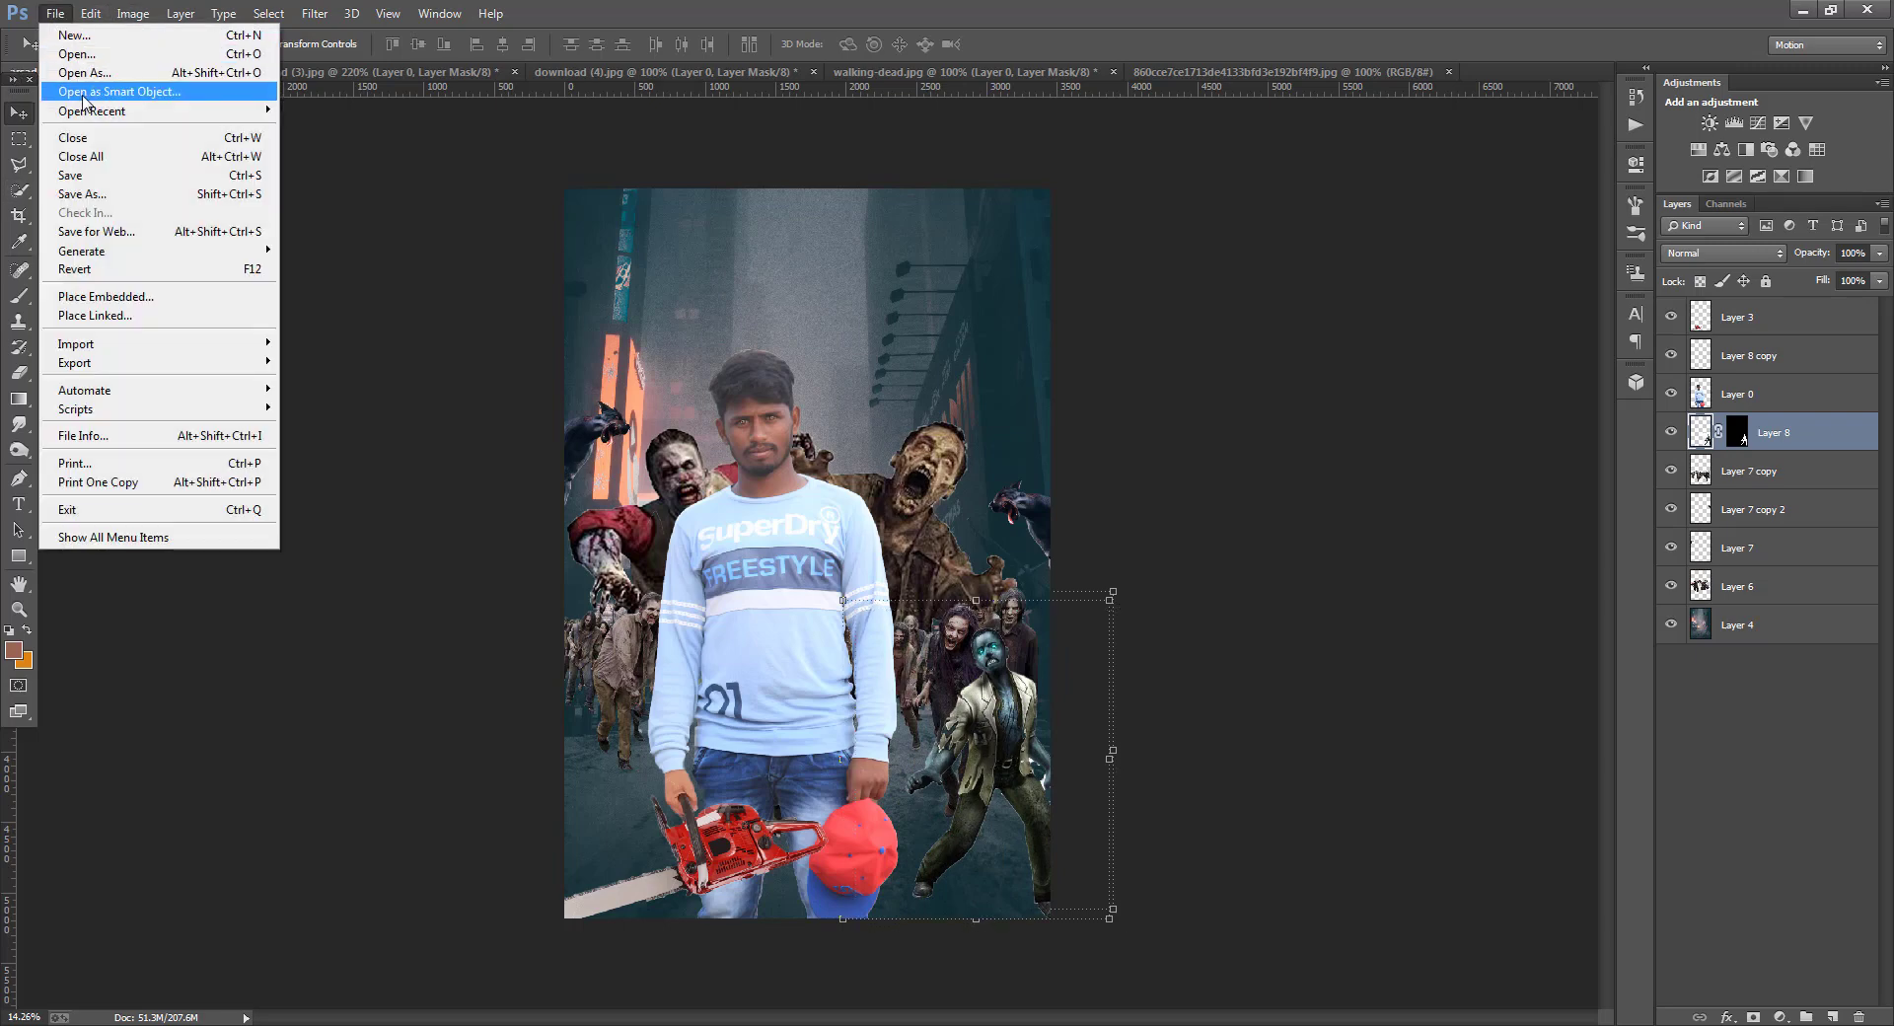
click(88, 55)
click(444, 163)
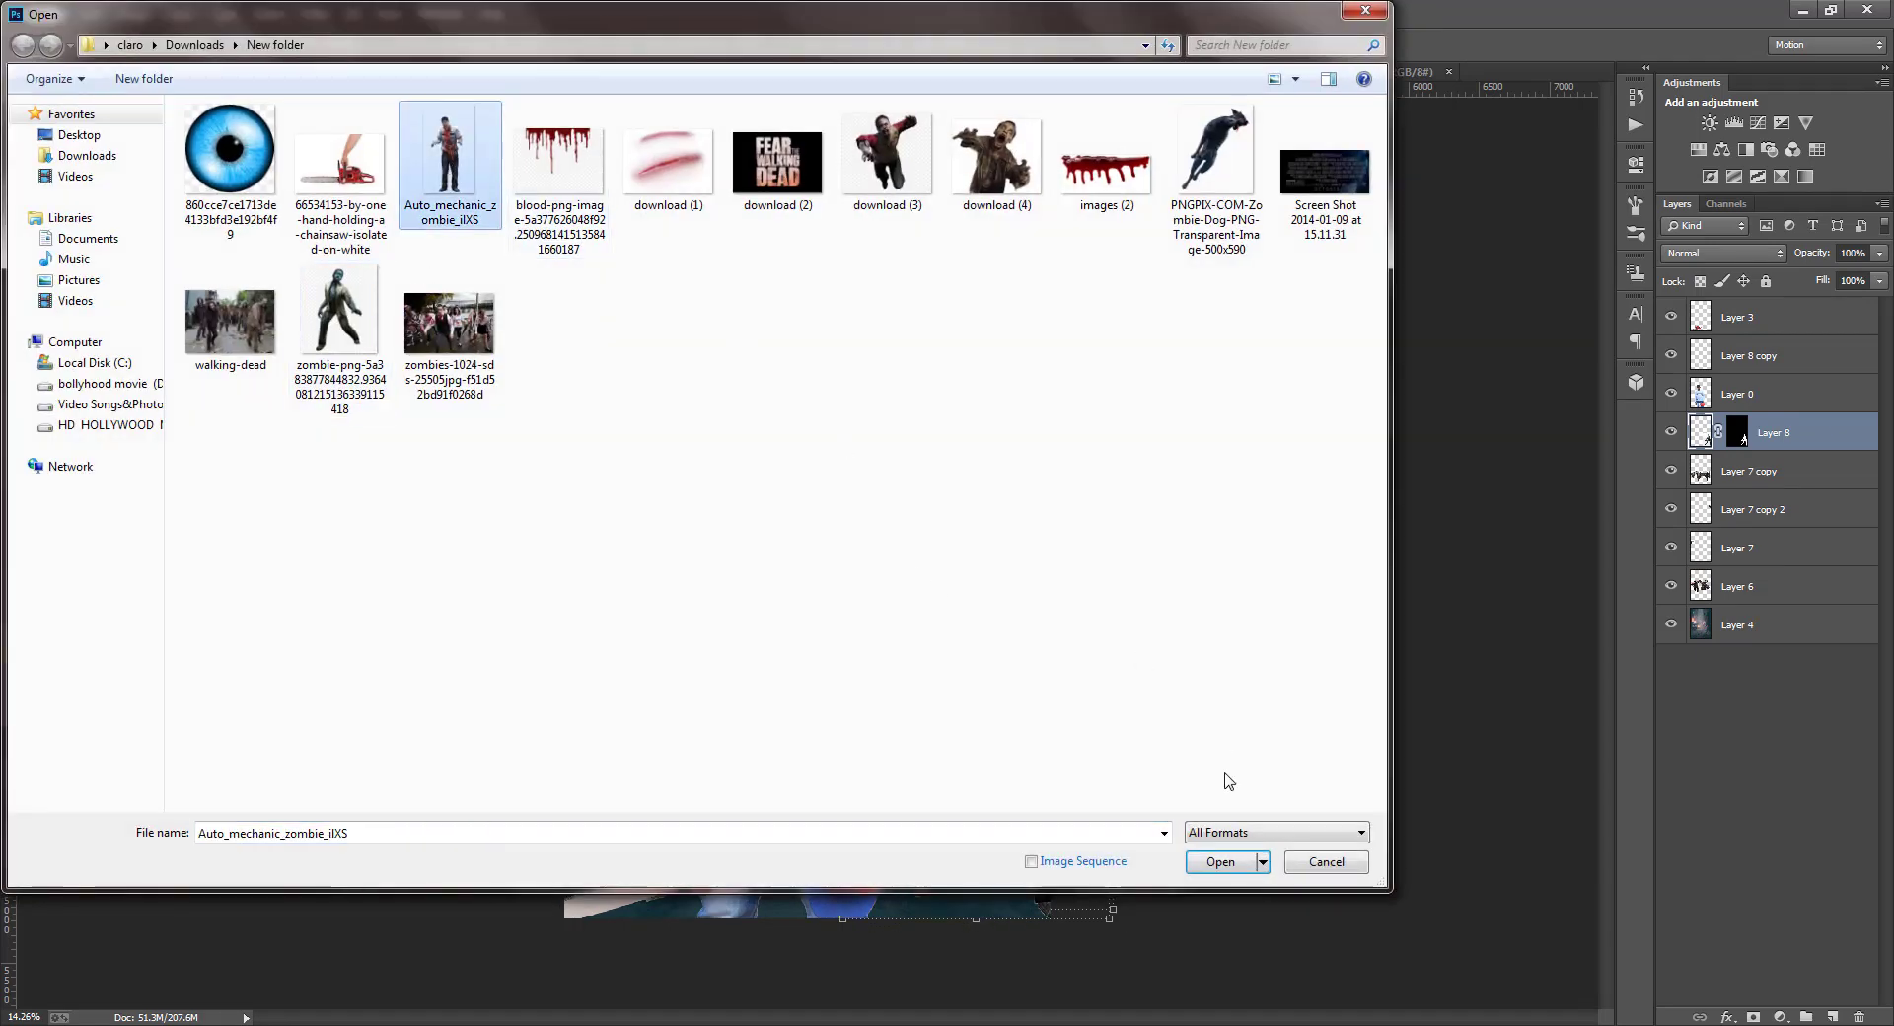
click(1220, 861)
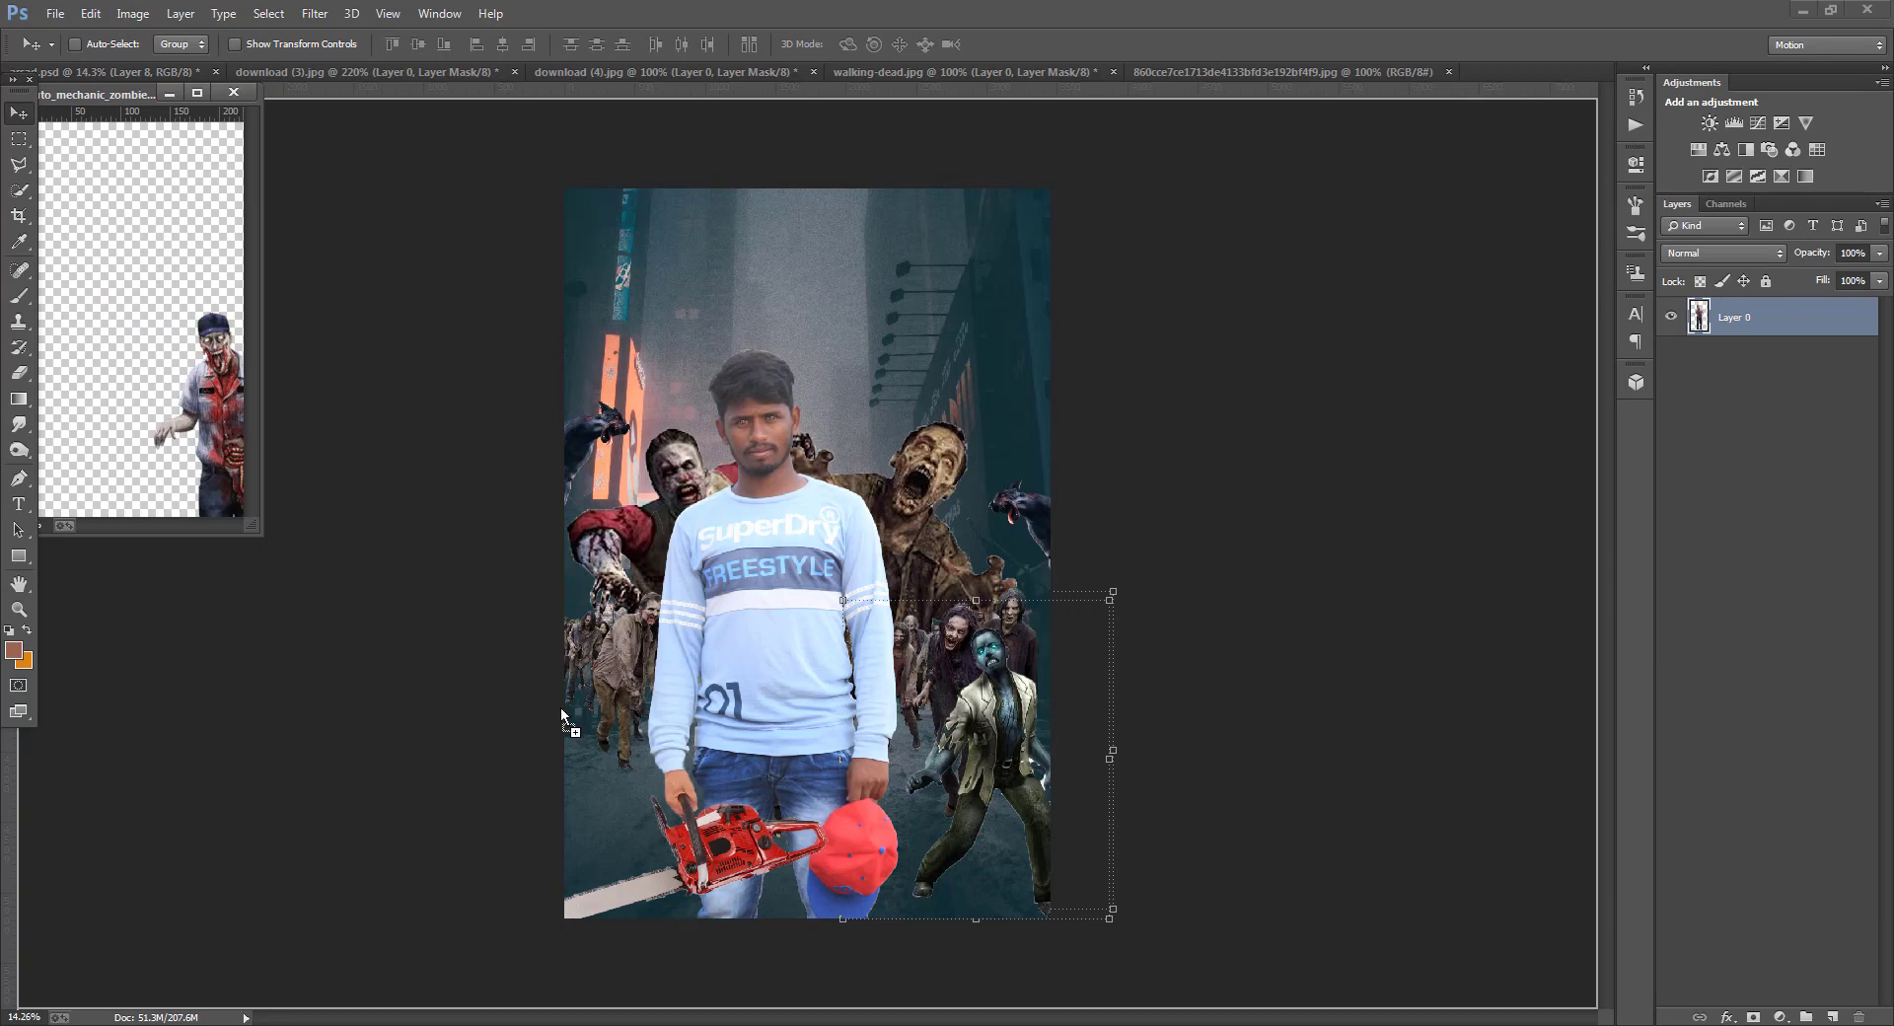
drag(564, 718, 474, 596)
click(232, 92)
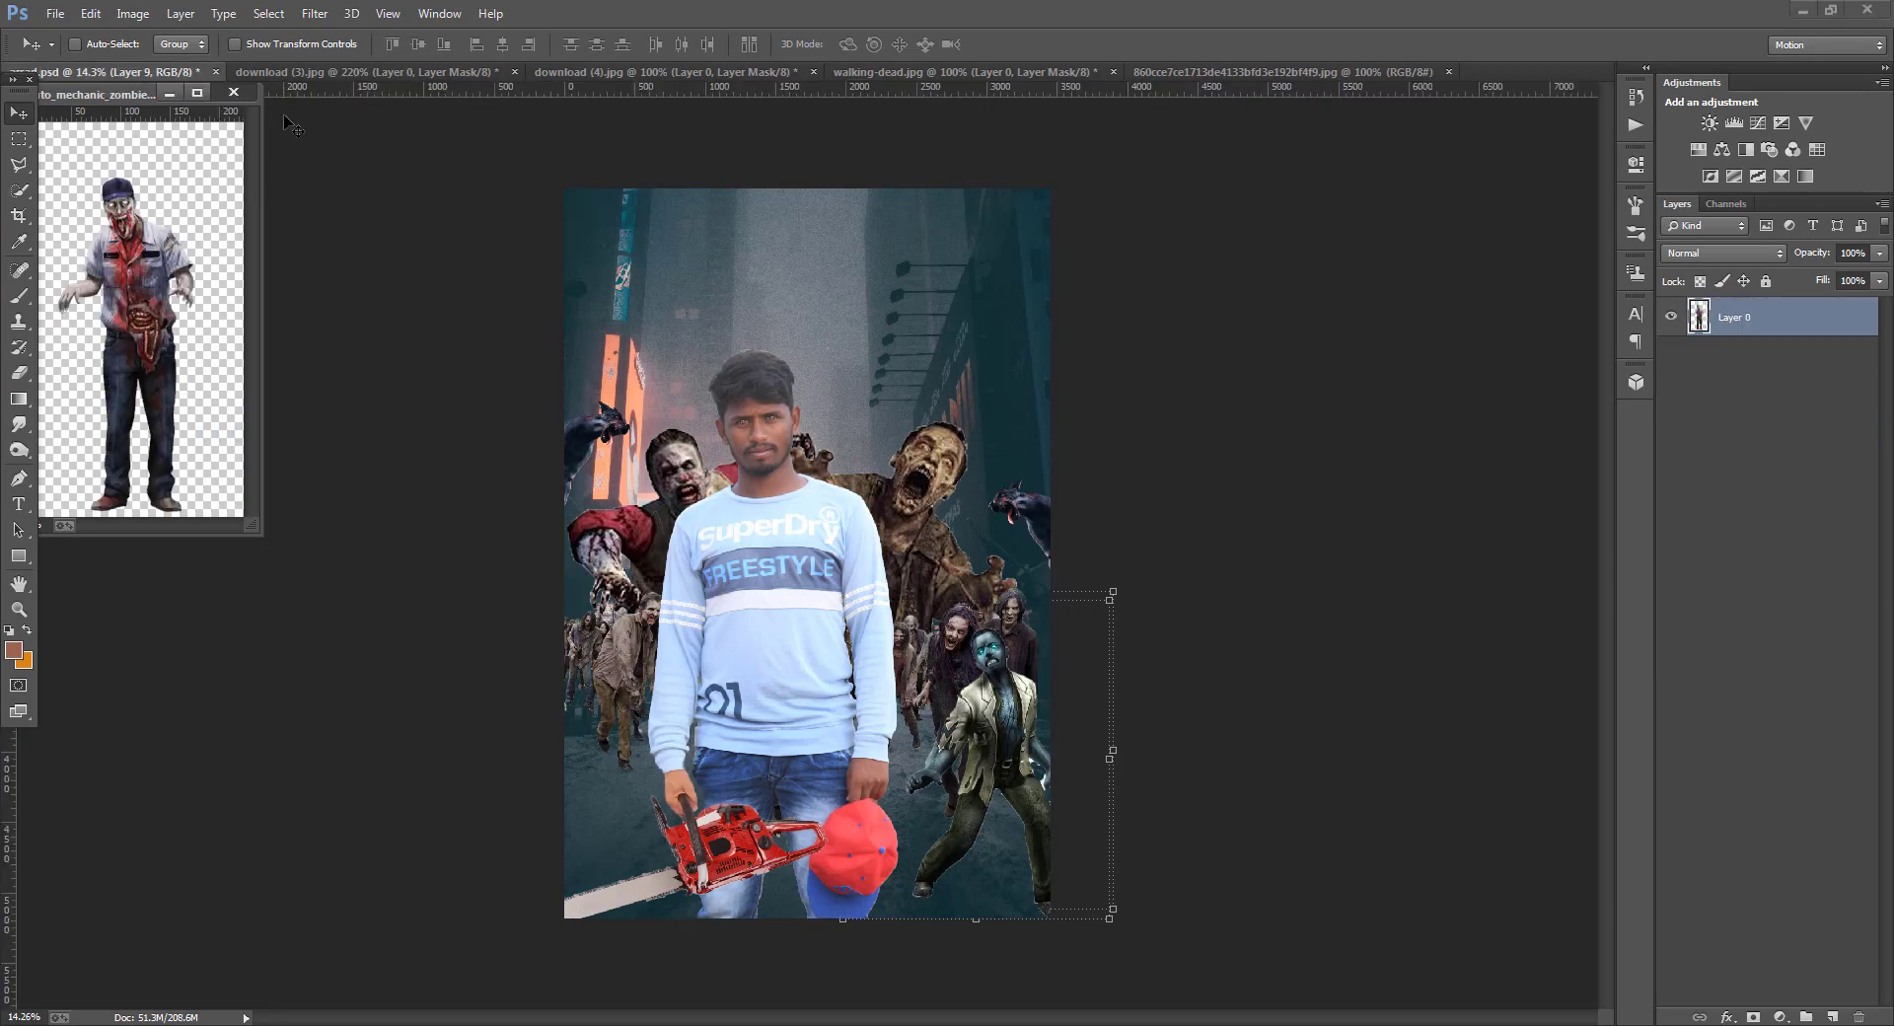
- Enlarge the mechanic zombie and position it at the poster's left edge beside the man
click(234, 43)
drag(570, 690, 604, 714)
click(19, 113)
click(859, 373)
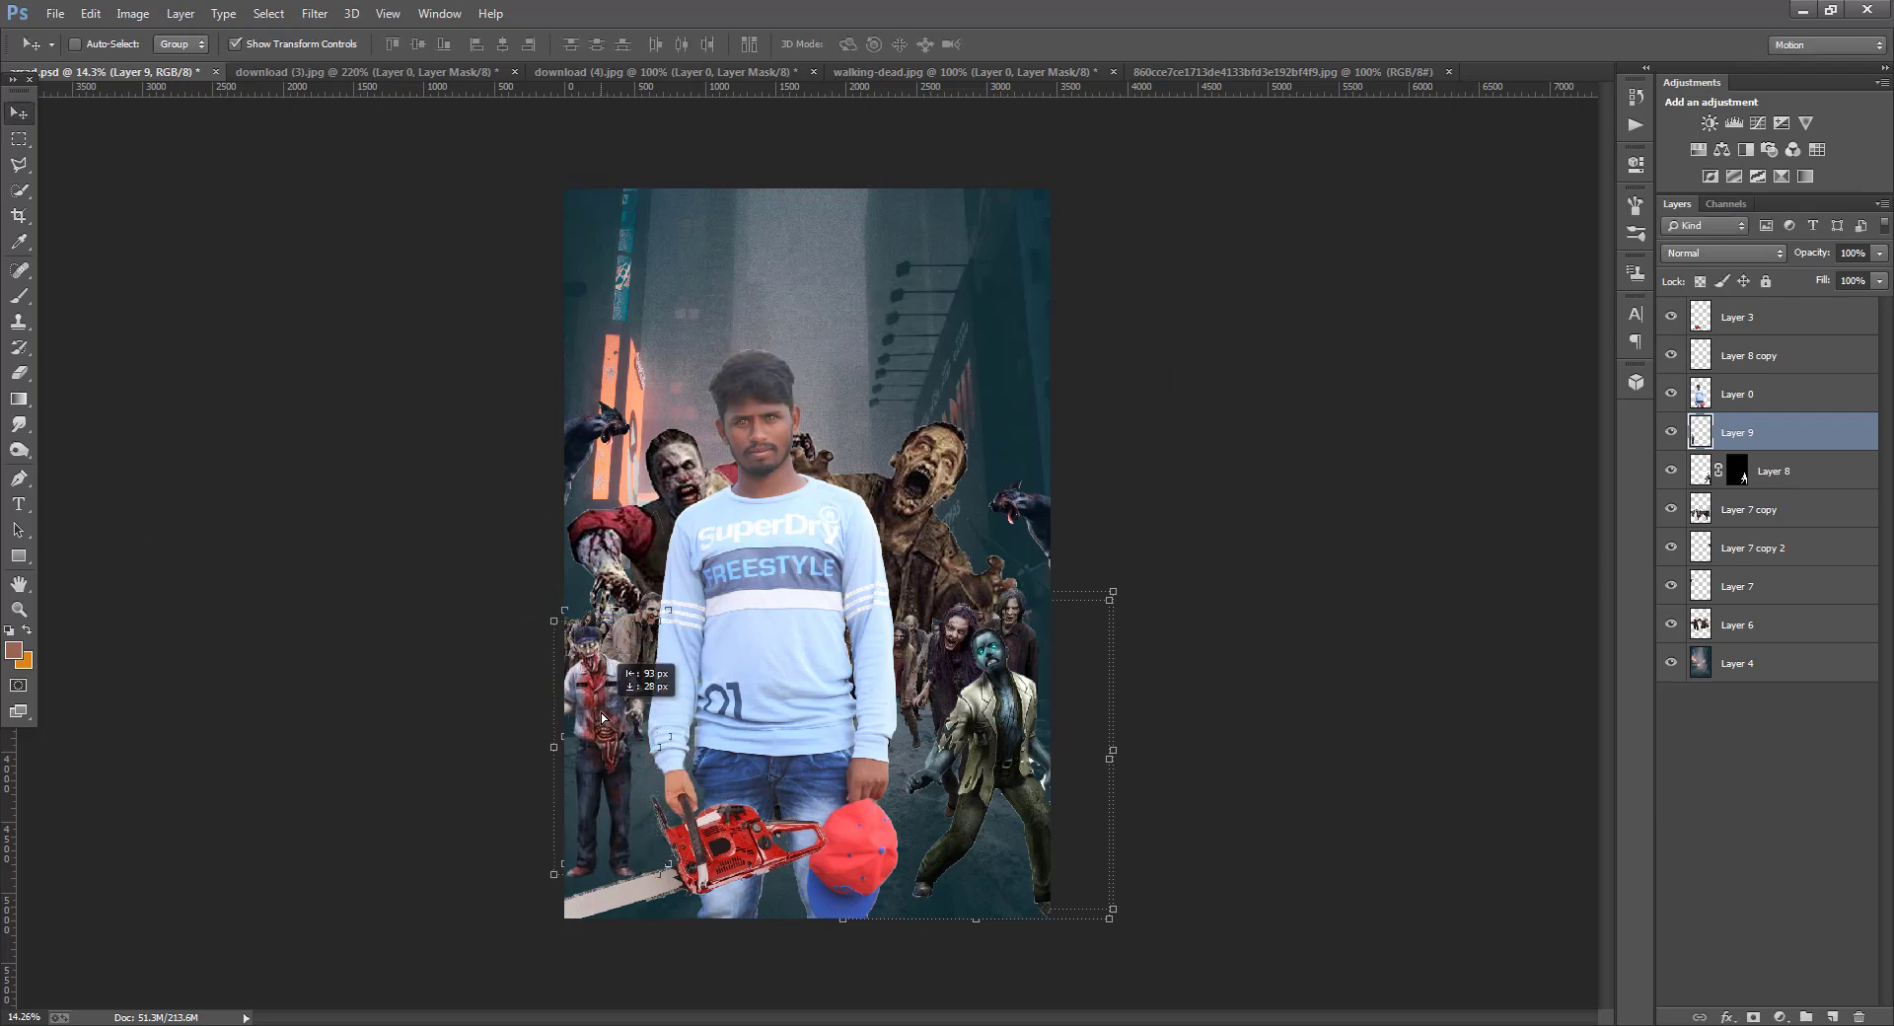
click(276, 47)
- Open download (1), outline the lower bloody cut with the Lasso tool and copy it into the poster
click(48, 12)
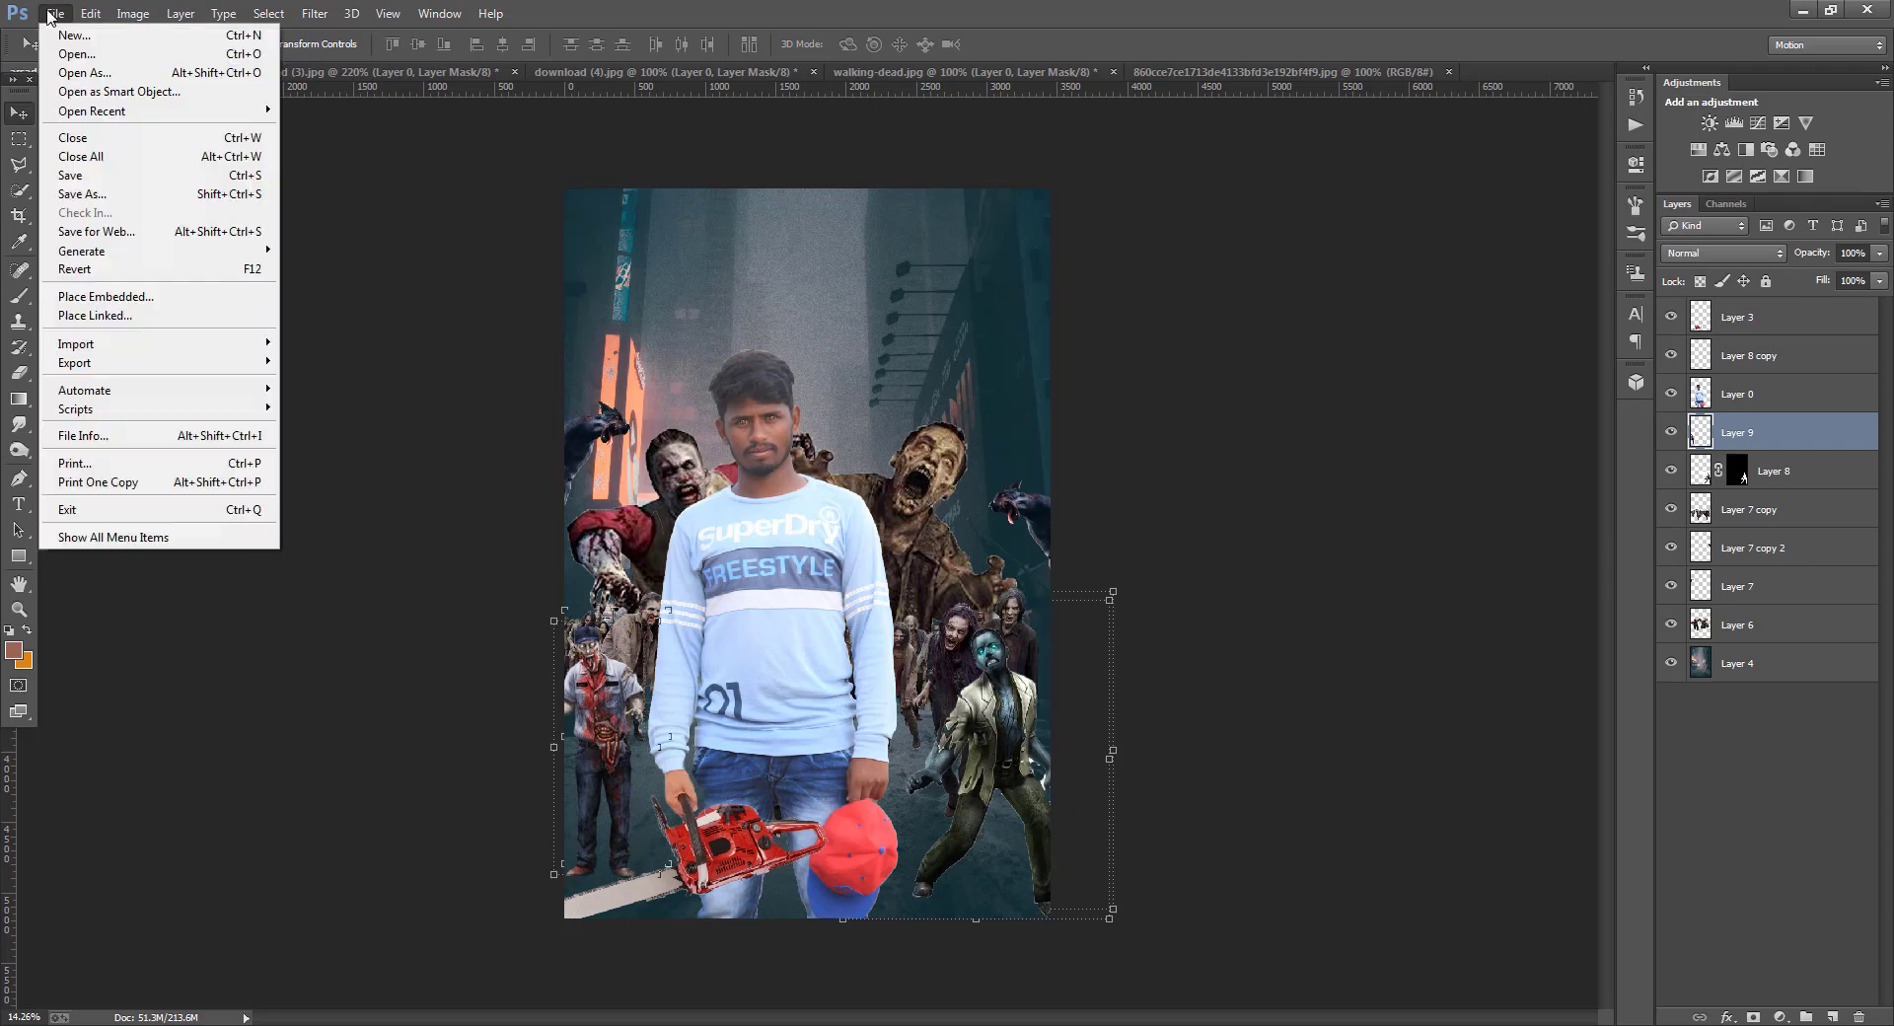
click(61, 56)
click(669, 158)
click(1224, 870)
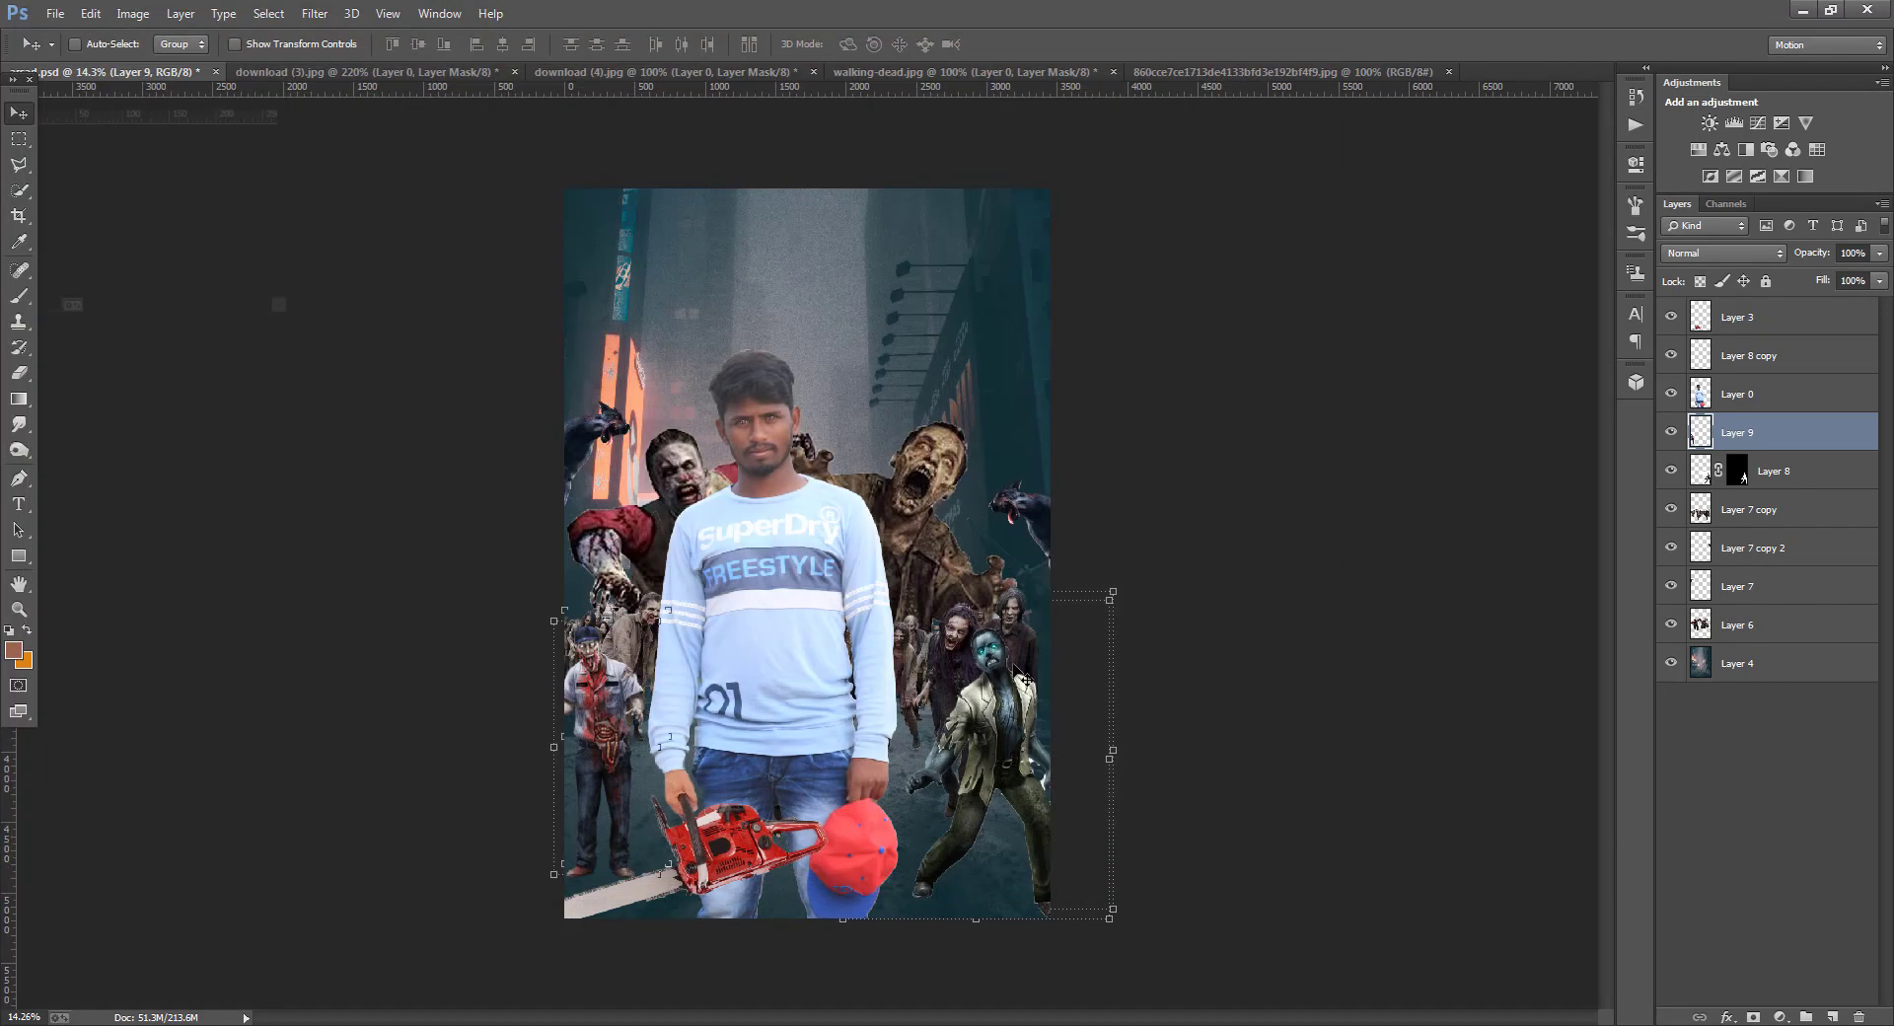
right_click(28, 165)
click(89, 162)
mouse_move(66, 207)
mouse_down()
mouse_move(237, 176)
mouse_move(273, 226)
mouse_move(88, 289)
mouse_up()
mouse_move(72, 209)
mouse_down()
mouse_move(744, 452)
mouse_move(671, 479)
mouse_up()
key(v)
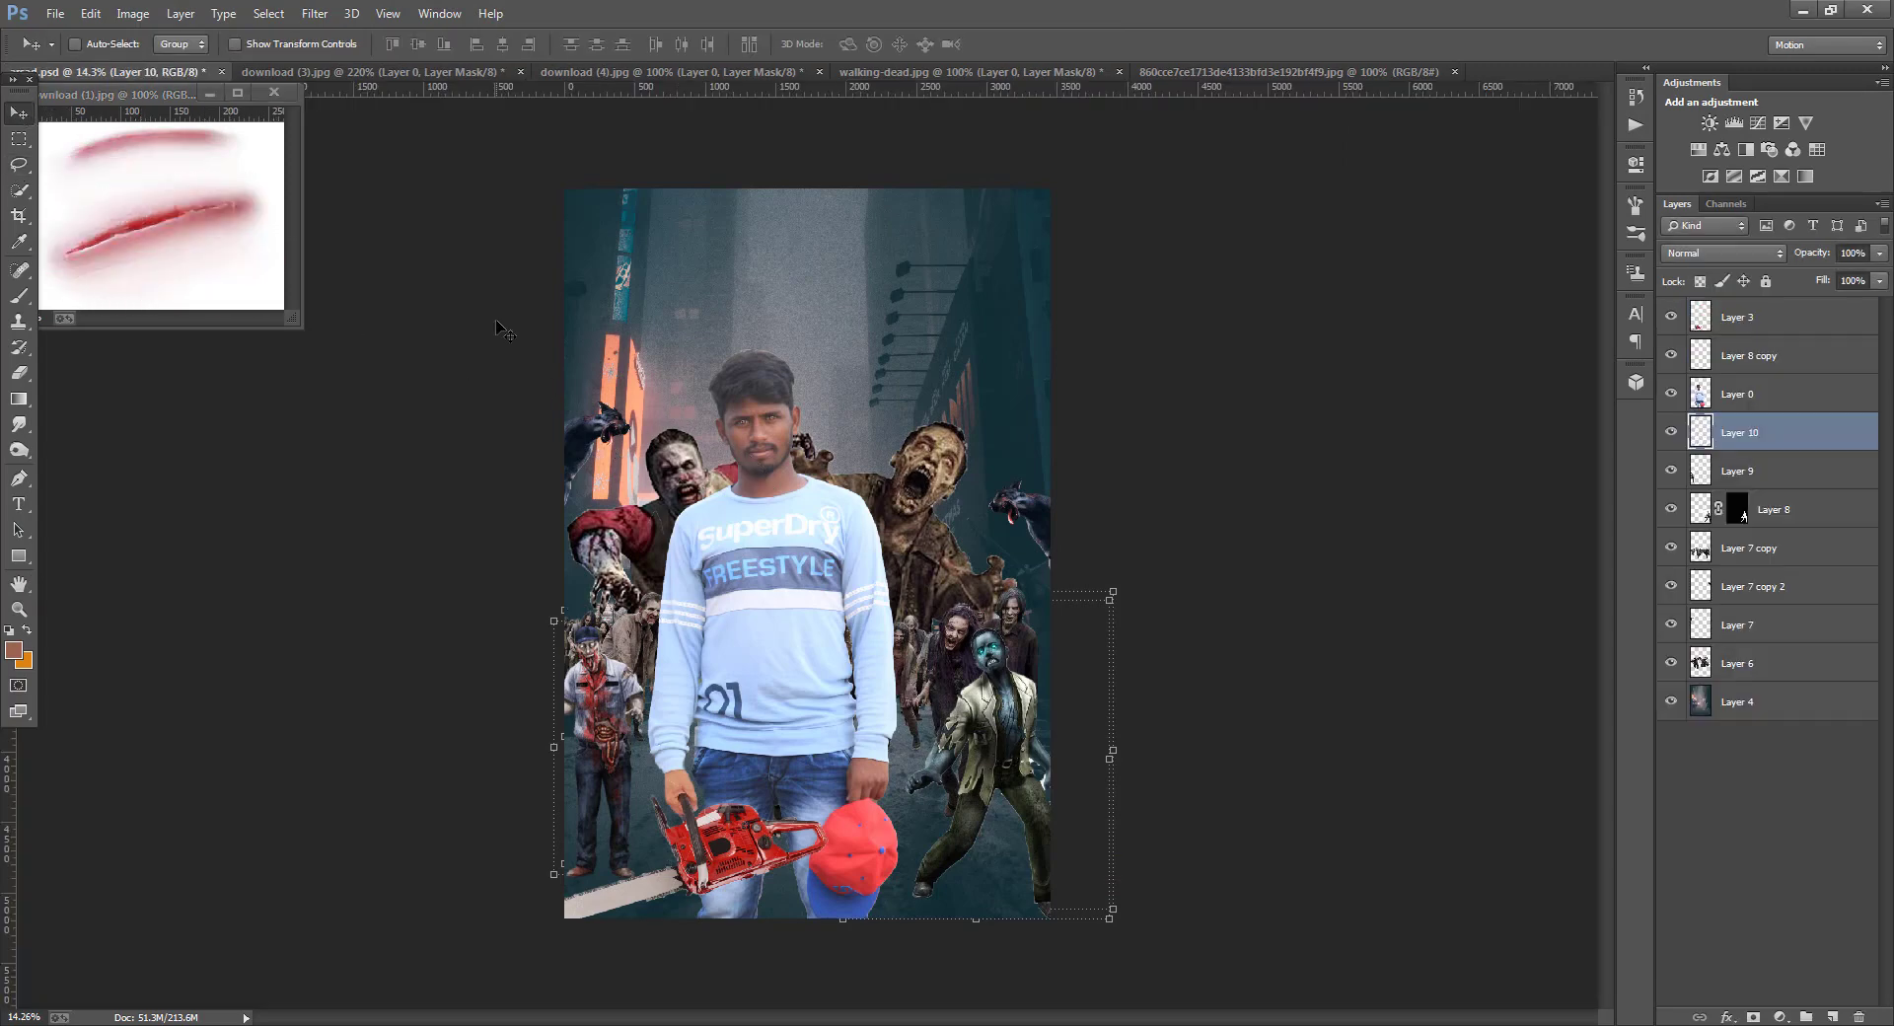
- Place the cut over the man's neck and move Layer 10 above Layer 0
click(235, 43)
scroll(769, 545, up, 8)
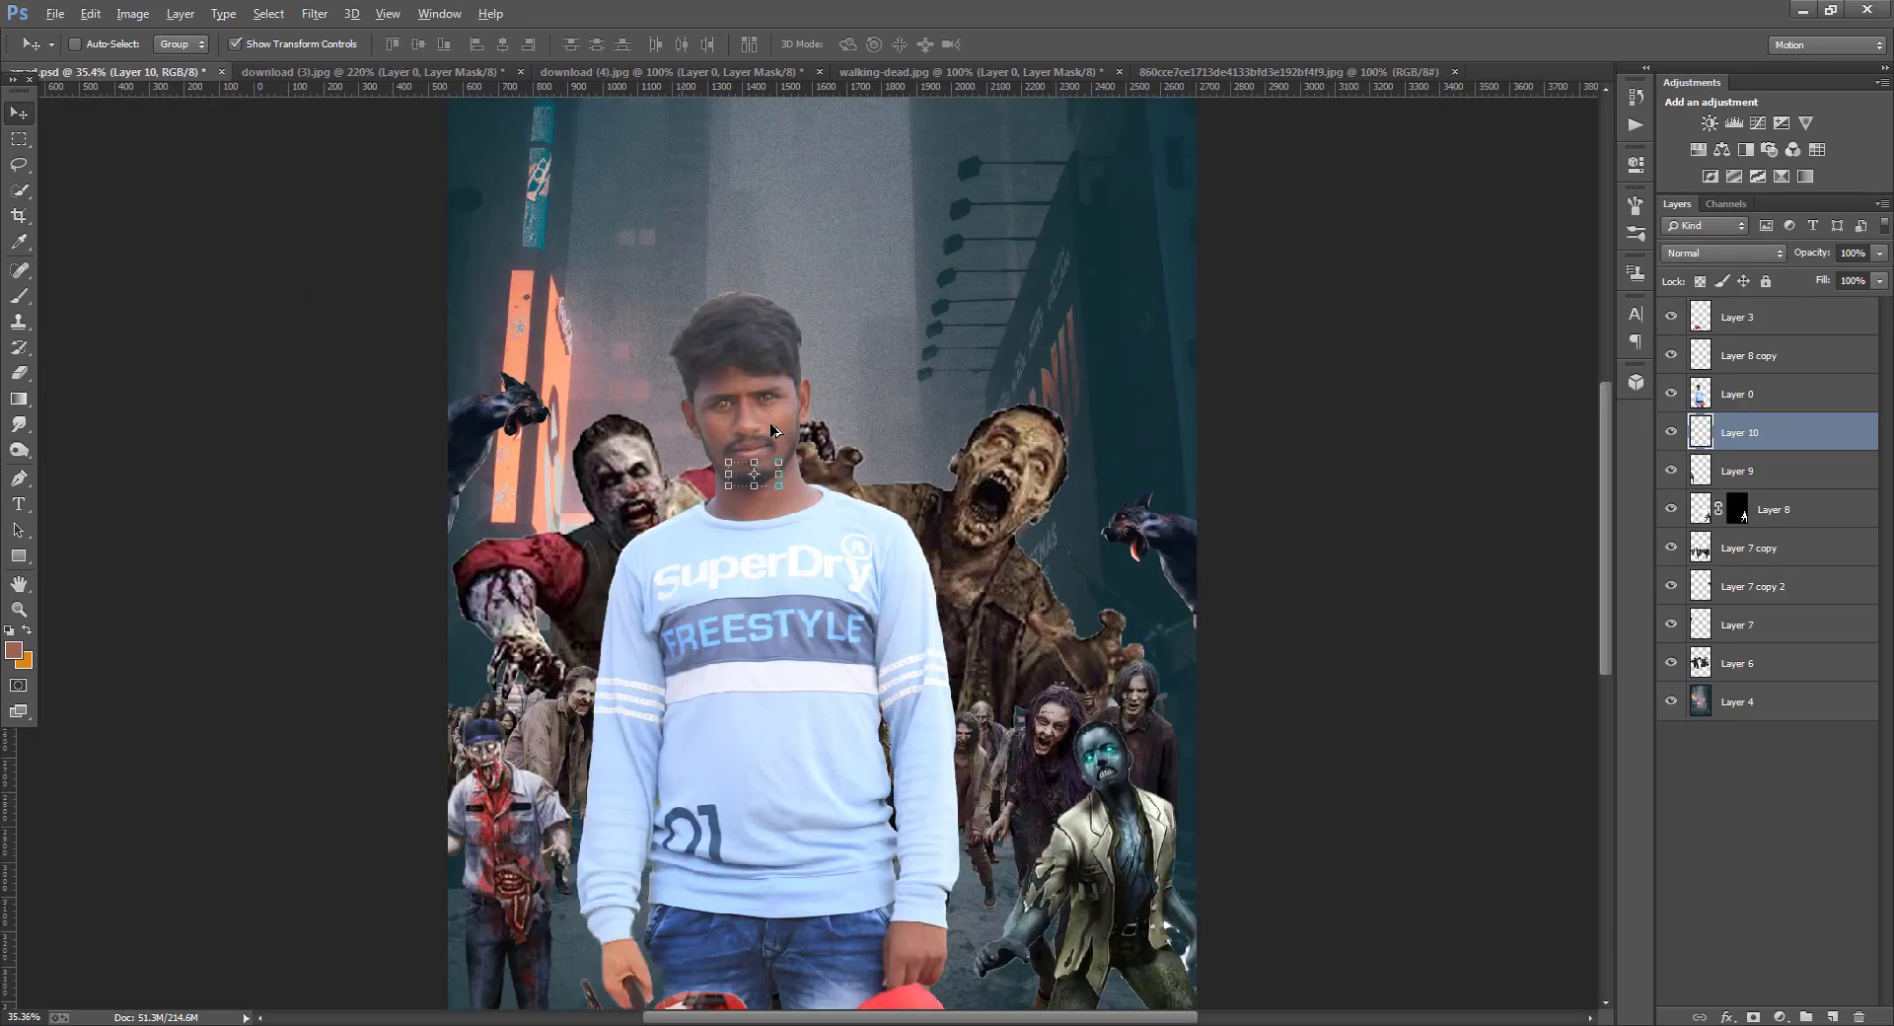
key(ctrl+t)
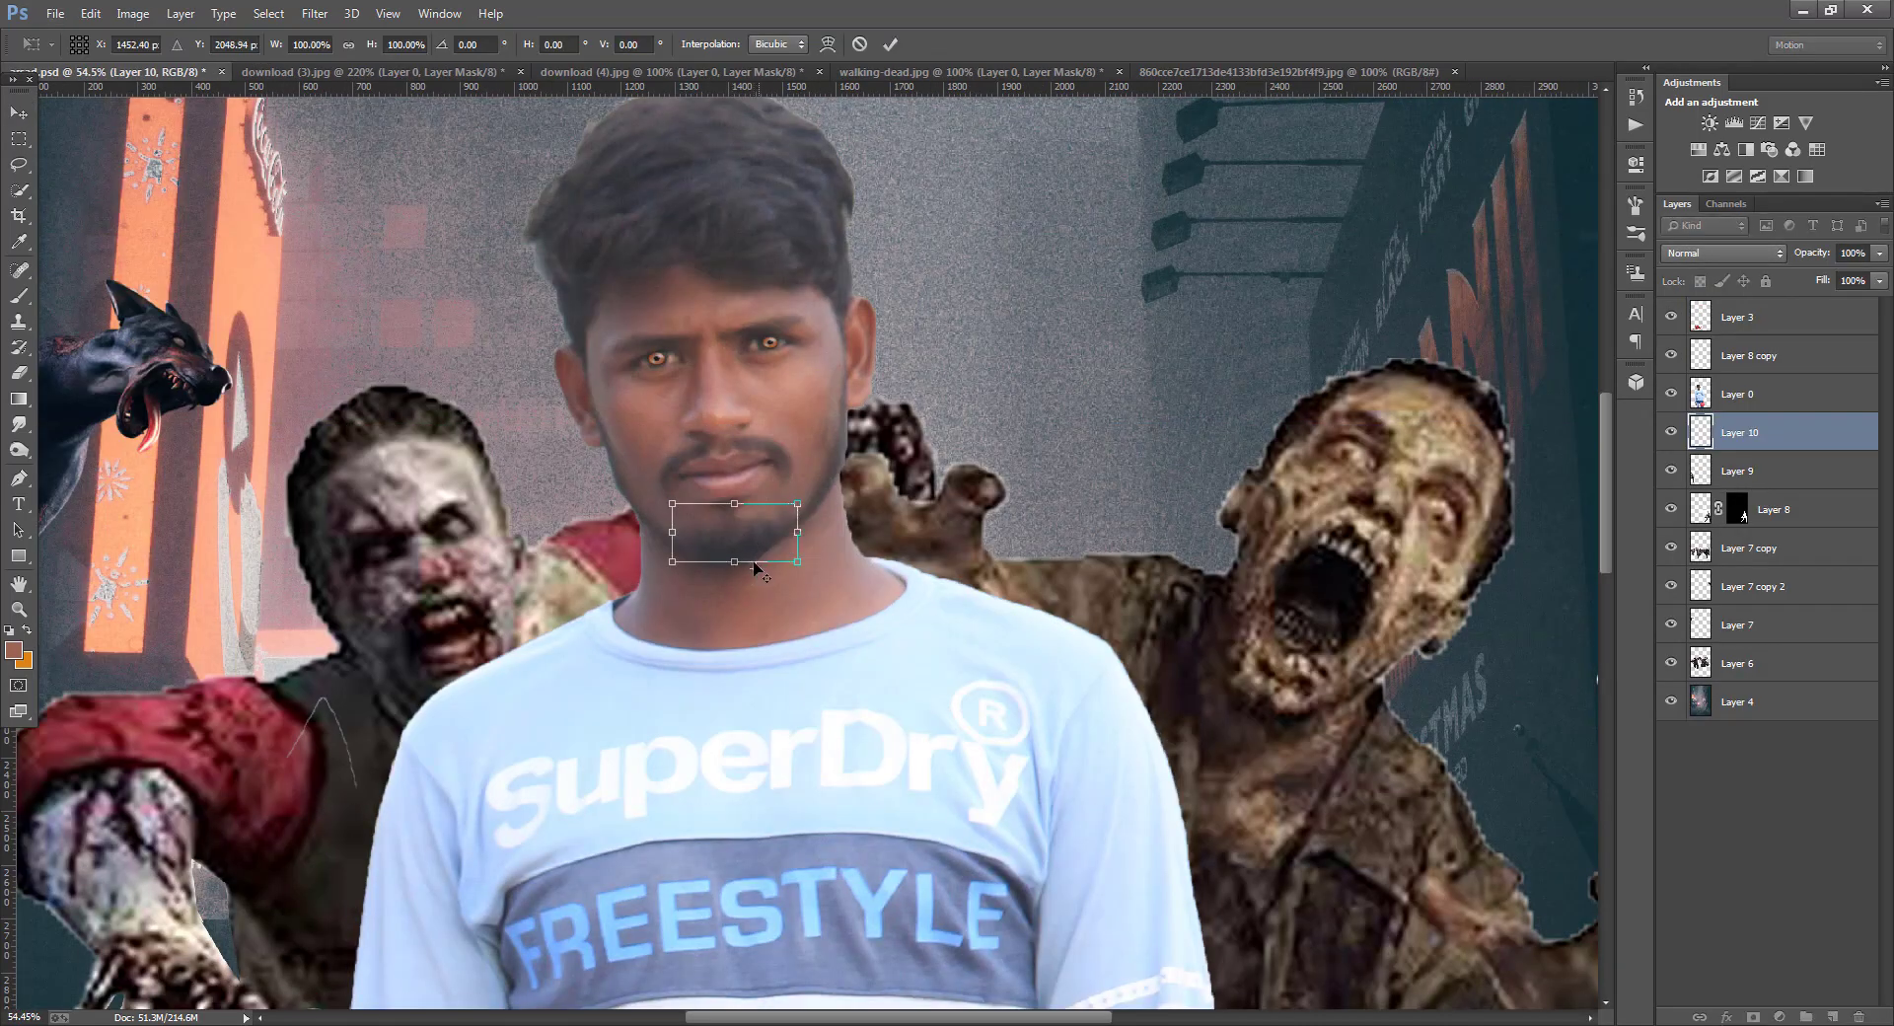
drag(754, 548, 799, 612)
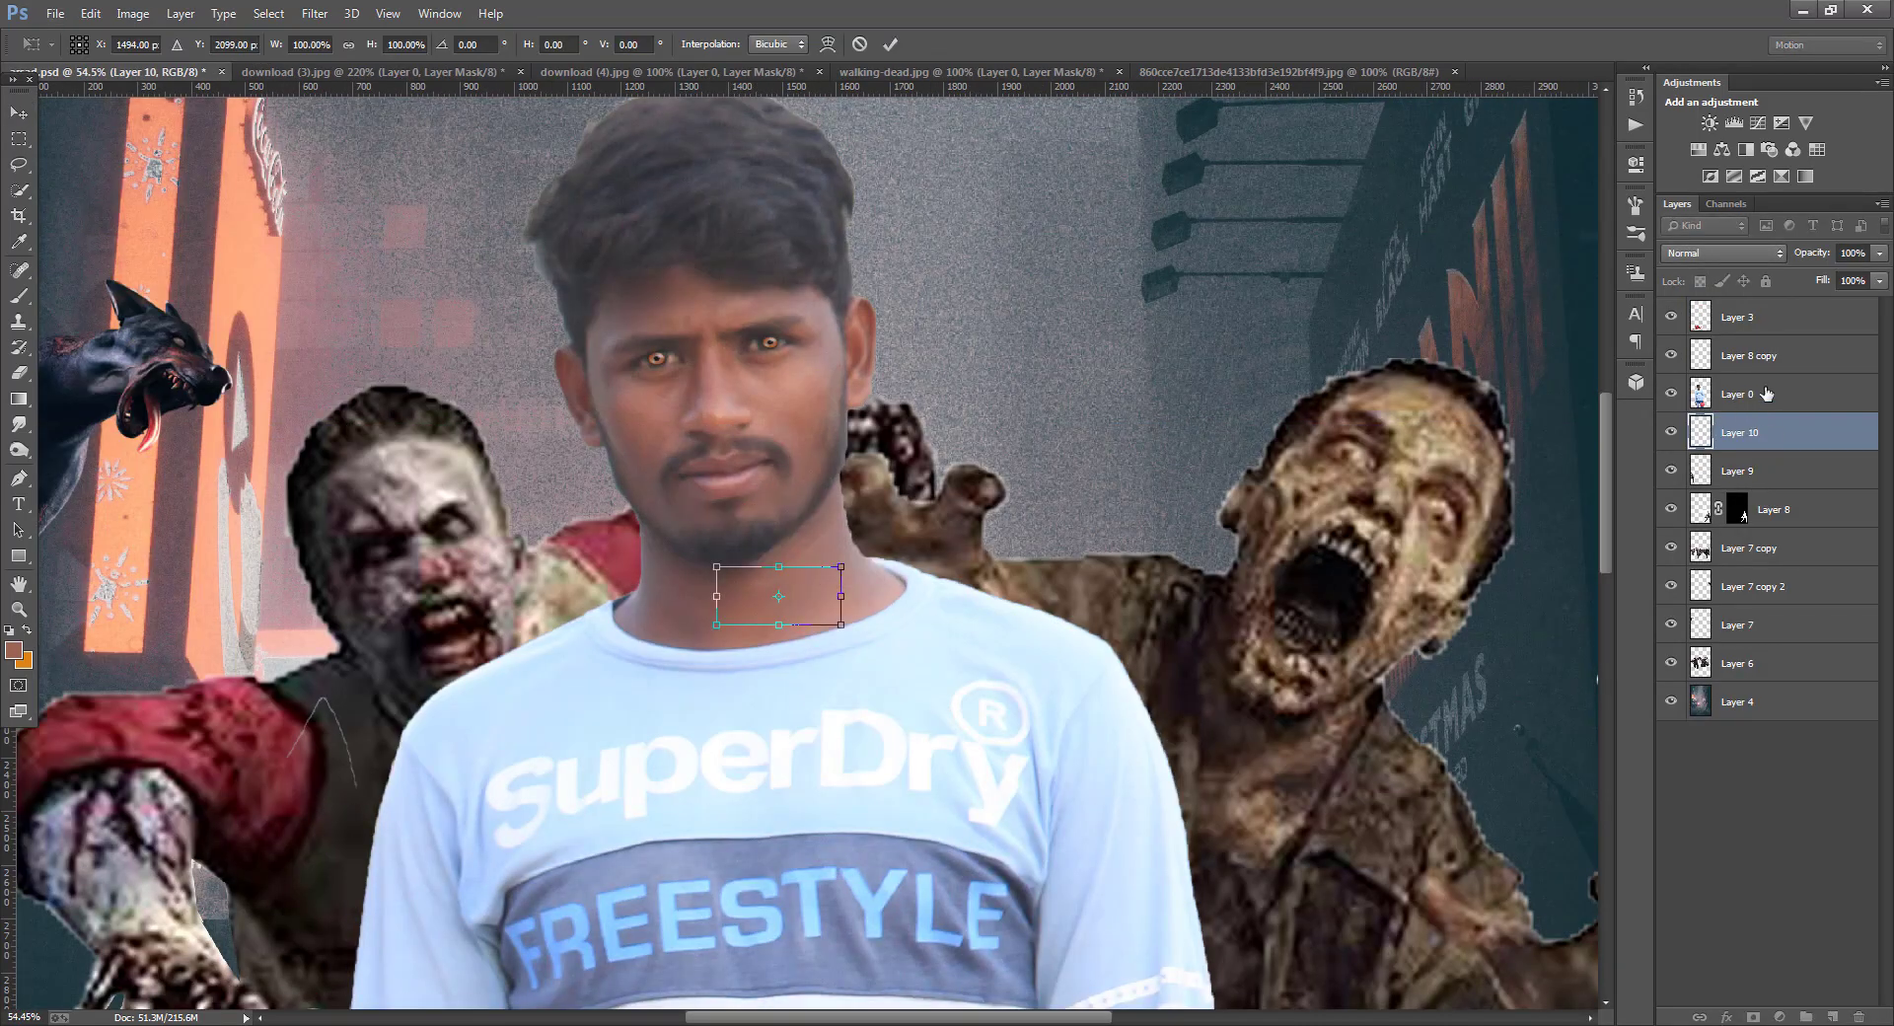
click(12, 110)
key(Return)
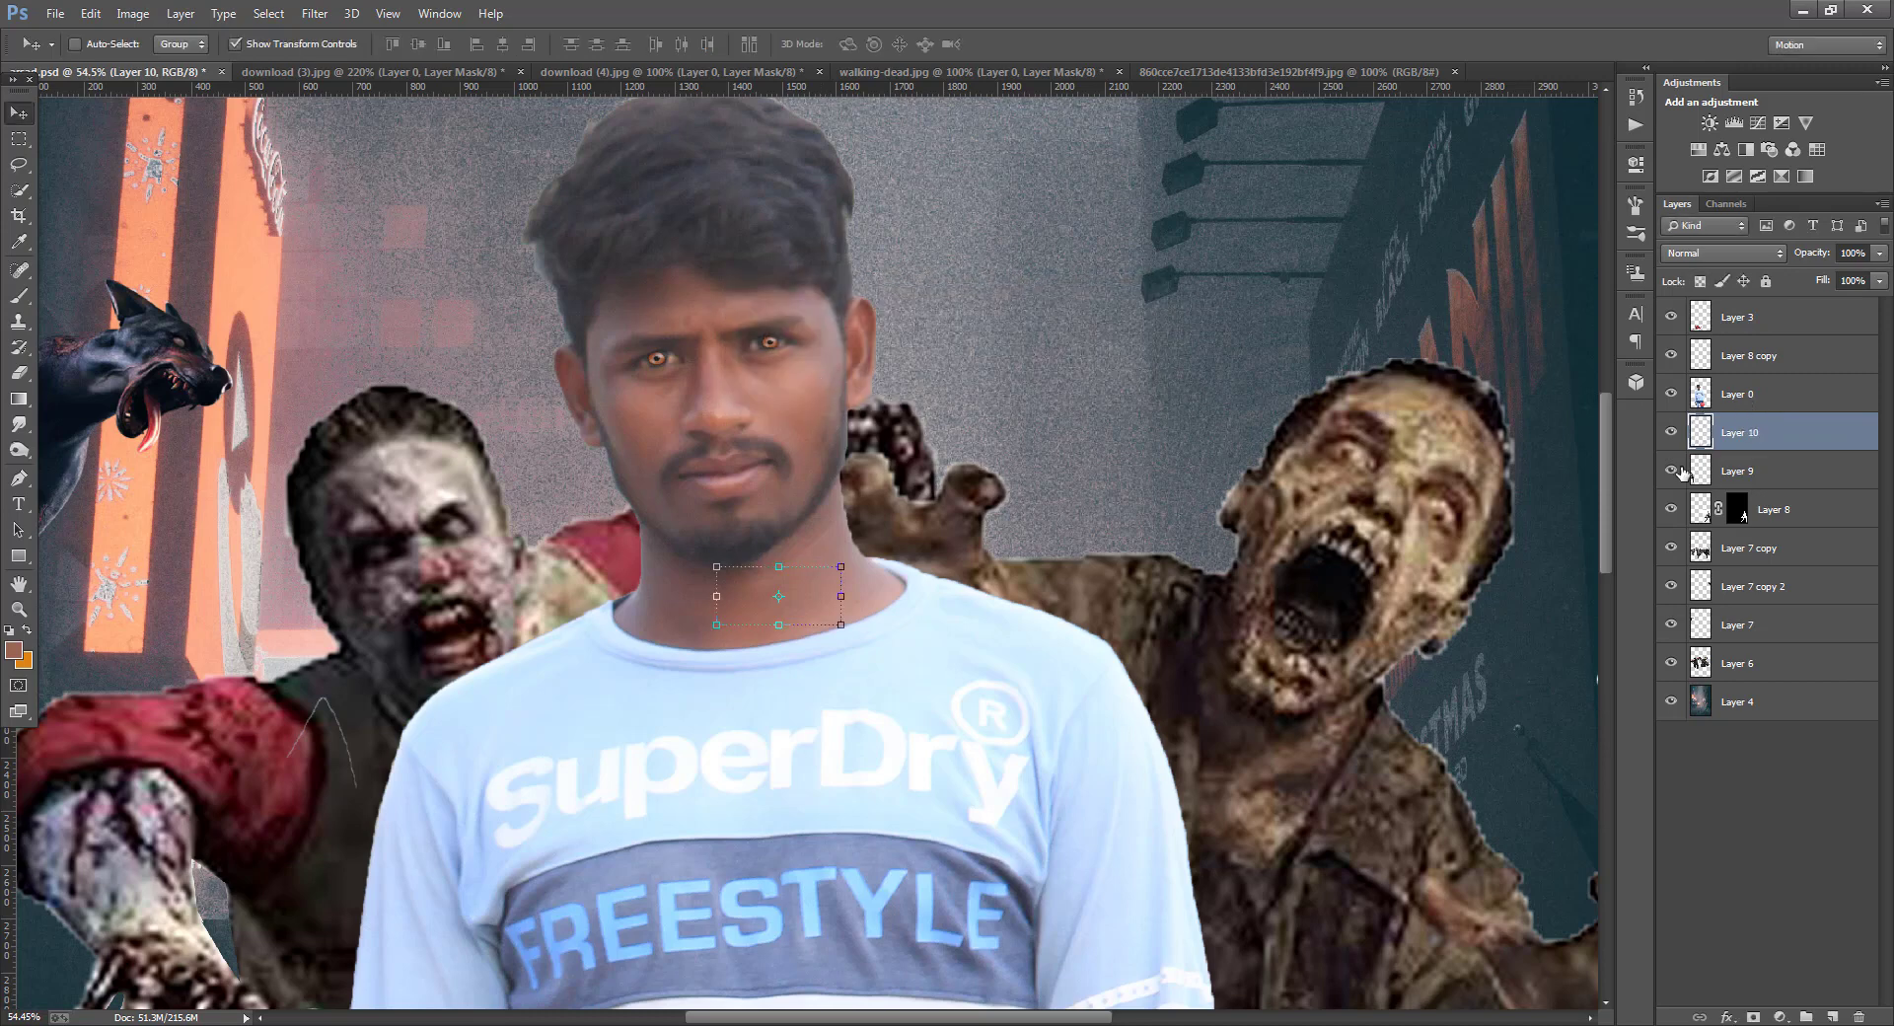
drag(1770, 424, 1768, 379)
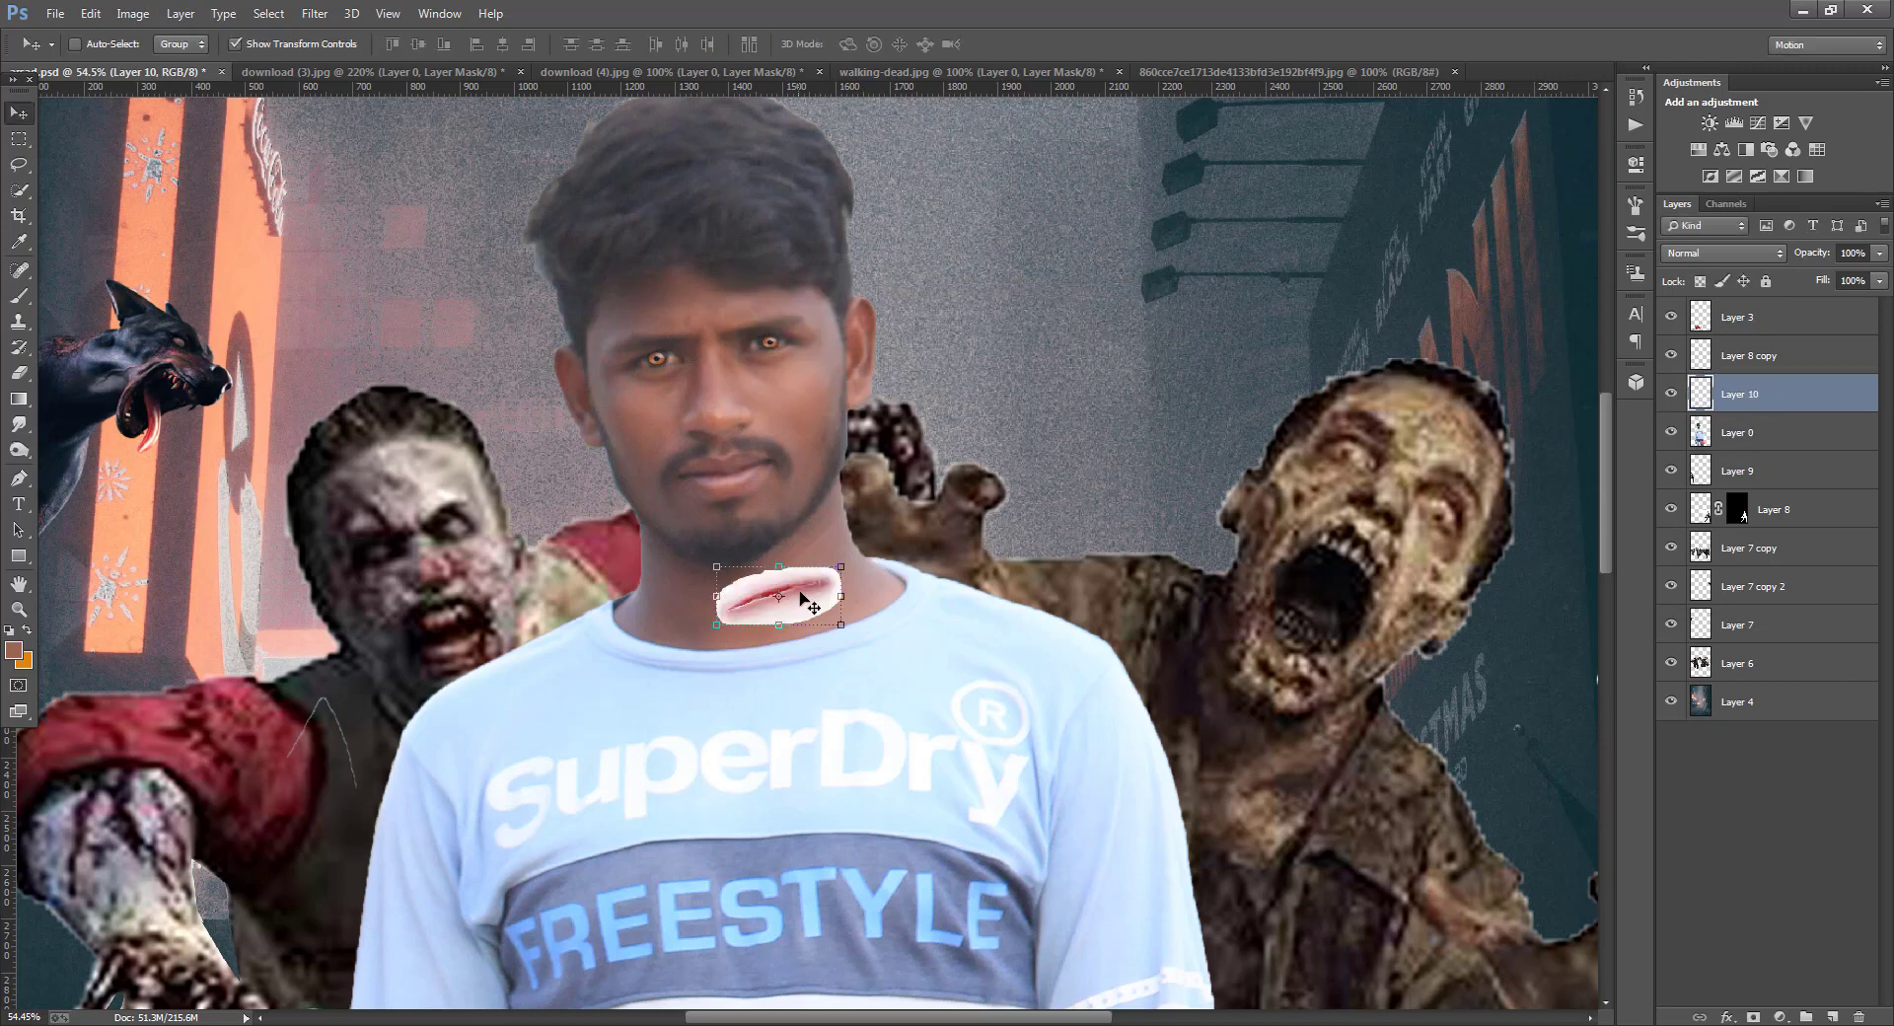
- Rotate the cut to about -32.5° and shift it to the right side of the neck
mouse_move(796, 553)
mouse_down()
mouse_move(756, 544)
mouse_move(826, 570)
mouse_up()
click(18, 113)
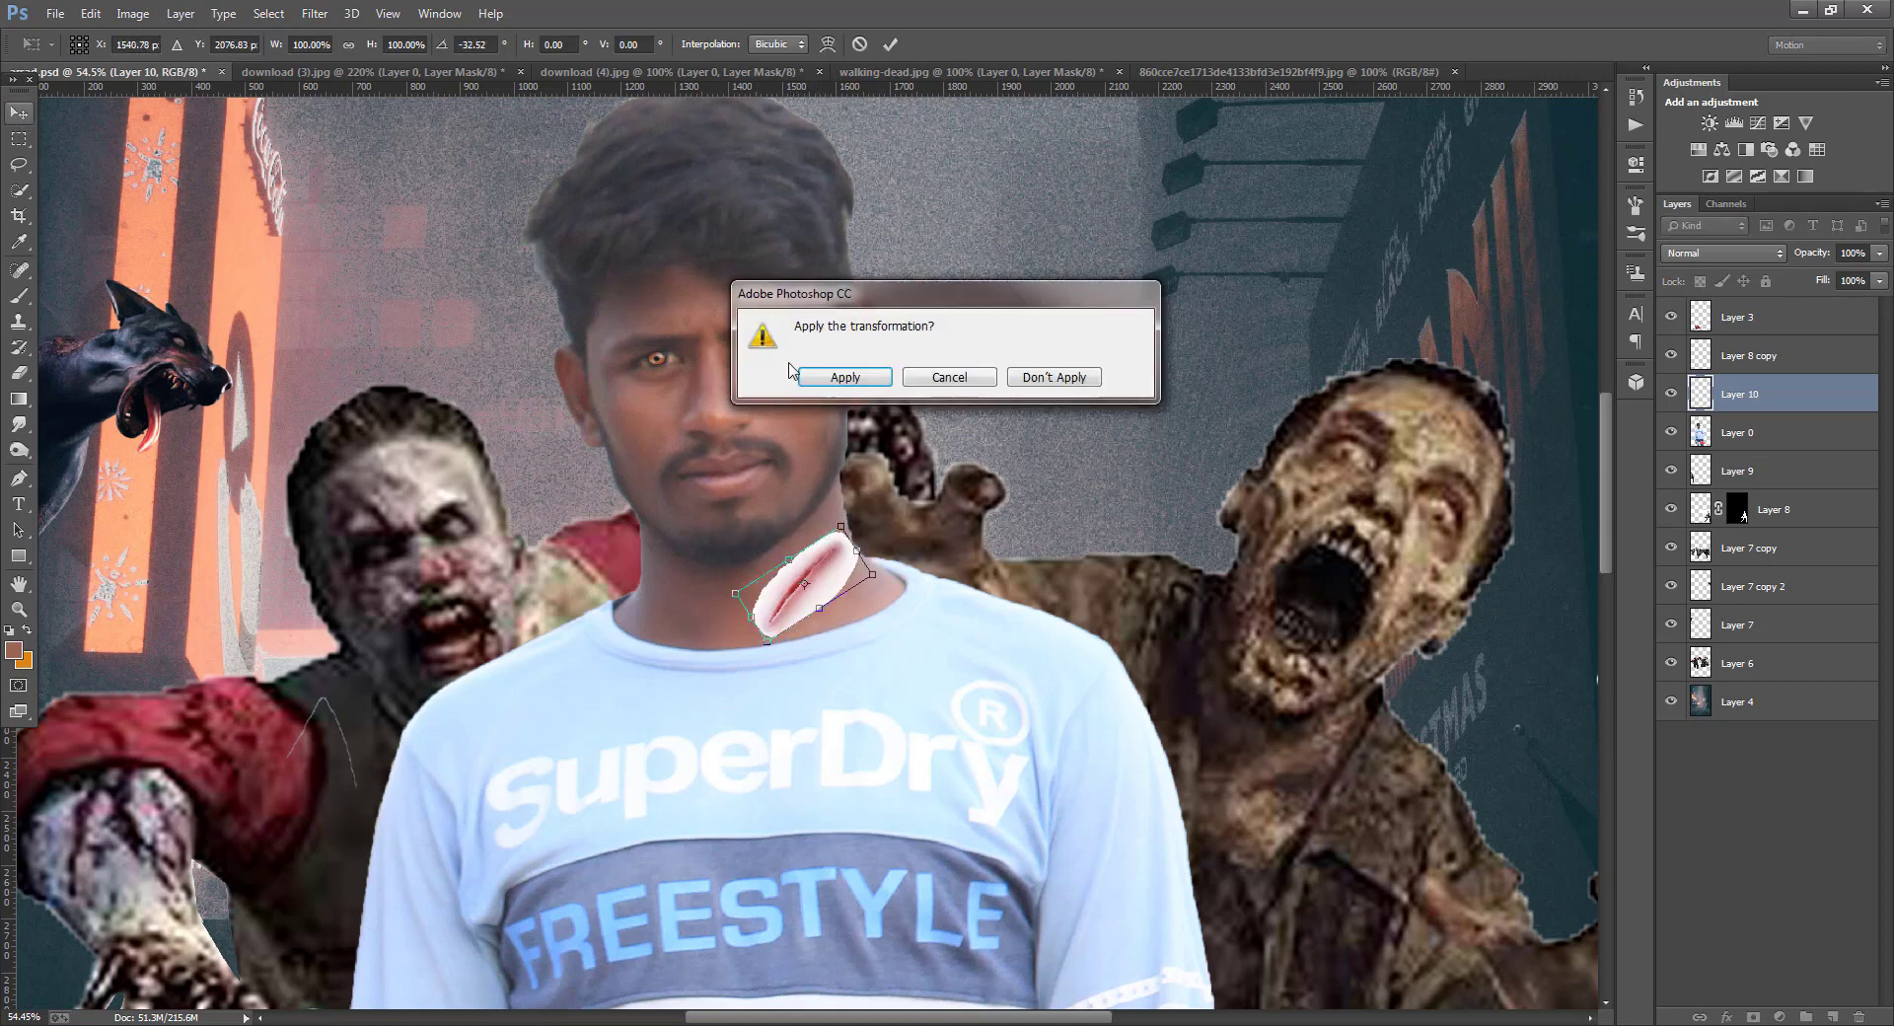
click(837, 377)
- Duplicate the cut onto the left side of the neck and rotate the copy to 51°
drag(856, 559, 695, 596)
key(ctrl+t)
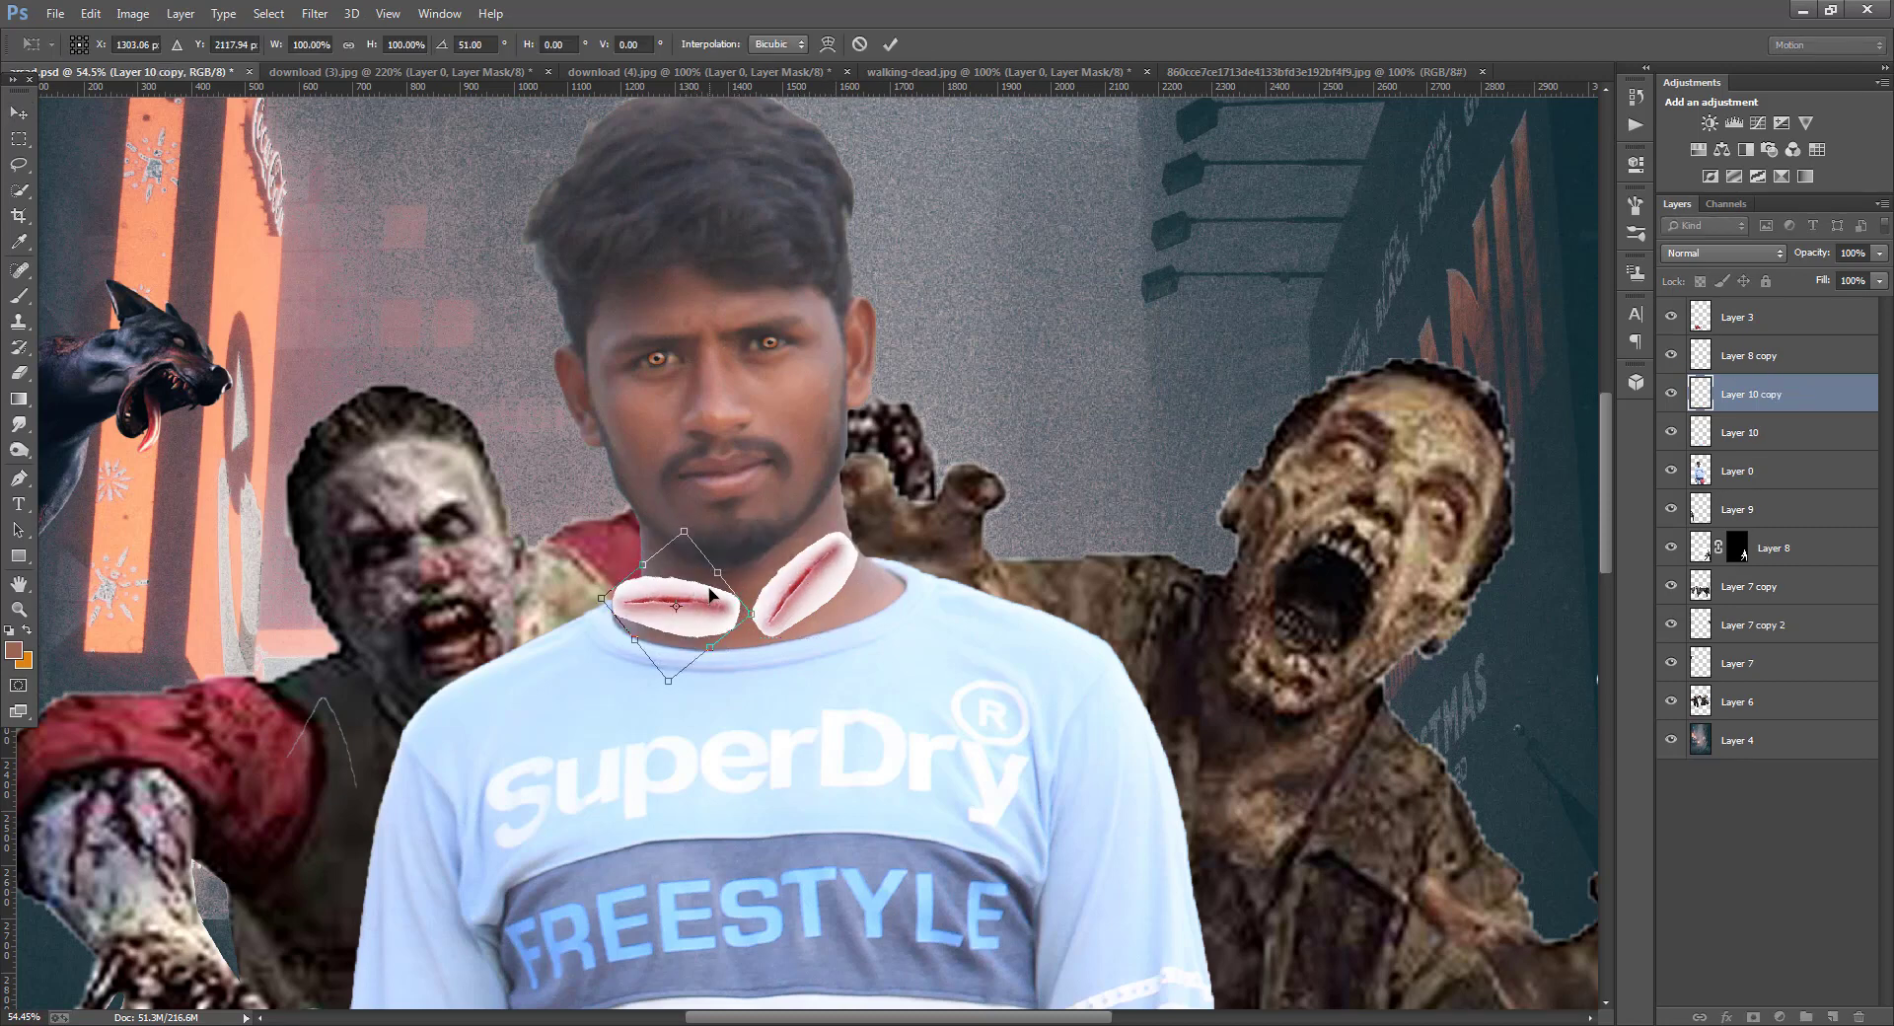
click(18, 120)
key(Return)
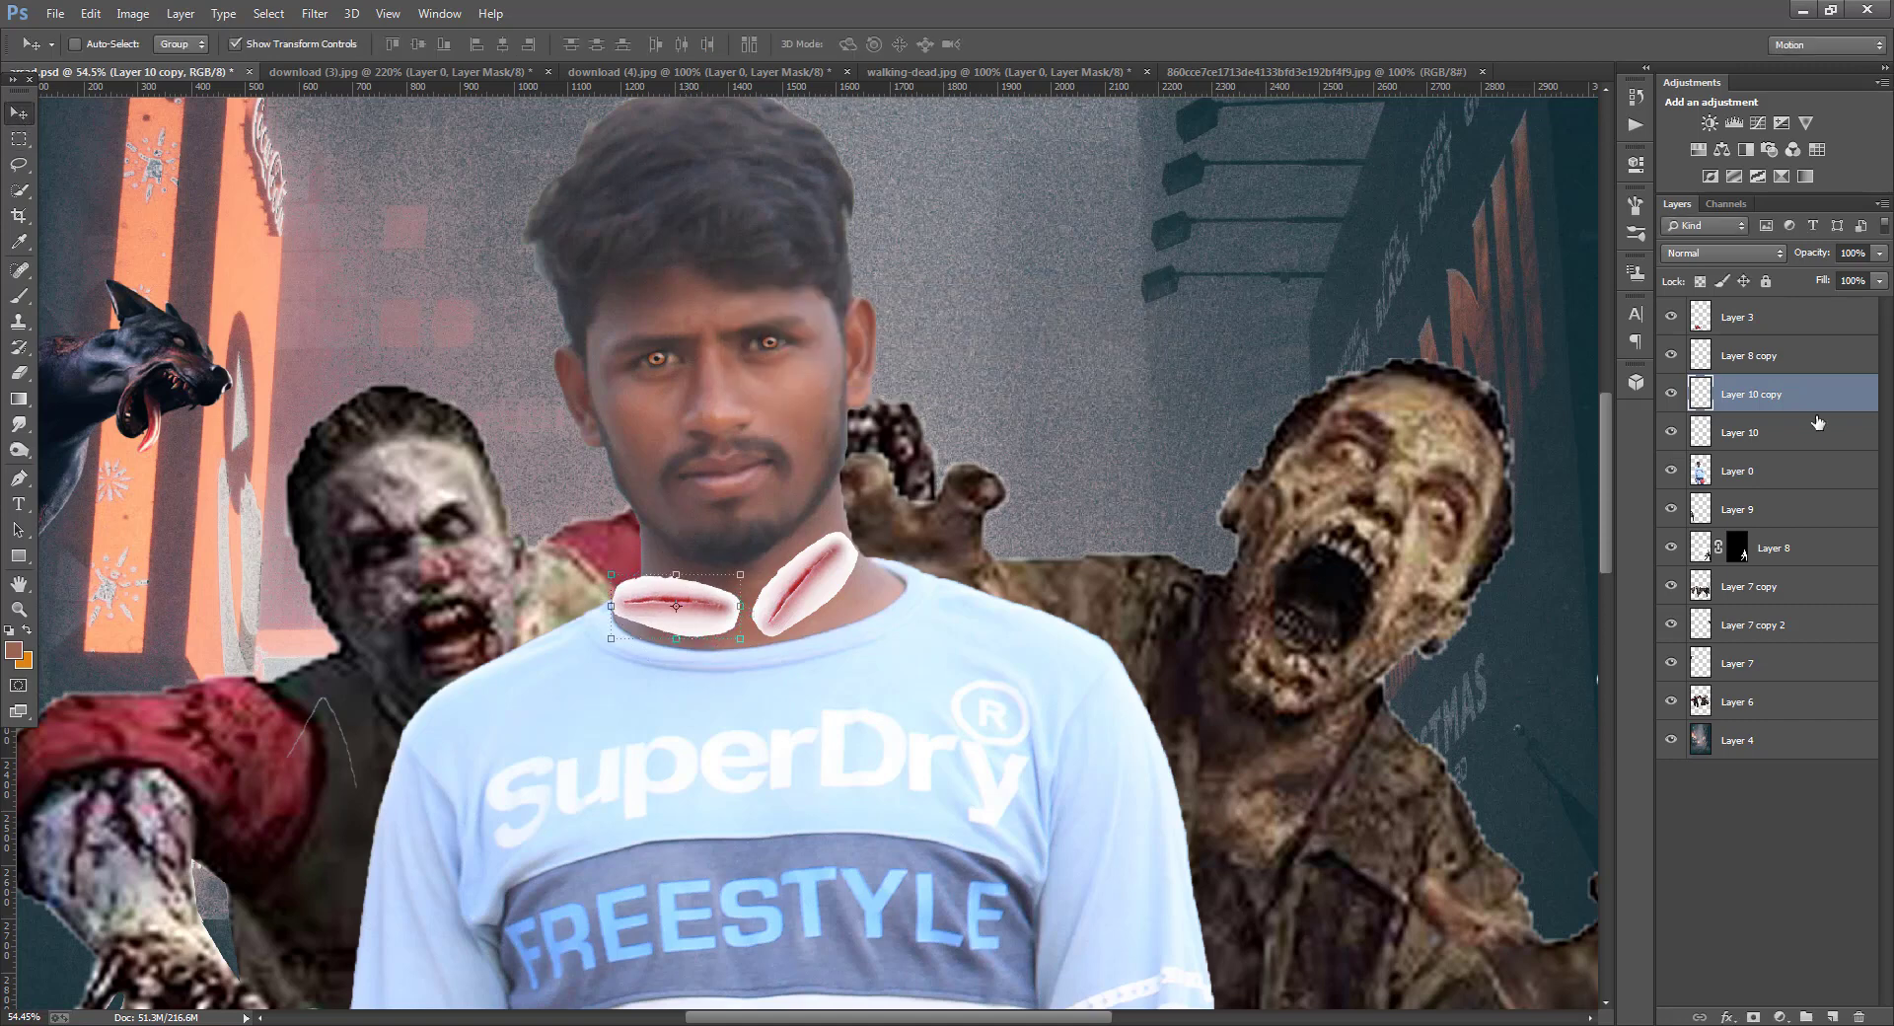
- Merge Layer 10 and Layer 10 copy, and change the blend mode to hide the cuts' white surroundings
ctrl+click(1752, 363)
right_click(1752, 363)
click(1794, 376)
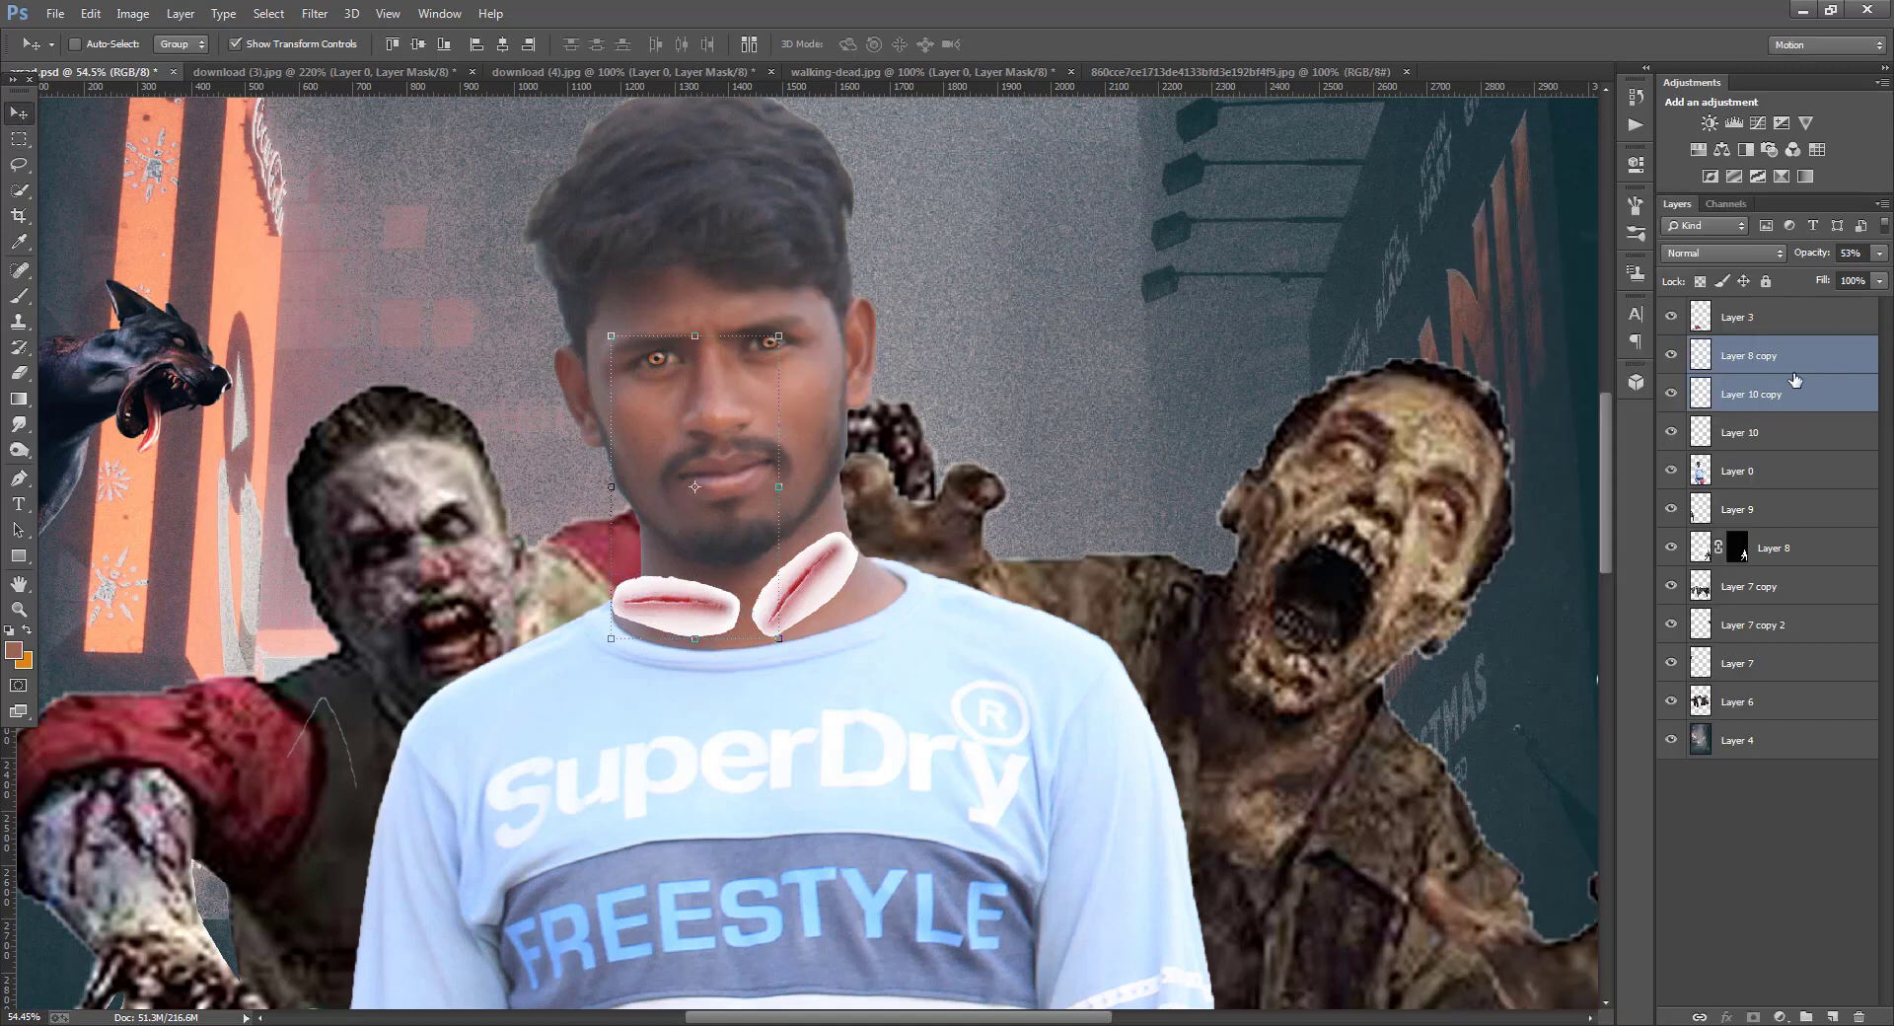
click(1745, 443)
ctrl+click(1753, 394)
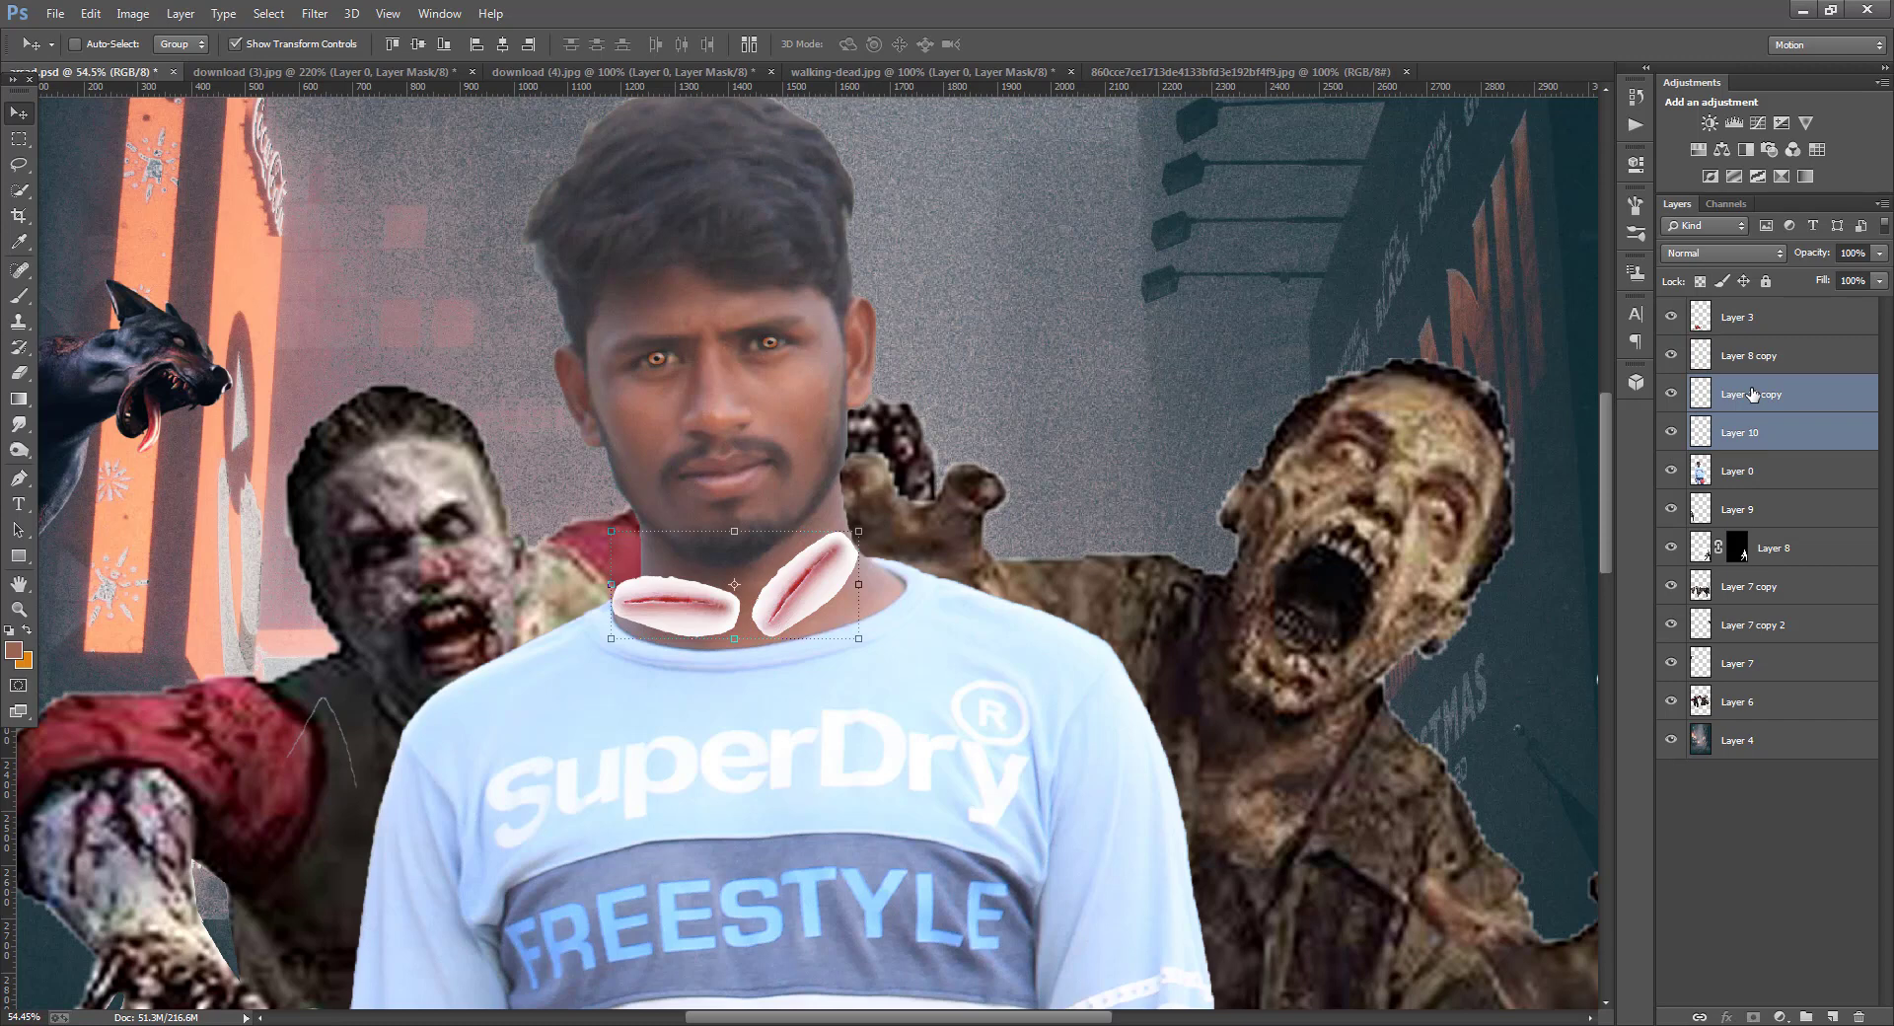
right_click(1752, 394)
click(1716, 702)
click(1723, 253)
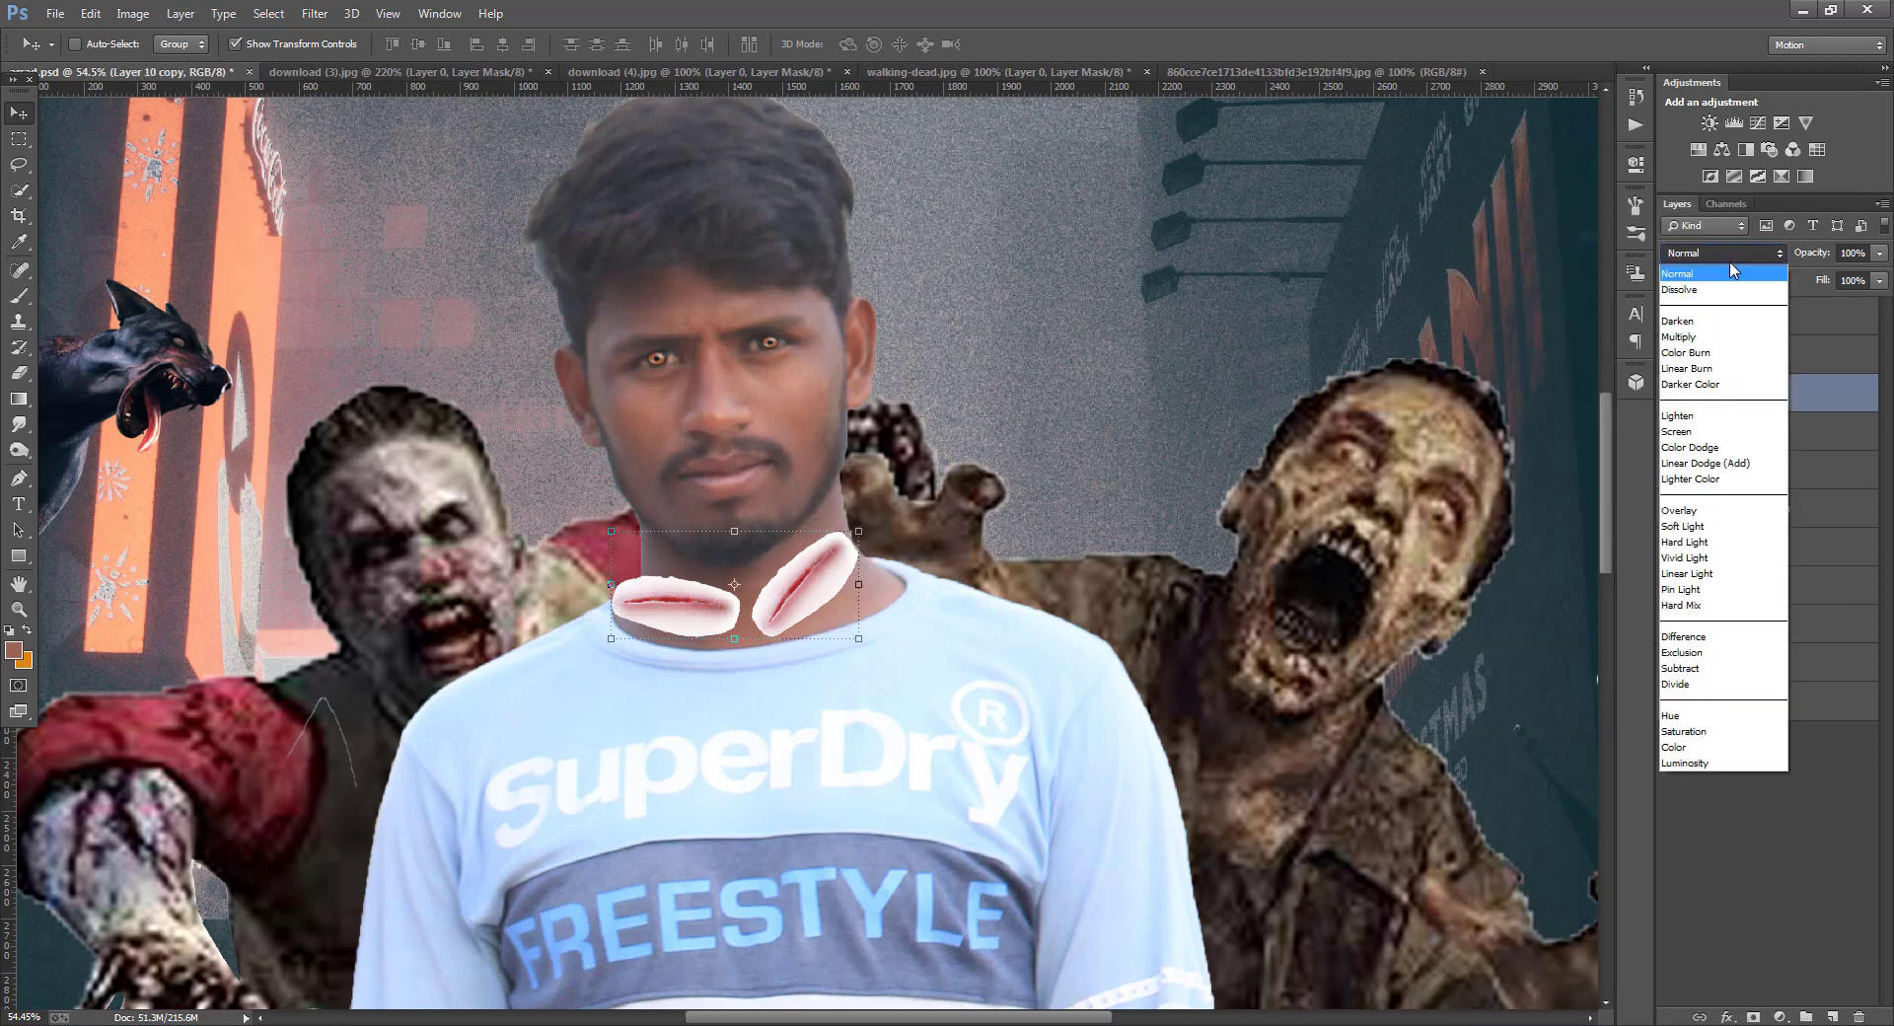
click(1699, 313)
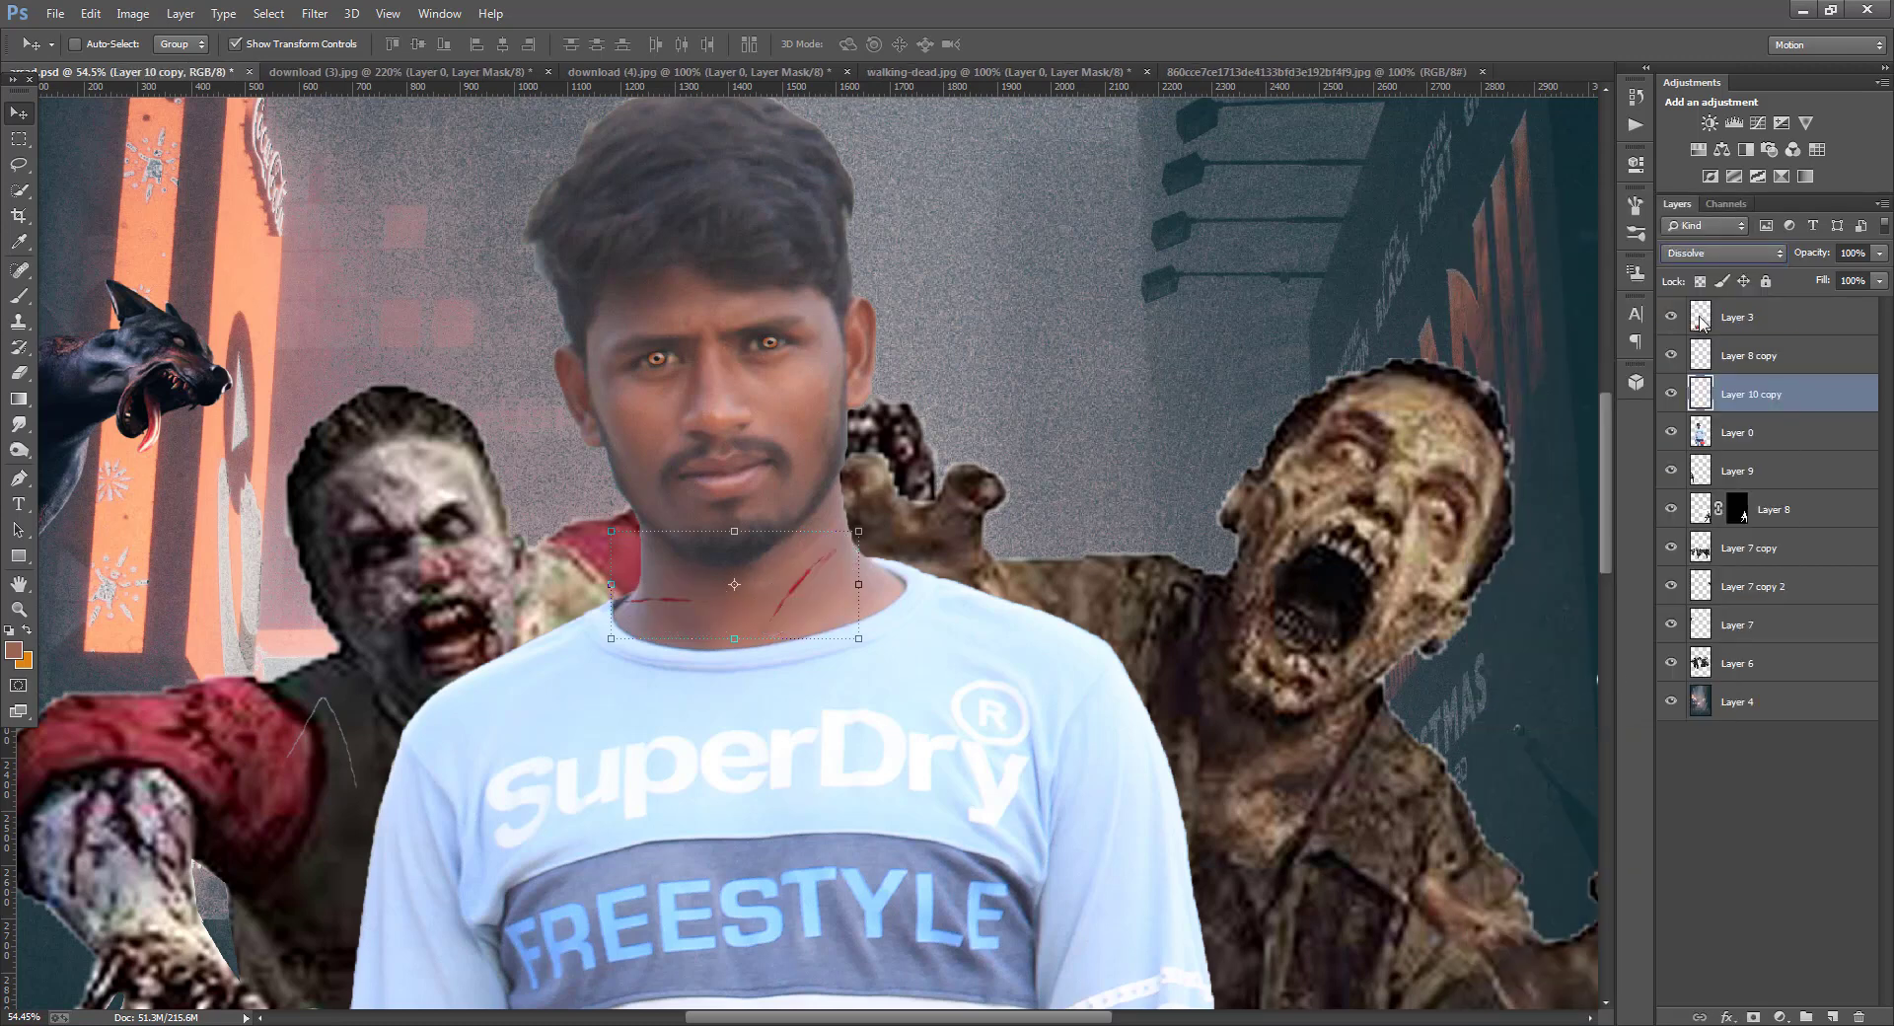
- Set the merged cuts layer, Layer 10 copy, to Multiply and shift it slightly across the neck
key(ctrl+z)
key(Down)
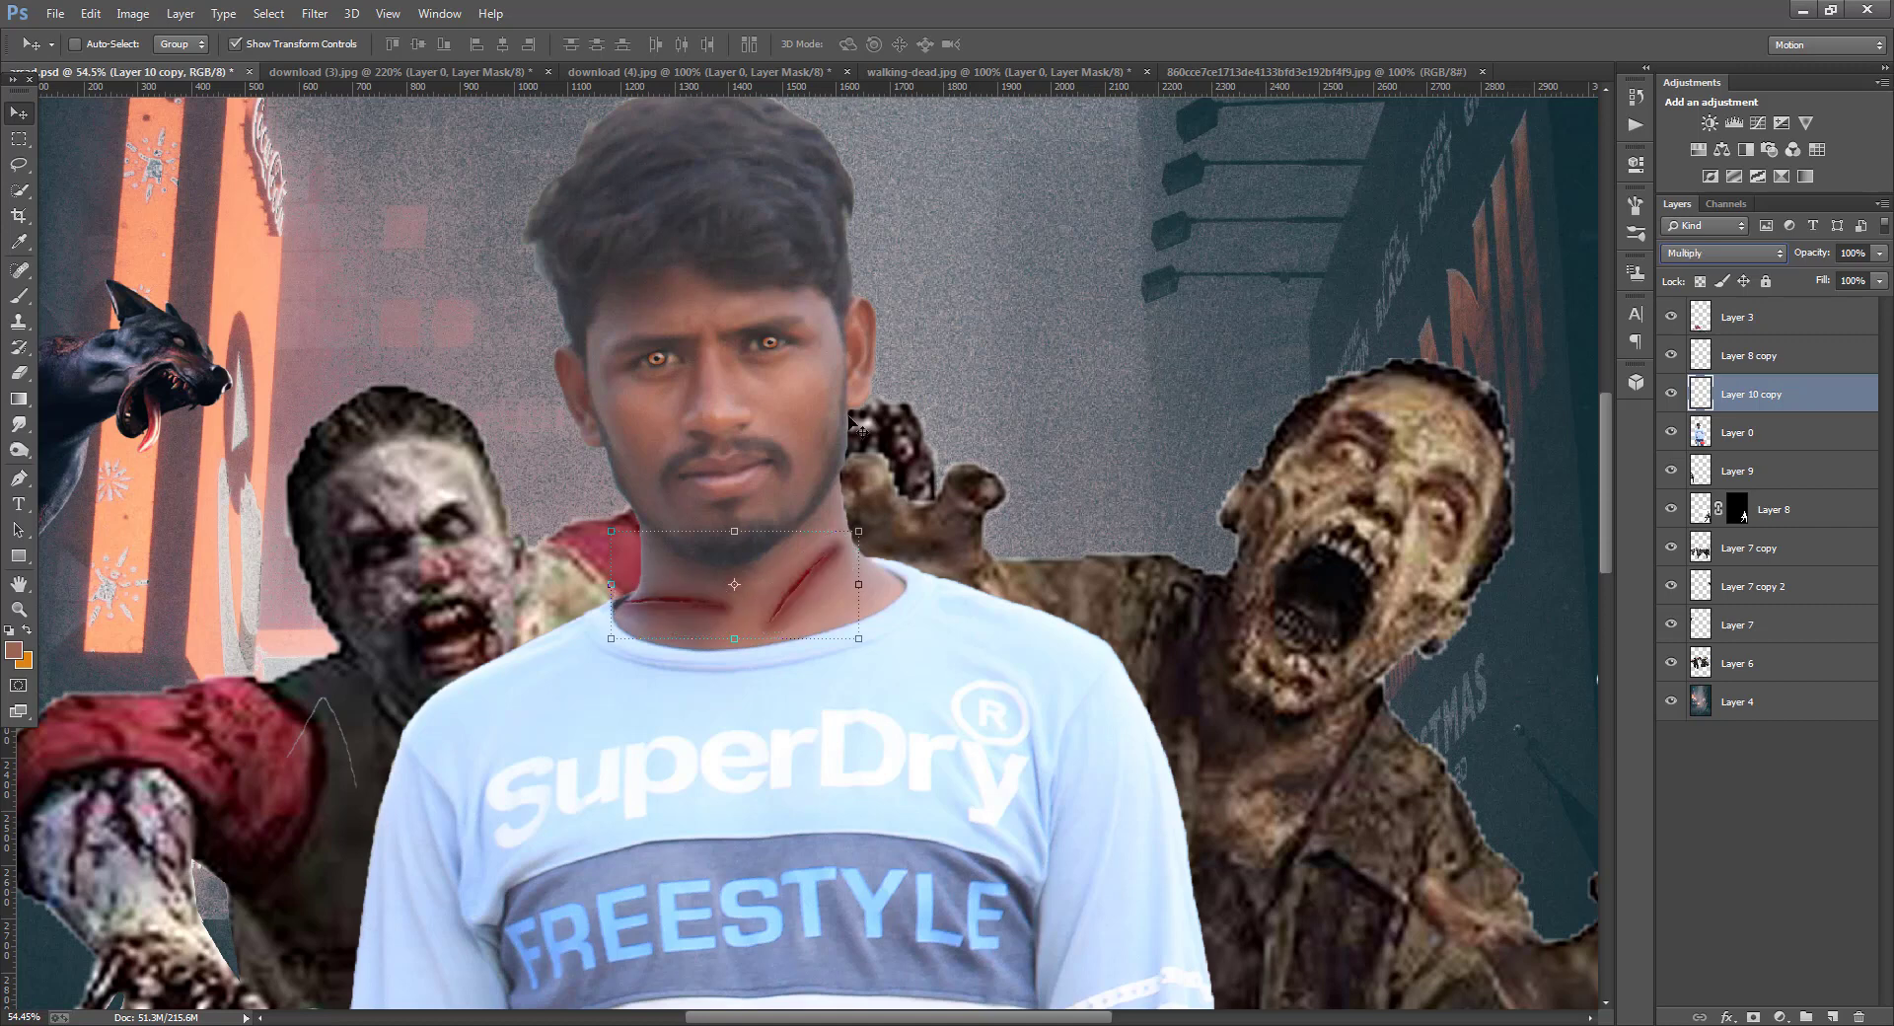
drag(666, 599, 649, 597)
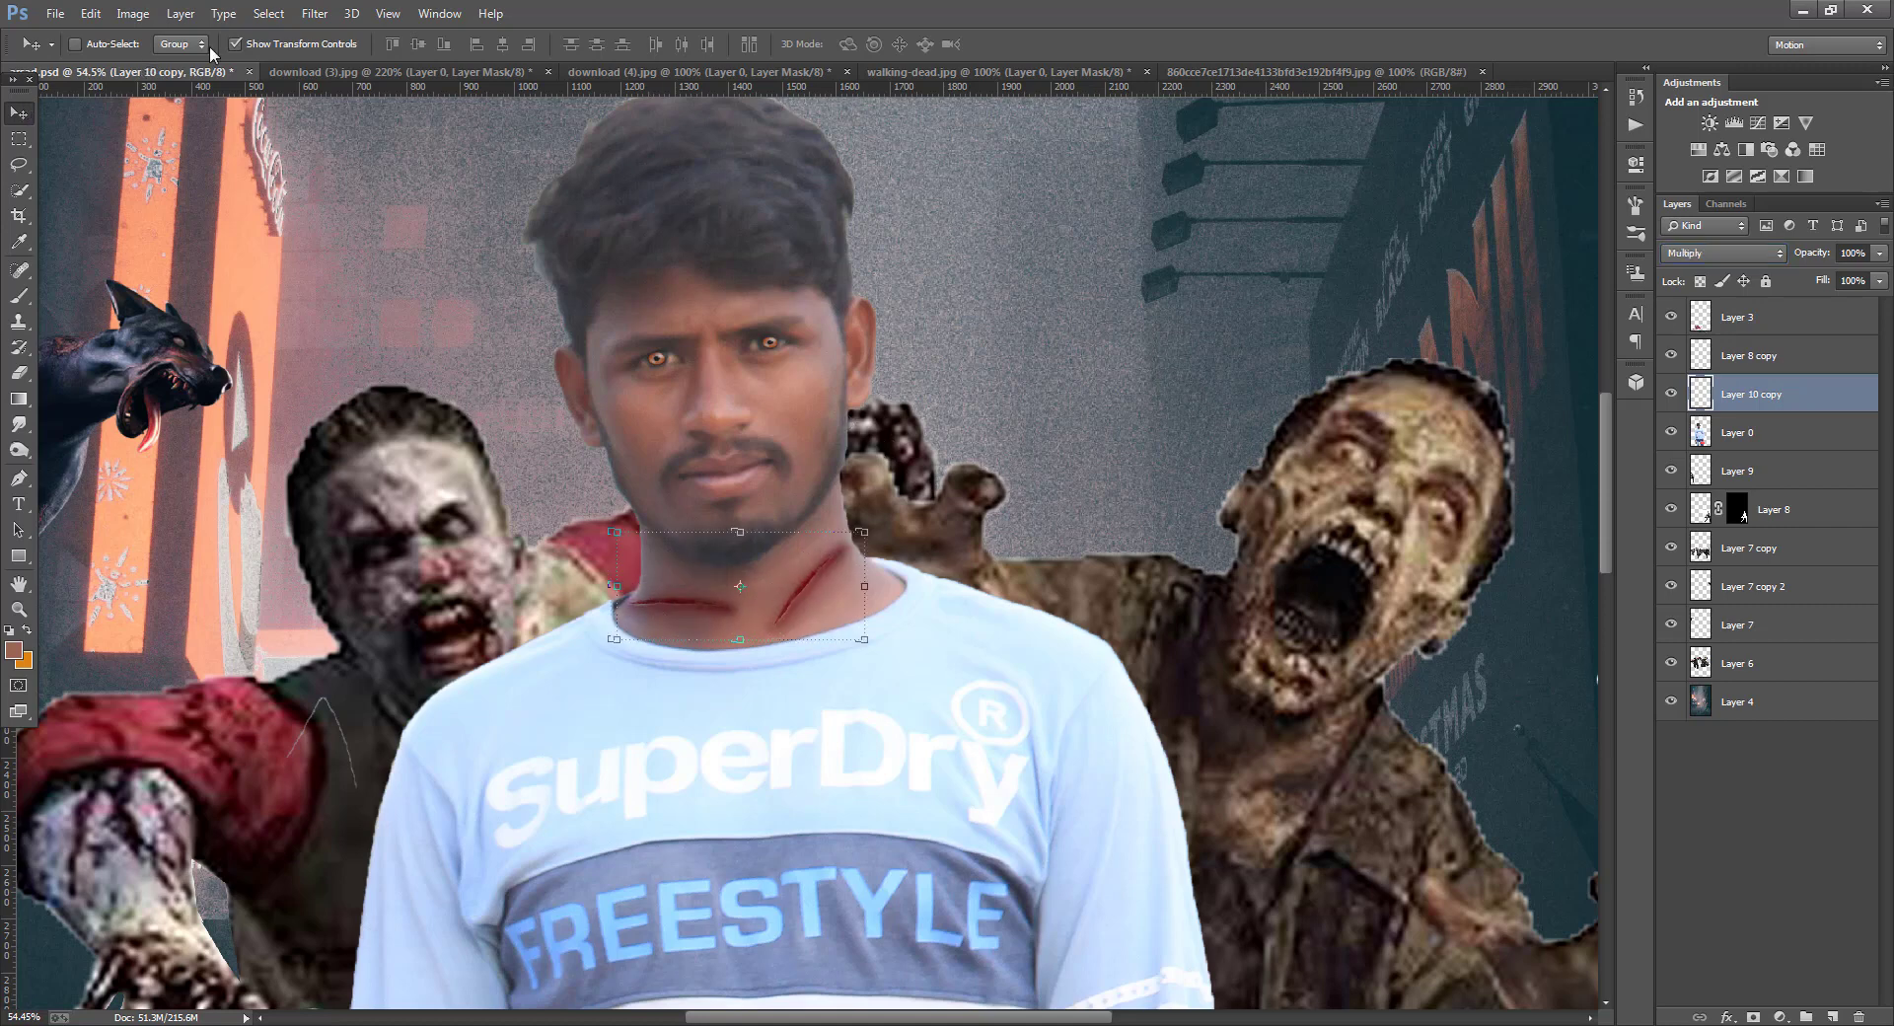
key(e)
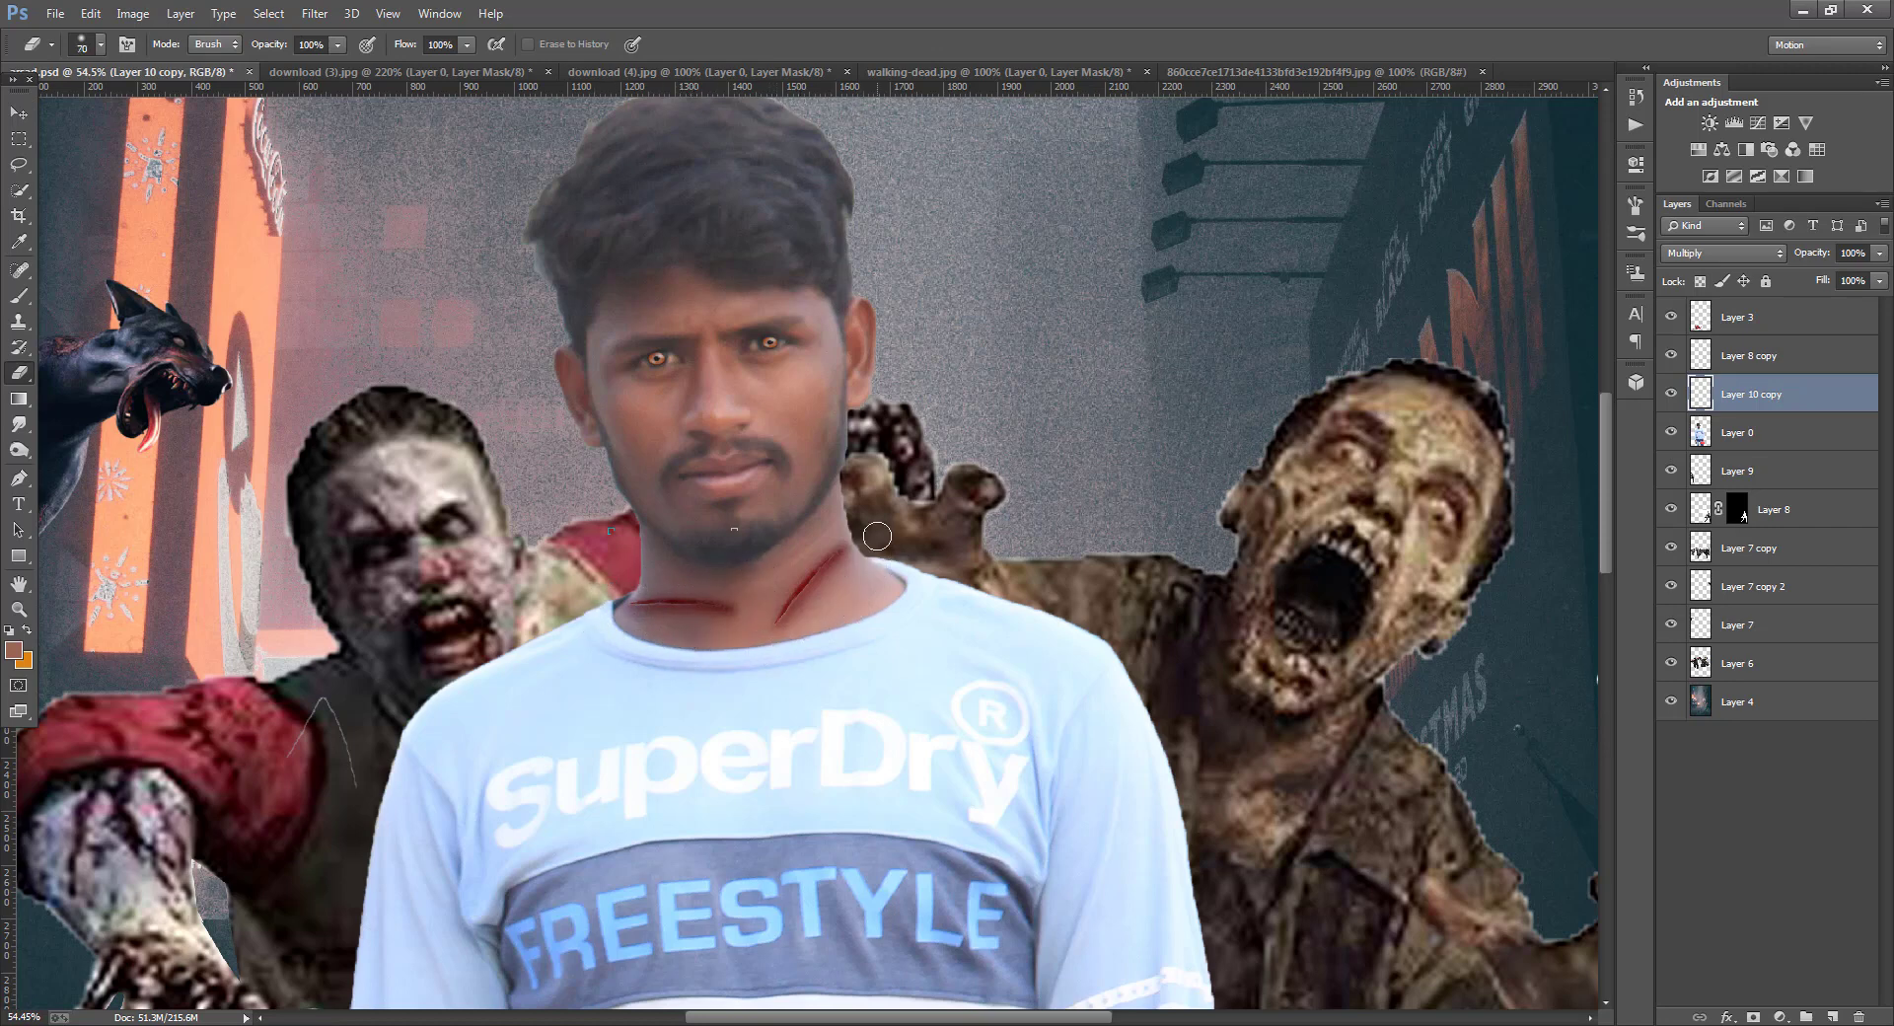
click(17, 114)
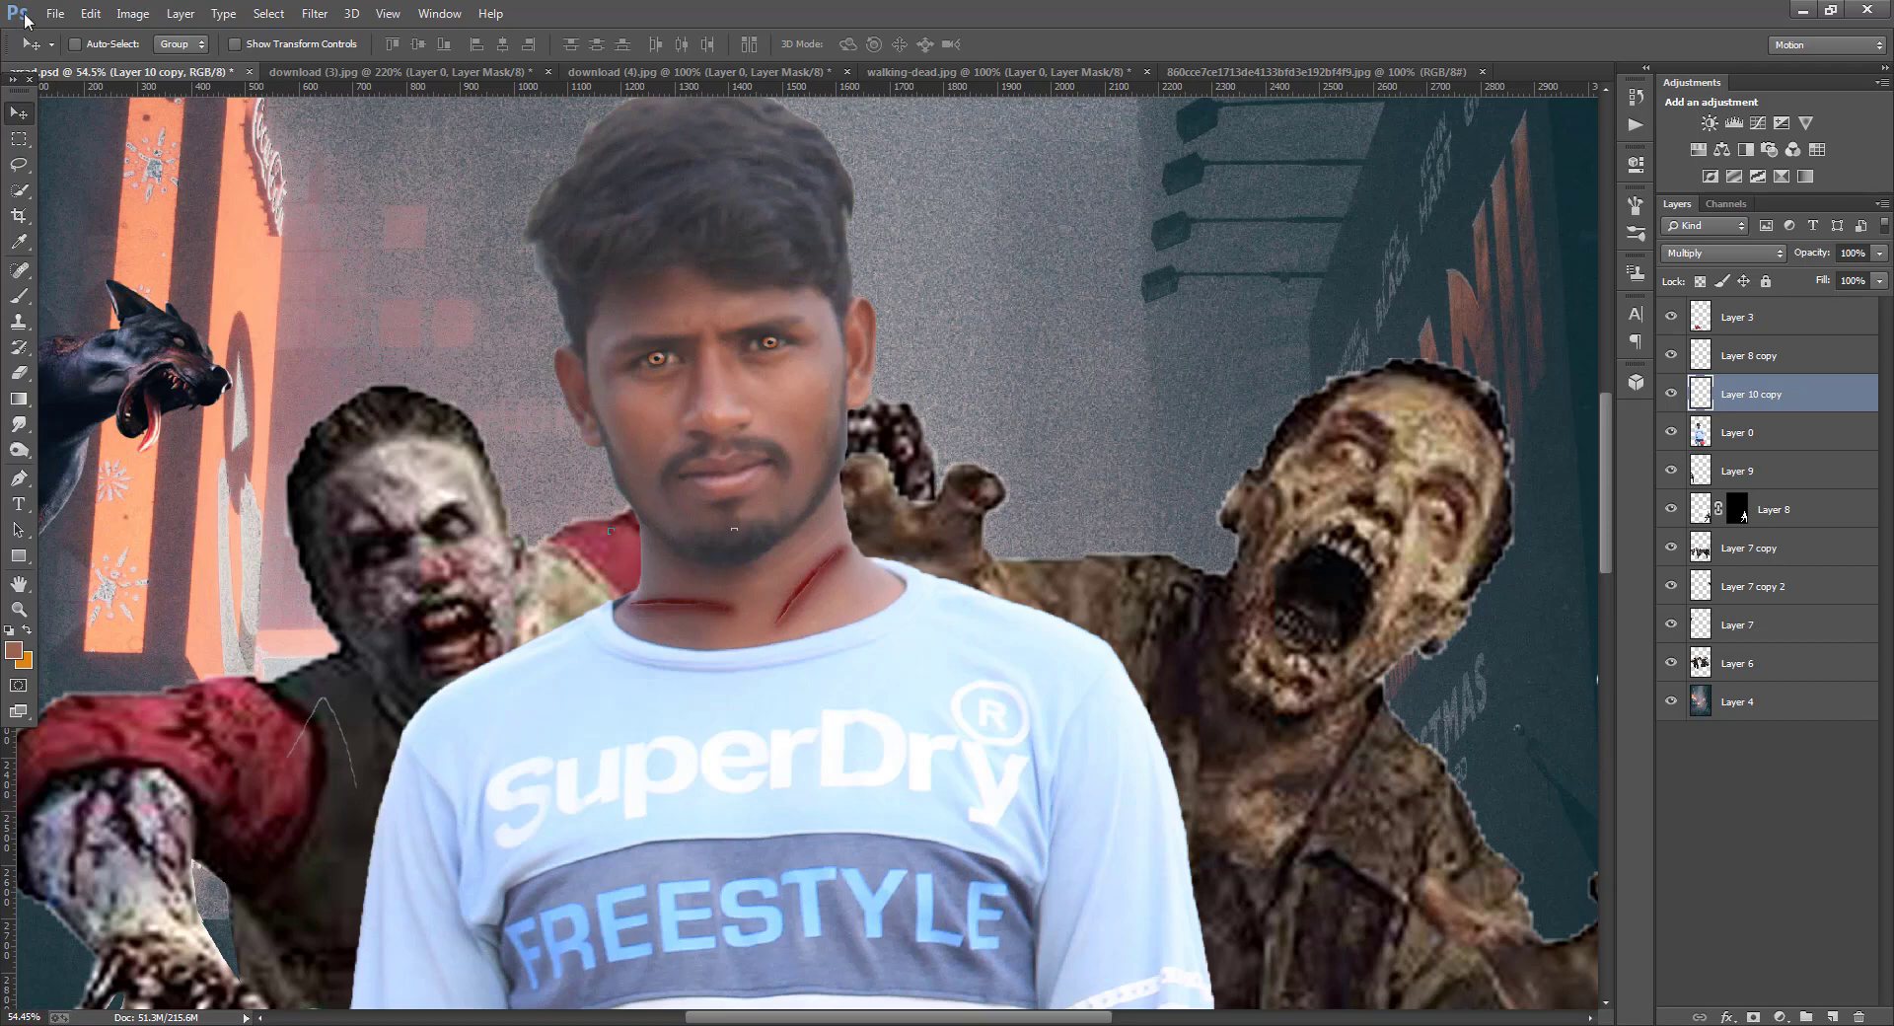
- Open the blood-png-image file with the dripping blood from the New folder directory
click(54, 12)
click(84, 51)
click(545, 182)
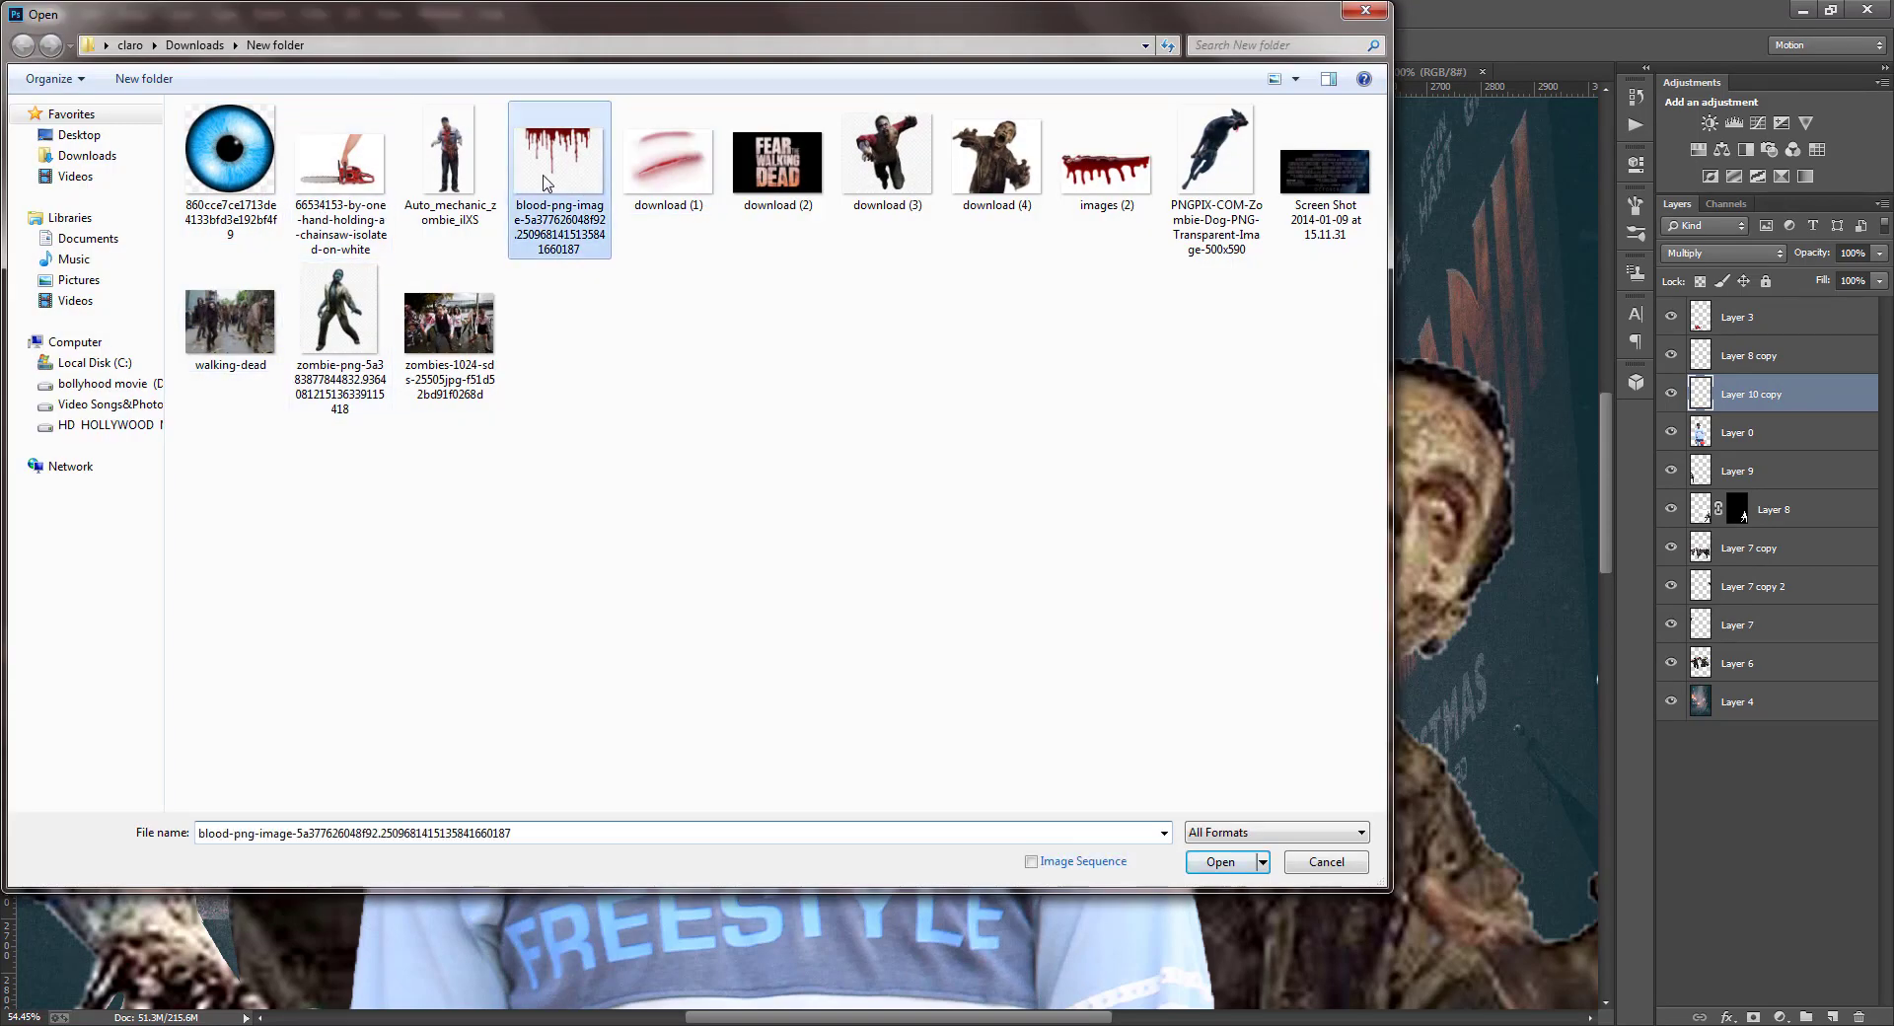
click(1221, 862)
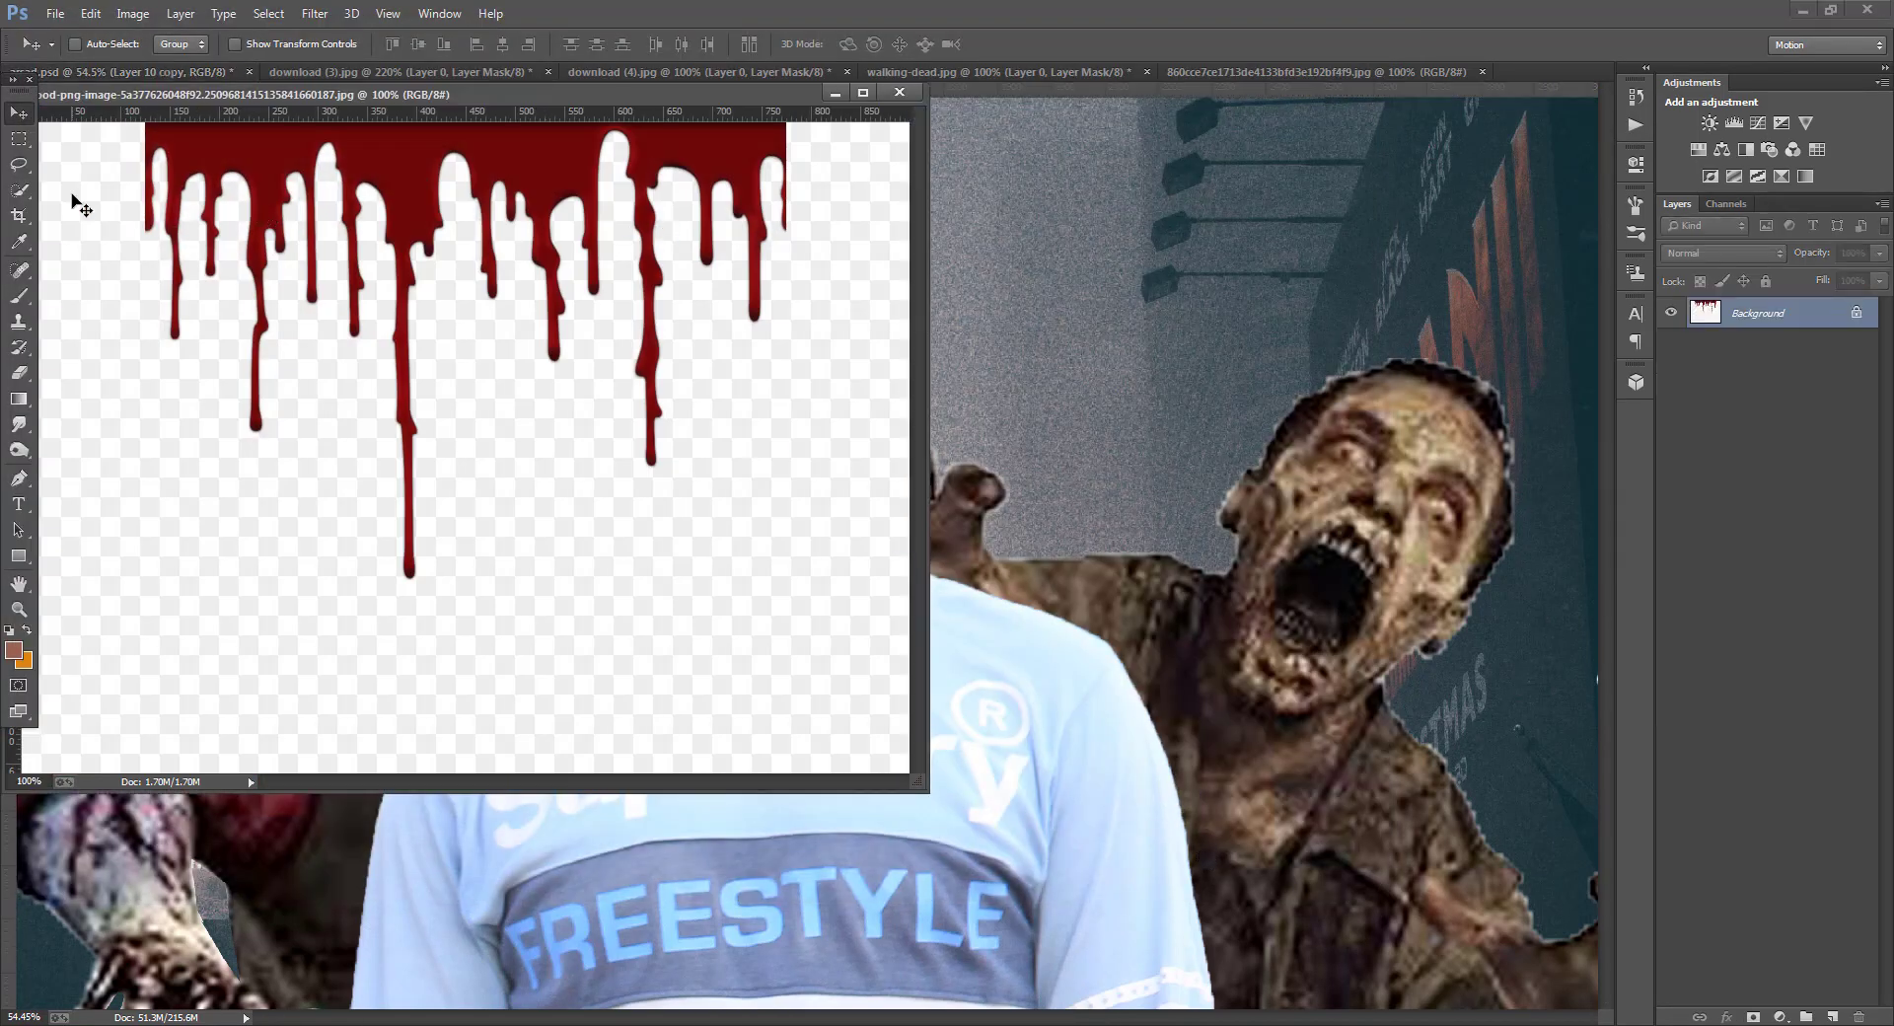
- Select the dripping blood with Quick Selection, exclude the gaps between the drips, and hide the background with a layer mask
click(19, 190)
mouse_move(288, 159)
mouse_down()
mouse_move(465, 192)
mouse_move(542, 184)
mouse_up()
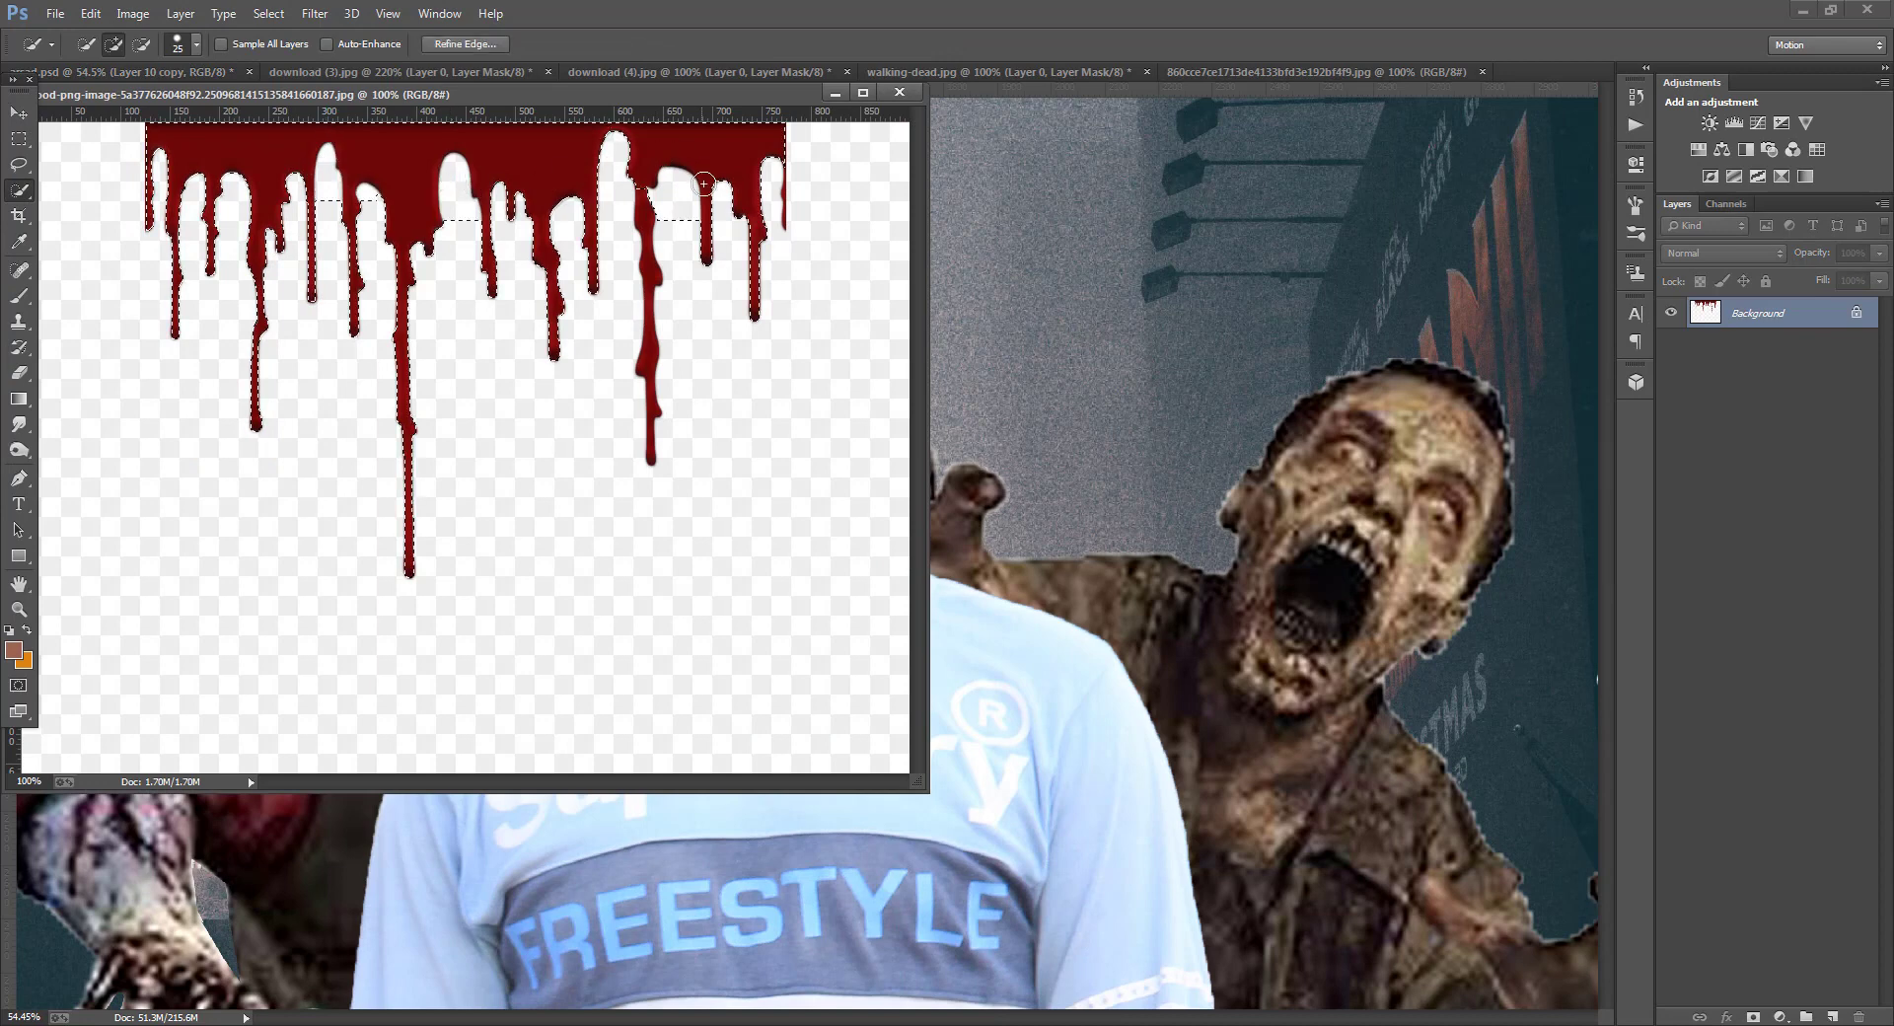
drag(640, 265, 652, 255)
key(alt)
alt+drag(678, 190, 672, 253)
drag(325, 95, 523, 73)
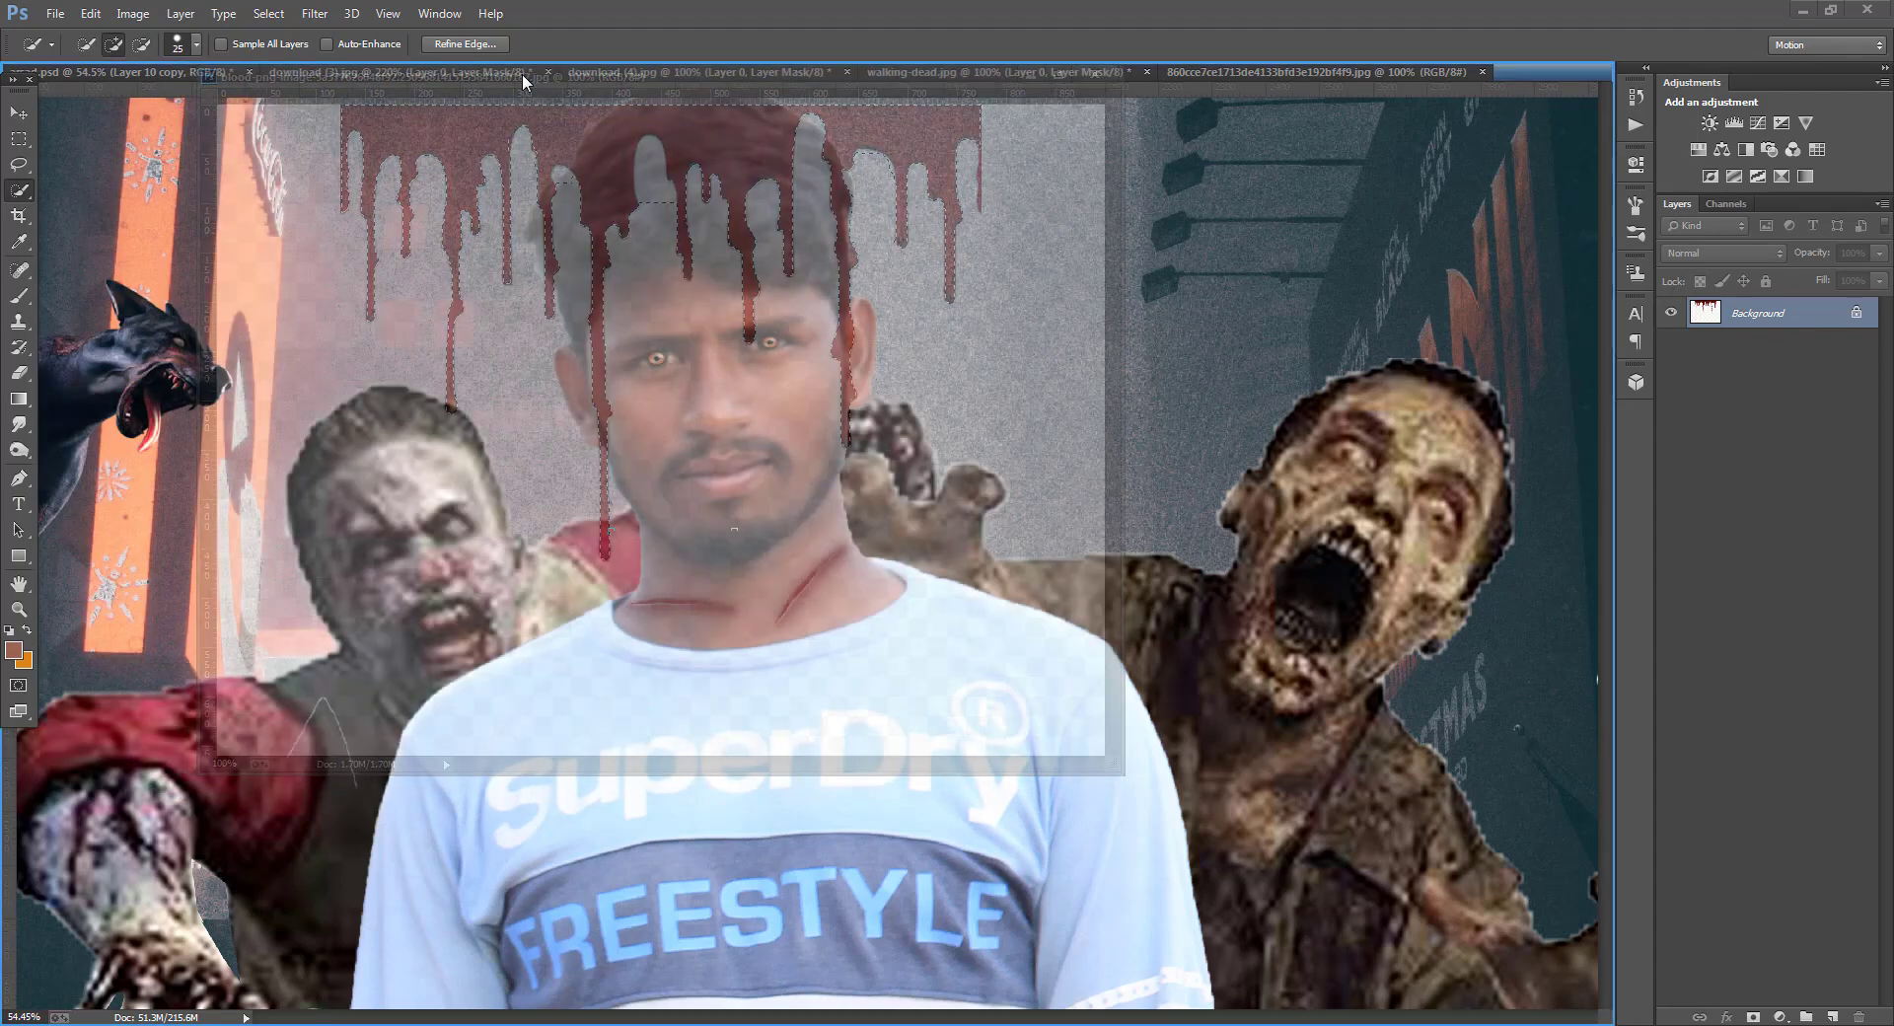
alt+click(793, 290)
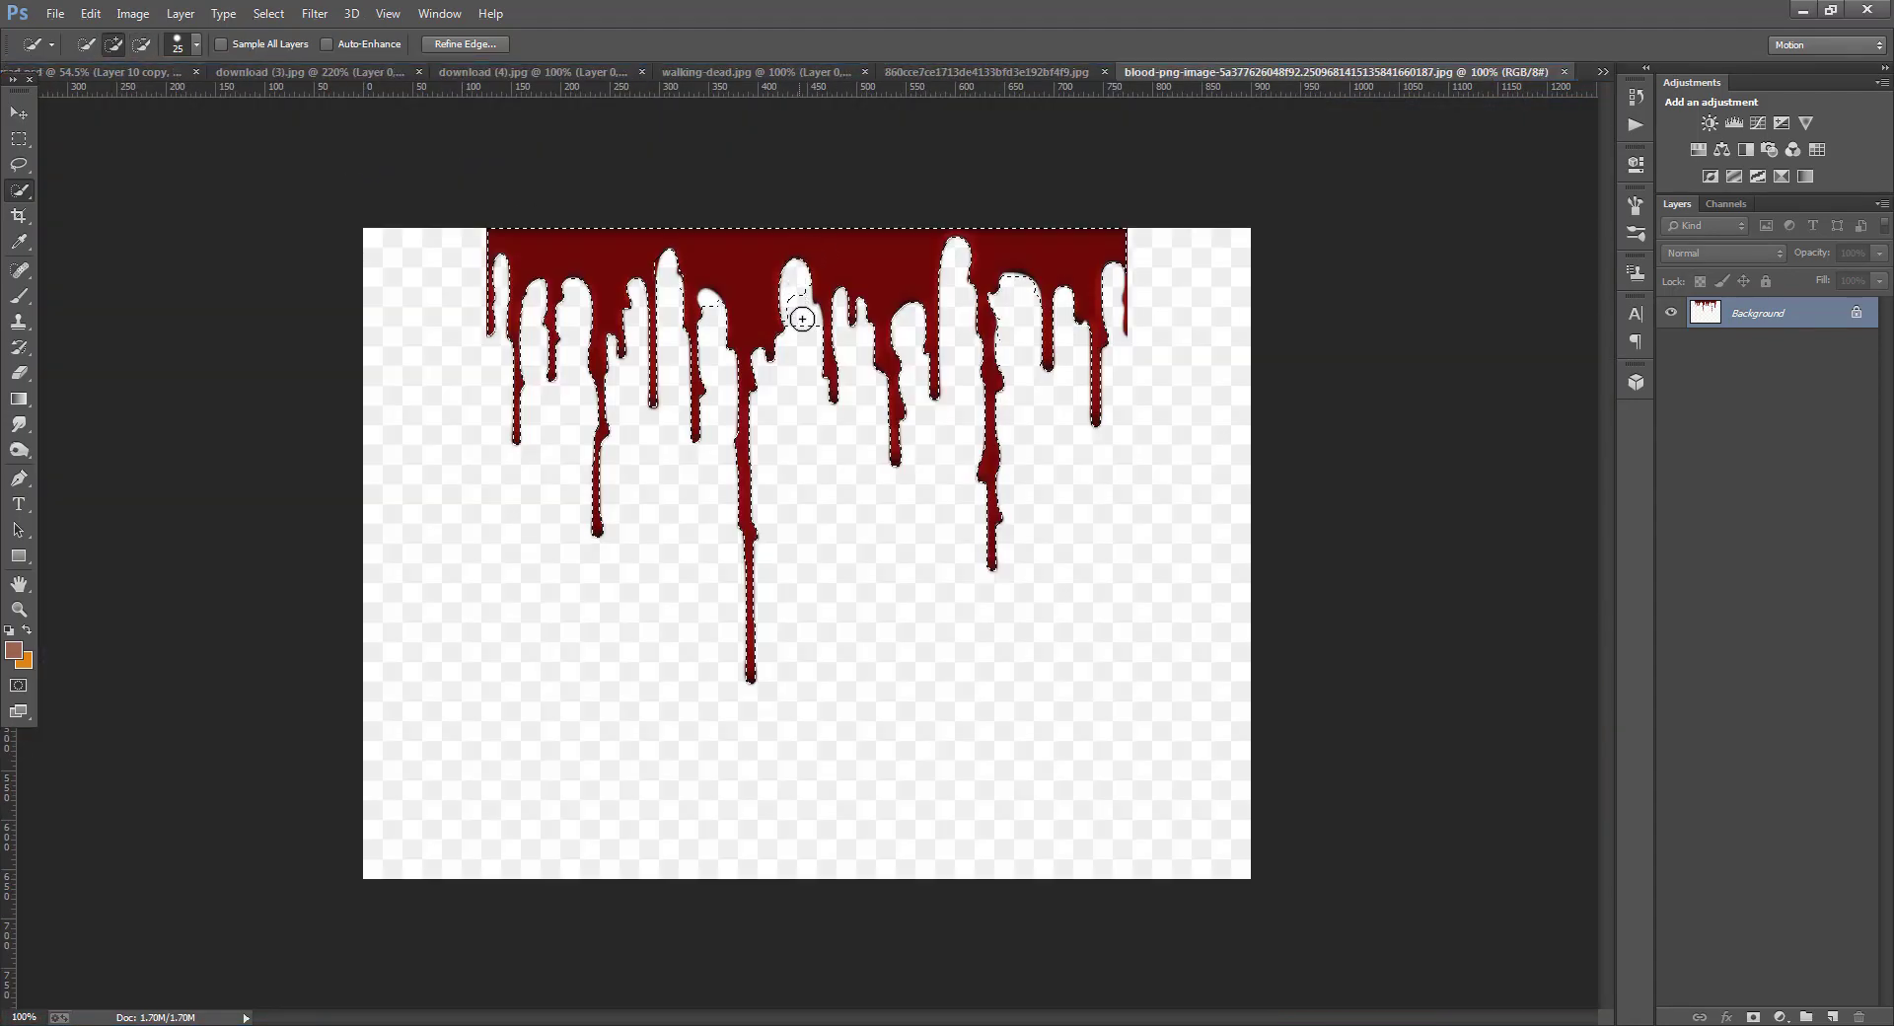
alt+drag(807, 307, 796, 353)
click(782, 323)
alt+click(712, 304)
click(1754, 1017)
key(v)
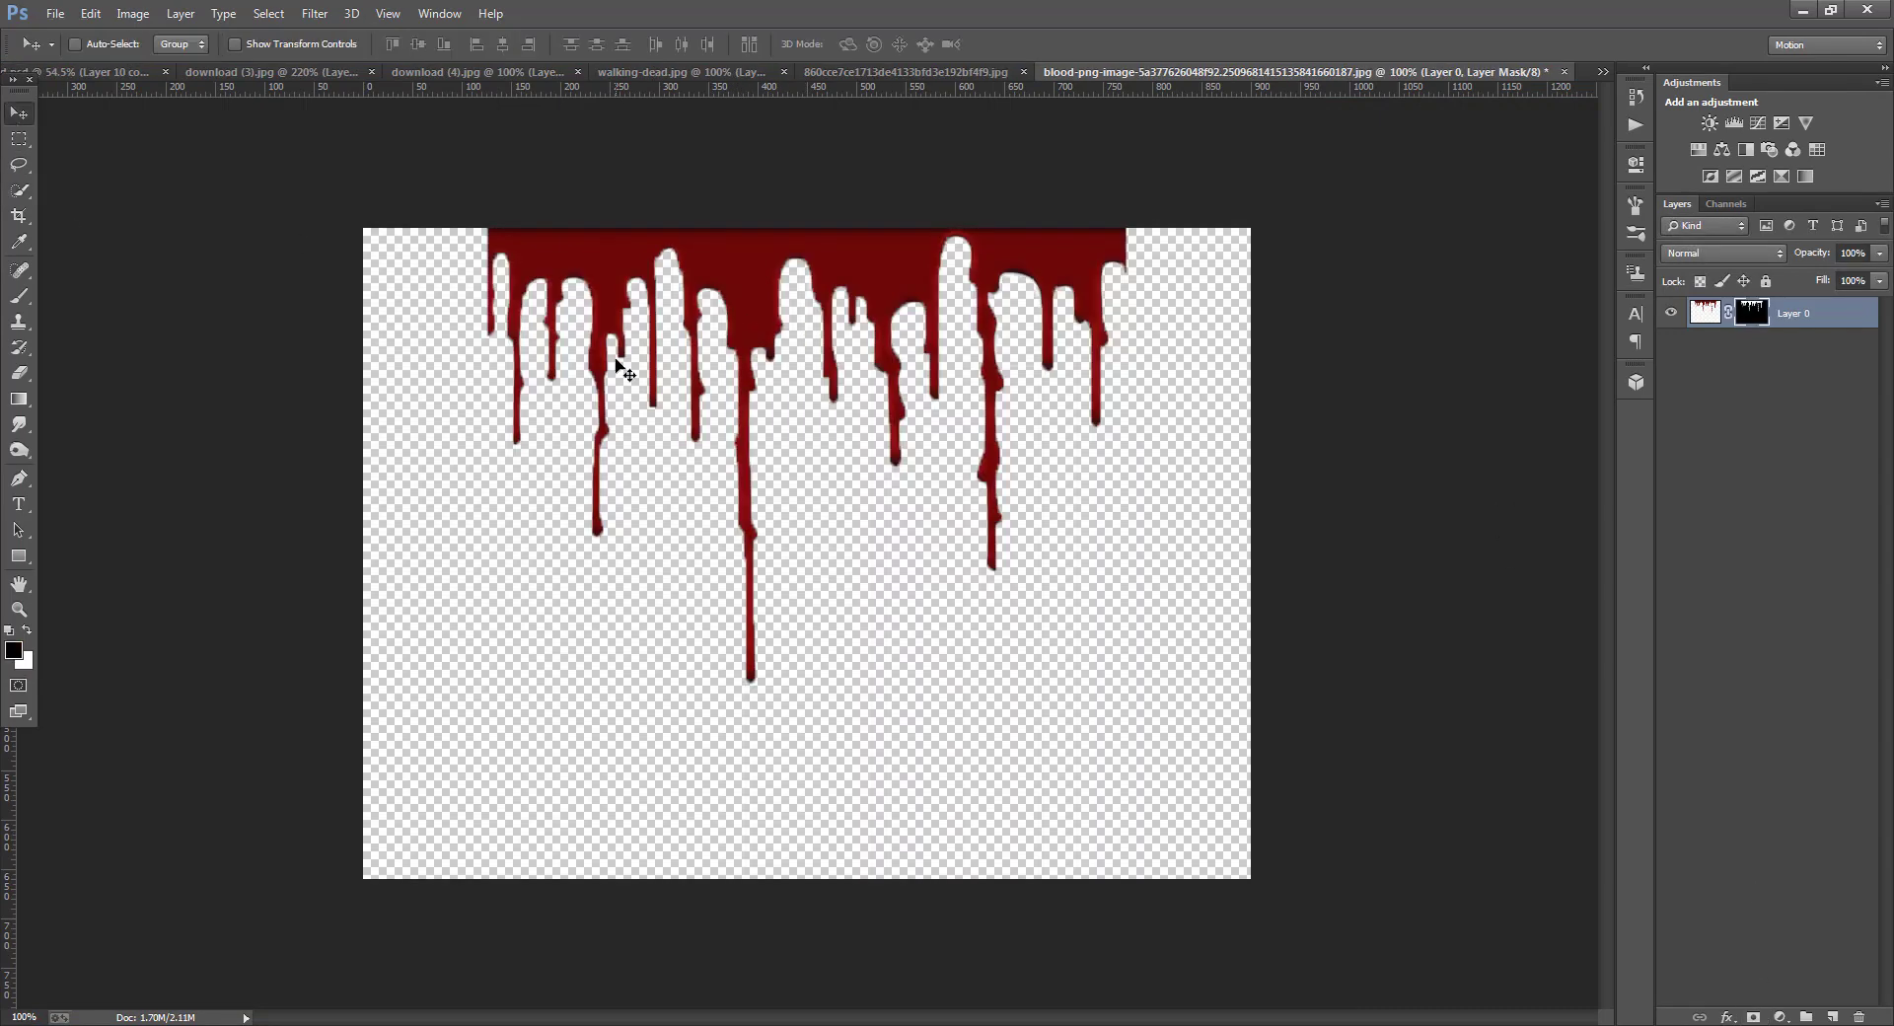
- Bring the masked blood into the poster, scale it to about 55%, rotate it 4.27°, and place it over the horizontal neck cut
mouse_move(868, 353)
mouse_down()
mouse_move(804, 350)
mouse_move(91, 77)
mouse_move(659, 608)
mouse_move(651, 593)
mouse_move(659, 656)
mouse_move(645, 645)
mouse_up()
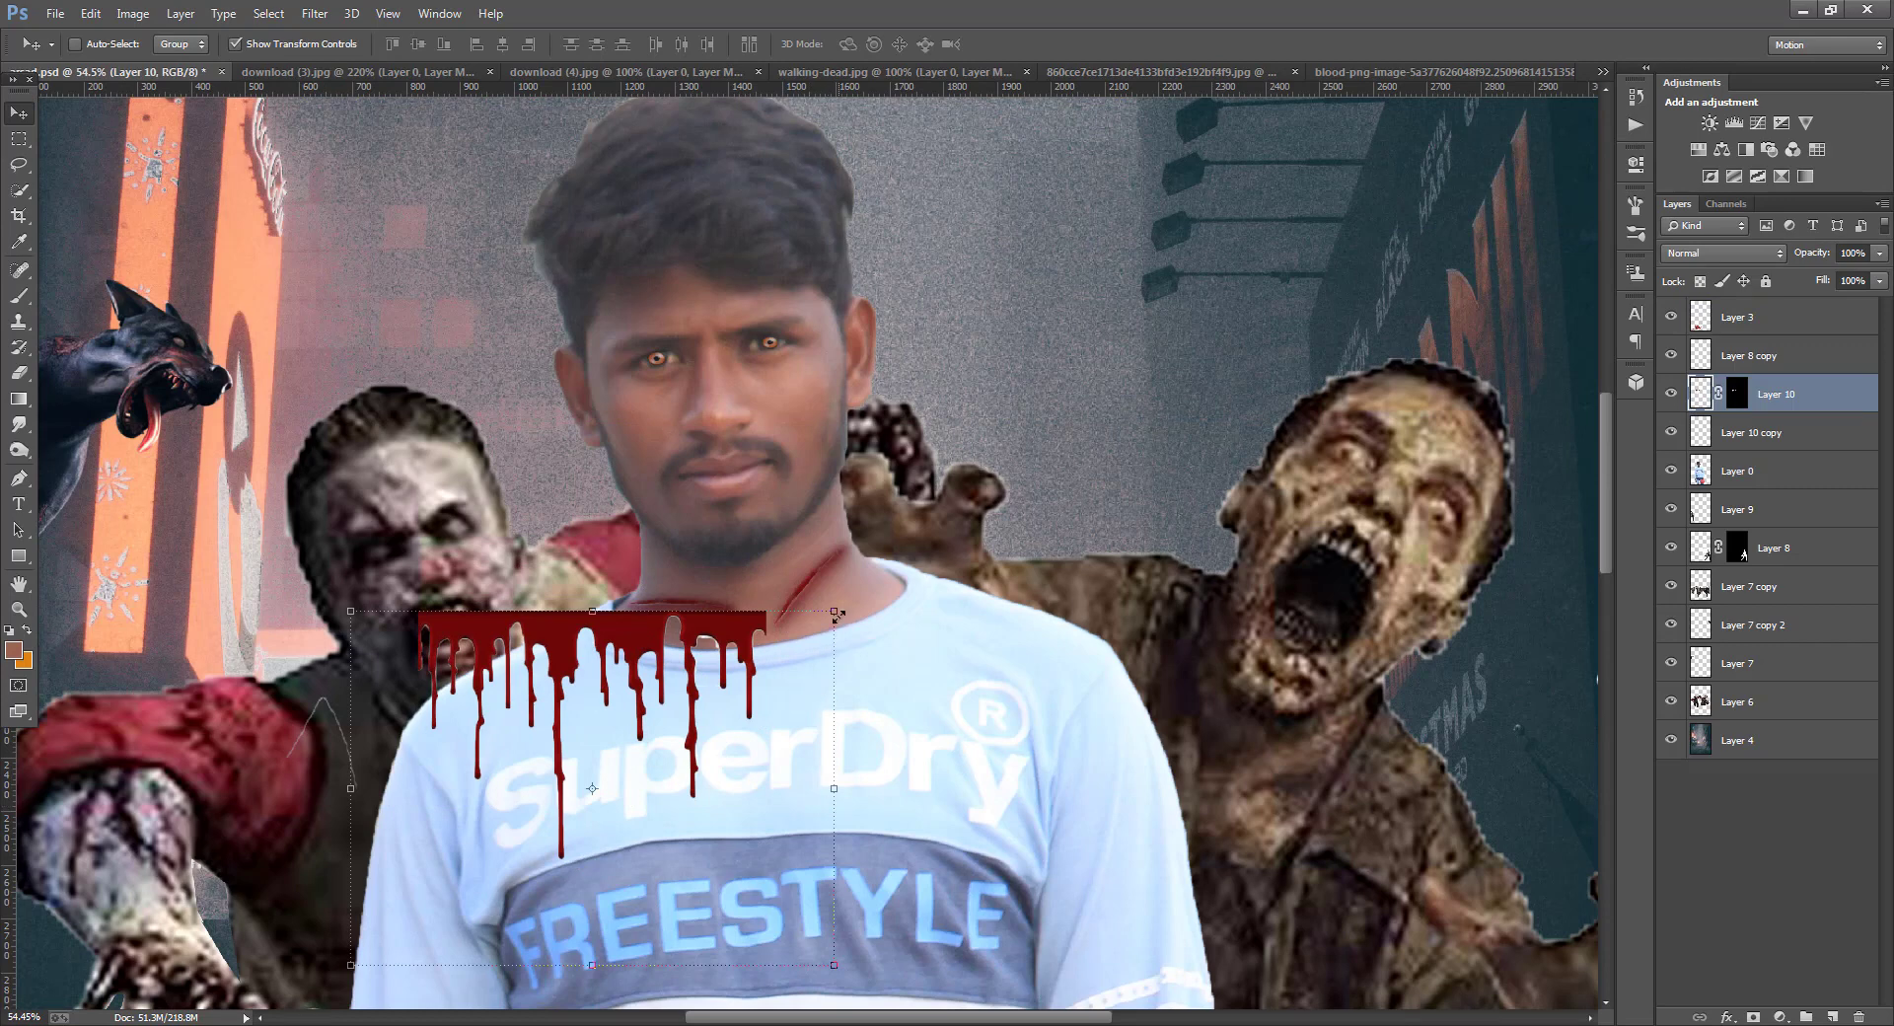
drag(831, 608, 724, 692)
drag(644, 727, 698, 638)
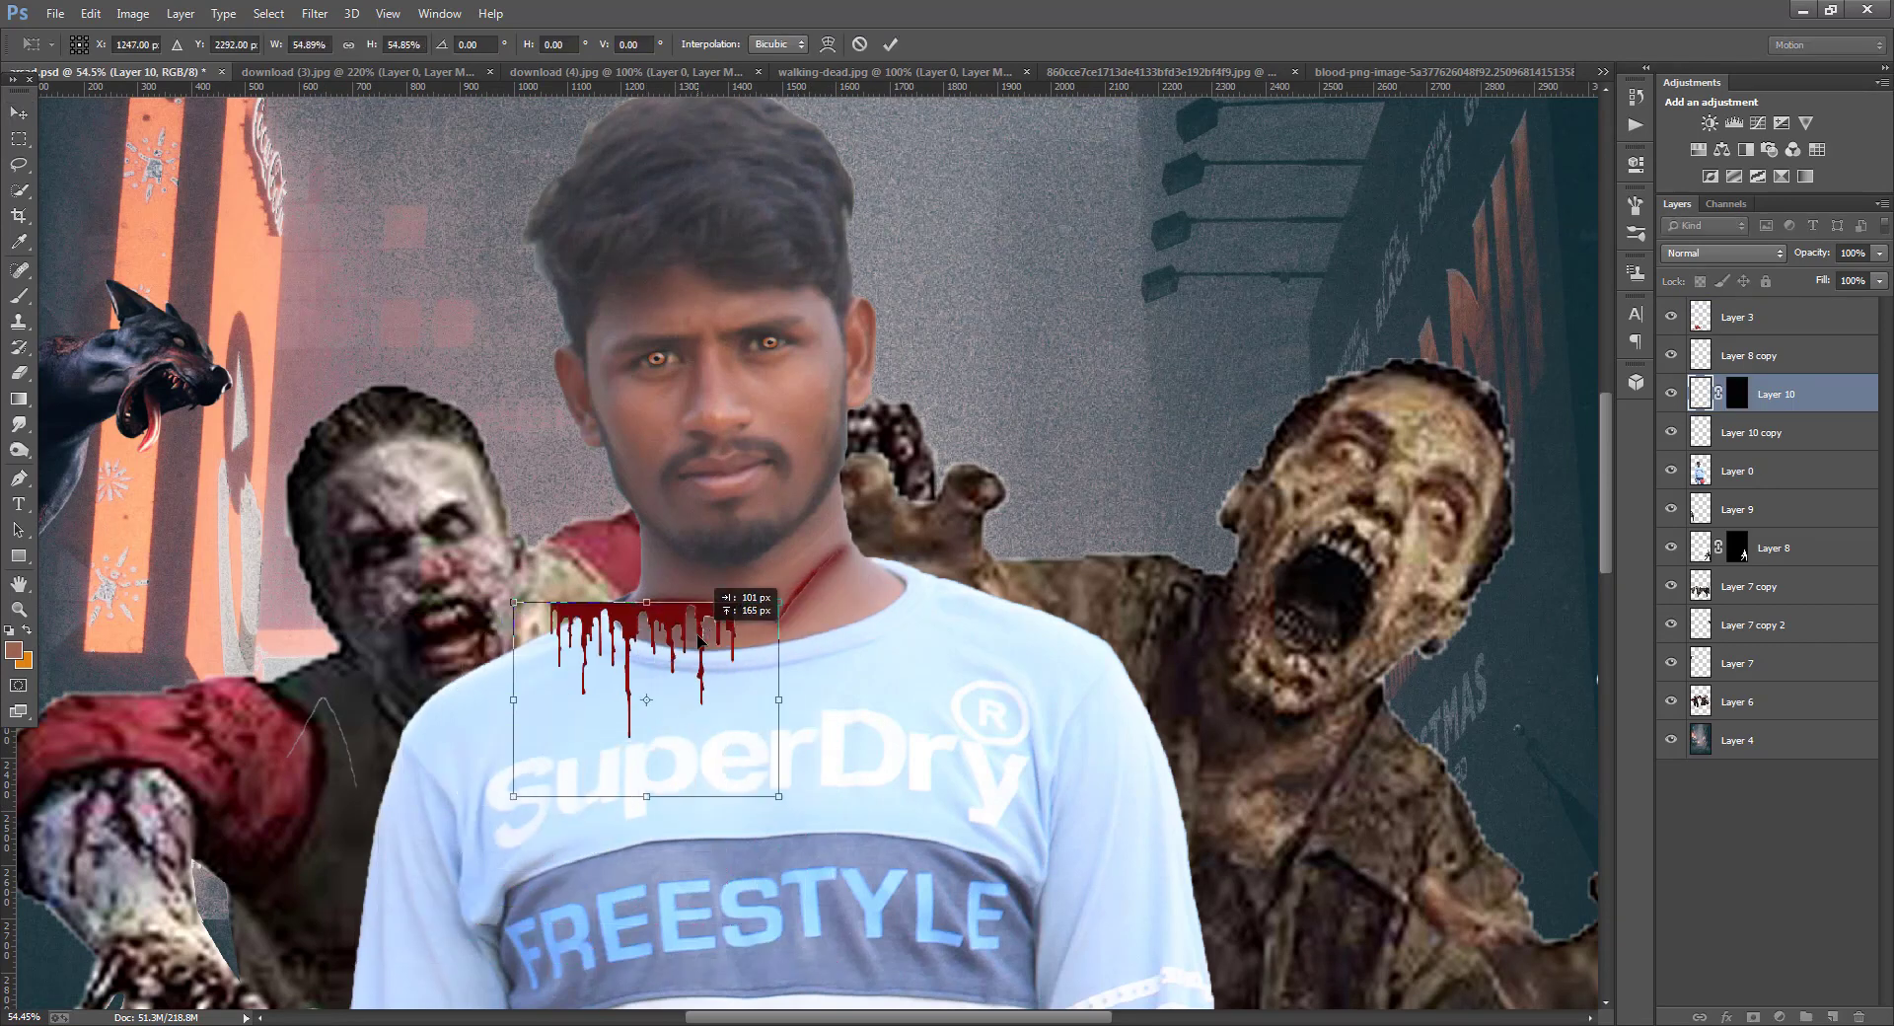
drag(645, 580, 668, 583)
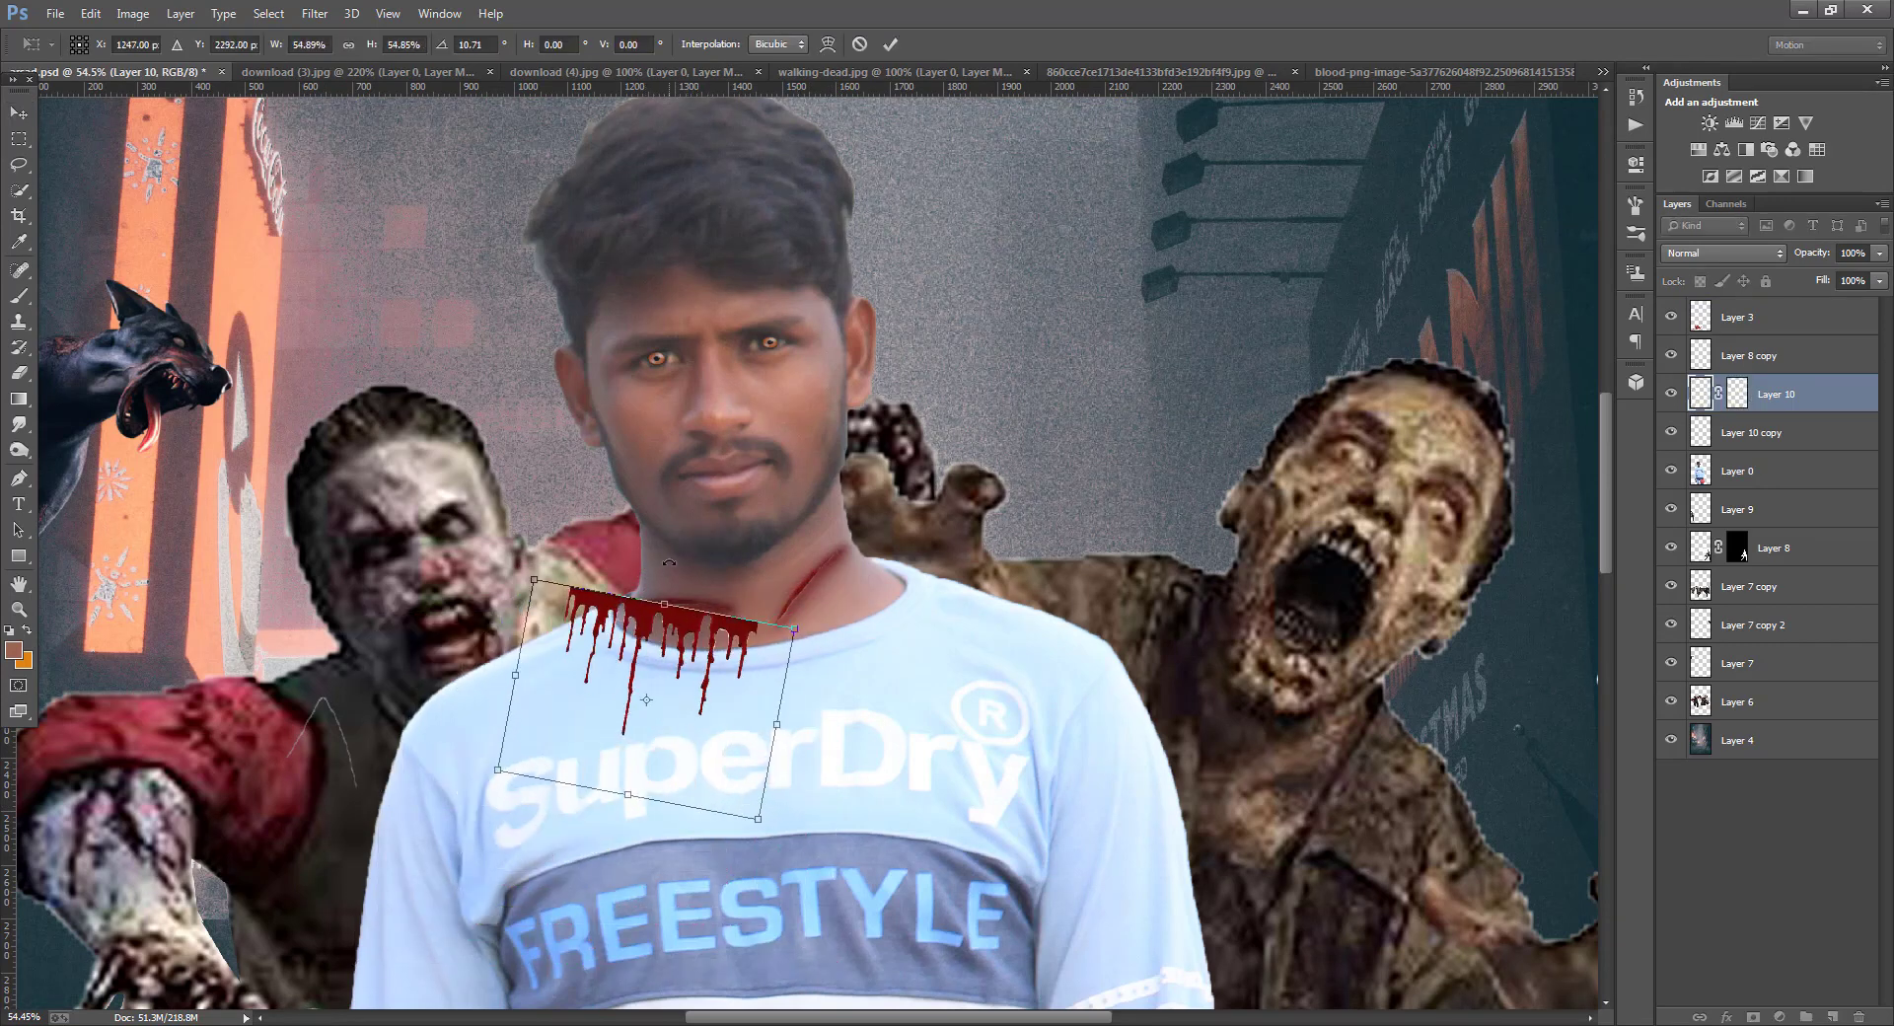
drag(651, 675, 652, 660)
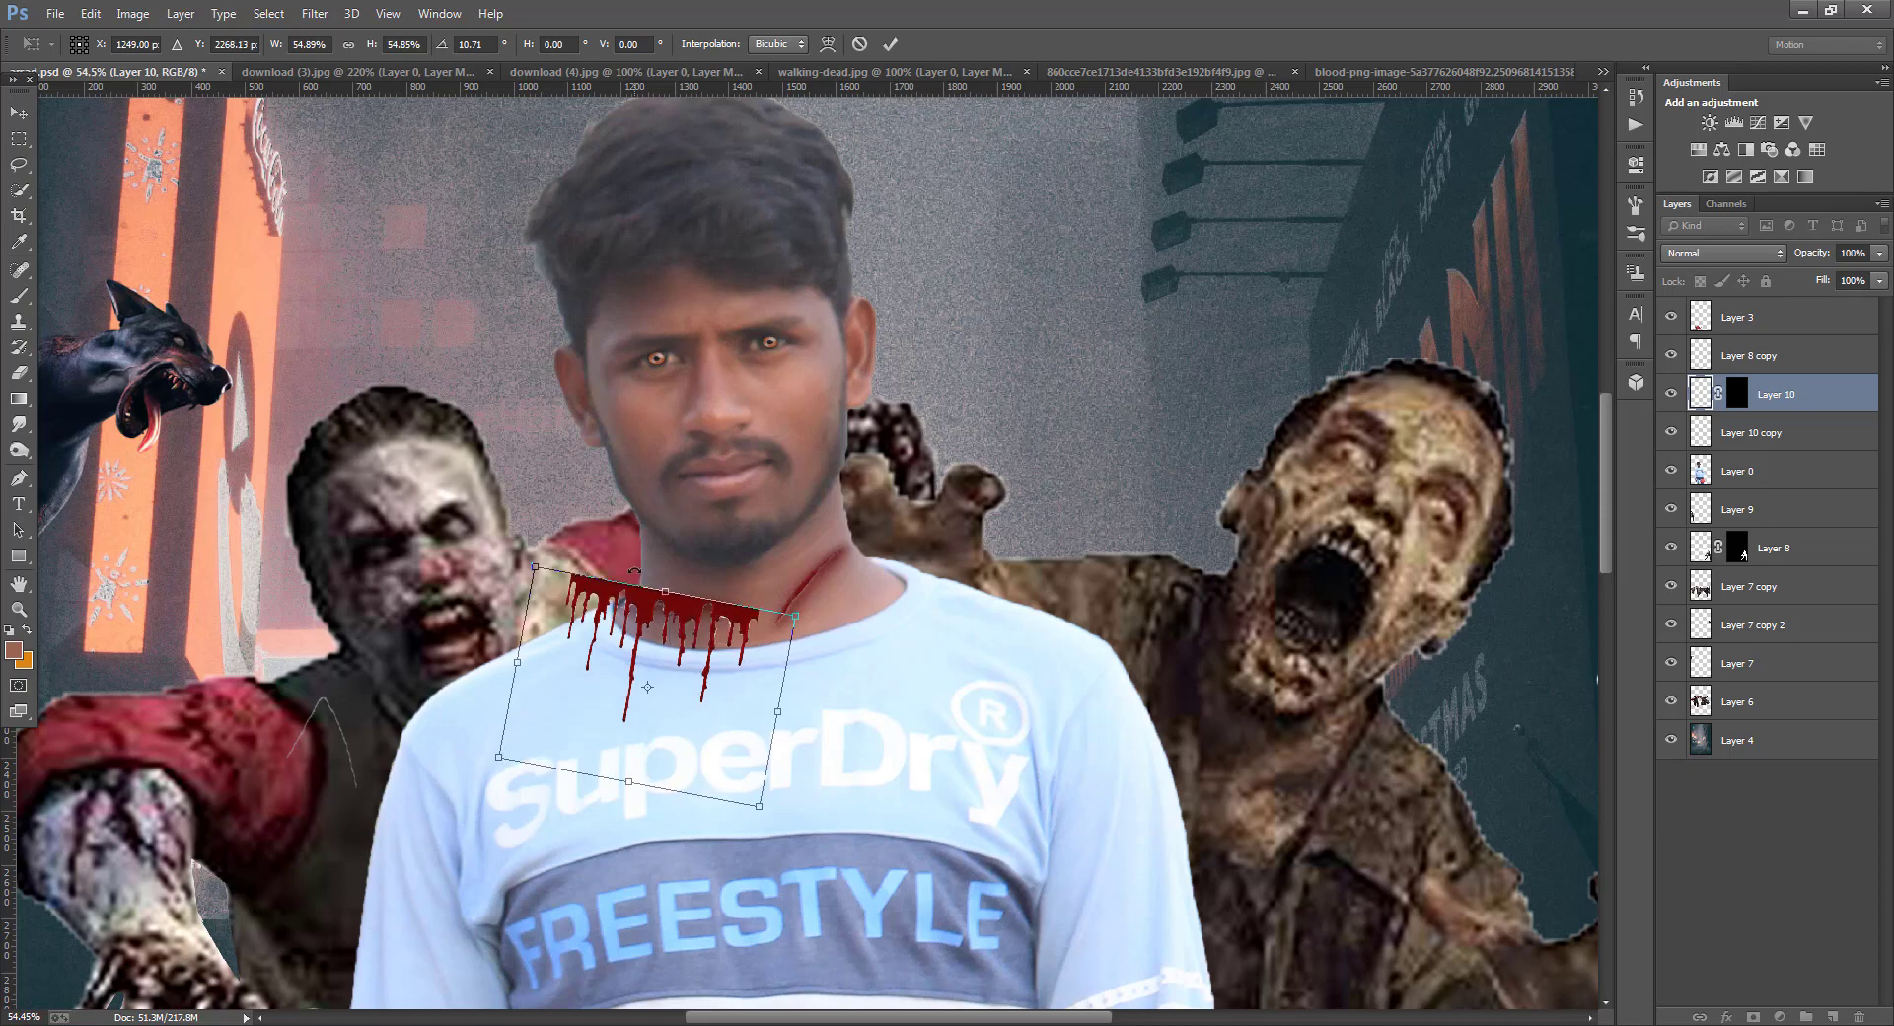
drag(635, 569, 622, 569)
drag(652, 633, 659, 639)
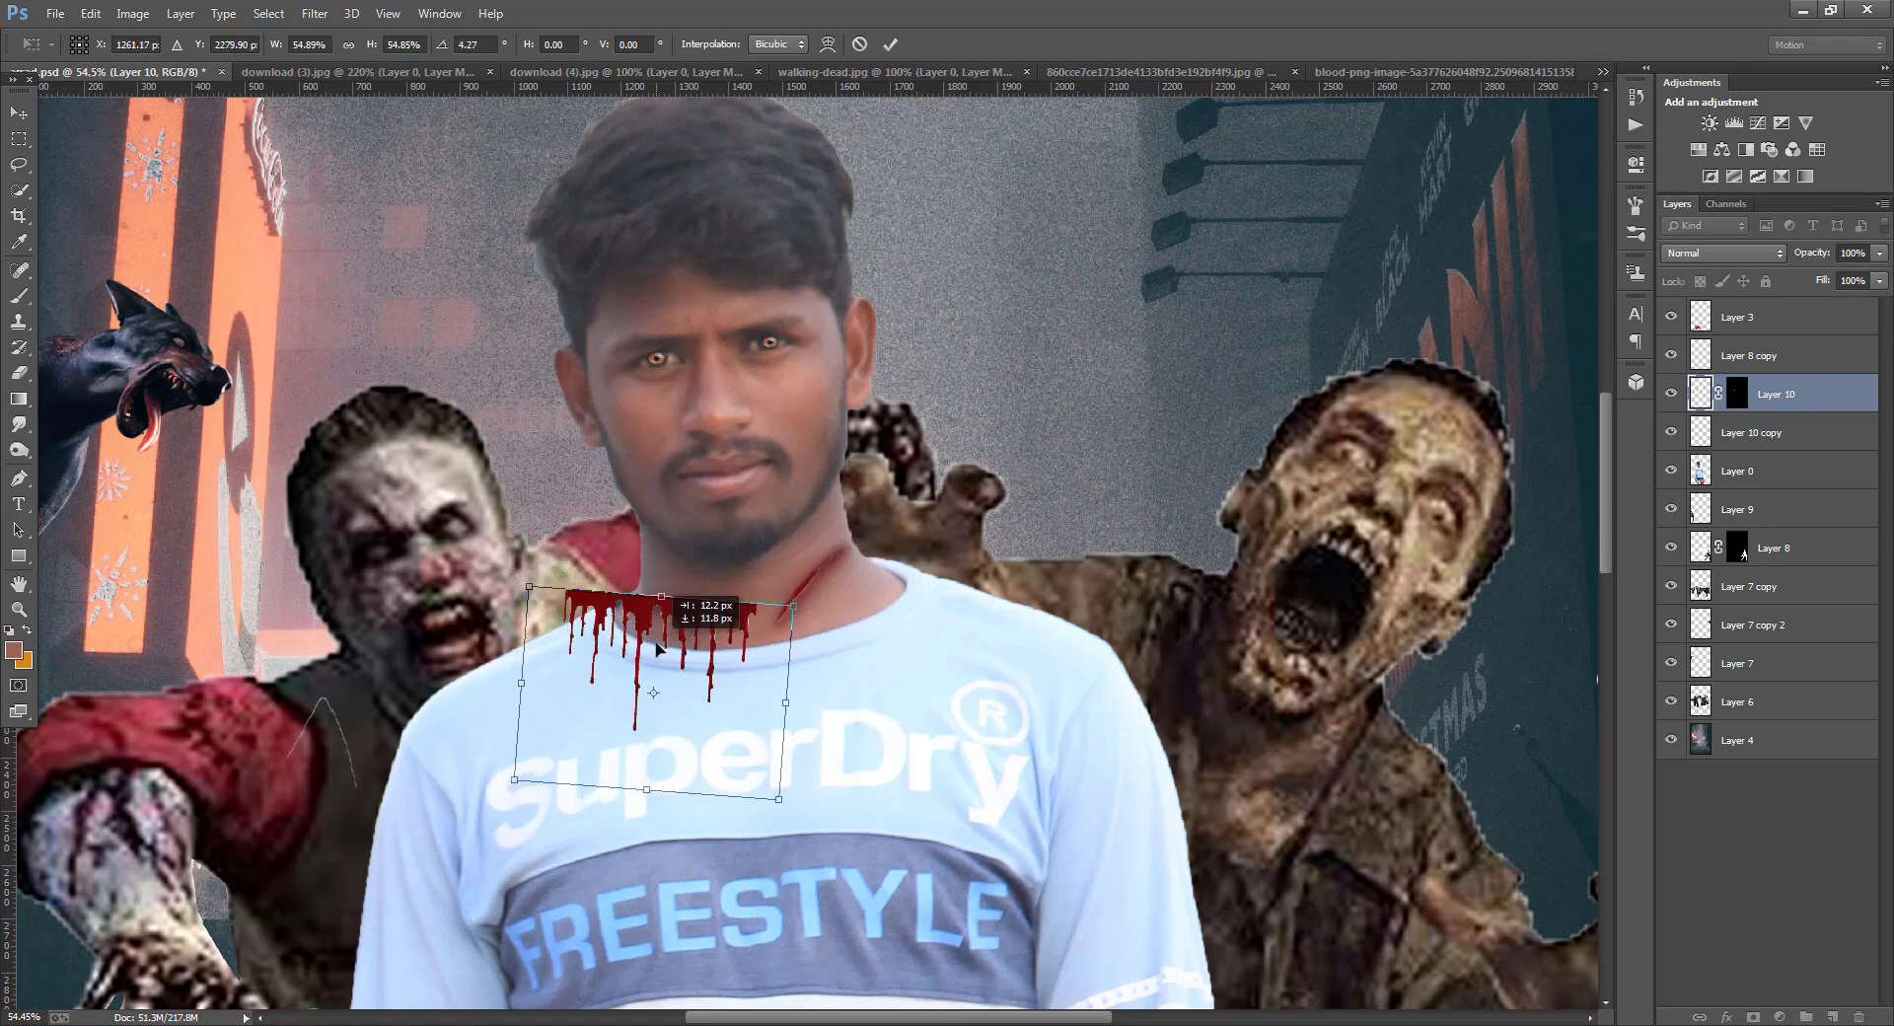
click(19, 113)
click(845, 377)
- Lower Layer 10's opacity to 55% and erase the blood extending beyond the horizontal neck cut
scroll(651, 326, up, 5)
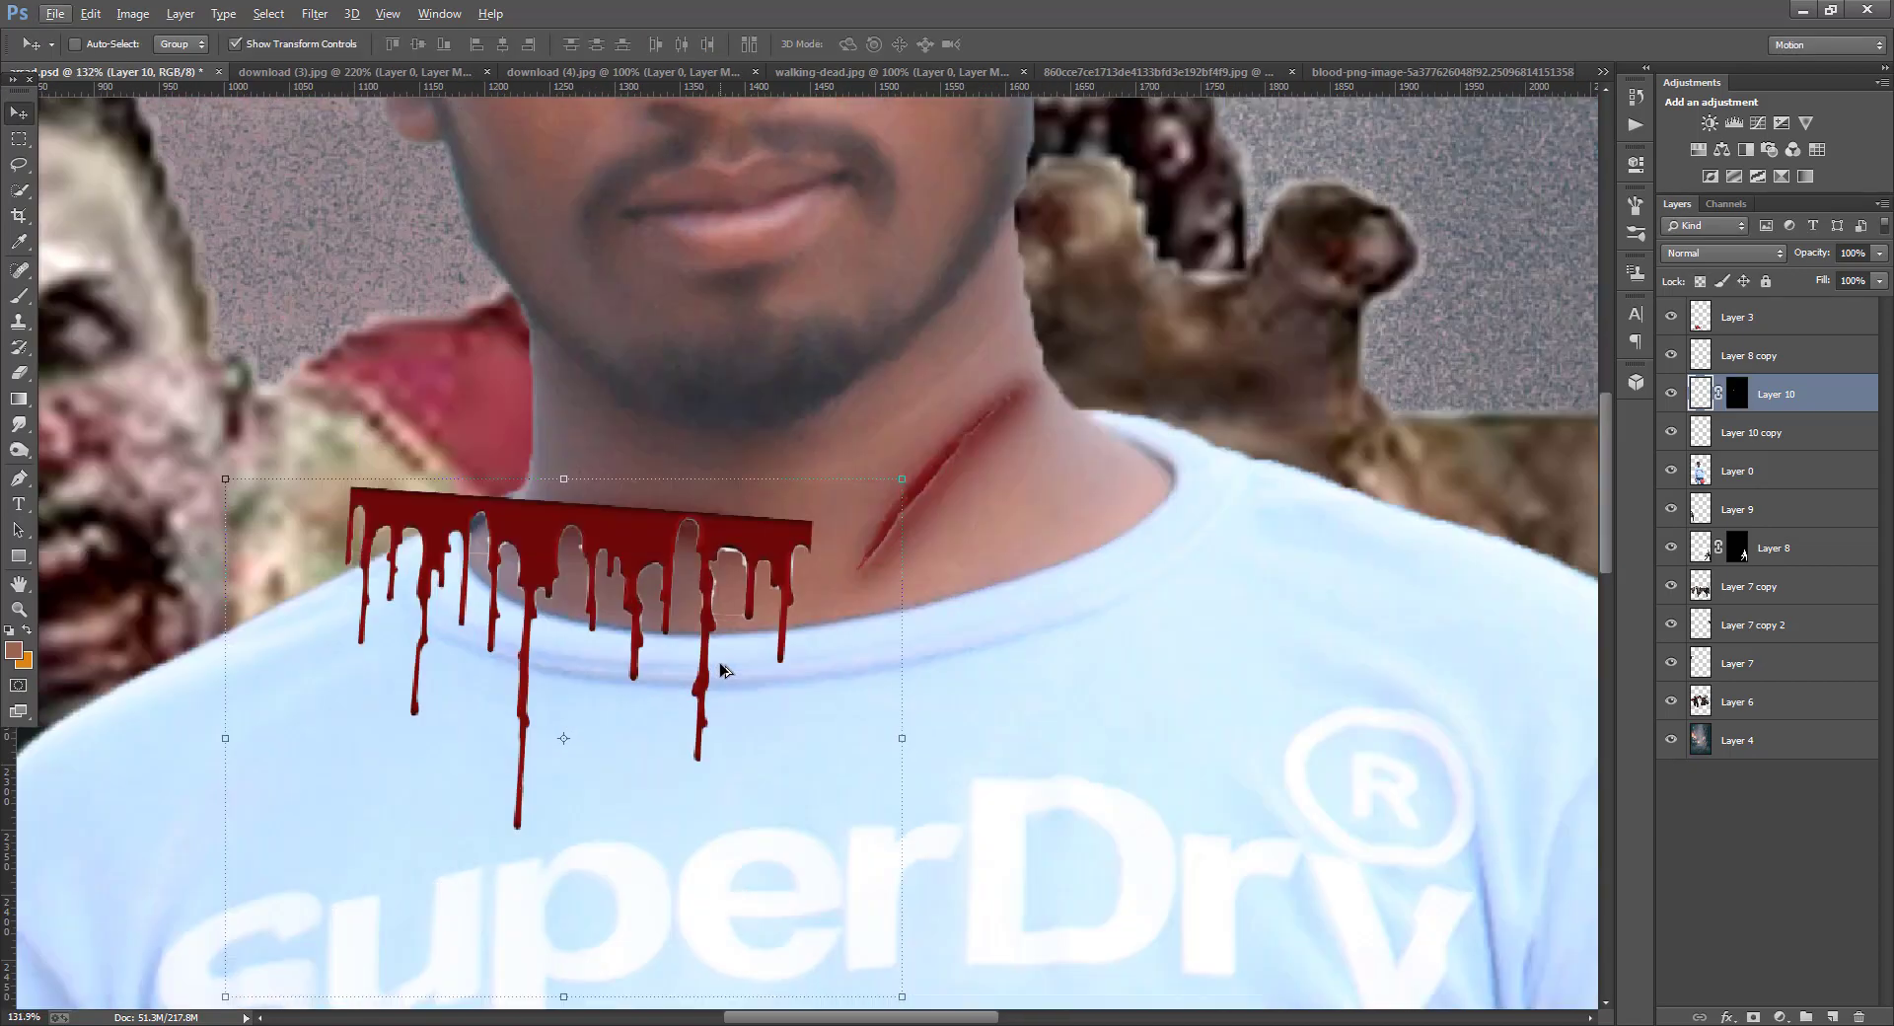
drag(1882, 259, 1835, 280)
click(539, 514)
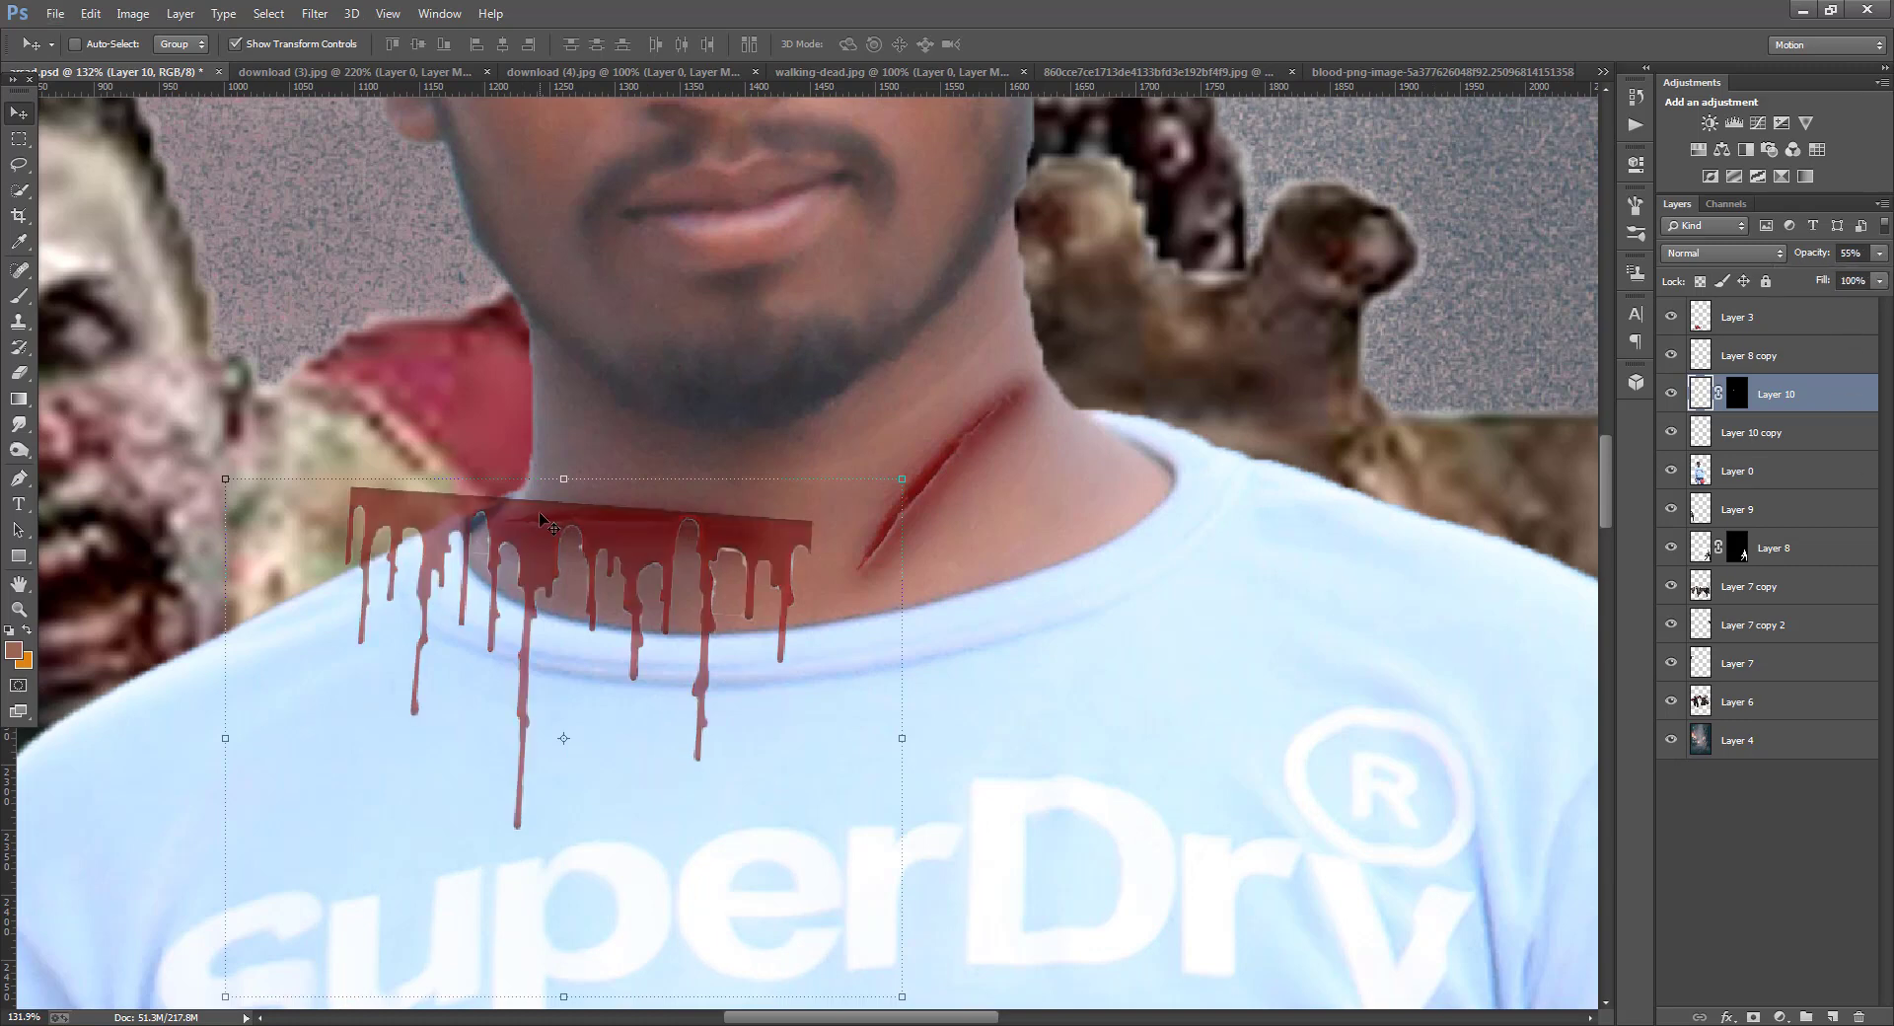
key(e)
mouse_move(456, 505)
mouse_down()
mouse_move(436, 561)
mouse_move(480, 477)
mouse_move(558, 467)
mouse_move(657, 485)
mouse_move(527, 477)
mouse_move(784, 499)
mouse_move(780, 567)
mouse_move(763, 508)
mouse_move(796, 715)
mouse_move(775, 749)
mouse_move(772, 715)
mouse_move(658, 727)
mouse_move(648, 676)
mouse_move(629, 749)
mouse_move(515, 818)
mouse_move(517, 753)
mouse_move(419, 622)
mouse_move(450, 551)
mouse_move(441, 615)
mouse_move(351, 582)
mouse_move(317, 635)
mouse_up()
scroll(317, 621, down, 4)
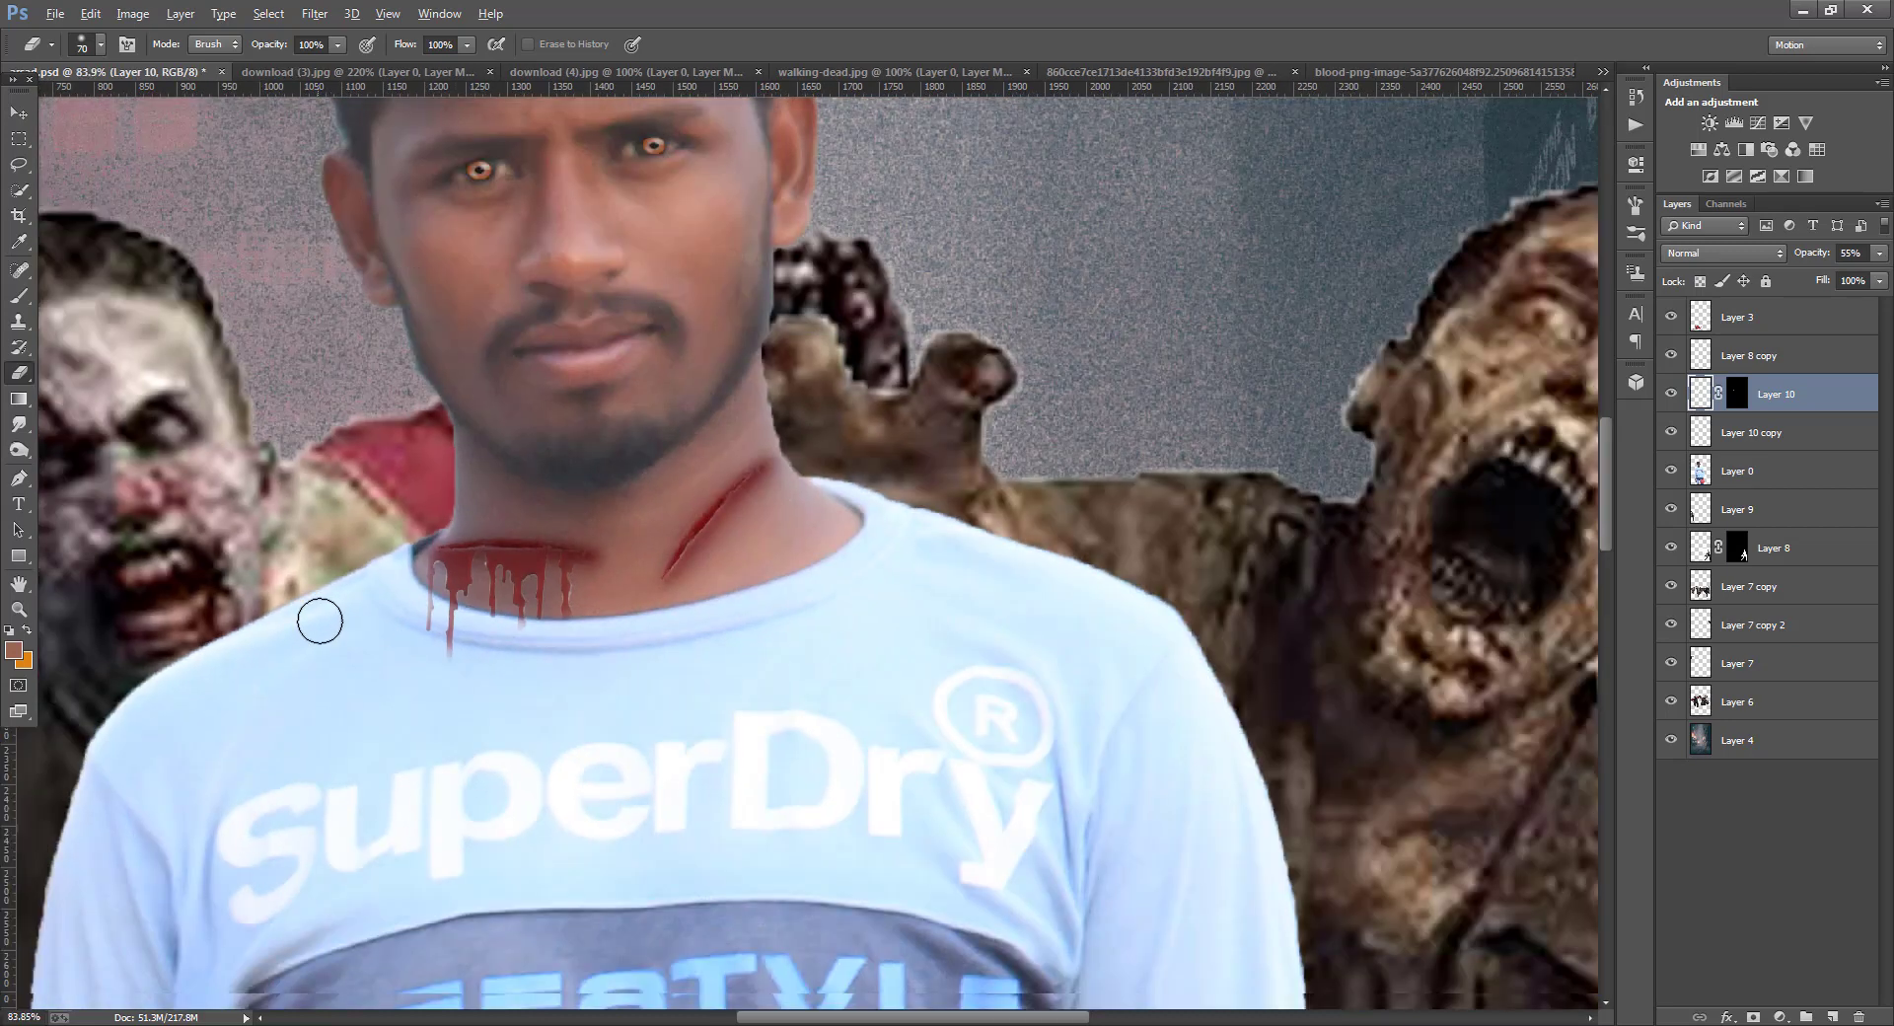
- Restore Layer 10 to 100% opacity and set its blend mode to Multiply
click(19, 111)
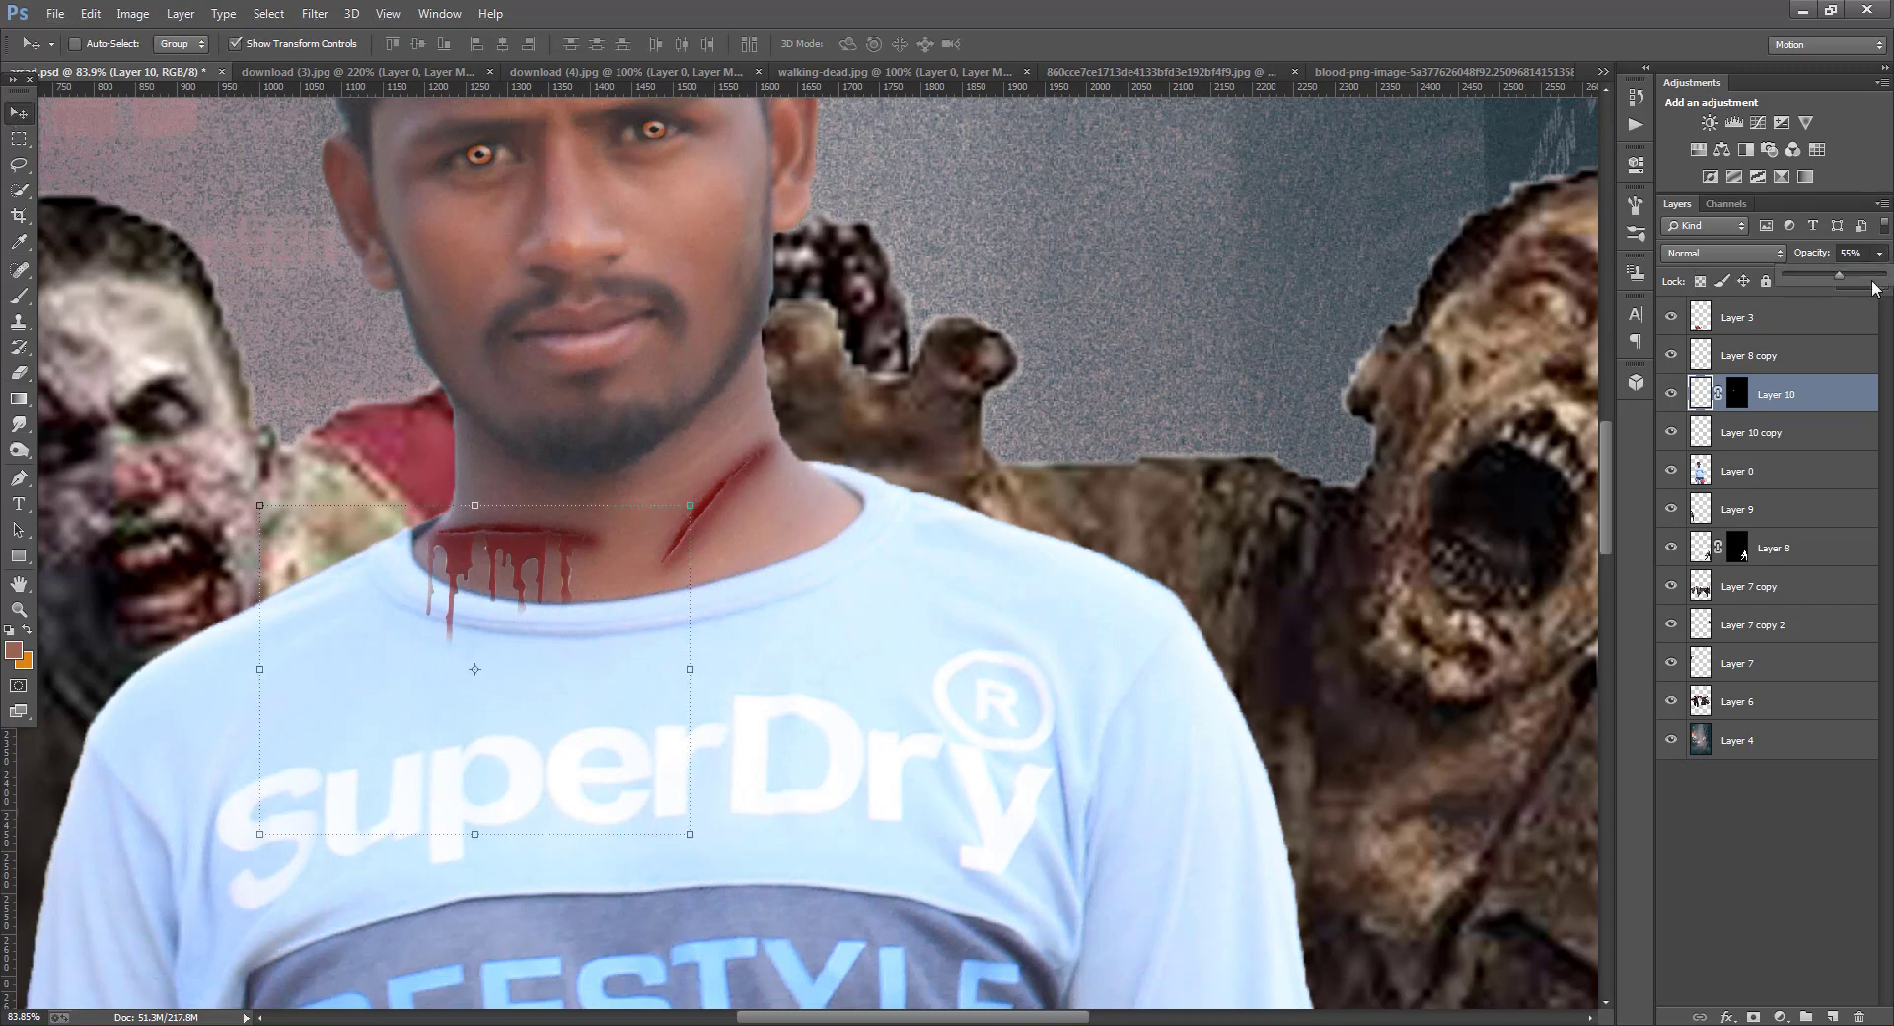
key(0)
click(1724, 252)
click(1716, 337)
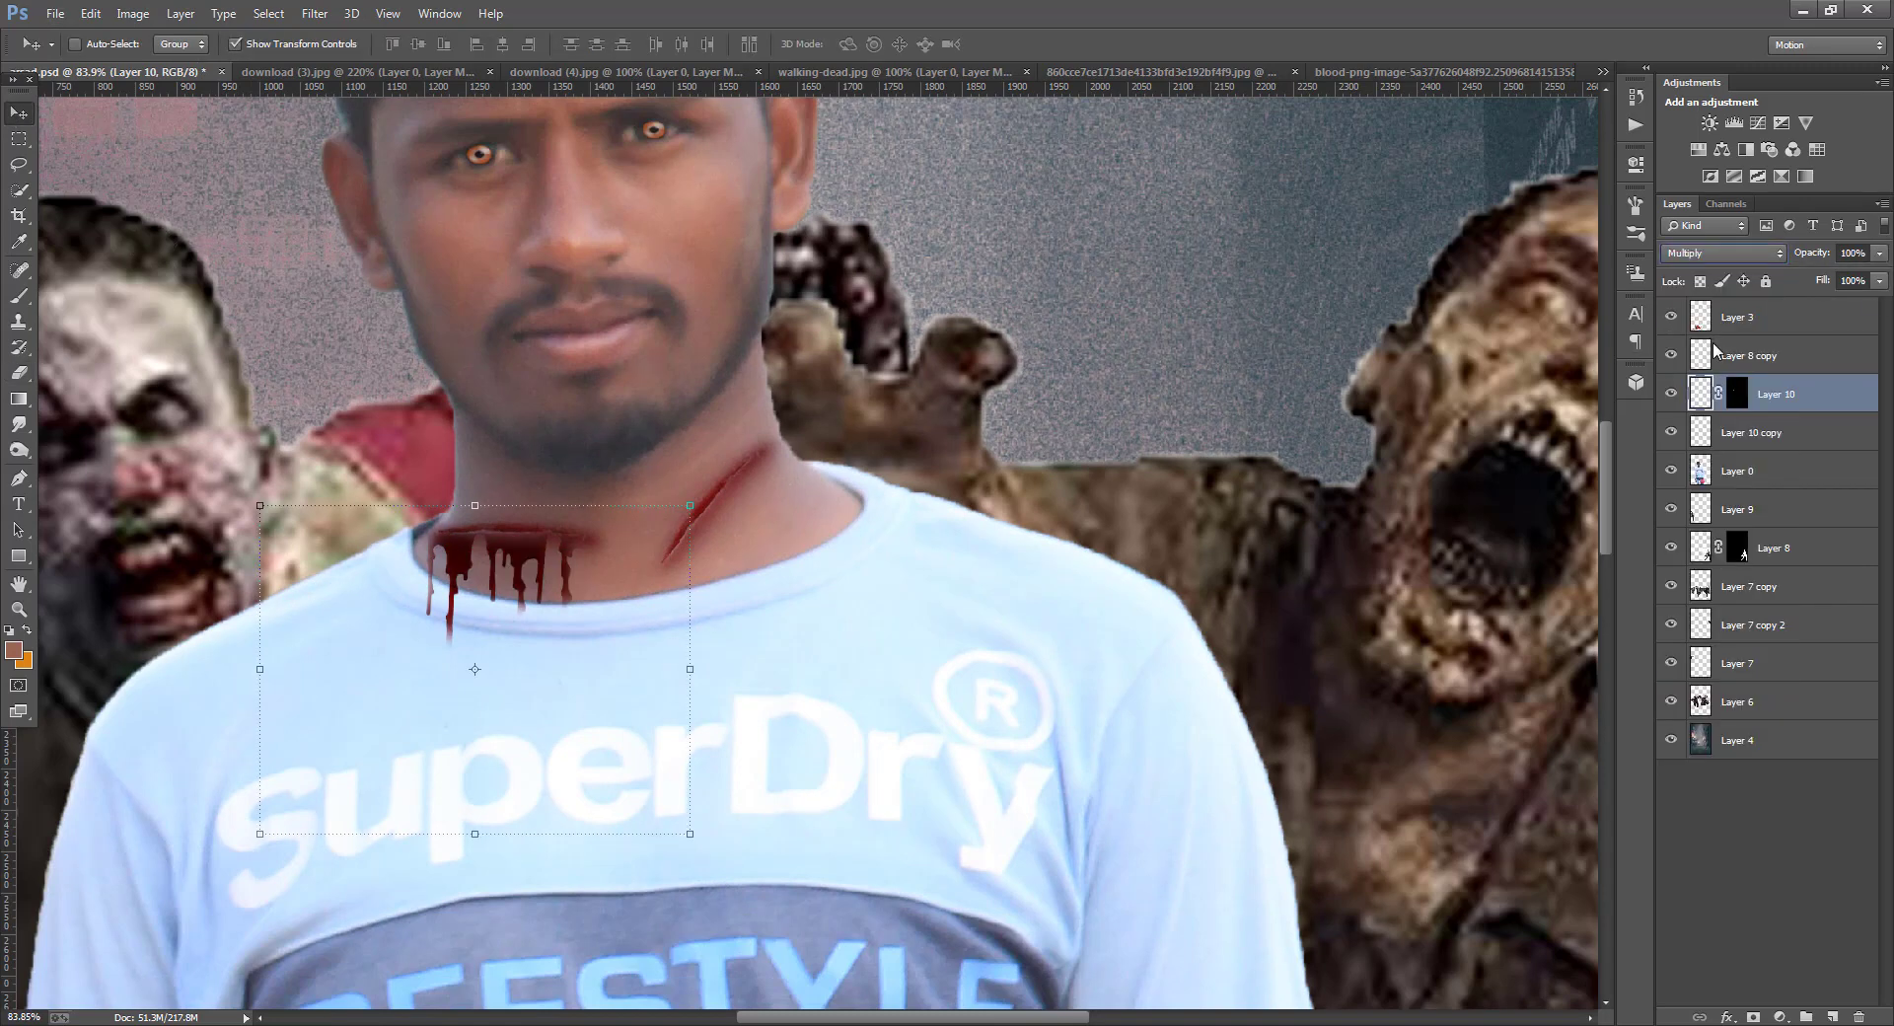
scroll(602, 618, down, 7)
scroll(602, 618, up, 6)
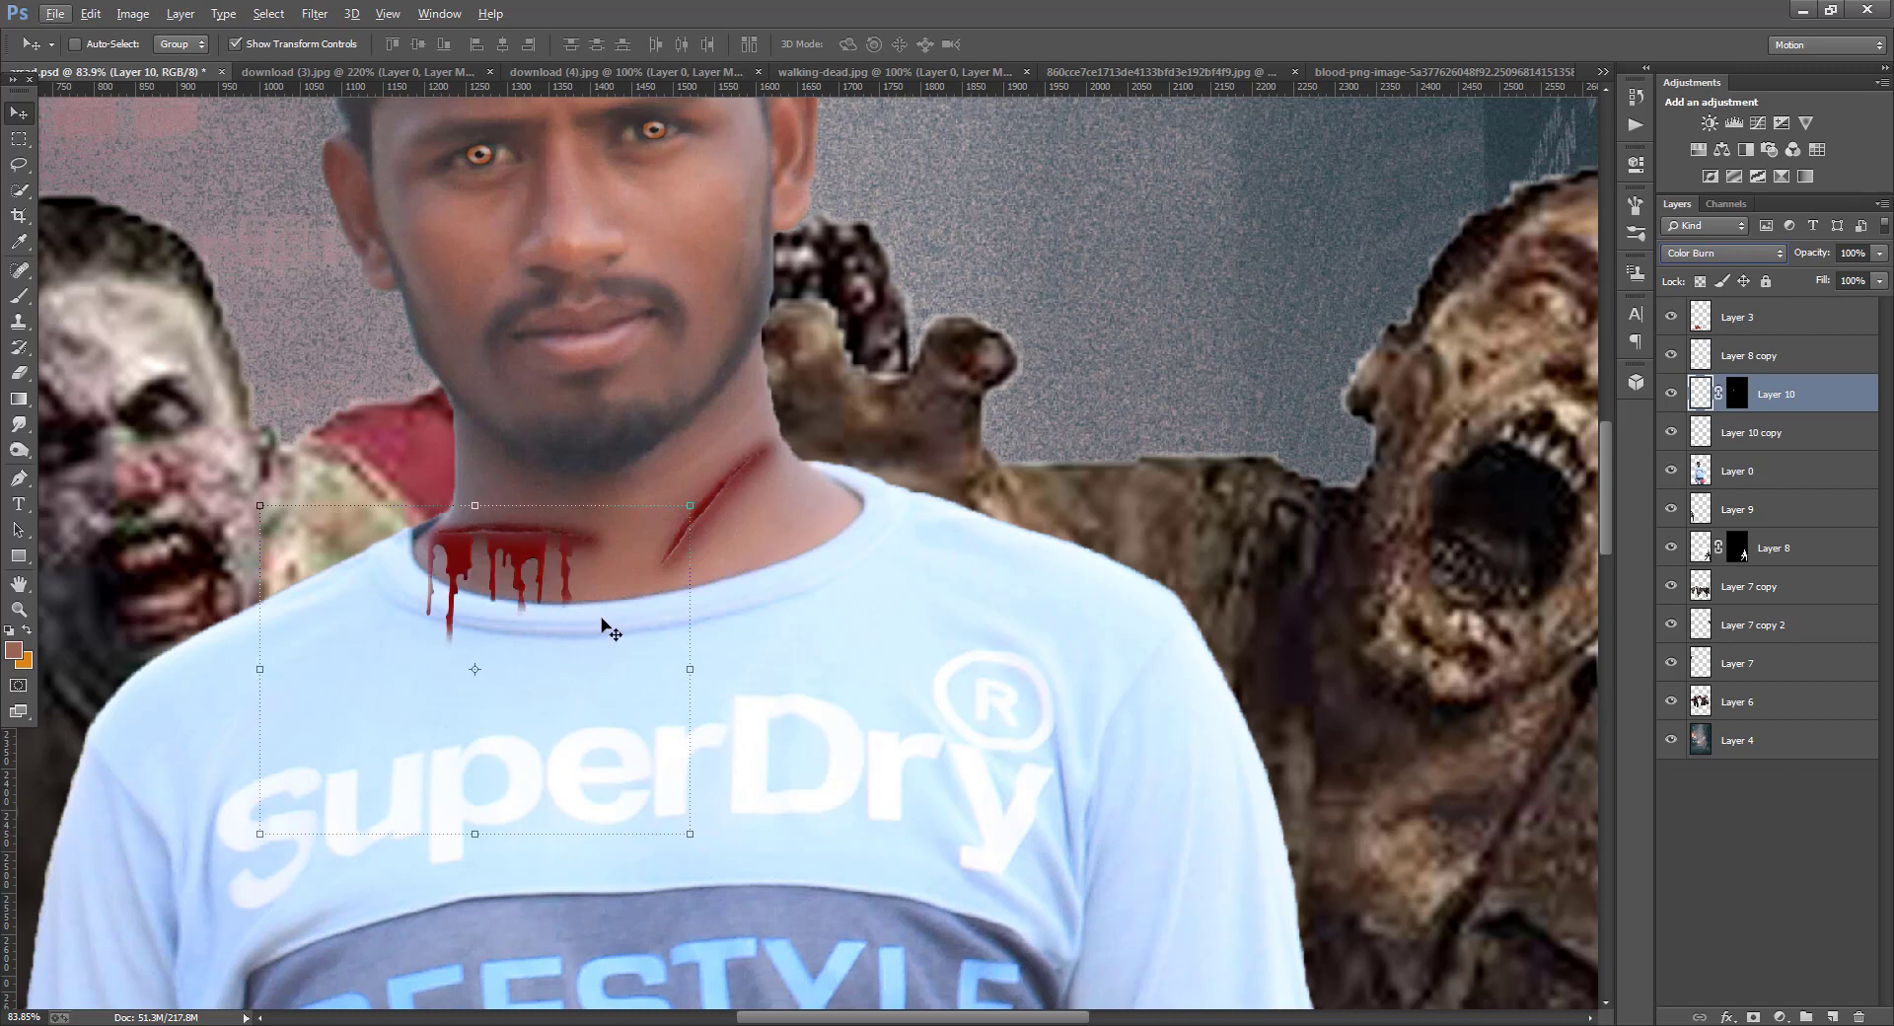
scroll(601, 620, down, 1)
click(235, 44)
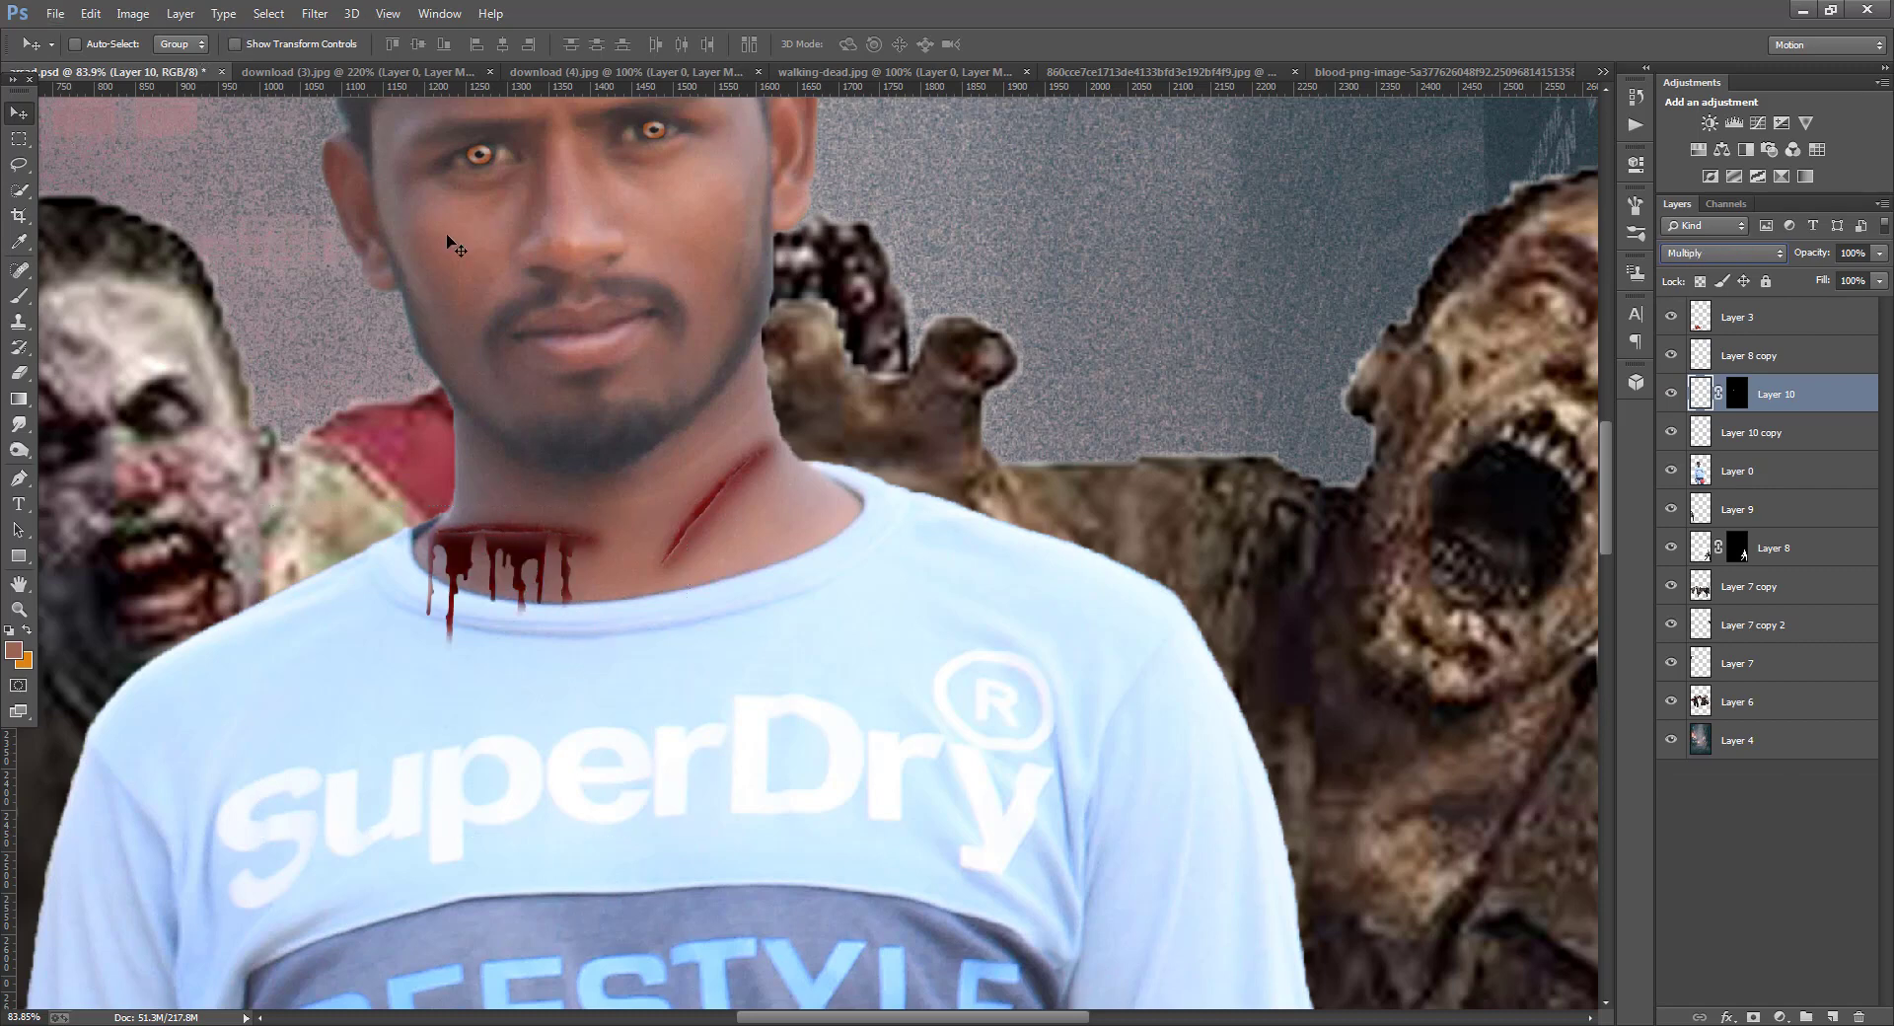
- Duplicate the blood drips onto the diagonal neck cut, rotate the copy to follow it, and trim the excess
drag(517, 556, 459, 441)
drag(660, 558, 740, 529)
click(18, 112)
click(857, 387)
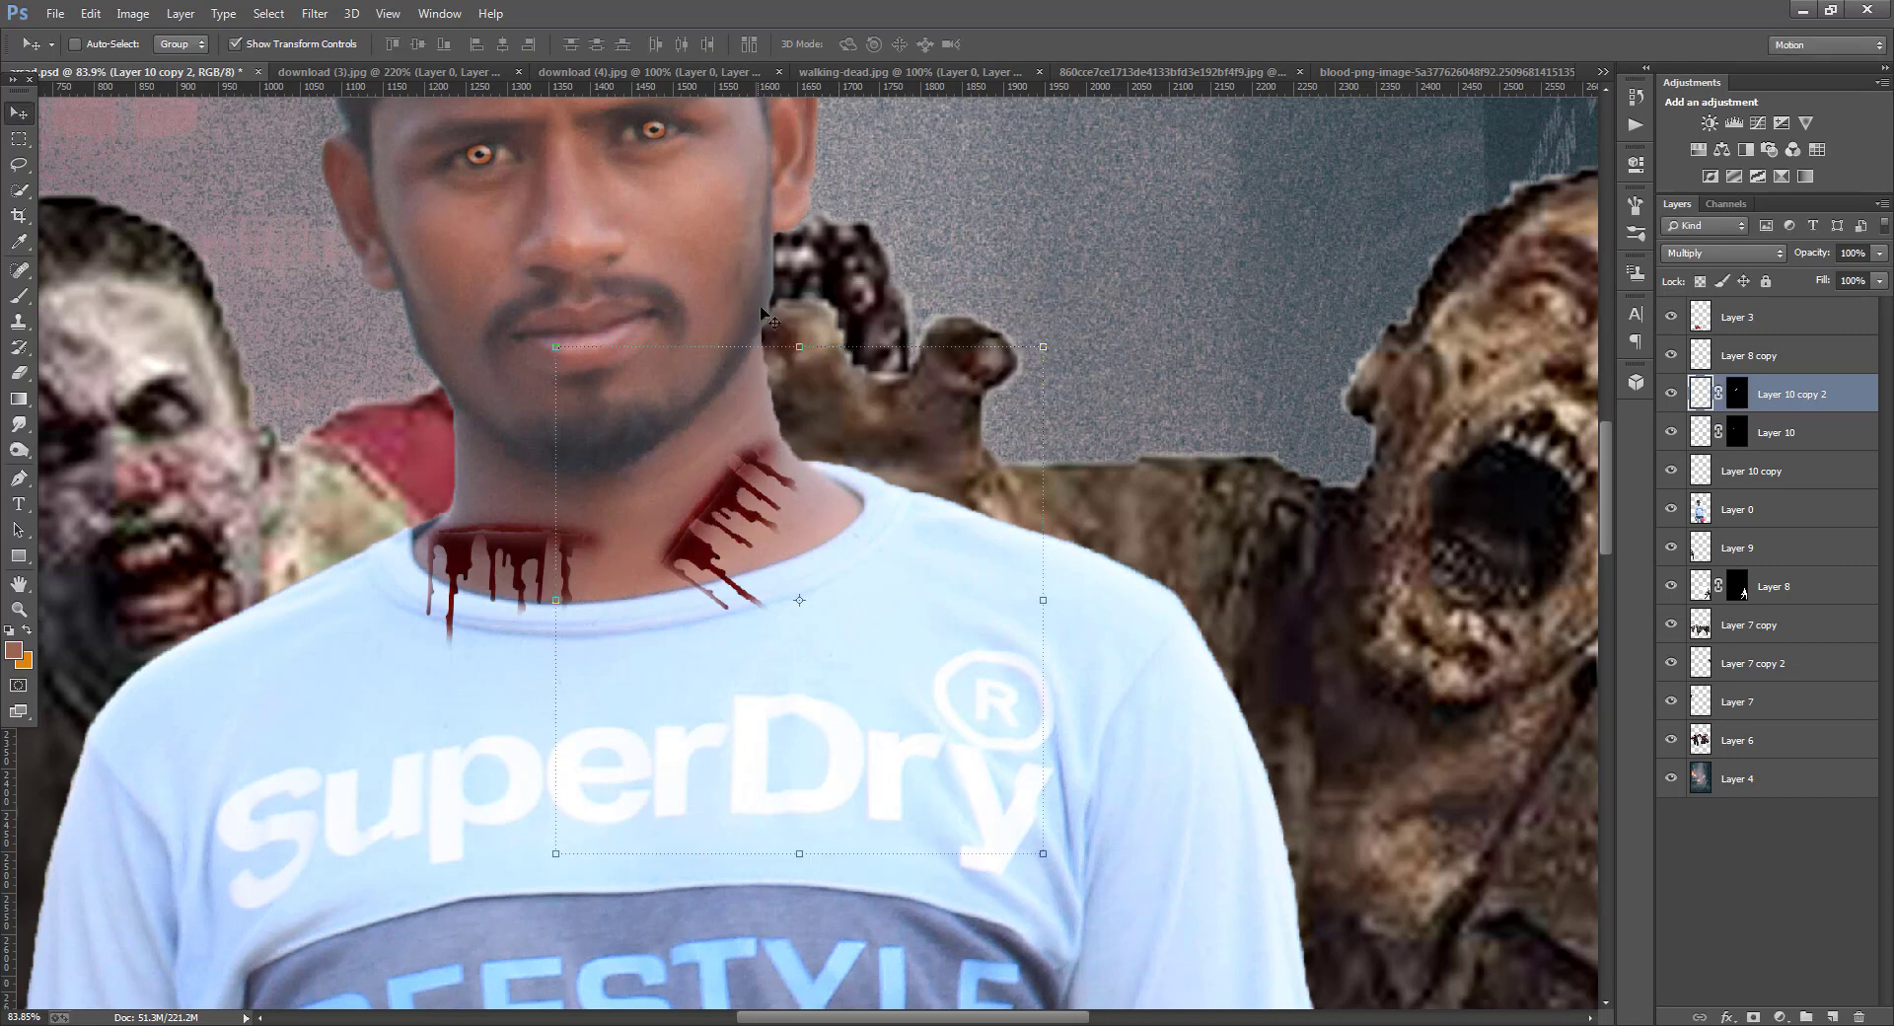
click(21, 372)
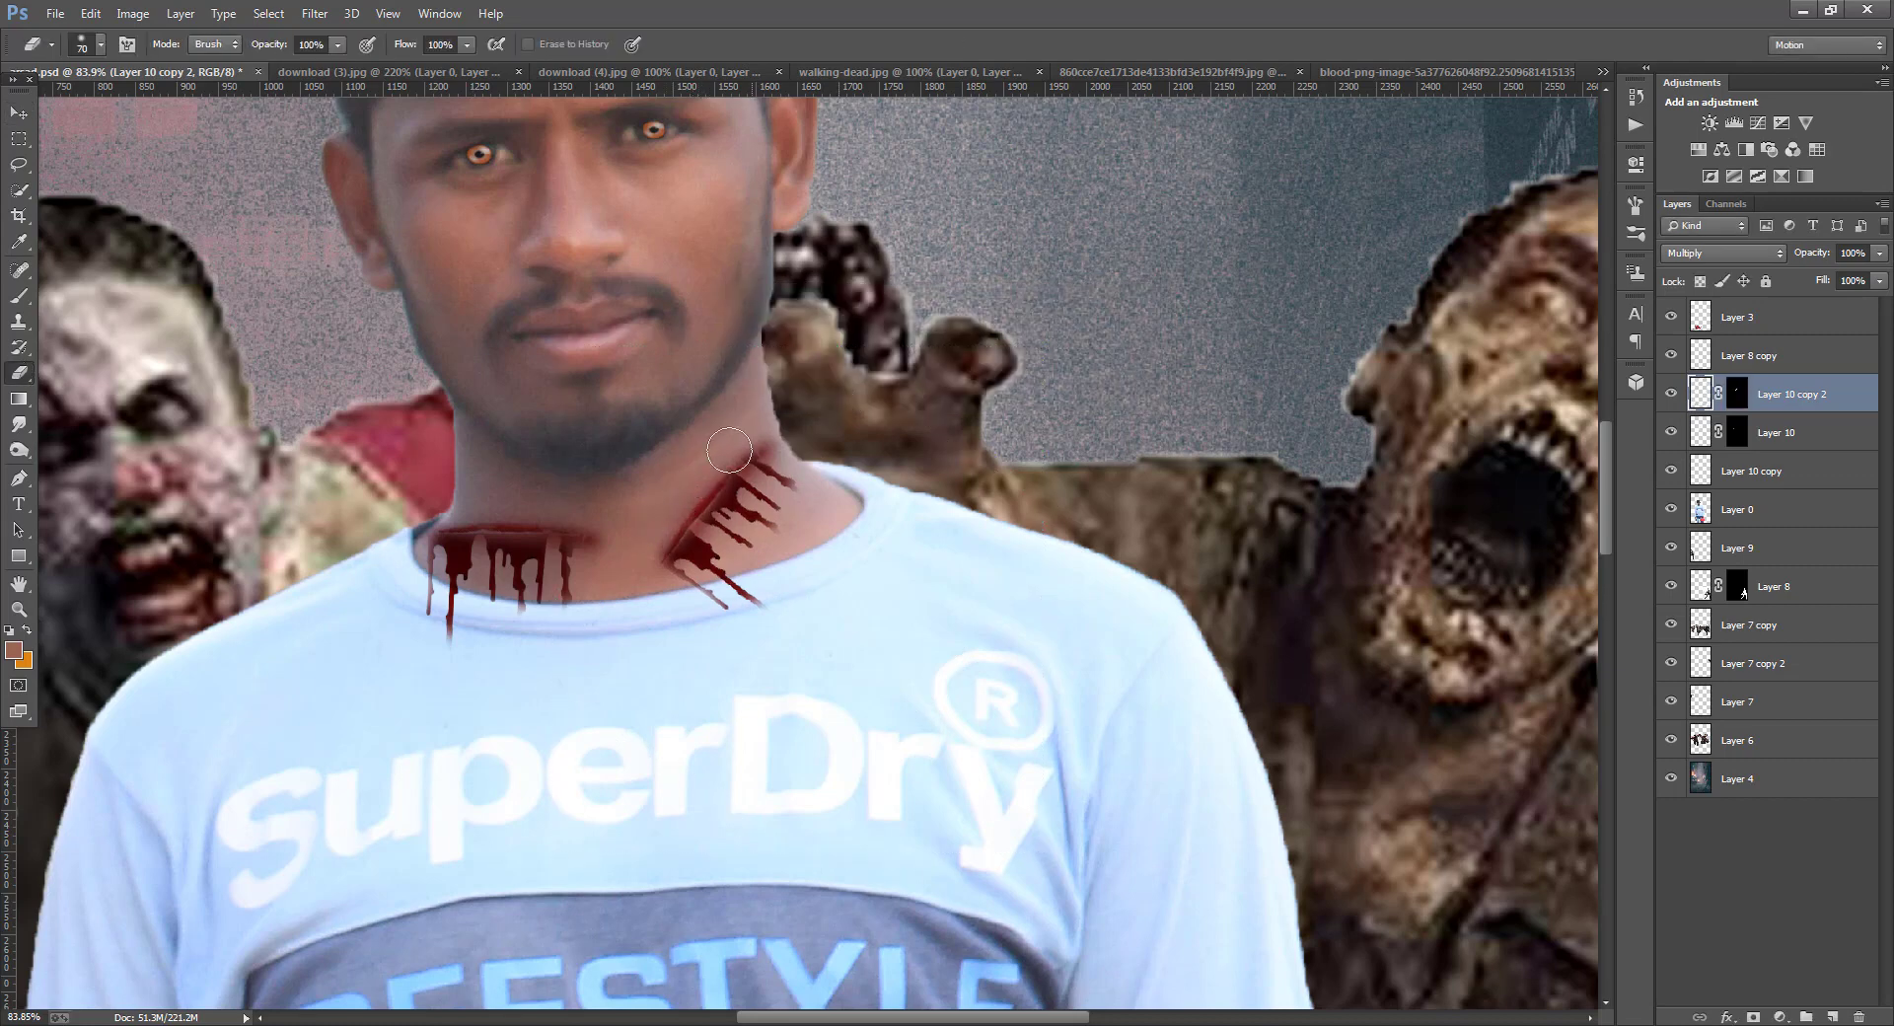
click(18, 113)
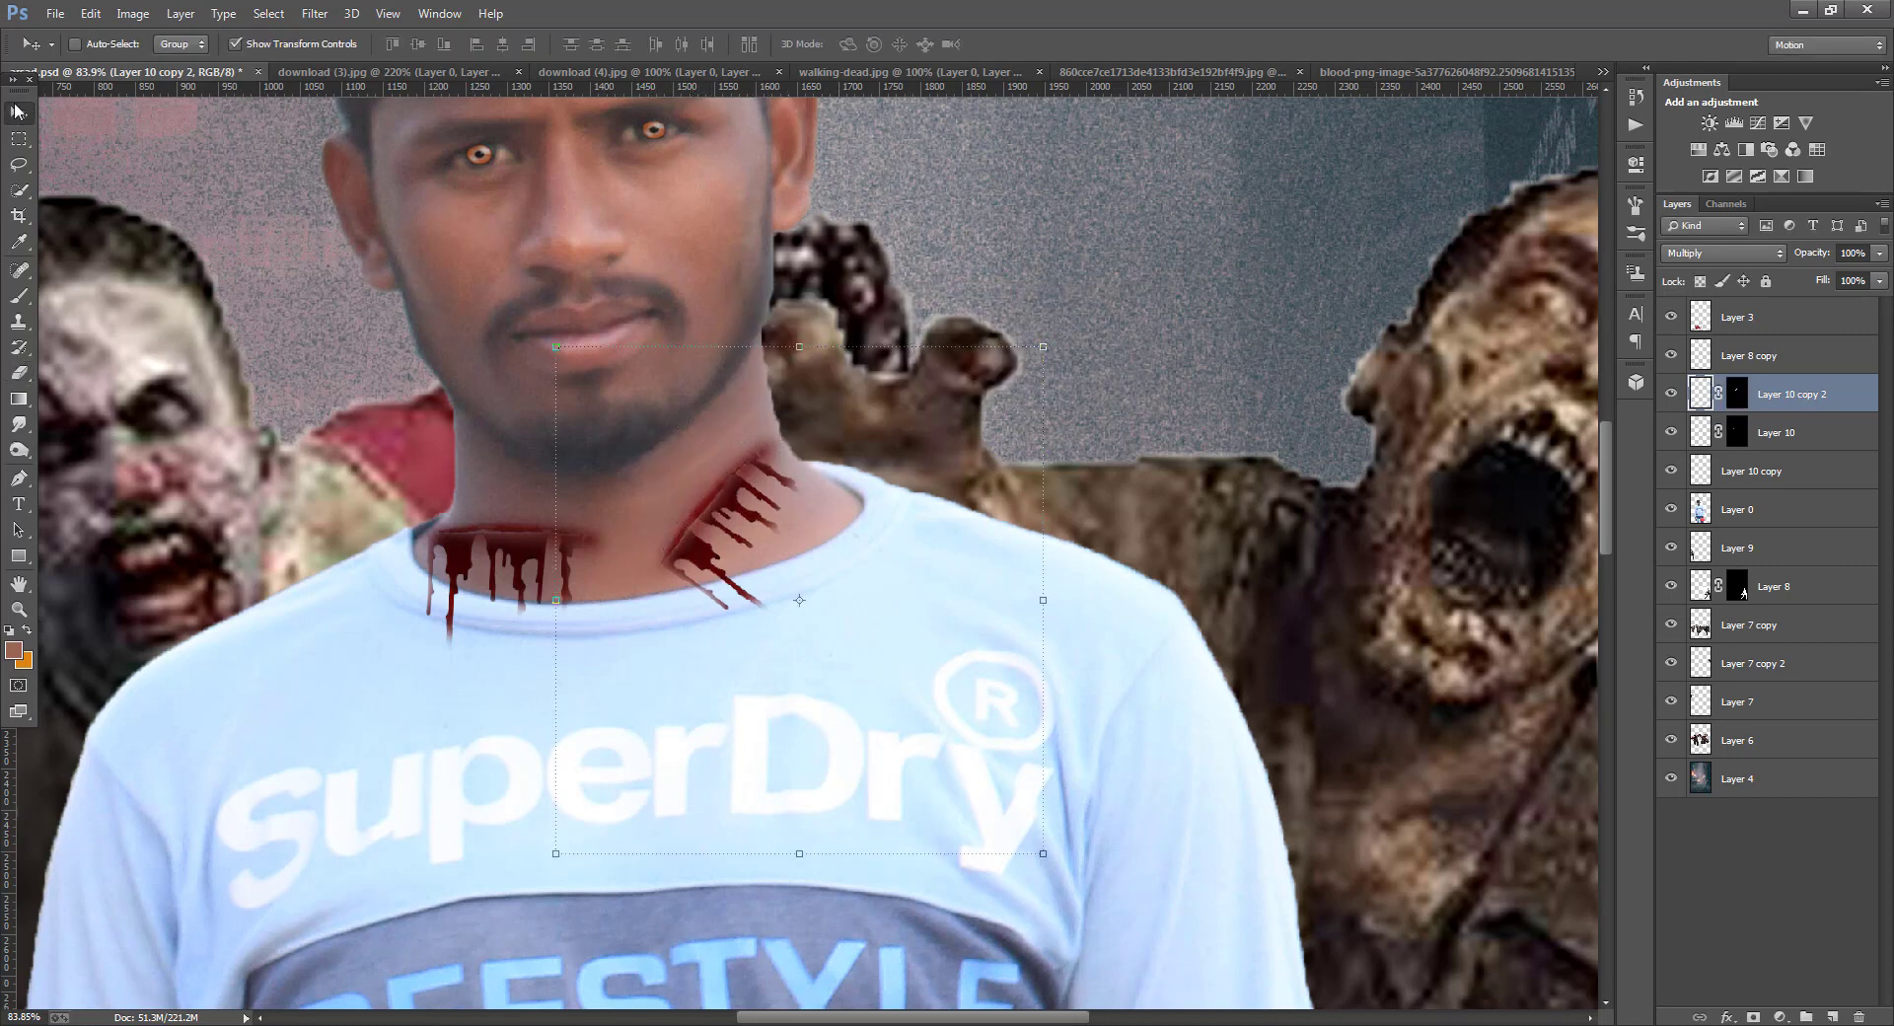
- Merge the two blood layers, Layer 10 and Layer 10 copy 2, leaving Layer 8 copy out of the selection
scroll(602, 462, down, 4)
scroll(602, 462, down, 2)
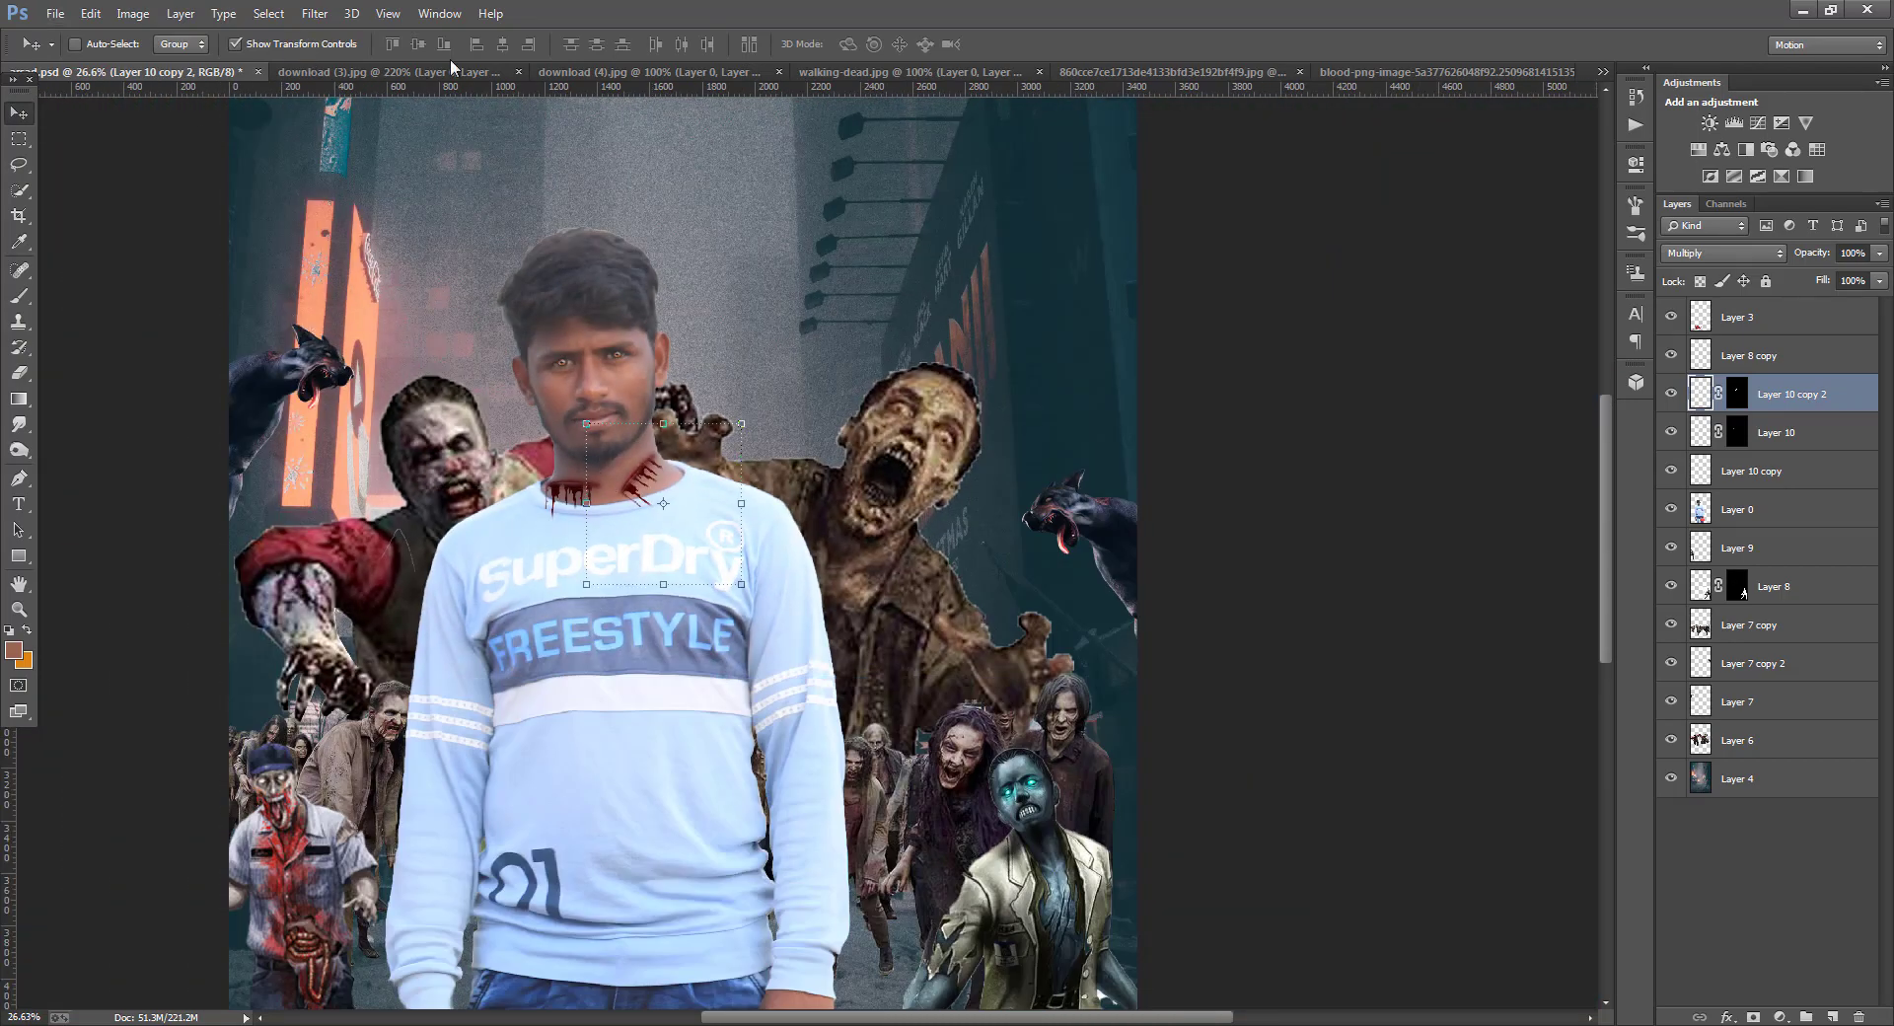
click(276, 47)
ctrl+click(1776, 357)
ctrl+click(1813, 434)
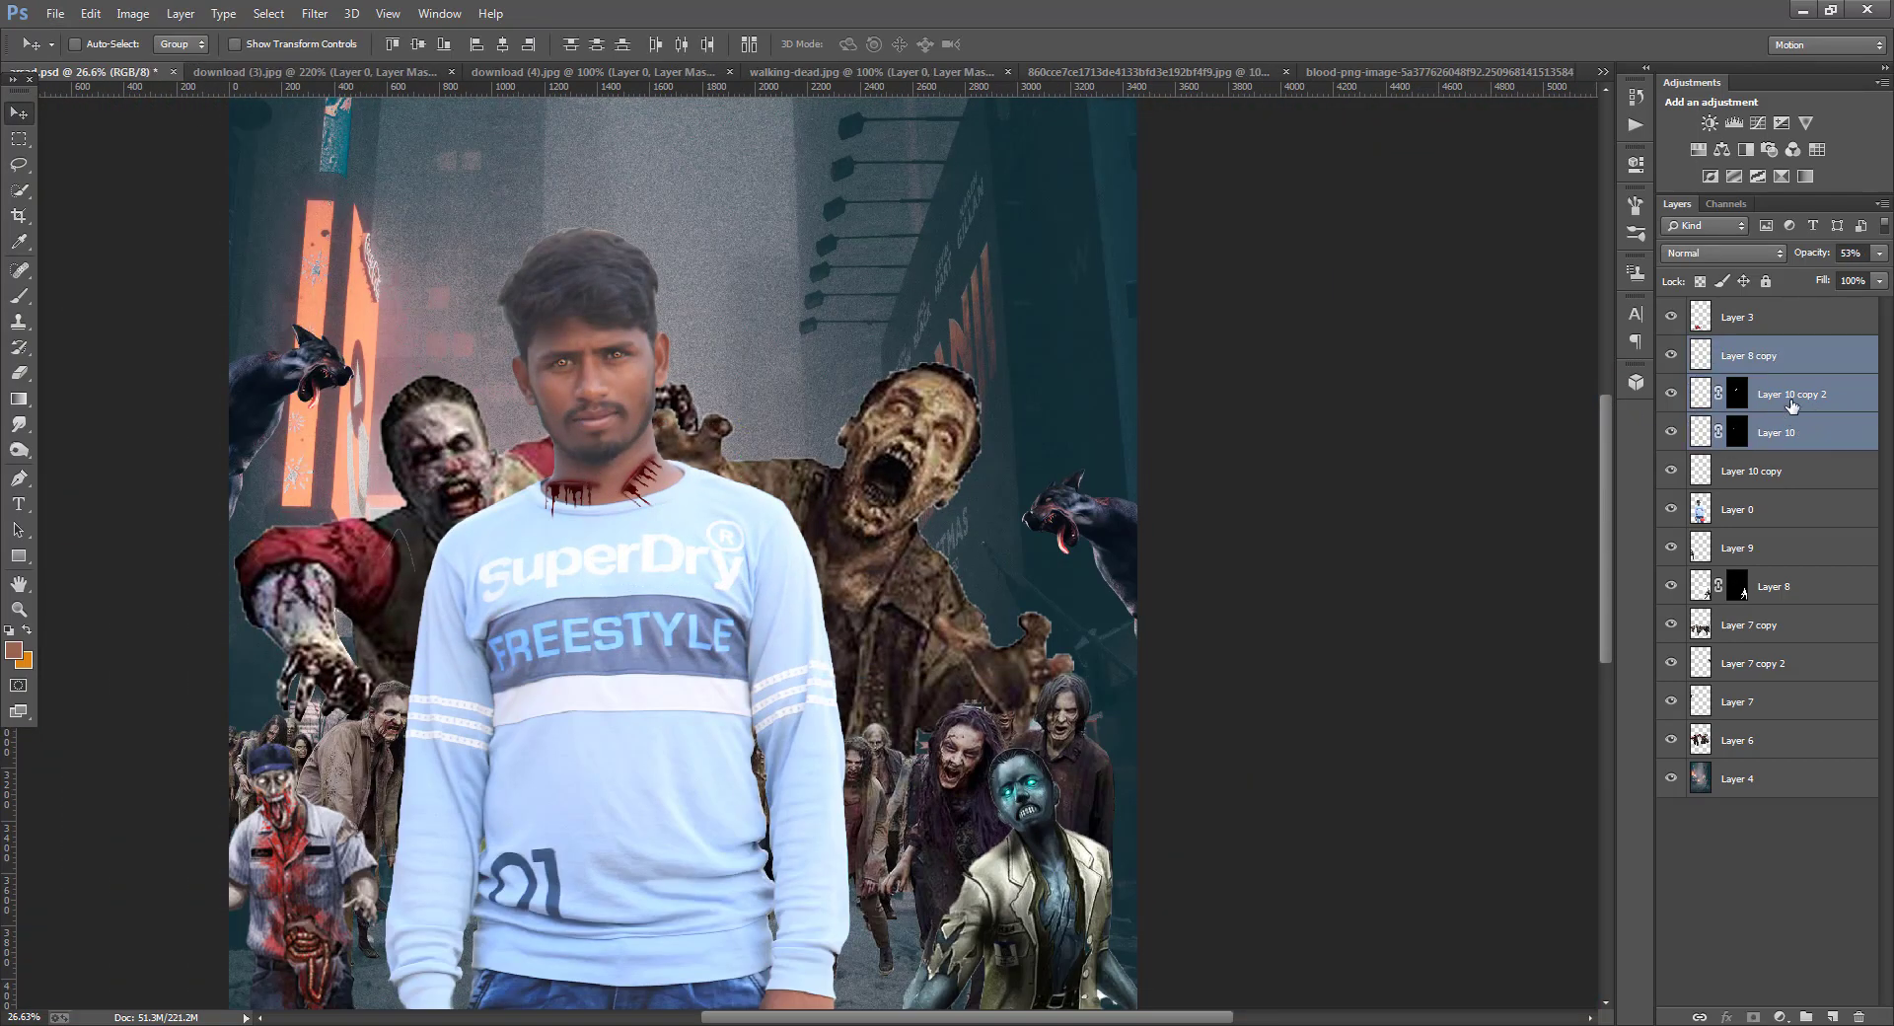
right_click(1793, 405)
click(1834, 361)
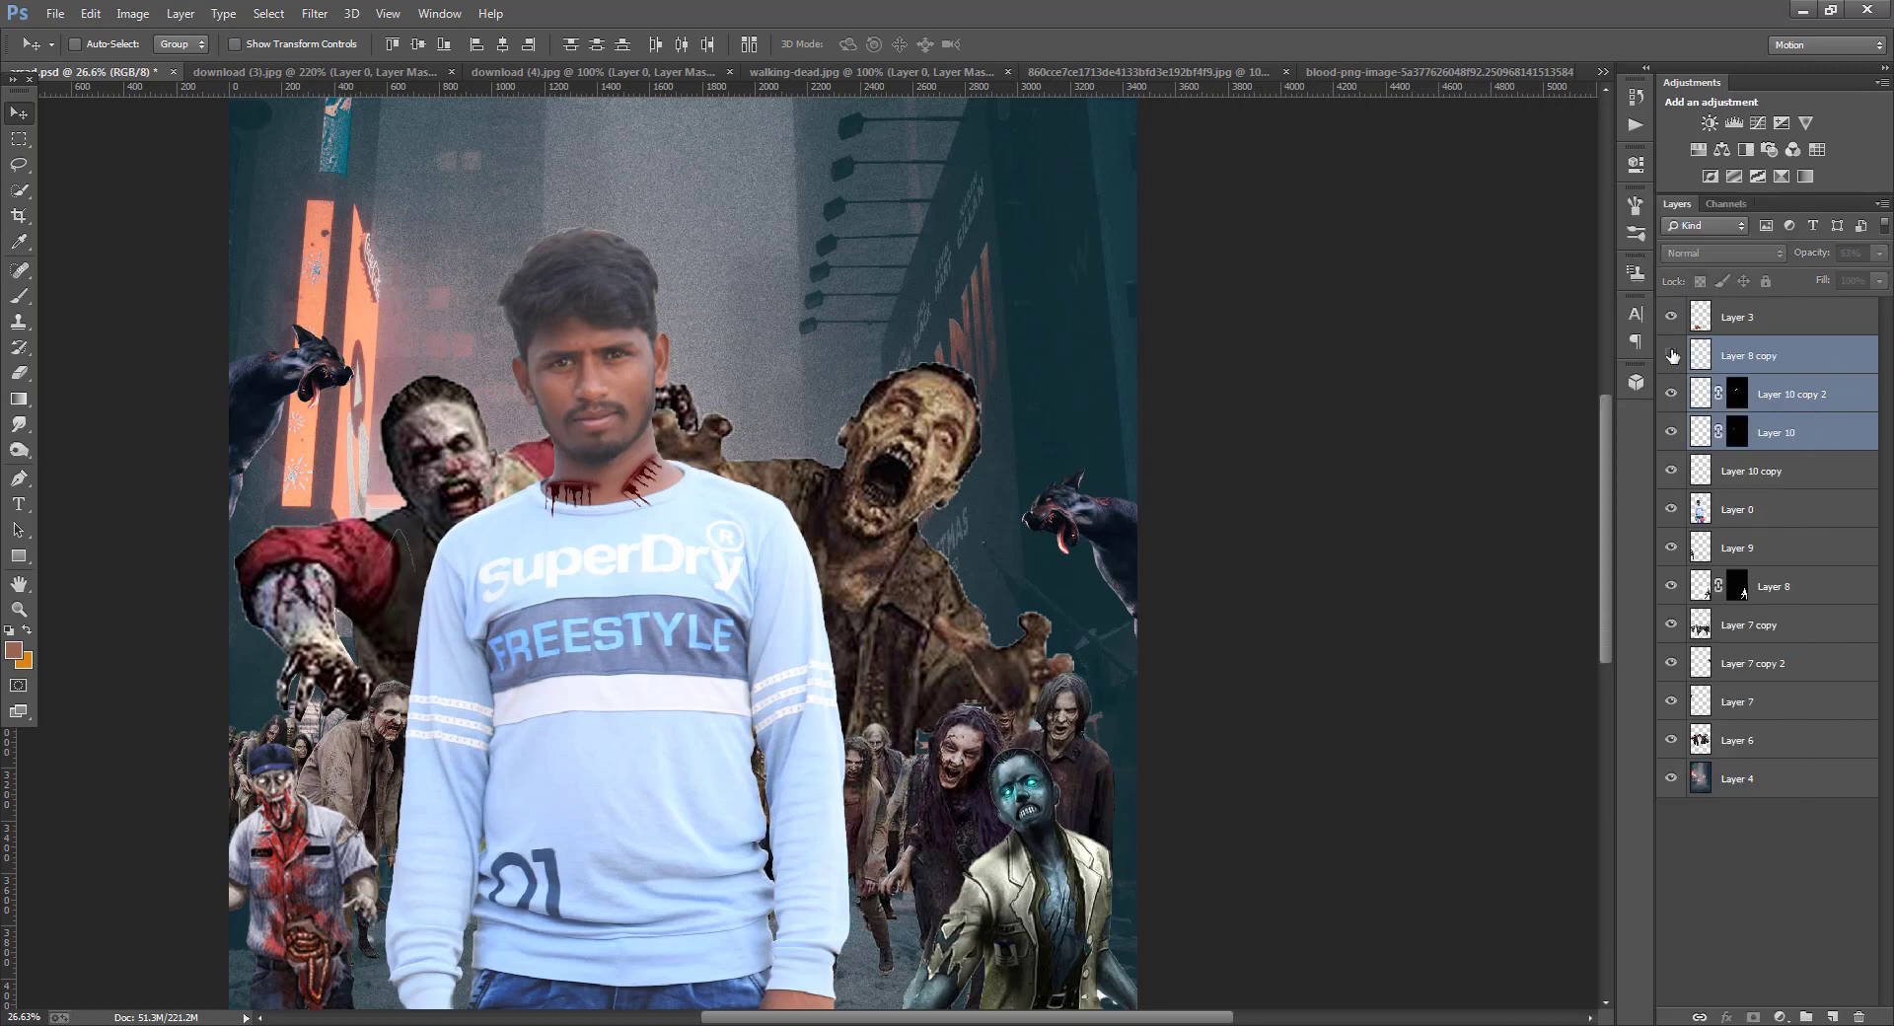
ctrl+click(1777, 366)
right_click(1780, 390)
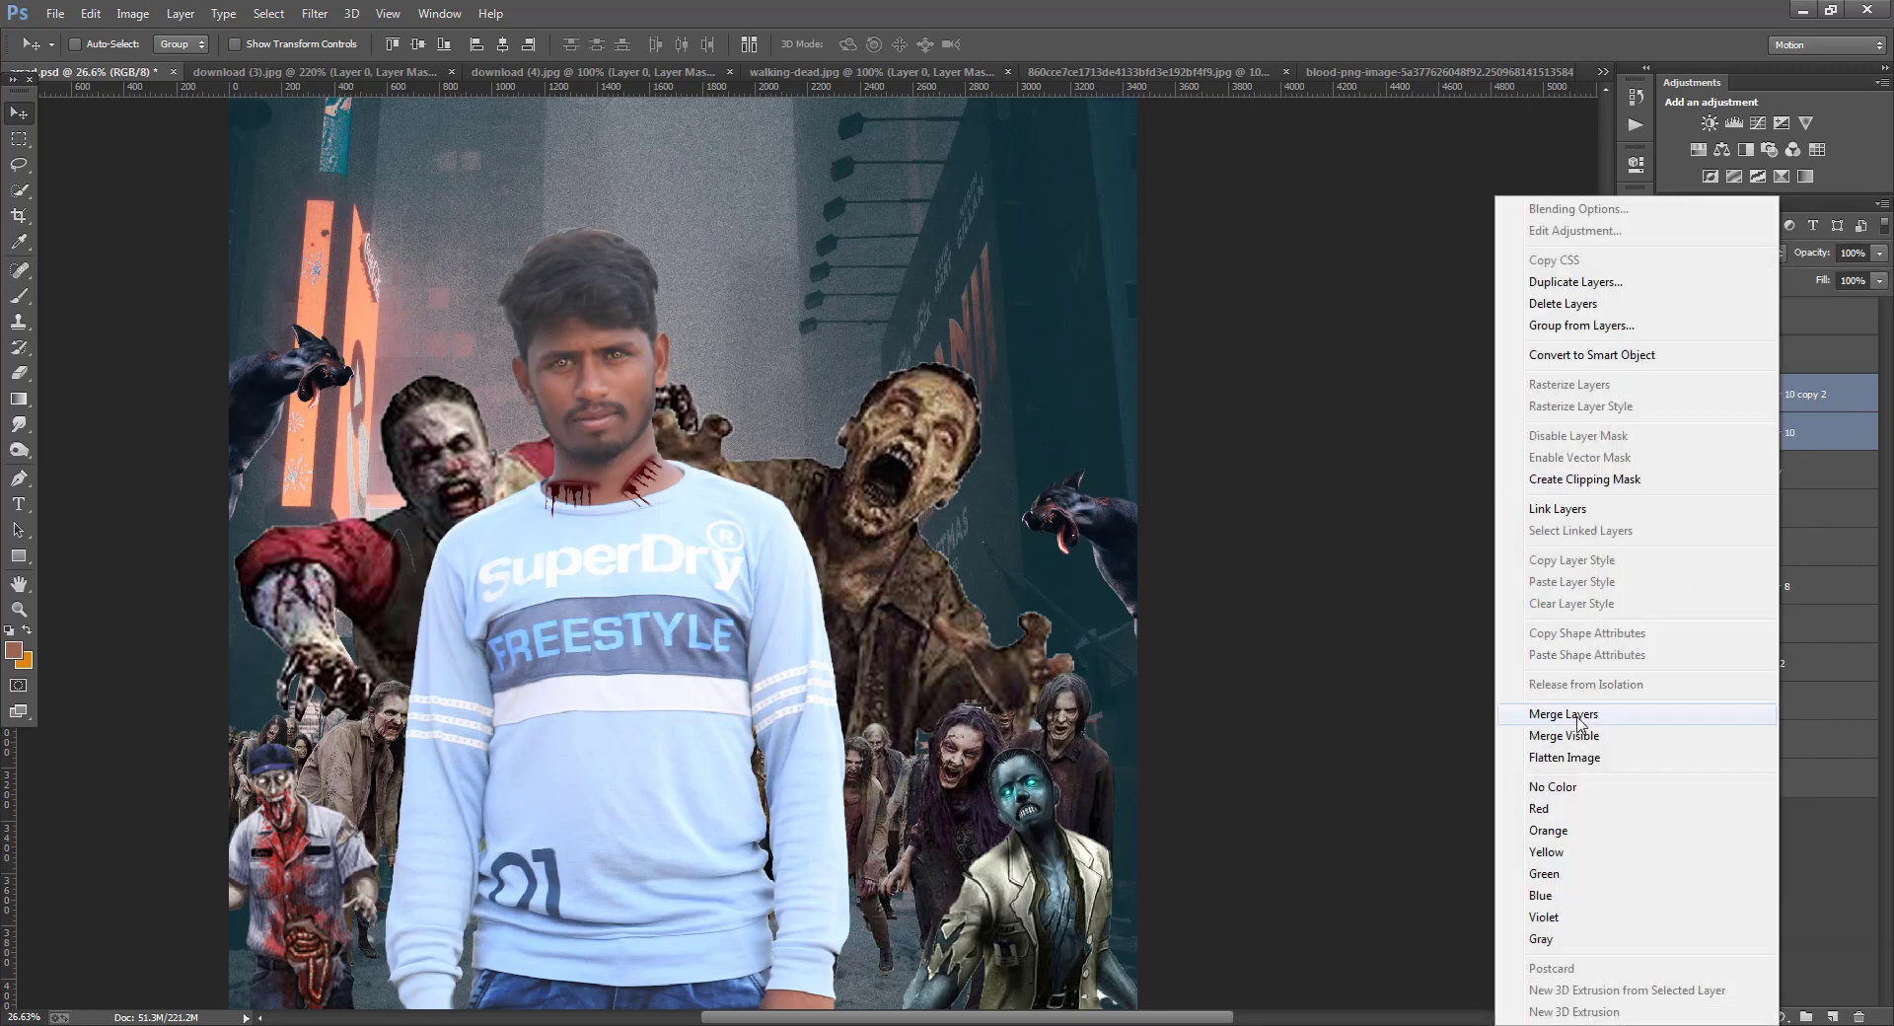
click(1699, 719)
- Move Layer 3 below Layer 8 copy and set its blend mode to Multiply
drag(1744, 324, 1746, 381)
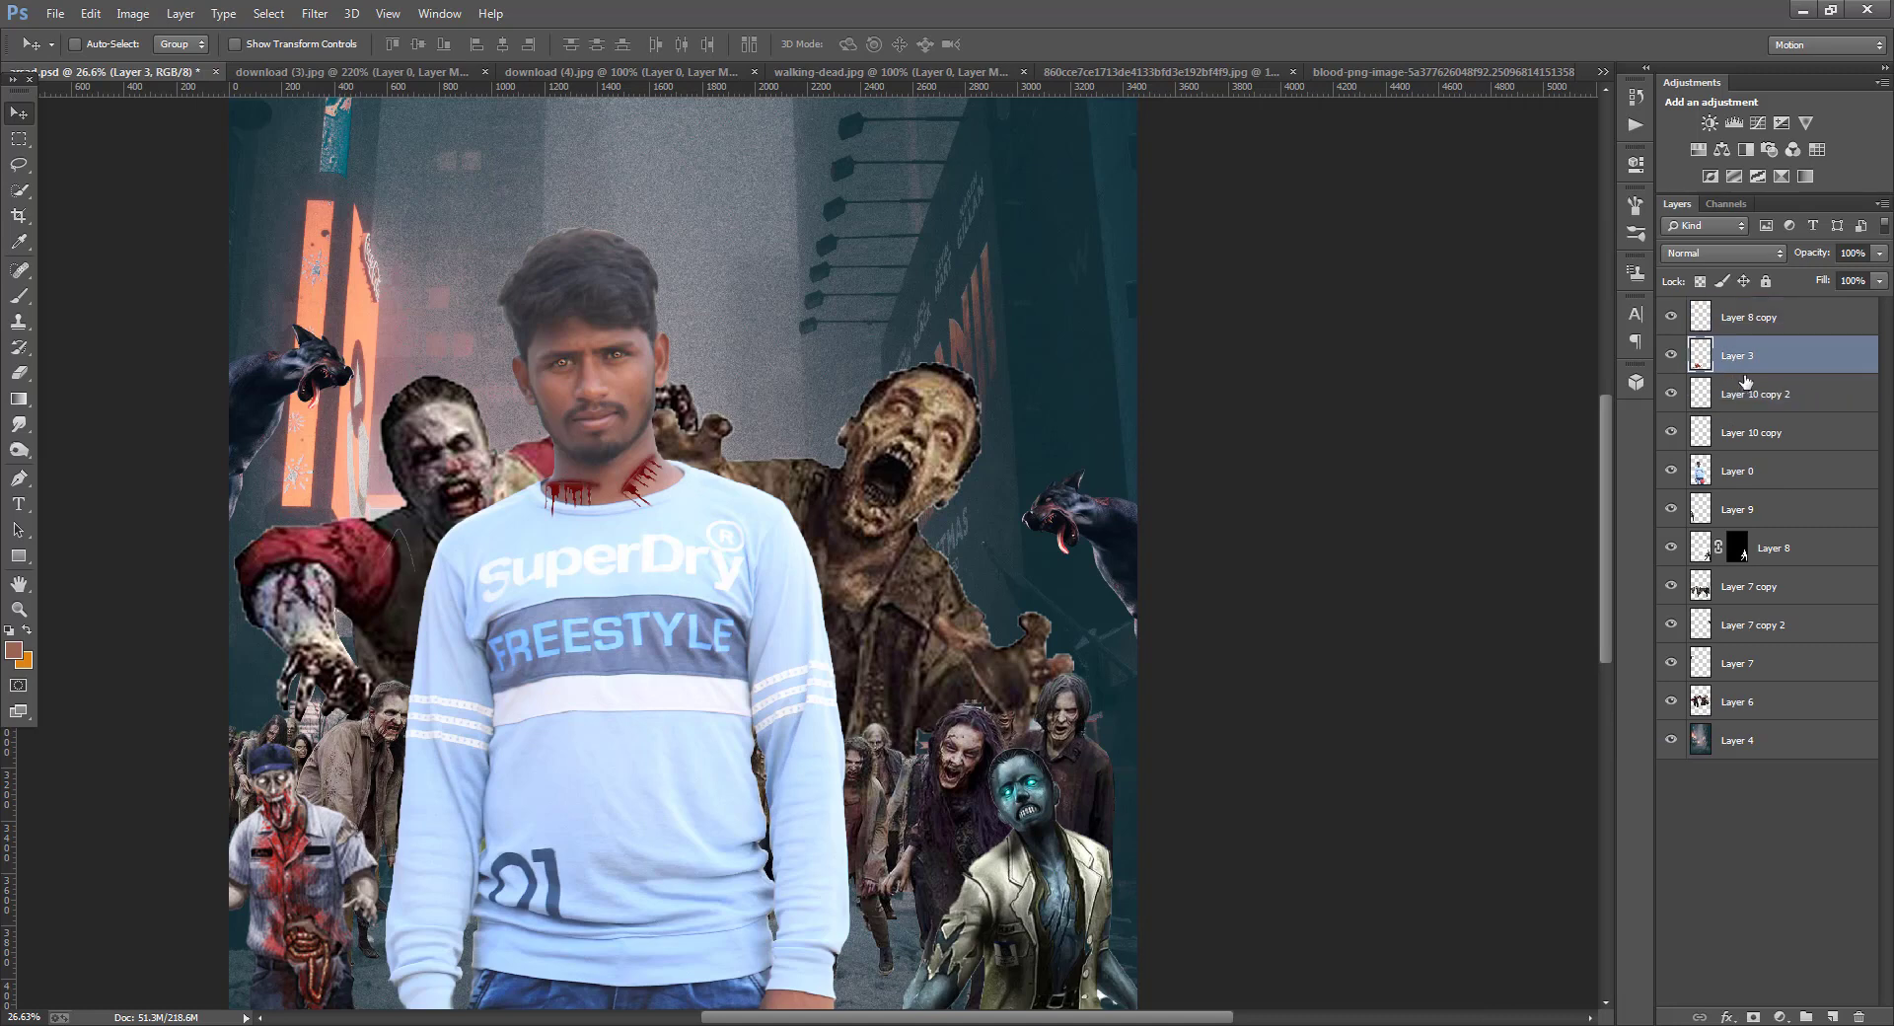
click(1732, 254)
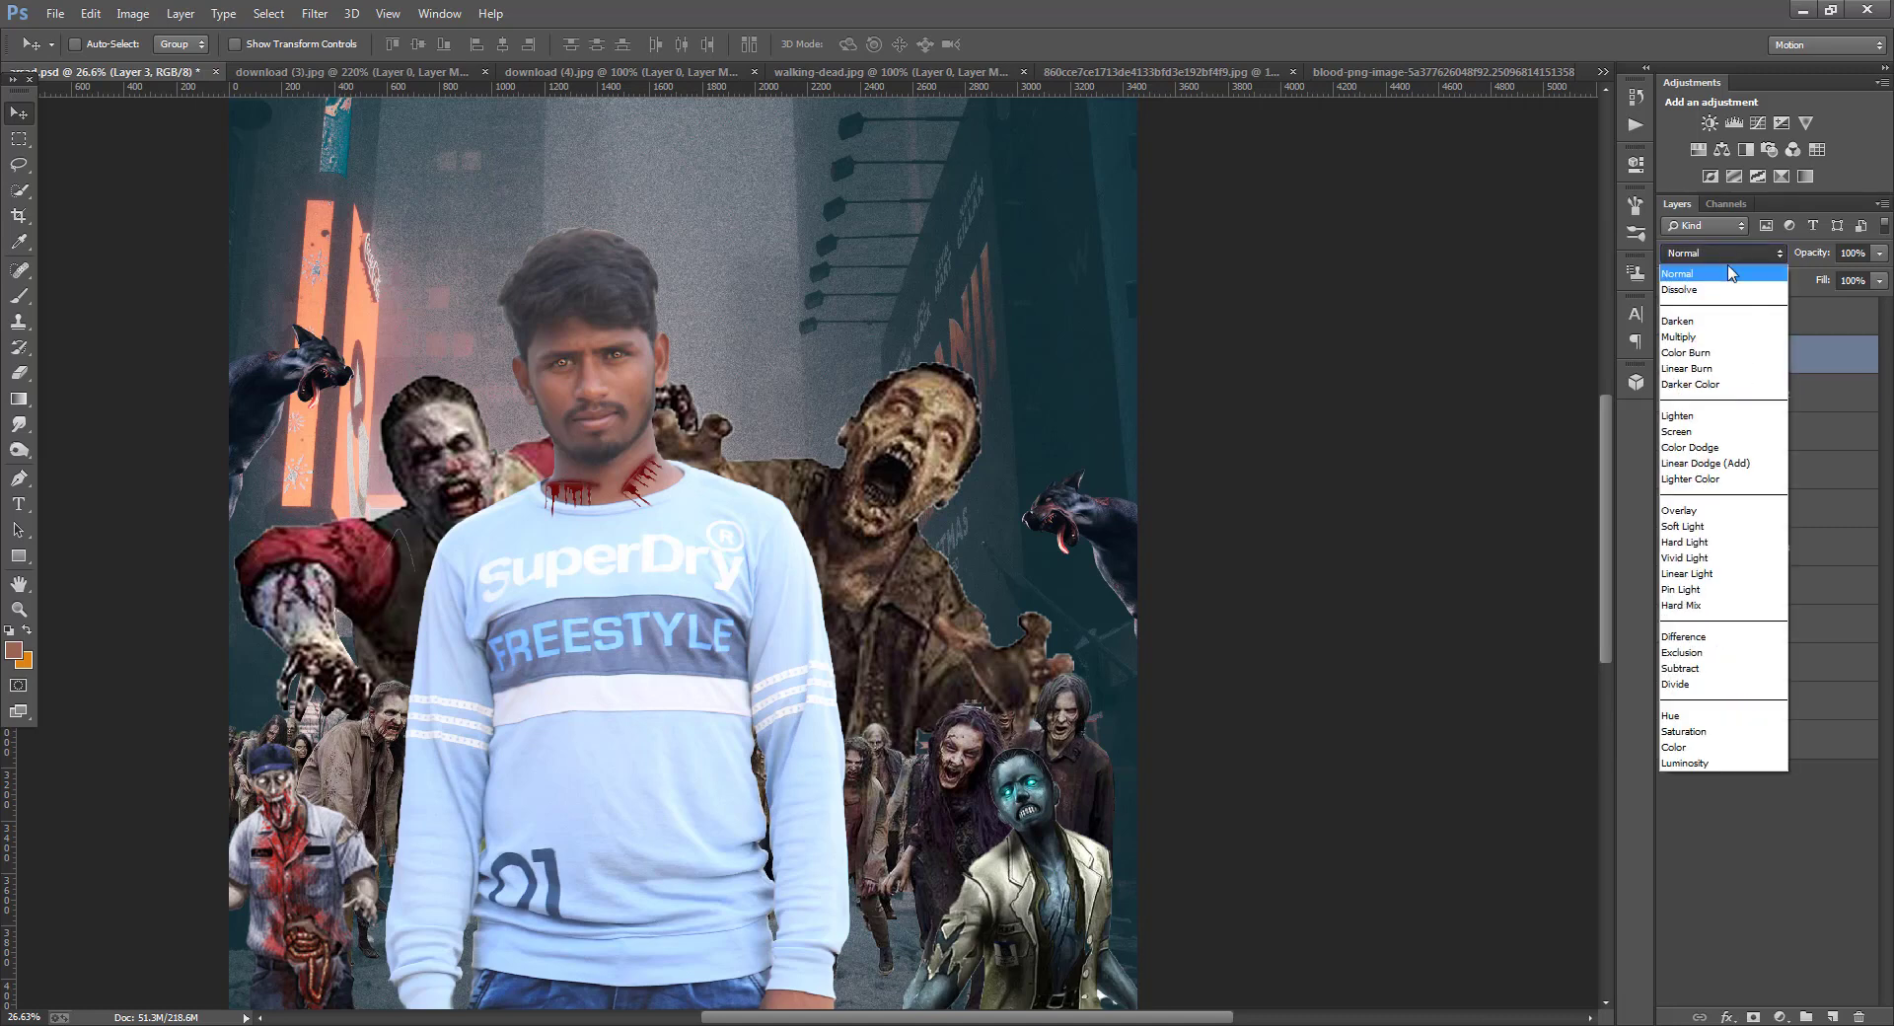
click(1708, 334)
- Check the visibility of Layer 3 and Layer 10 copy 2, and merge these two blood layers into one
ctrl+click(1757, 398)
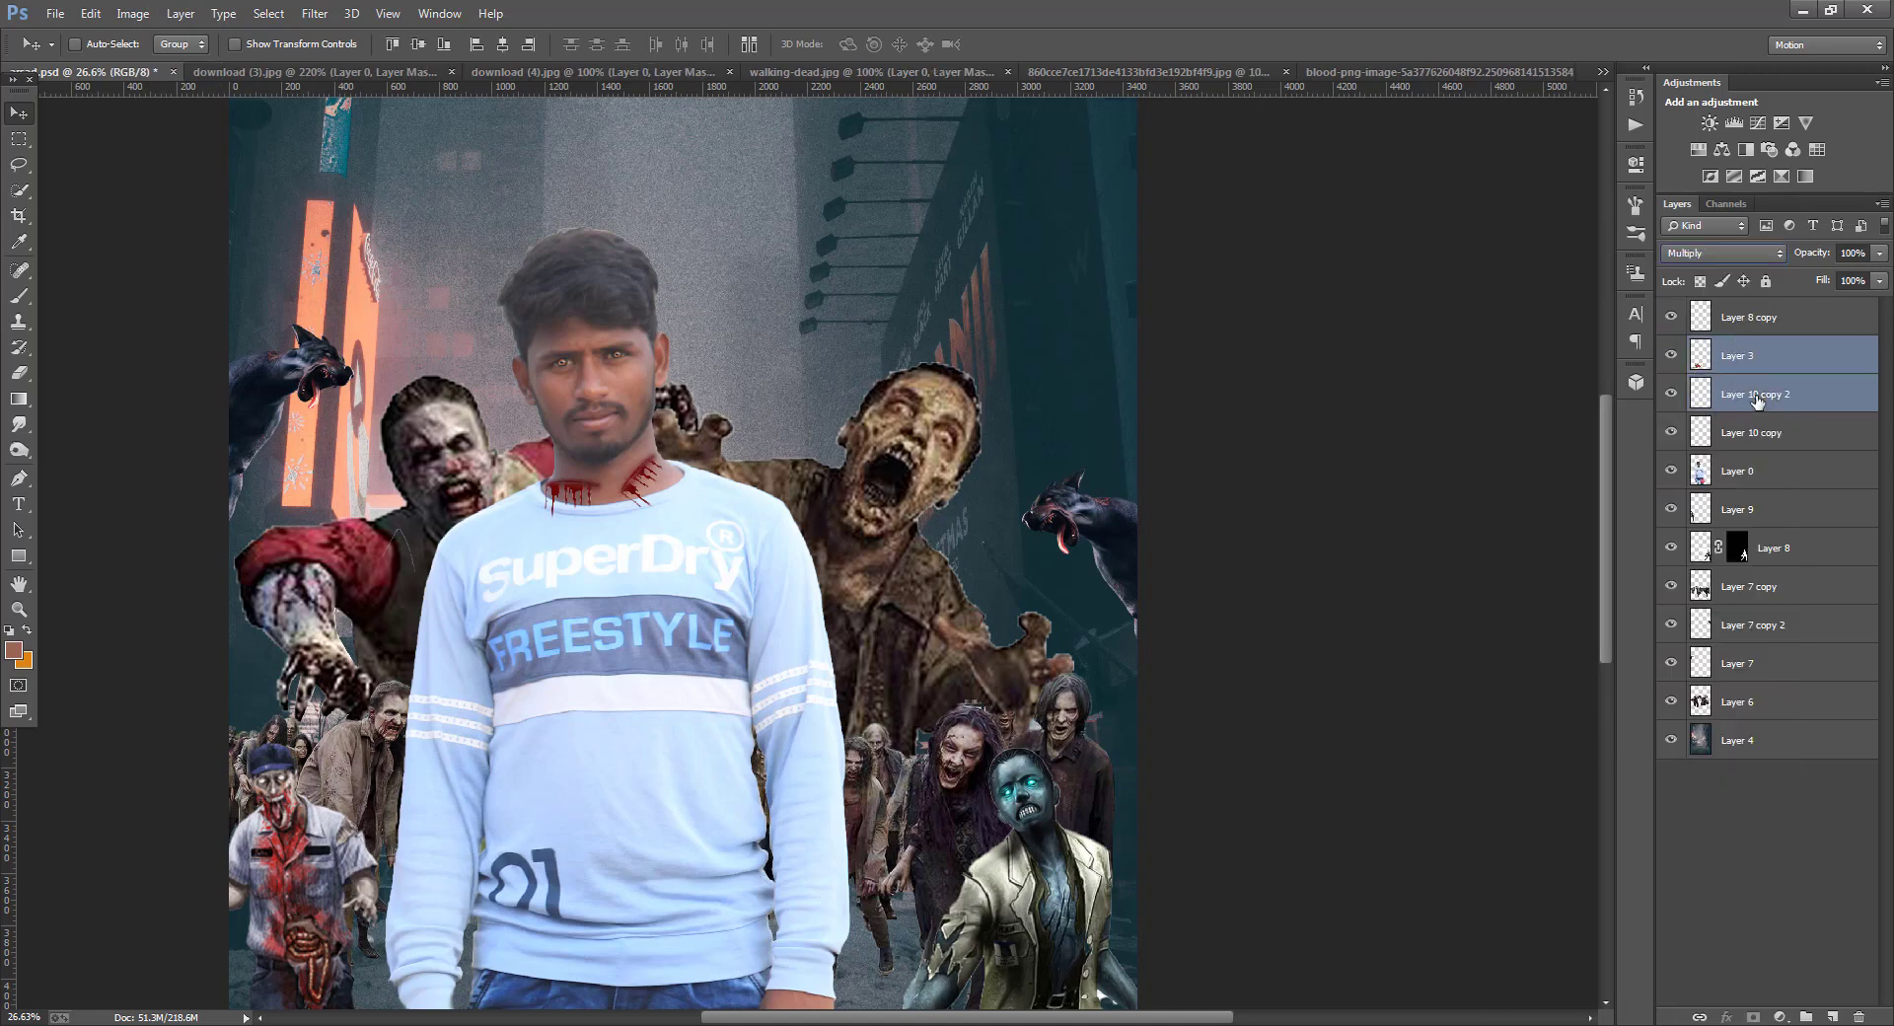
click(1675, 359)
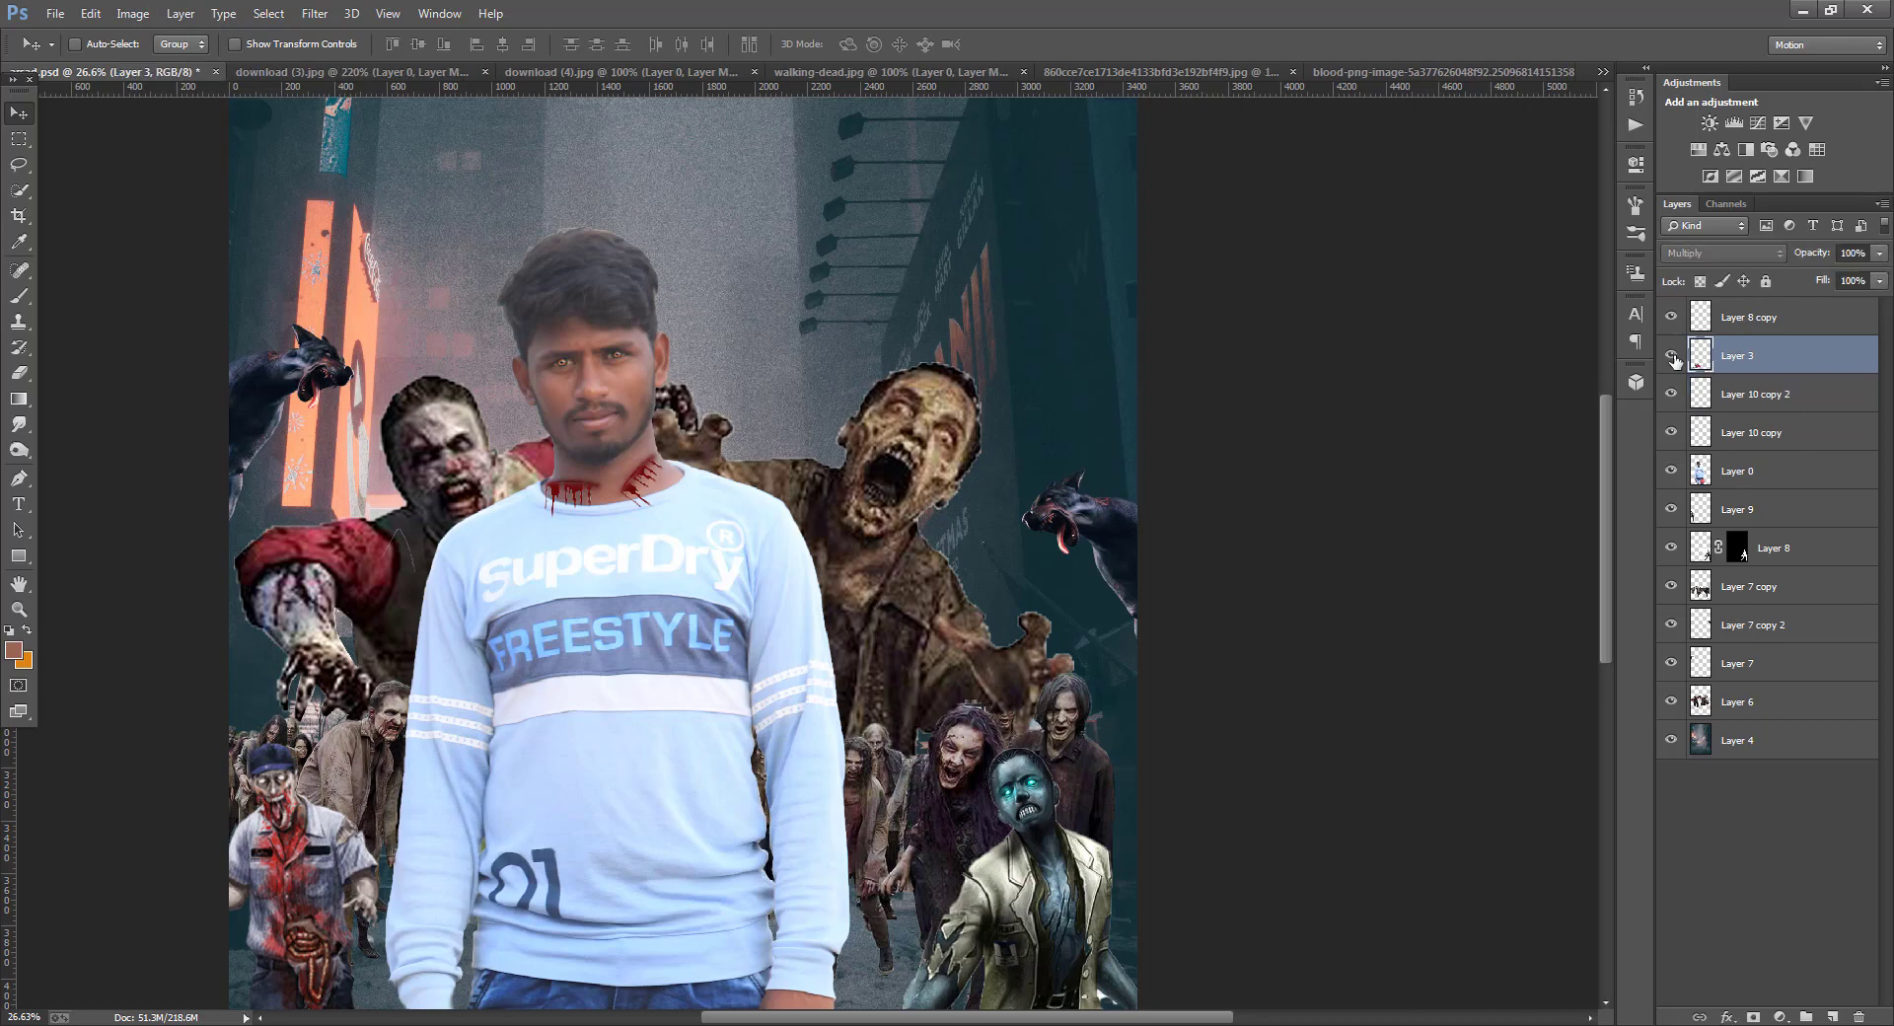
click(1671, 356)
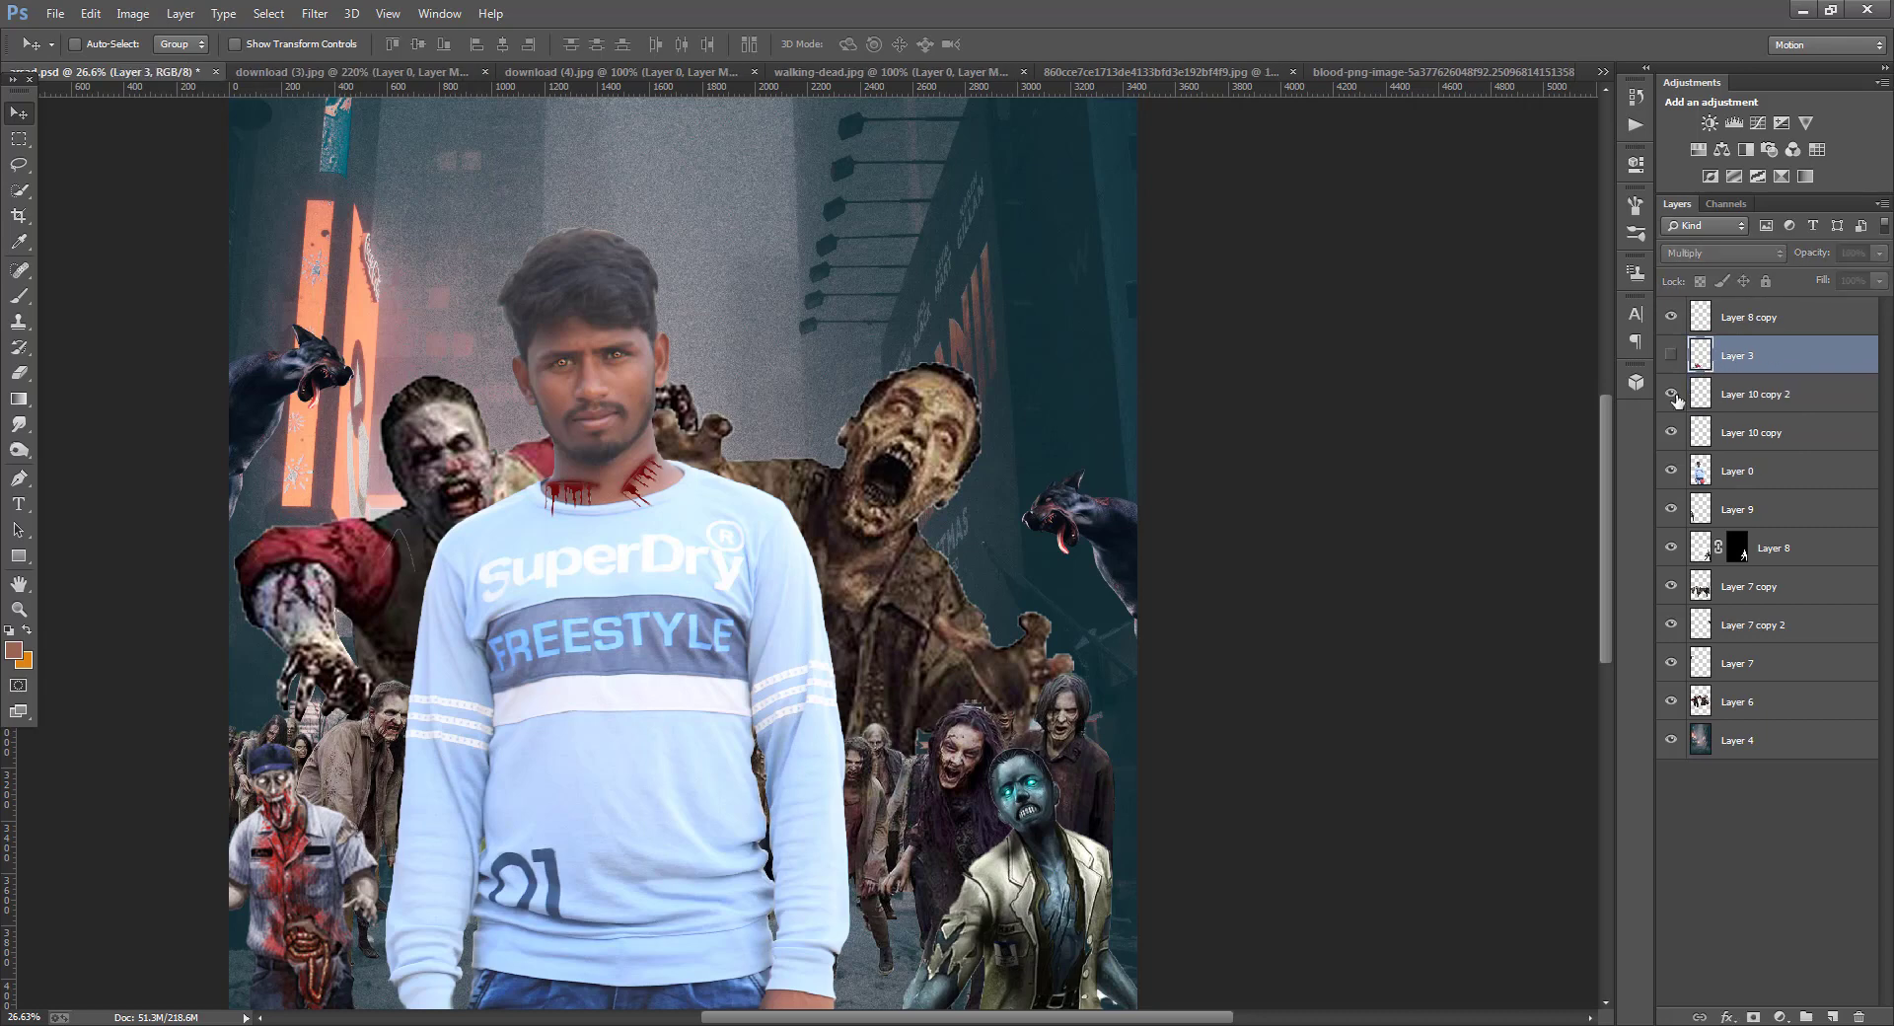
click(1672, 395)
click(1669, 358)
click(1670, 358)
ctrl+click(1732, 396)
click(1676, 356)
right_click(1743, 384)
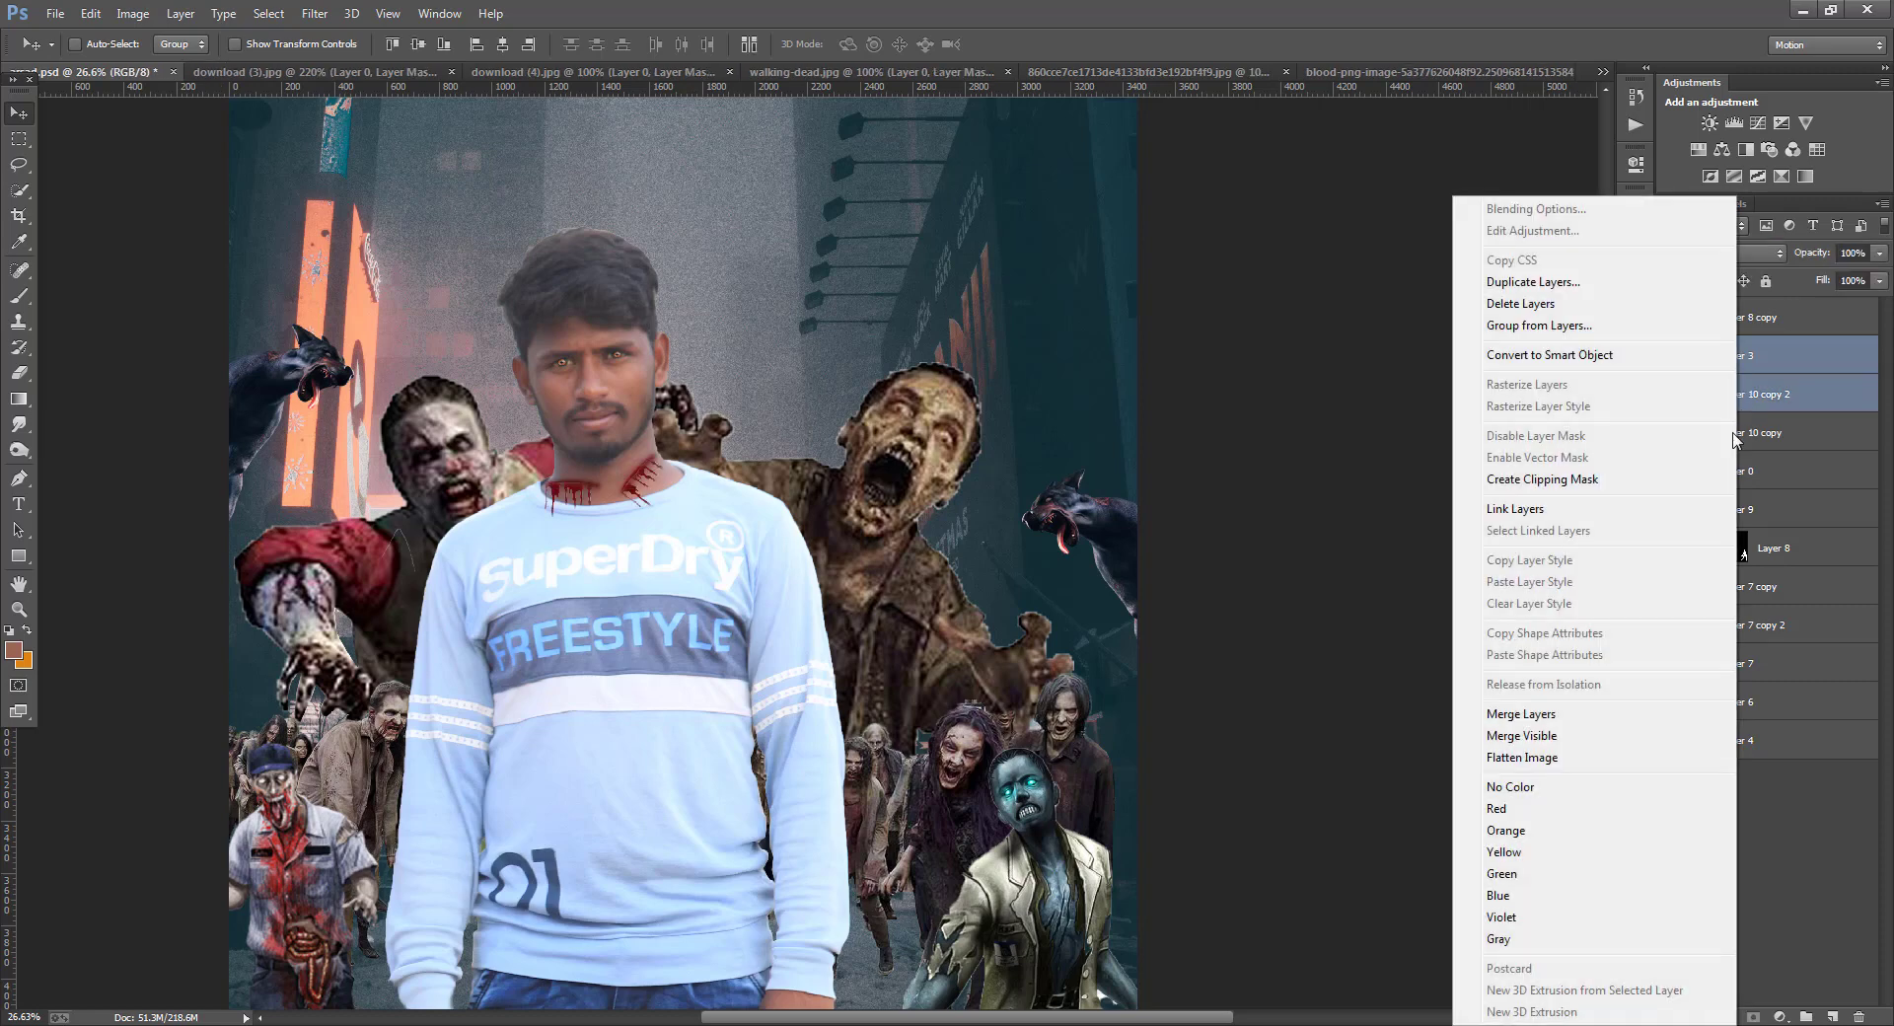
click(1505, 704)
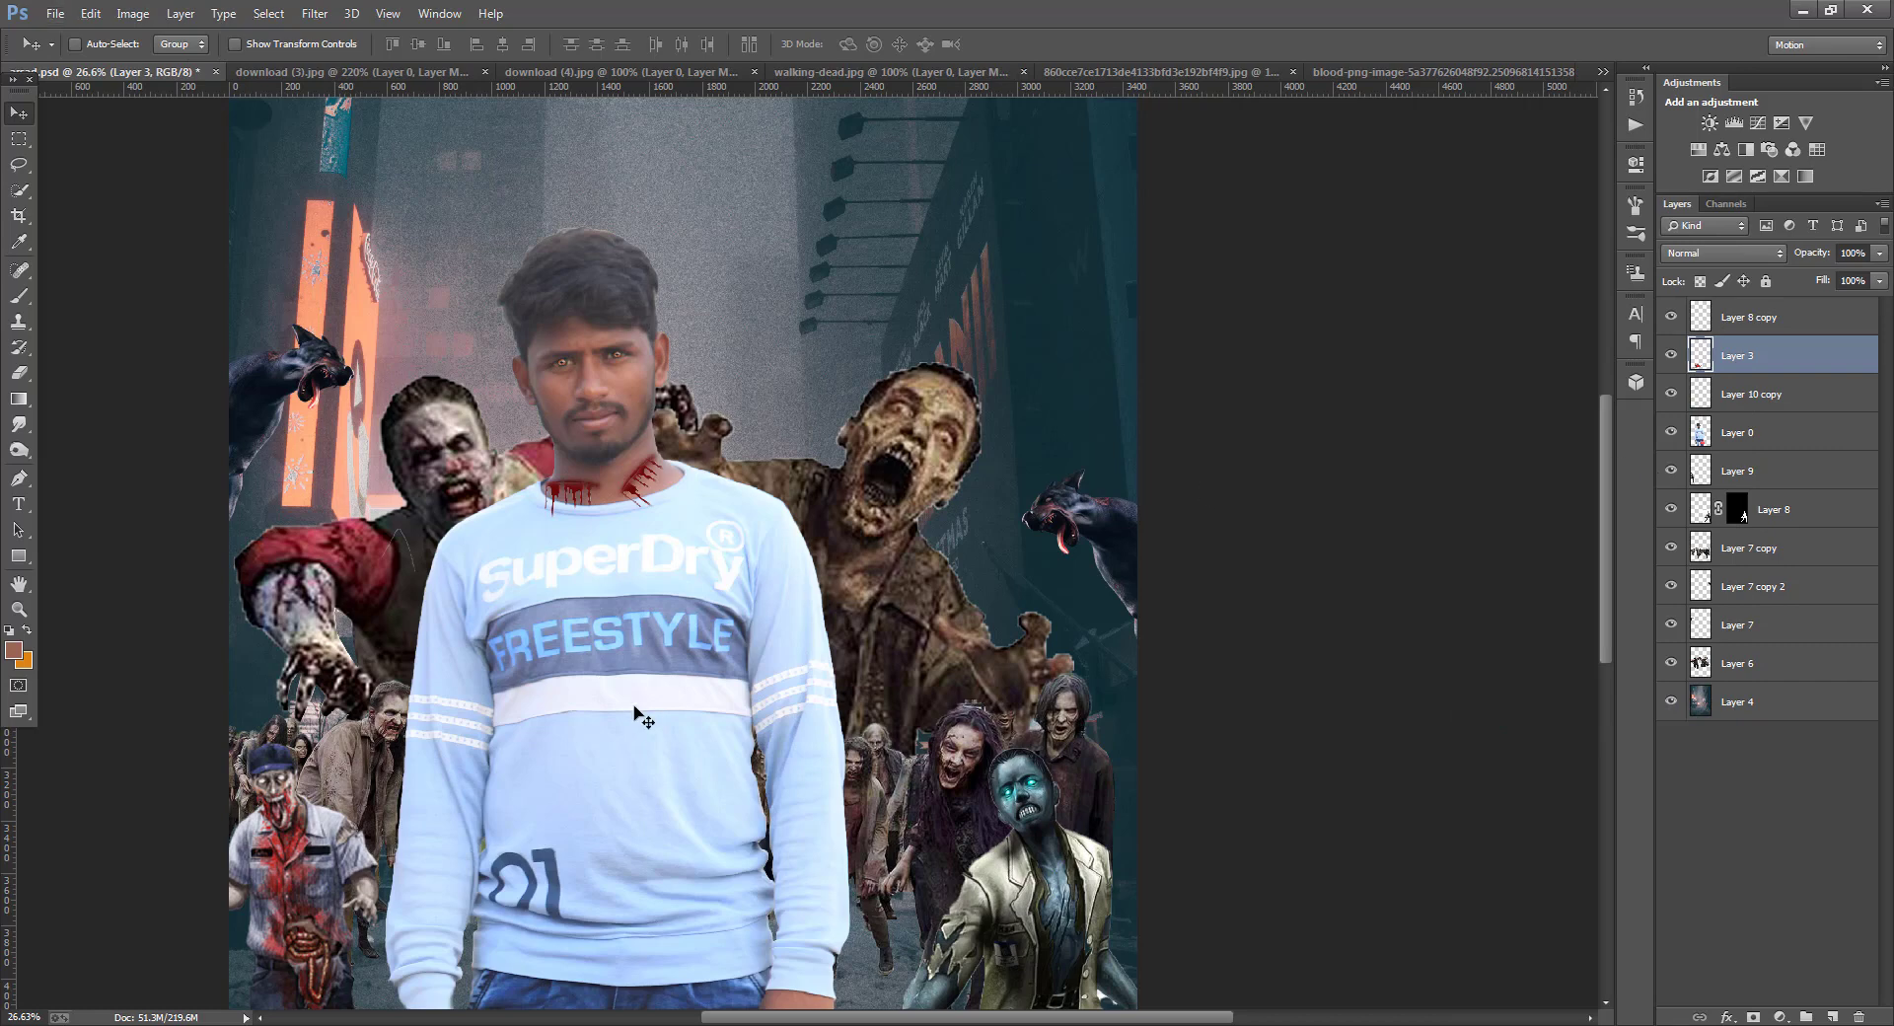
- Close the source images download (4).jpg, walking-dead.jpg, the 860cce file and download (3).jpg without saving, keeping the poster and the blood image open
click(284, 74)
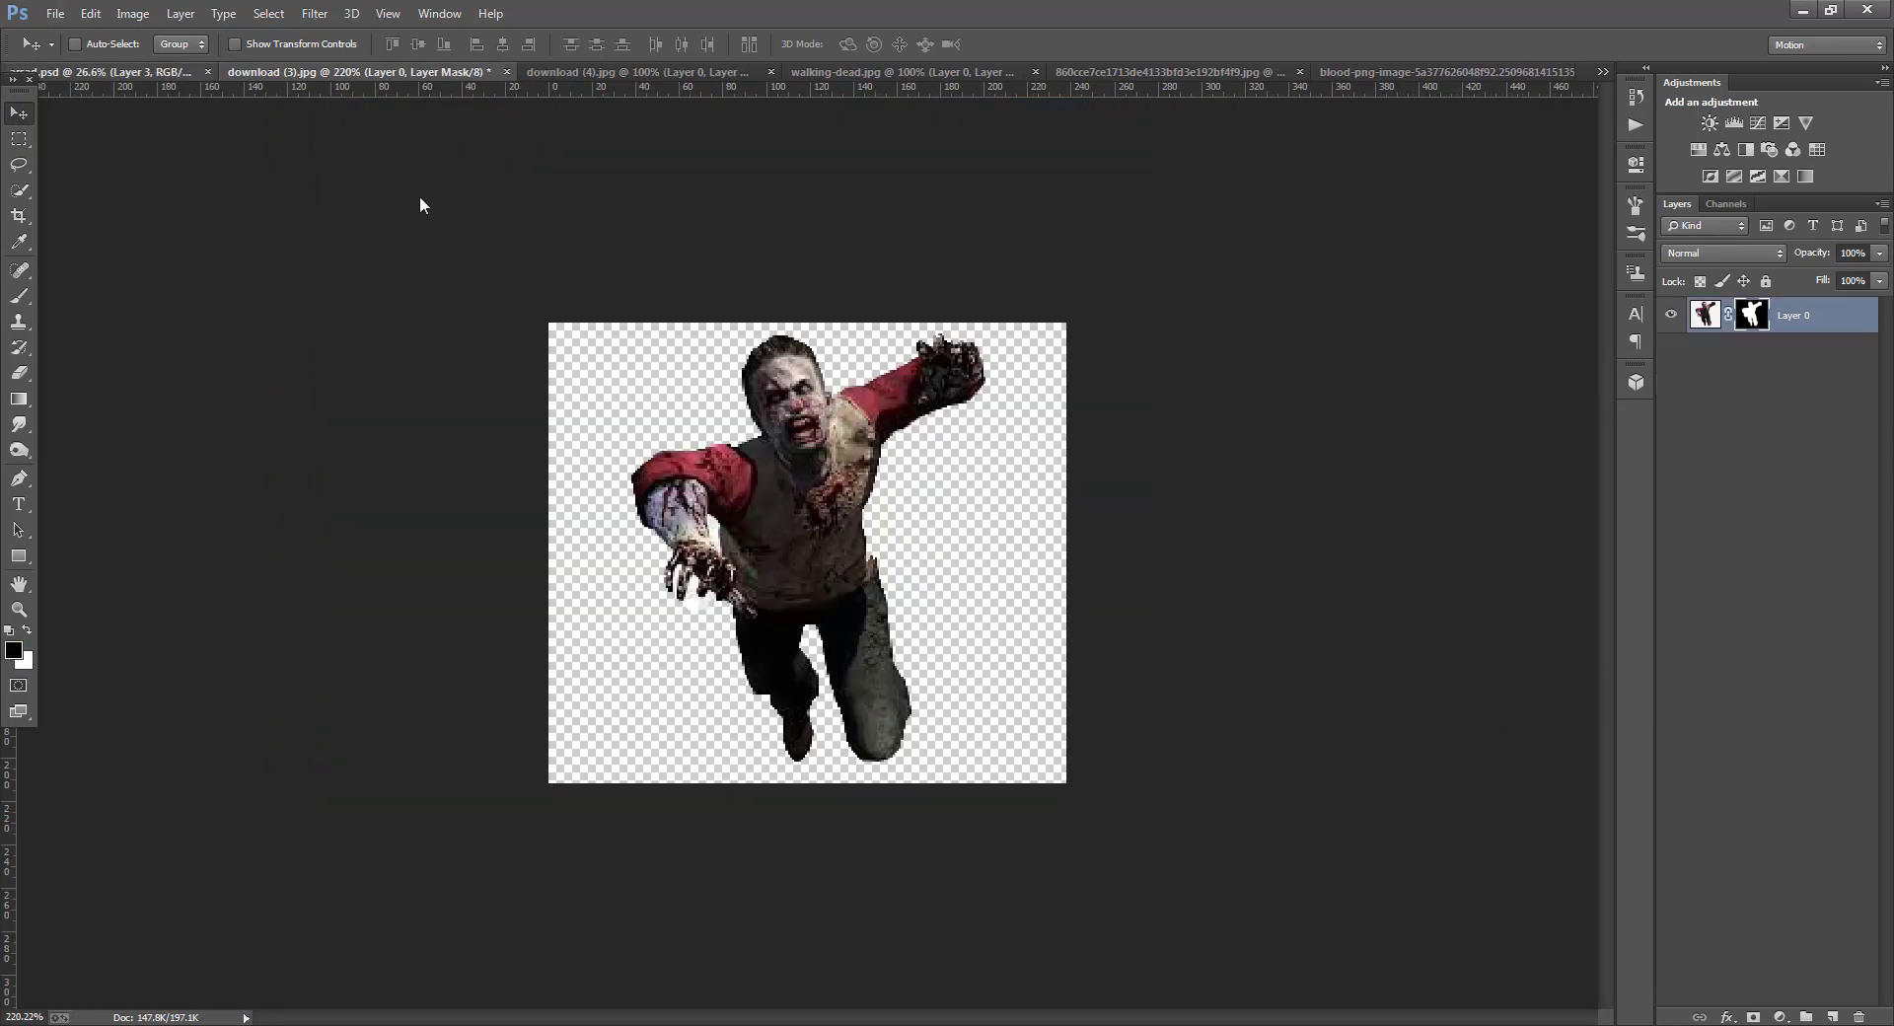
click(148, 72)
scroll(668, 515, down, 4)
scroll(757, 865, up, 5)
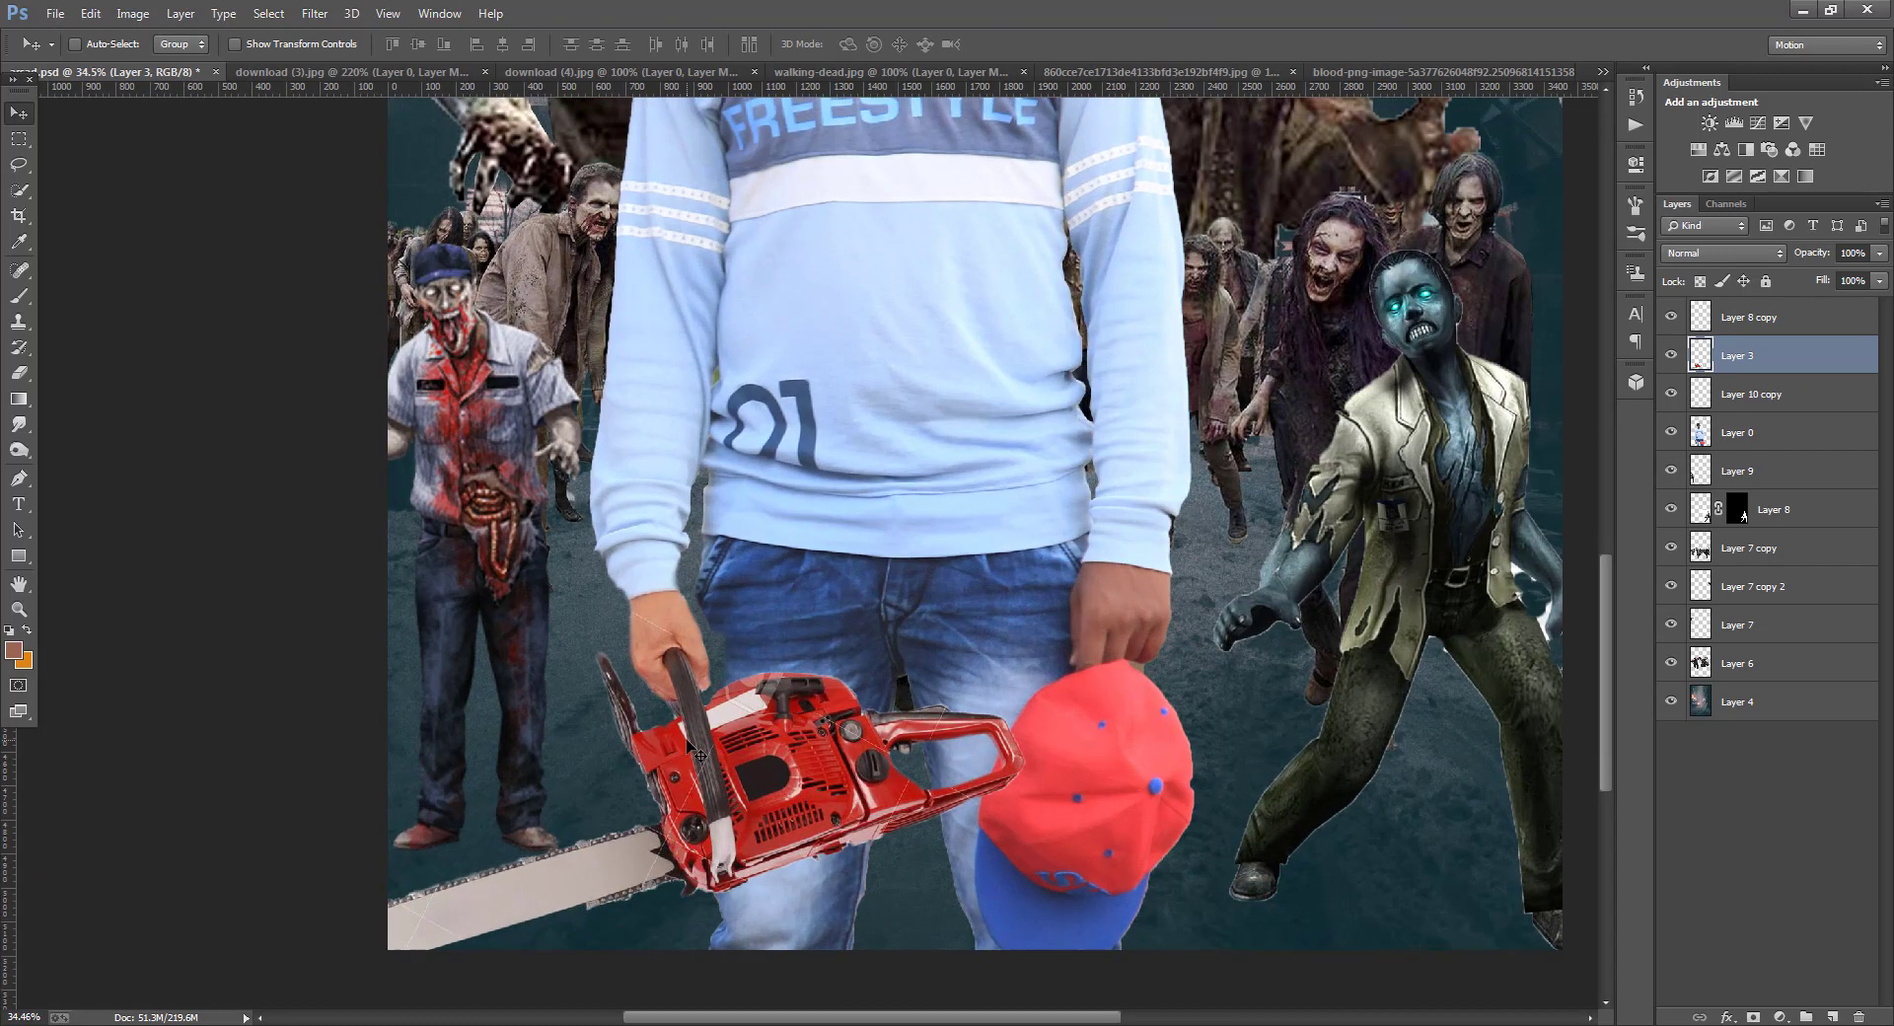
click(754, 72)
click(940, 389)
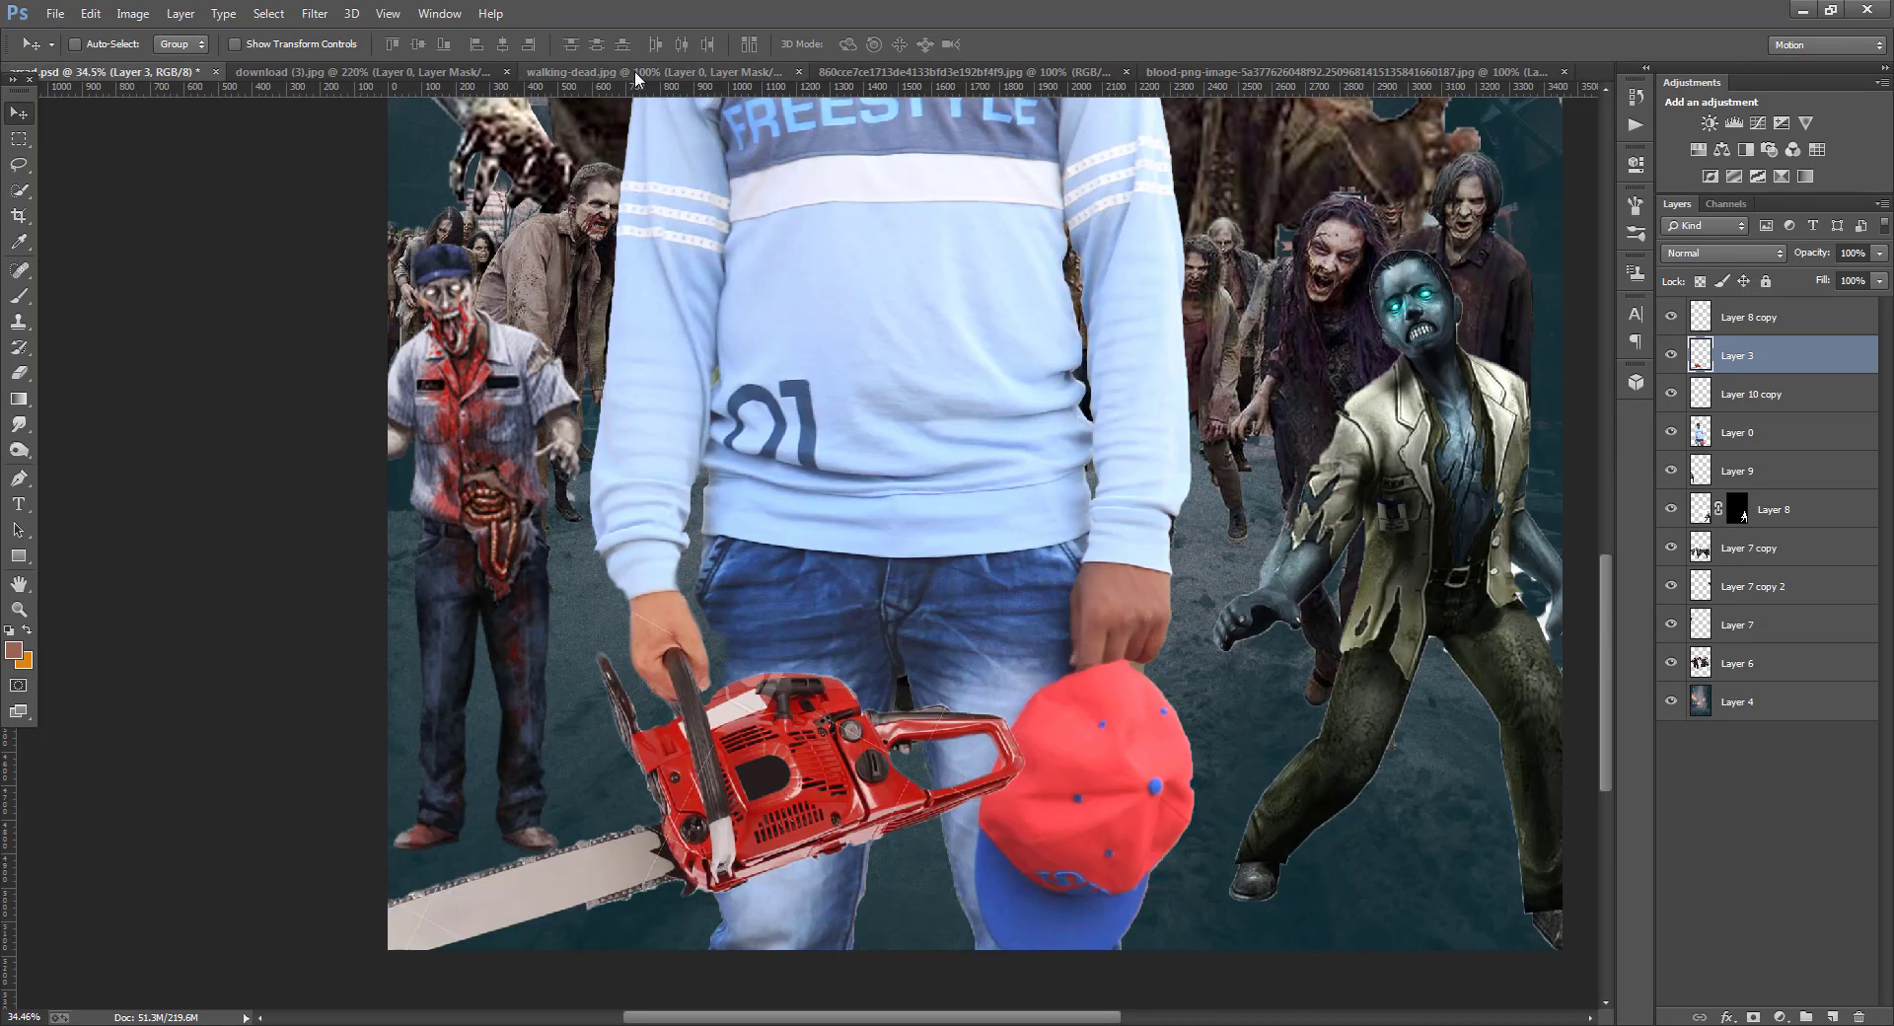
click(641, 73)
click(798, 72)
click(939, 389)
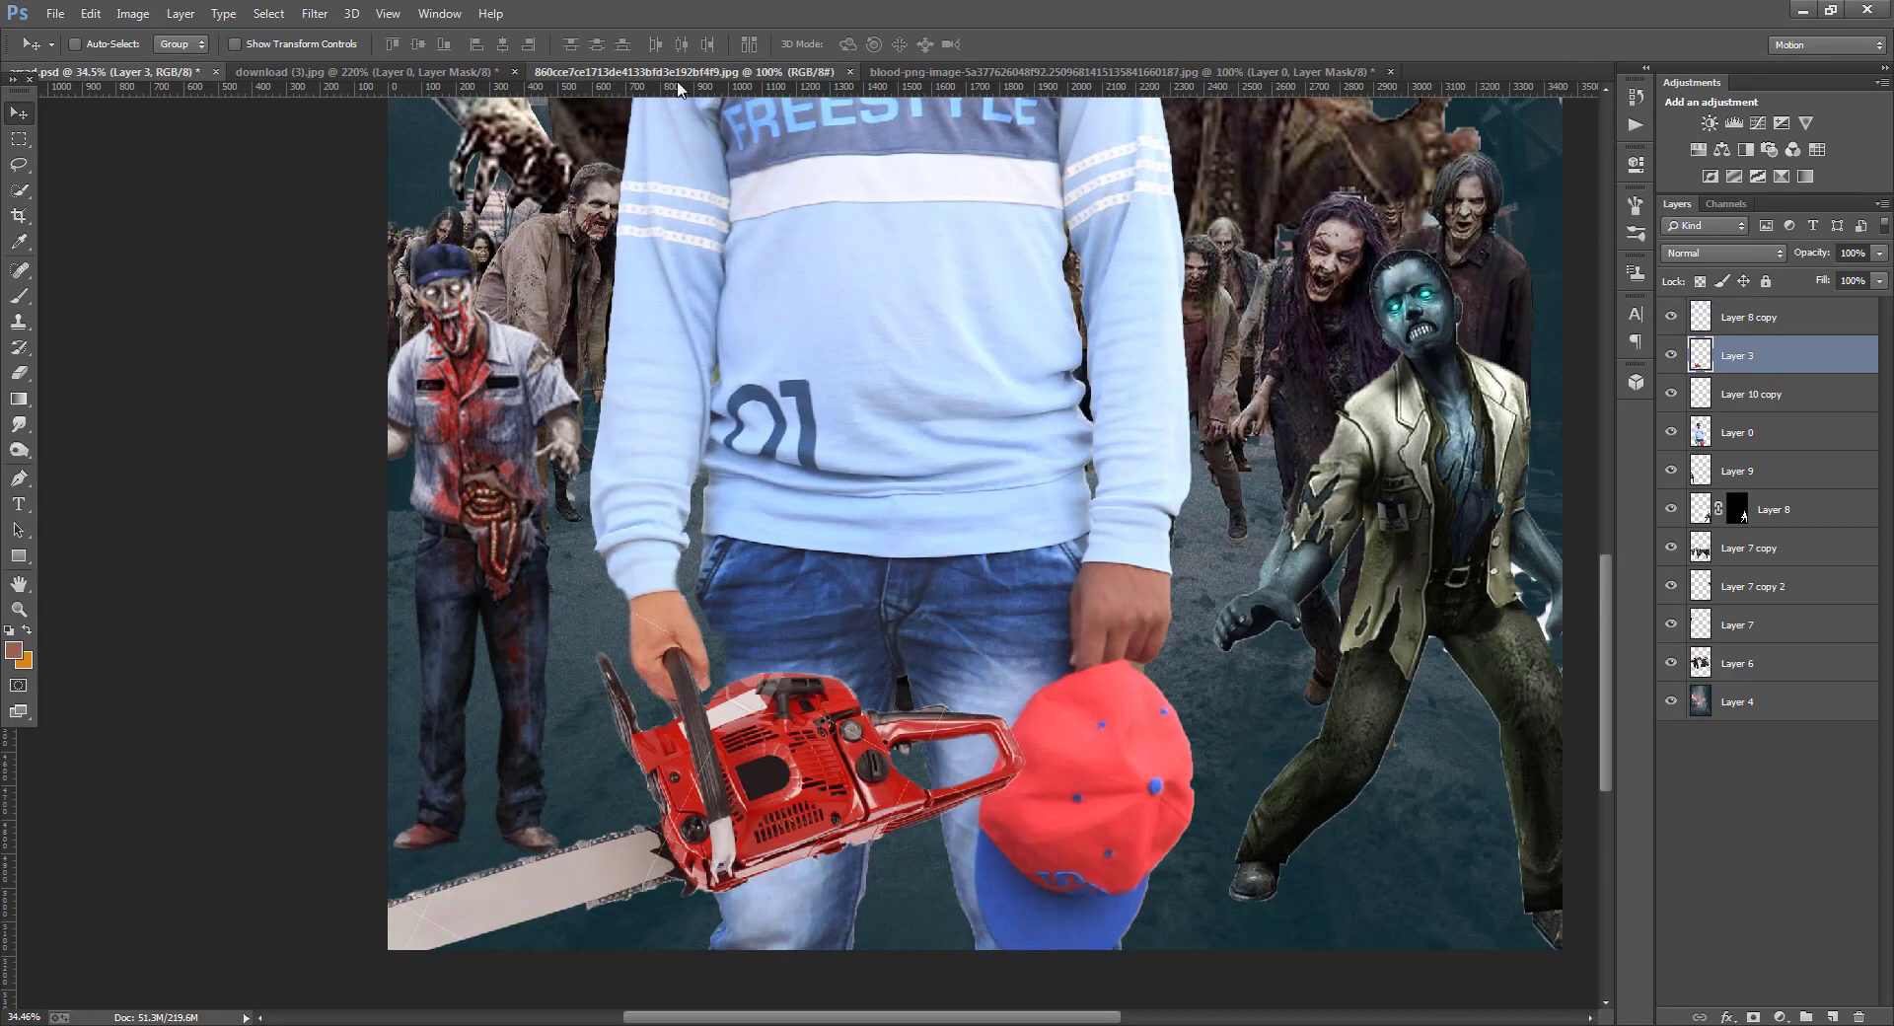
click(775, 72)
click(849, 72)
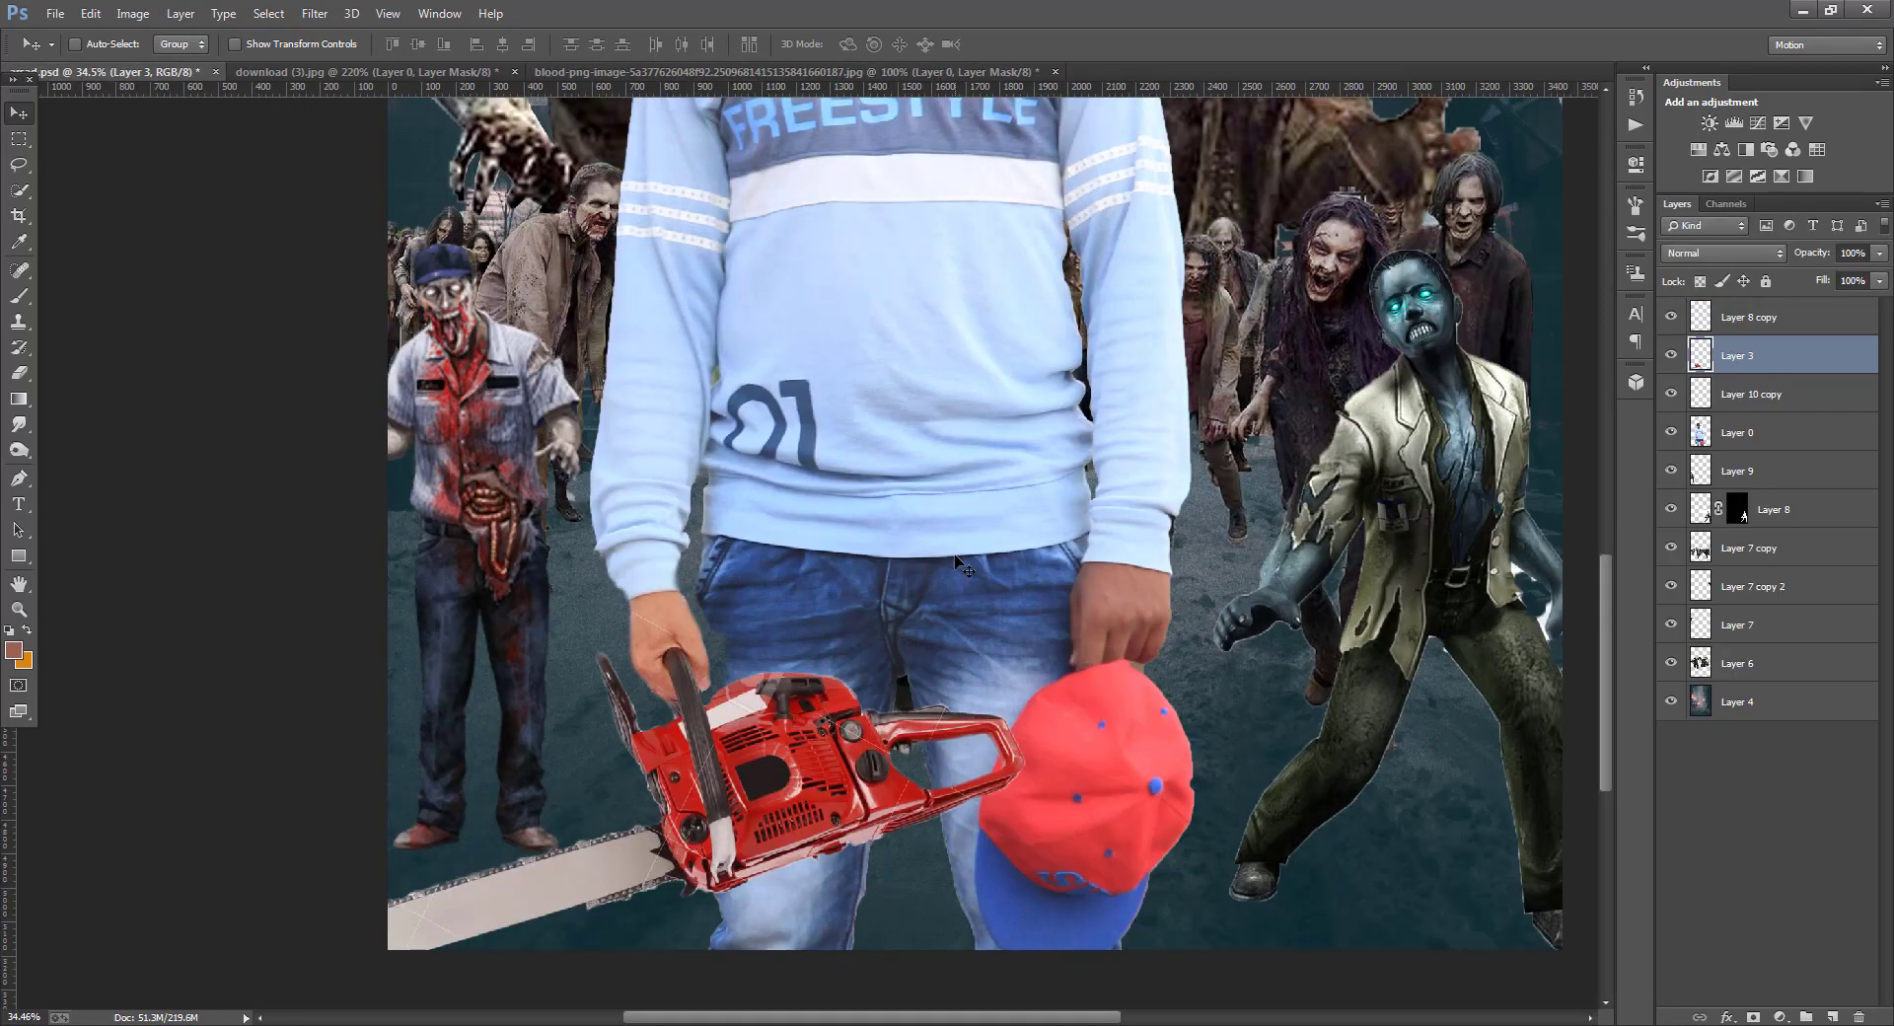
click(676, 73)
click(920, 377)
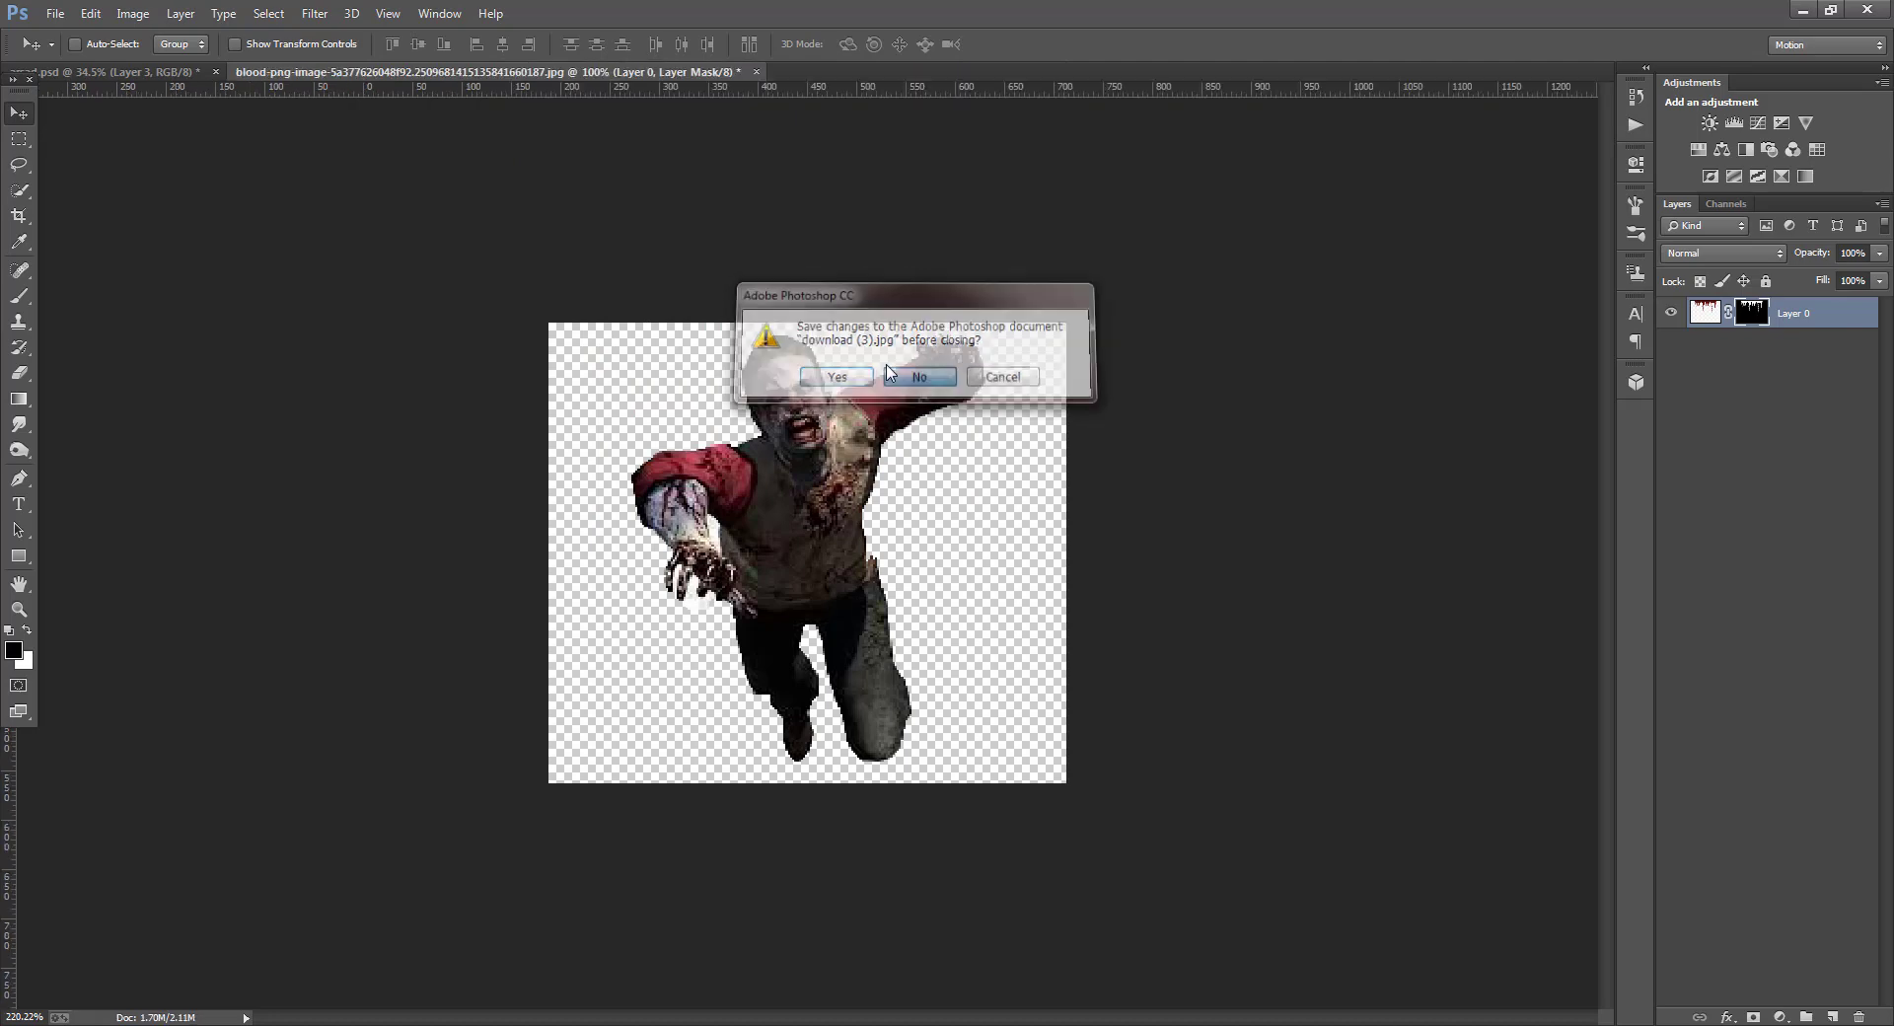
- Bring the blood drips into the poster over the chainsaw hand, scale them down and tilt them to follow the wrist
drag(728, 268, 653, 621)
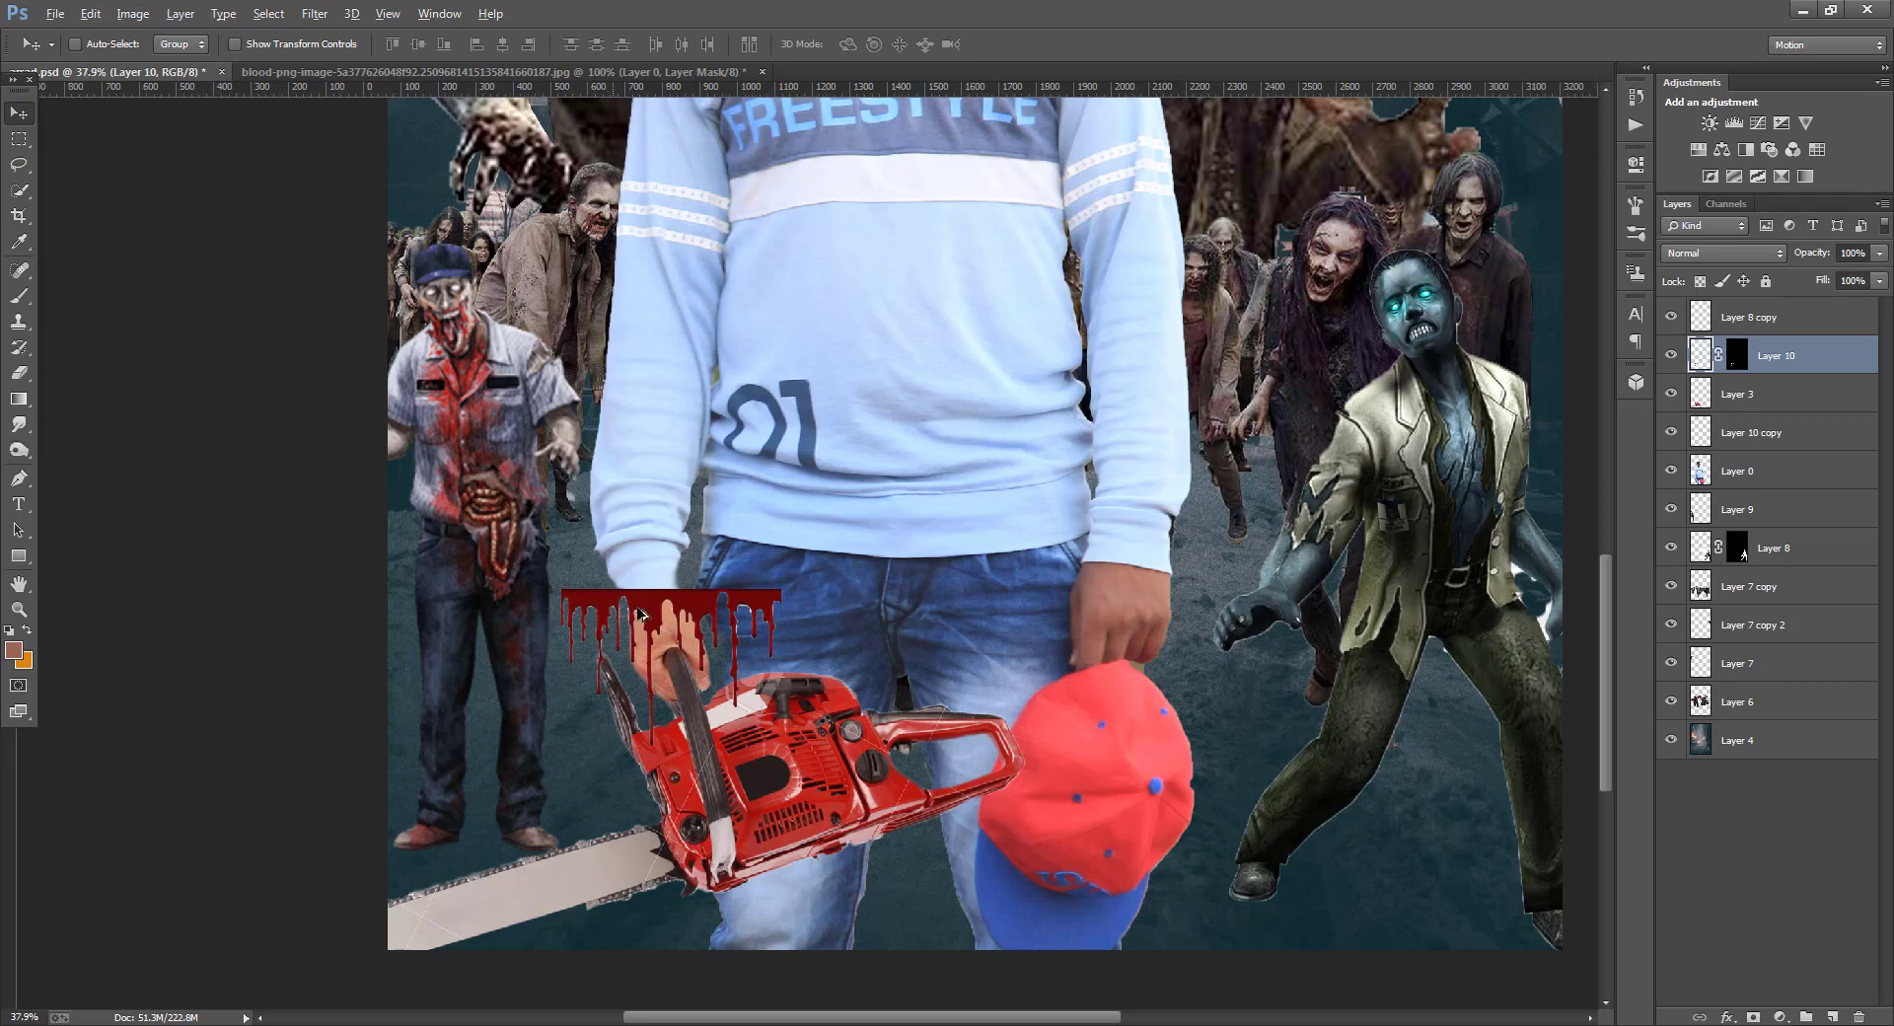
scroll(656, 624, up, 2)
click(275, 45)
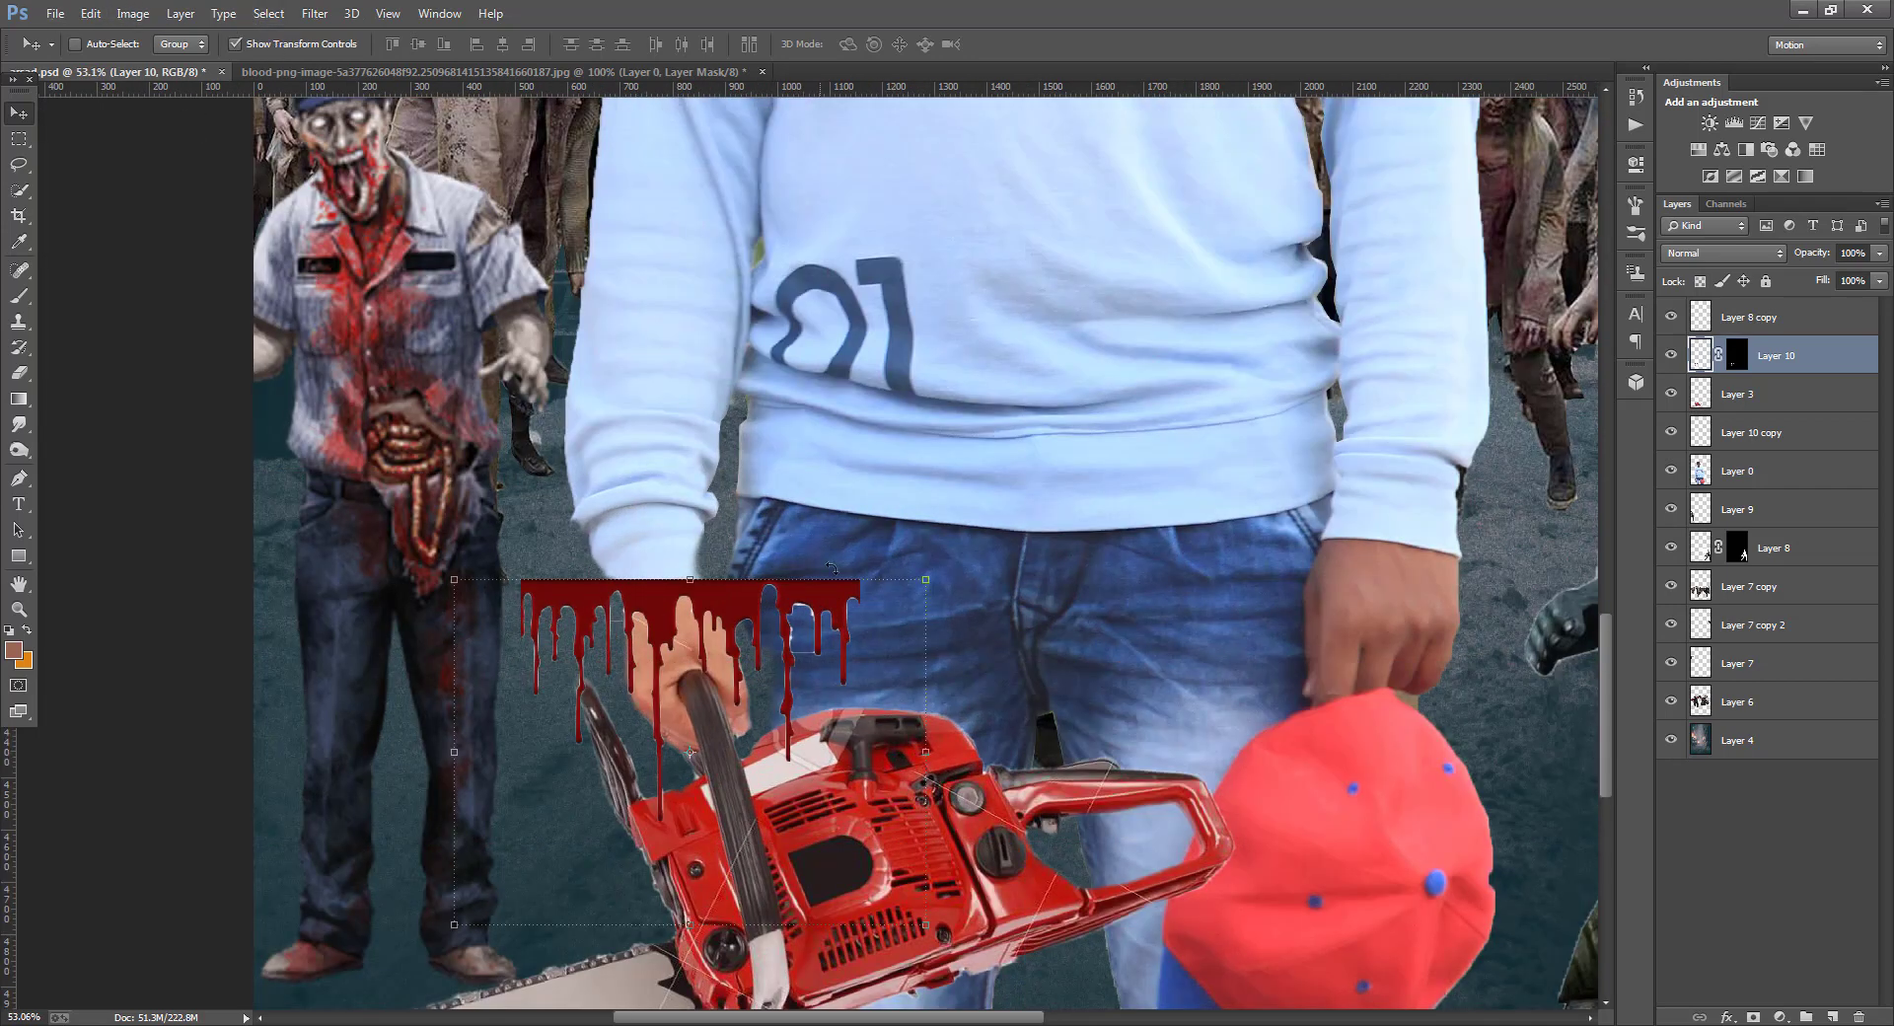
drag(927, 571, 674, 598)
click(19, 112)
key(Return)
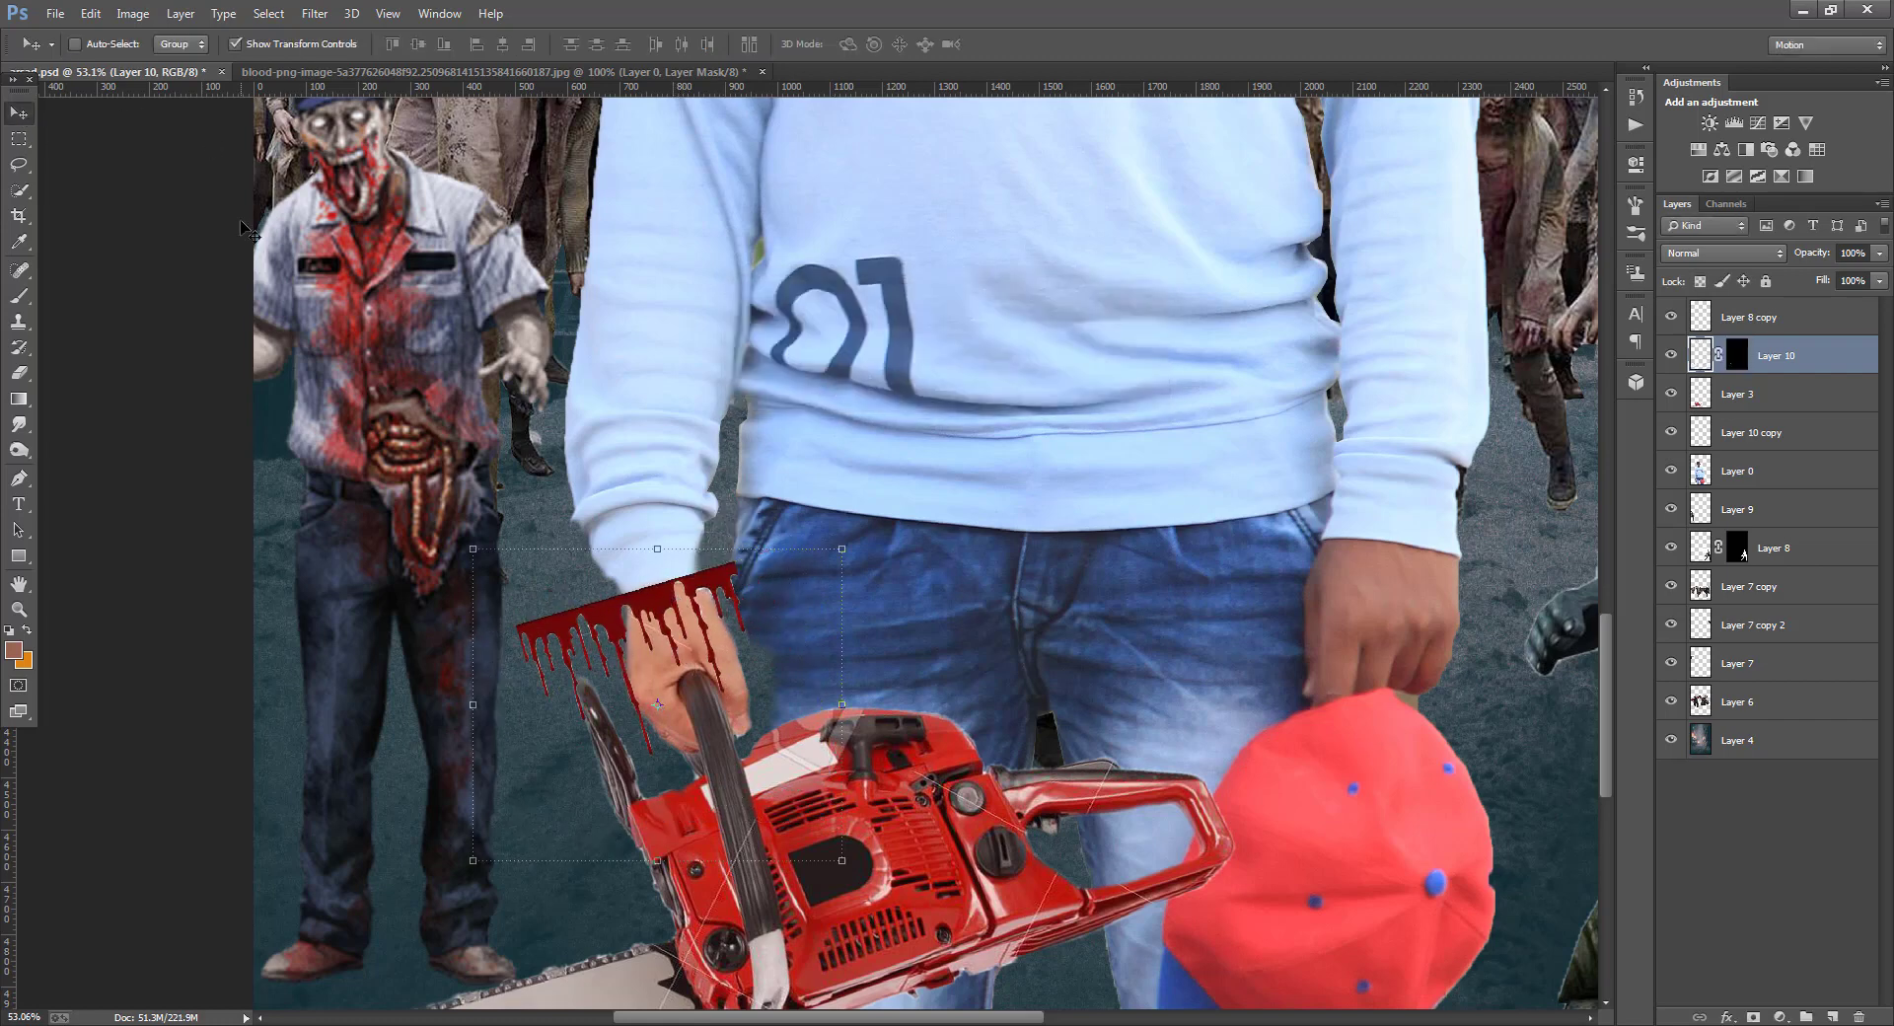
click(270, 45)
- Set Layer 10 to 40% opacity with the Multiply blend mode
click(1880, 252)
drag(1879, 274, 1822, 278)
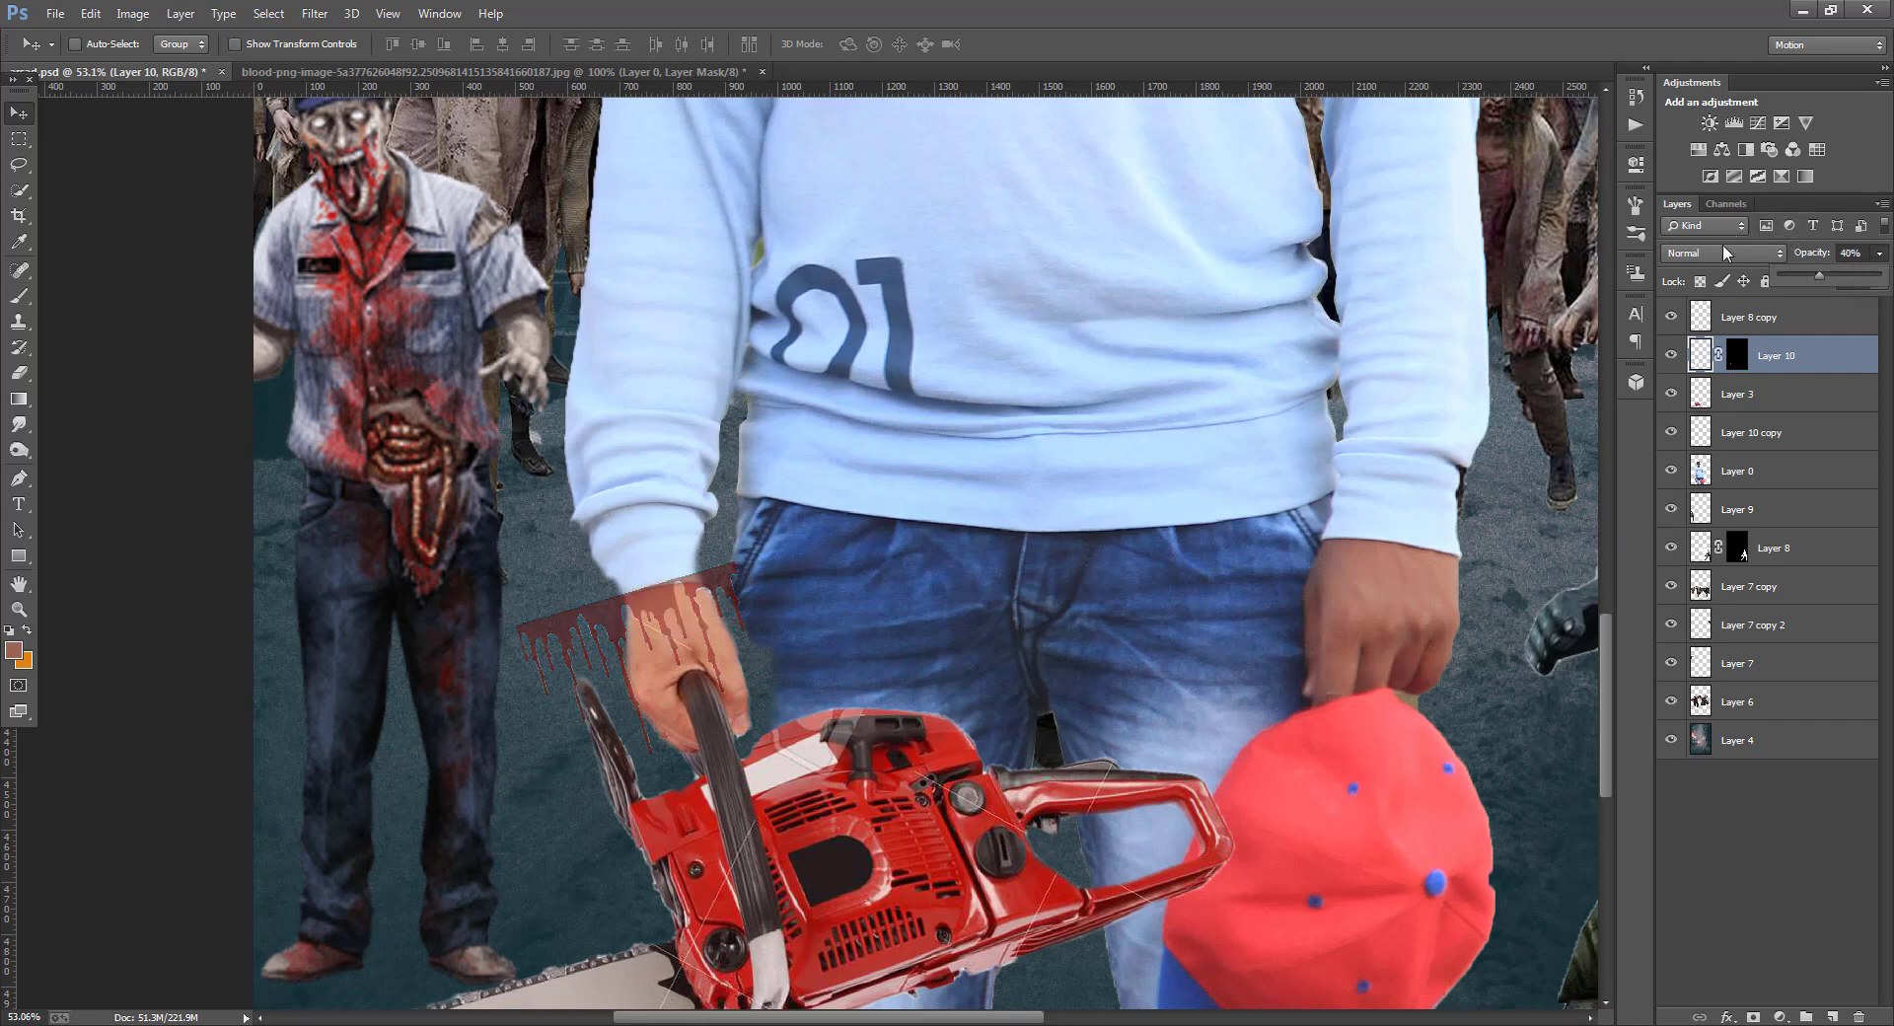
click(1691, 257)
click(1690, 343)
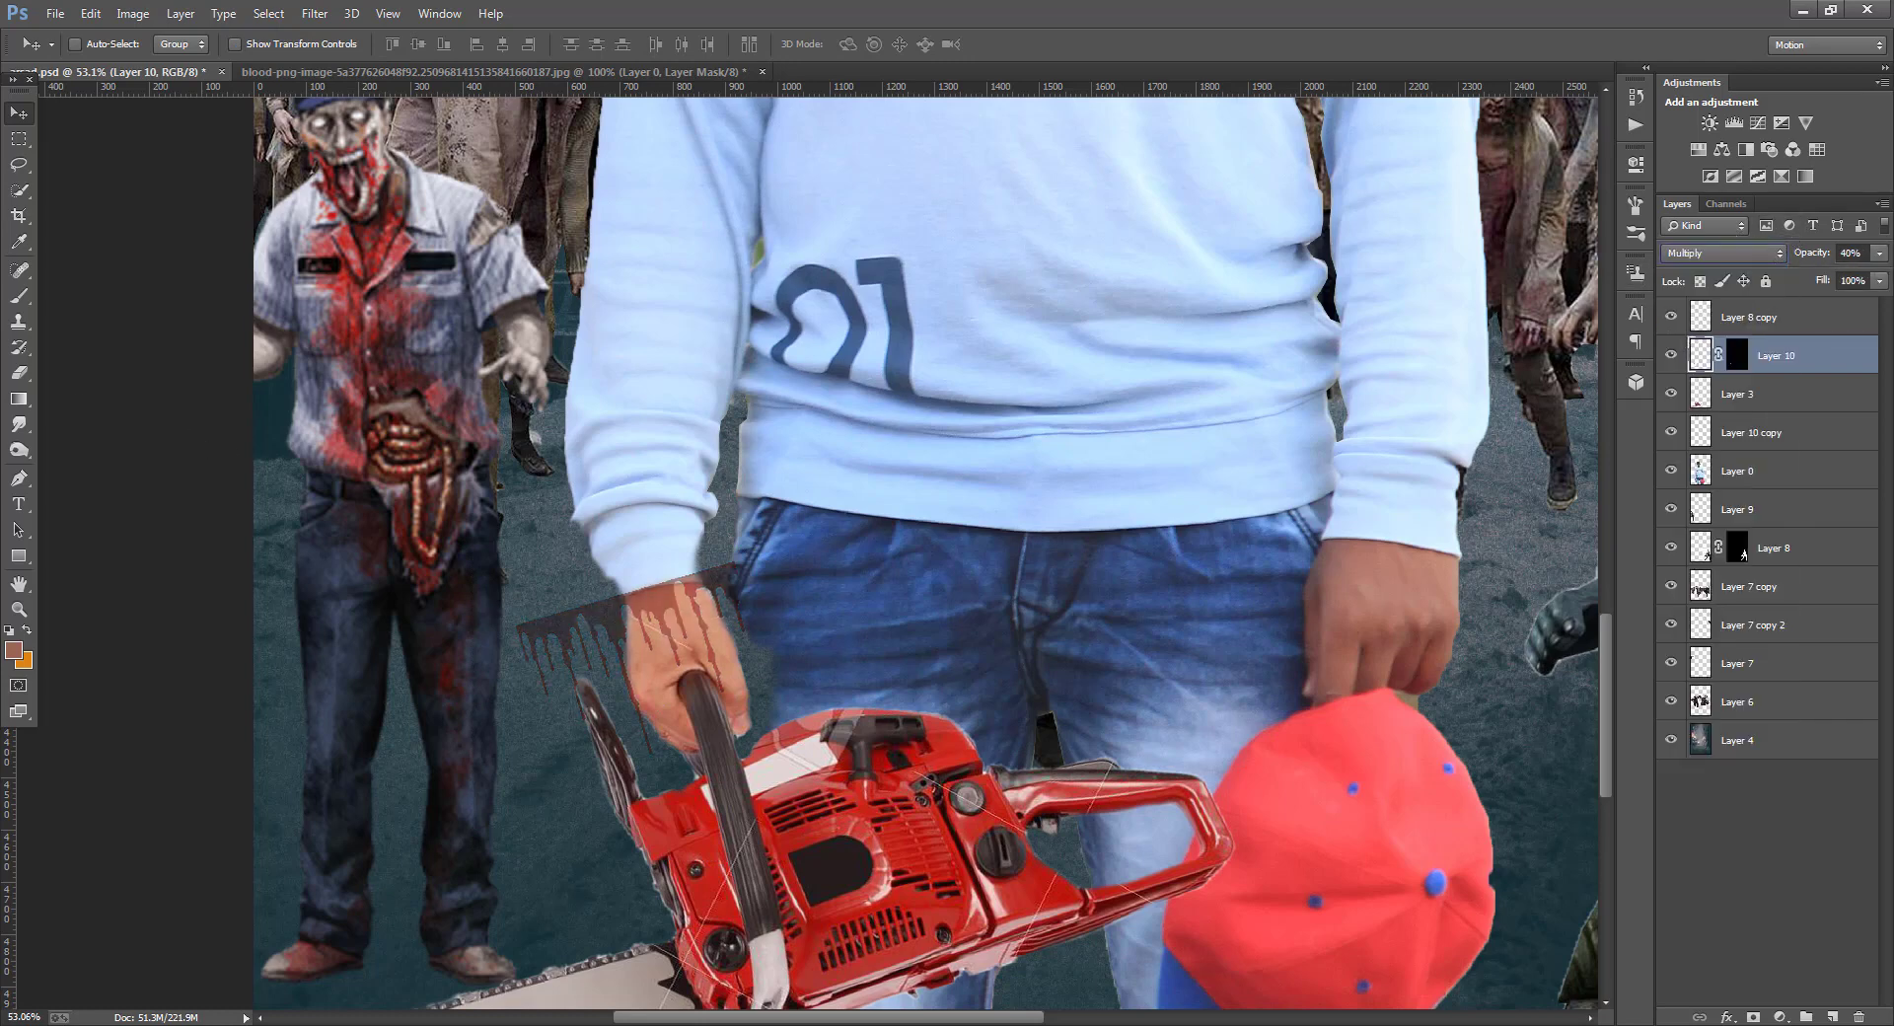
- Erase the blood outside the chainsaw hand and return Layer 10 to 100% opacity
click(18, 372)
drag(570, 601, 605, 655)
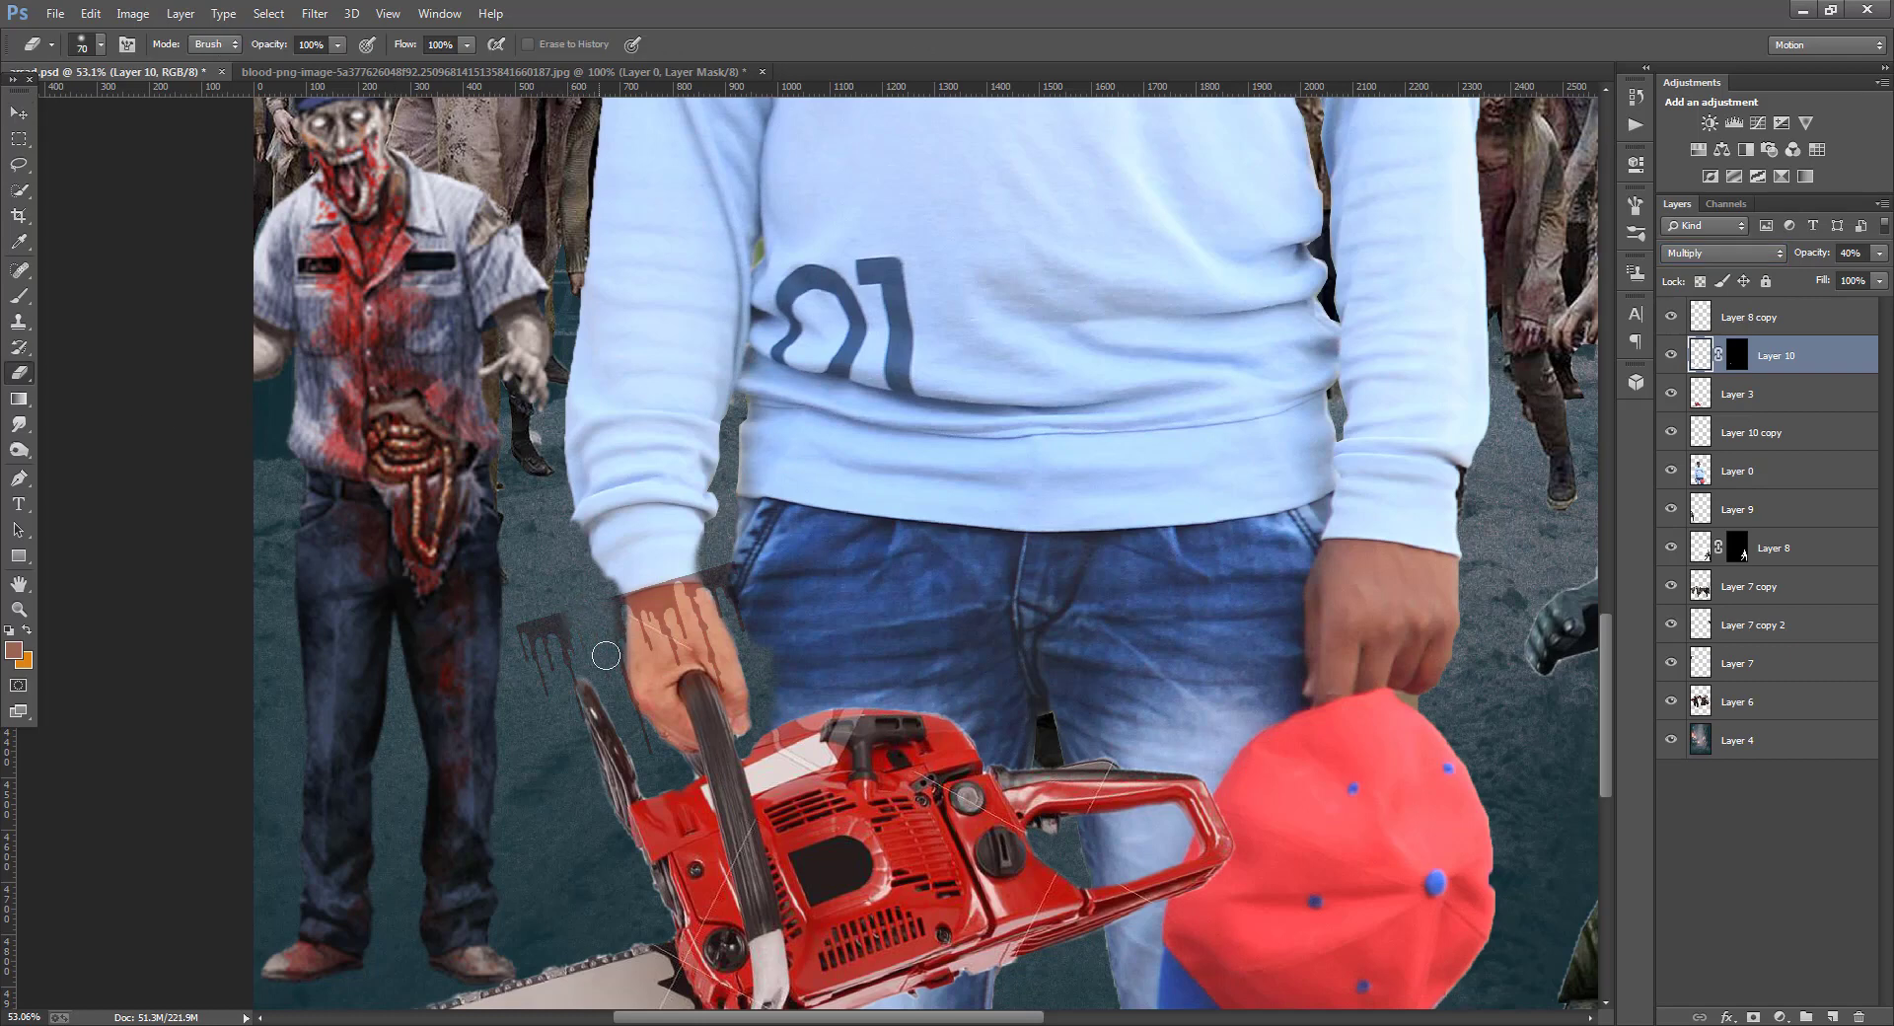
drag(595, 747, 533, 704)
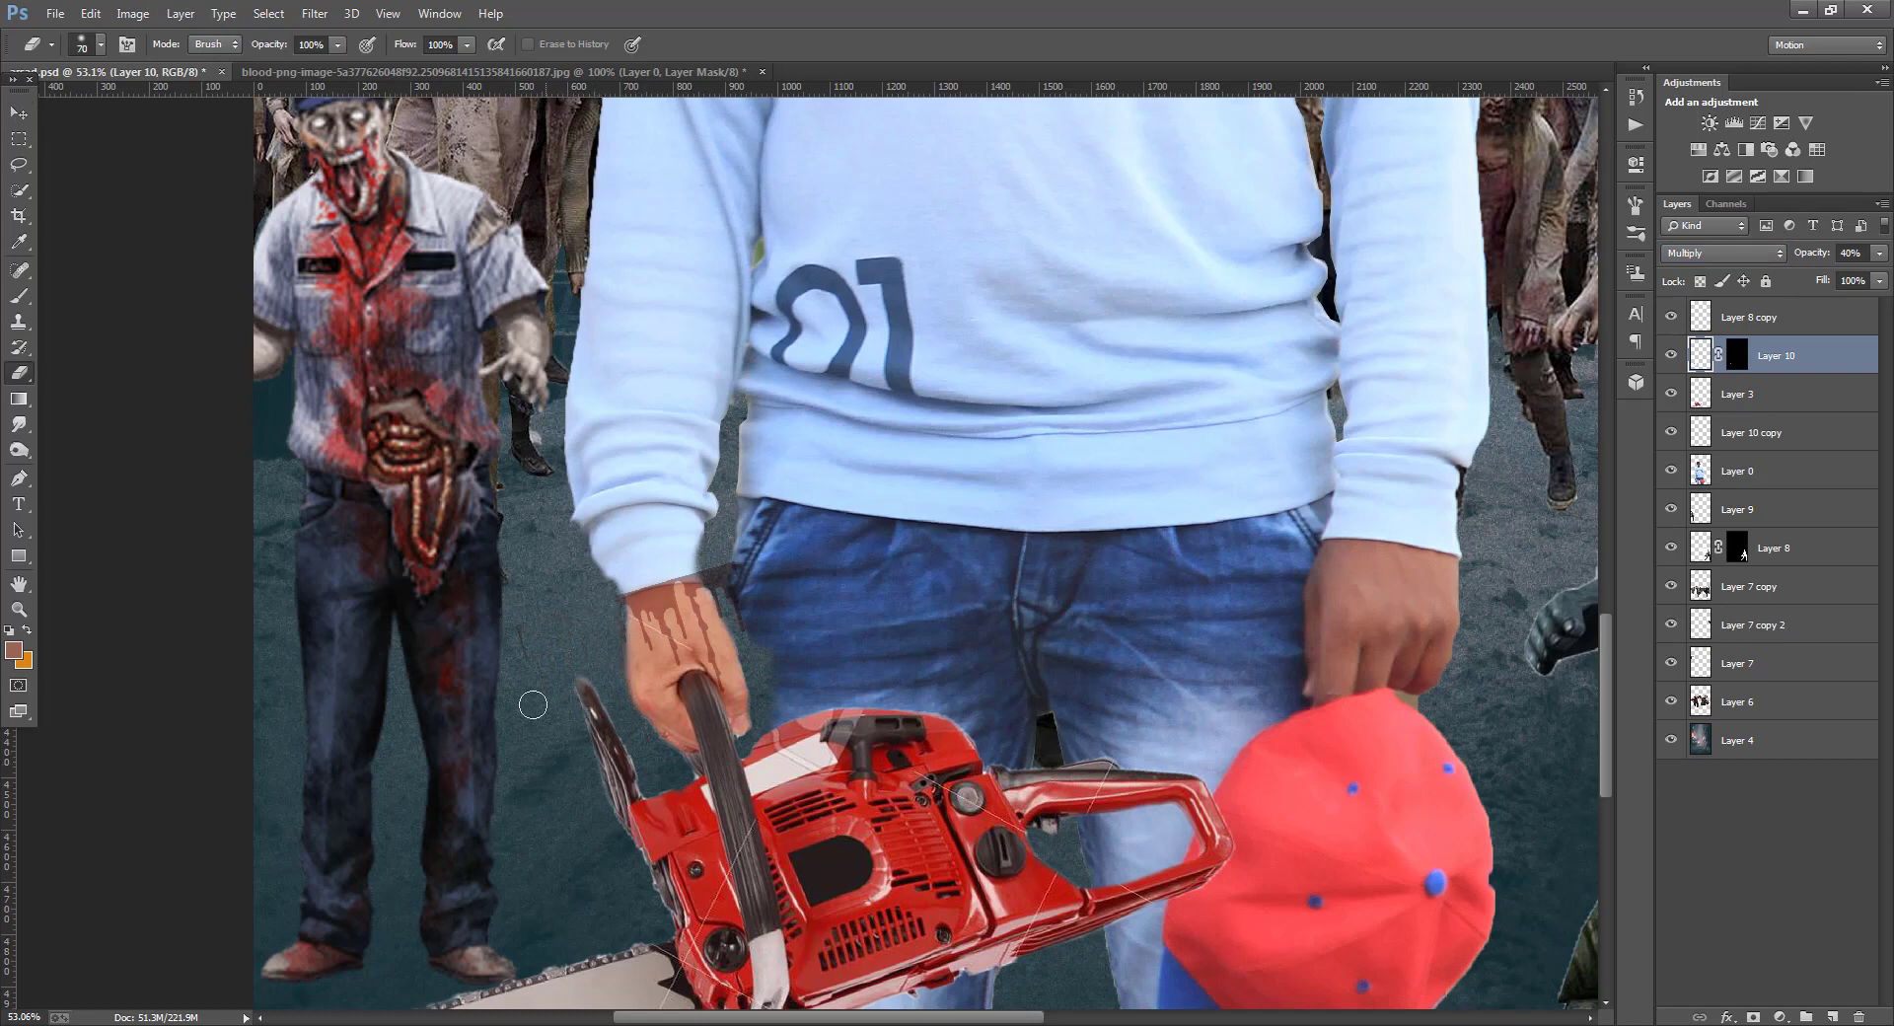
drag(655, 568, 718, 568)
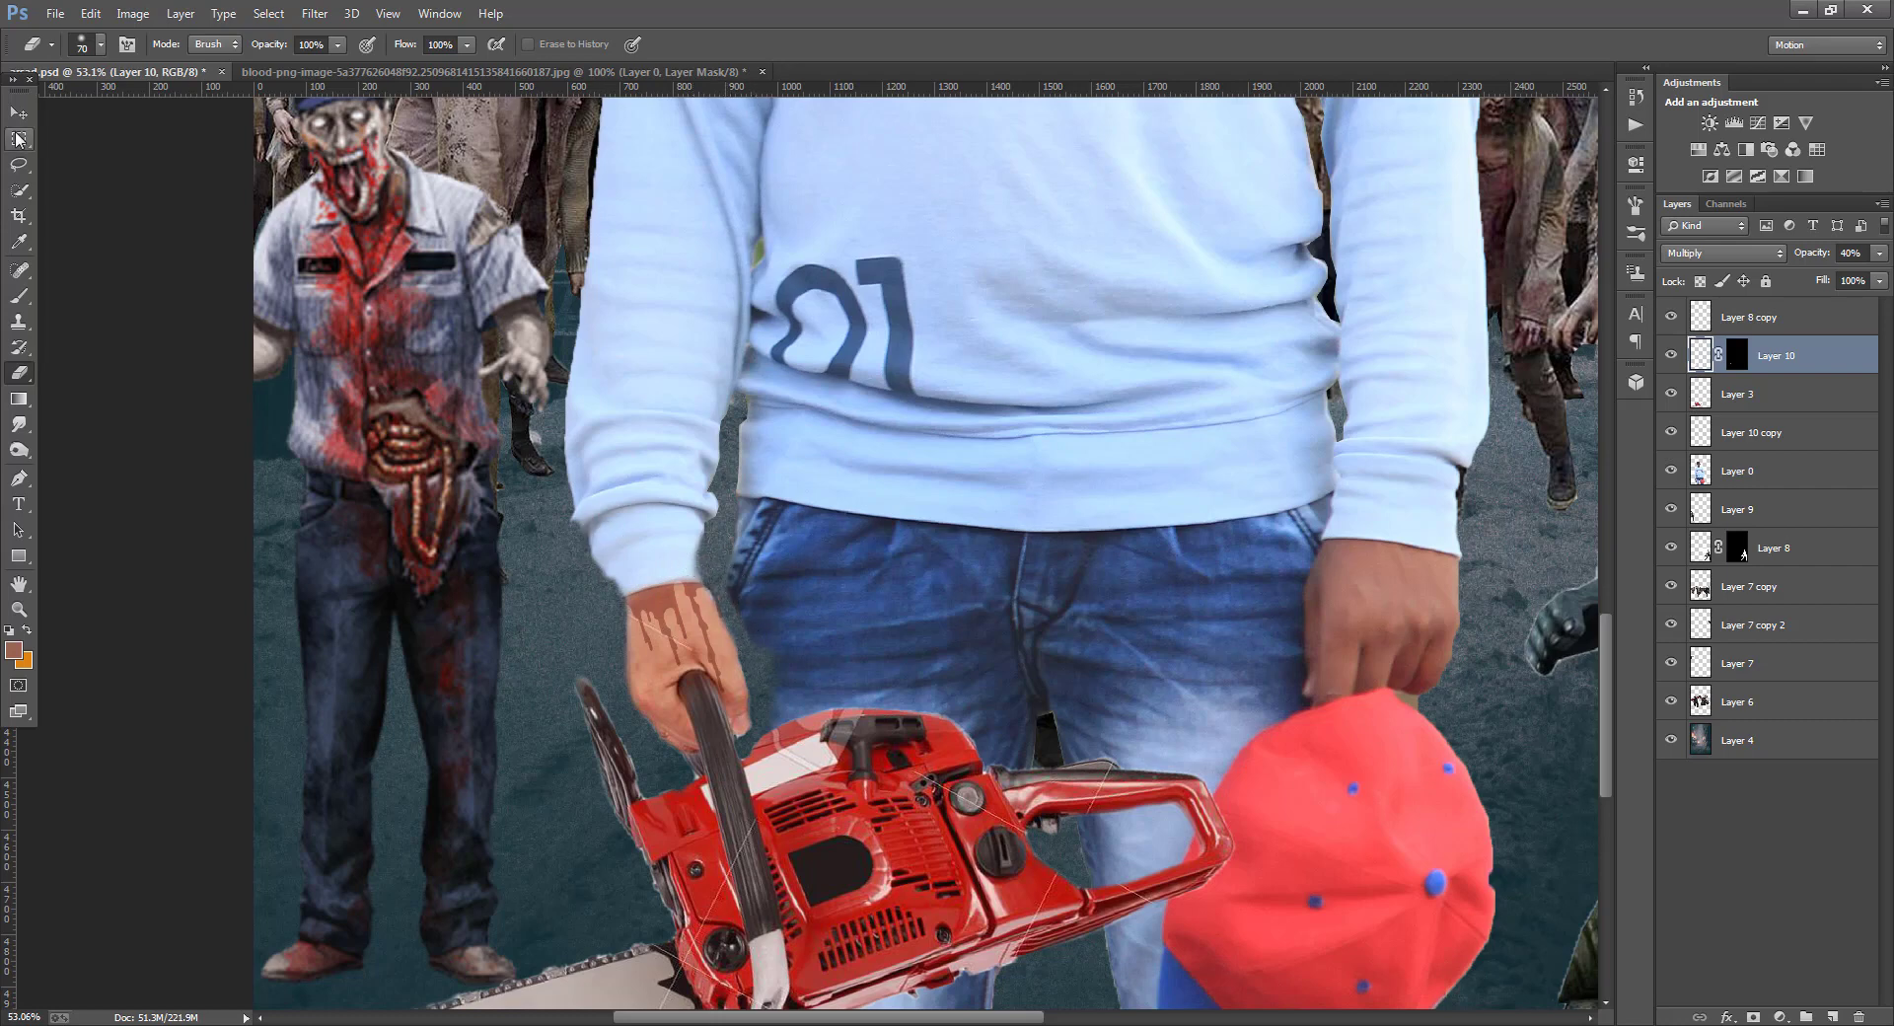
key(v)
drag(1885, 255, 1885, 279)
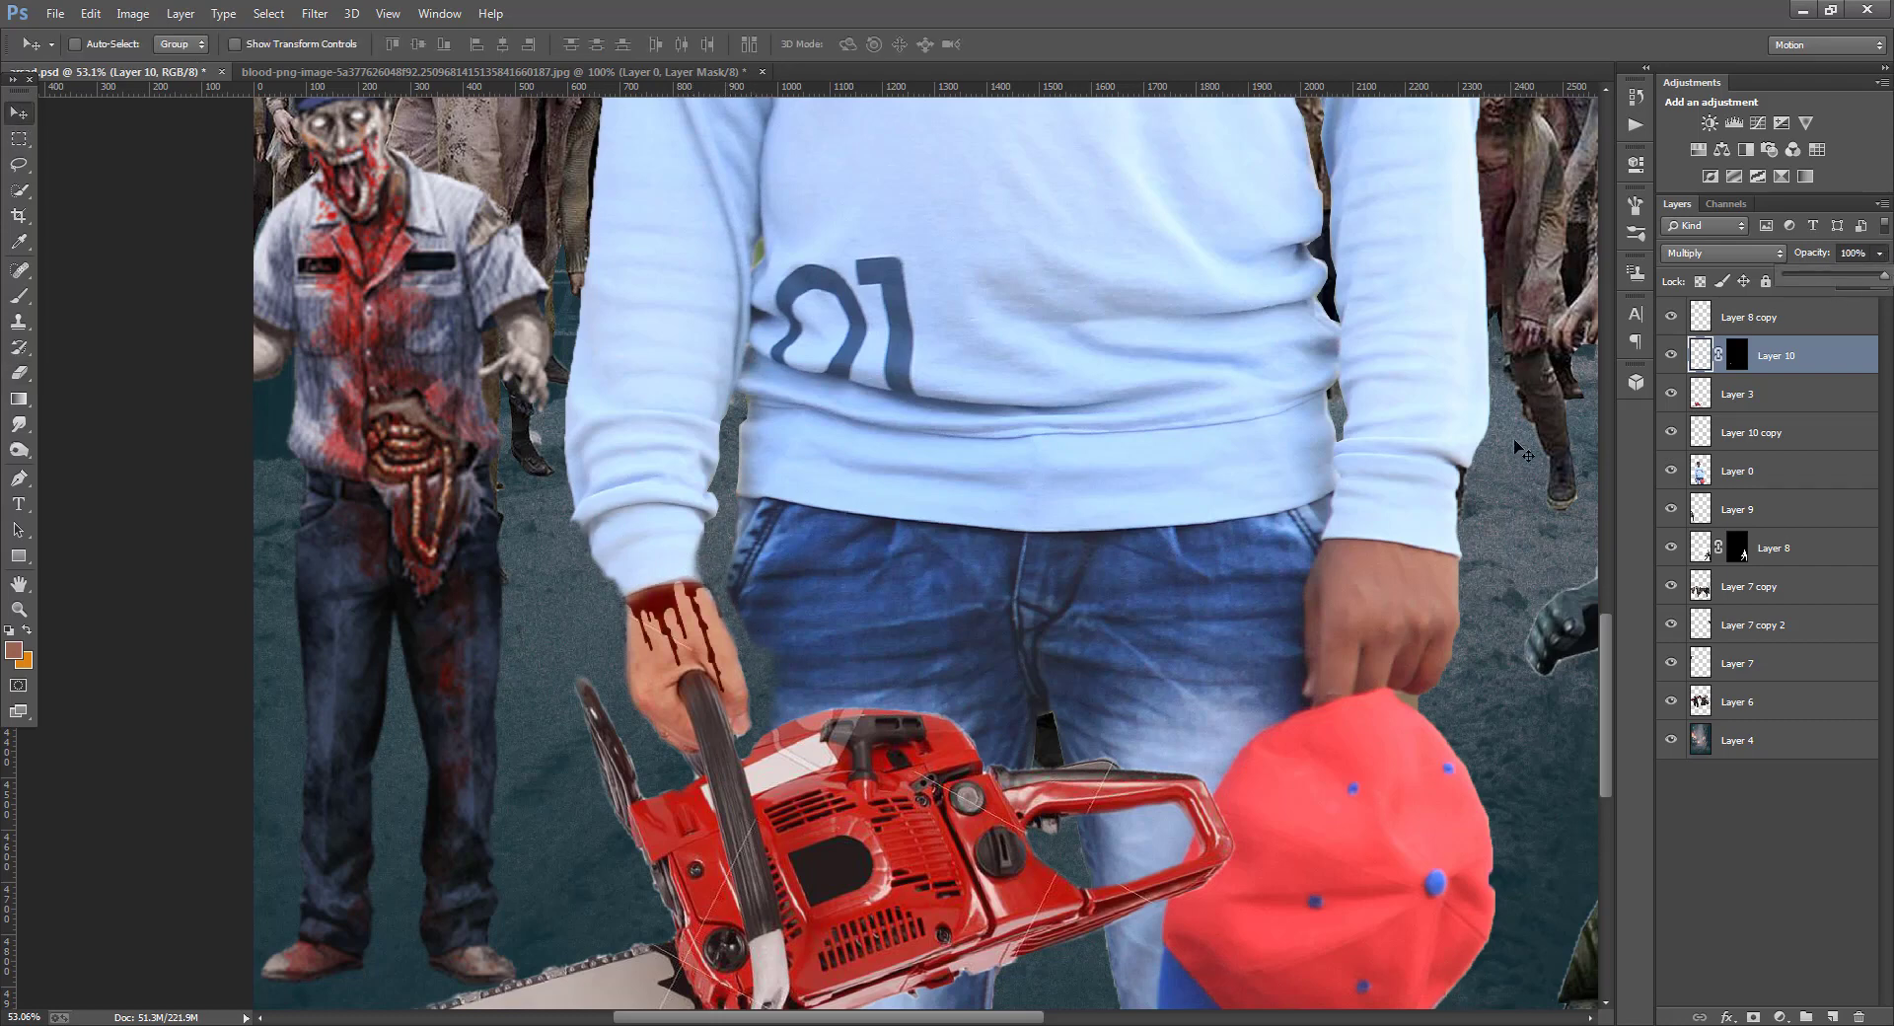
- Clean up the blood's edge along the sleeve cuff above the chainsaw hand with a size 15 eraser
key(e)
scroll(681, 553, up, 5)
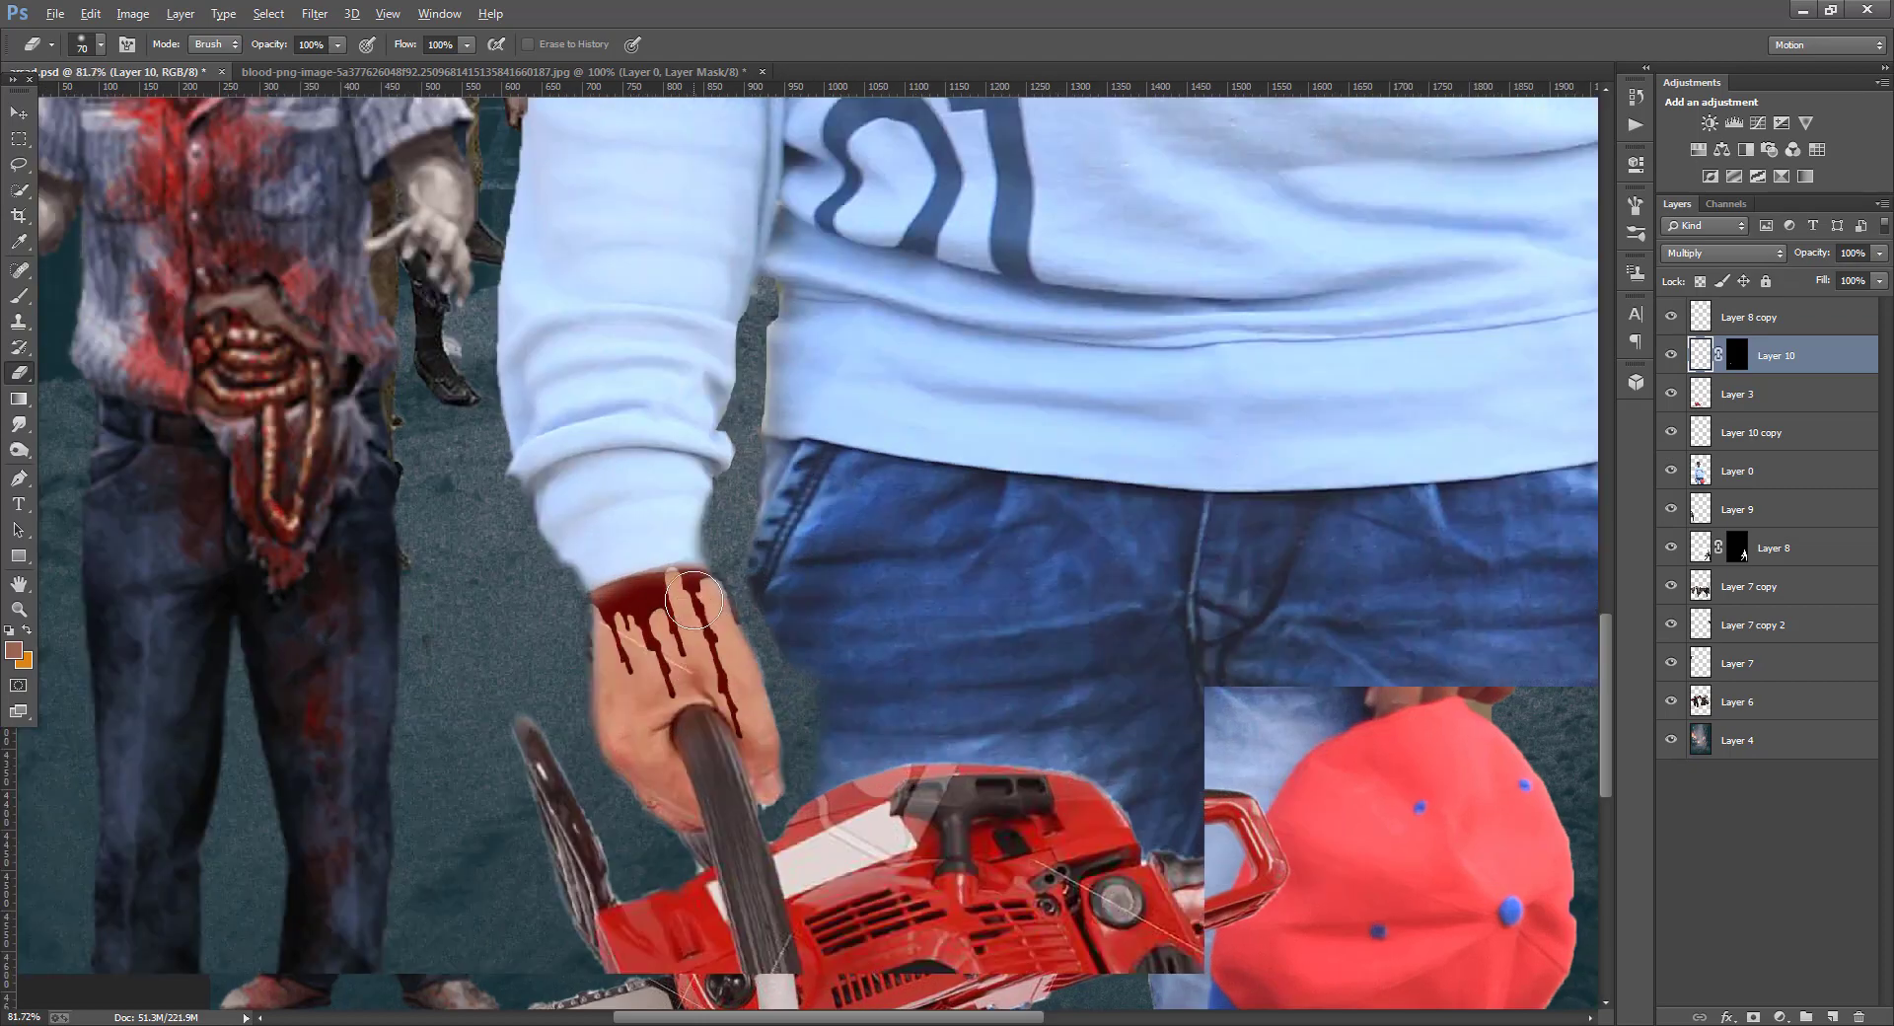
key(bracketleft)
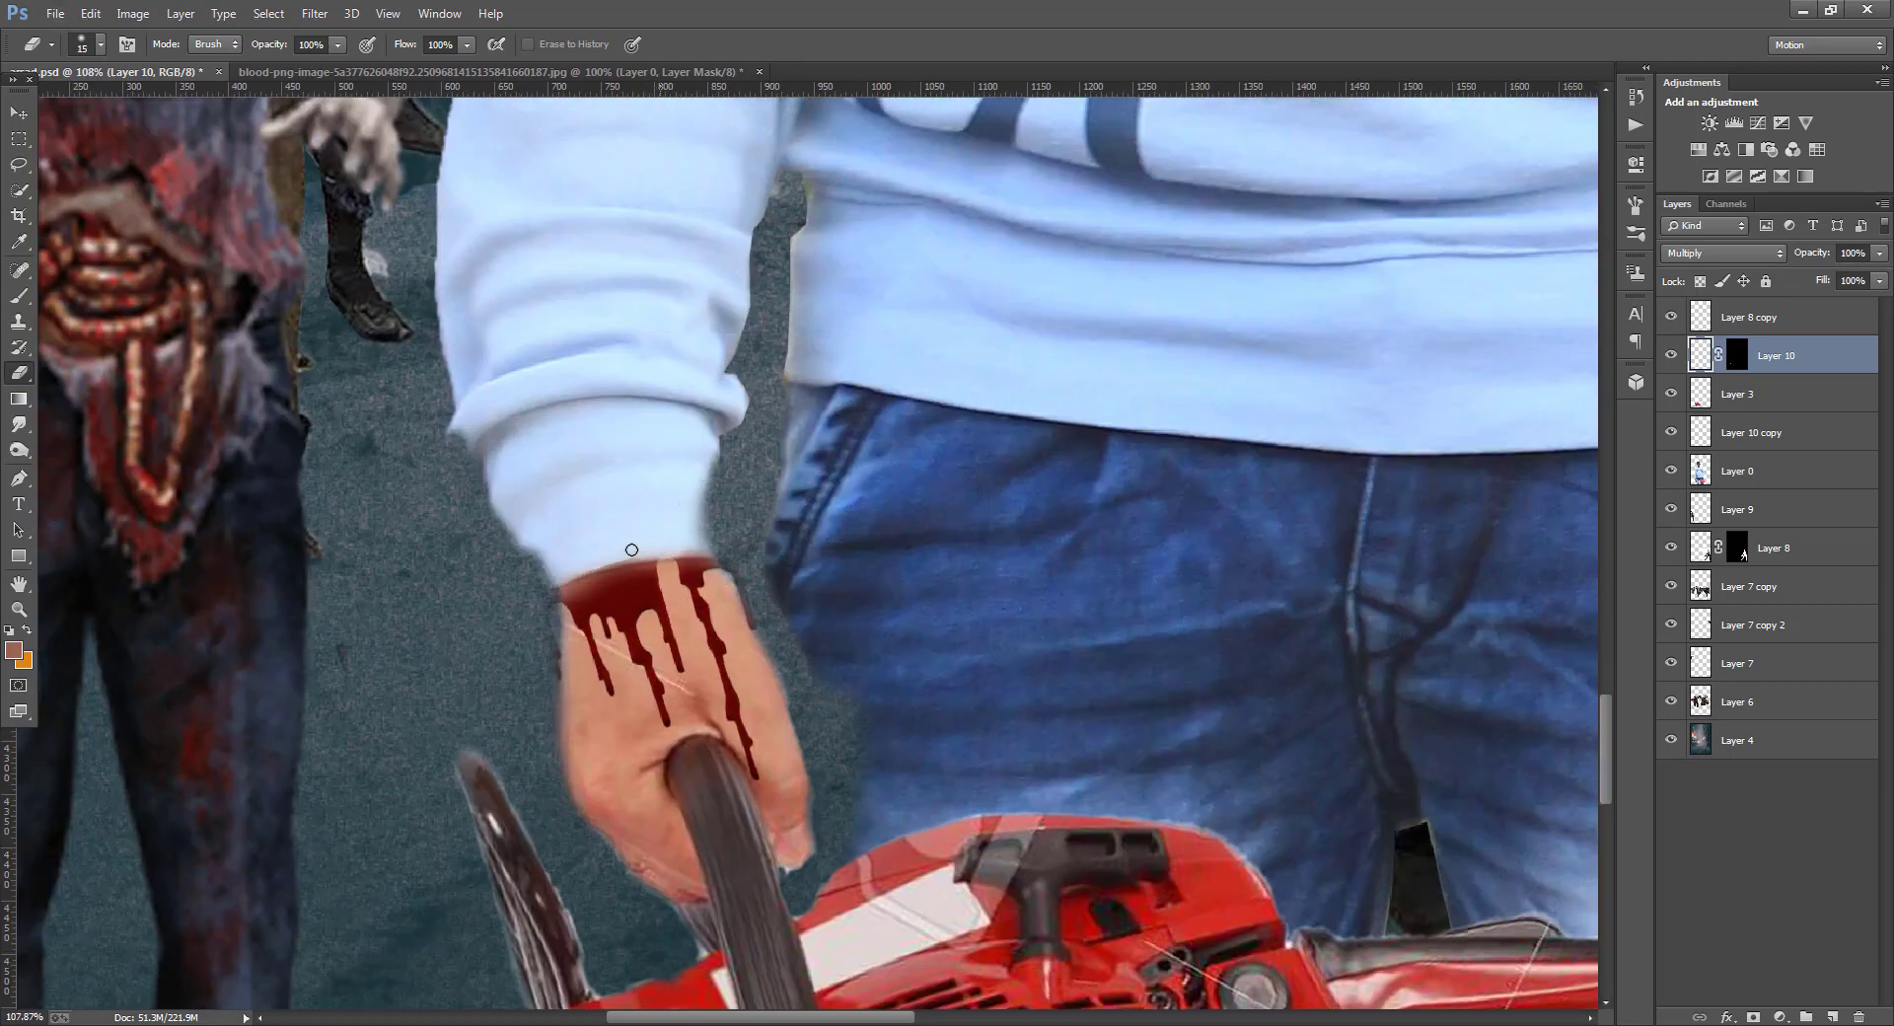
scroll(763, 553, down, 6)
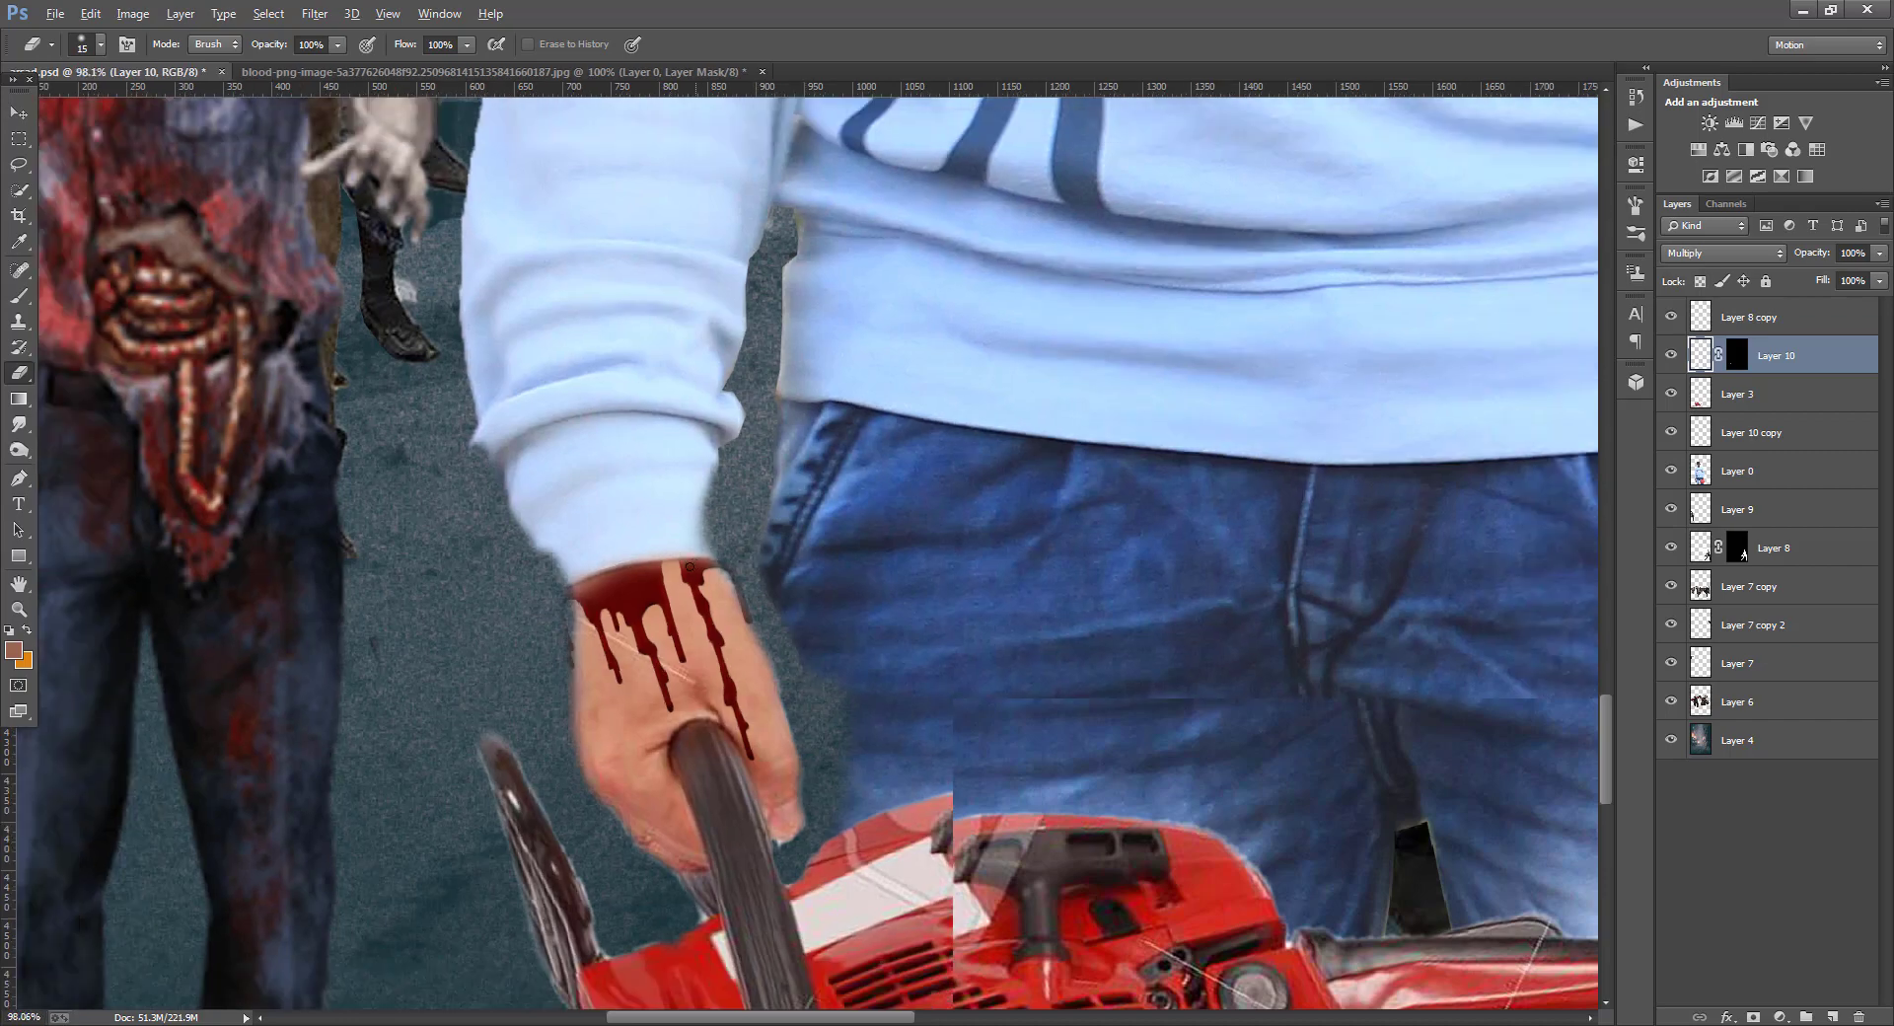
scroll(708, 687, down, 1)
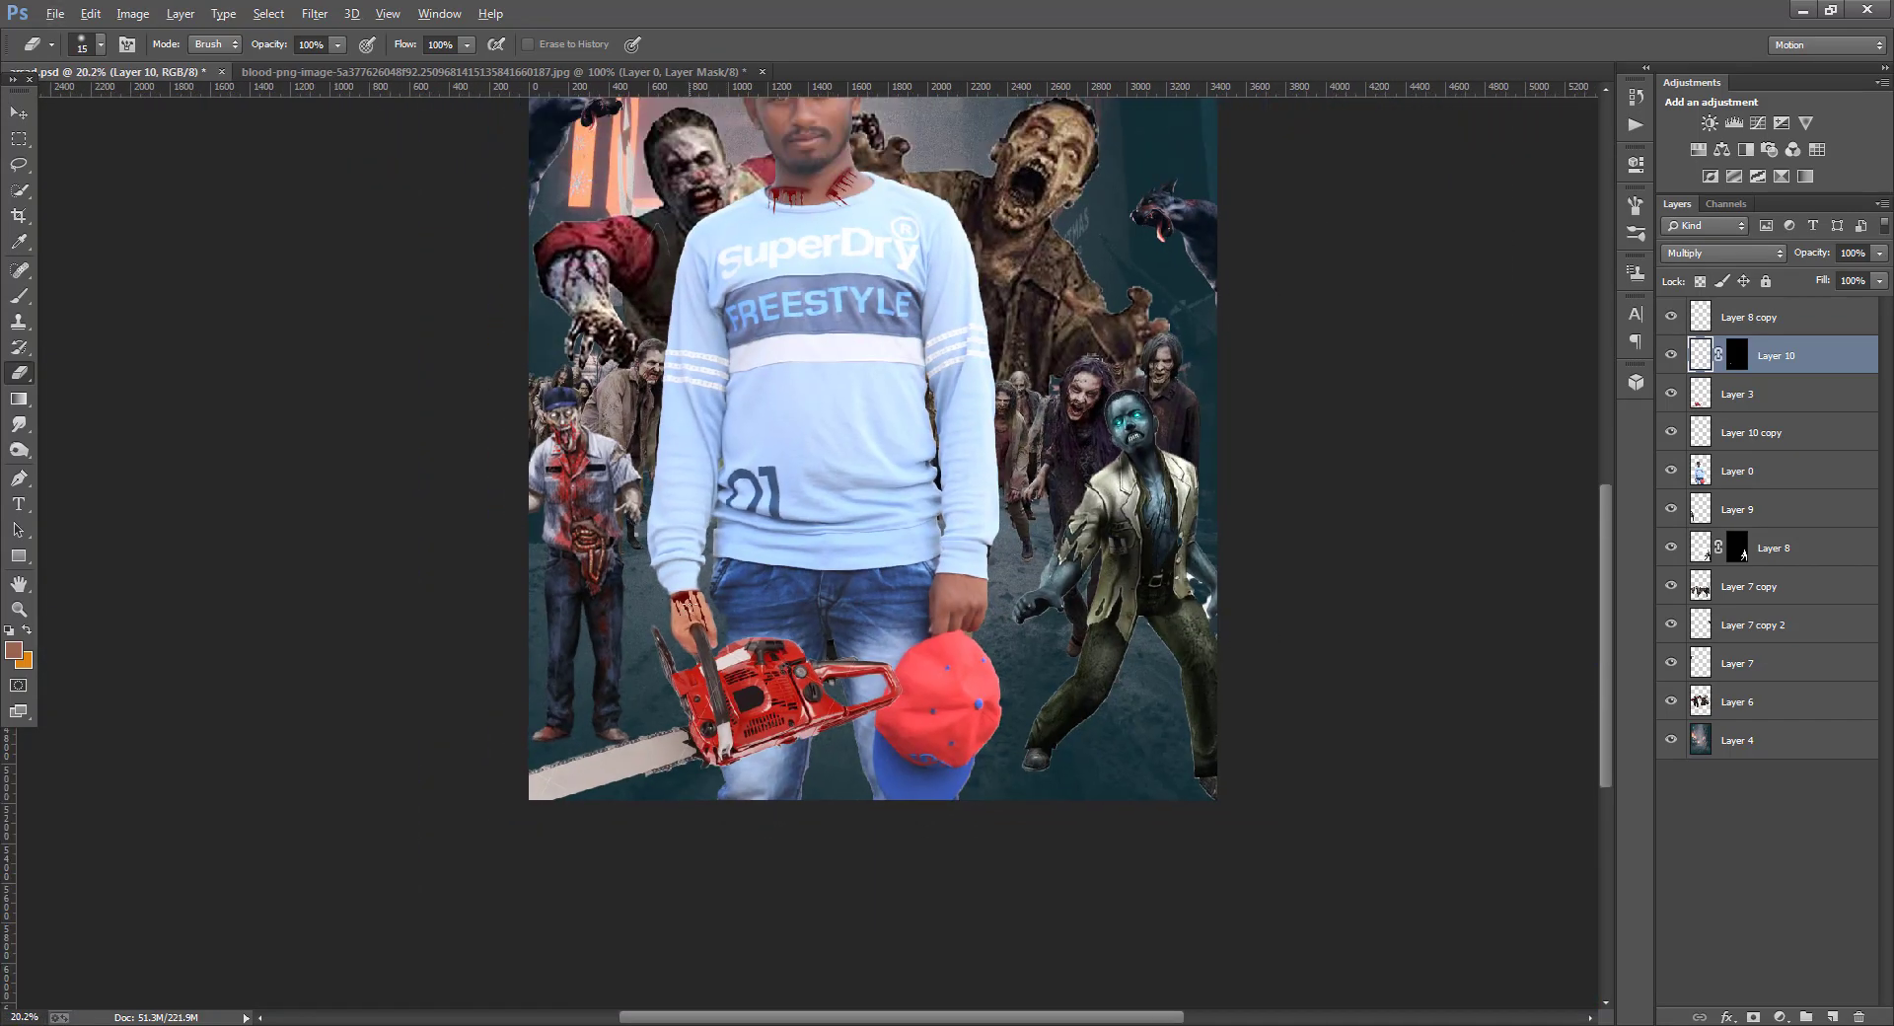
- Apply the layer mask of Layer 10 permanently to the layer
click(691, 614)
click(902, 387)
right_click(1736, 356)
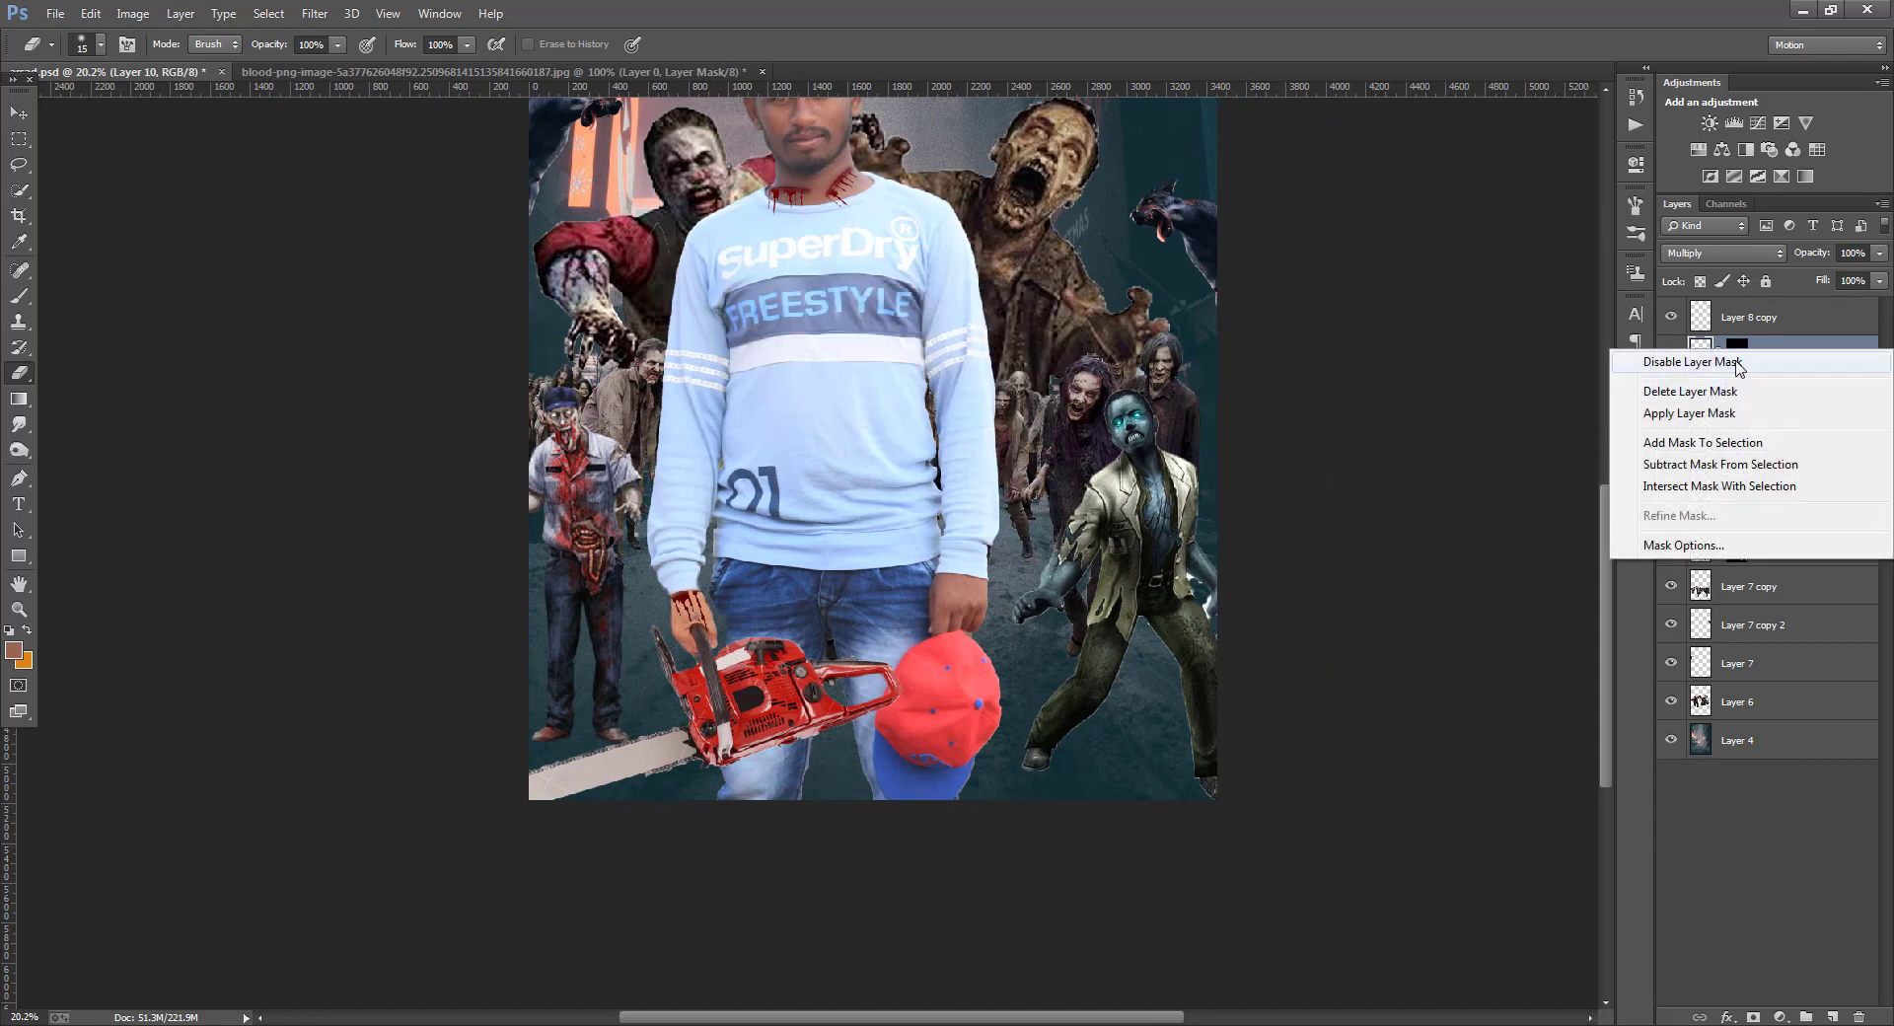
click(1716, 413)
- Bring another copy of the blood drips onto the hand holding the cap and rotate it about 4° to match the wrist
click(493, 71)
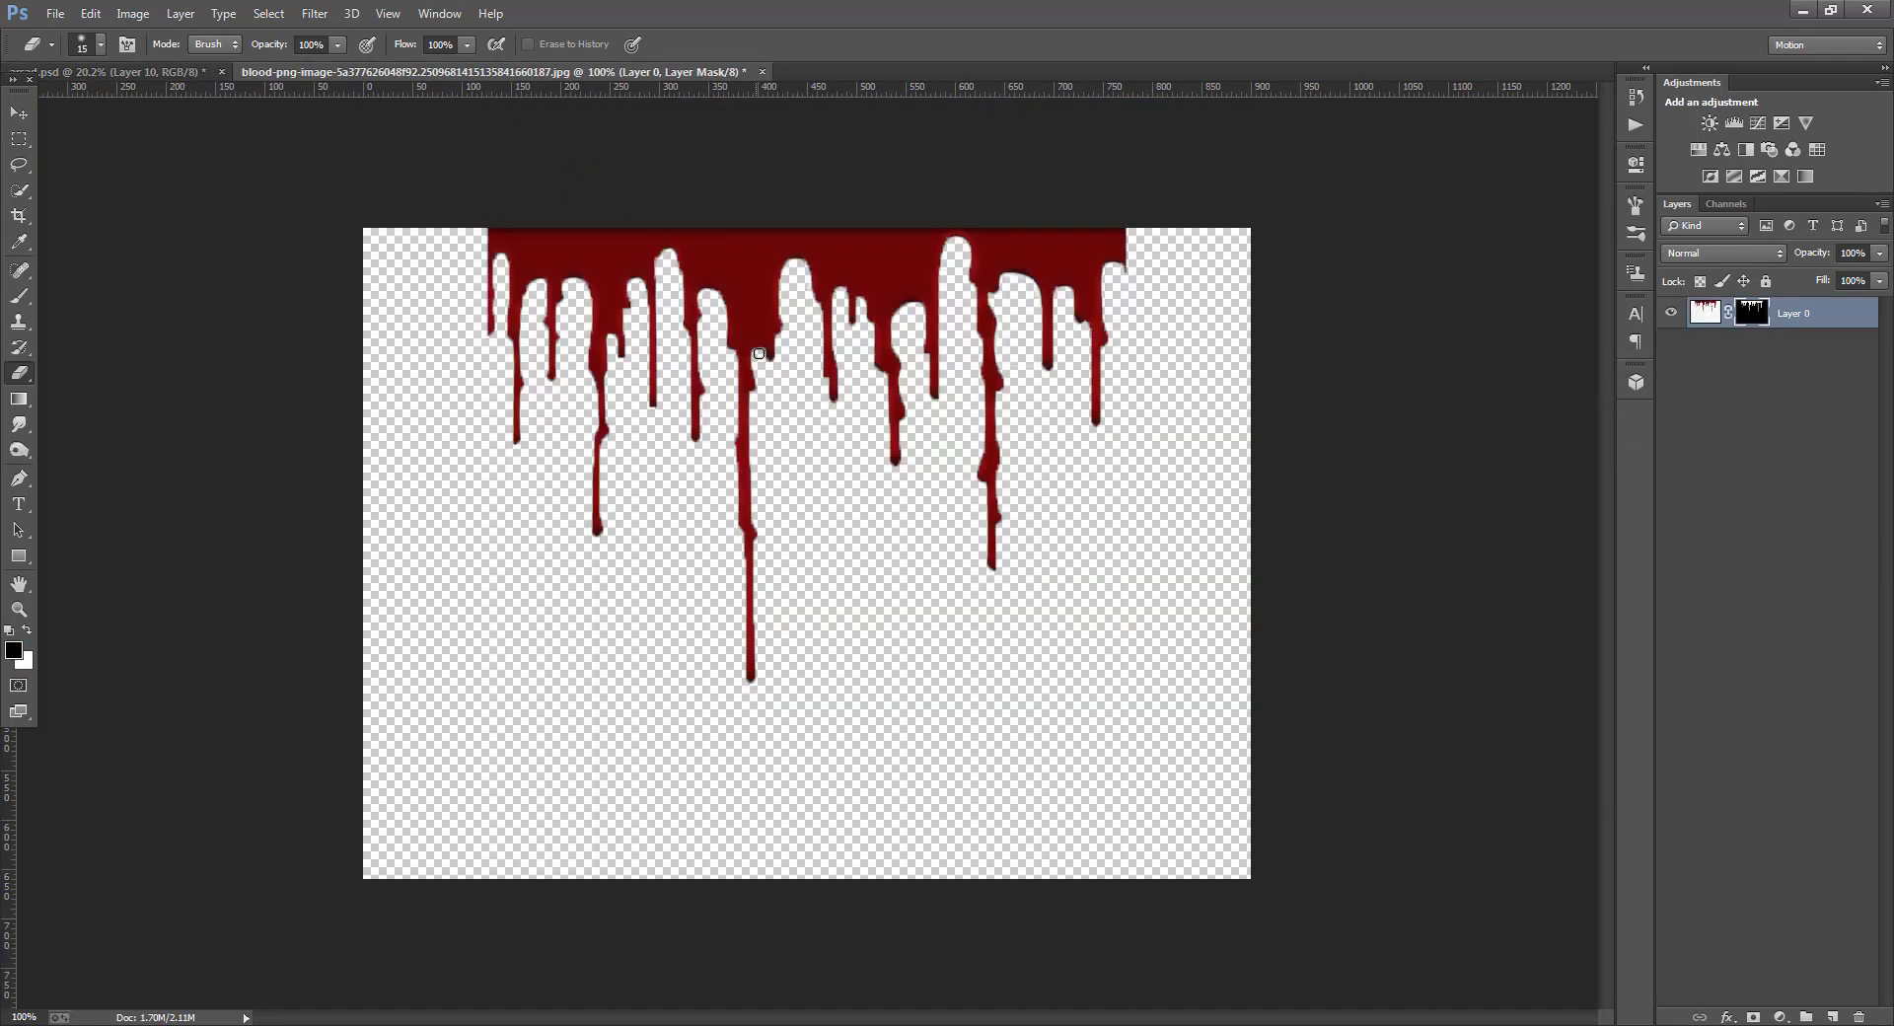
key(v)
mouse_move(808, 311)
mouse_down()
mouse_move(690, 263)
mouse_move(424, 69)
mouse_move(172, 72)
mouse_move(965, 590)
mouse_up()
scroll(965, 582, up, 5)
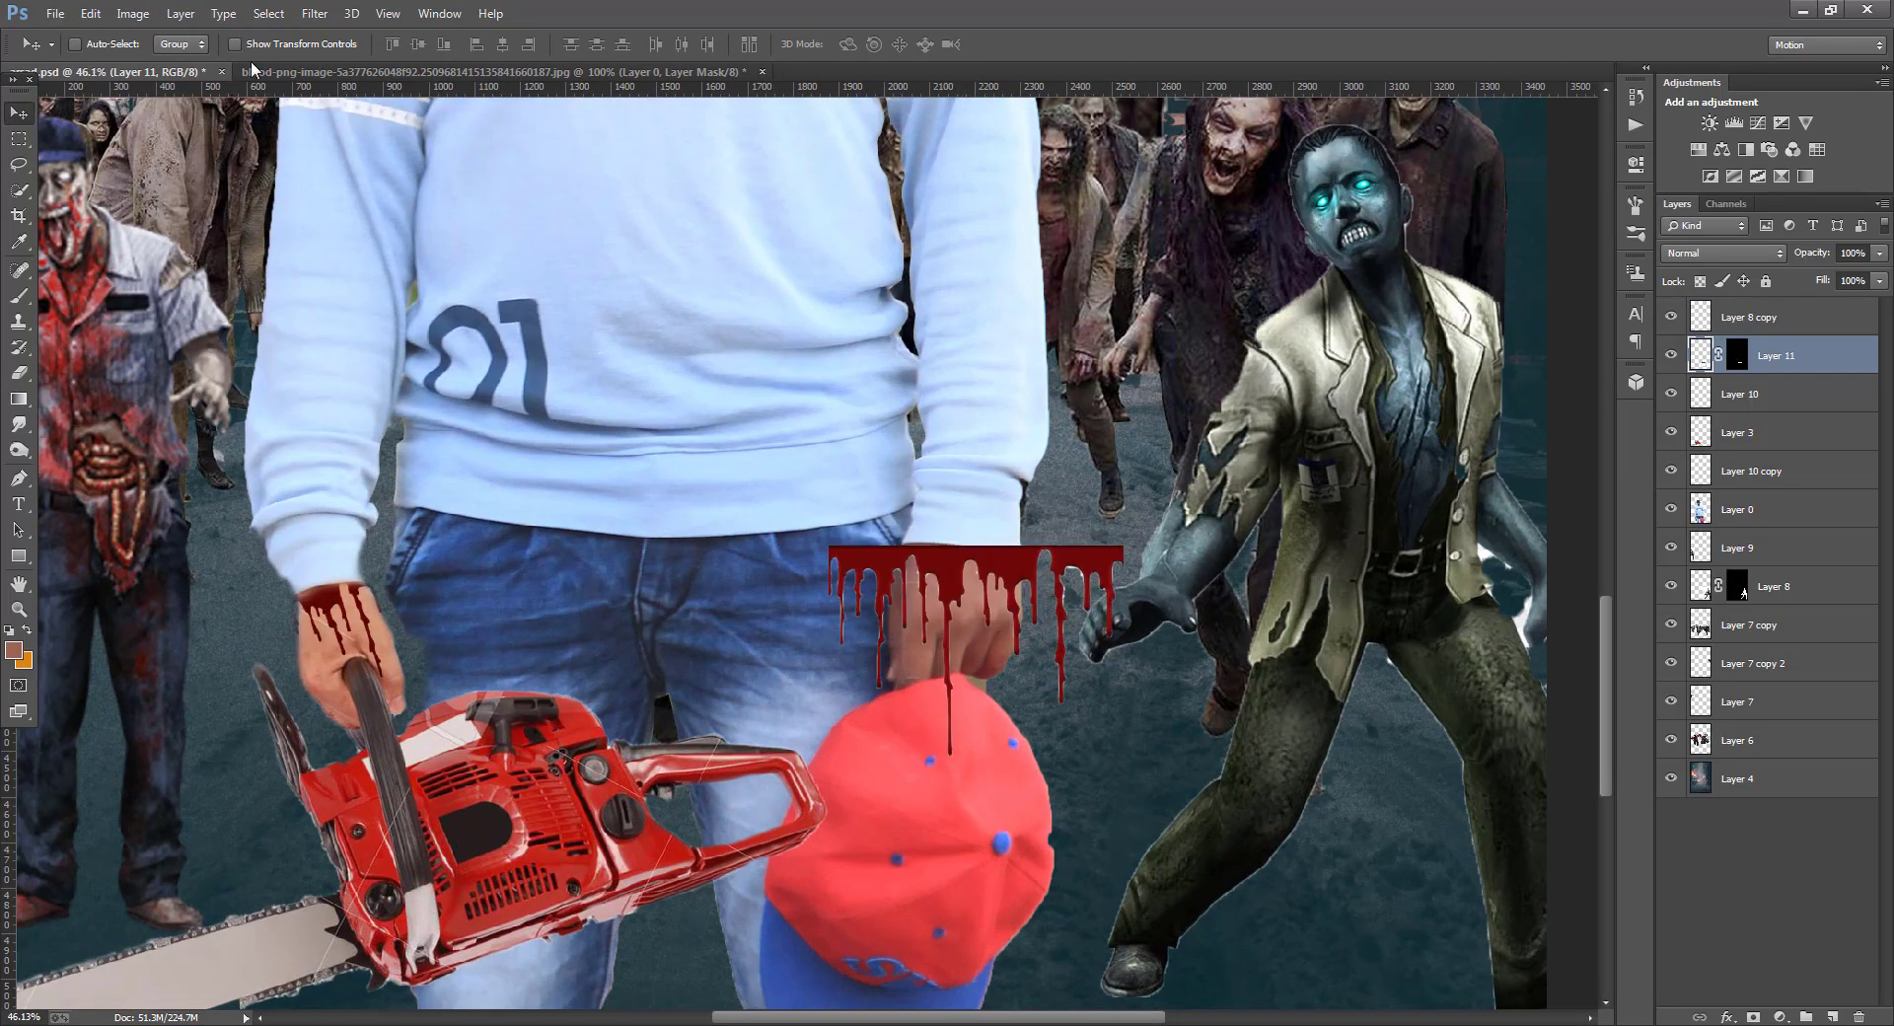
drag(968, 531, 981, 530)
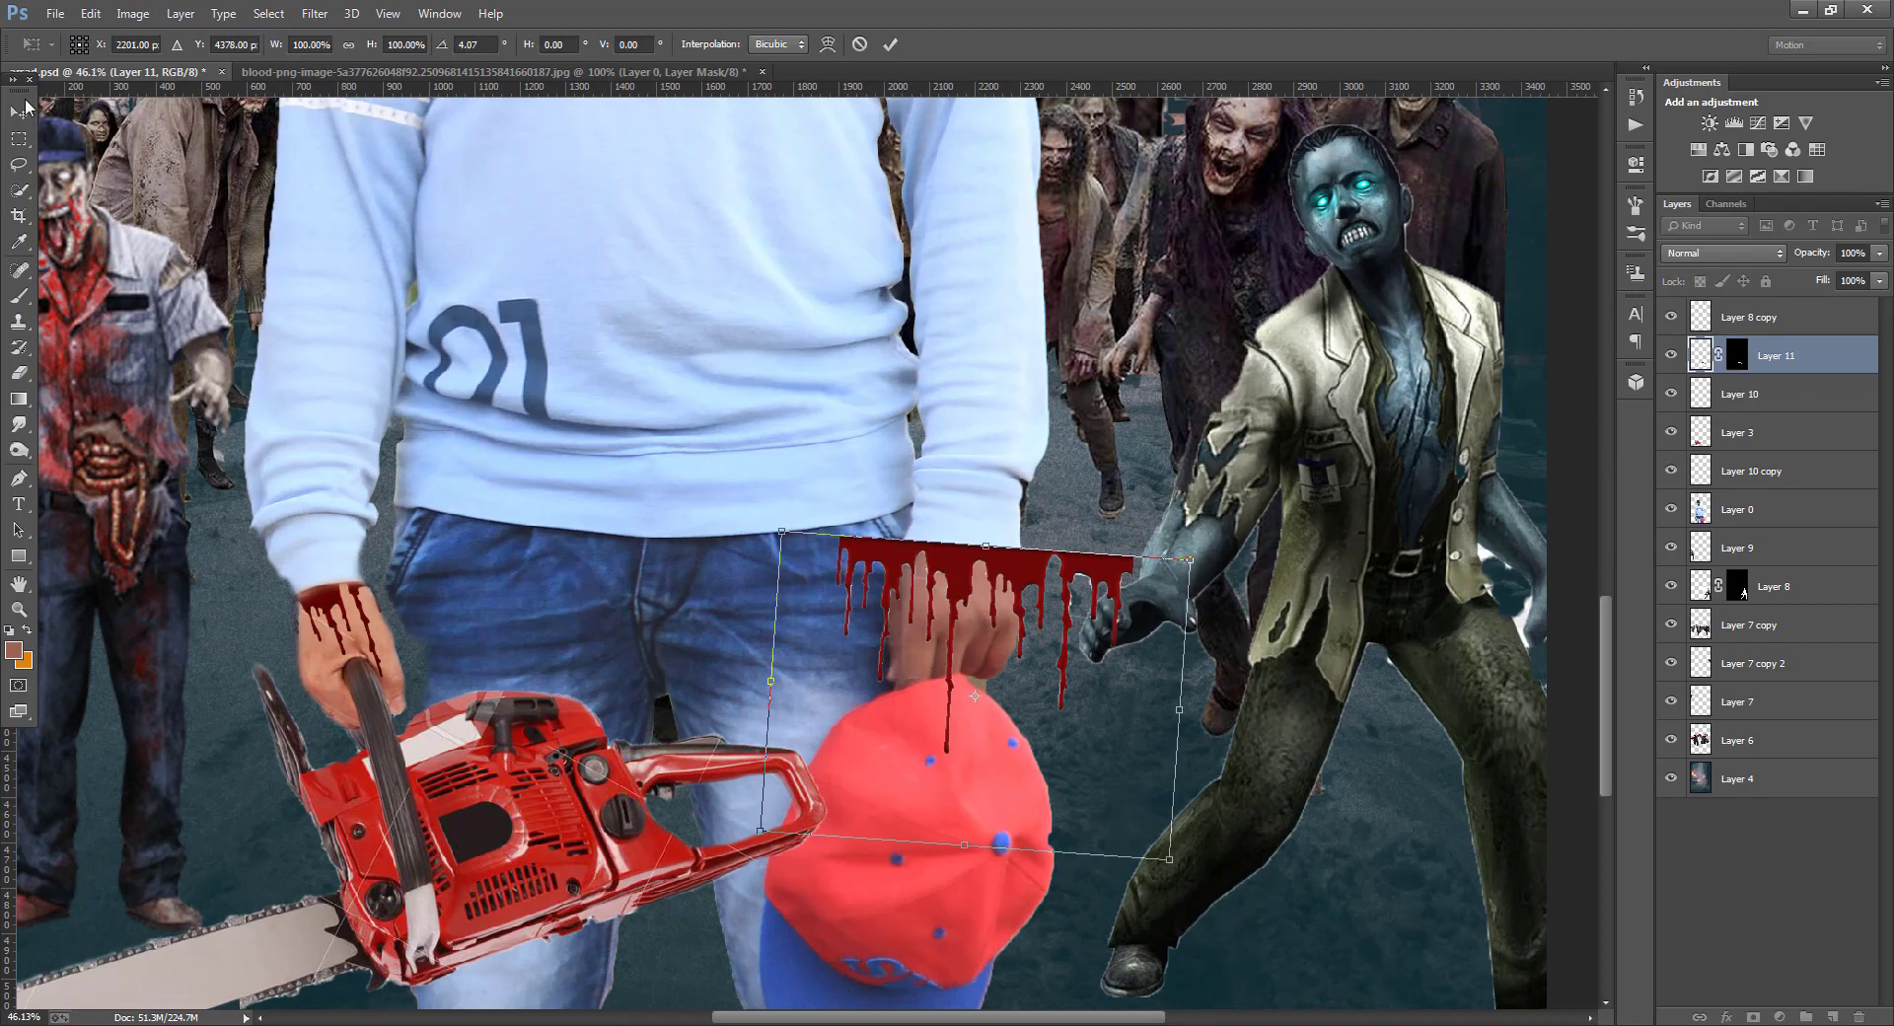
click(22, 116)
click(846, 378)
- Lower Layer 11 to 44% opacity and erase the blood drips that fall outside the cap hand
click(19, 372)
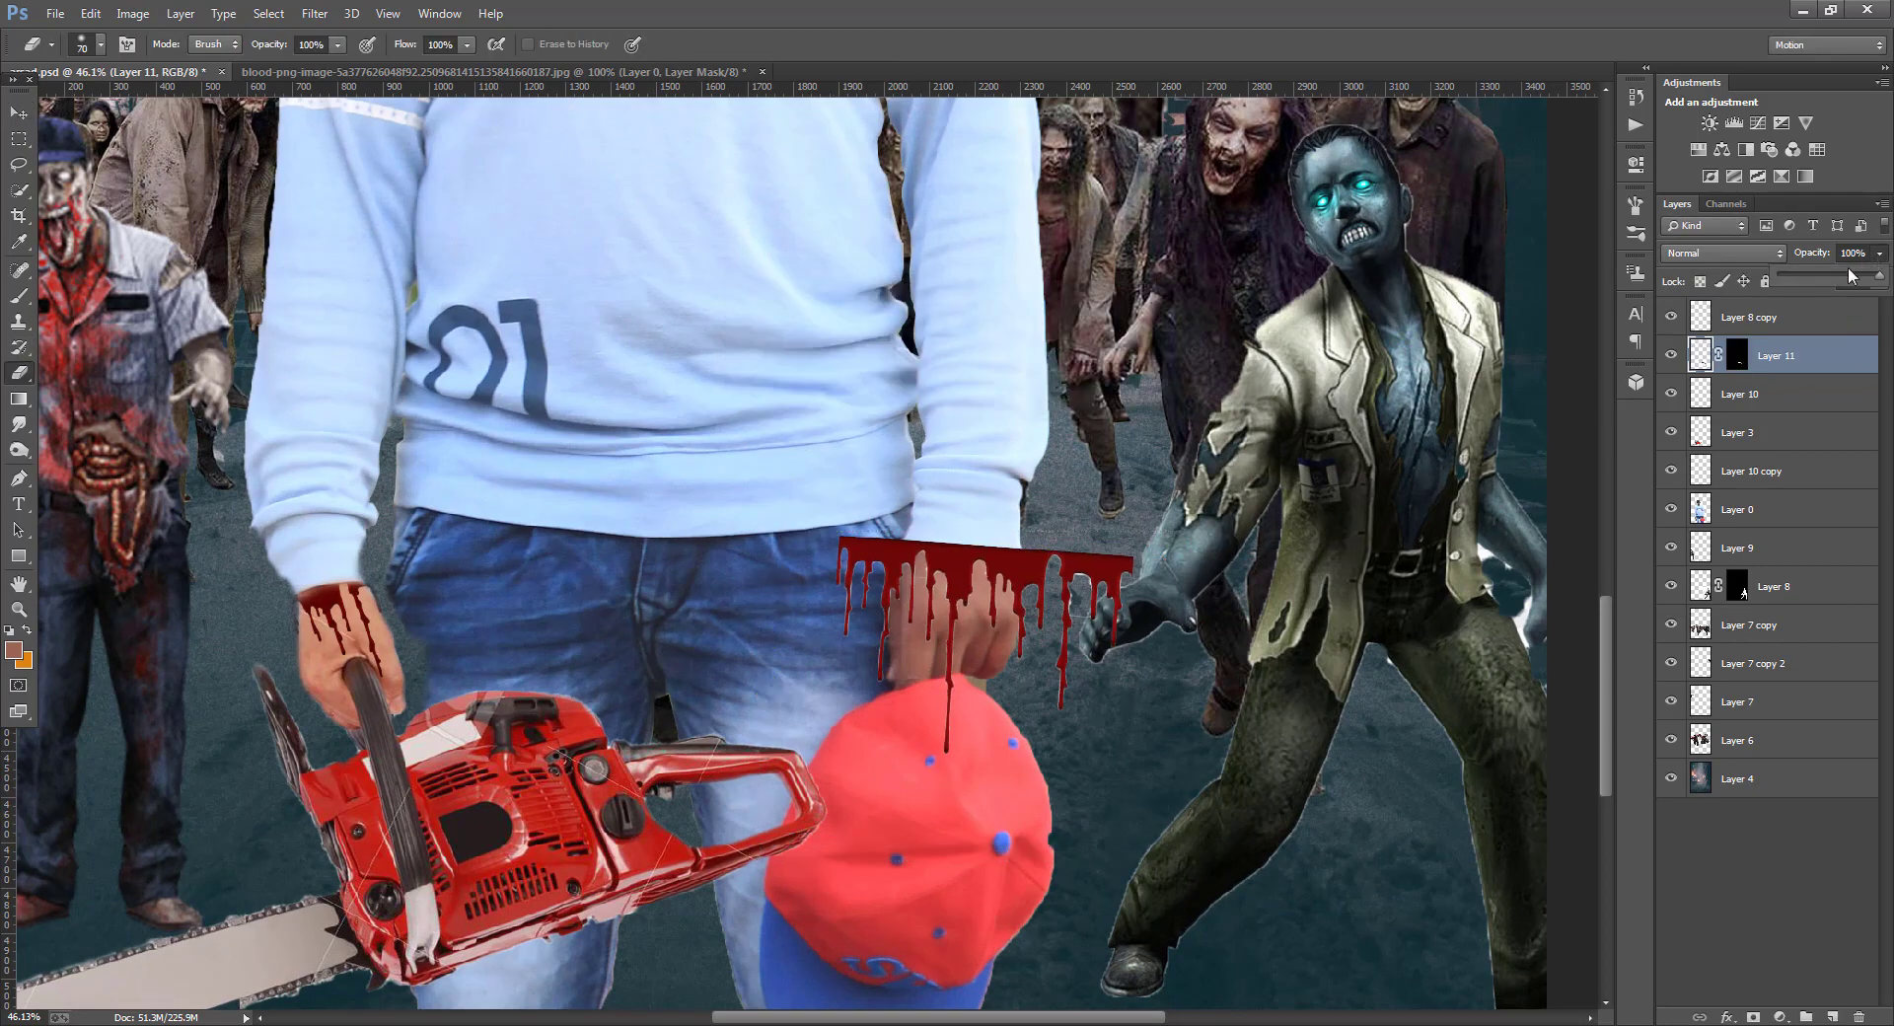
drag(1849, 269, 1823, 276)
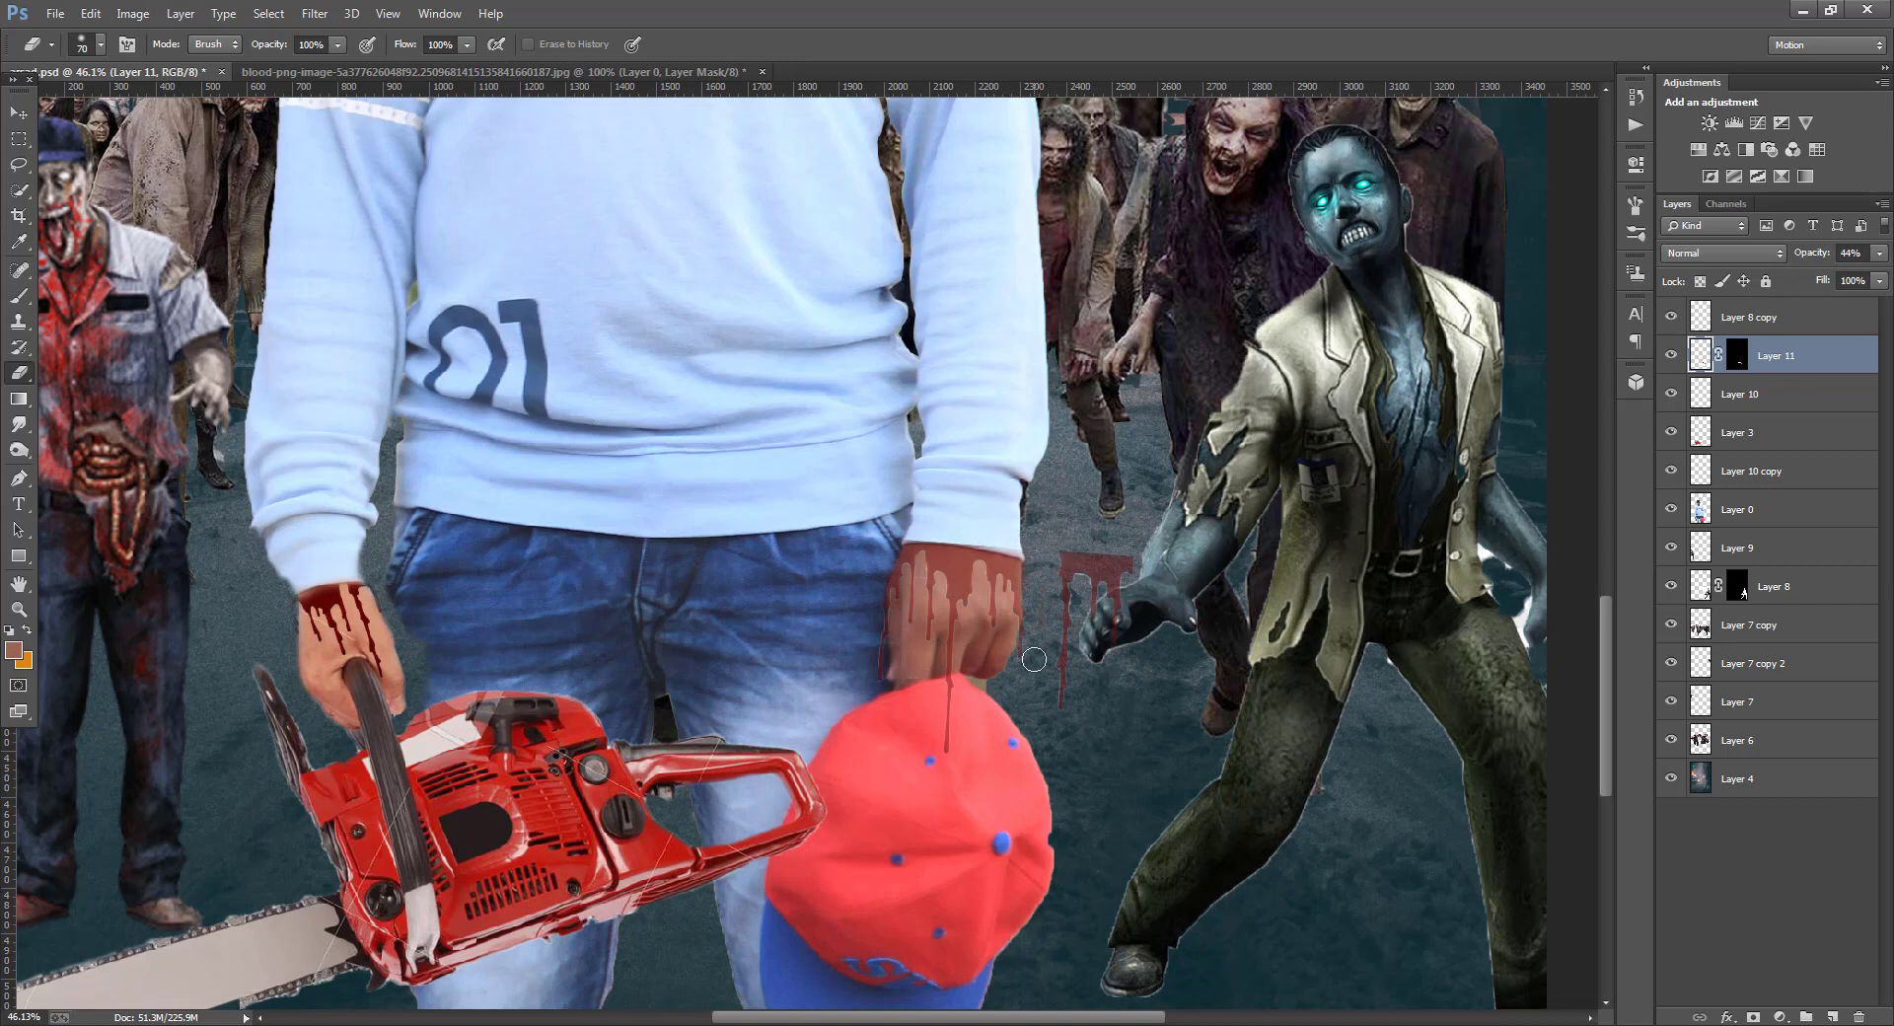
mouse_move(1034, 659)
mouse_down()
mouse_move(1073, 654)
mouse_move(1117, 593)
mouse_up()
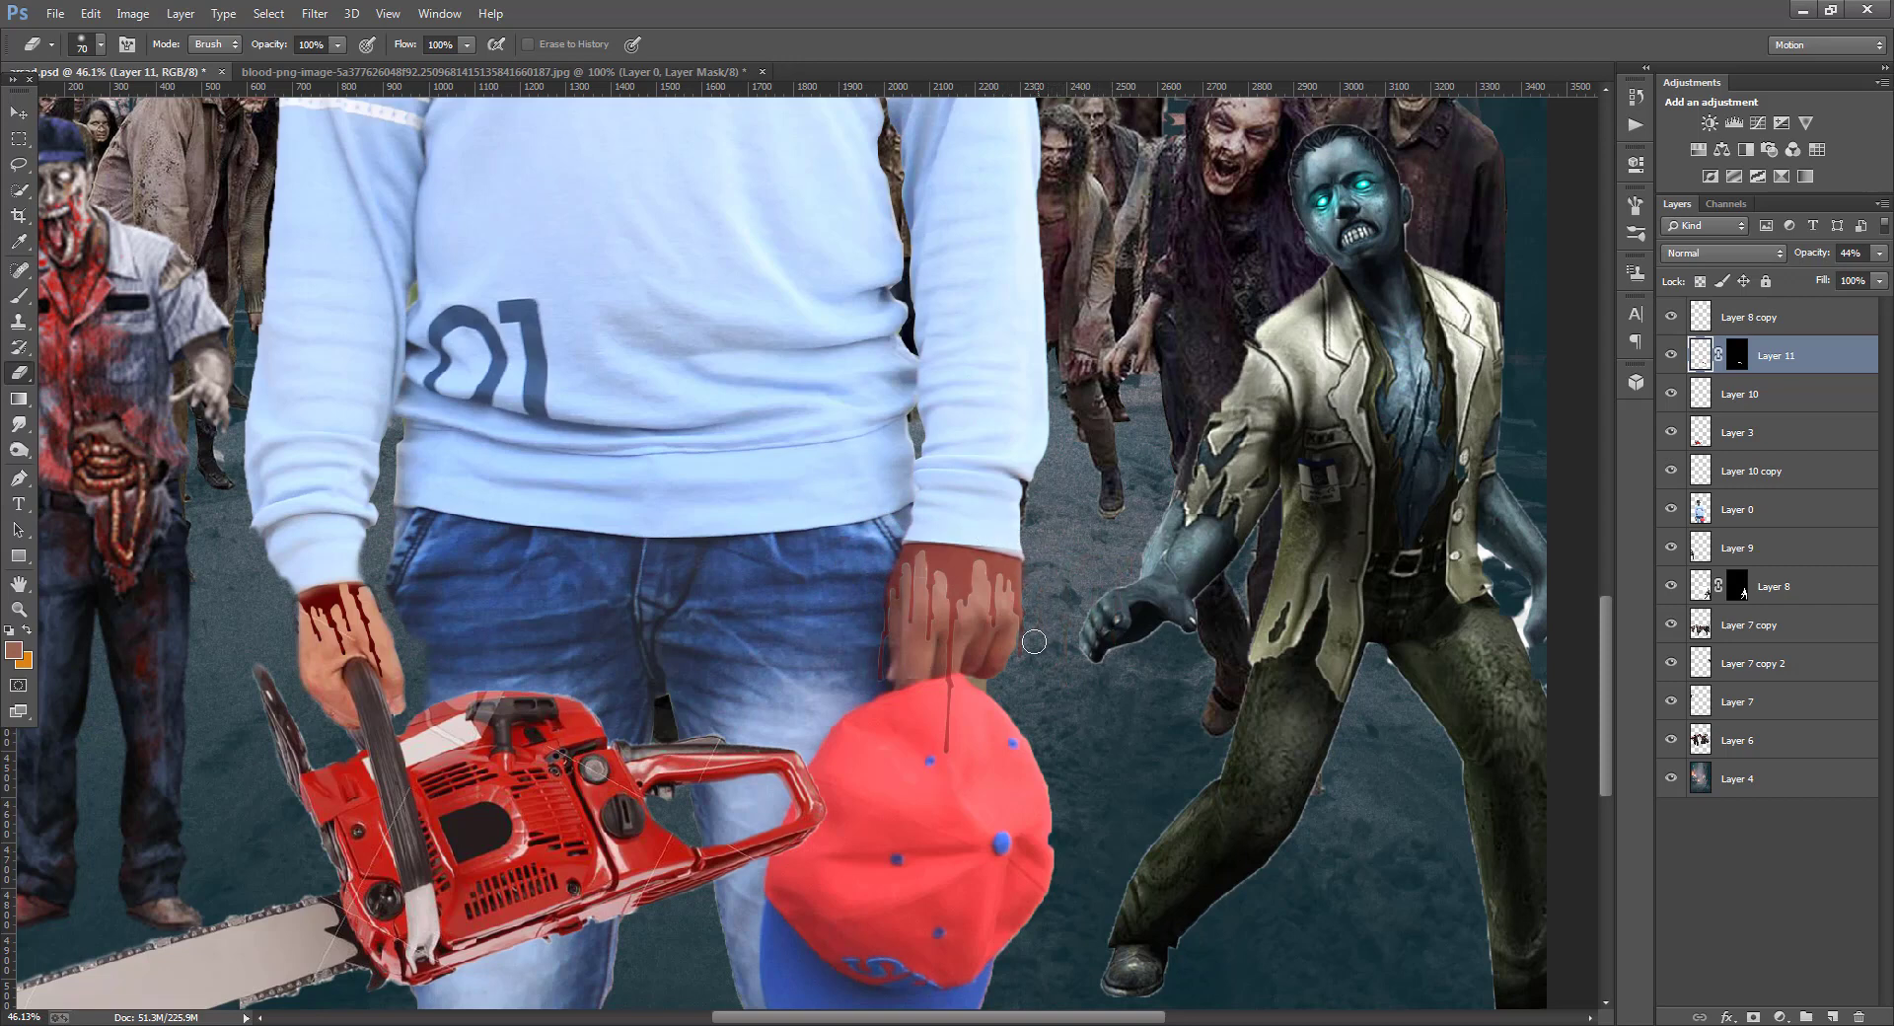
scroll(1112, 674, down, 4)
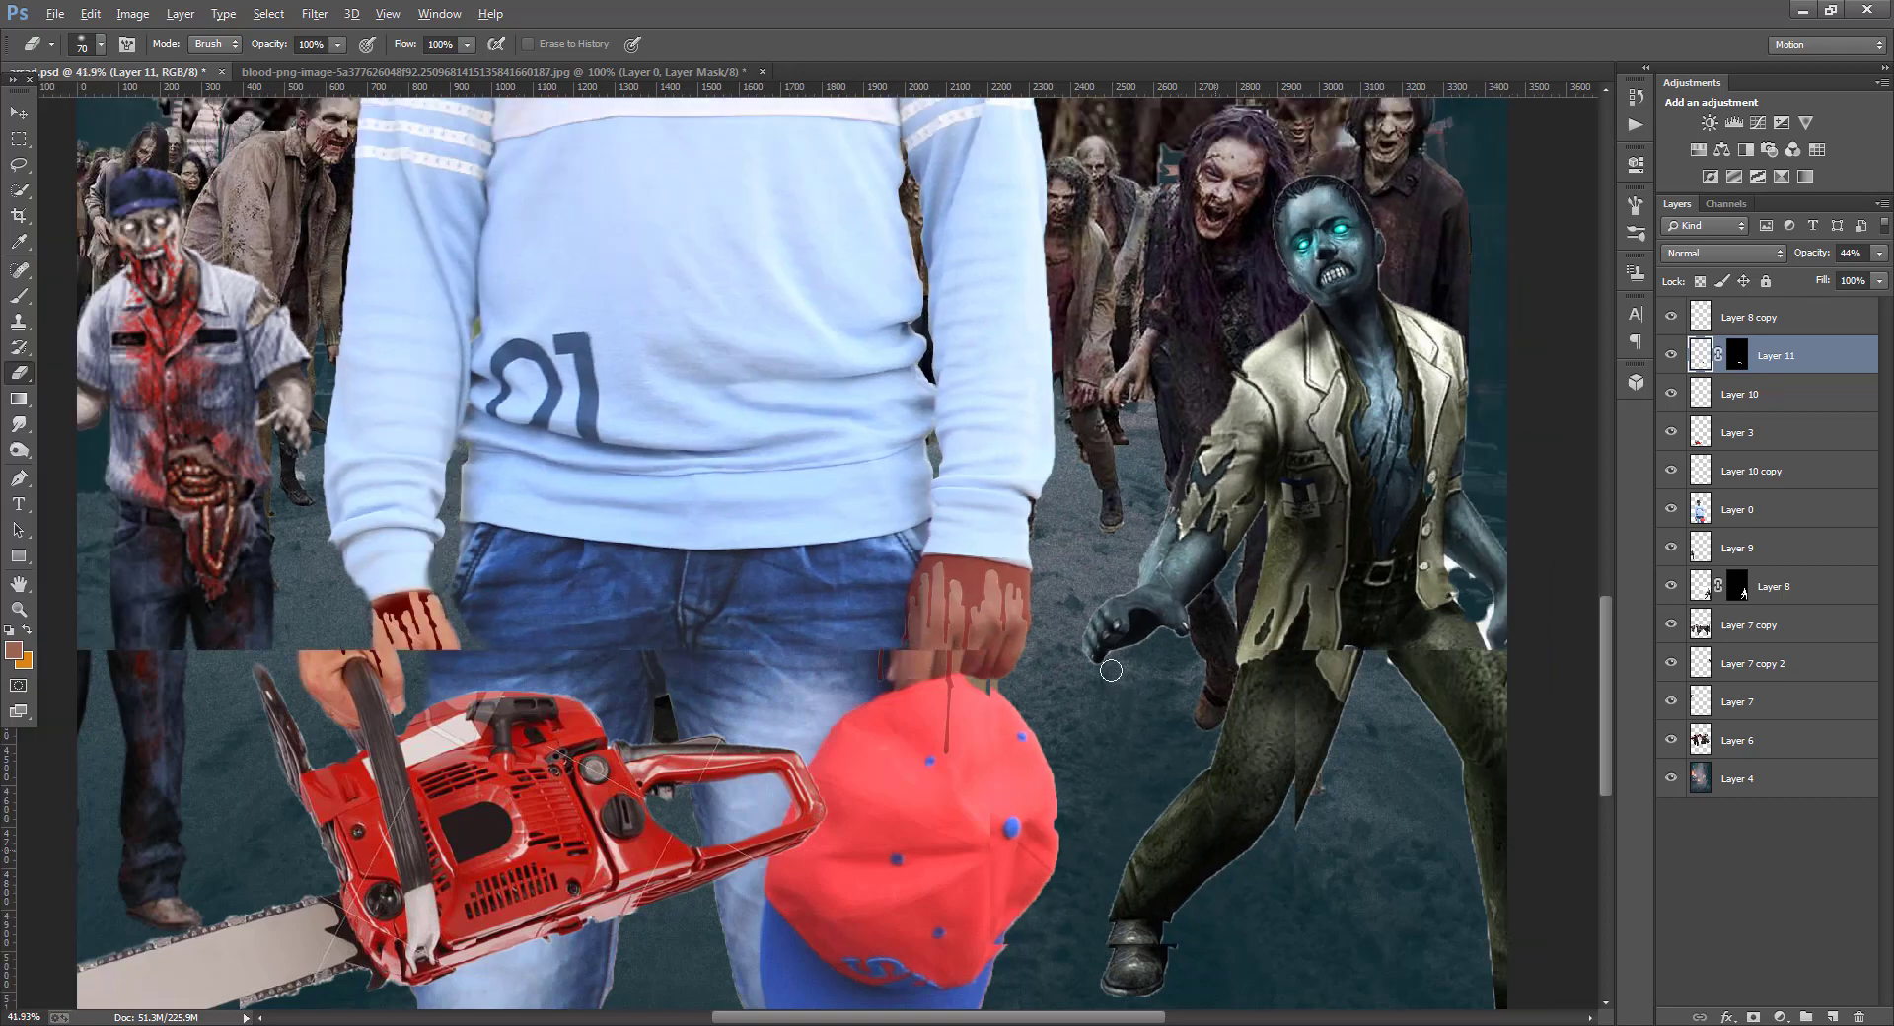
- Restore Layer 11 to 100% opacity and set its blend mode to Multiply
click(1879, 253)
drag(1827, 288, 1861, 287)
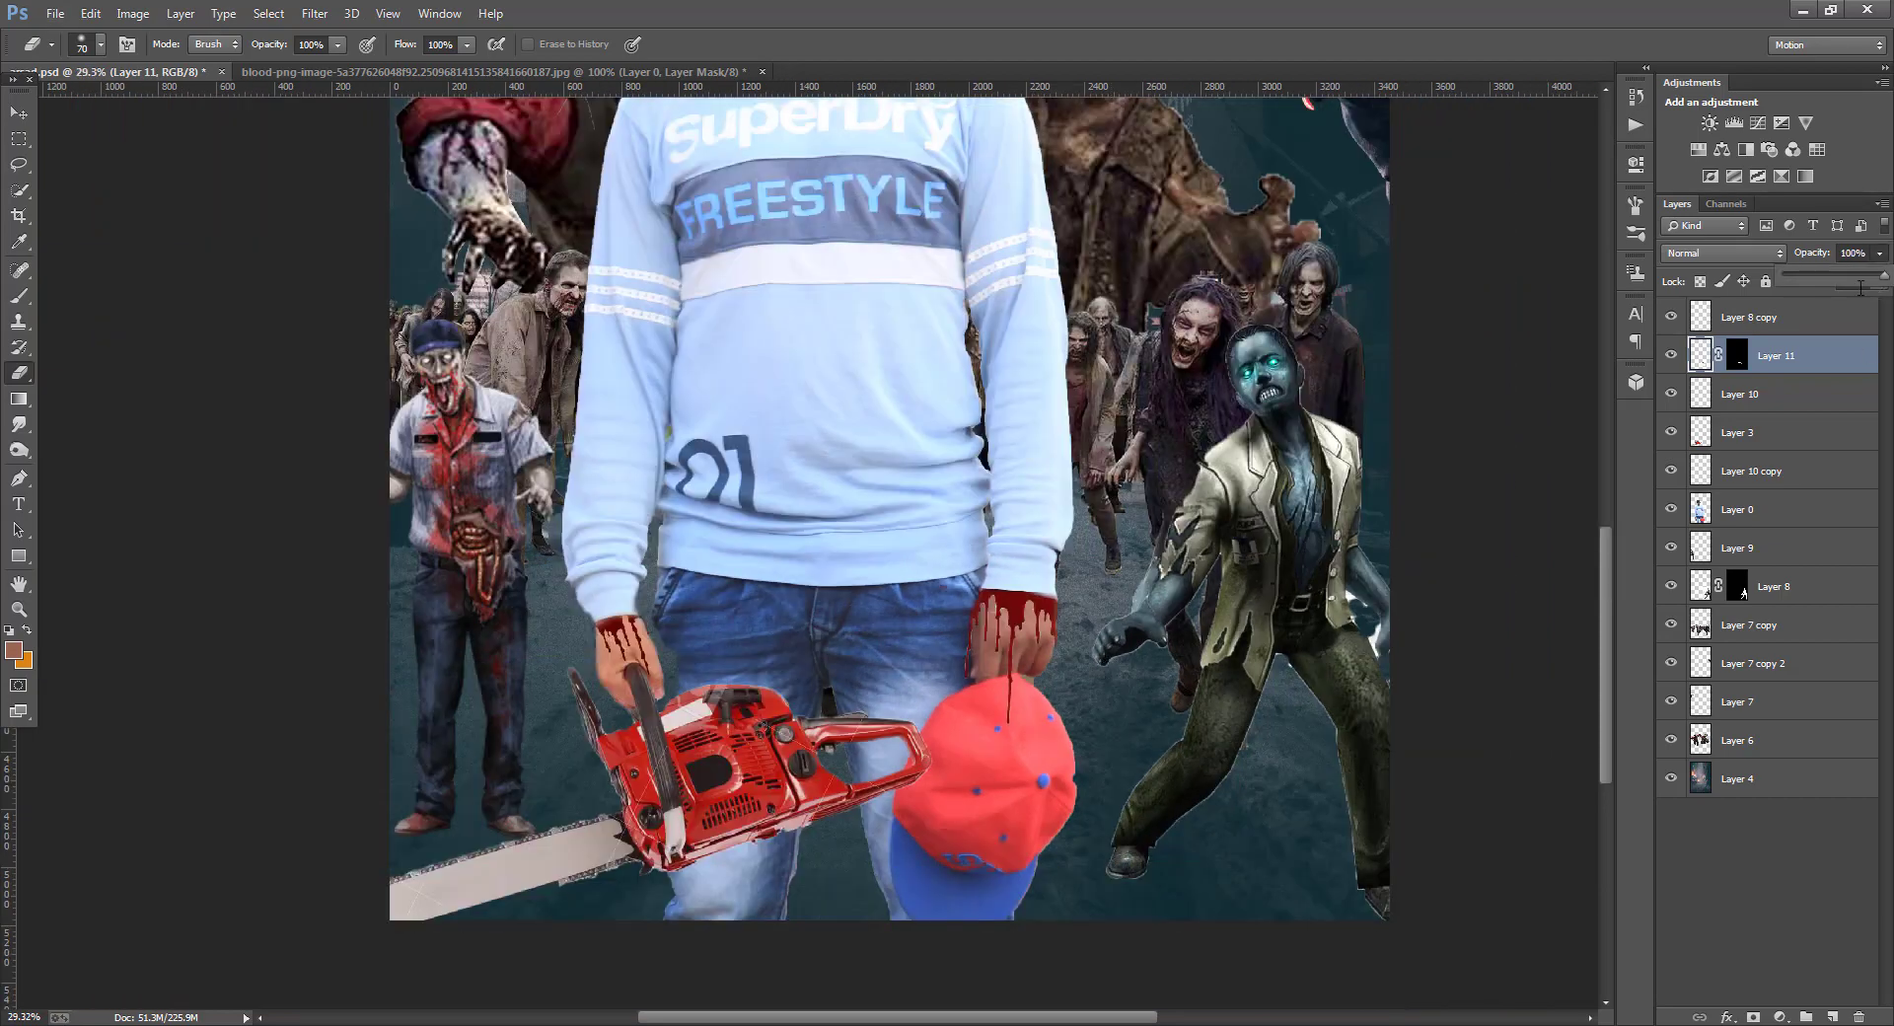
click(1721, 252)
click(1716, 339)
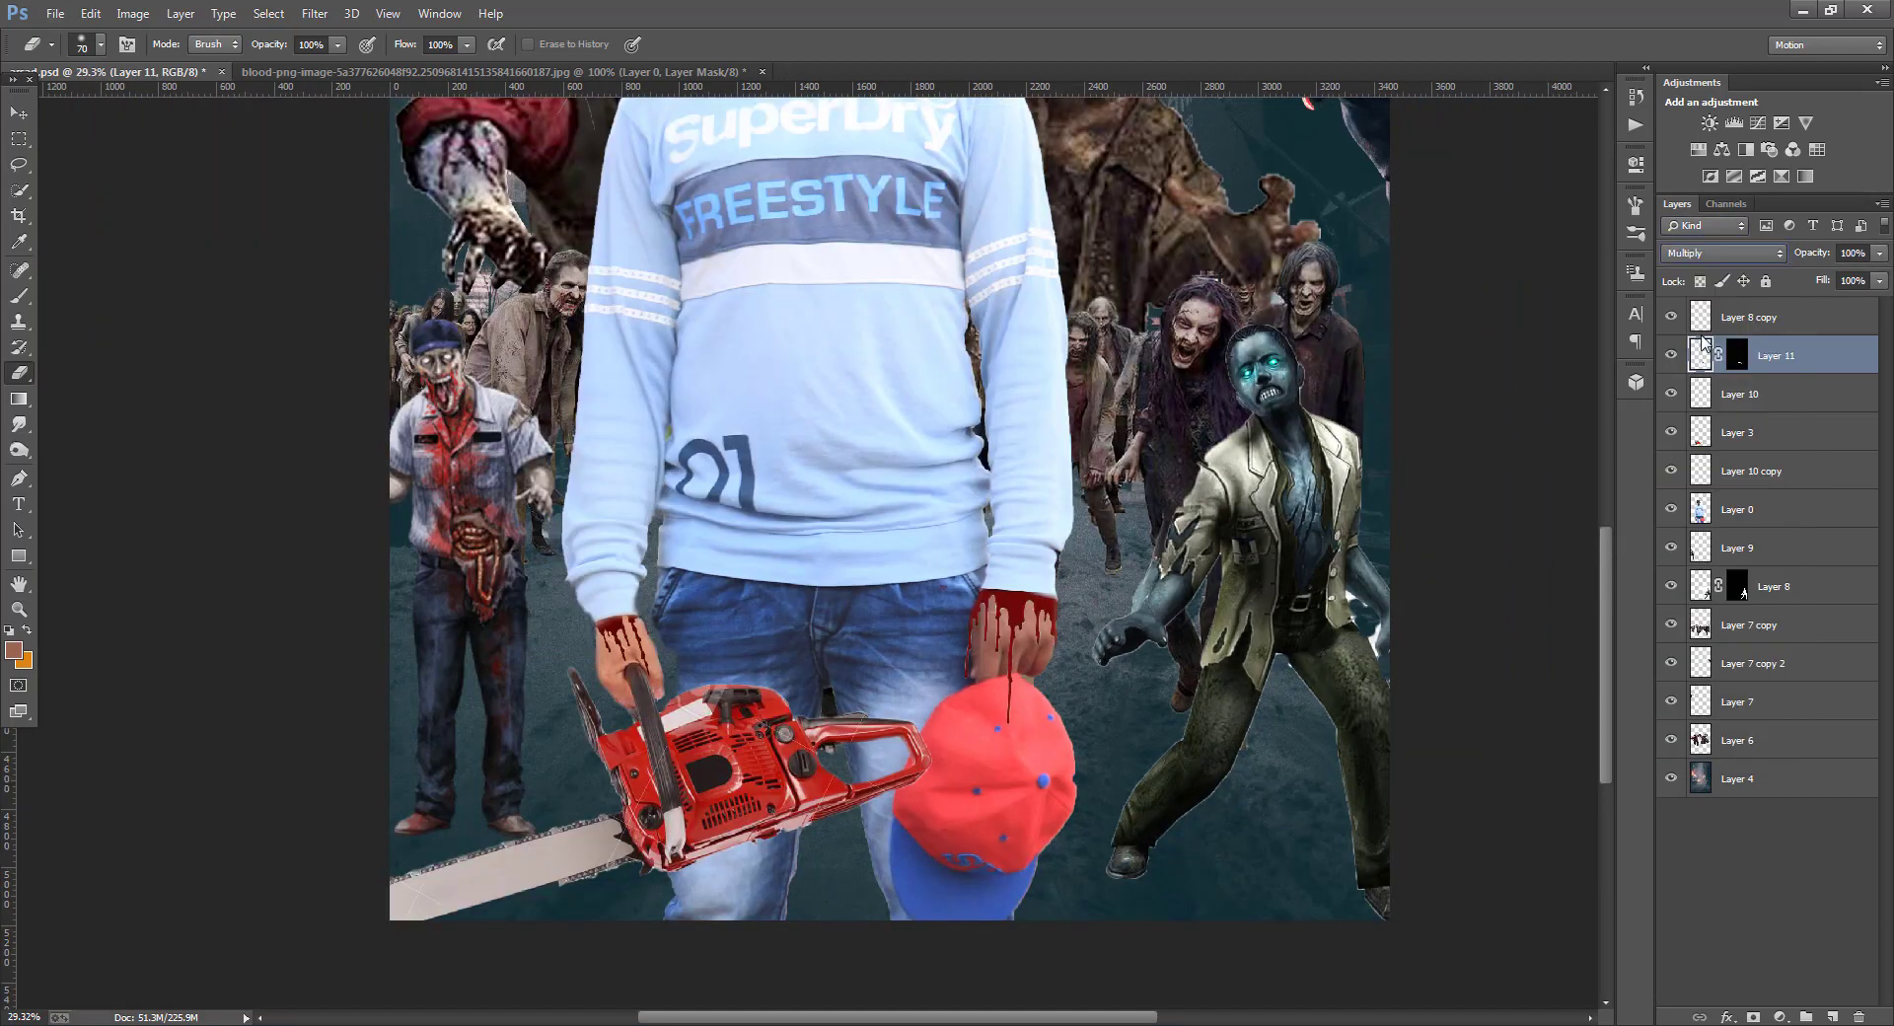
click(24, 115)
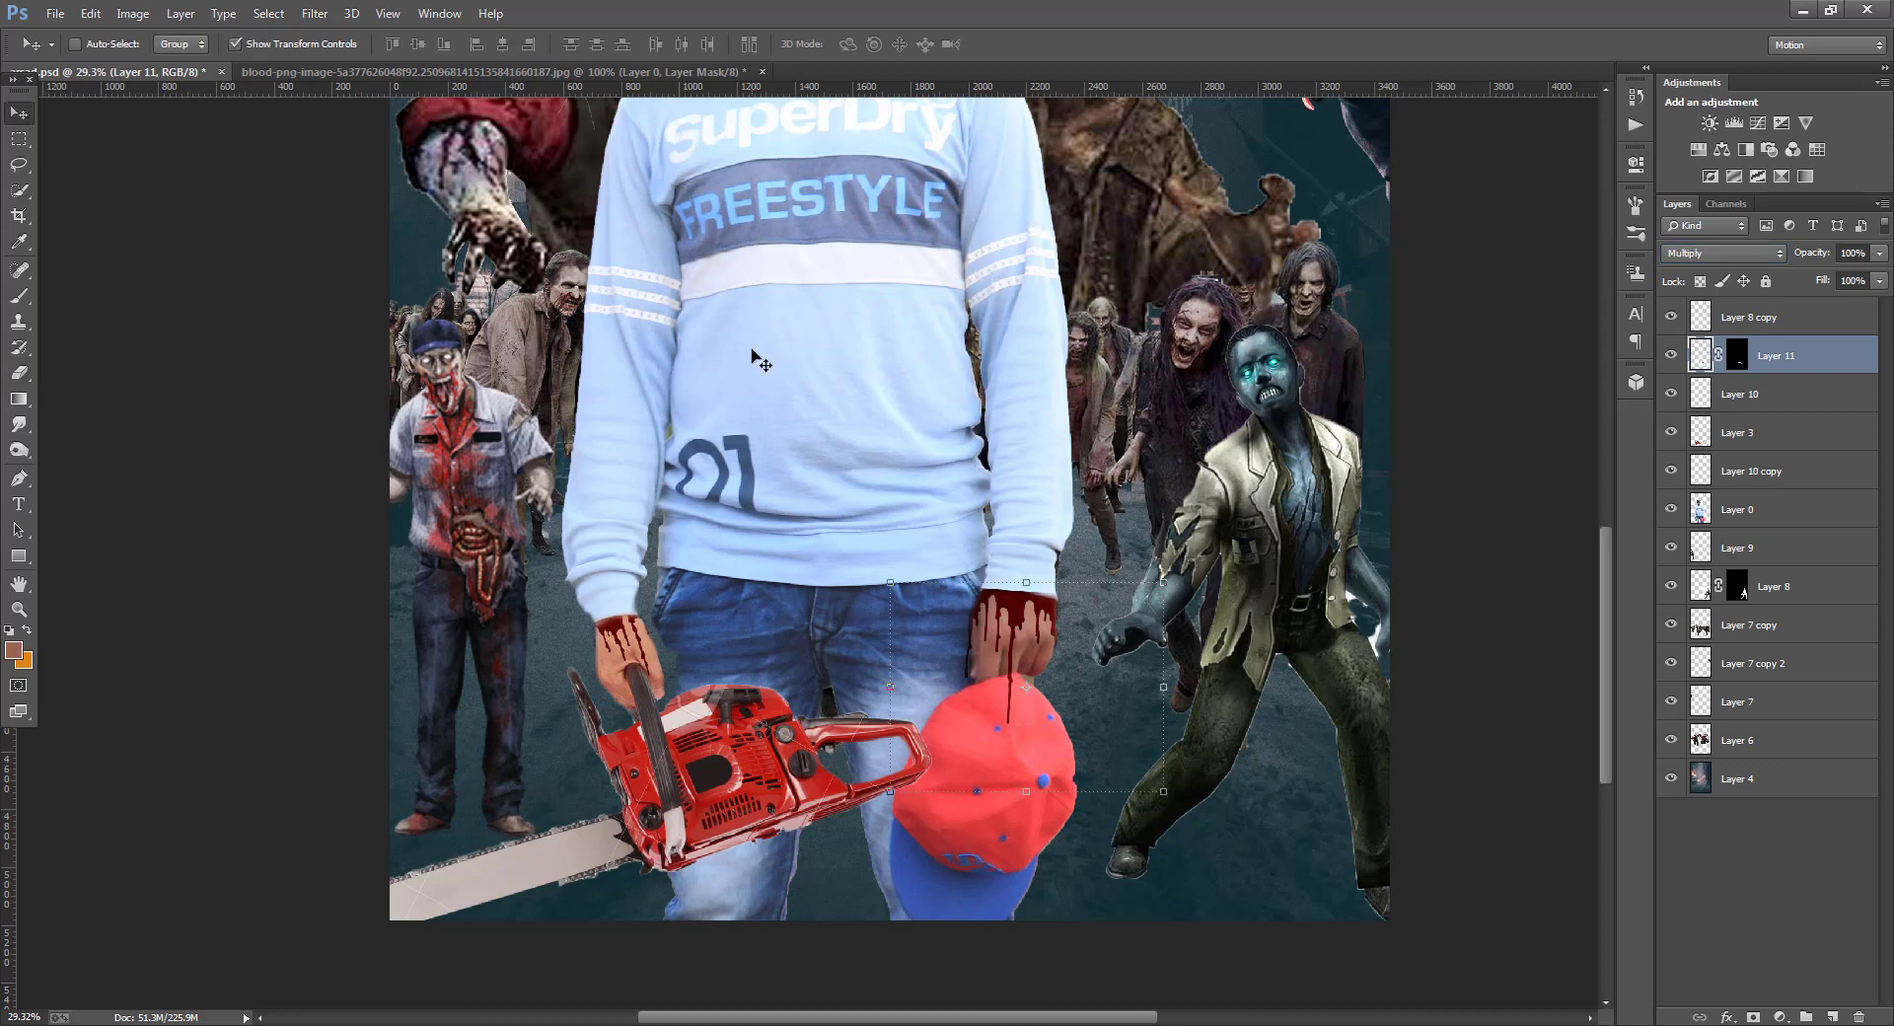
- Open the scratch wound image download (1) from the New folder
scroll(752, 357, up, 3)
click(56, 13)
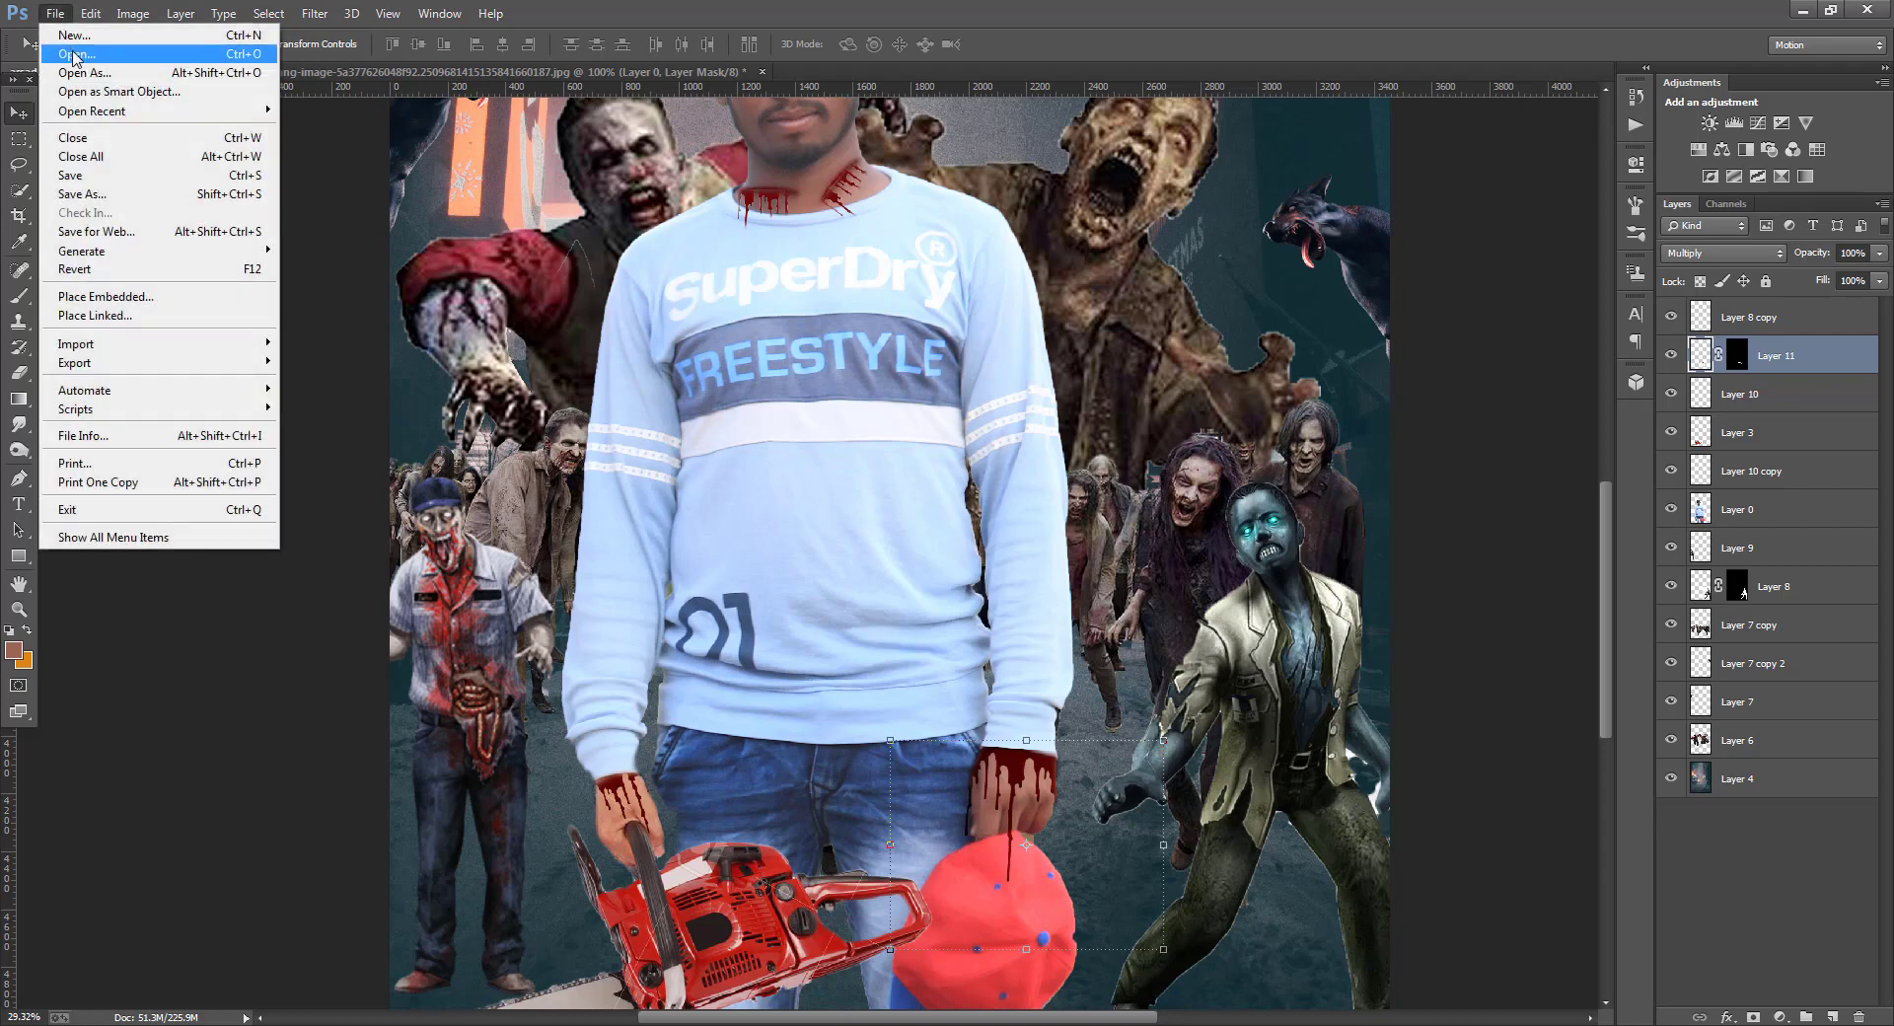
click(74, 53)
click(668, 157)
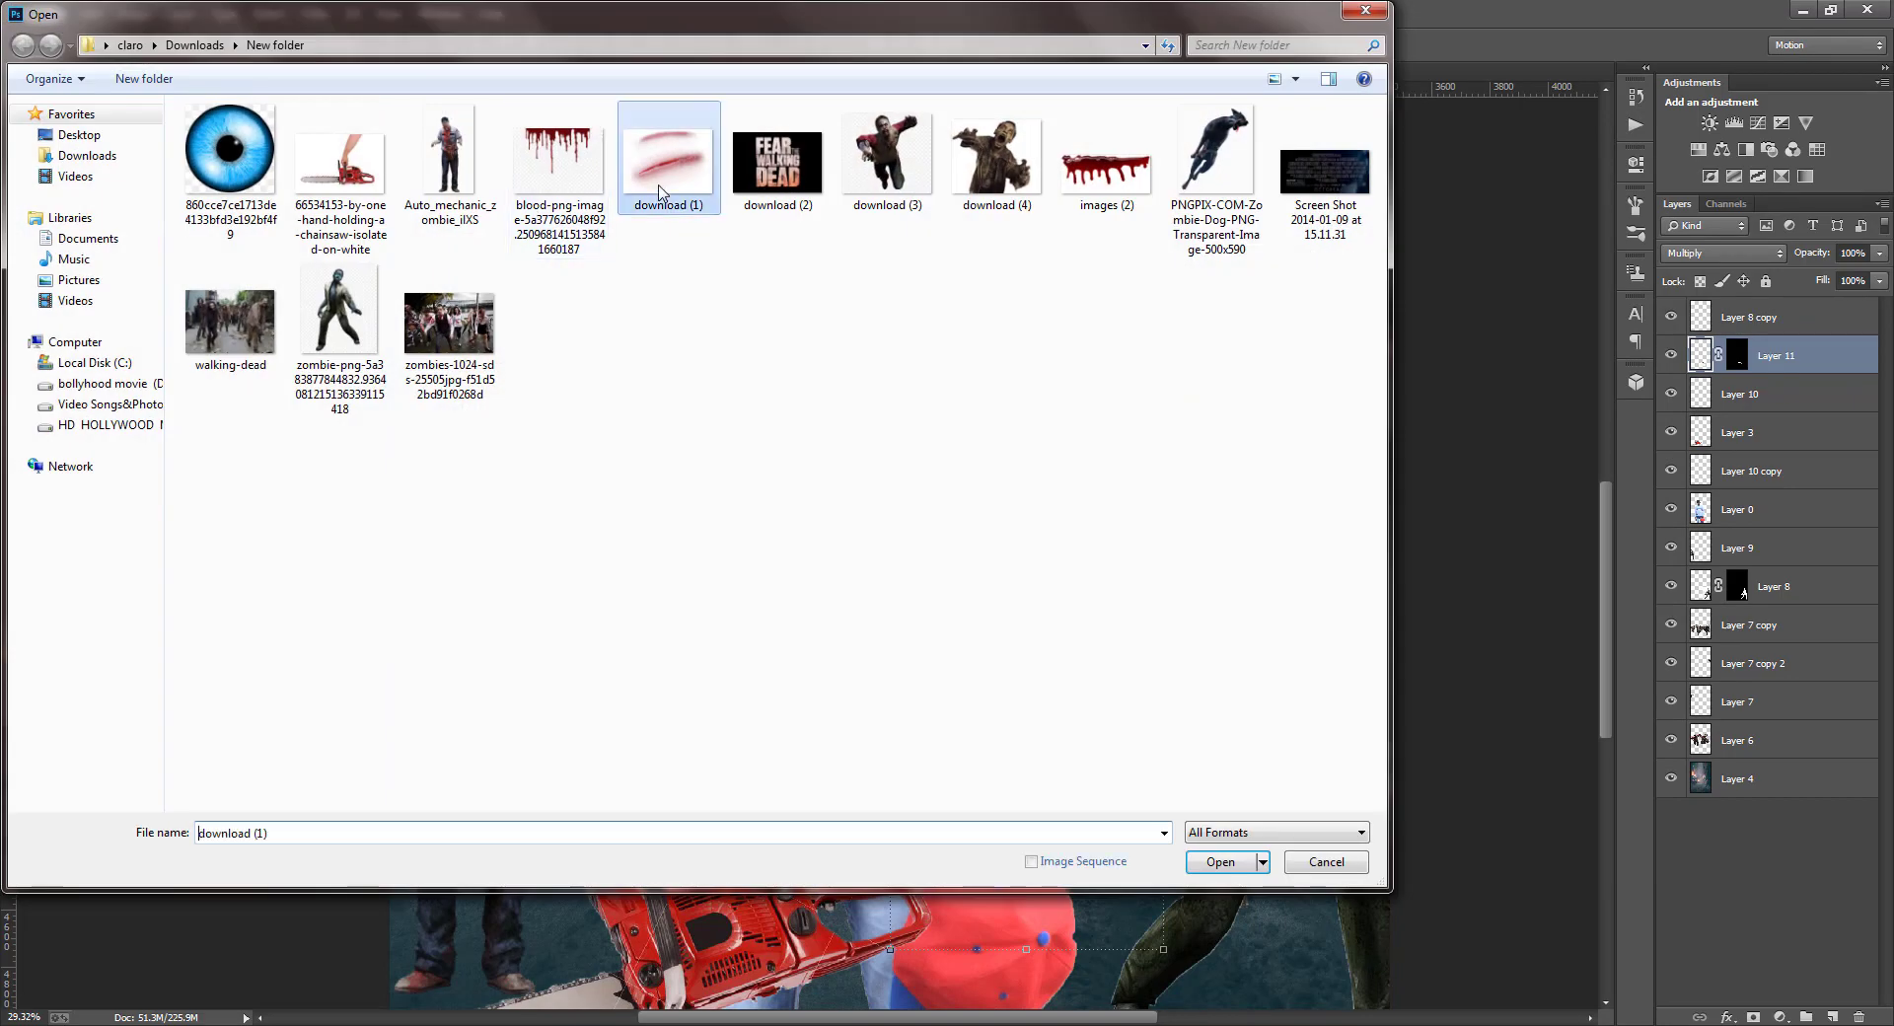
click(1220, 862)
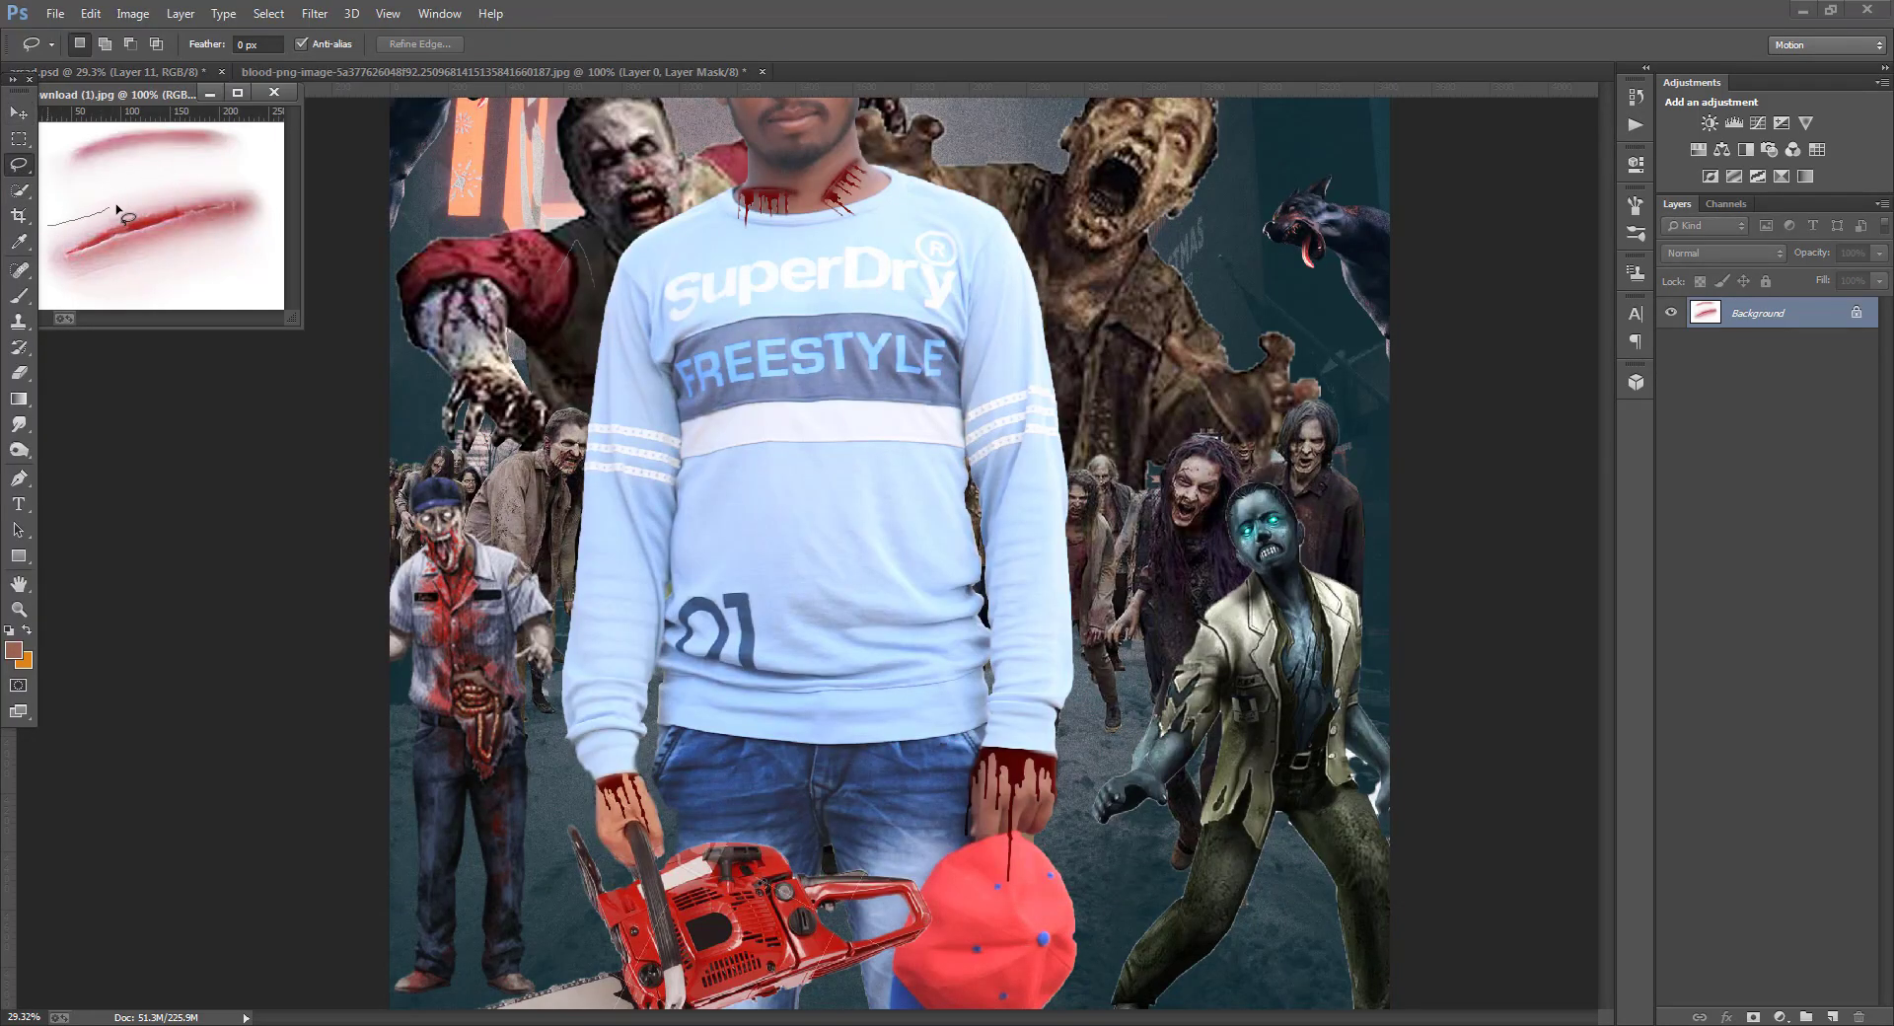
- Lasso the lower scratch wound and bring it into the poster, placing it across the back of the chainsaw hand
mouse_move(281, 210)
mouse_down()
mouse_move(49, 278)
mouse_move(47, 228)
mouse_up()
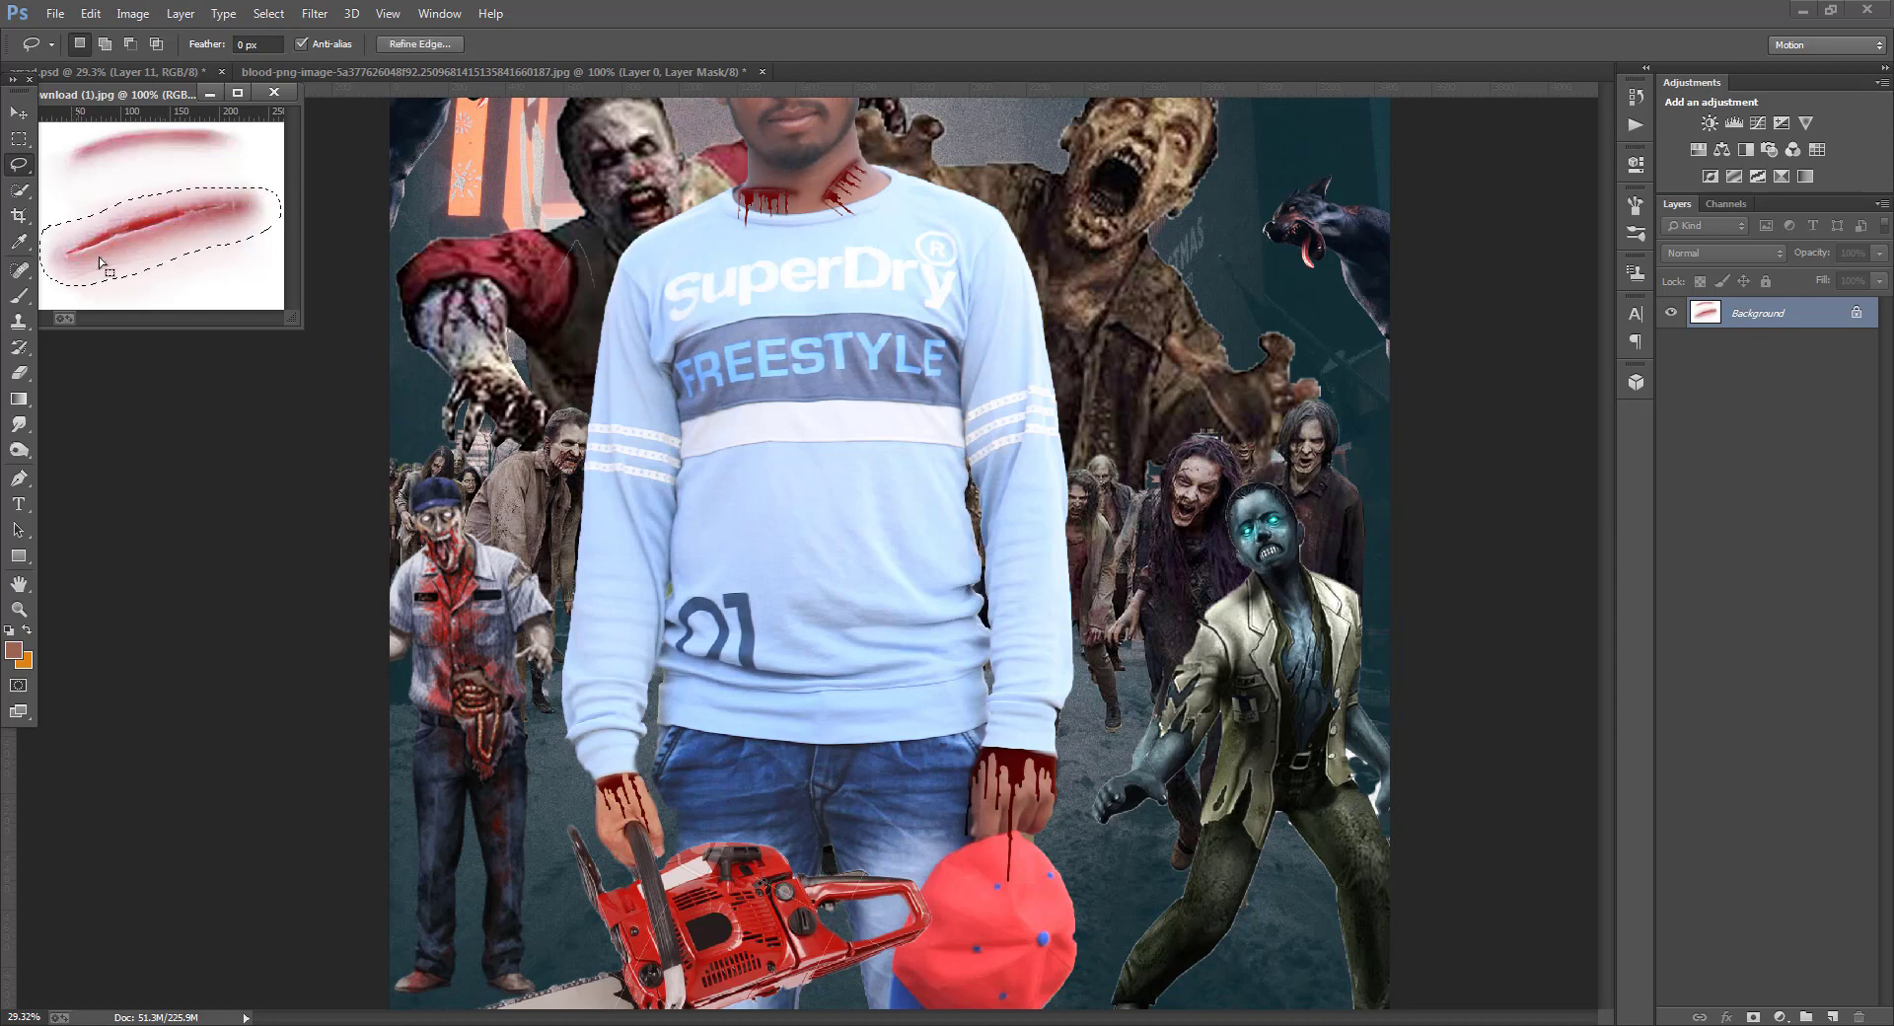
click(19, 114)
drag(162, 221, 330, 416)
drag(605, 804, 605, 804)
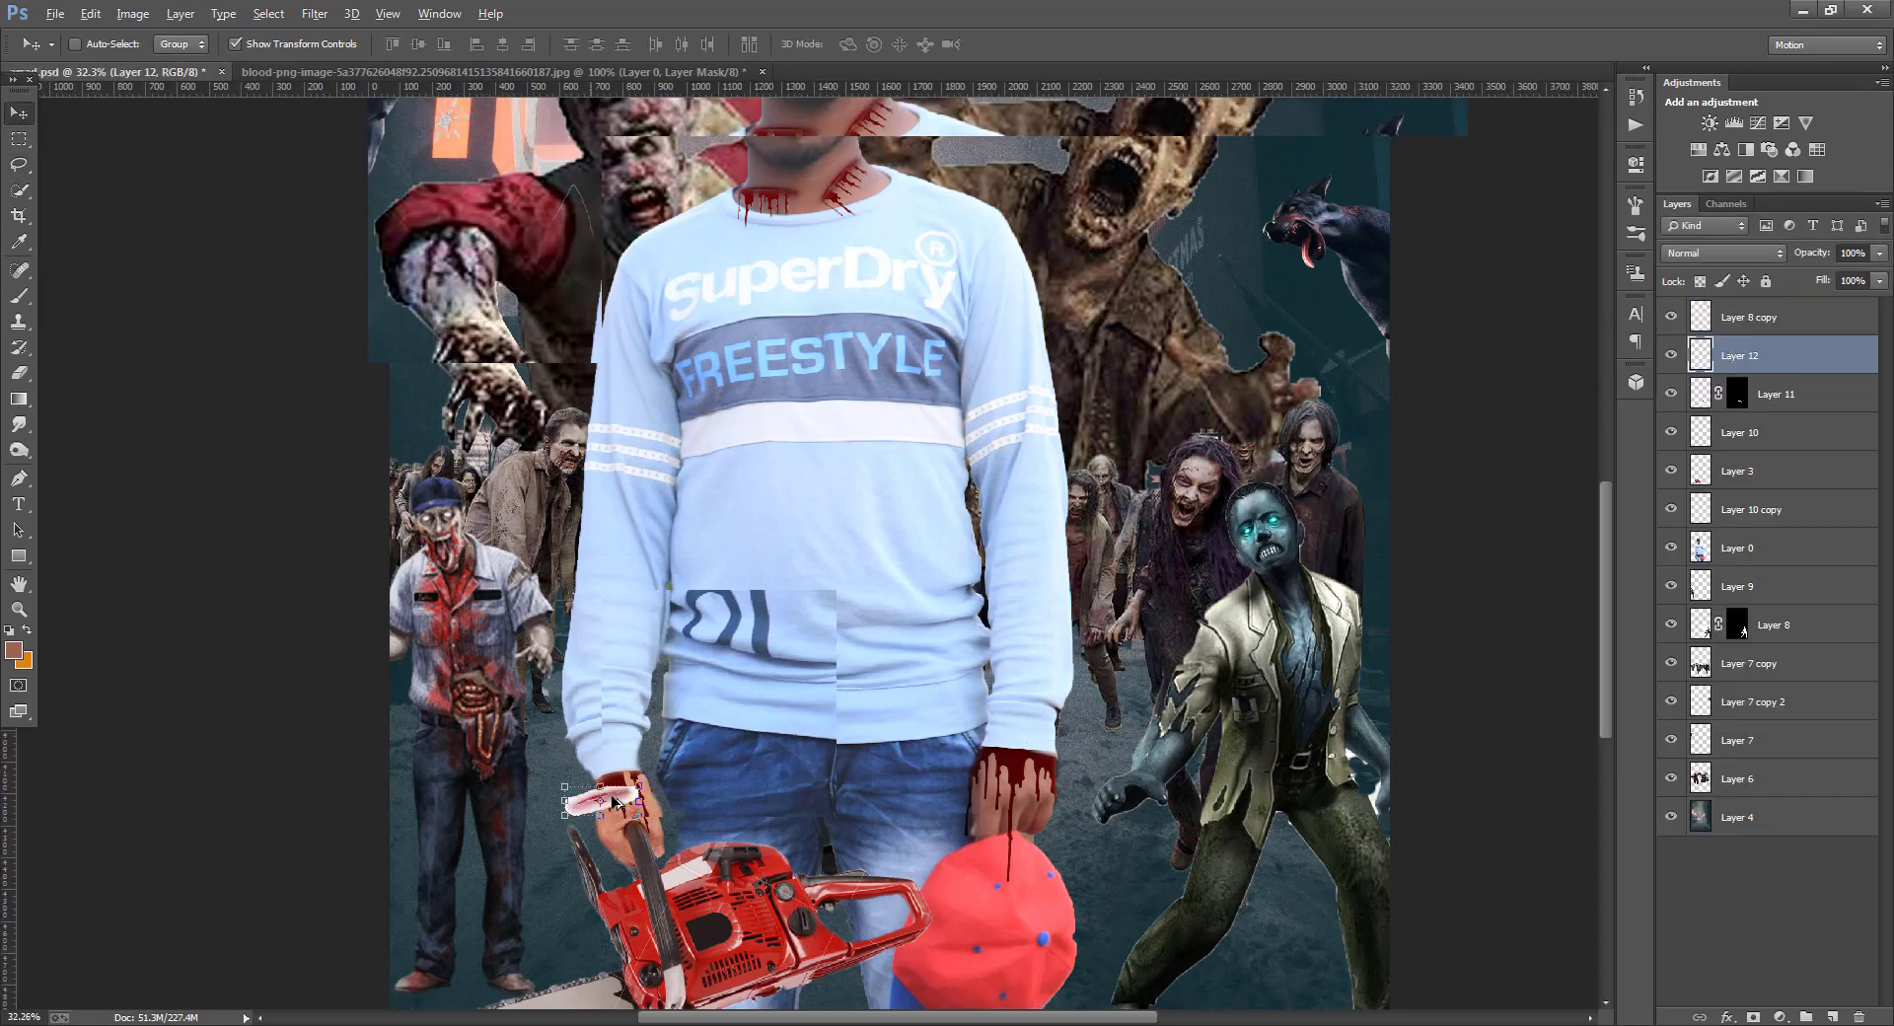
scroll(605, 804, up, 6)
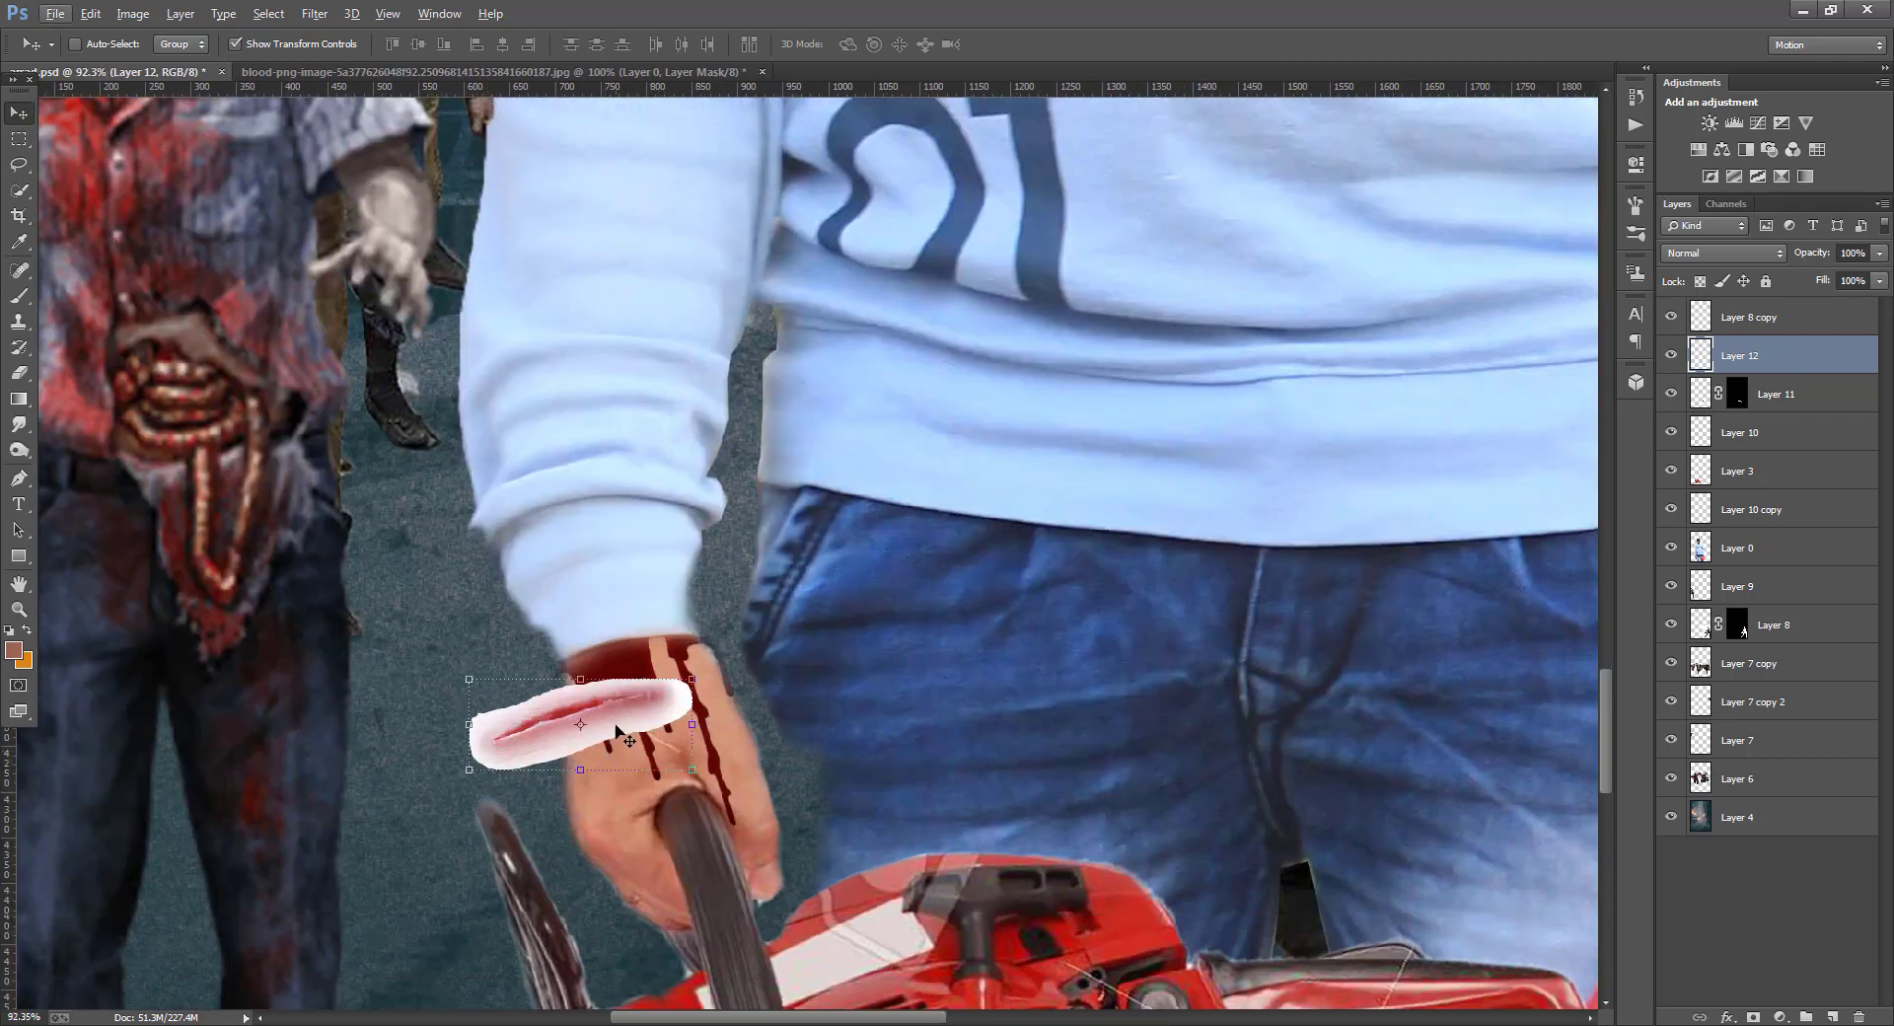
drag(616, 730, 691, 760)
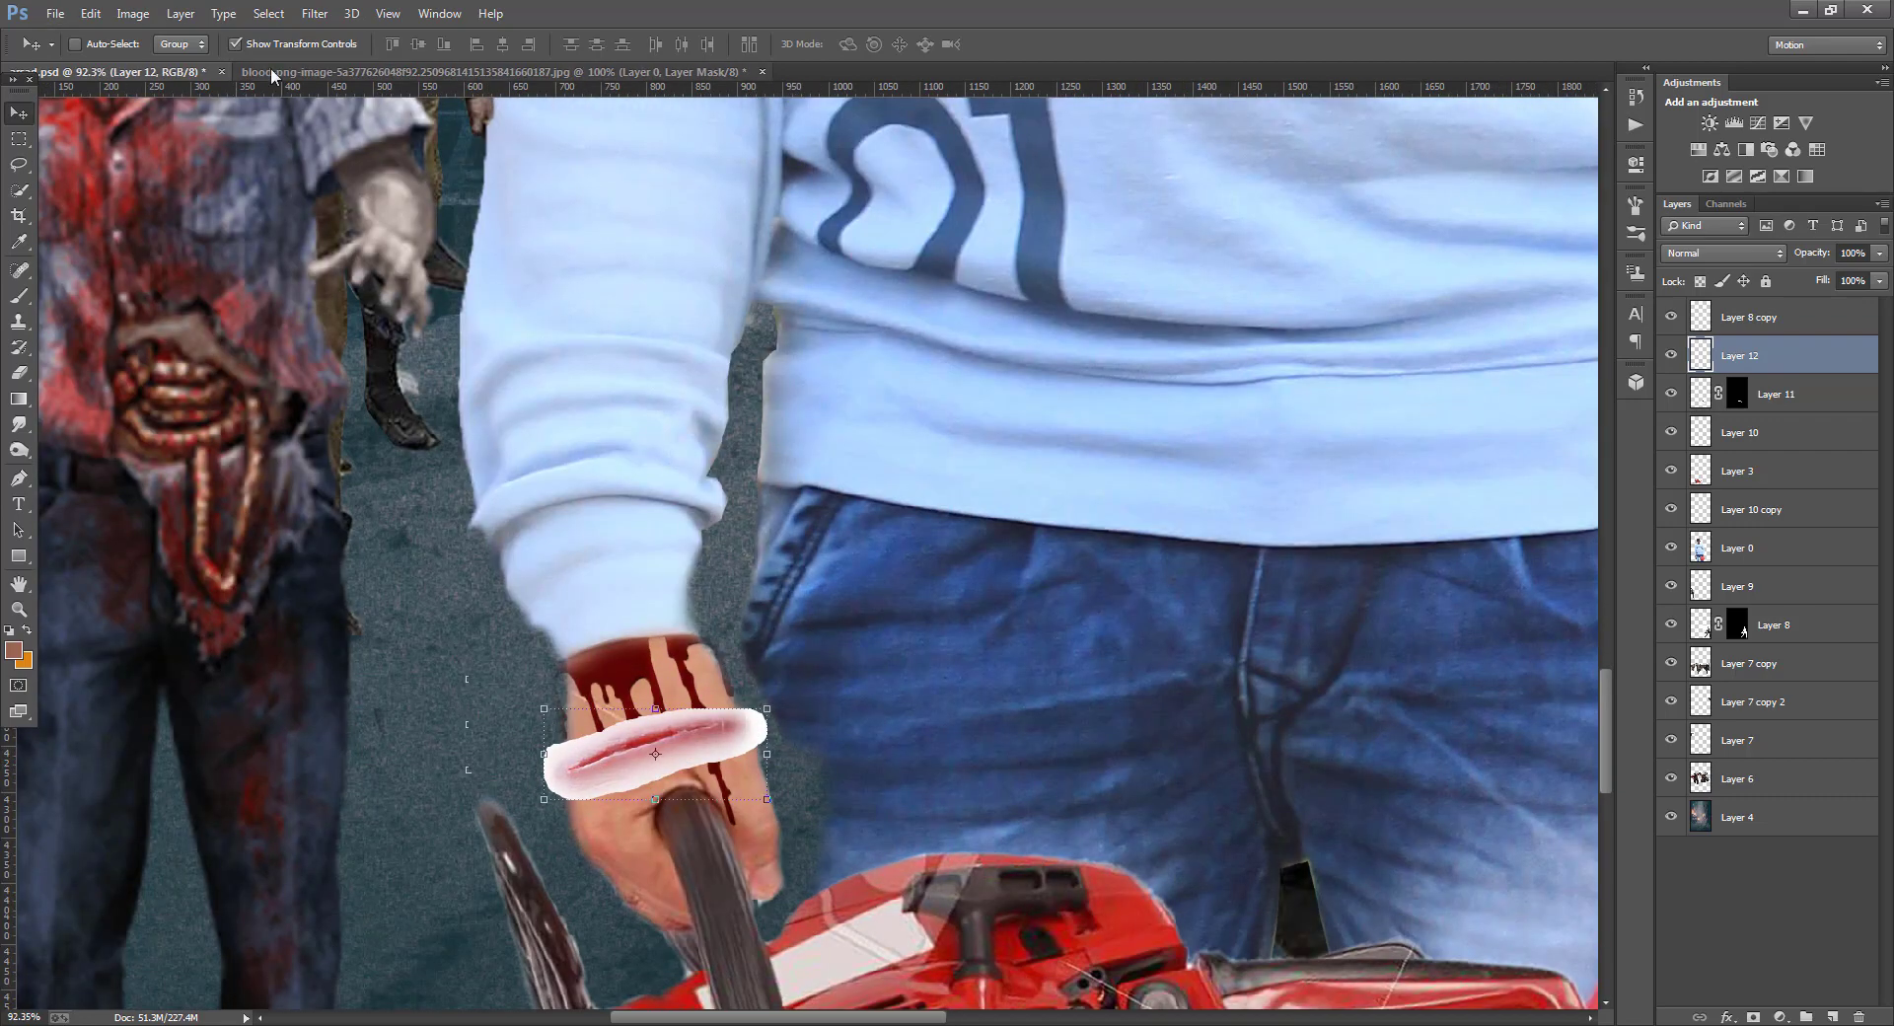
- Turn off the transform controls and set the blend mode of the scratch wound on Layer 12 to Multiply
click(234, 45)
scroll(691, 852, up, 2)
click(1721, 253)
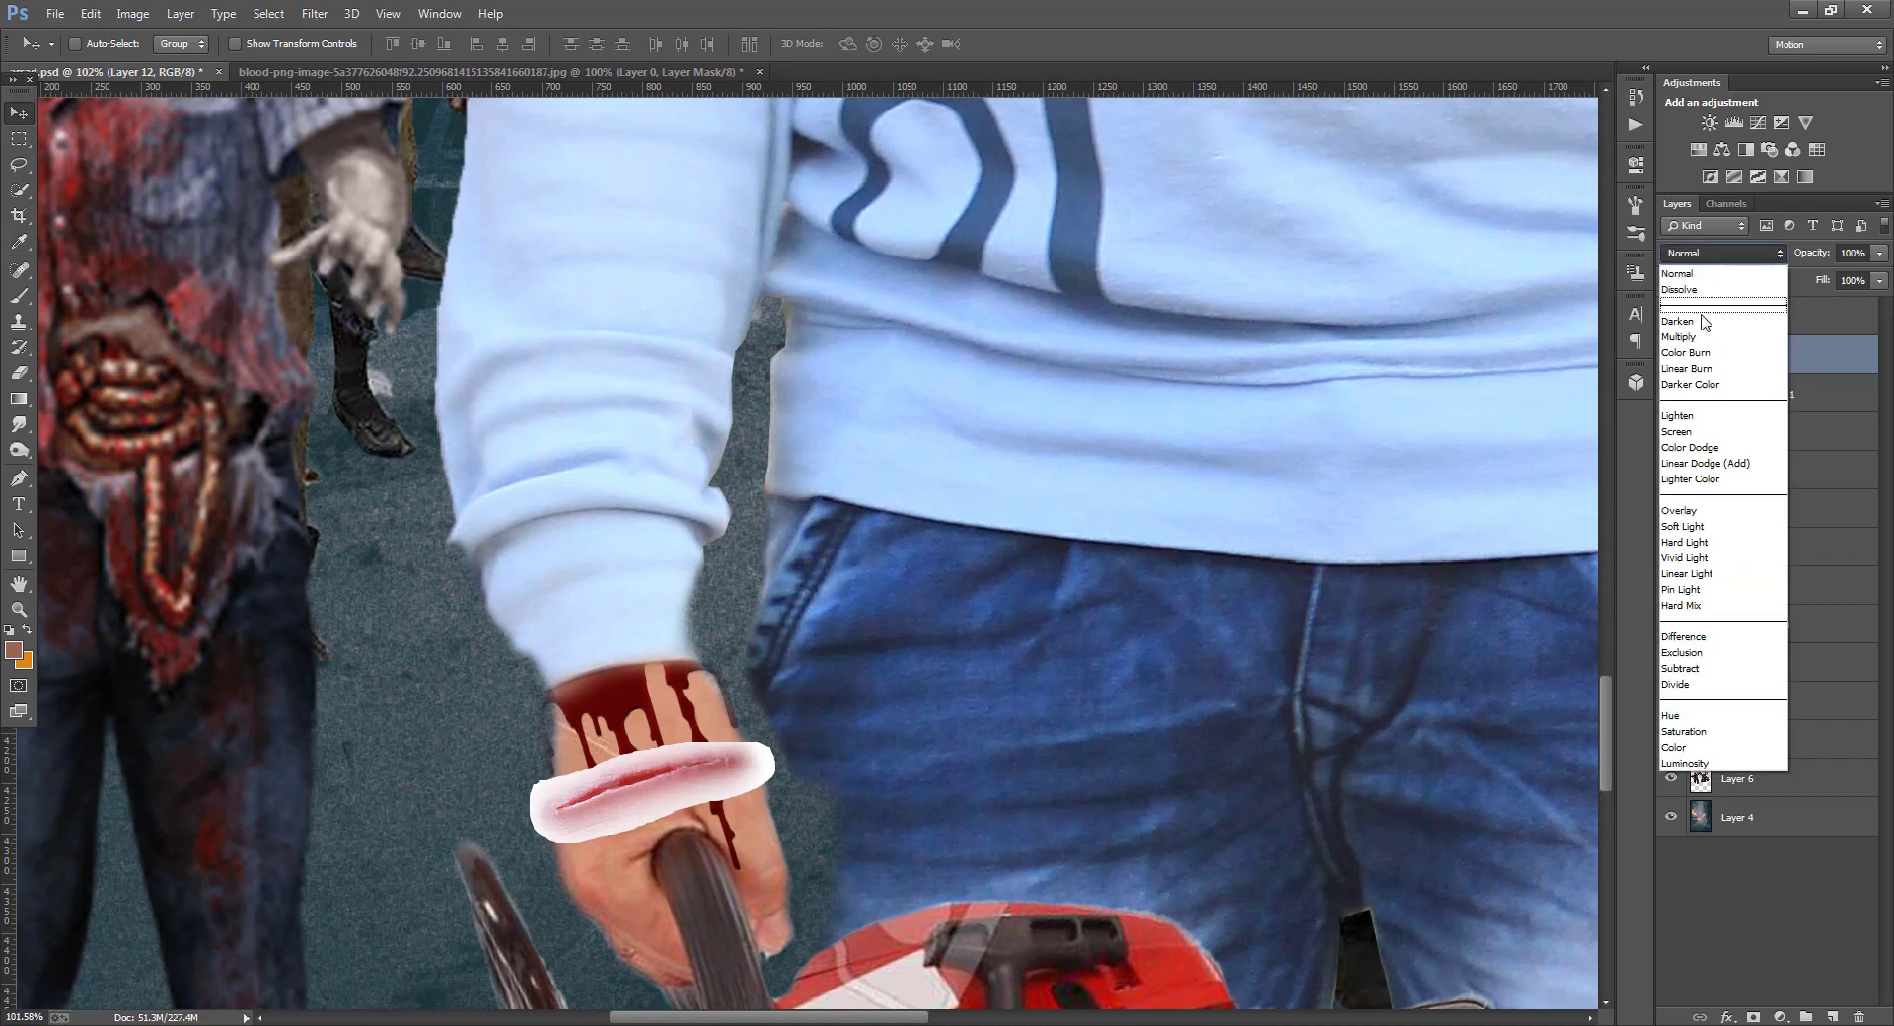
click(1697, 311)
click(15, 380)
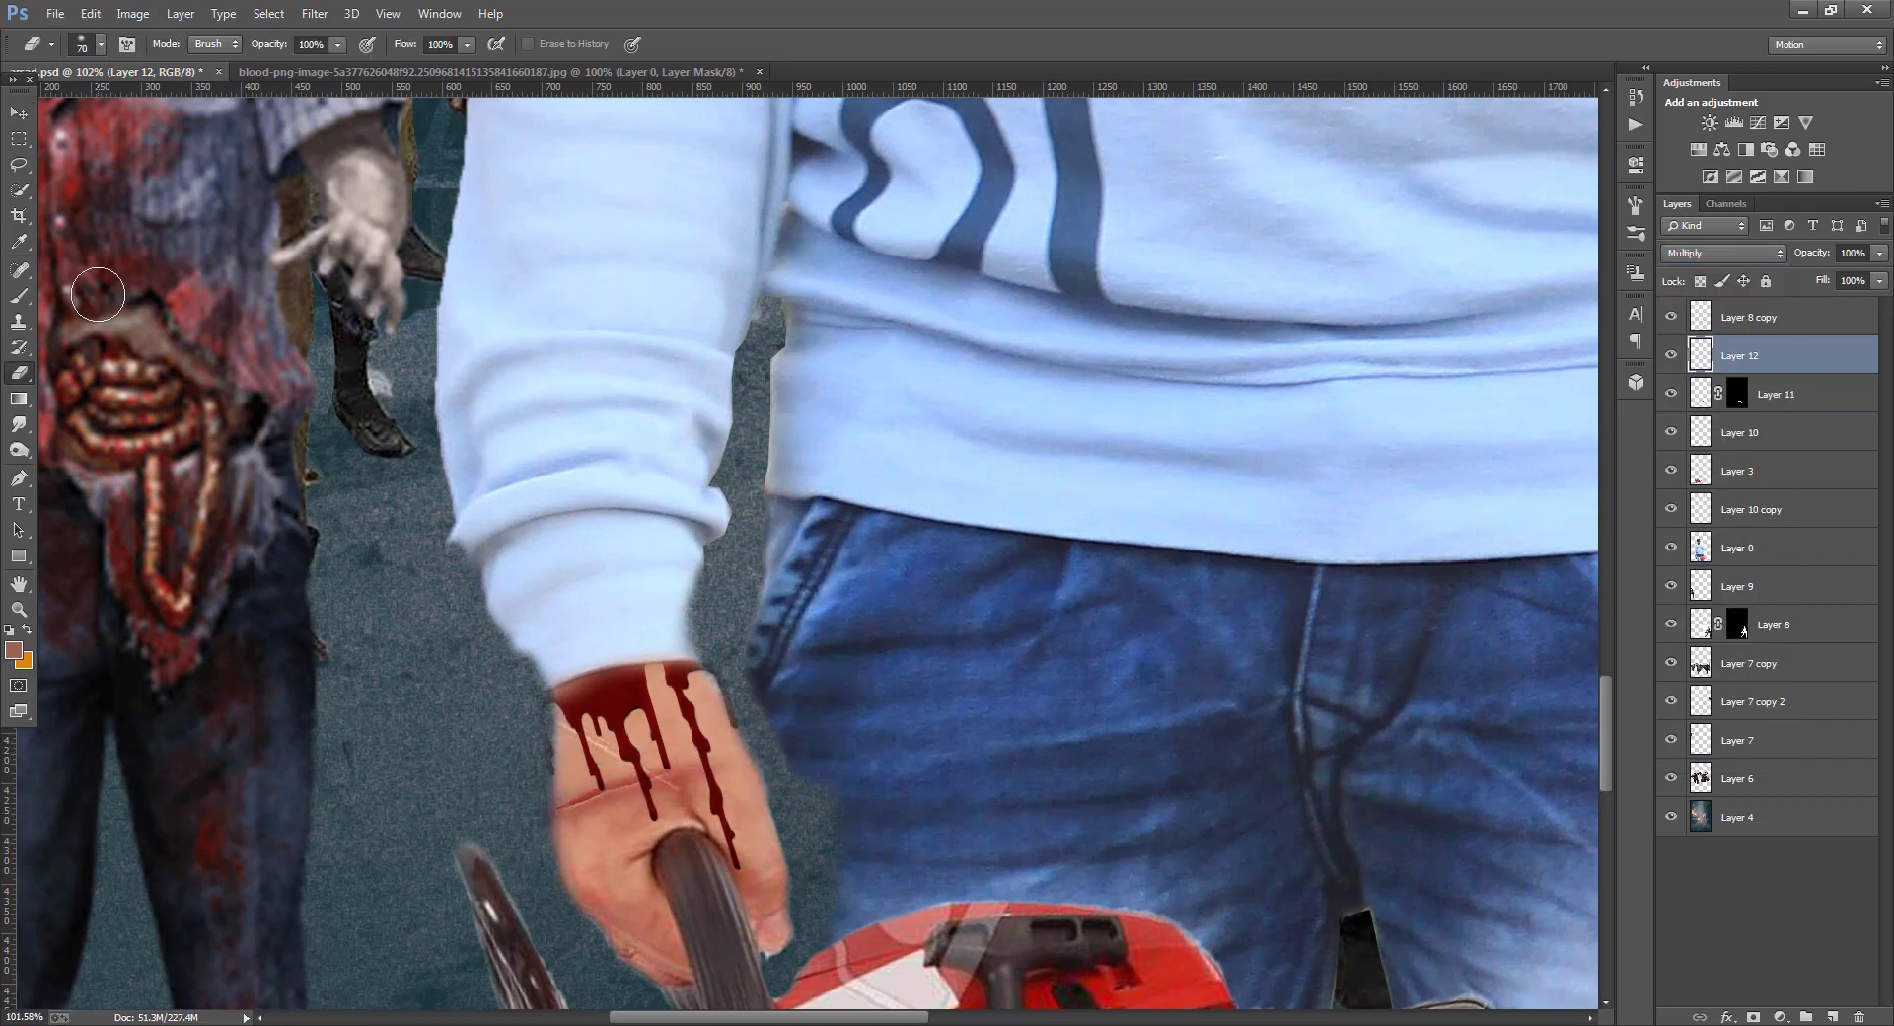
click(17, 113)
scroll(920, 890, down, 5)
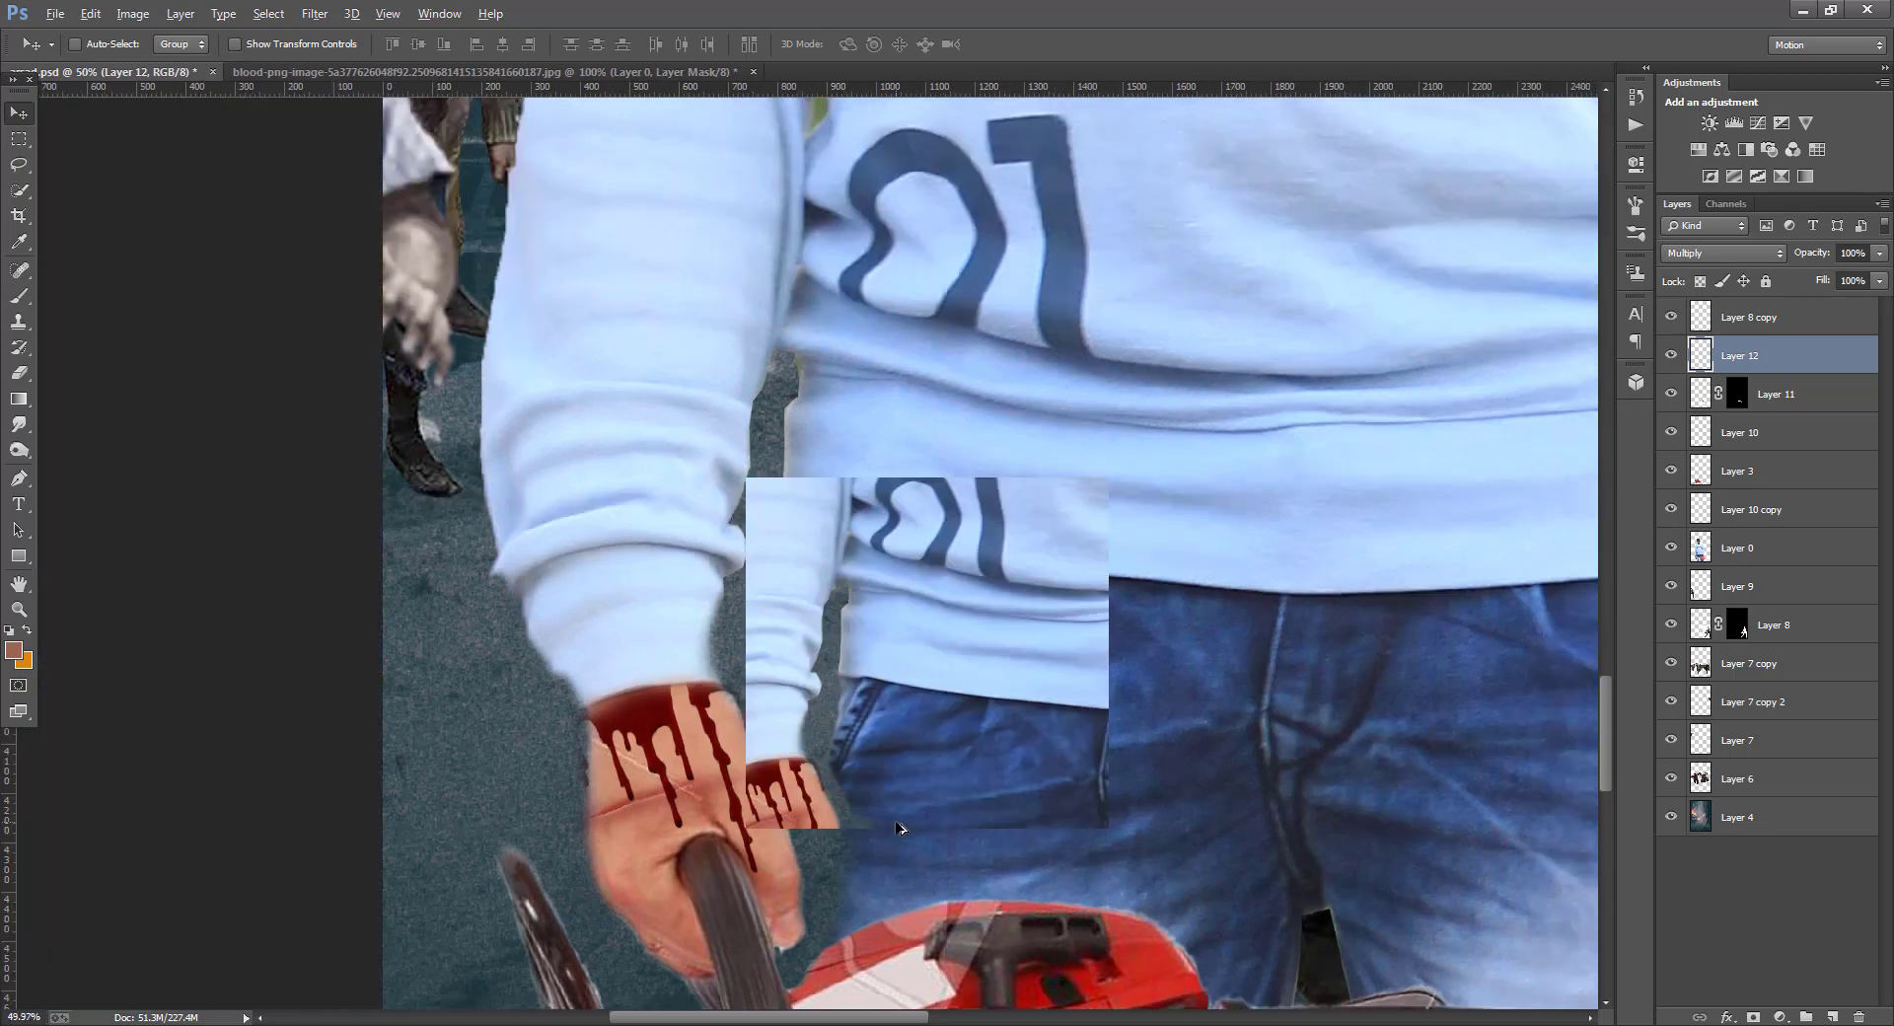
scroll(903, 832, down, 1)
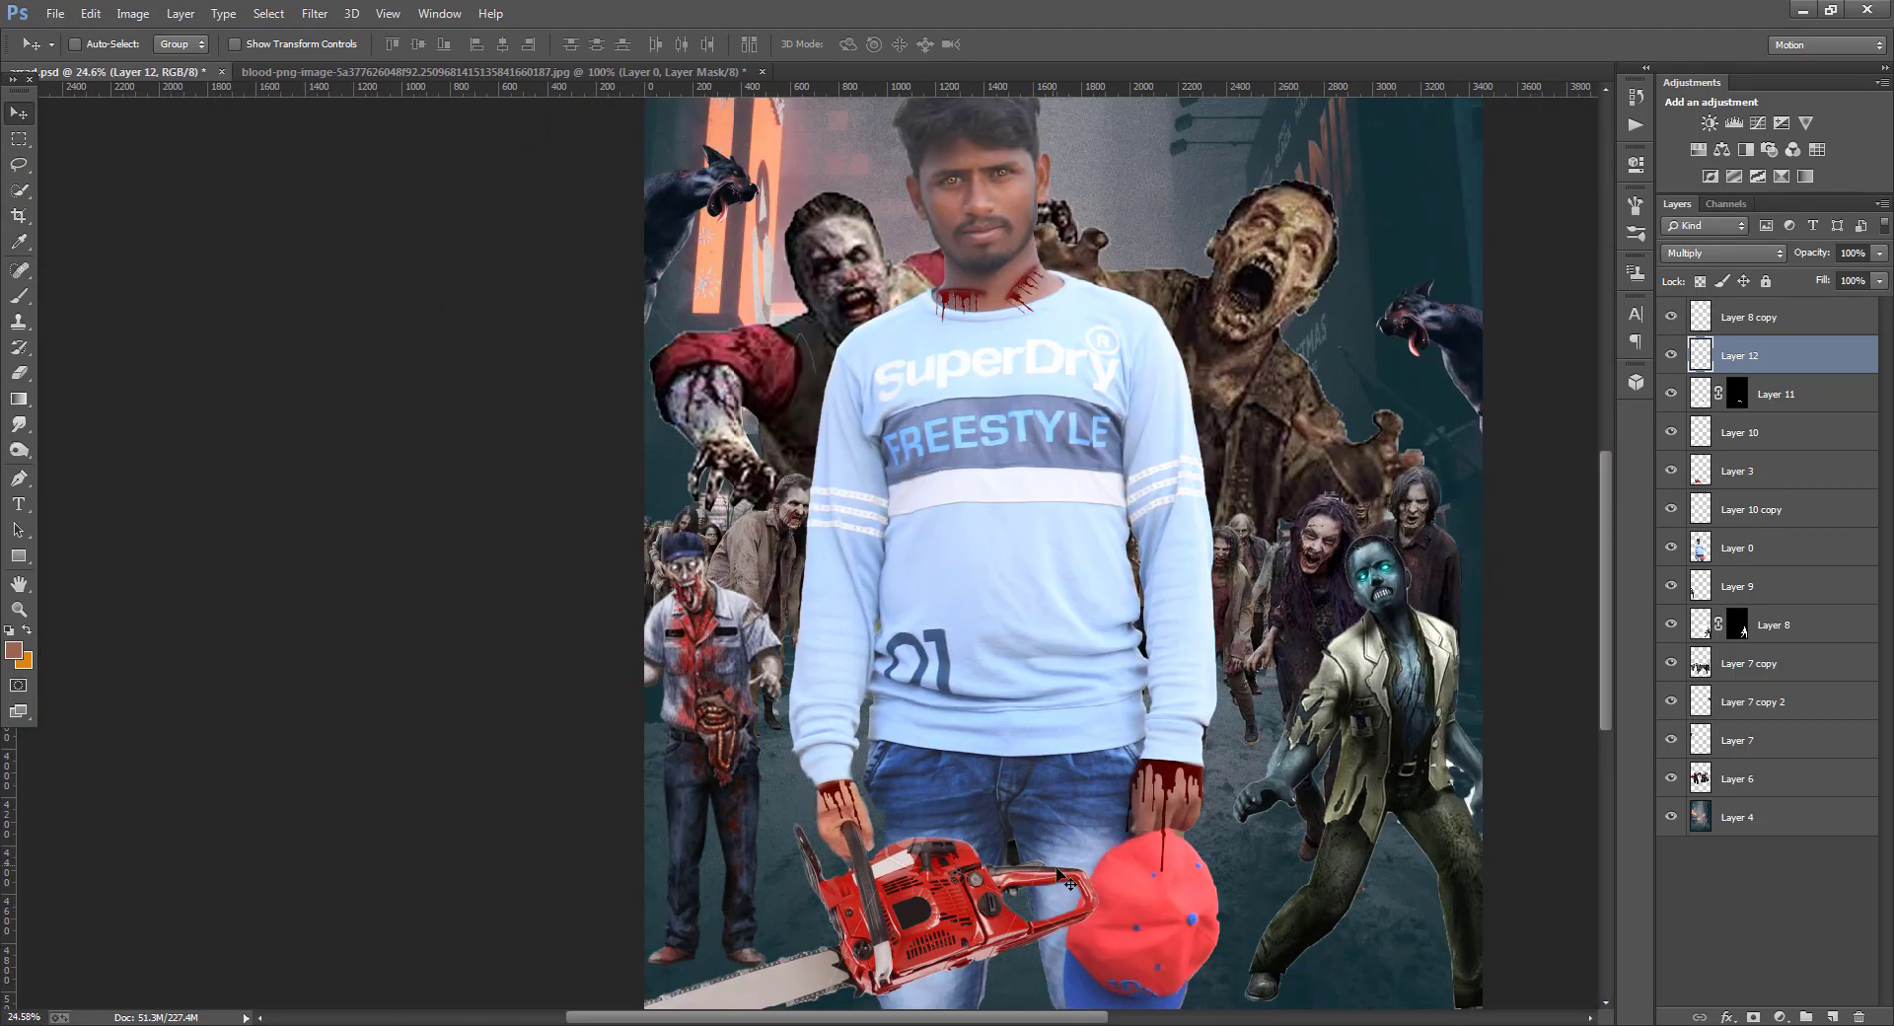
- Erase the long blood drip on Layer 11 that runs down over the red cap
click(1768, 396)
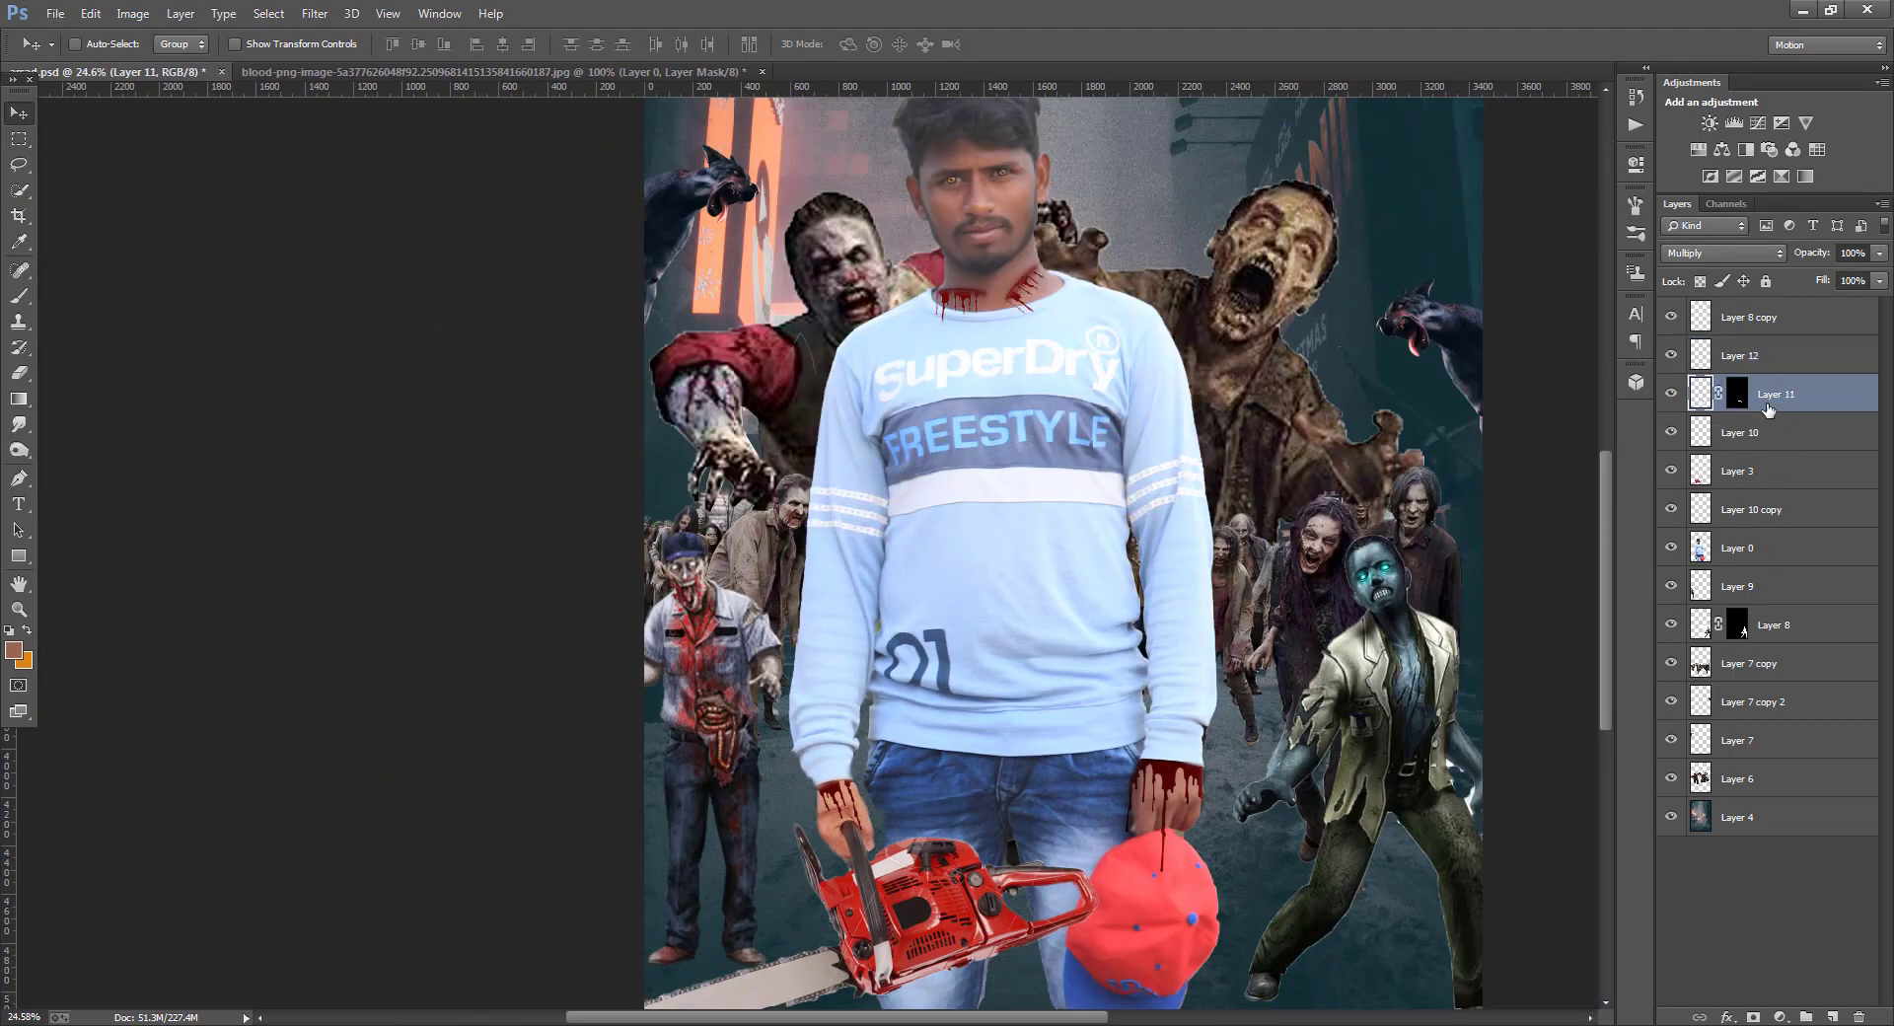
click(1673, 395)
key(e)
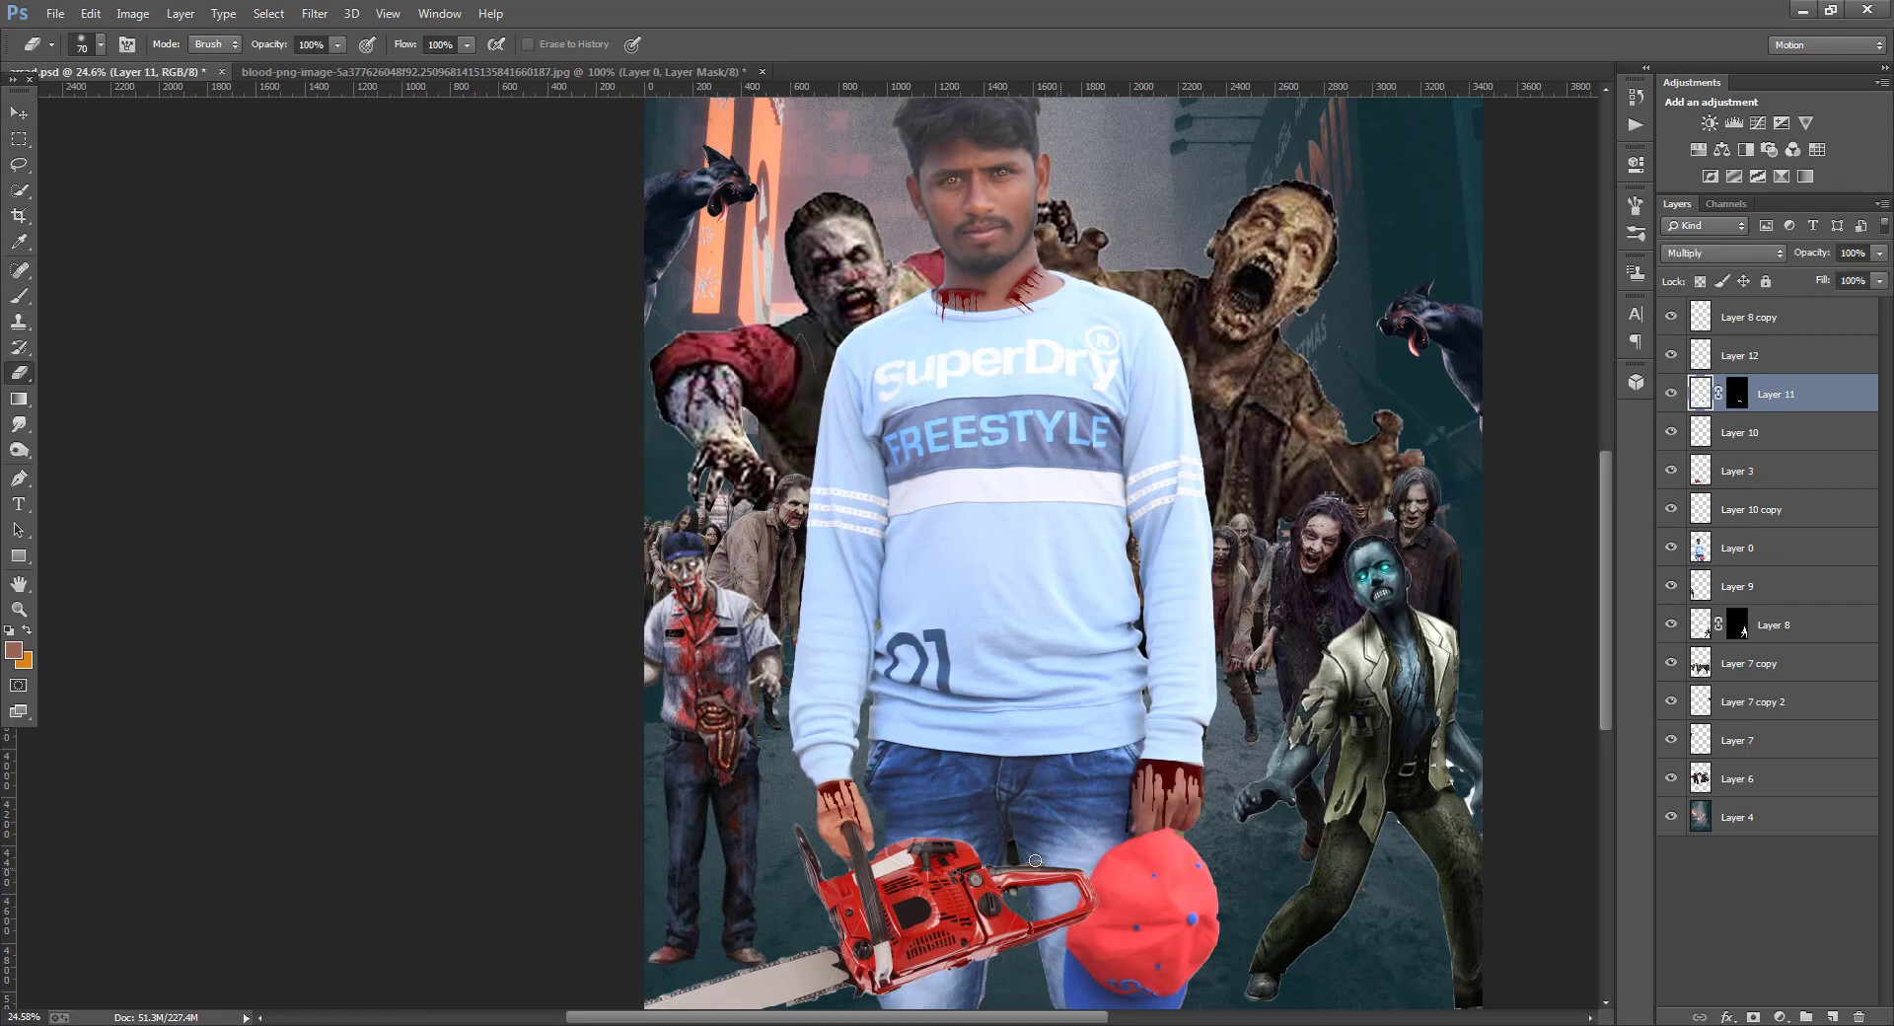
scroll(987, 774, down, 2)
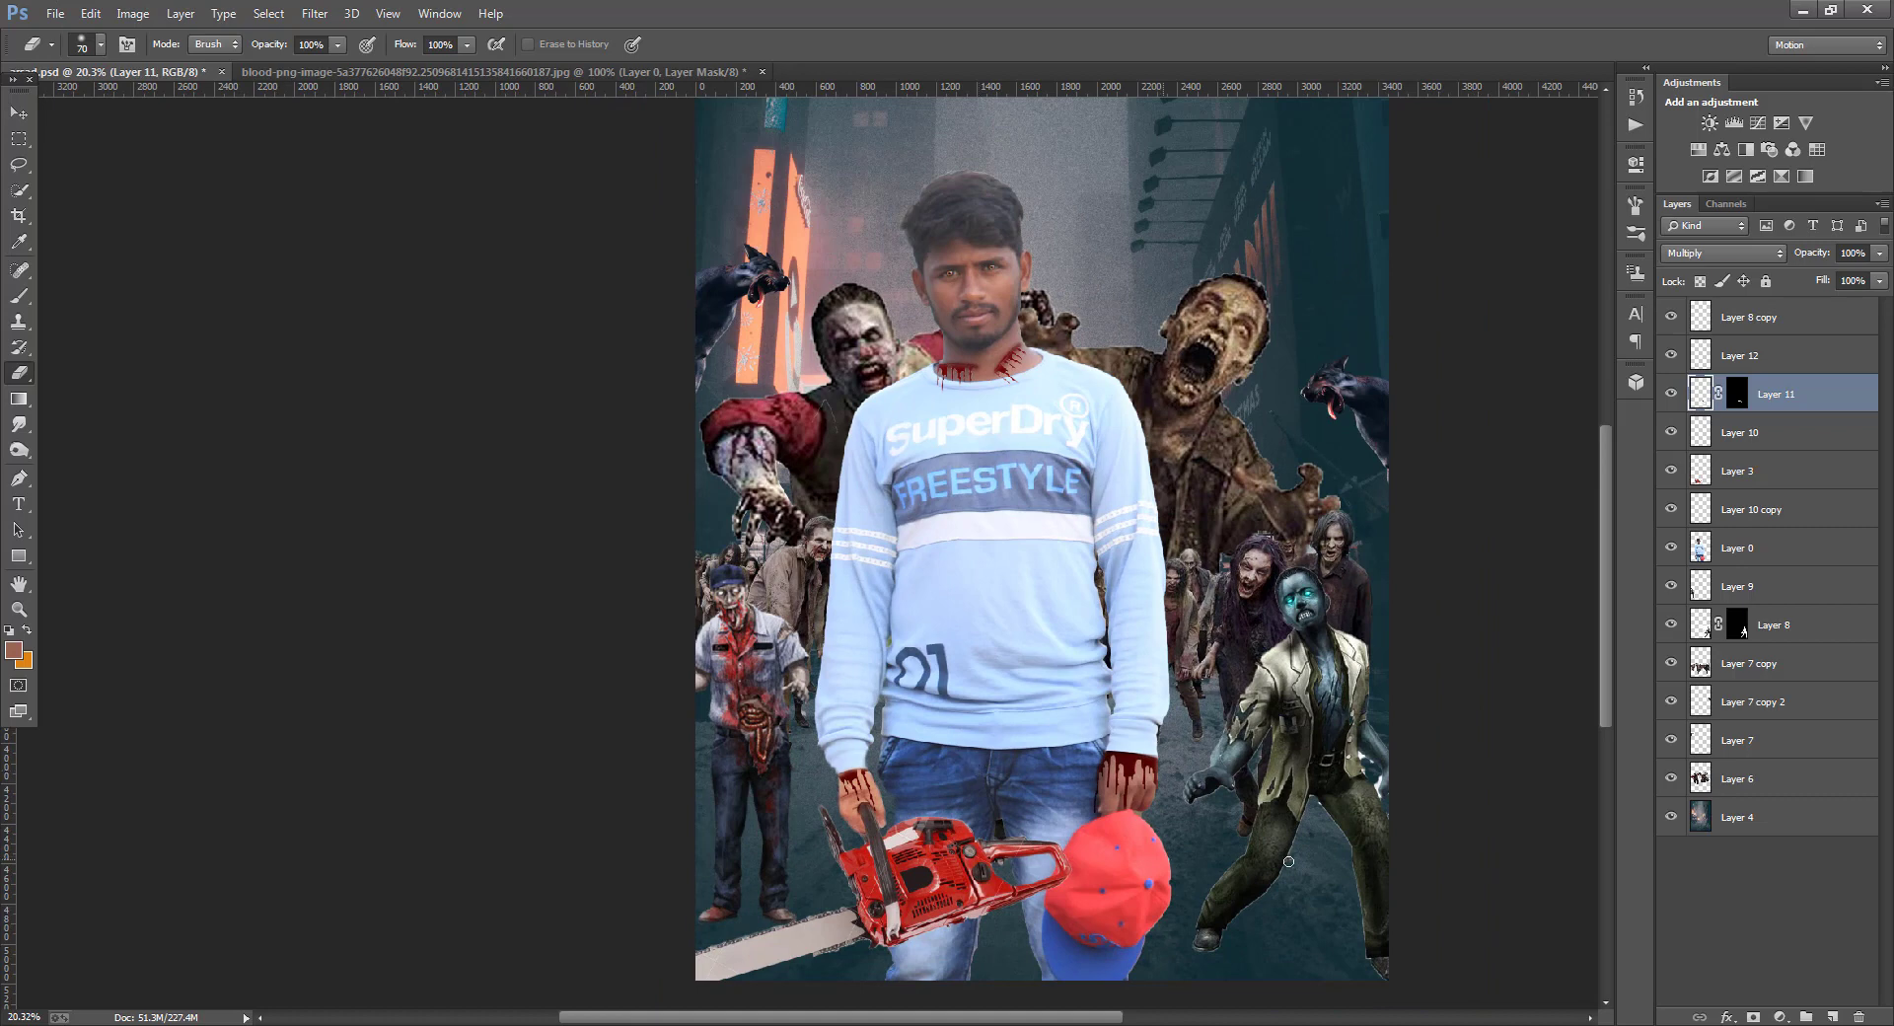
- Bring another copy of the blood drips from the blood image onto the chainsaw blade
click(360, 71)
key(v)
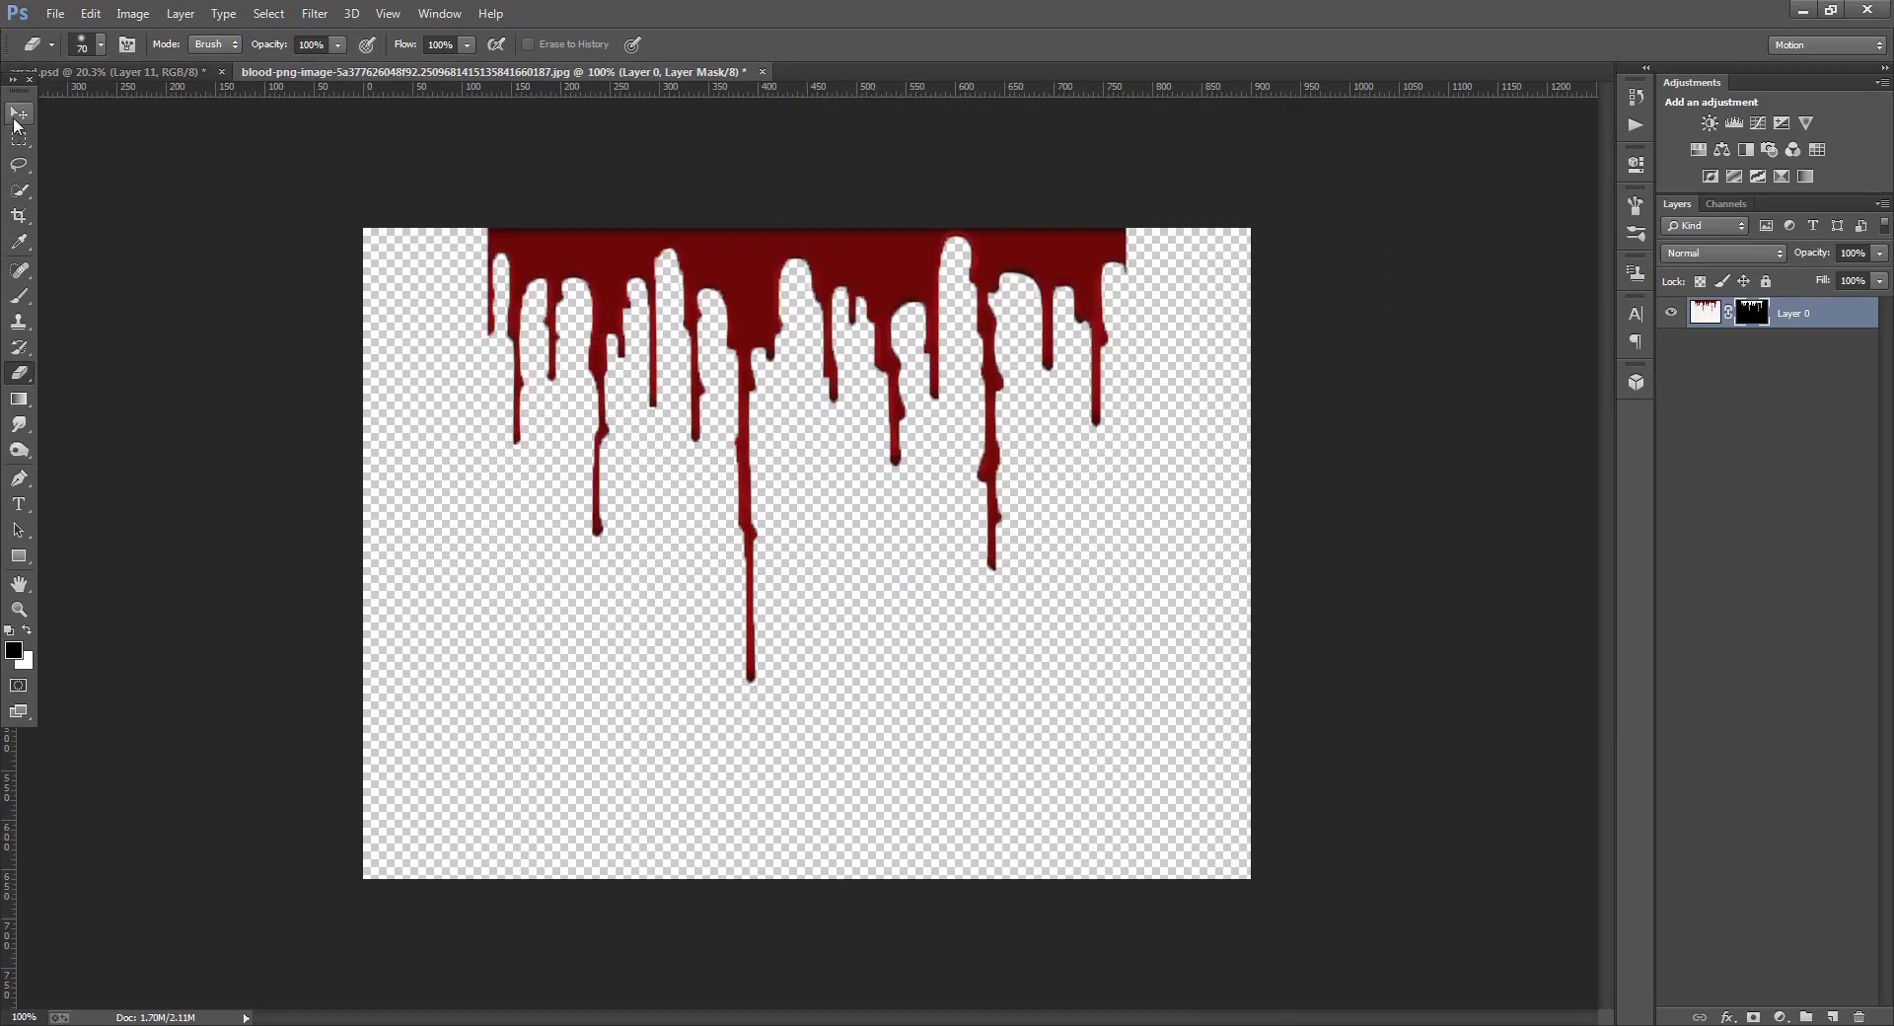
drag(695, 259, 772, 949)
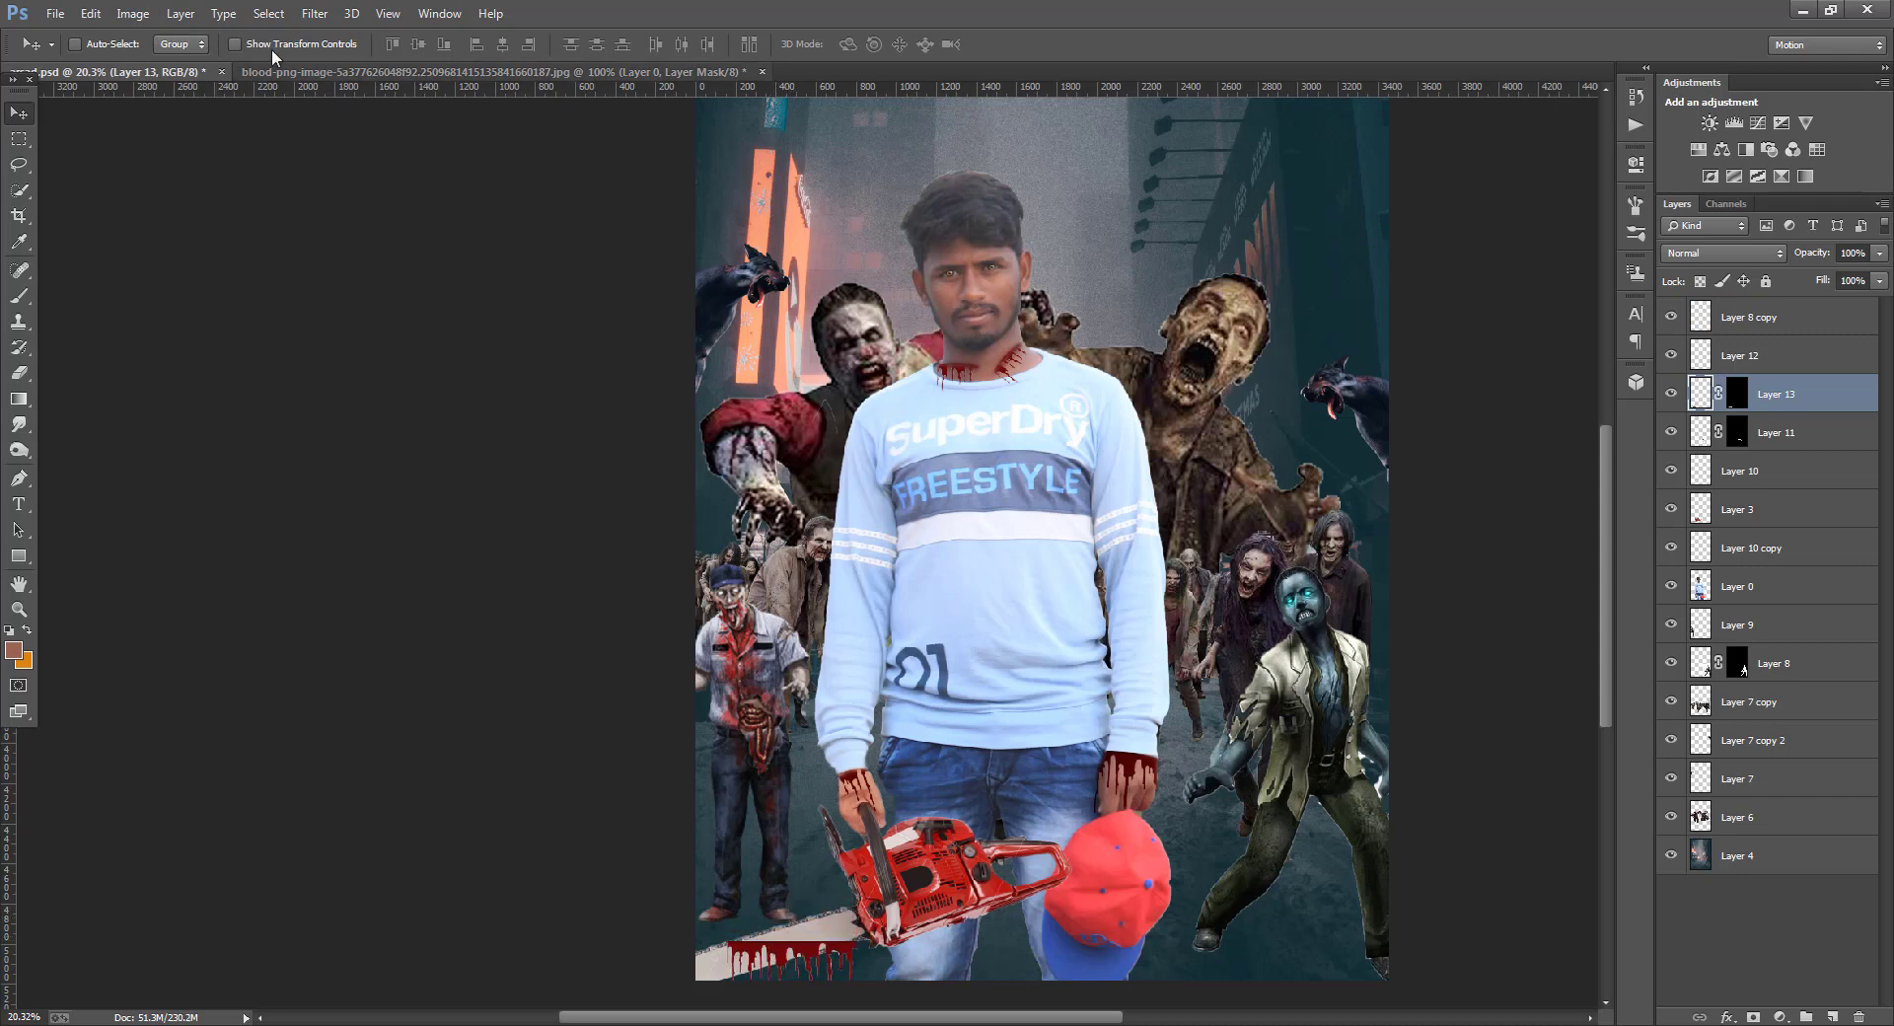
- Scale the blade's blood drips to about 117% and rotate them about -16.8° to follow the chainsaw blade
click(234, 44)
scroll(750, 794, up, 3)
scroll(750, 794, down, 3)
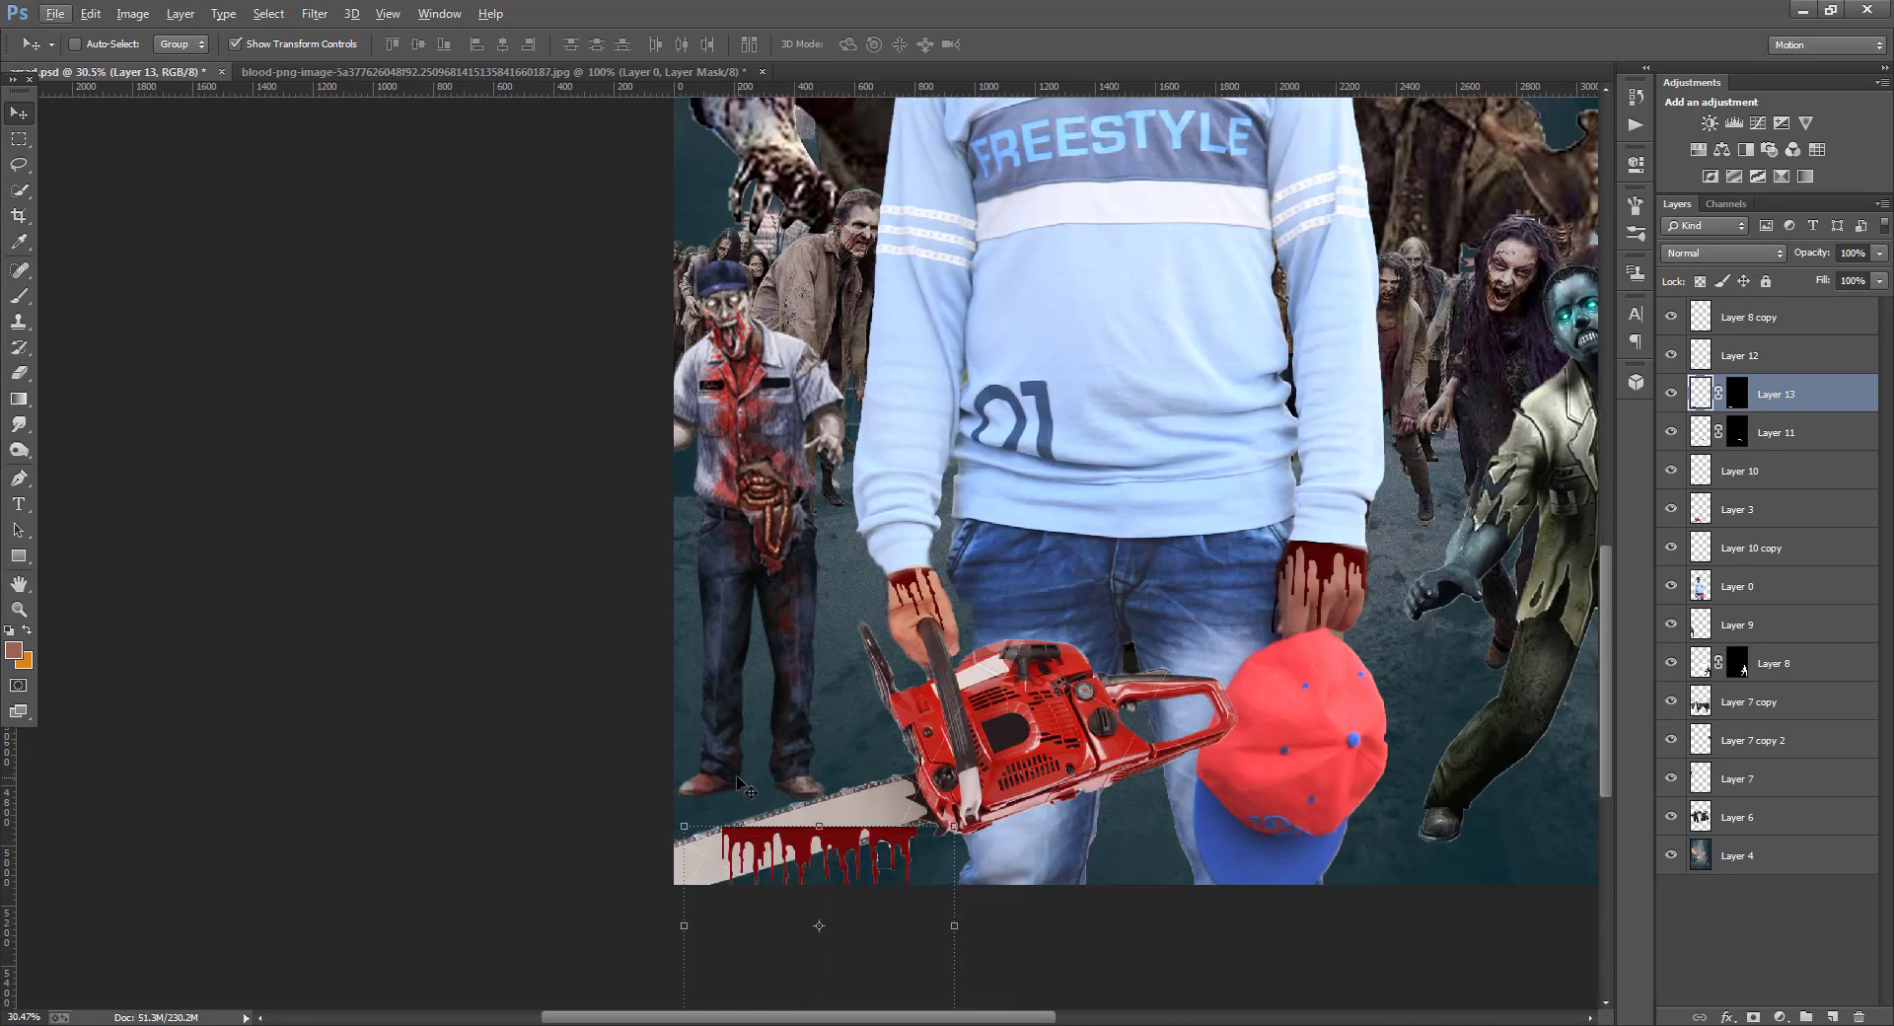
drag(854, 738, 963, 729)
mouse_move(892, 747)
mouse_down()
mouse_move(900, 771)
mouse_move(945, 742)
mouse_move(870, 774)
mouse_up()
drag(700, 732, 702, 738)
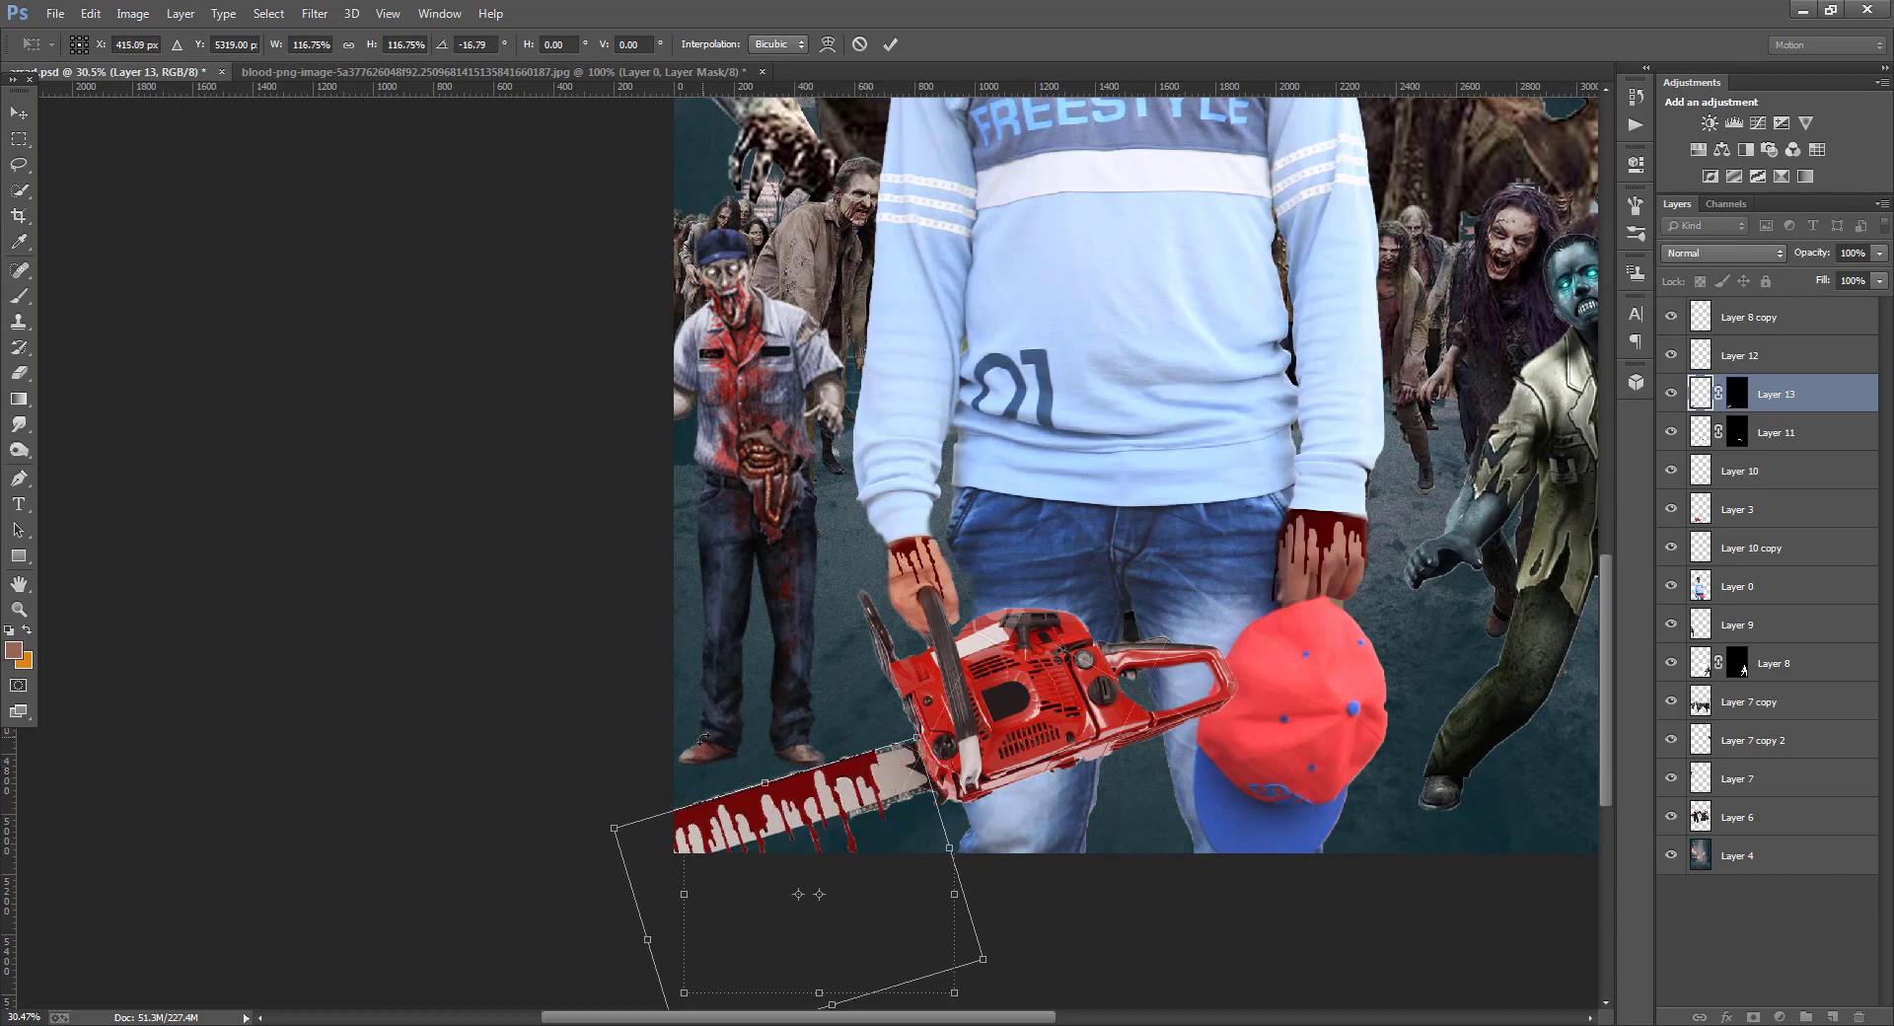
click(21, 120)
click(847, 380)
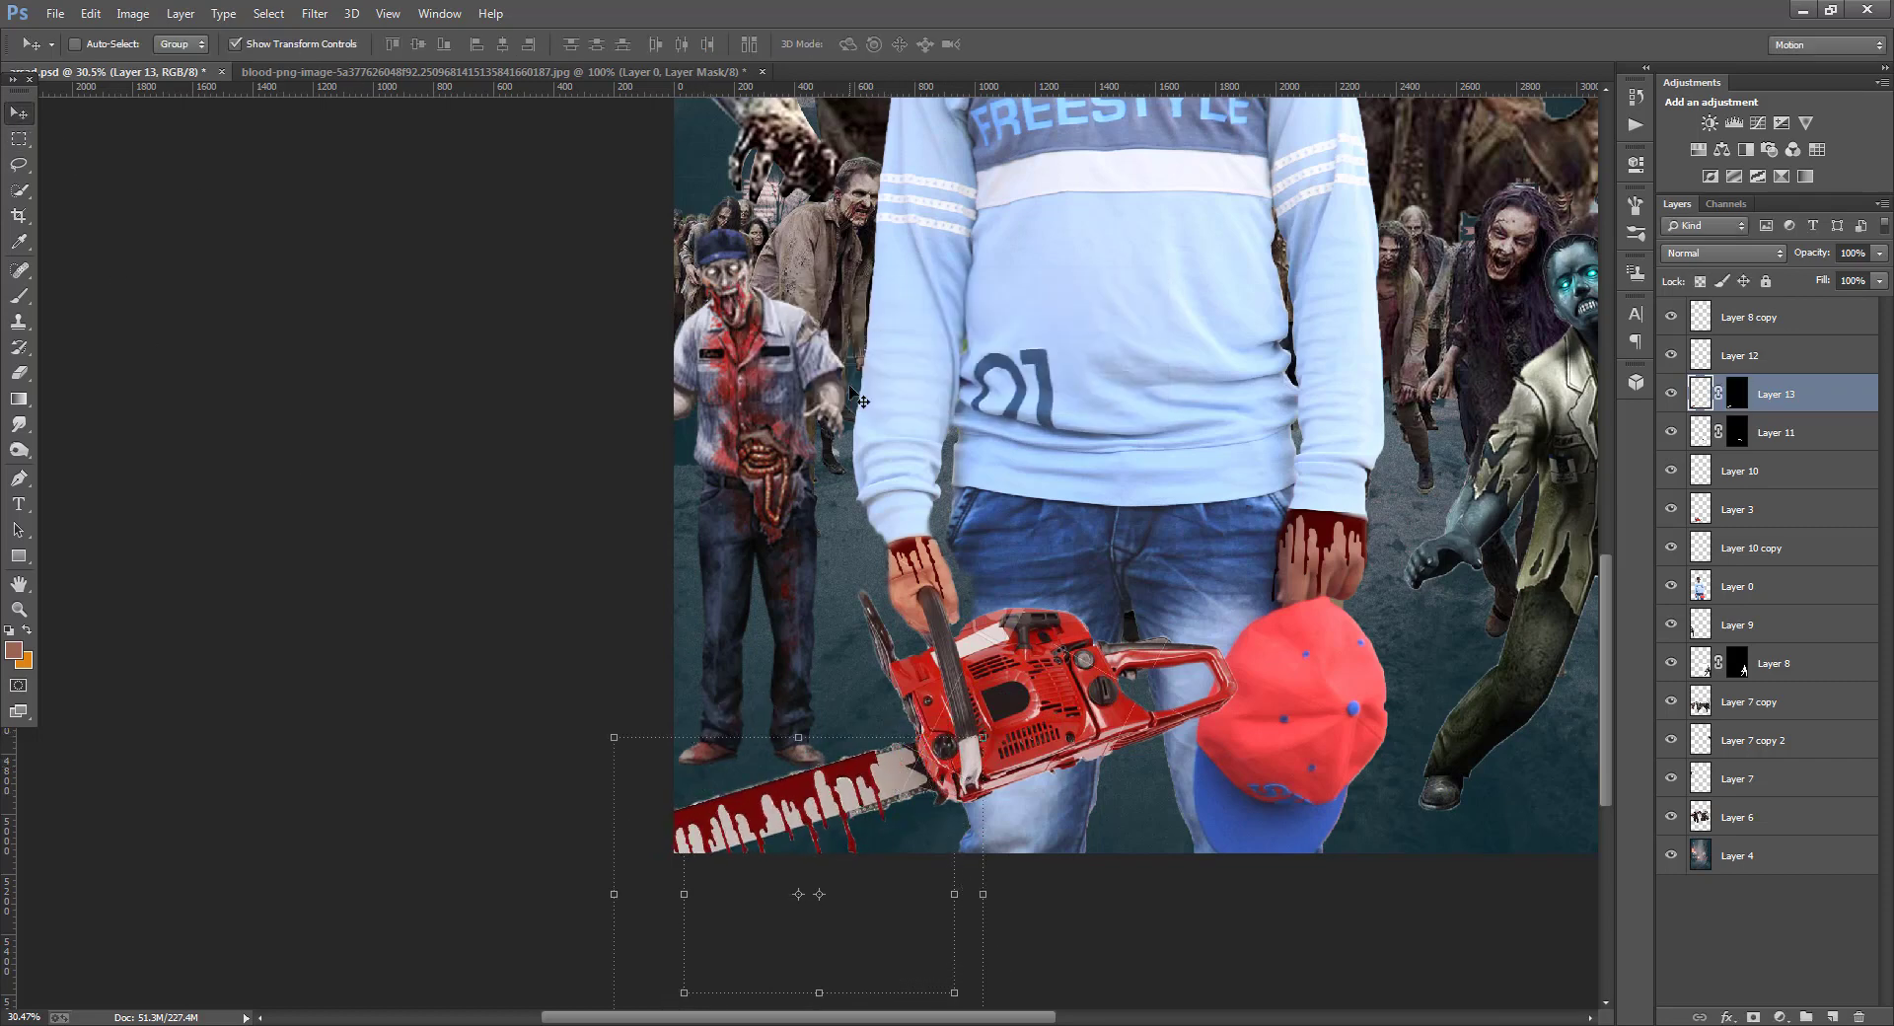
- Set the blend mode of the blade's blood drips on Layer 13 to Multiply
click(1724, 252)
click(1736, 328)
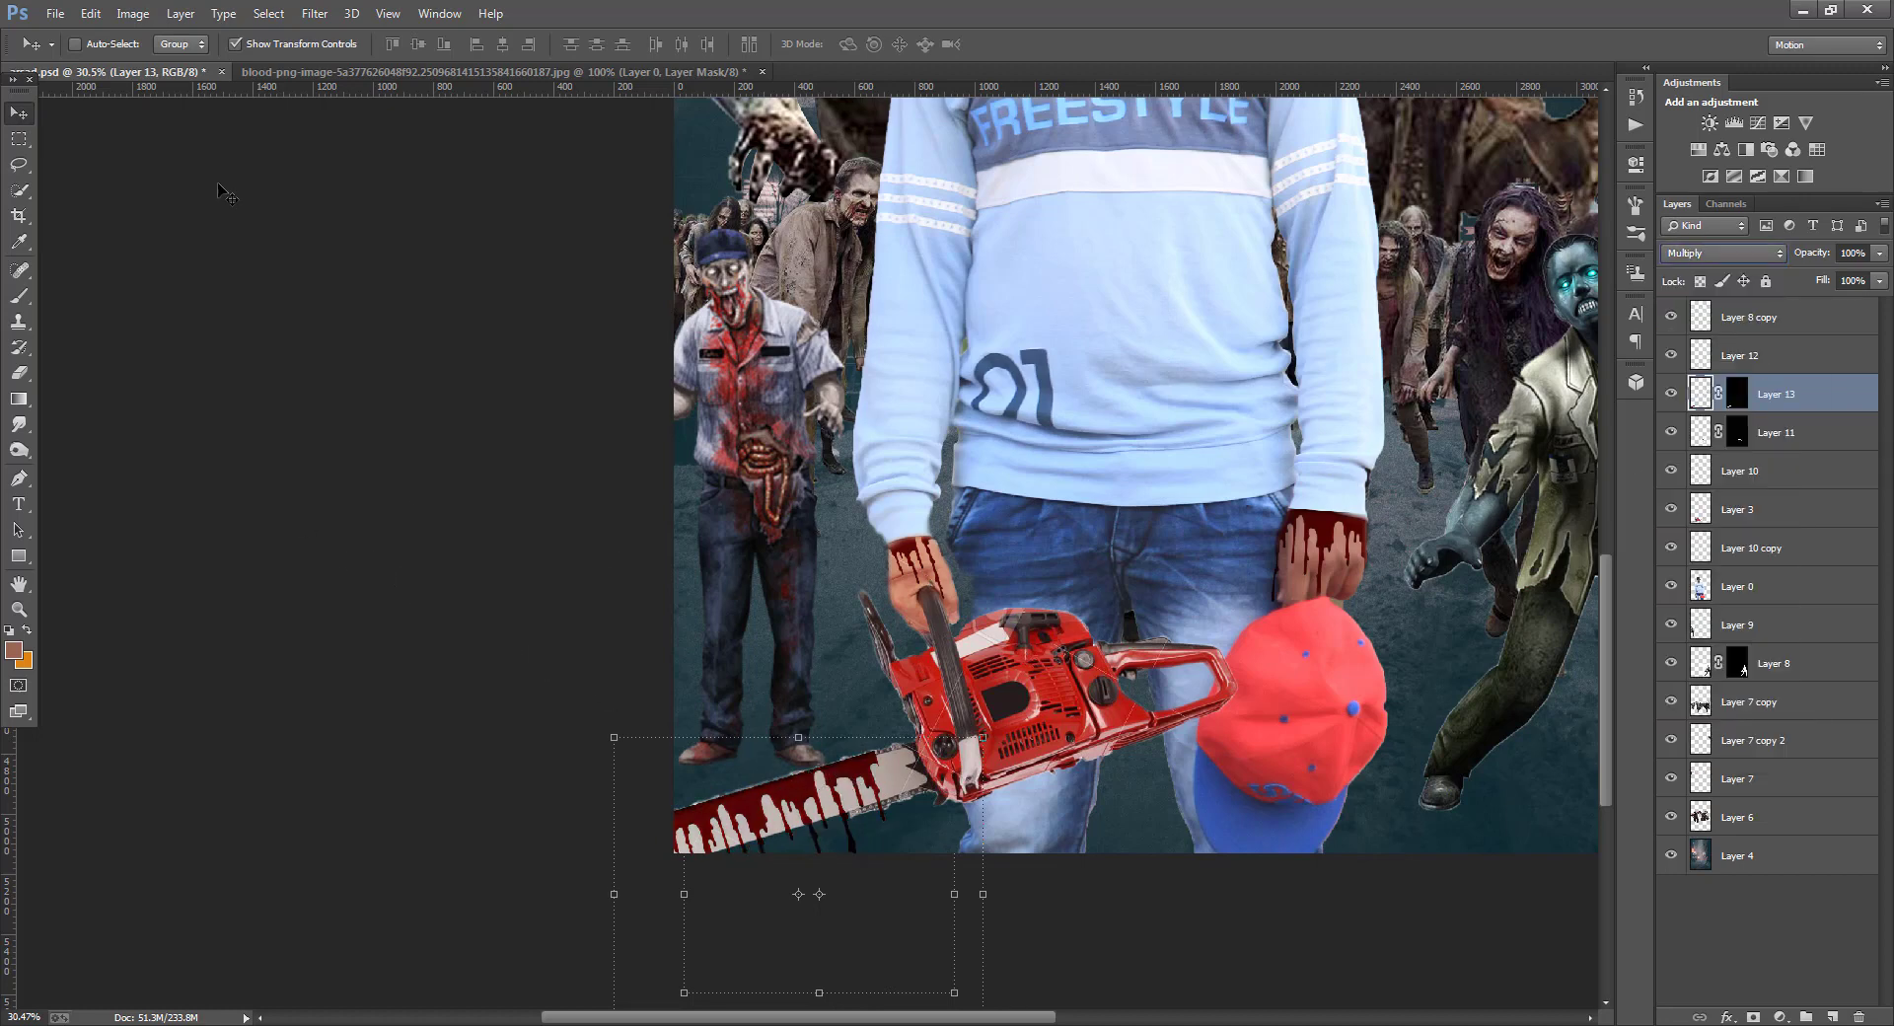
scroll(898, 584, down, 4)
scroll(898, 584, up, 7)
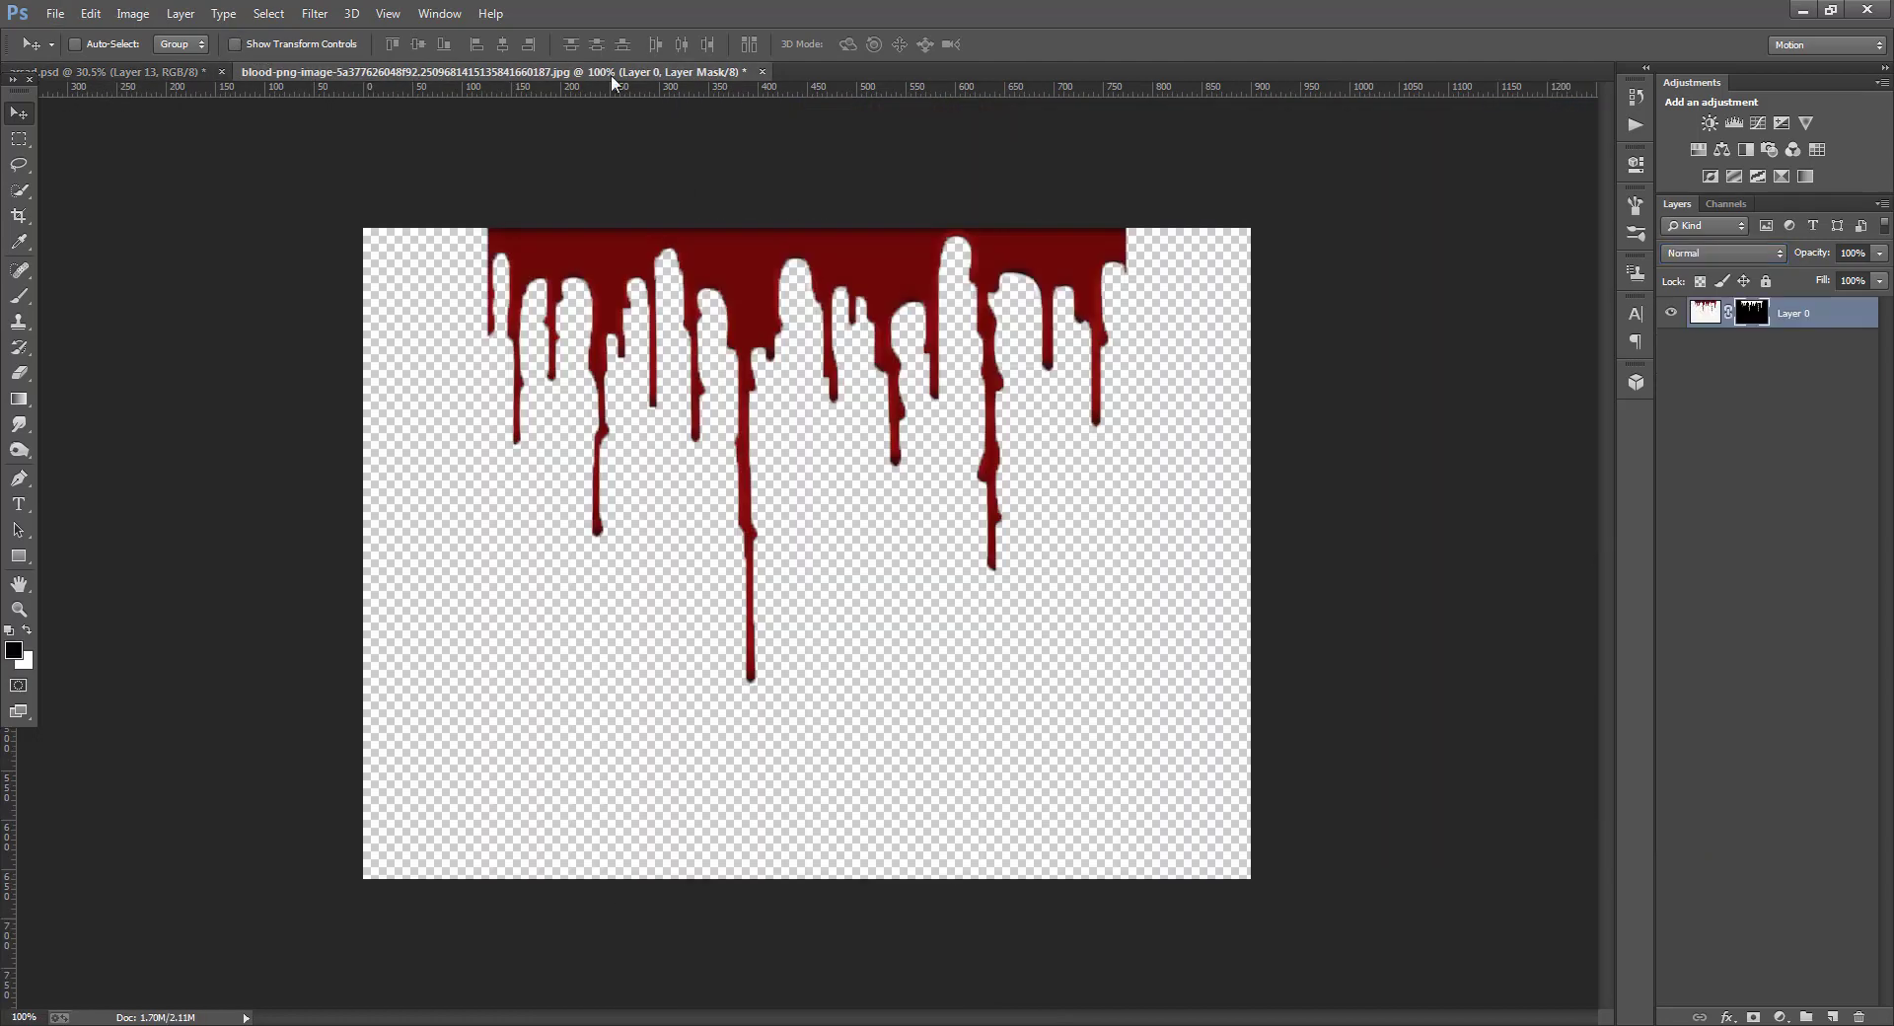
- Close the blood drips image without saving its changes
click(611, 72)
click(762, 72)
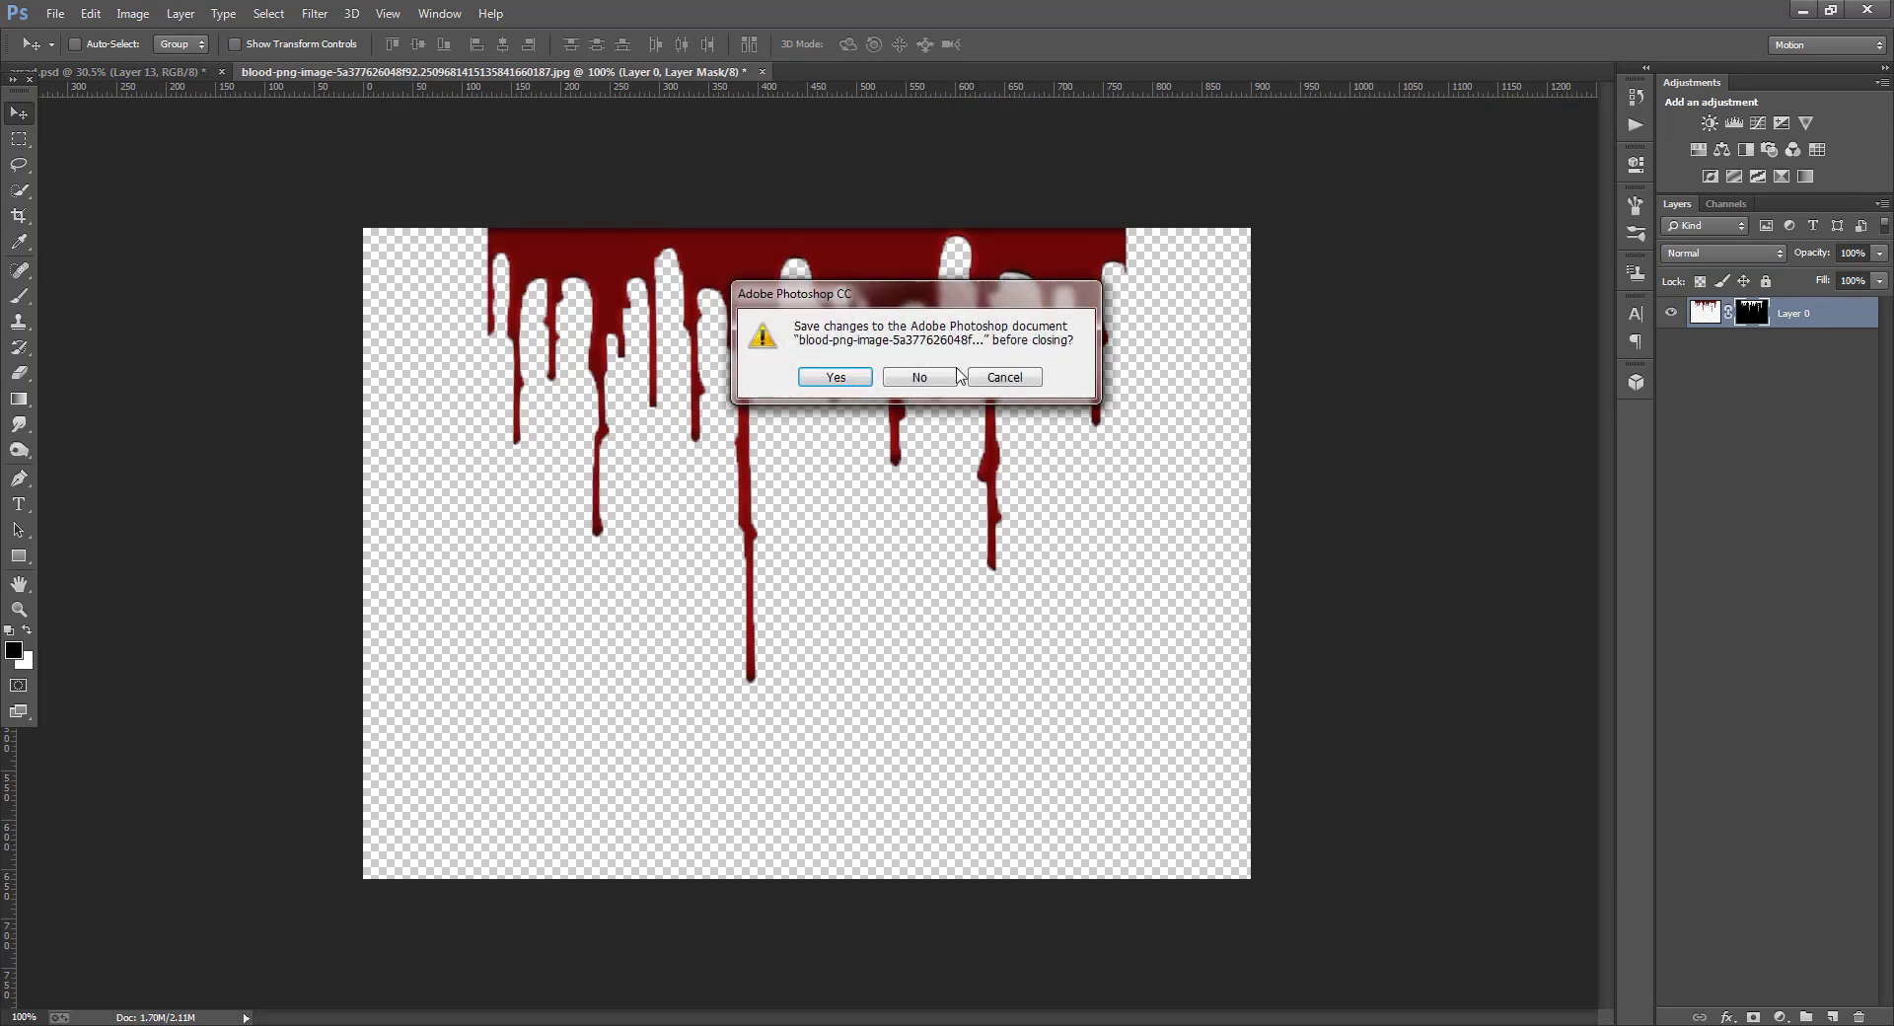
key(n)
scroll(987, 498, down, 5)
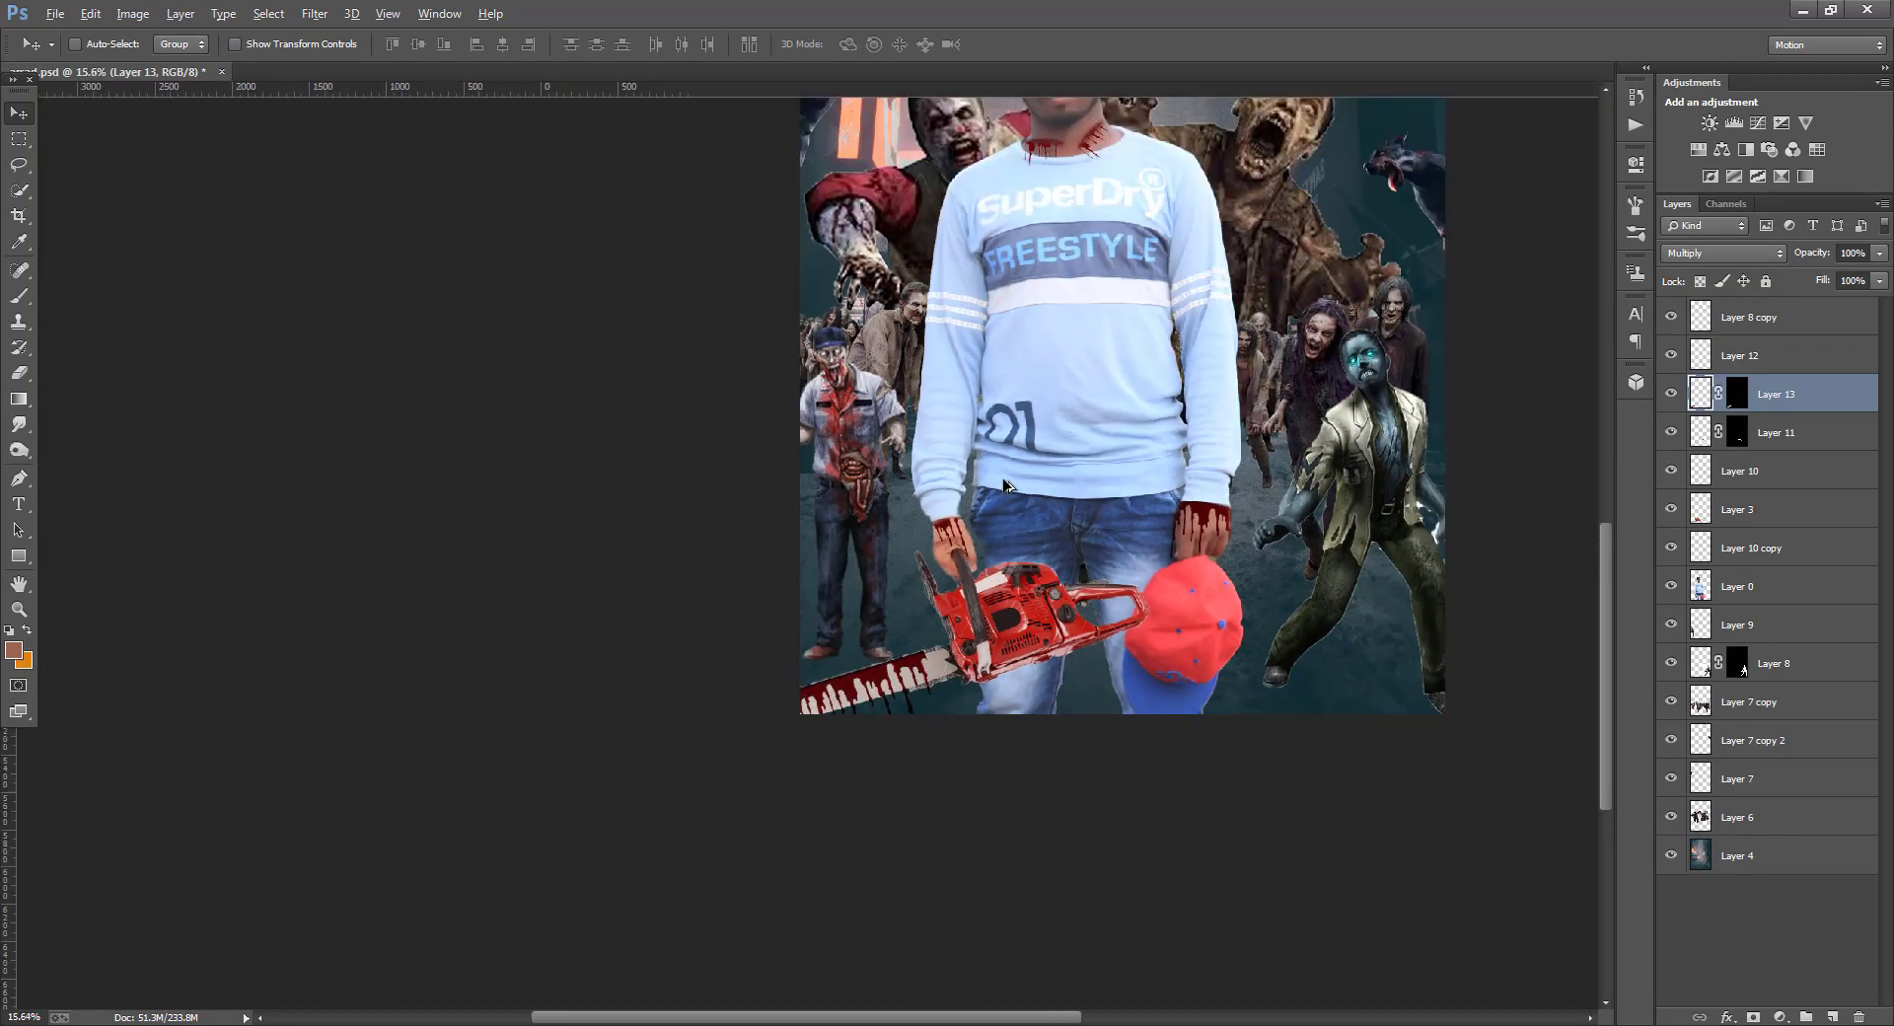
scroll(772, 696, up, 2)
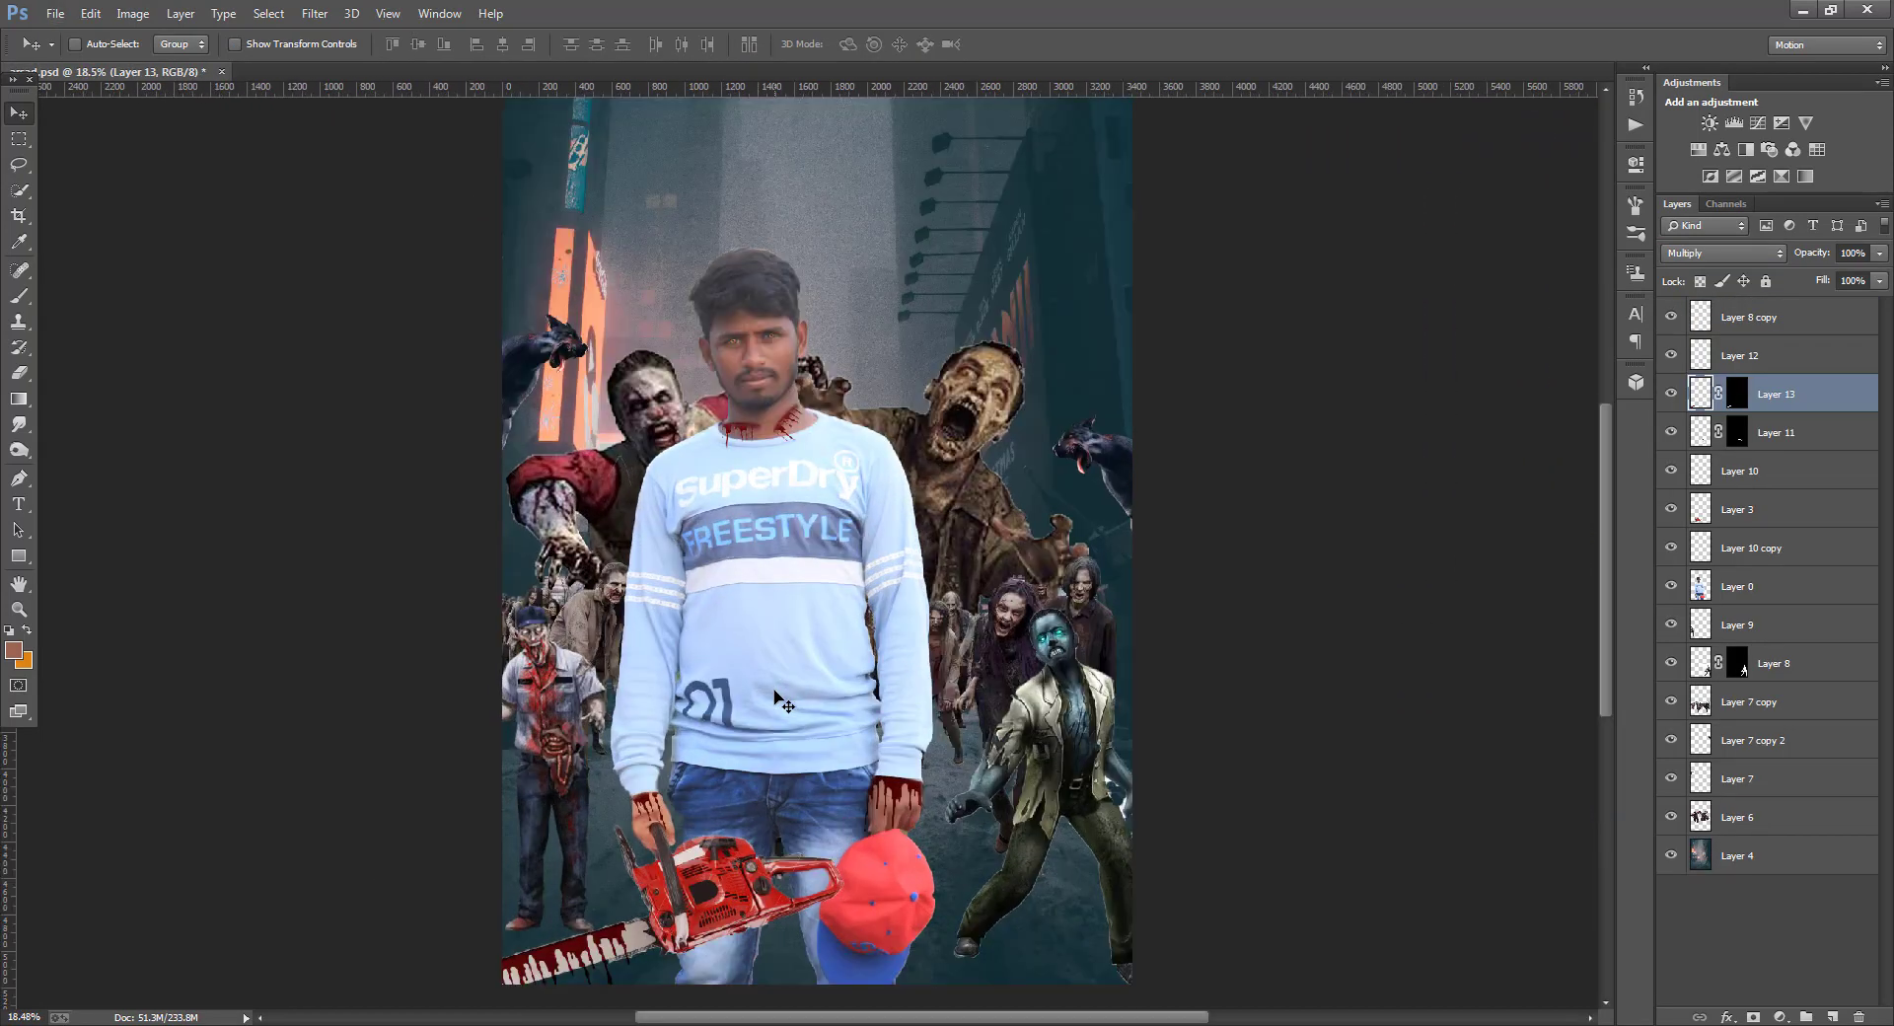
- Open the Fear the Walking Dead title image download (2) and place it in the poster above the man's head
click(57, 16)
click(74, 56)
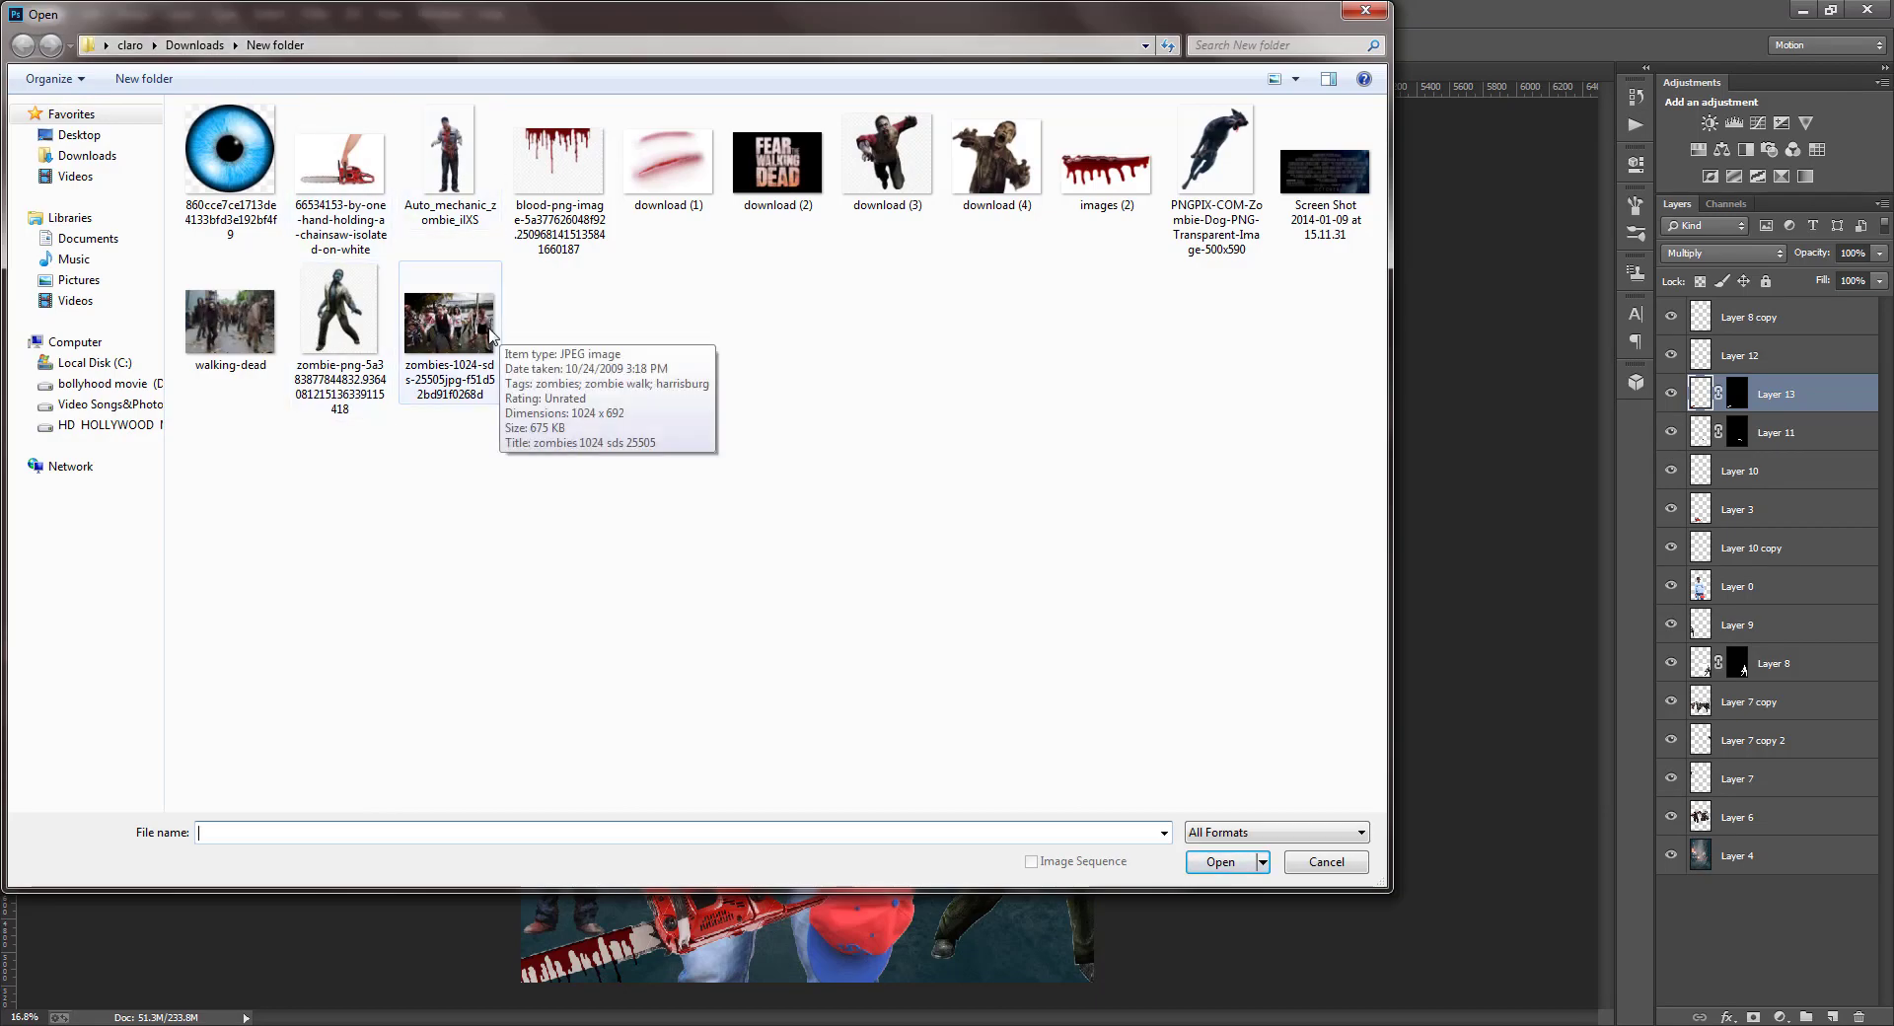
click(777, 165)
click(1219, 861)
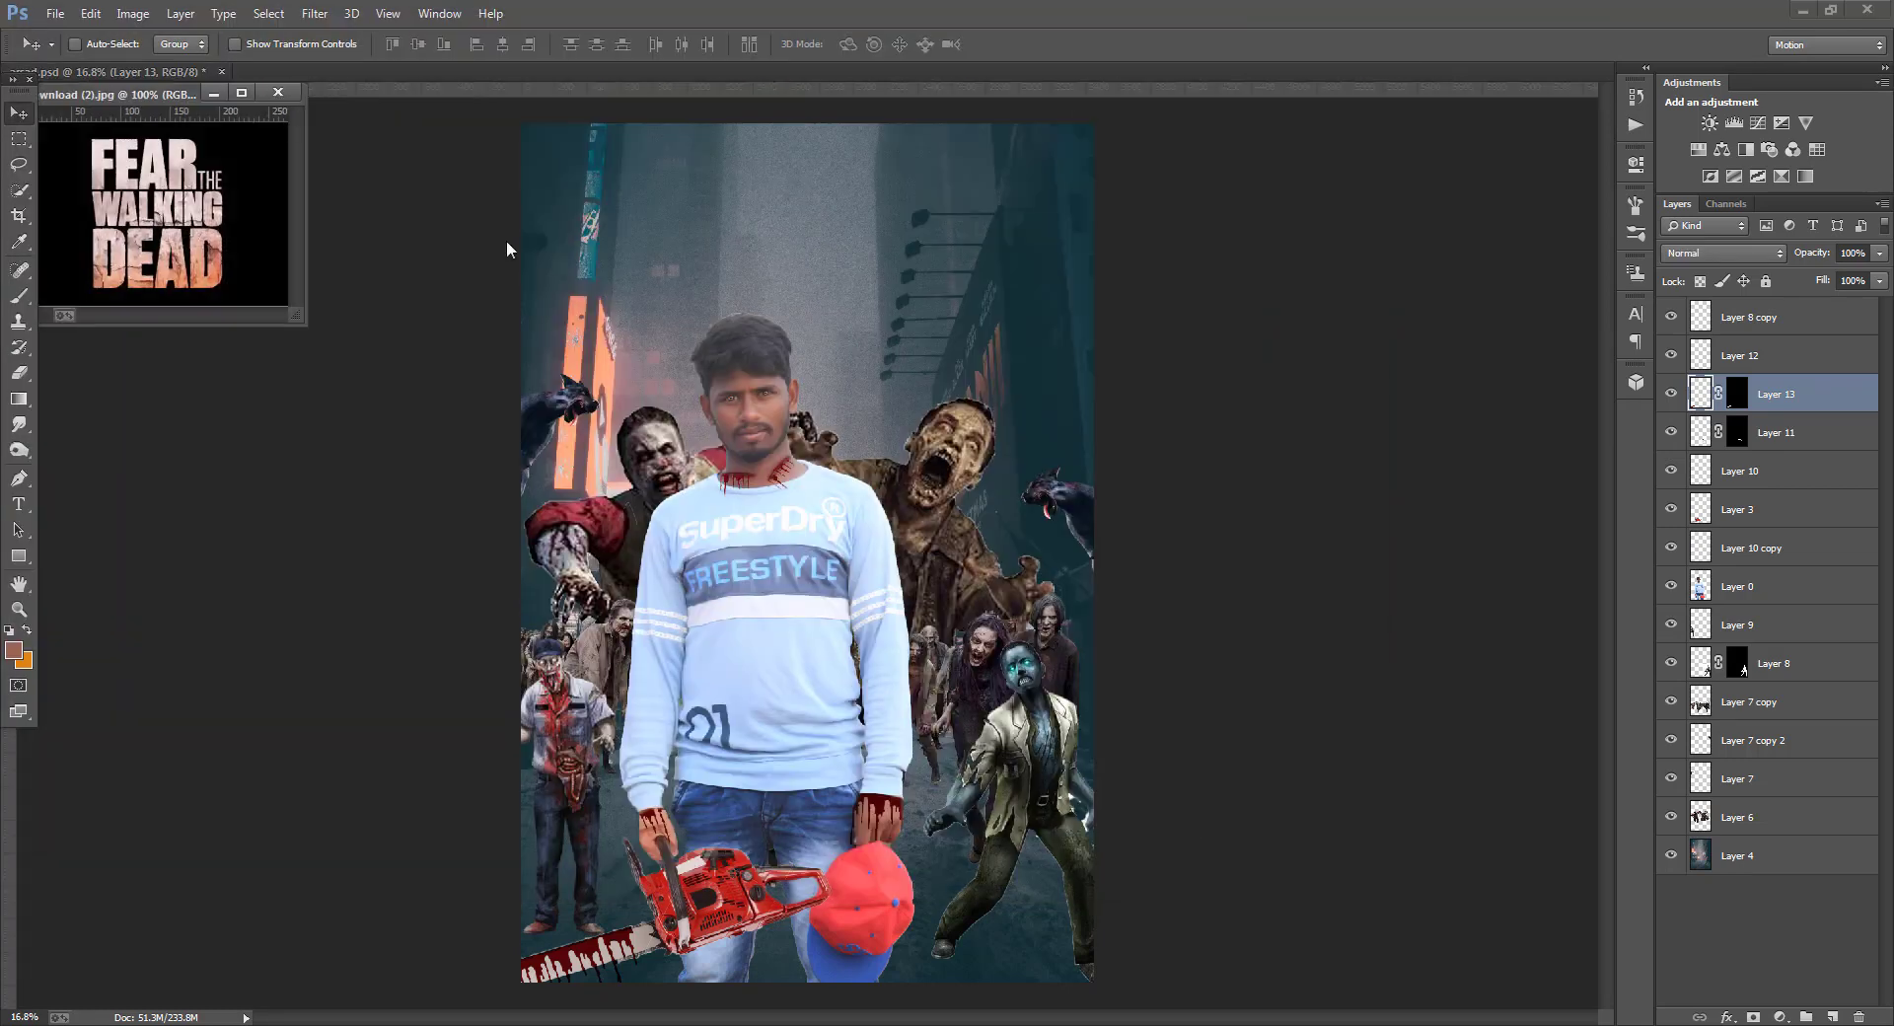
drag(758, 237, 760, 239)
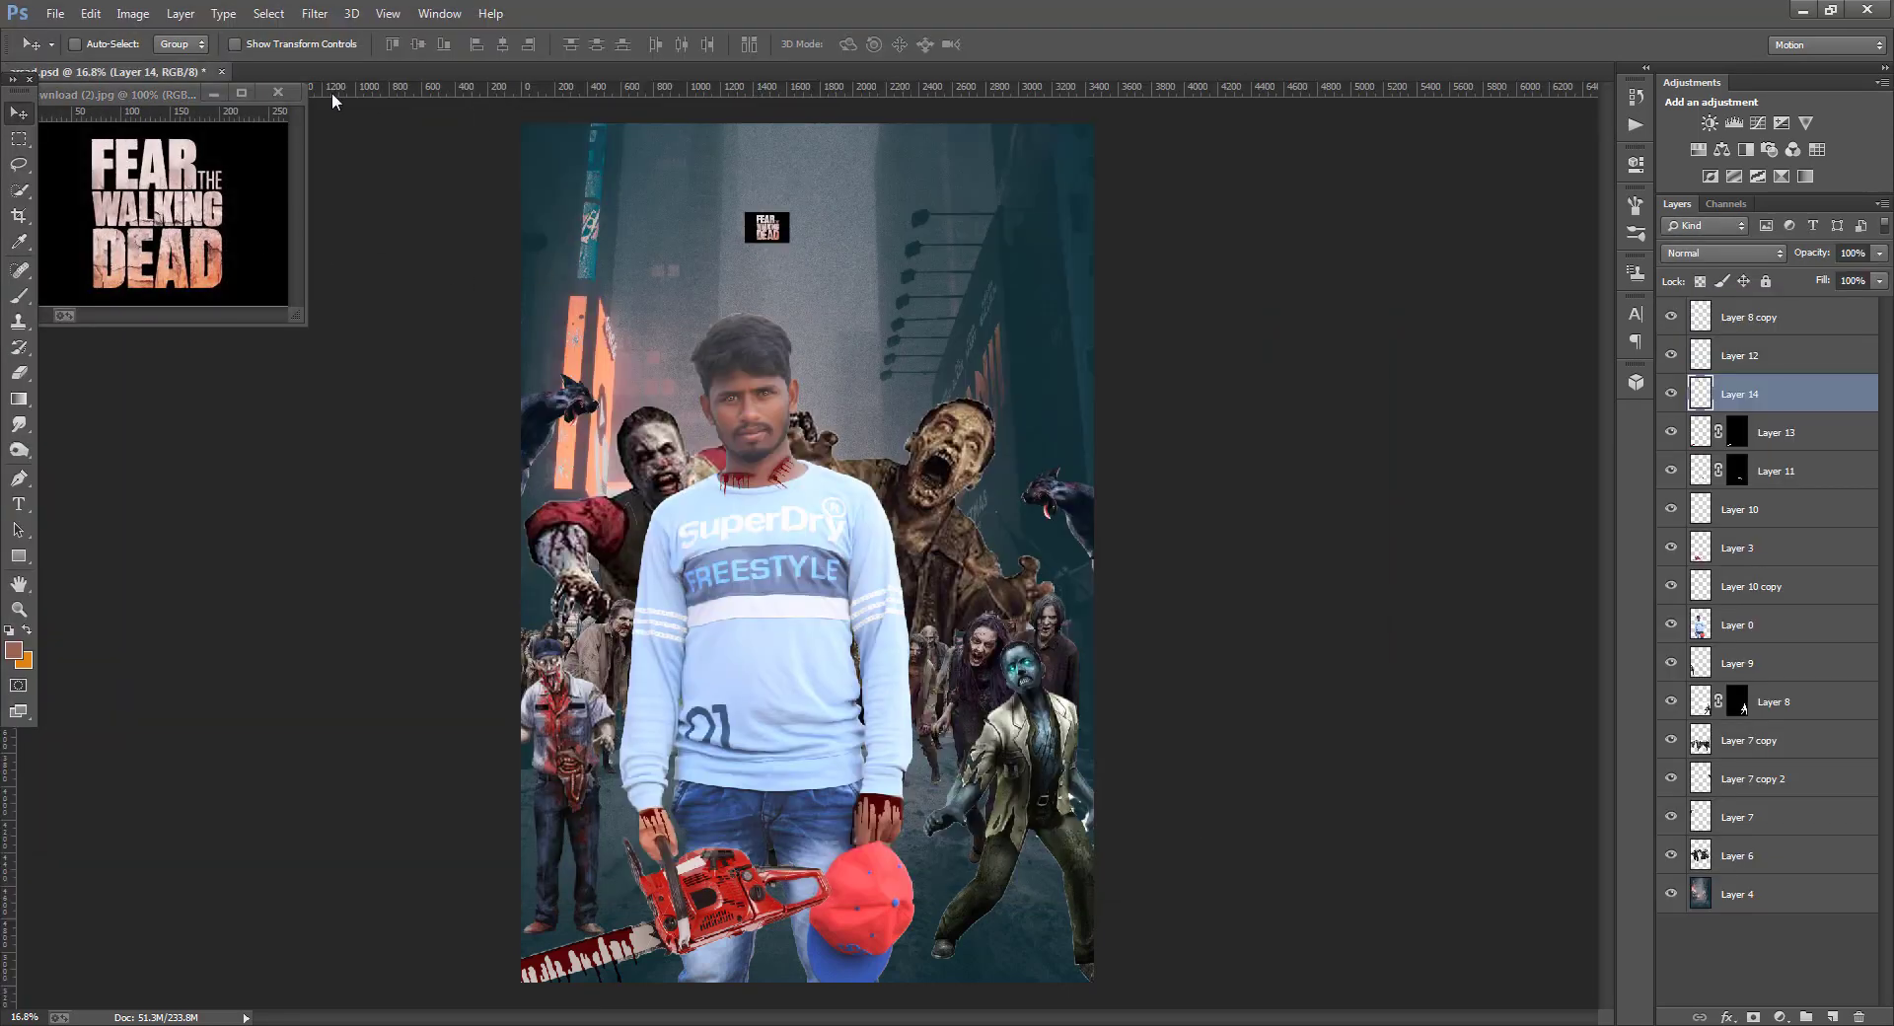
- Enlarge the title image to about 983% width and 1043% height and position it over the upper part of the poster
click(293, 50)
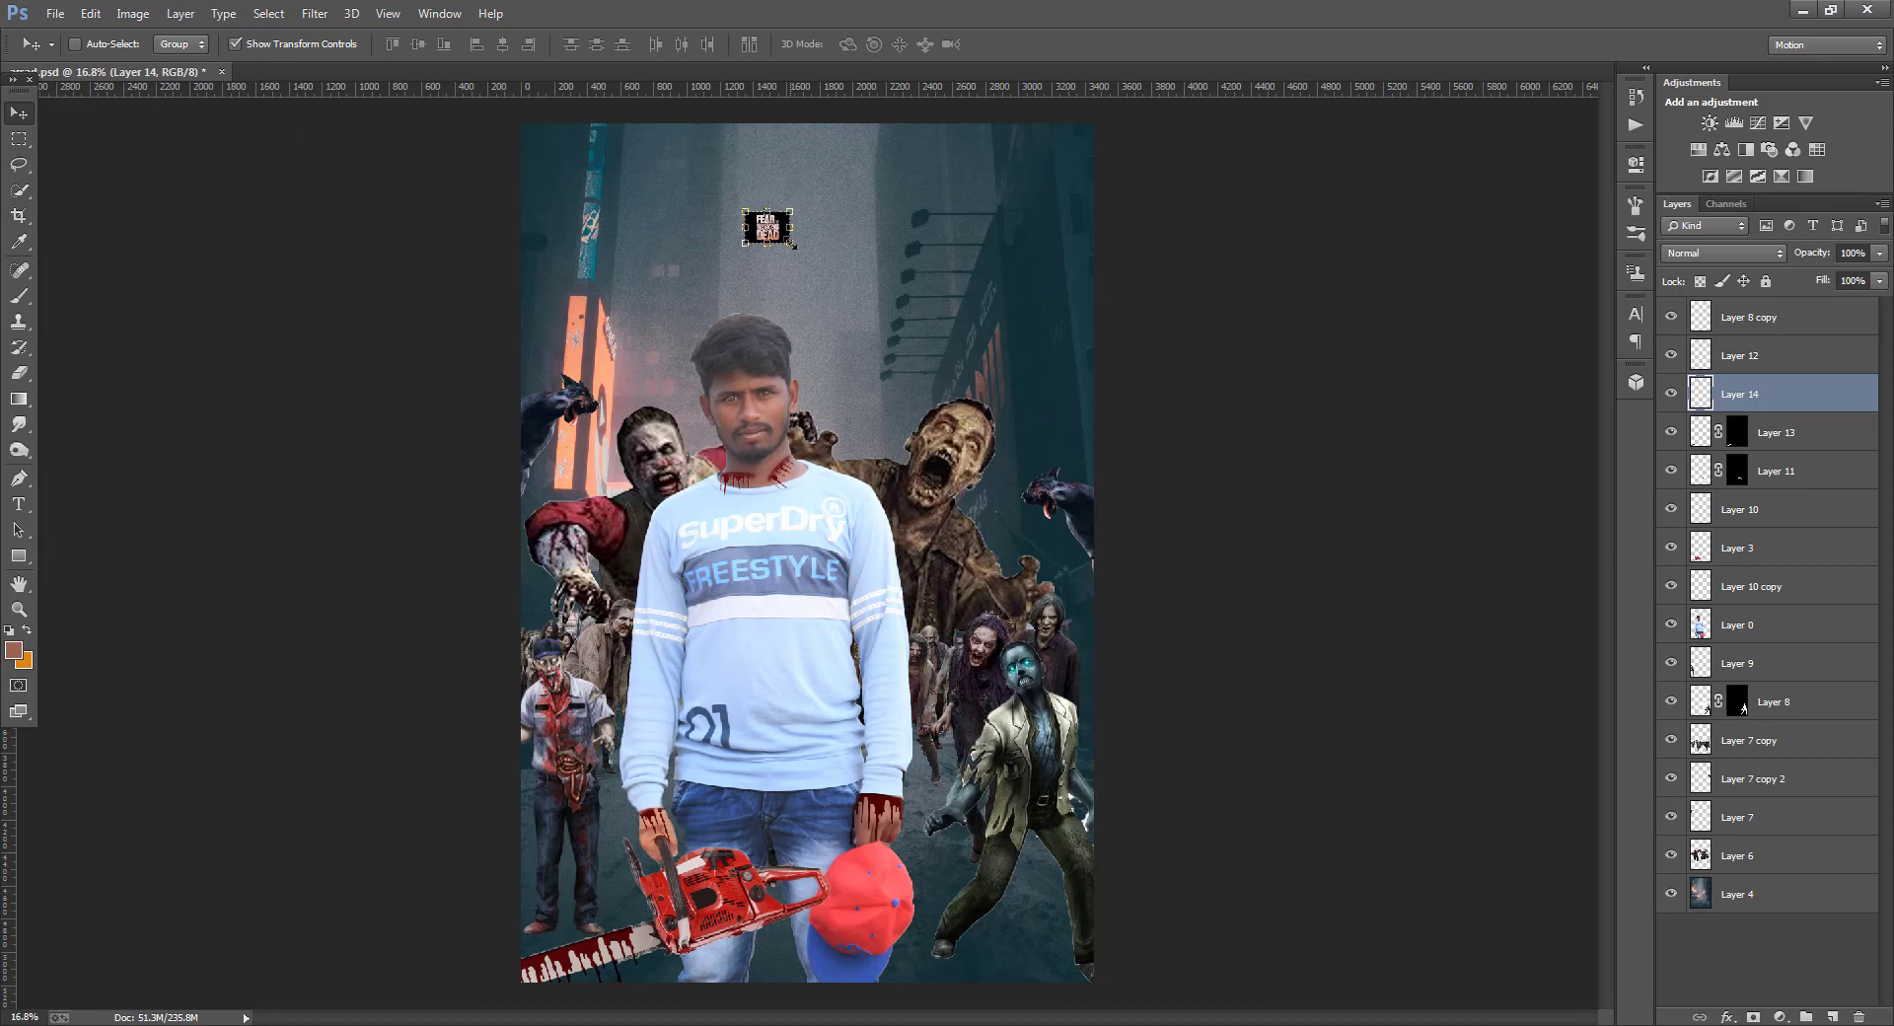
drag(793, 245, 819, 283)
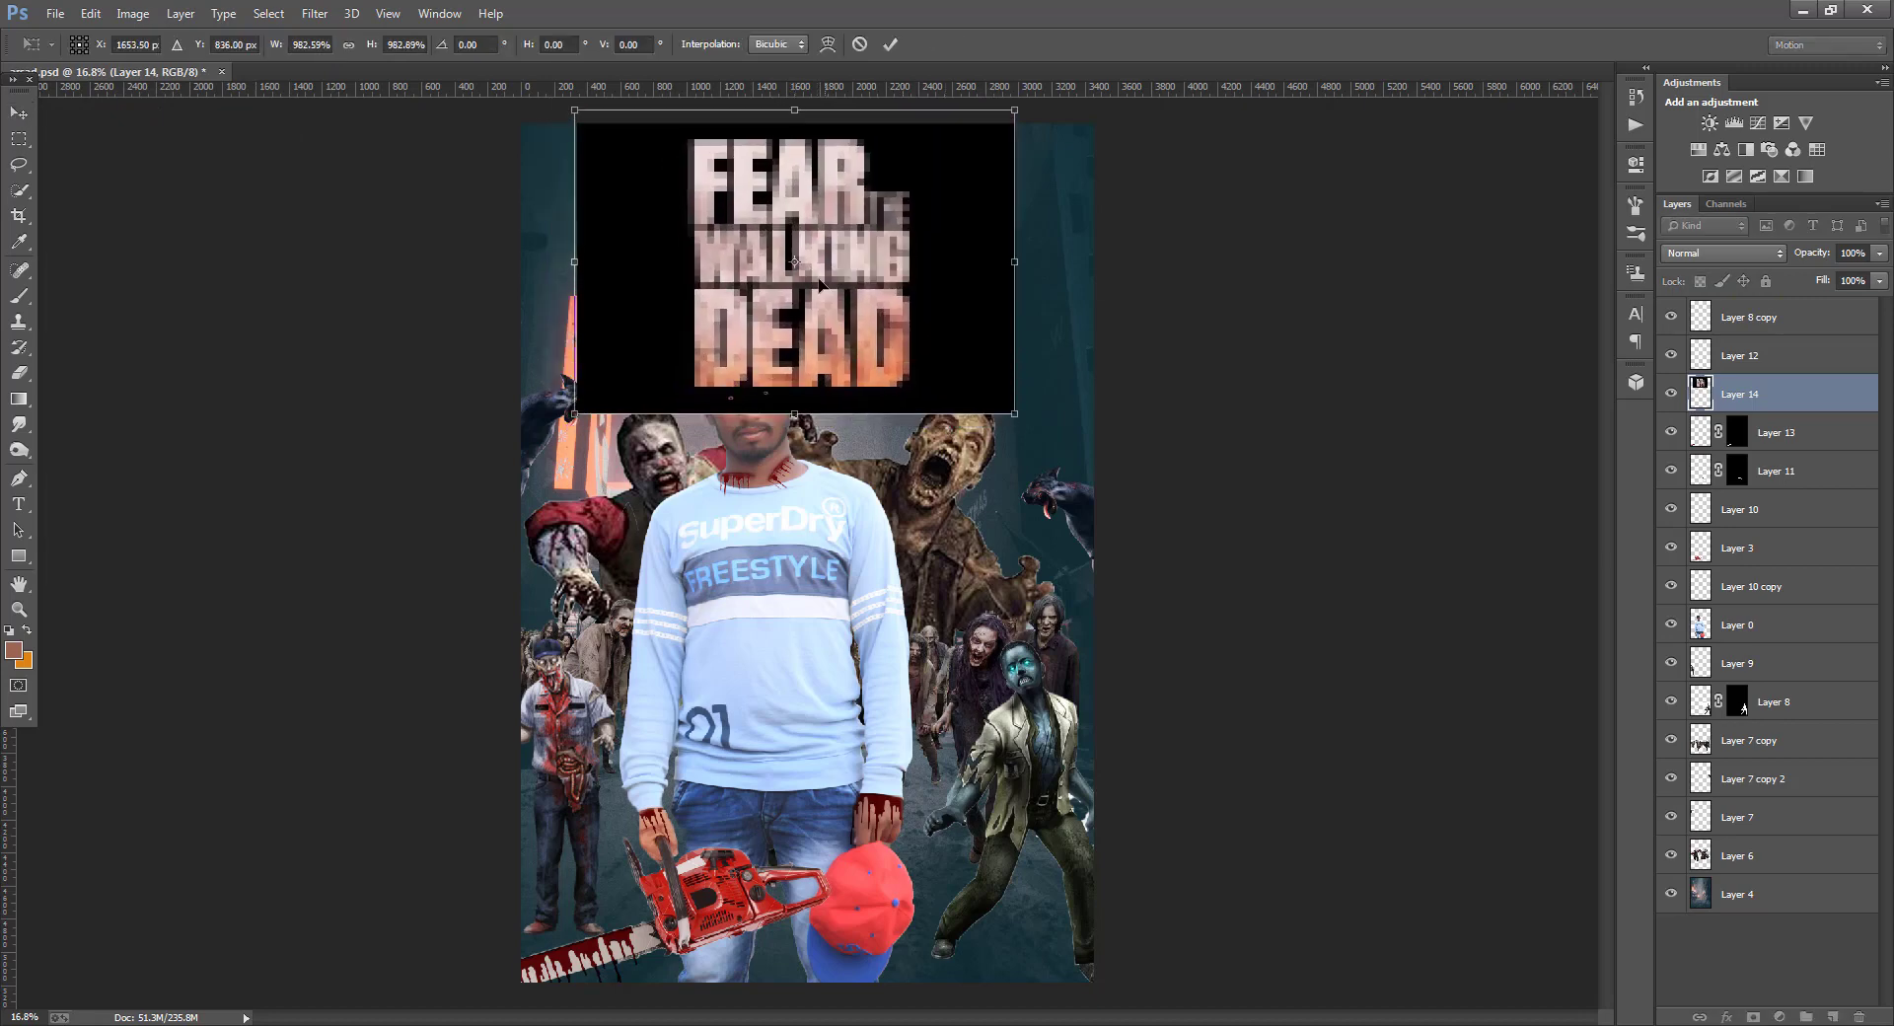
drag(790, 419, 790, 431)
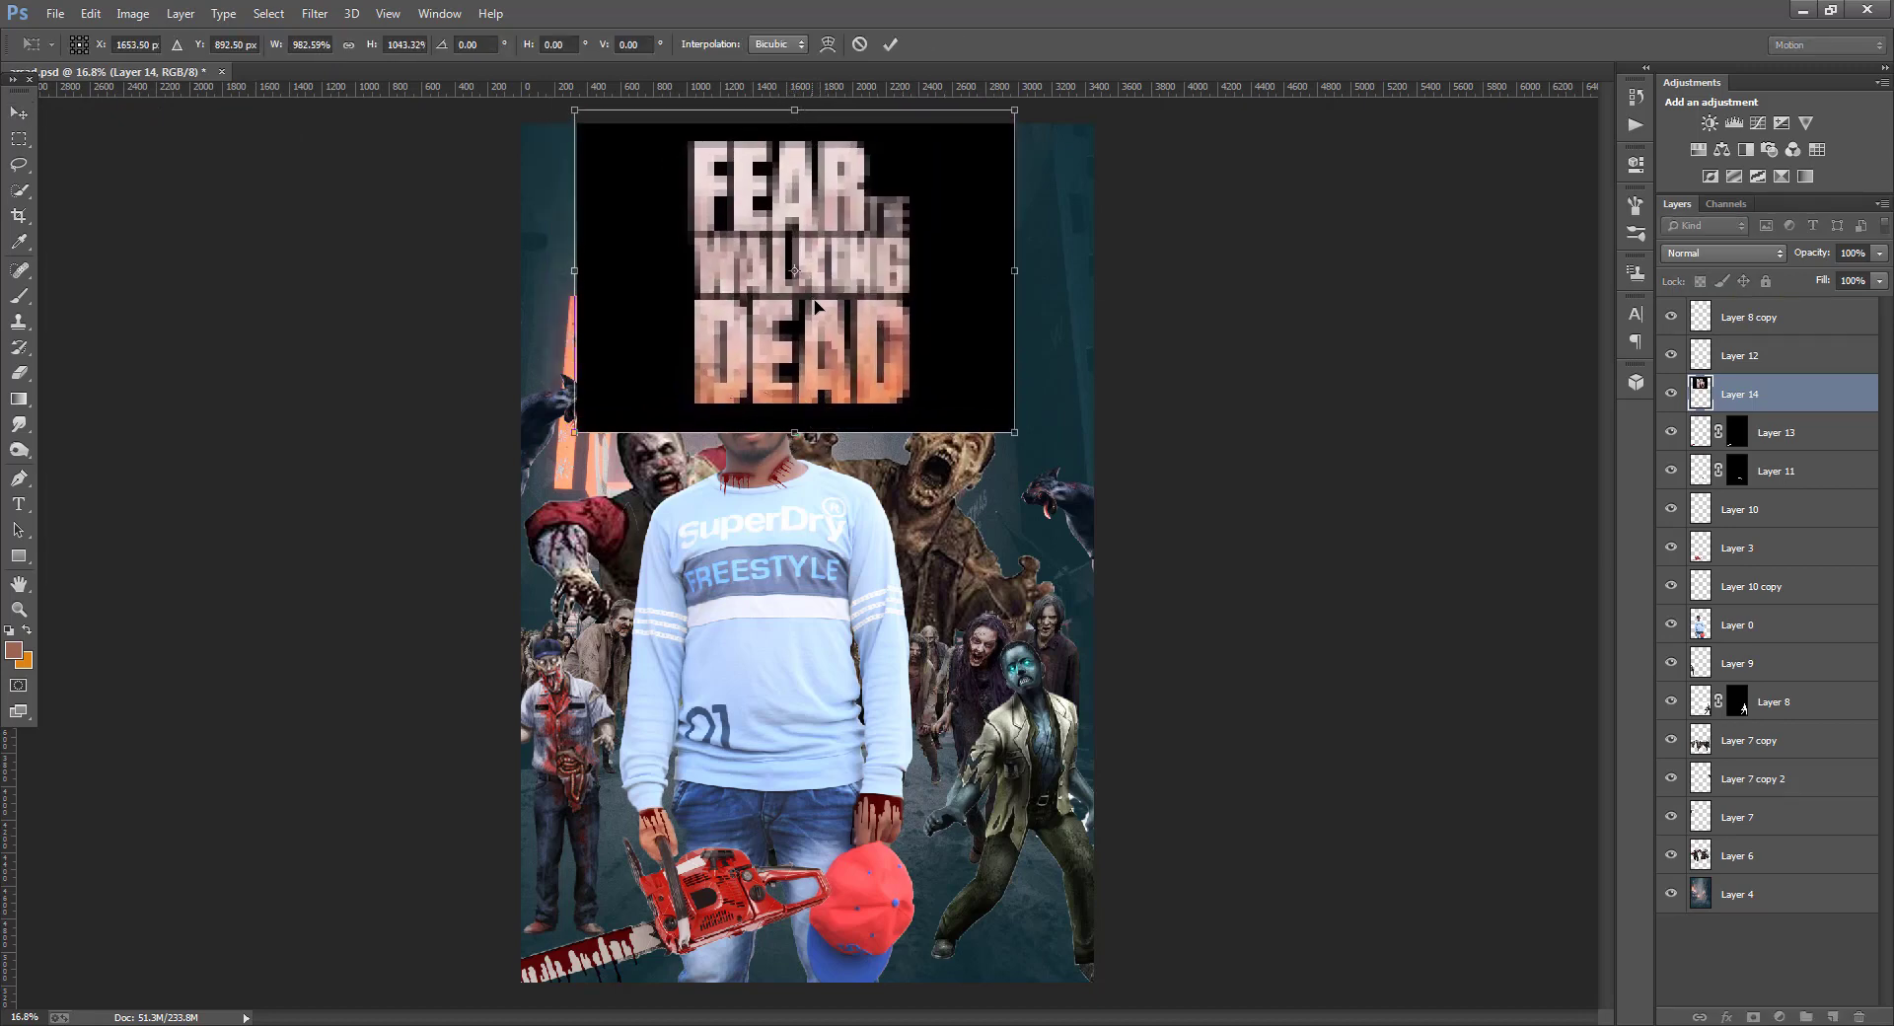
drag(816, 304, 831, 306)
click(19, 112)
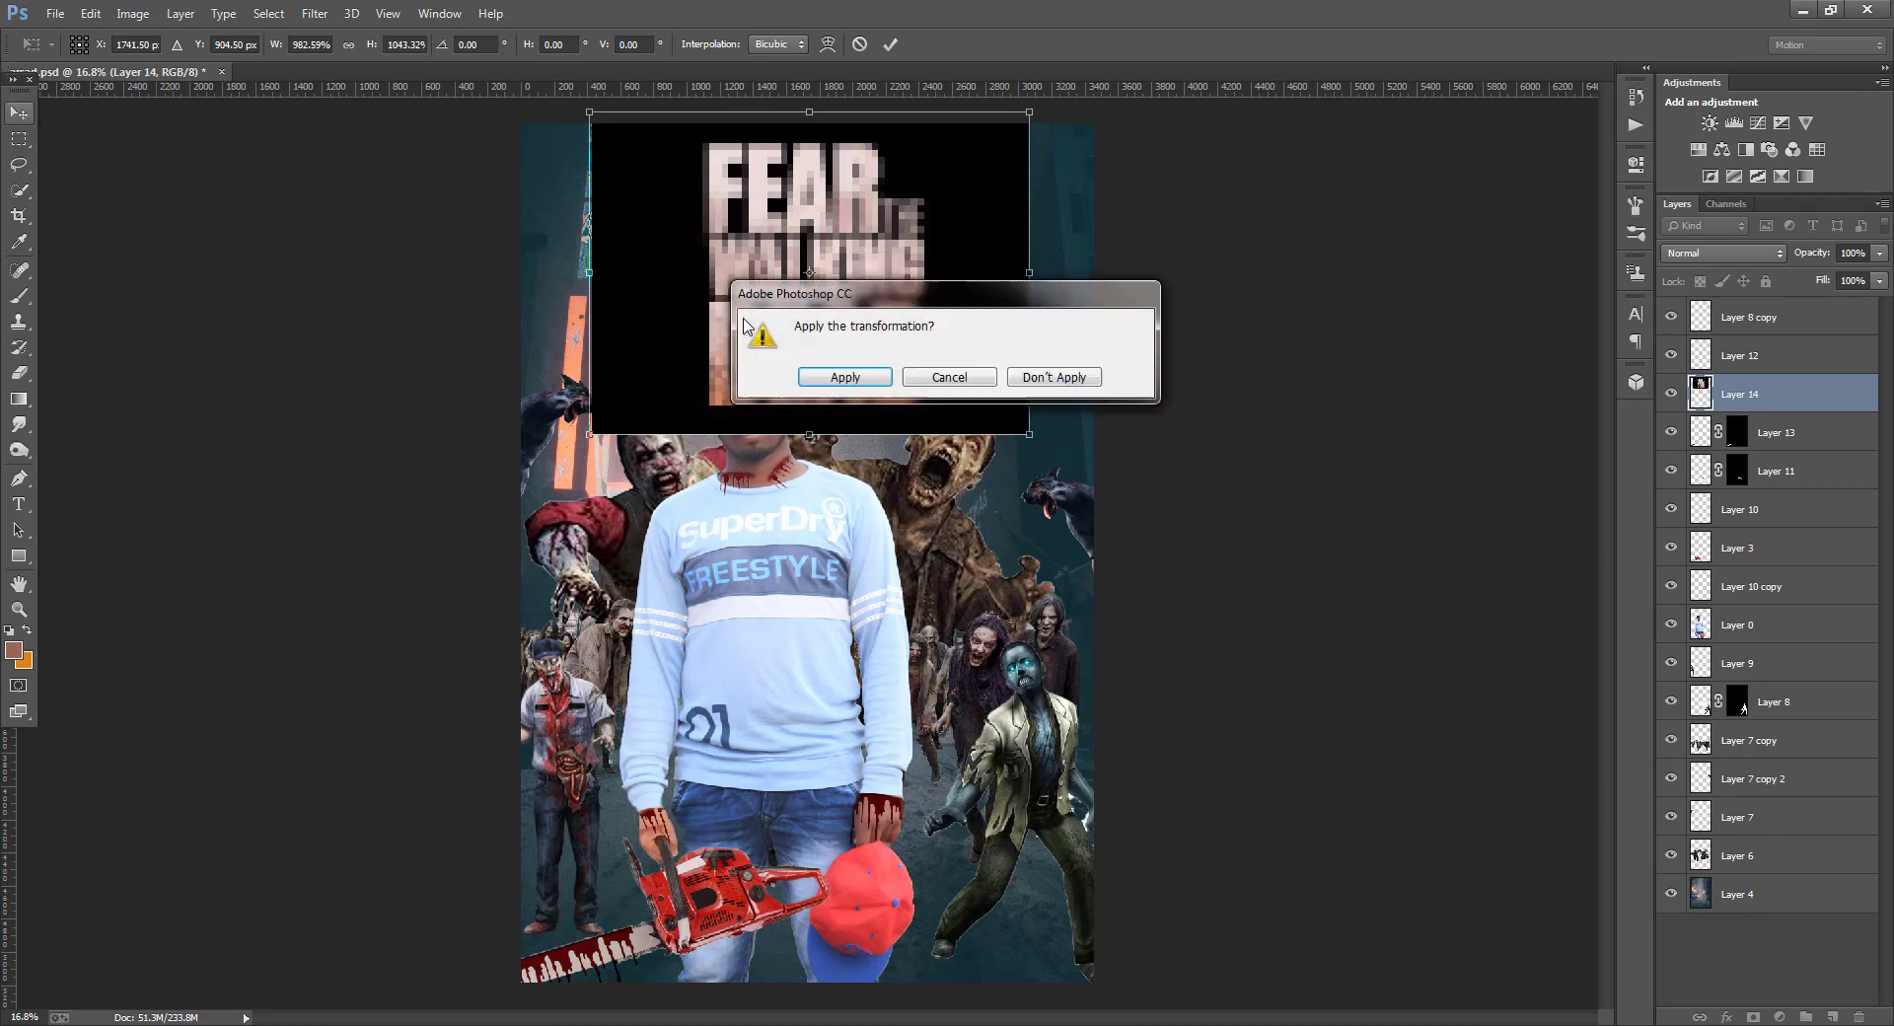
click(833, 378)
- Move Layer 14 directly beneath the man's Layer 0 and set its blend mode to Lighten
drag(1770, 394, 1774, 646)
click(1737, 253)
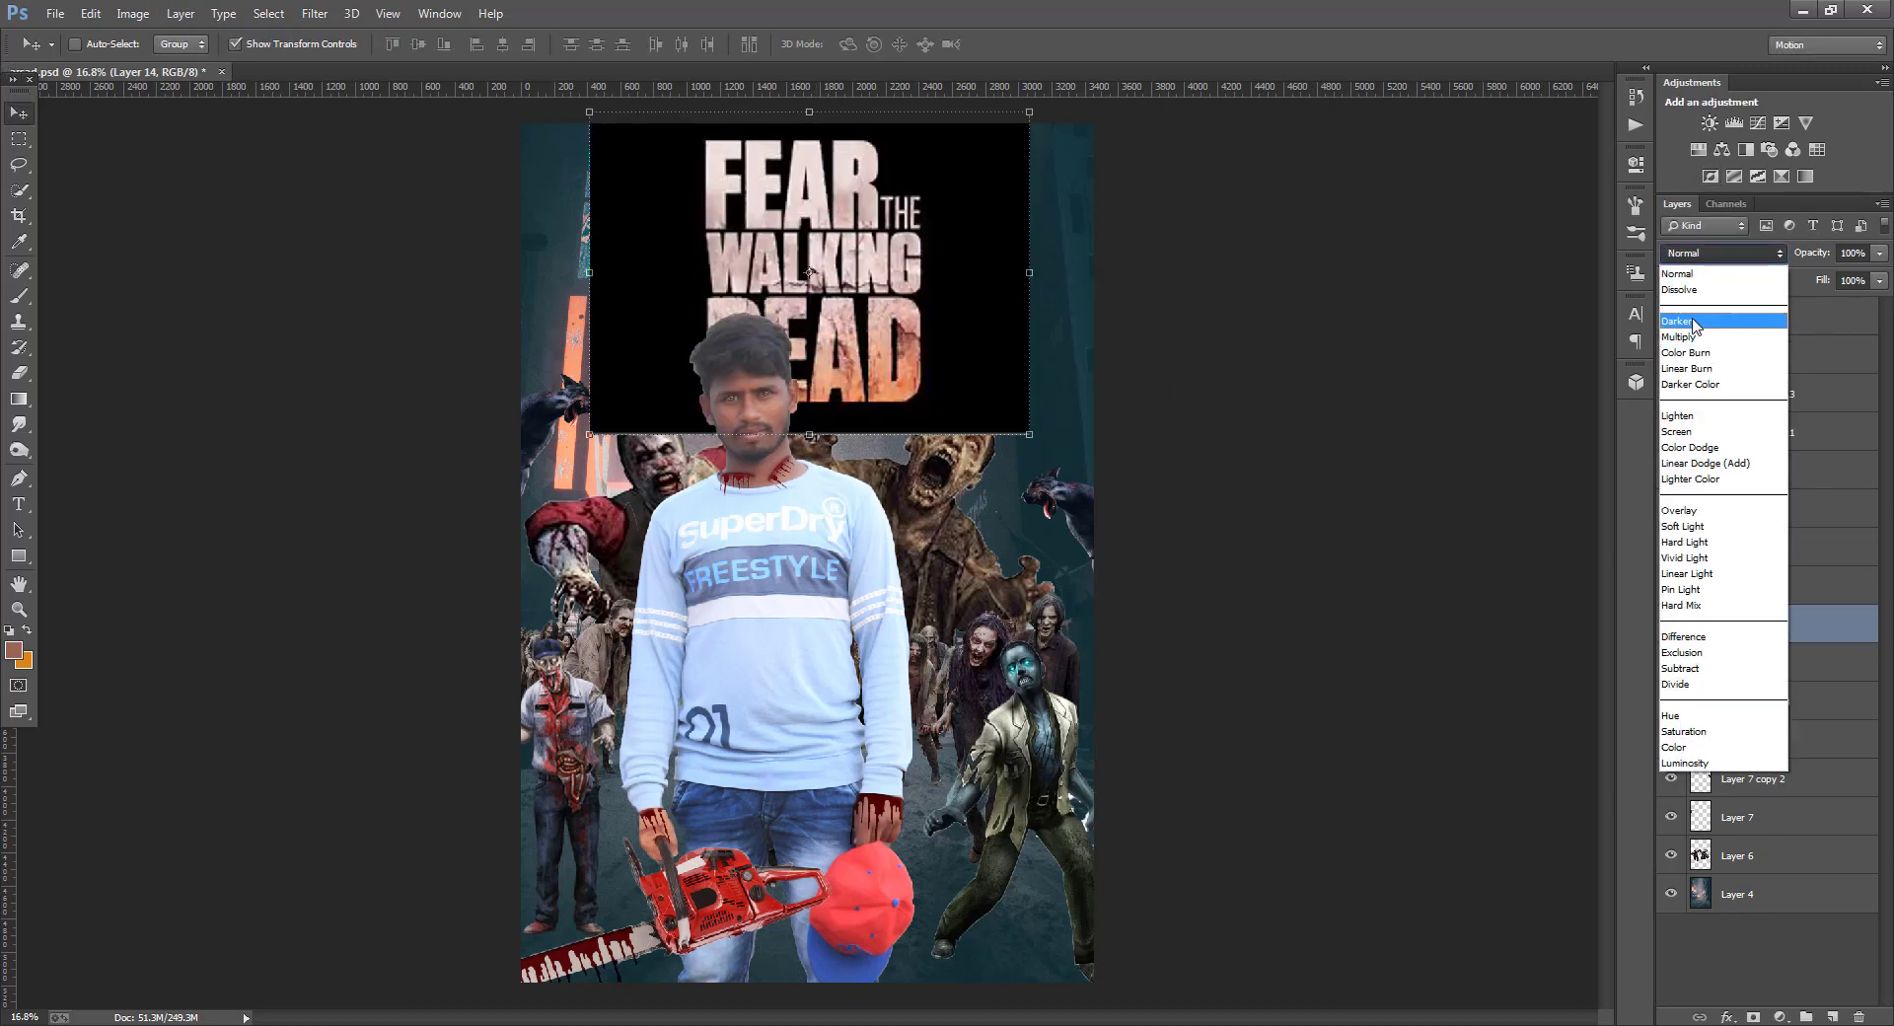
click(1695, 322)
key(Down)
key(Down)
key(Down)
key(Down)
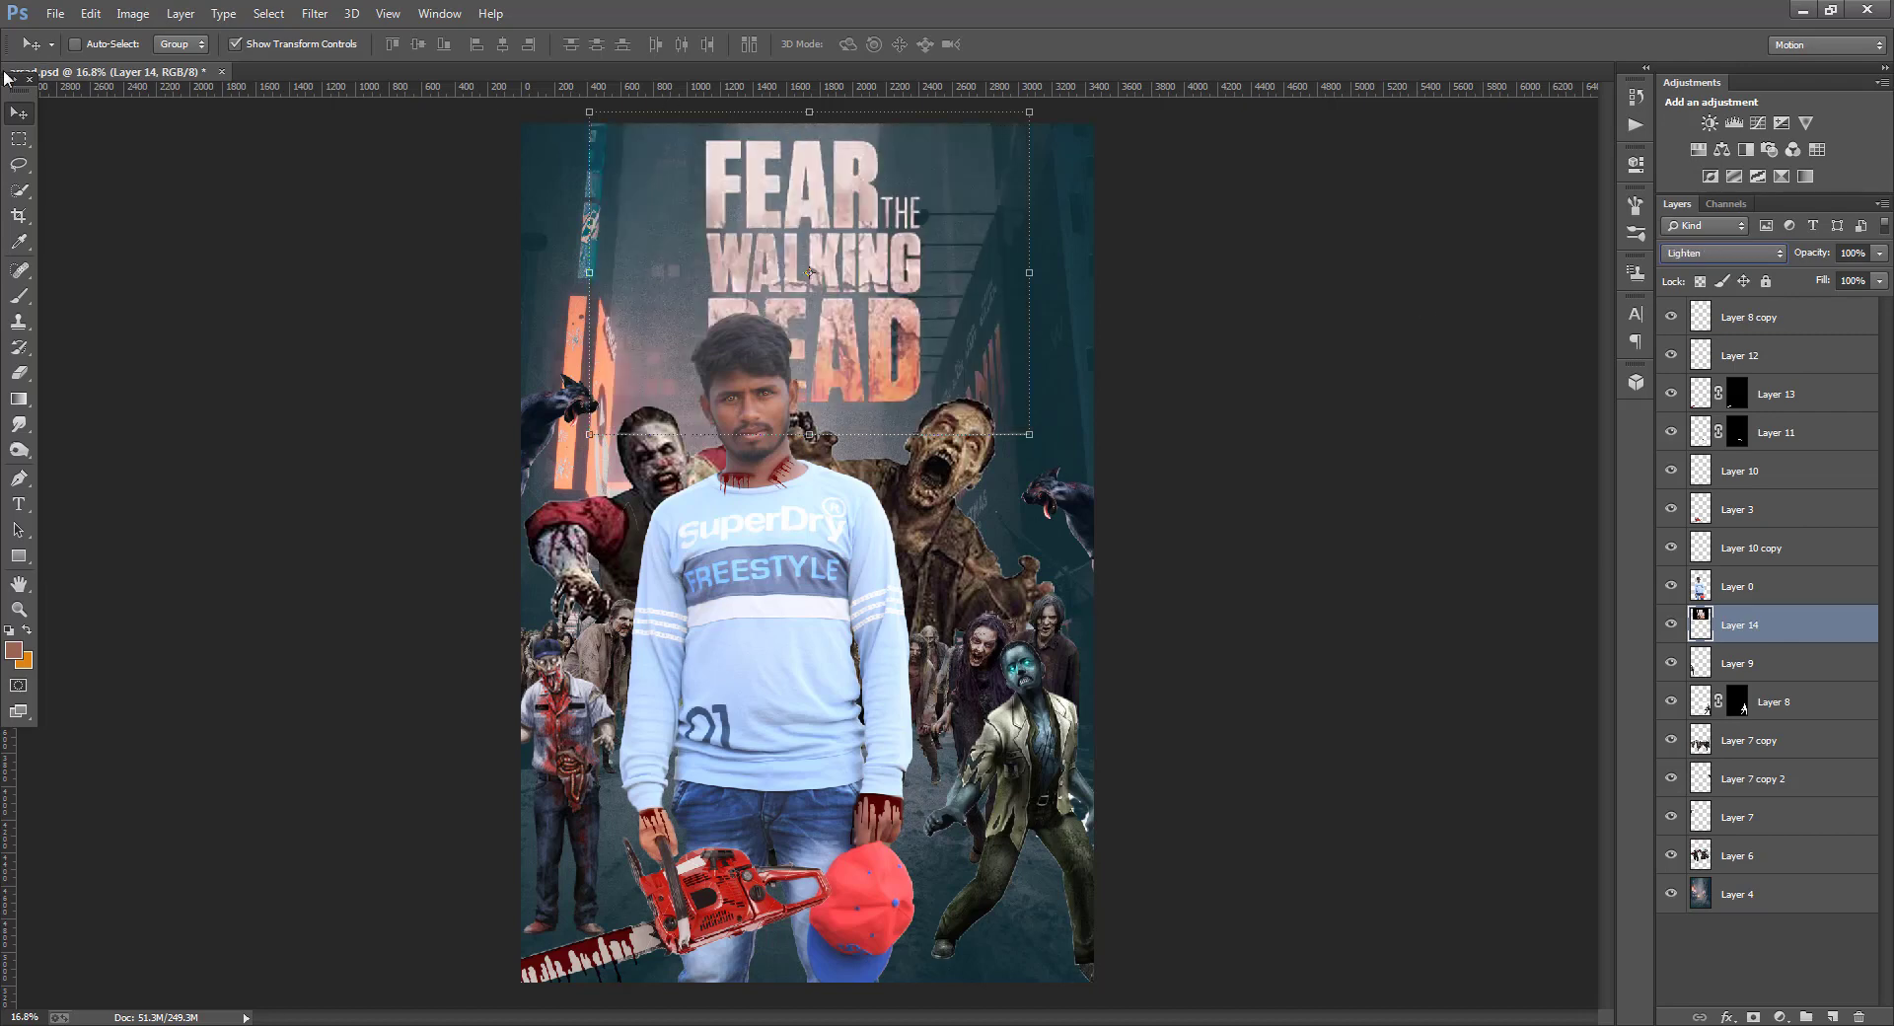
- Scale the title on Layer 14 to about 94.7%, reposition it above the man's head and apply the transformation
drag(786, 215, 830, 191)
scroll(809, 268, down, 2)
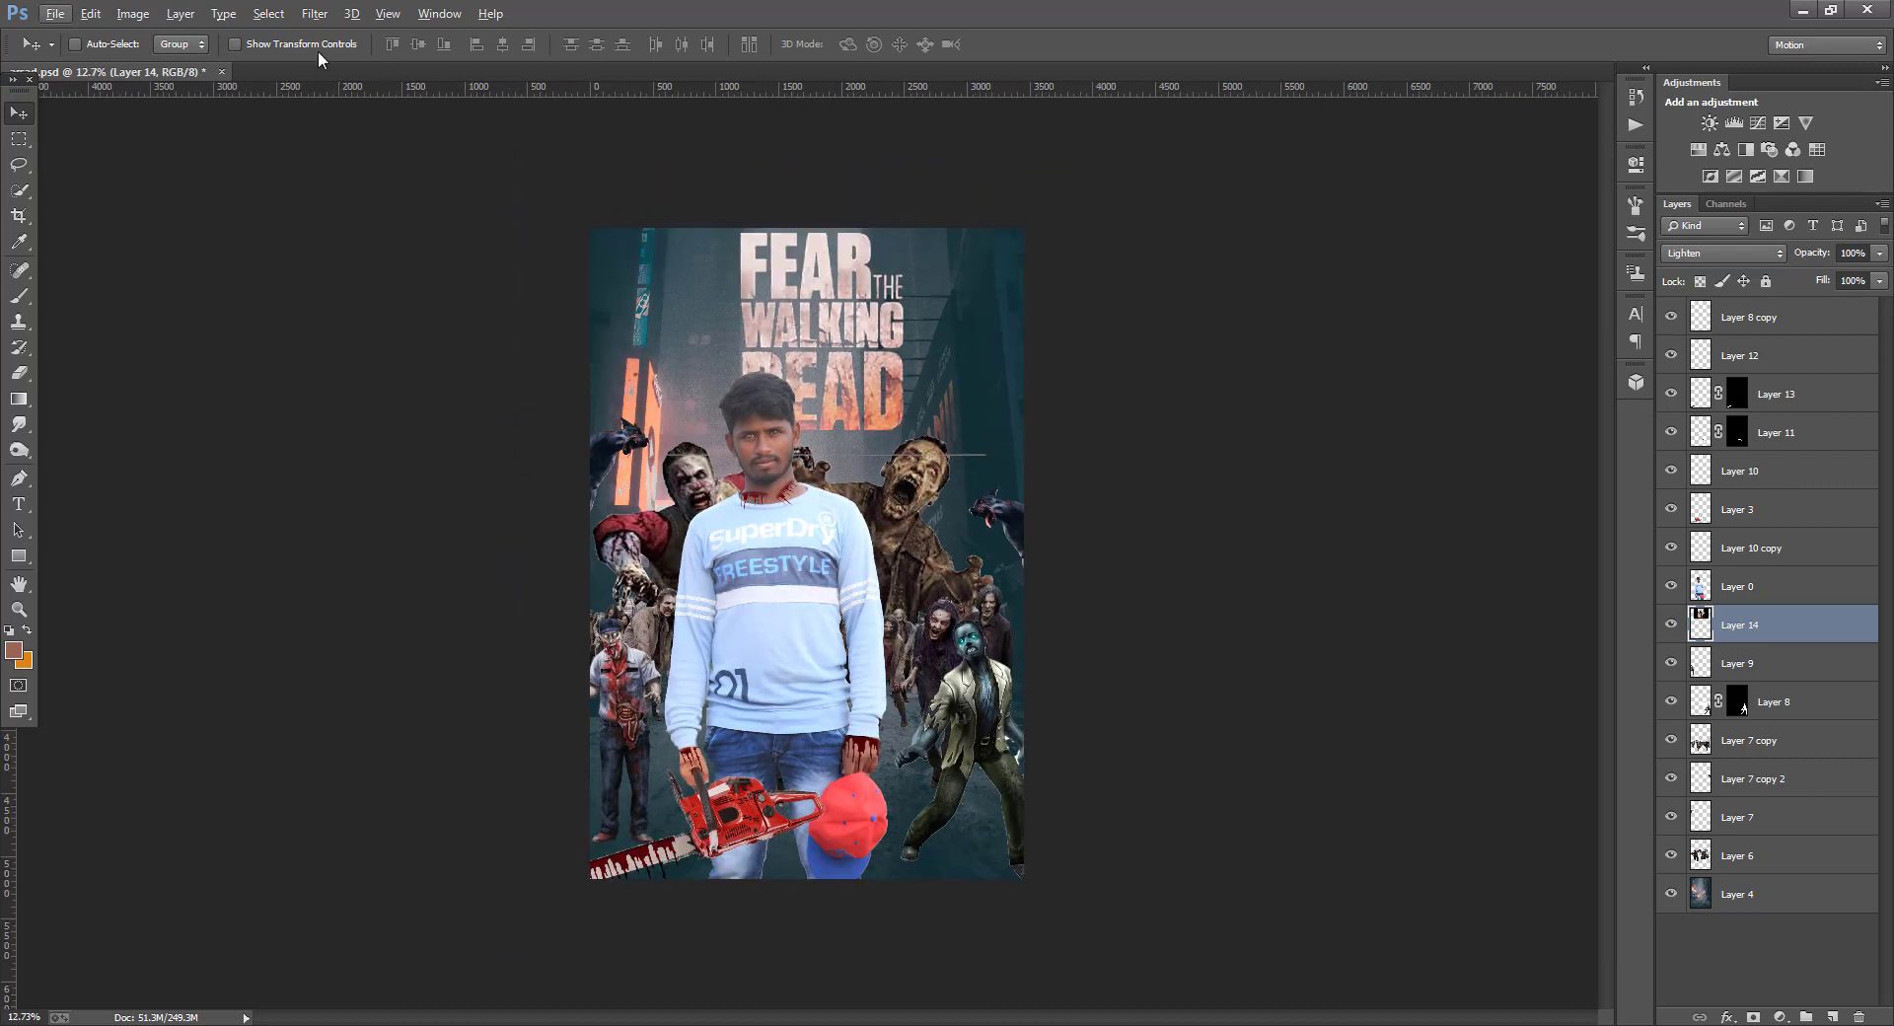
drag(996, 206, 987, 213)
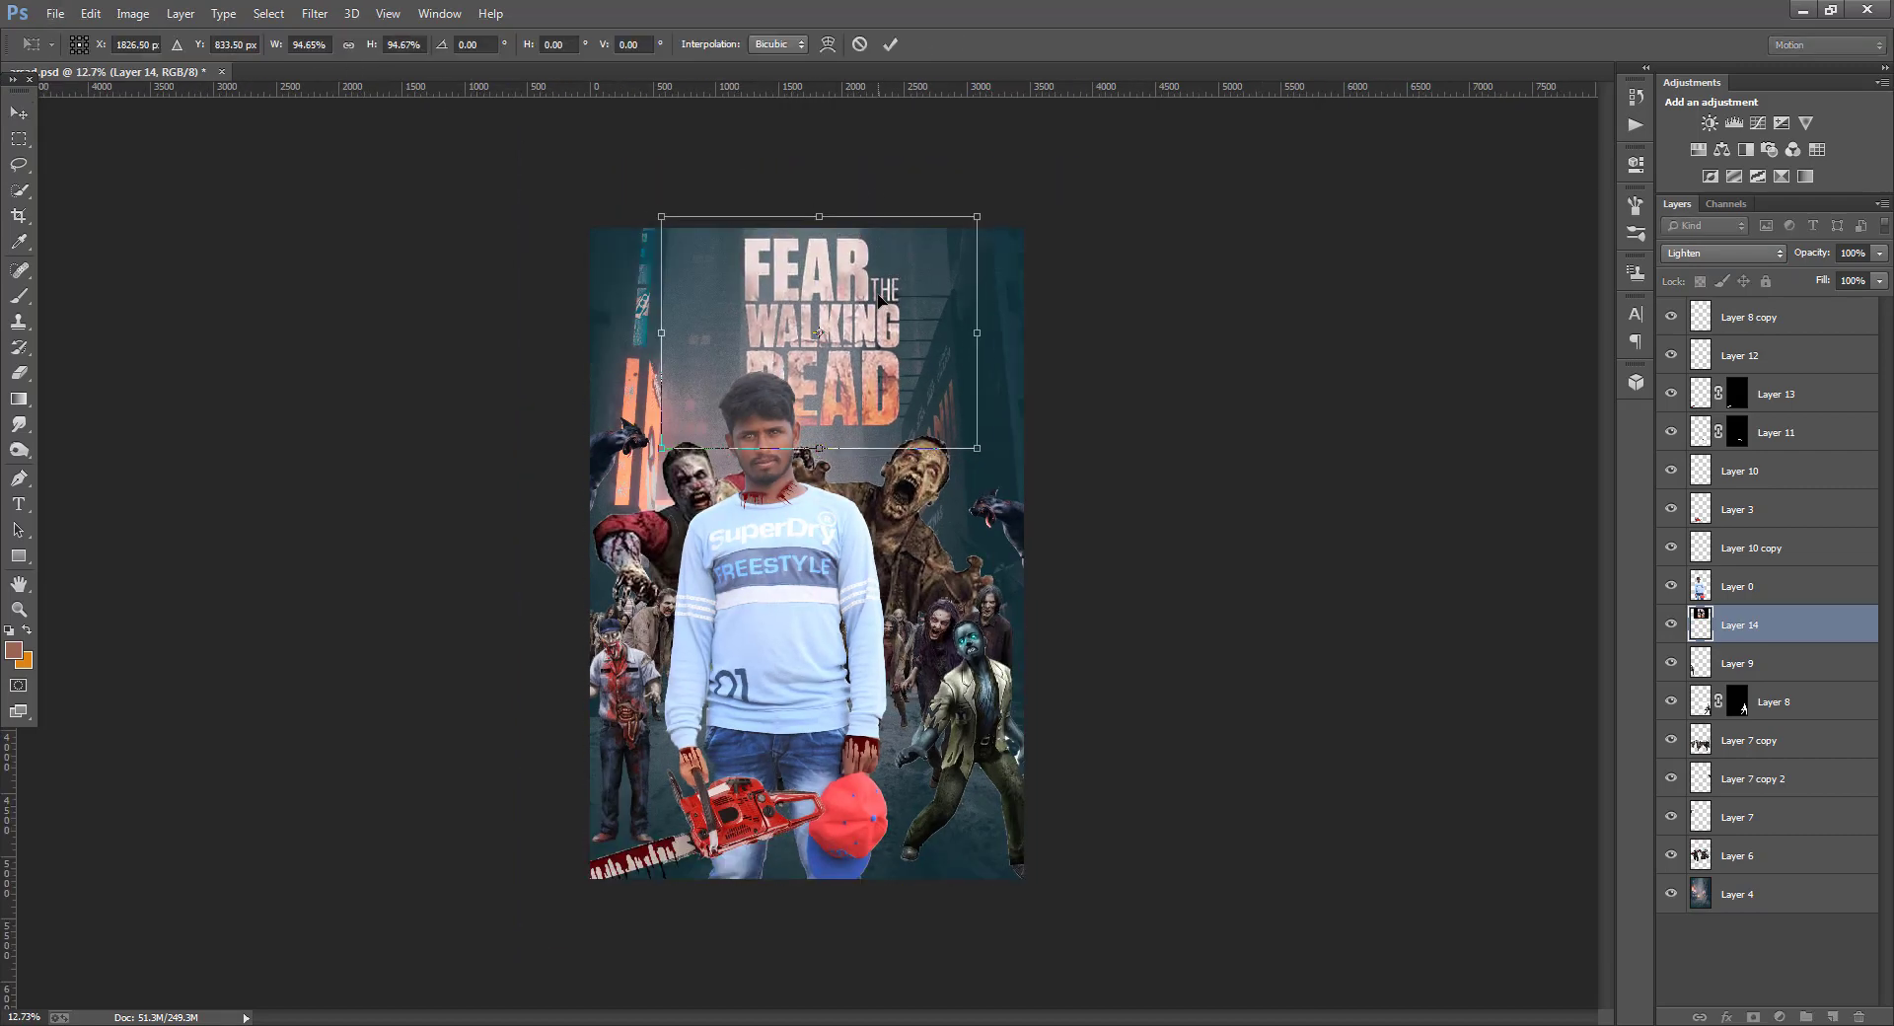
drag(878, 307, 872, 320)
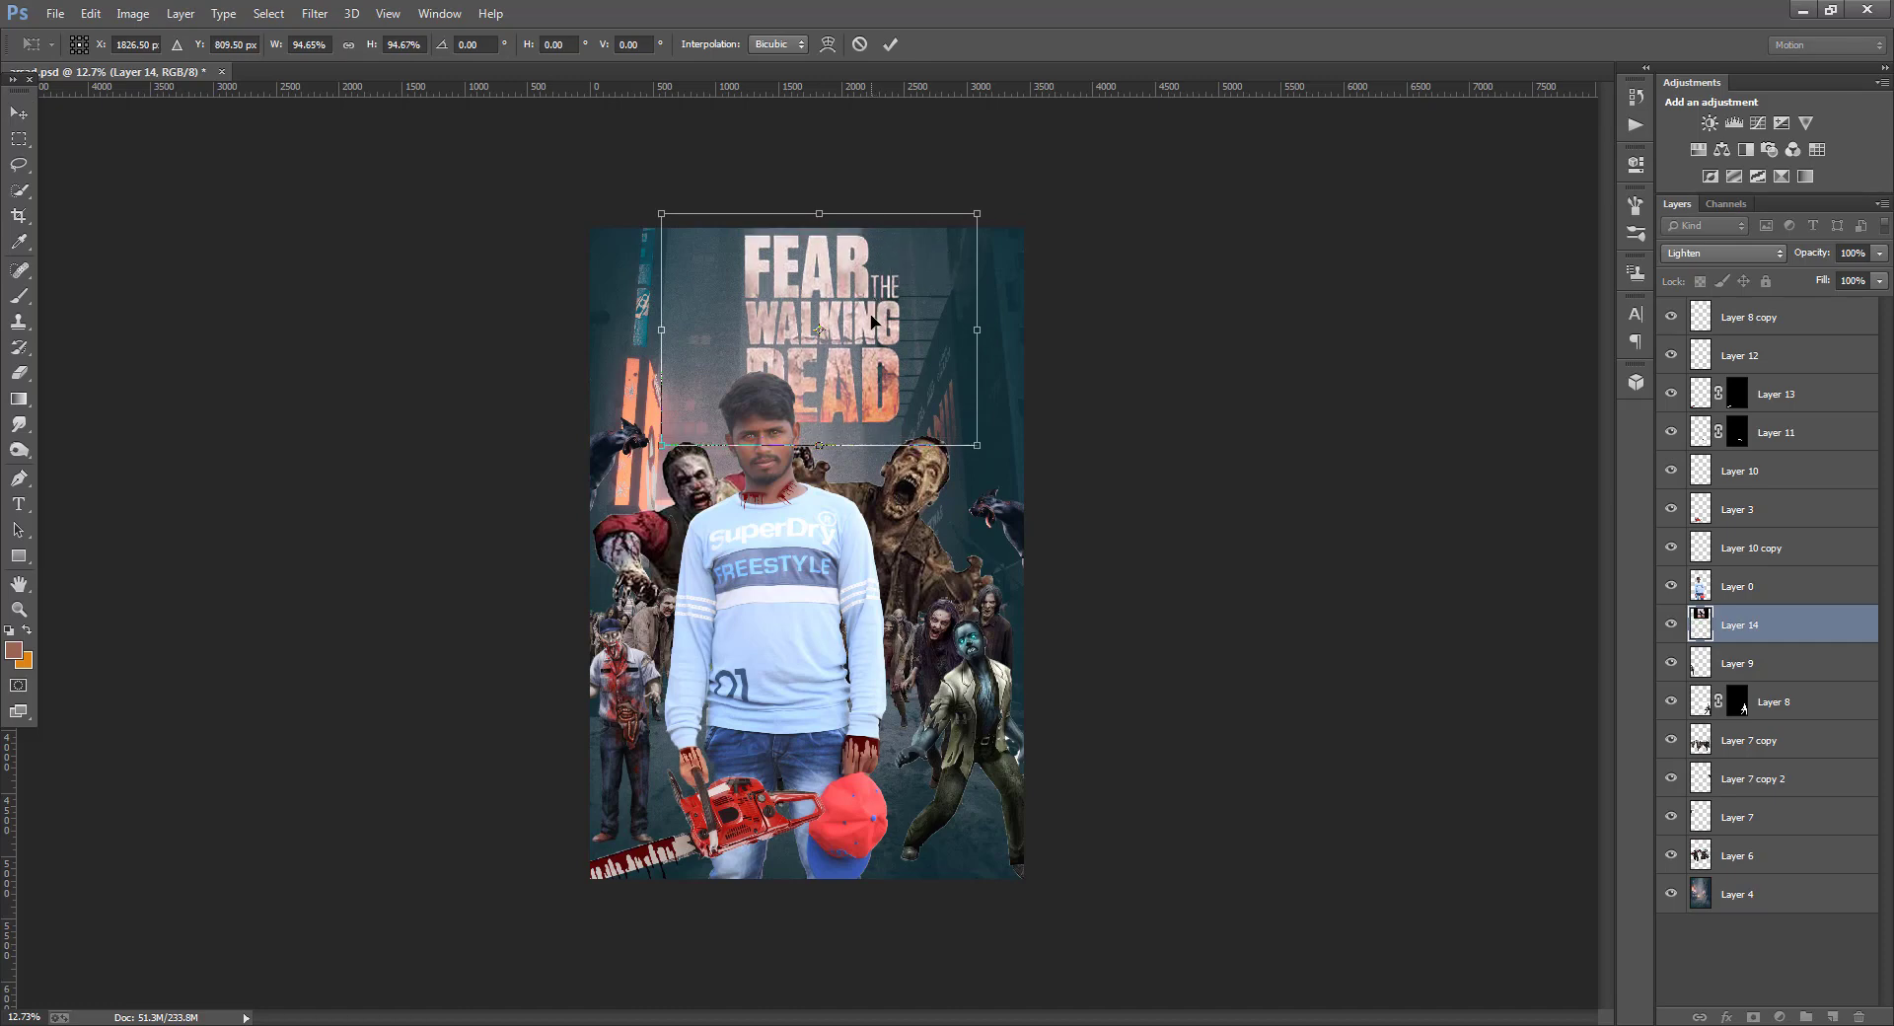
click(20, 107)
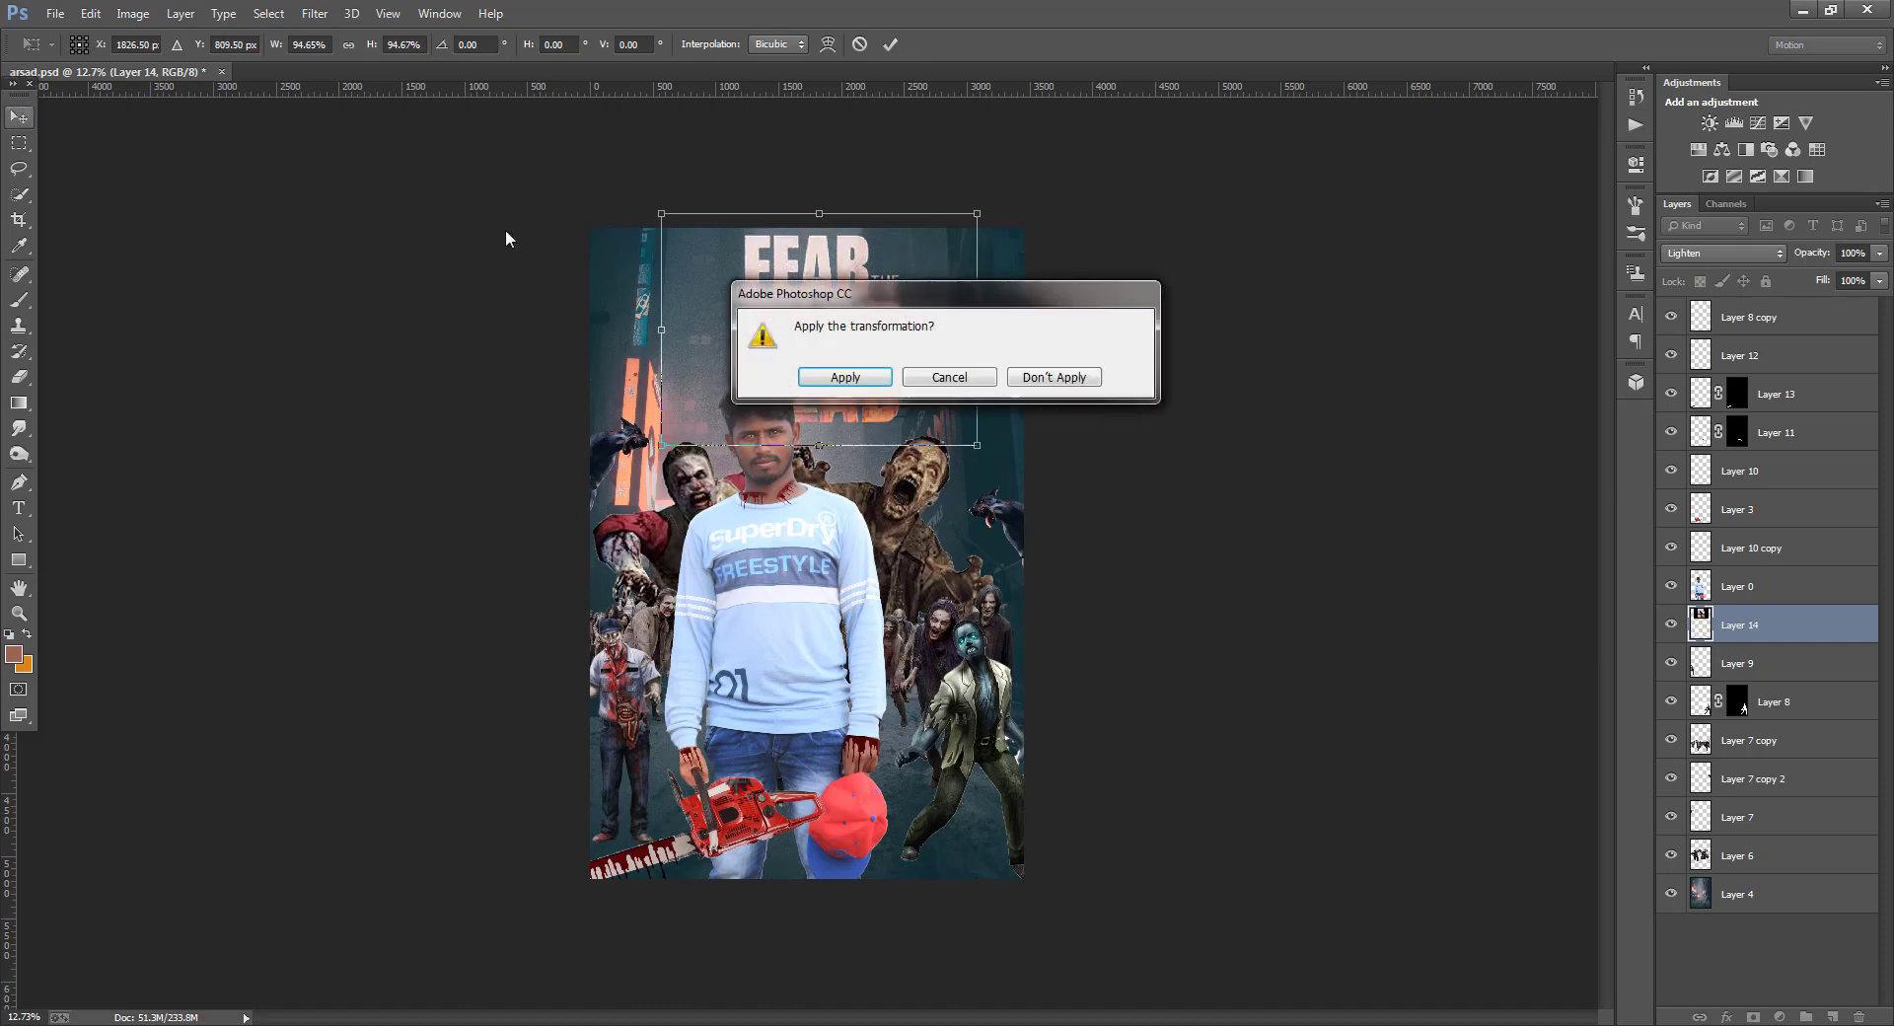
click(841, 377)
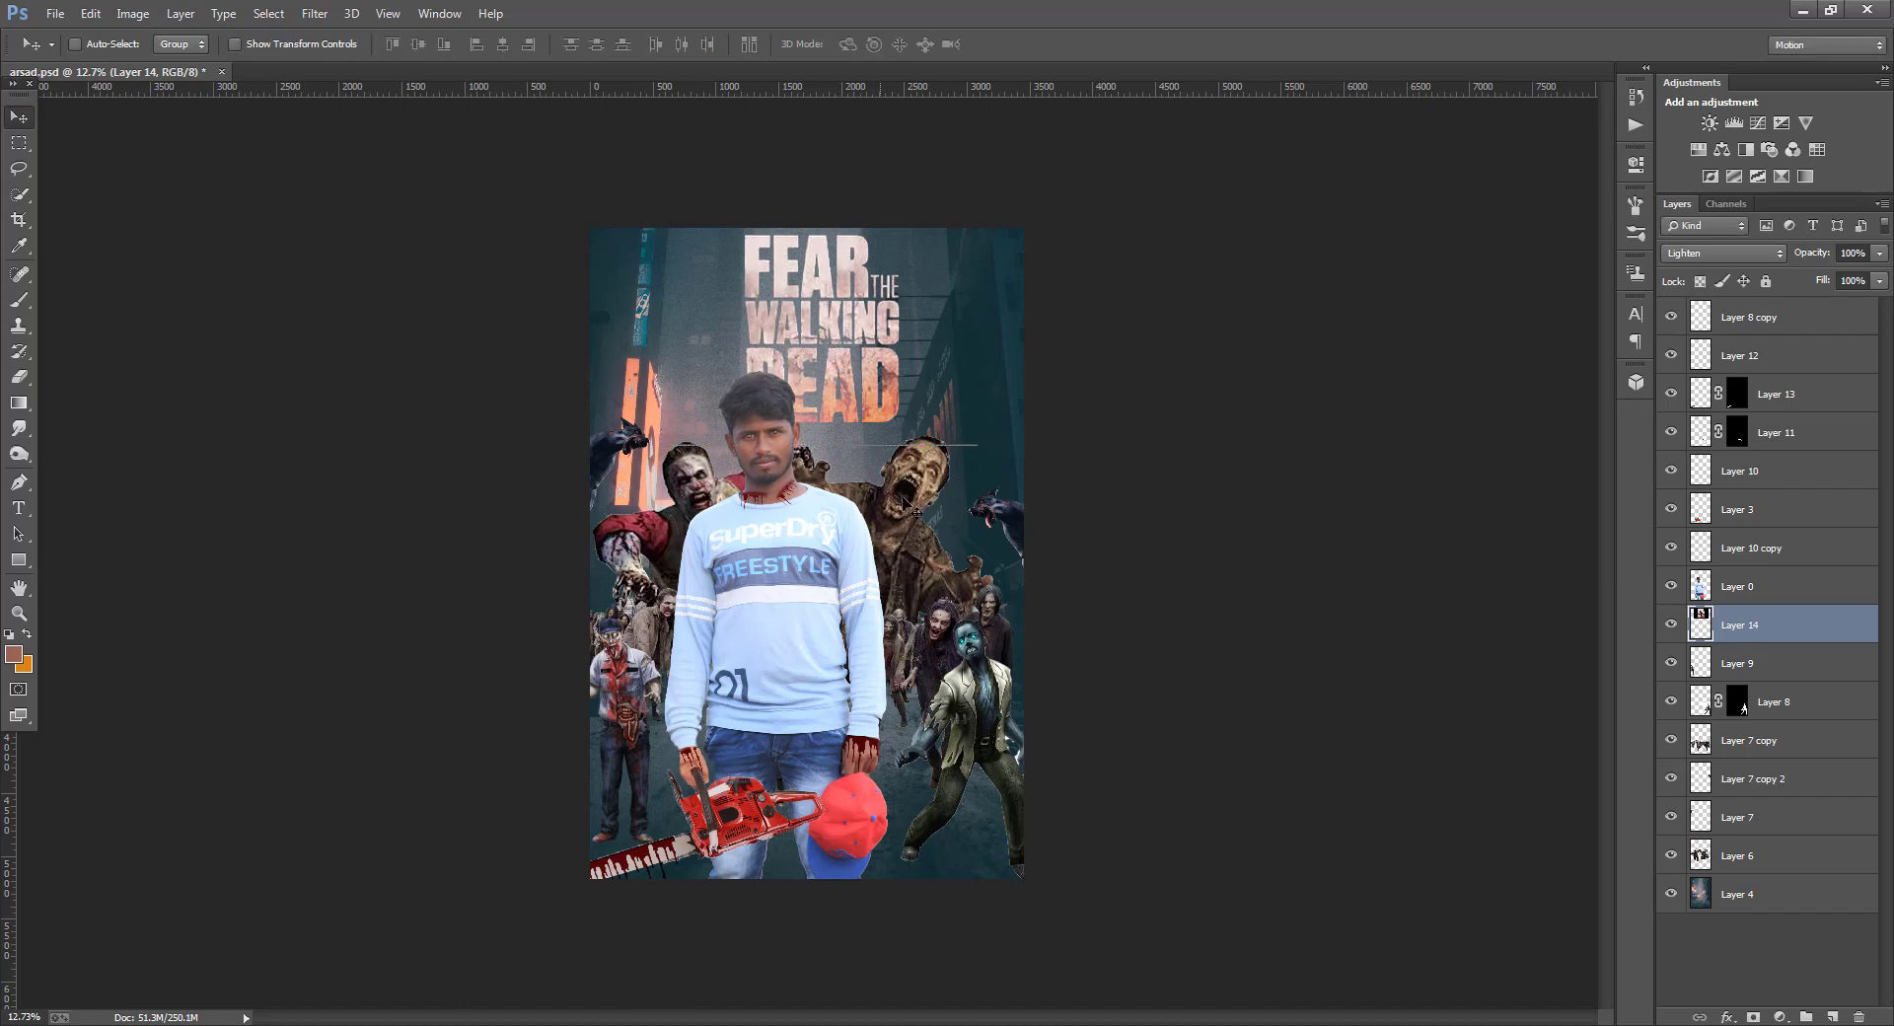
- Select the man's Layer 0 and set up the Smudge tool with a 39 px textured brush at 59% strength
click(1742, 586)
scroll(807, 485, up, 6)
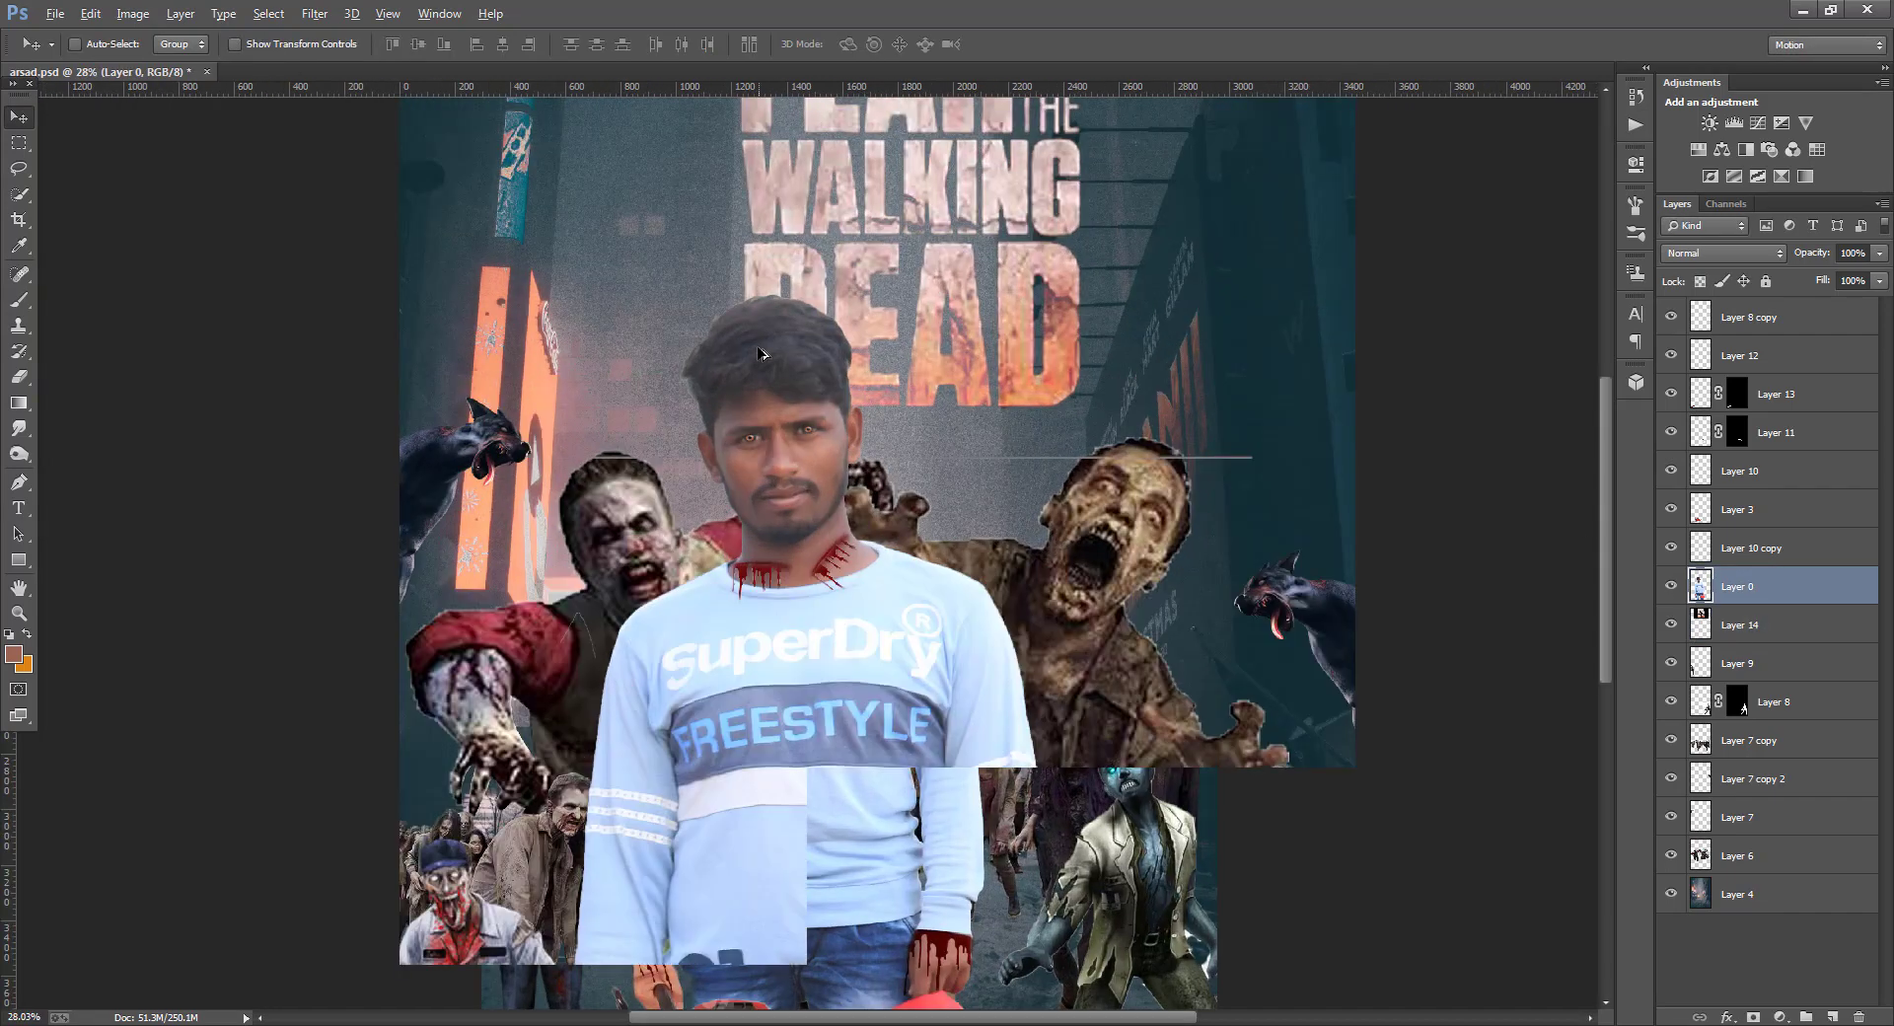
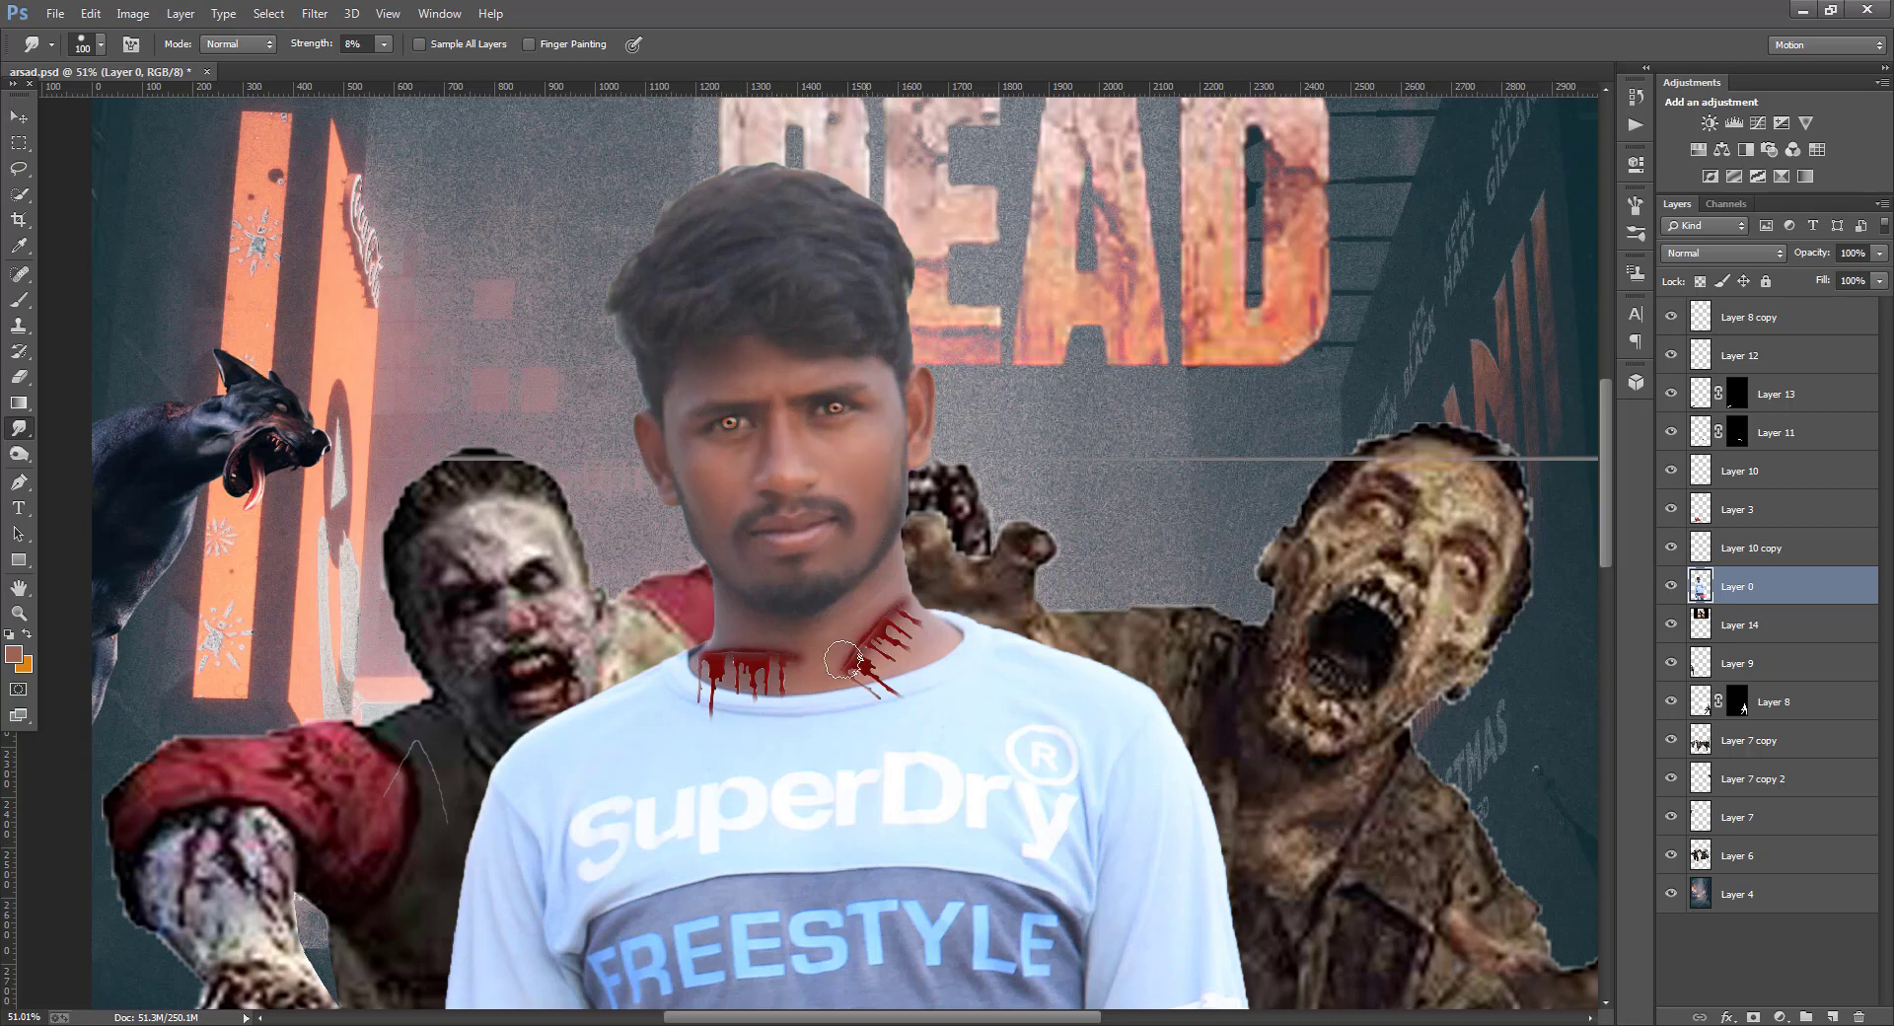
scroll(789, 690, down, 5)
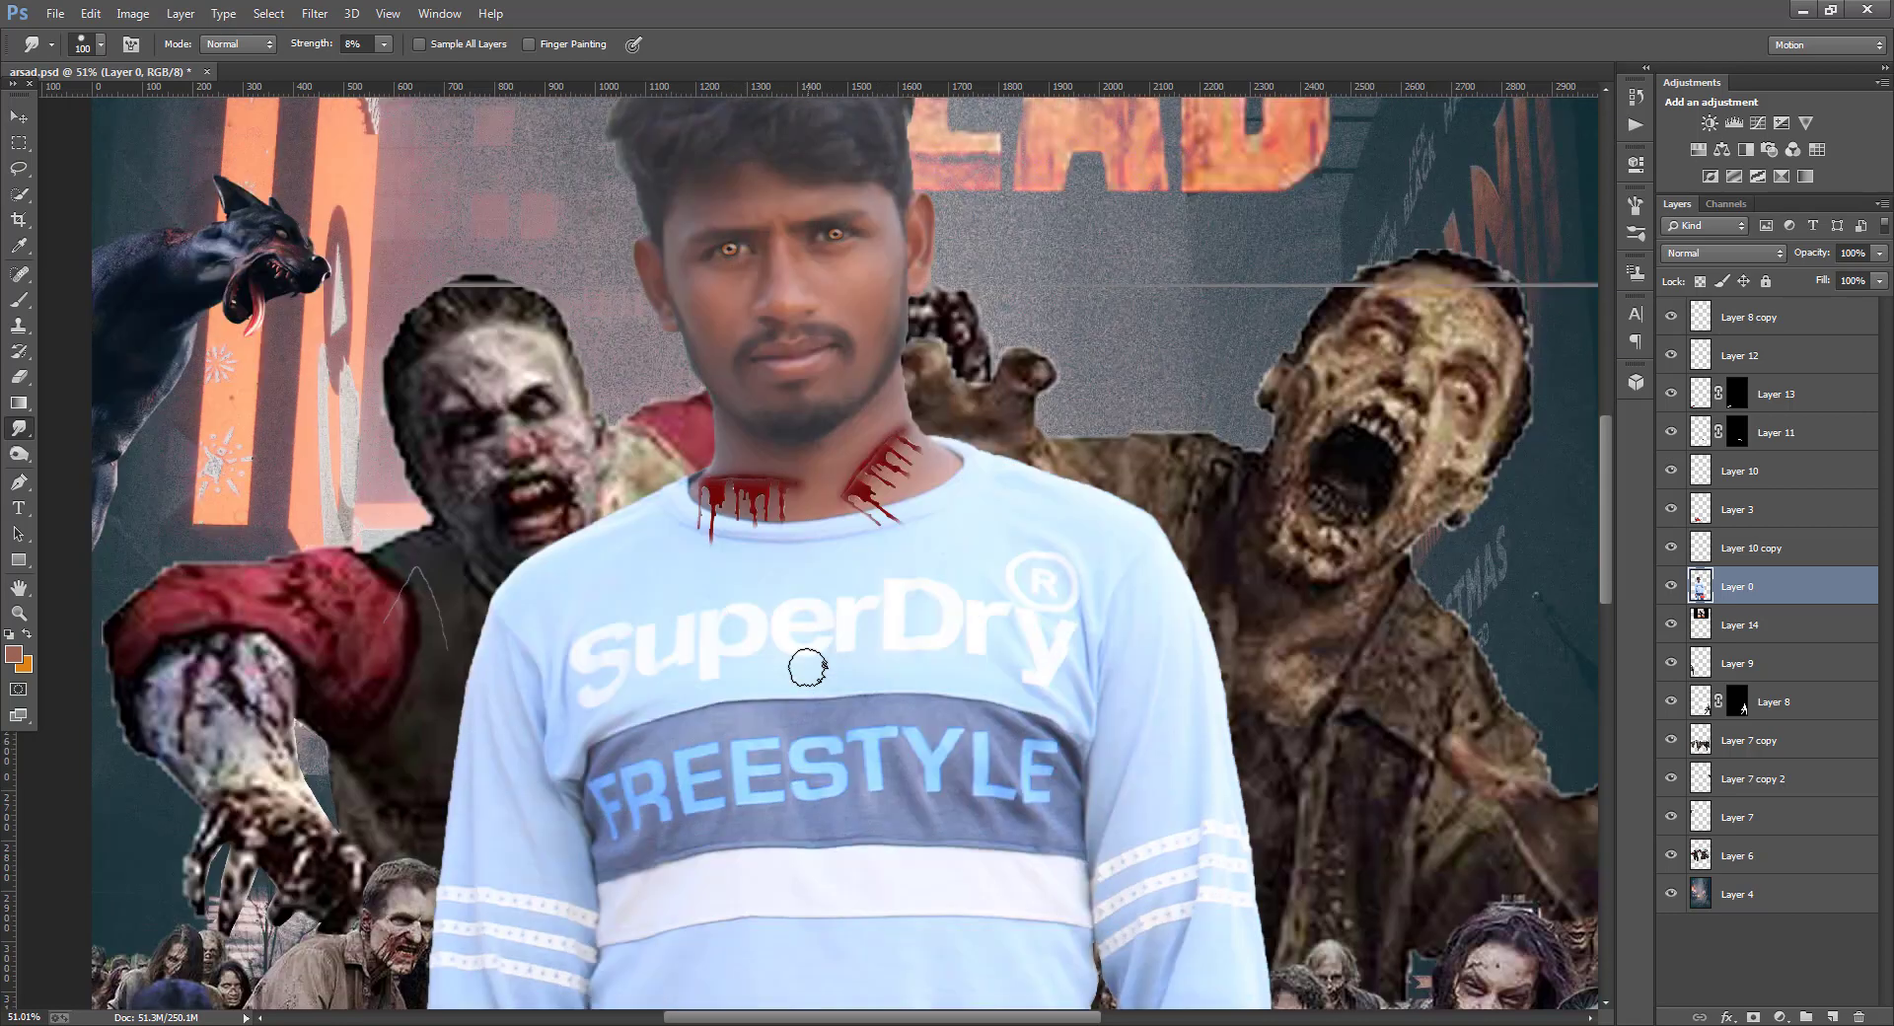
scroll(807, 666, down, 6)
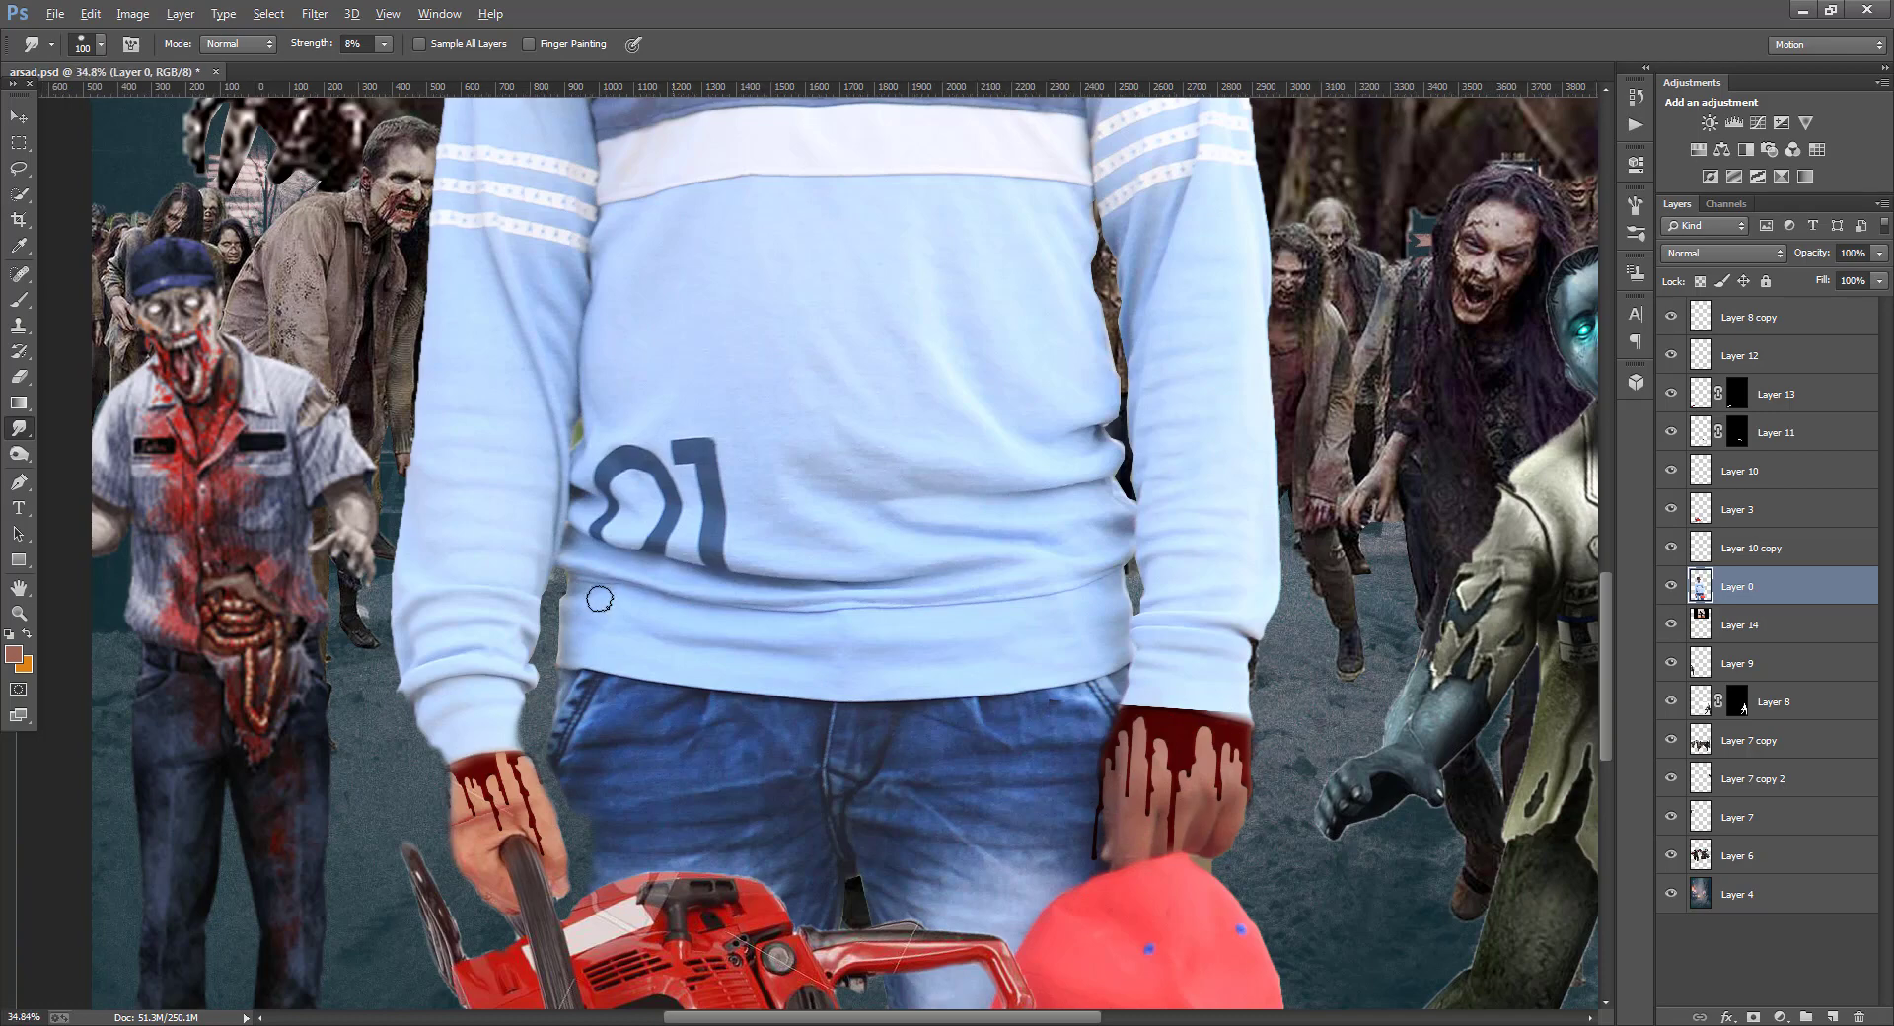
scroll(1205, 832, down, 3)
scroll(740, 463, up, 6)
scroll(740, 464, up, 2)
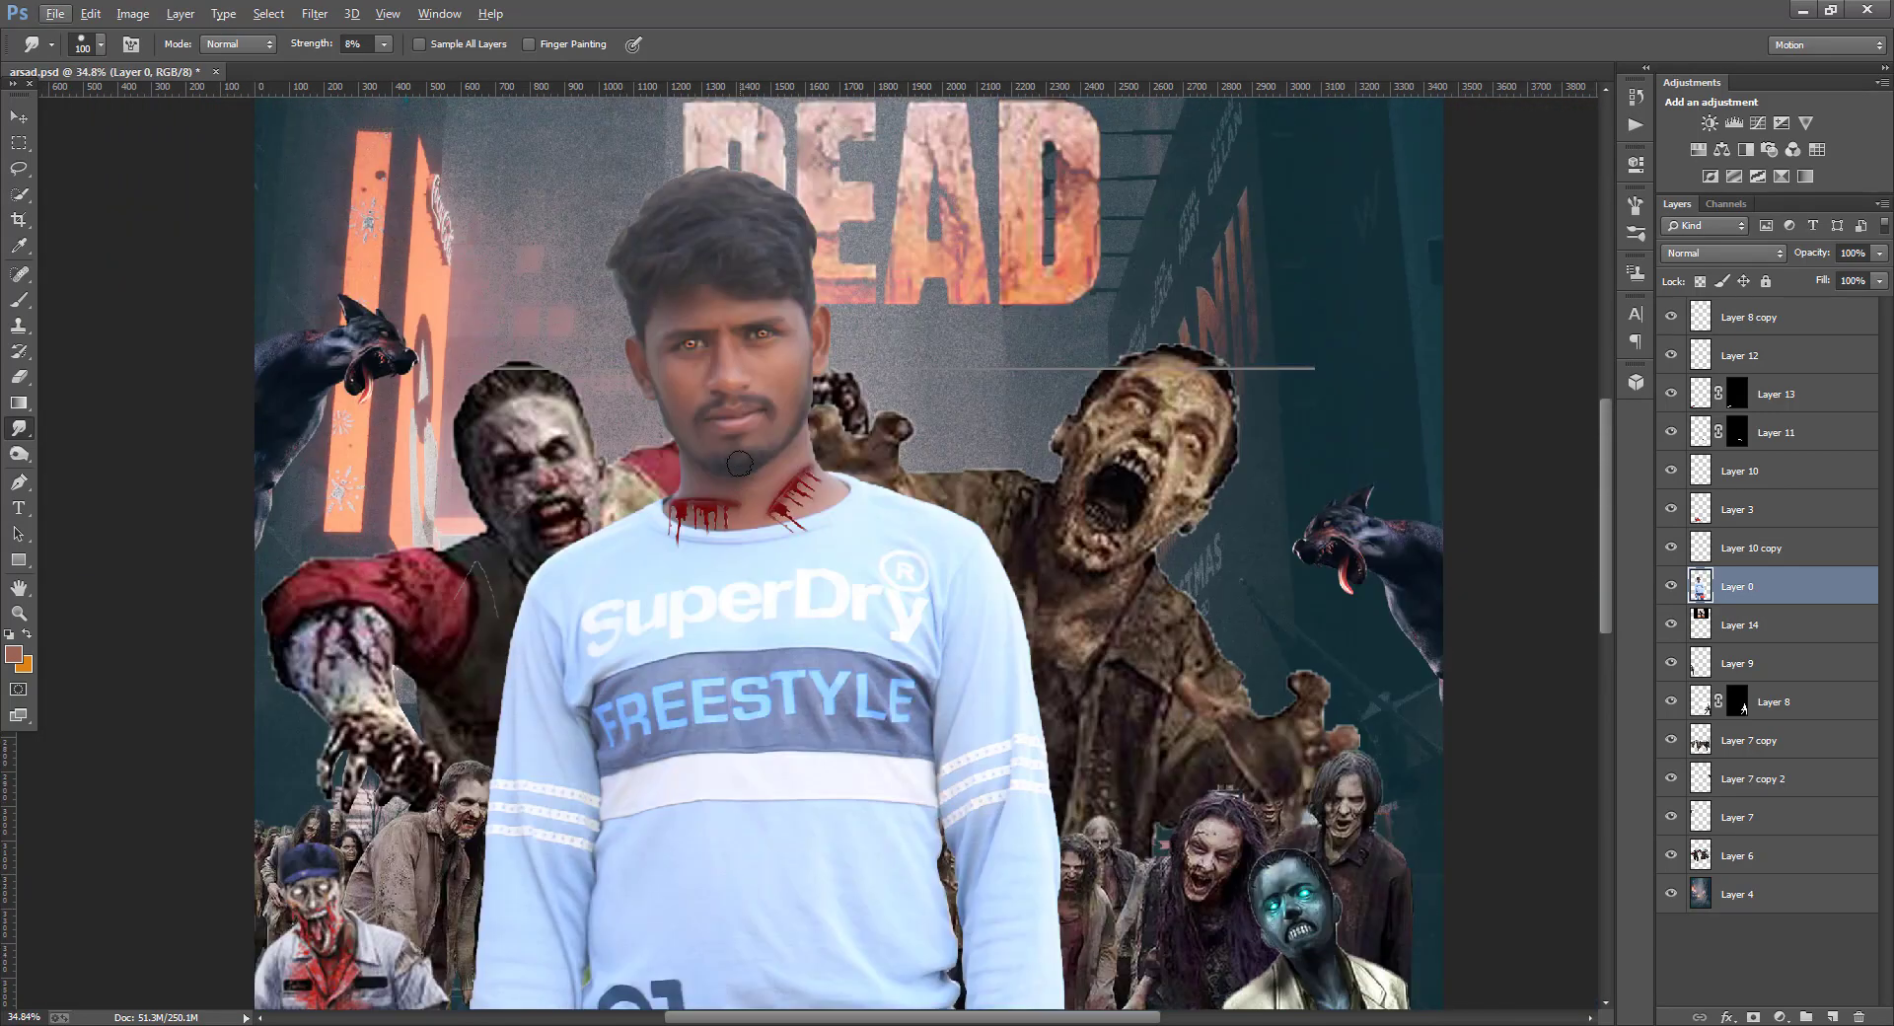
right_click(454, 449)
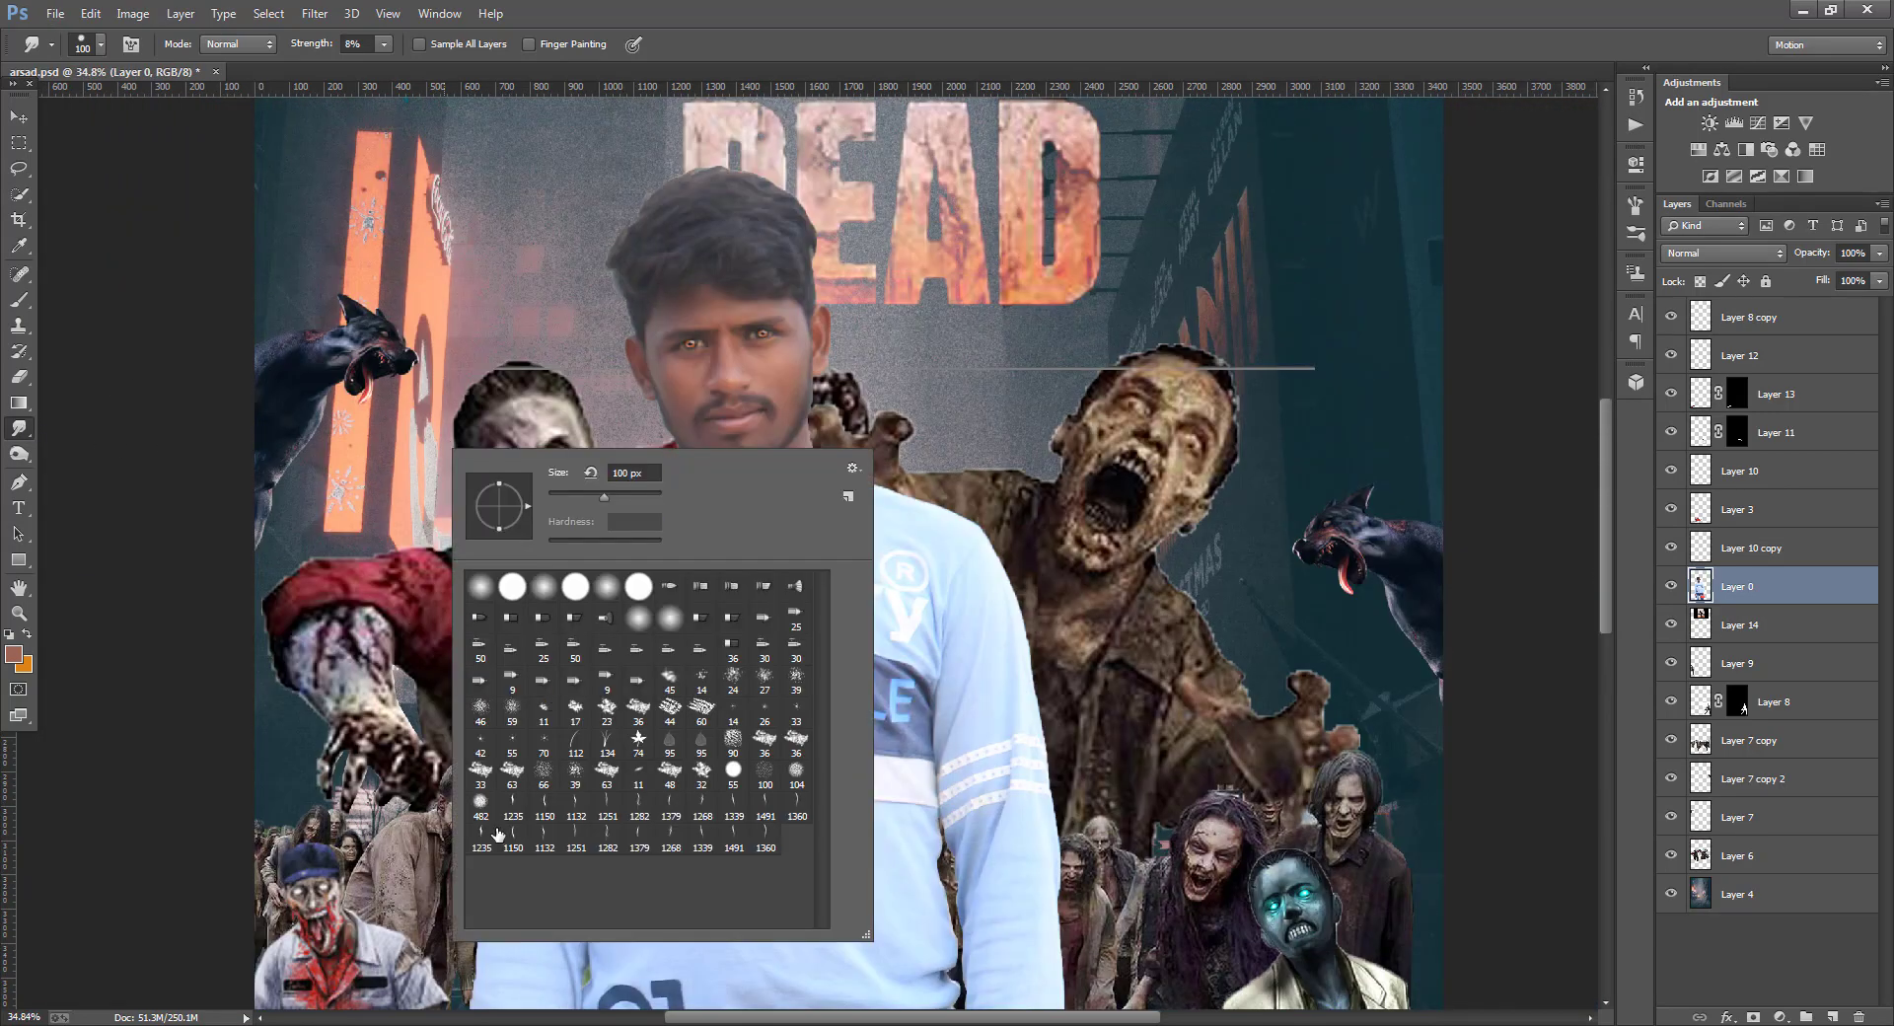
click(575, 777)
click(386, 45)
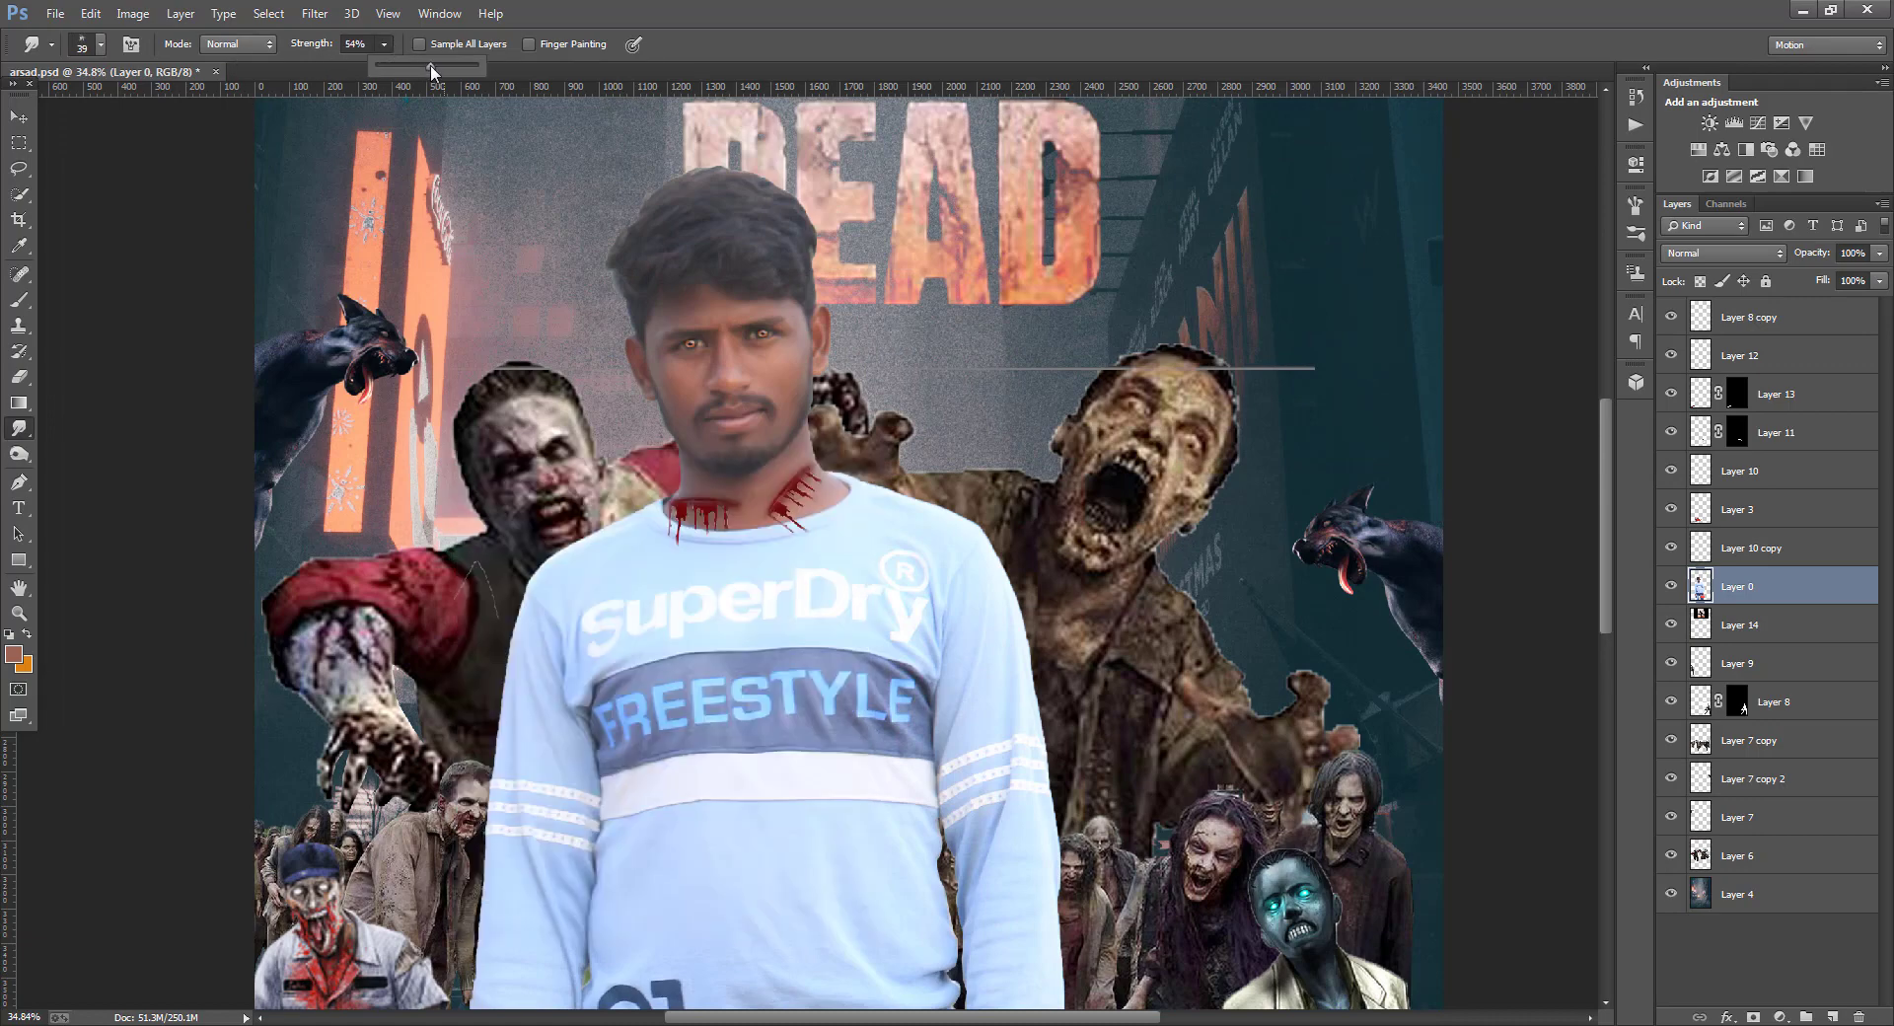
drag(430, 64, 435, 64)
scroll(654, 306, up, 3)
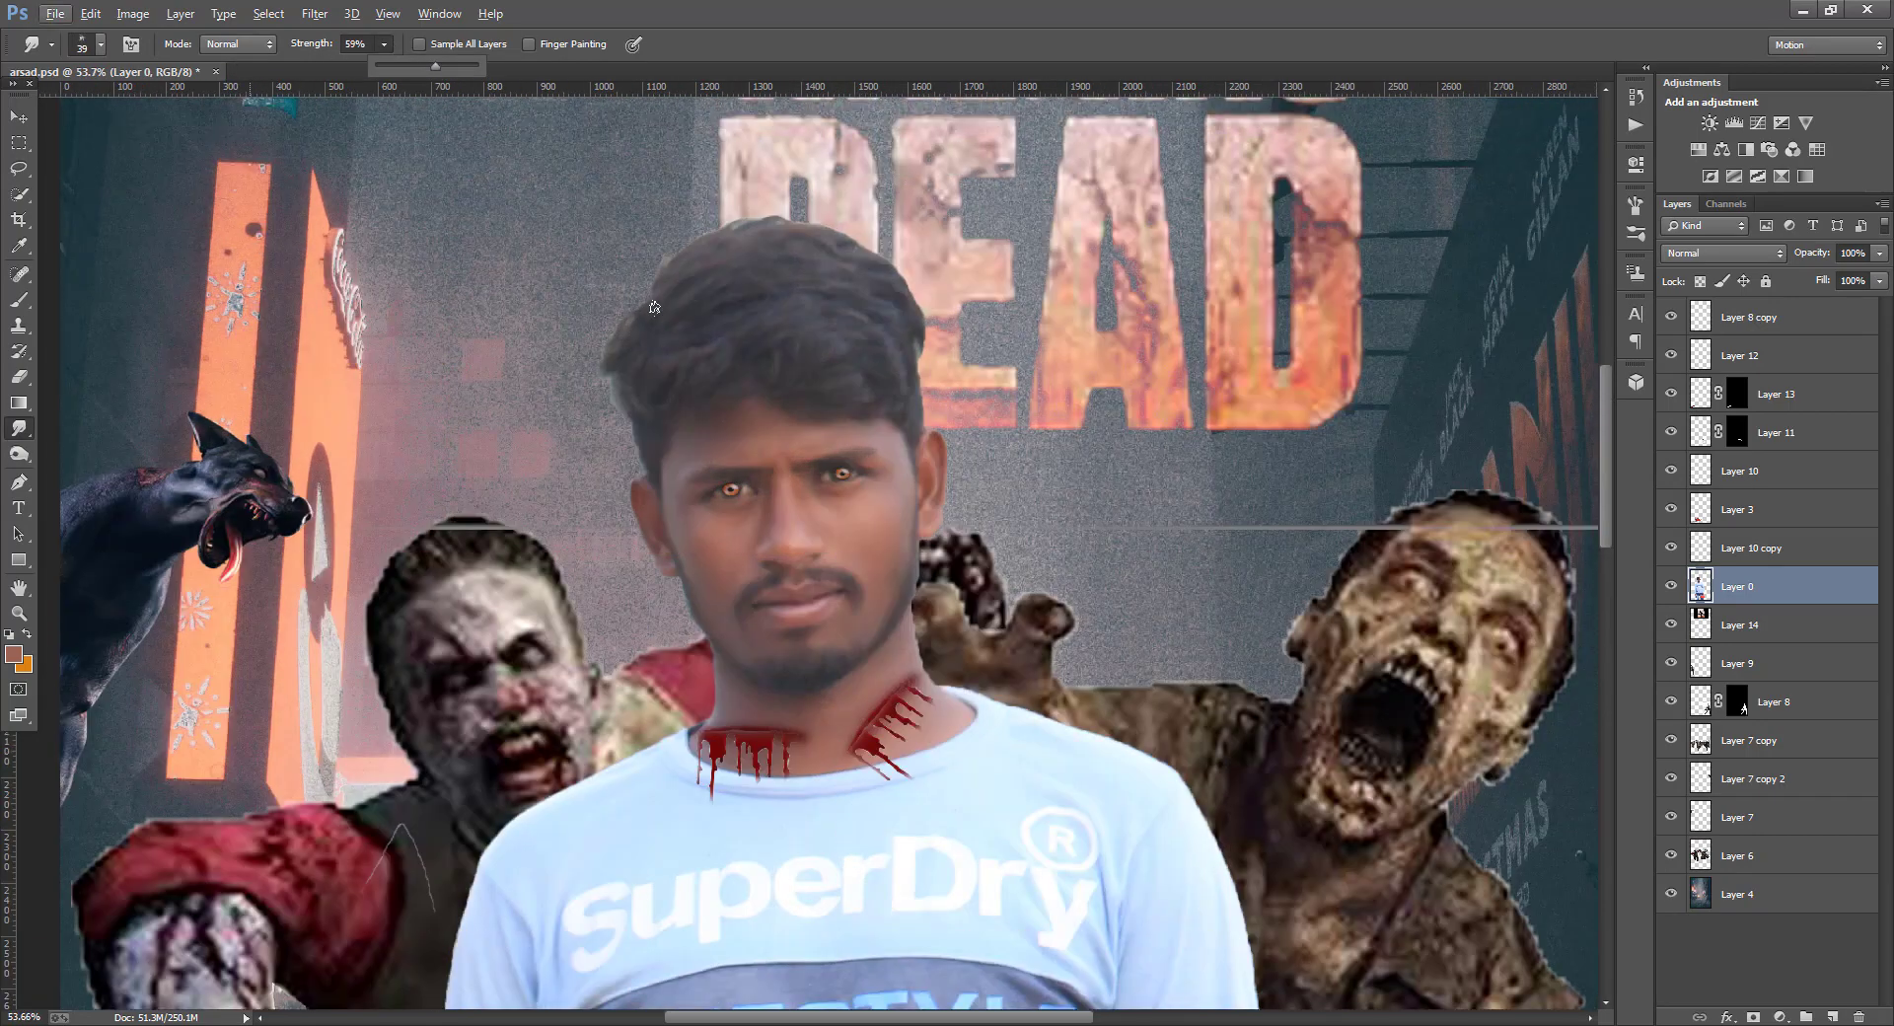
- Enlarge the Smudge brush to 150 px and raise its strength to 71%
click(654, 307)
key(bracketright)
key(bracketright)
key(bracketright)
key(bracketright)
key(bracketright)
key(bracketright)
key(bracketright)
key(bracketright)
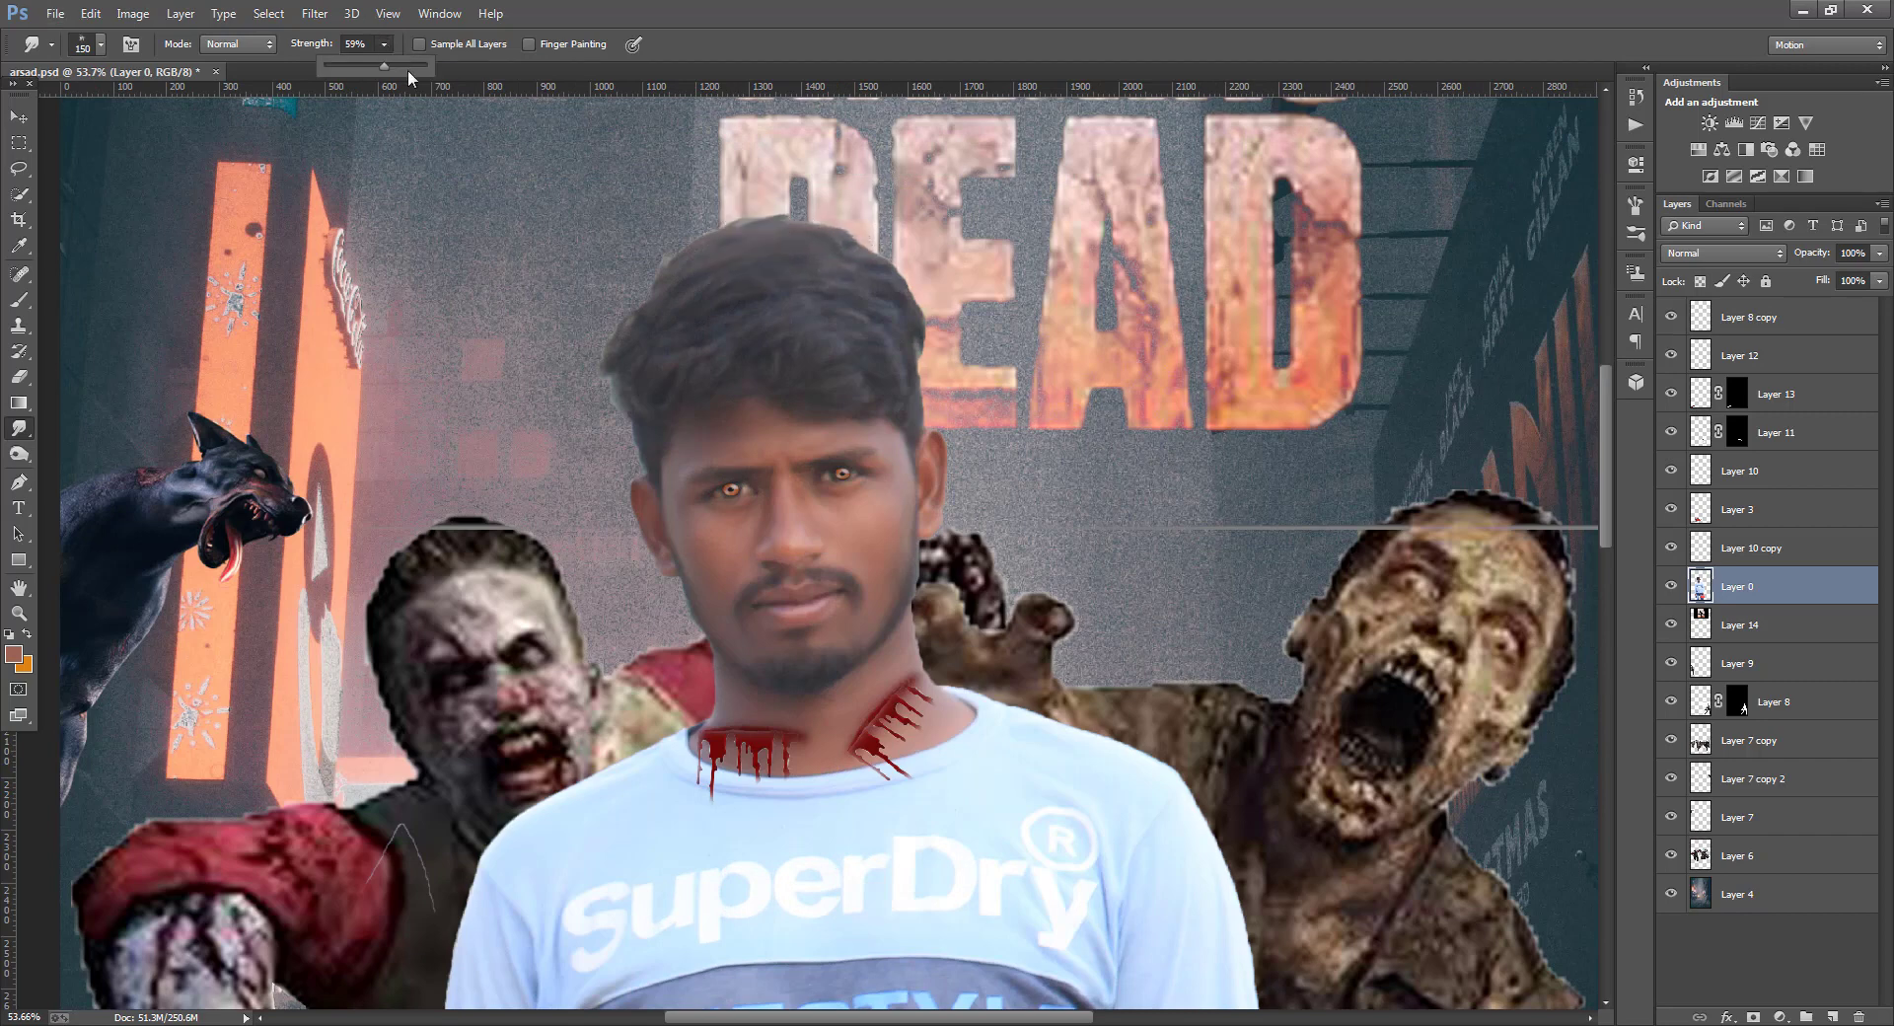
click(397, 72)
- Smudge the man's hair and its outer edges on both sides, reducing the brush size to 80 px
mouse_move(762, 246)
mouse_down()
mouse_move(841, 287)
mouse_move(894, 281)
mouse_up()
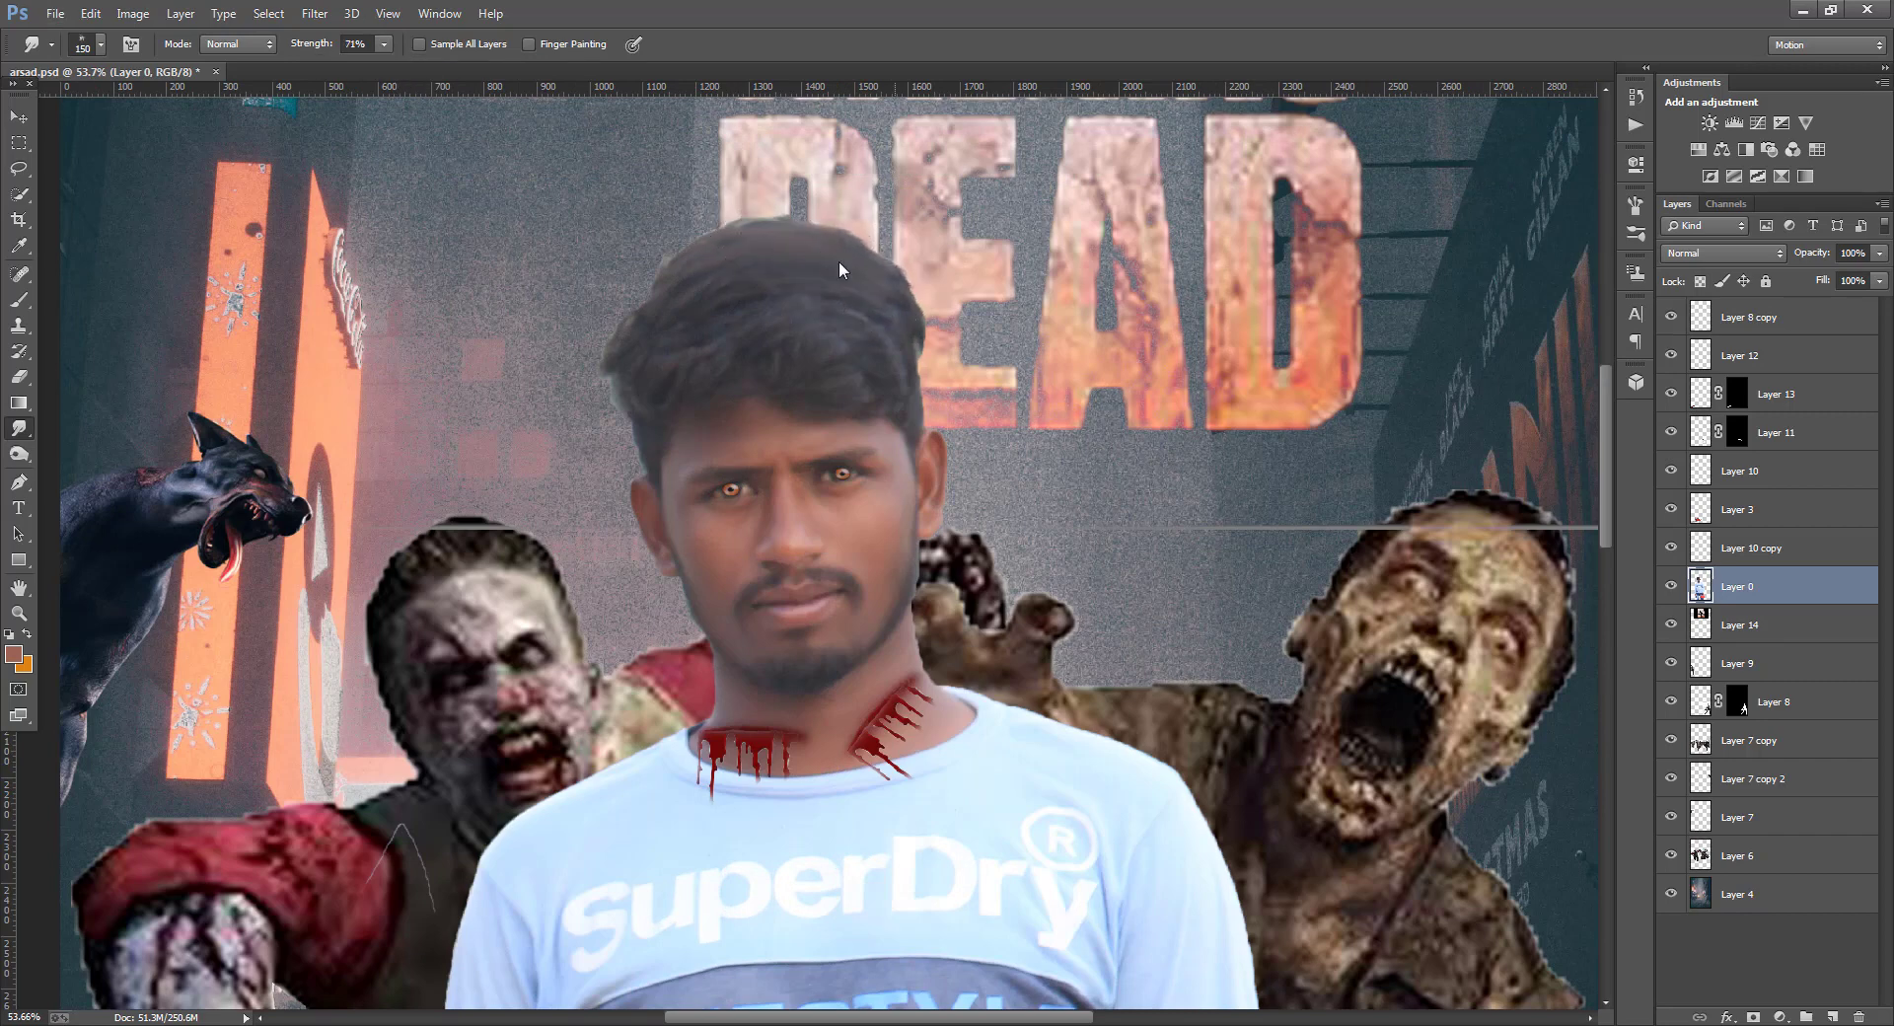
drag(870, 367, 920, 399)
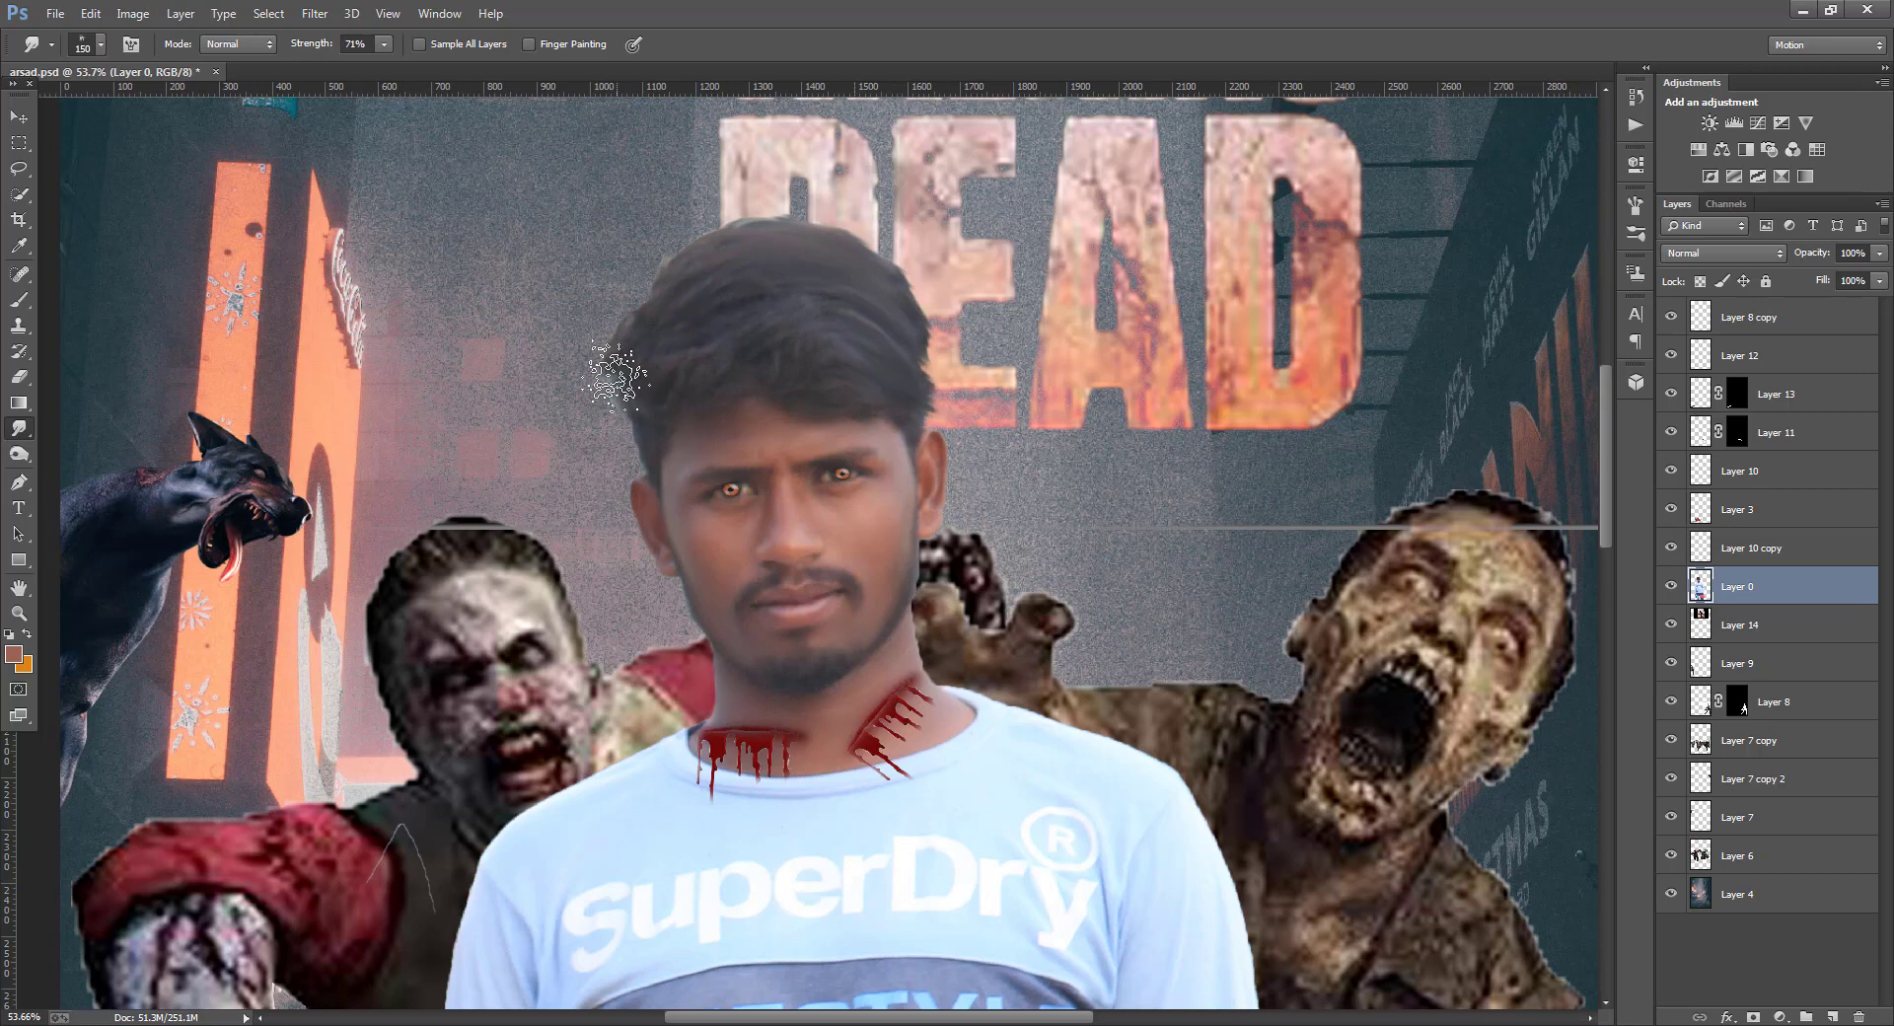
drag(619, 373, 699, 258)
drag(642, 337, 673, 288)
drag(668, 368, 768, 325)
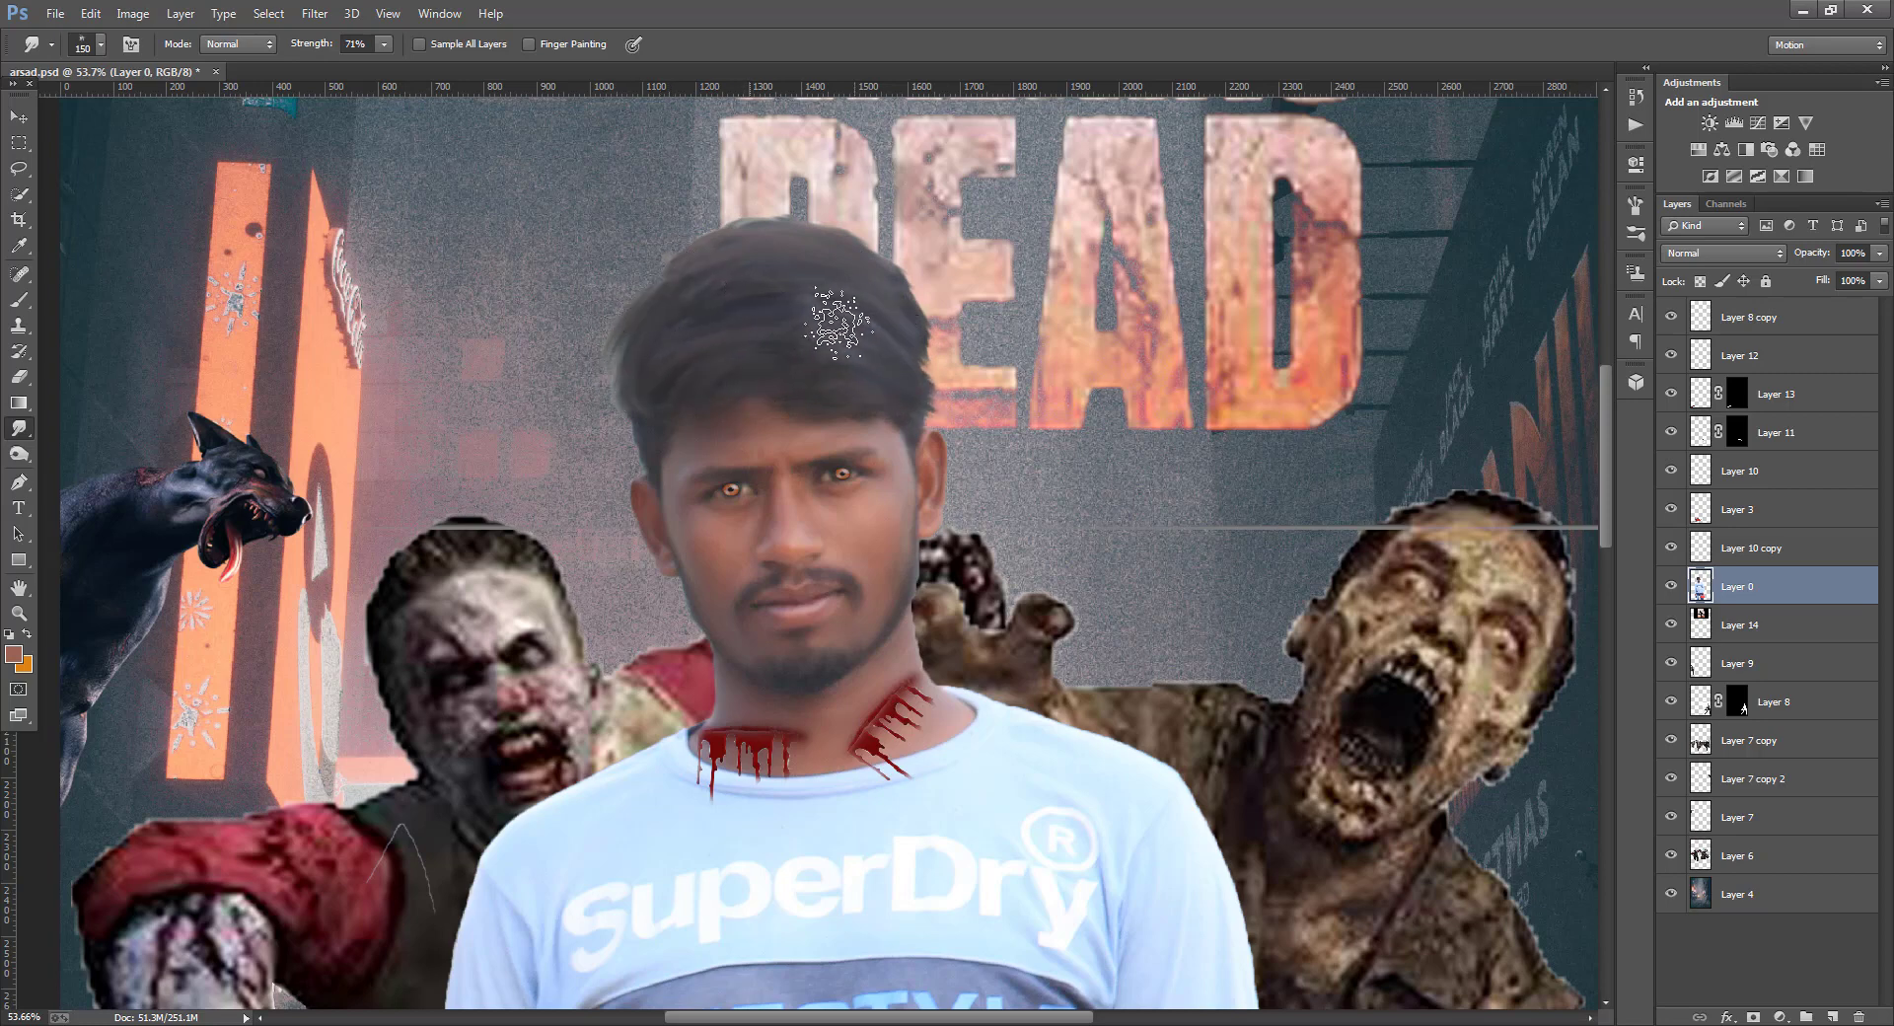
key(bracketleft)
key(bracketleft)
key(bracketleft)
key(bracketleft)
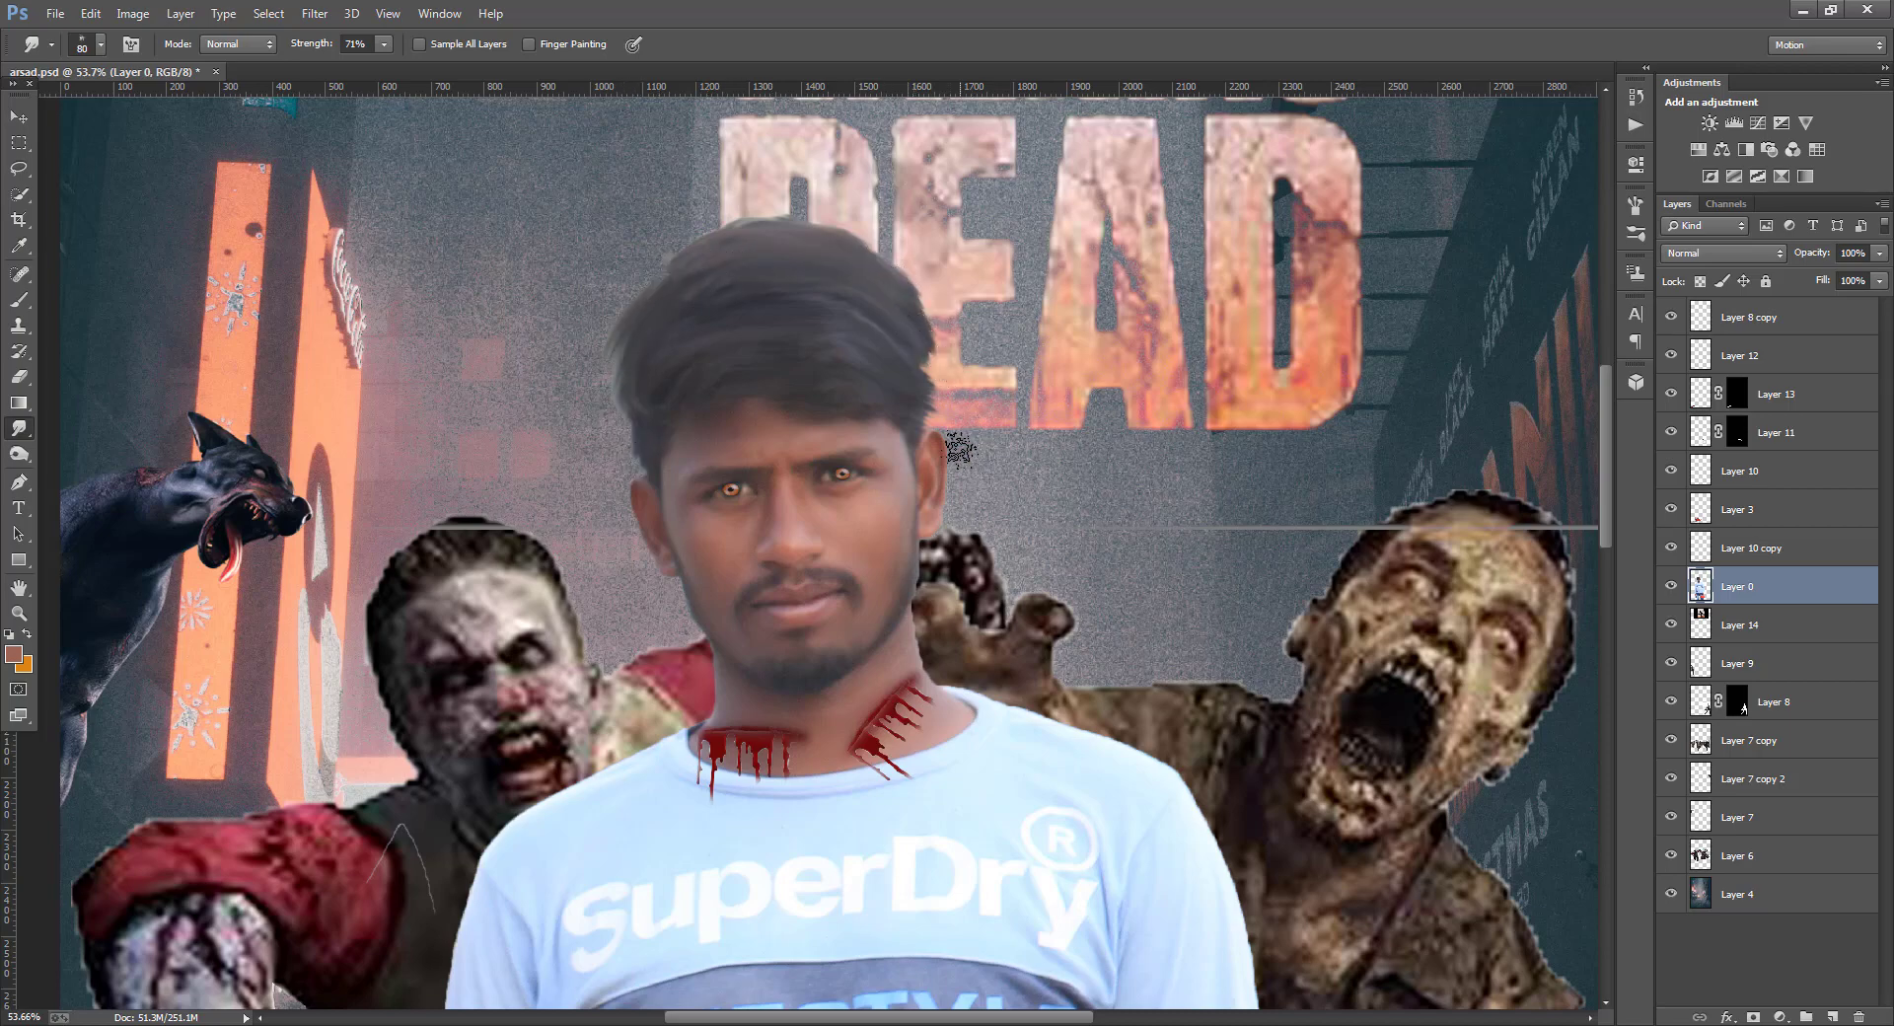
- Erase the rough edges along the man's neck and shoulder on Layer 0 with a 20 px eraser
key(e)
scroll(950, 618, up, 3)
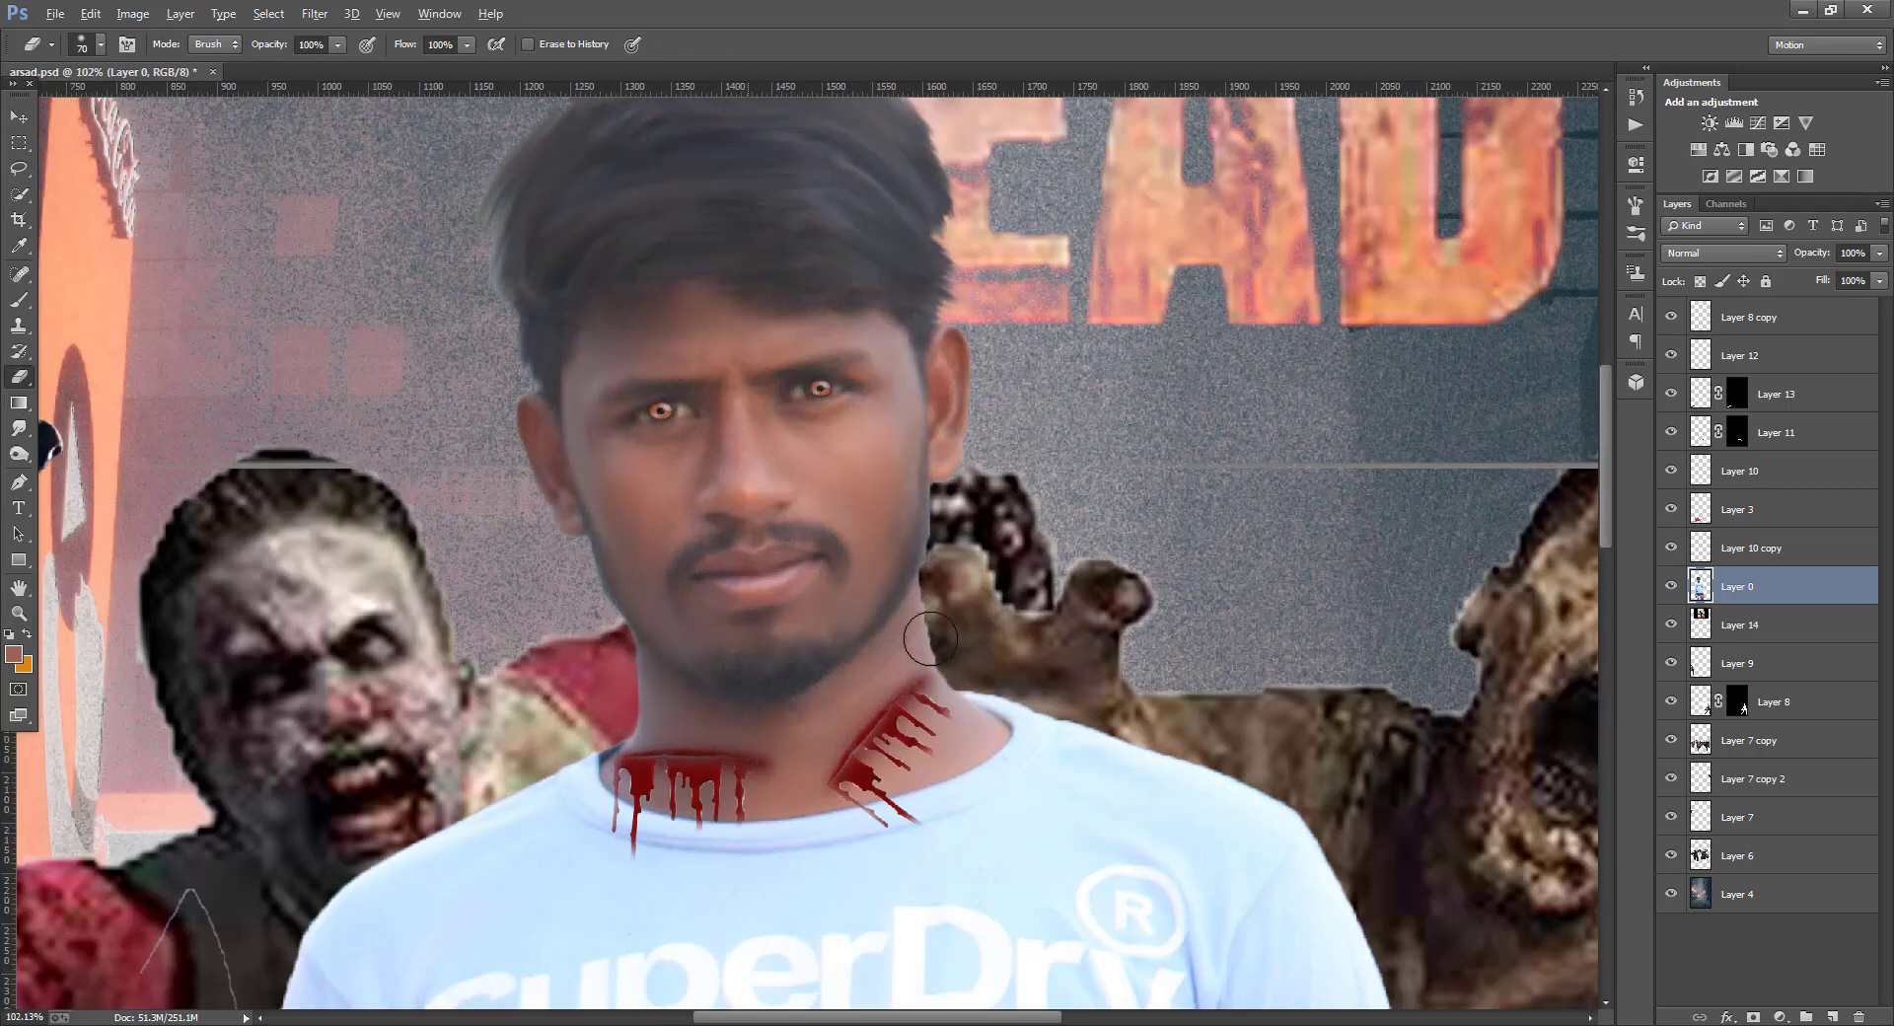
key(bracketleft)
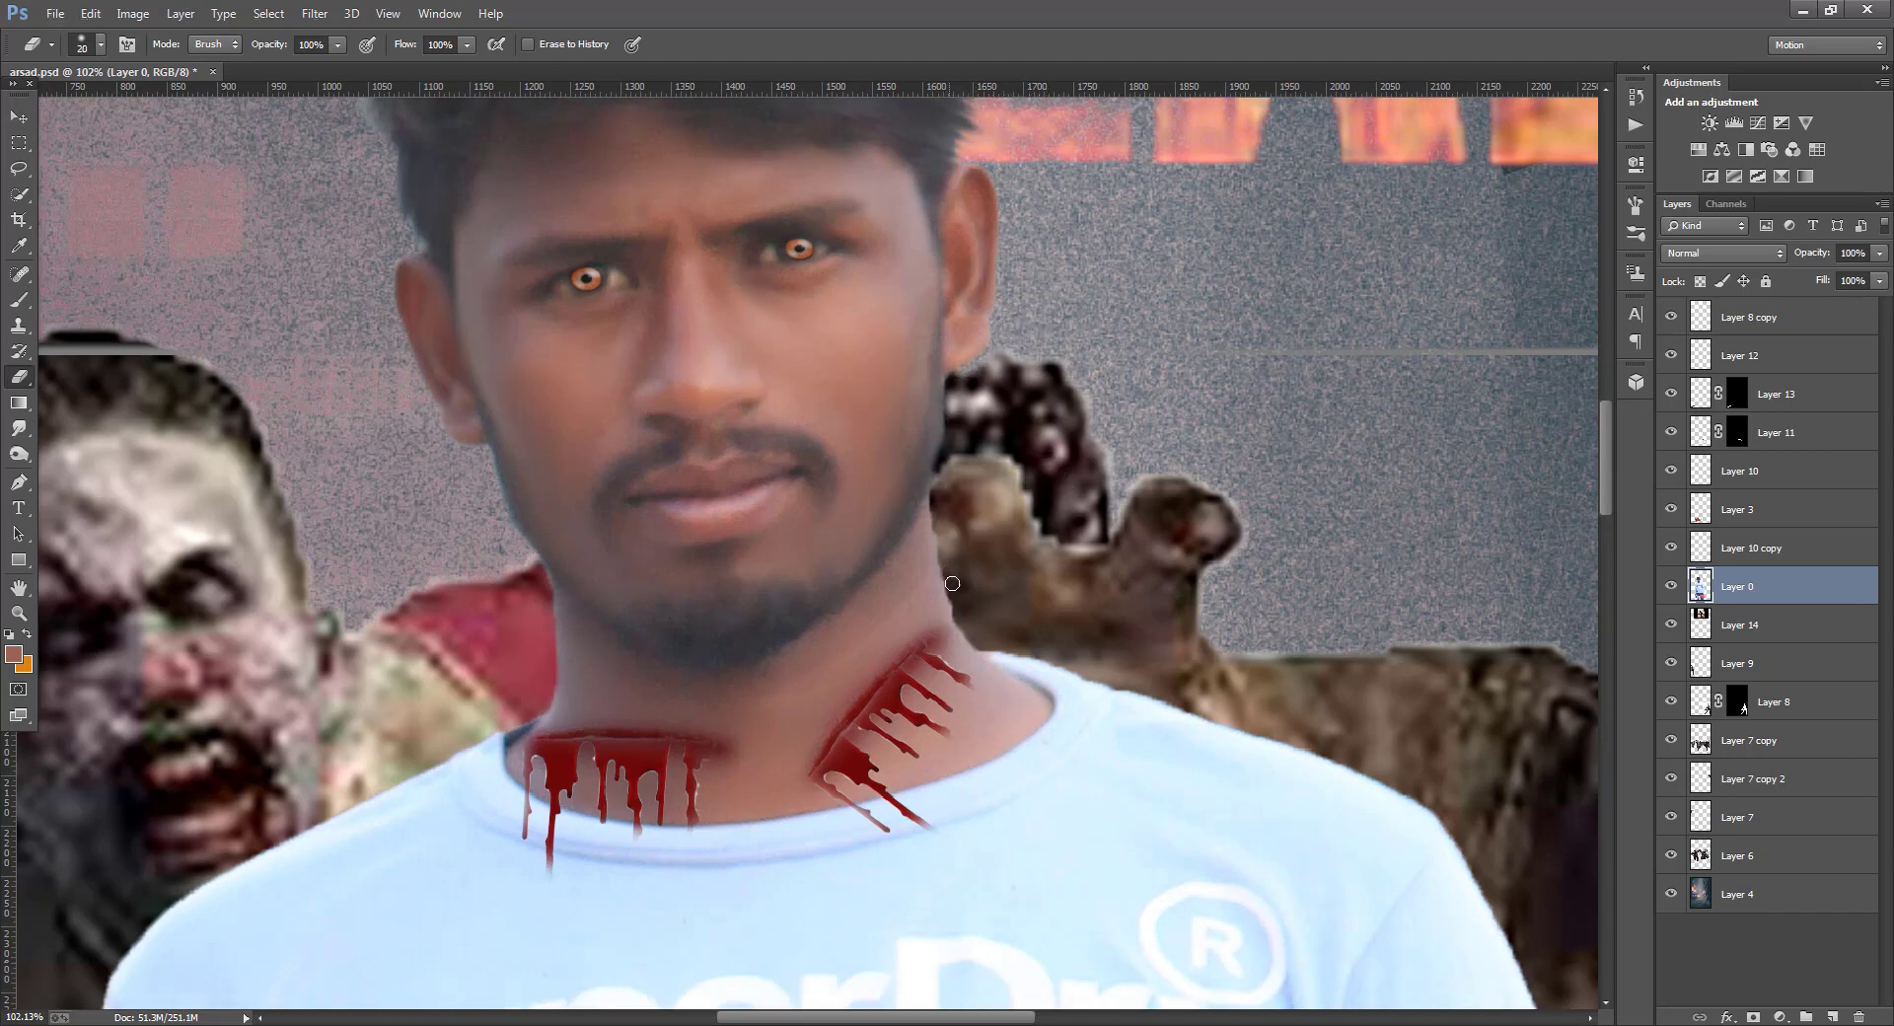
drag(1111, 681, 1290, 744)
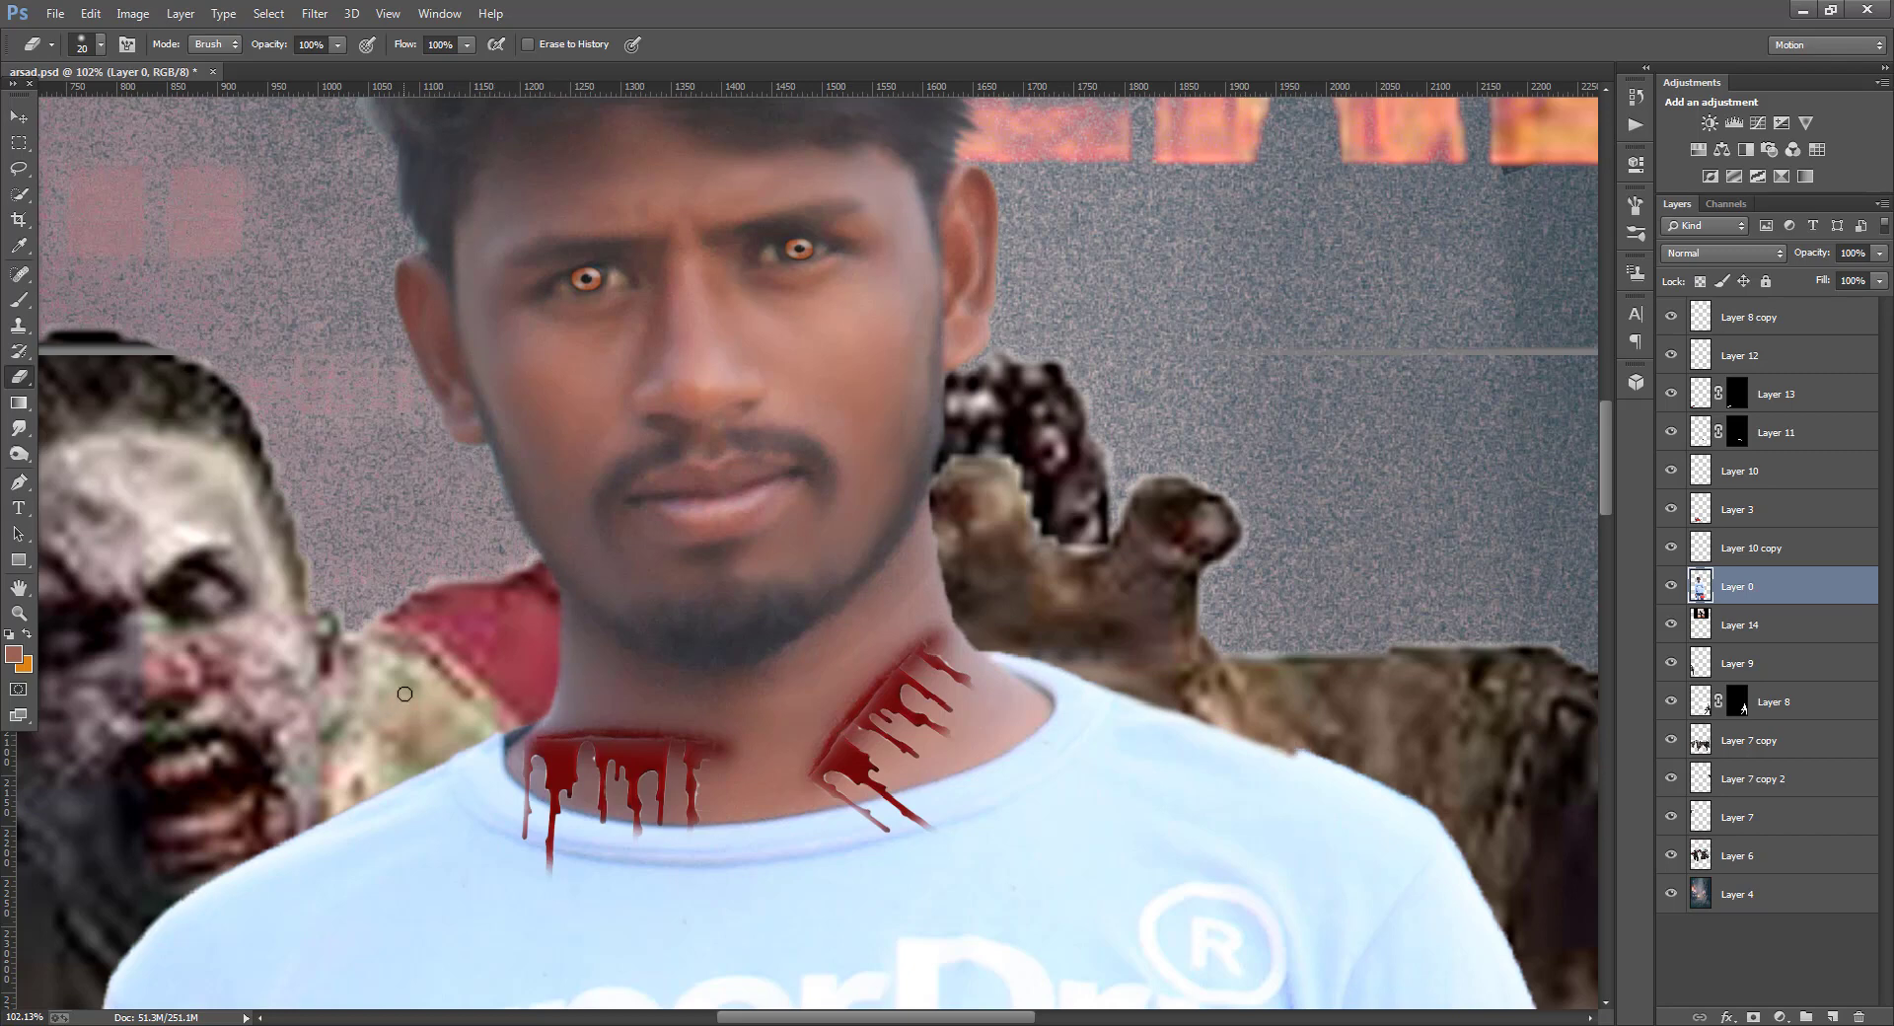
scroll(1408, 528, down, 3)
mouse_move(1289, 564)
mouse_down()
mouse_move(1451, 653)
mouse_move(1546, 788)
mouse_up()
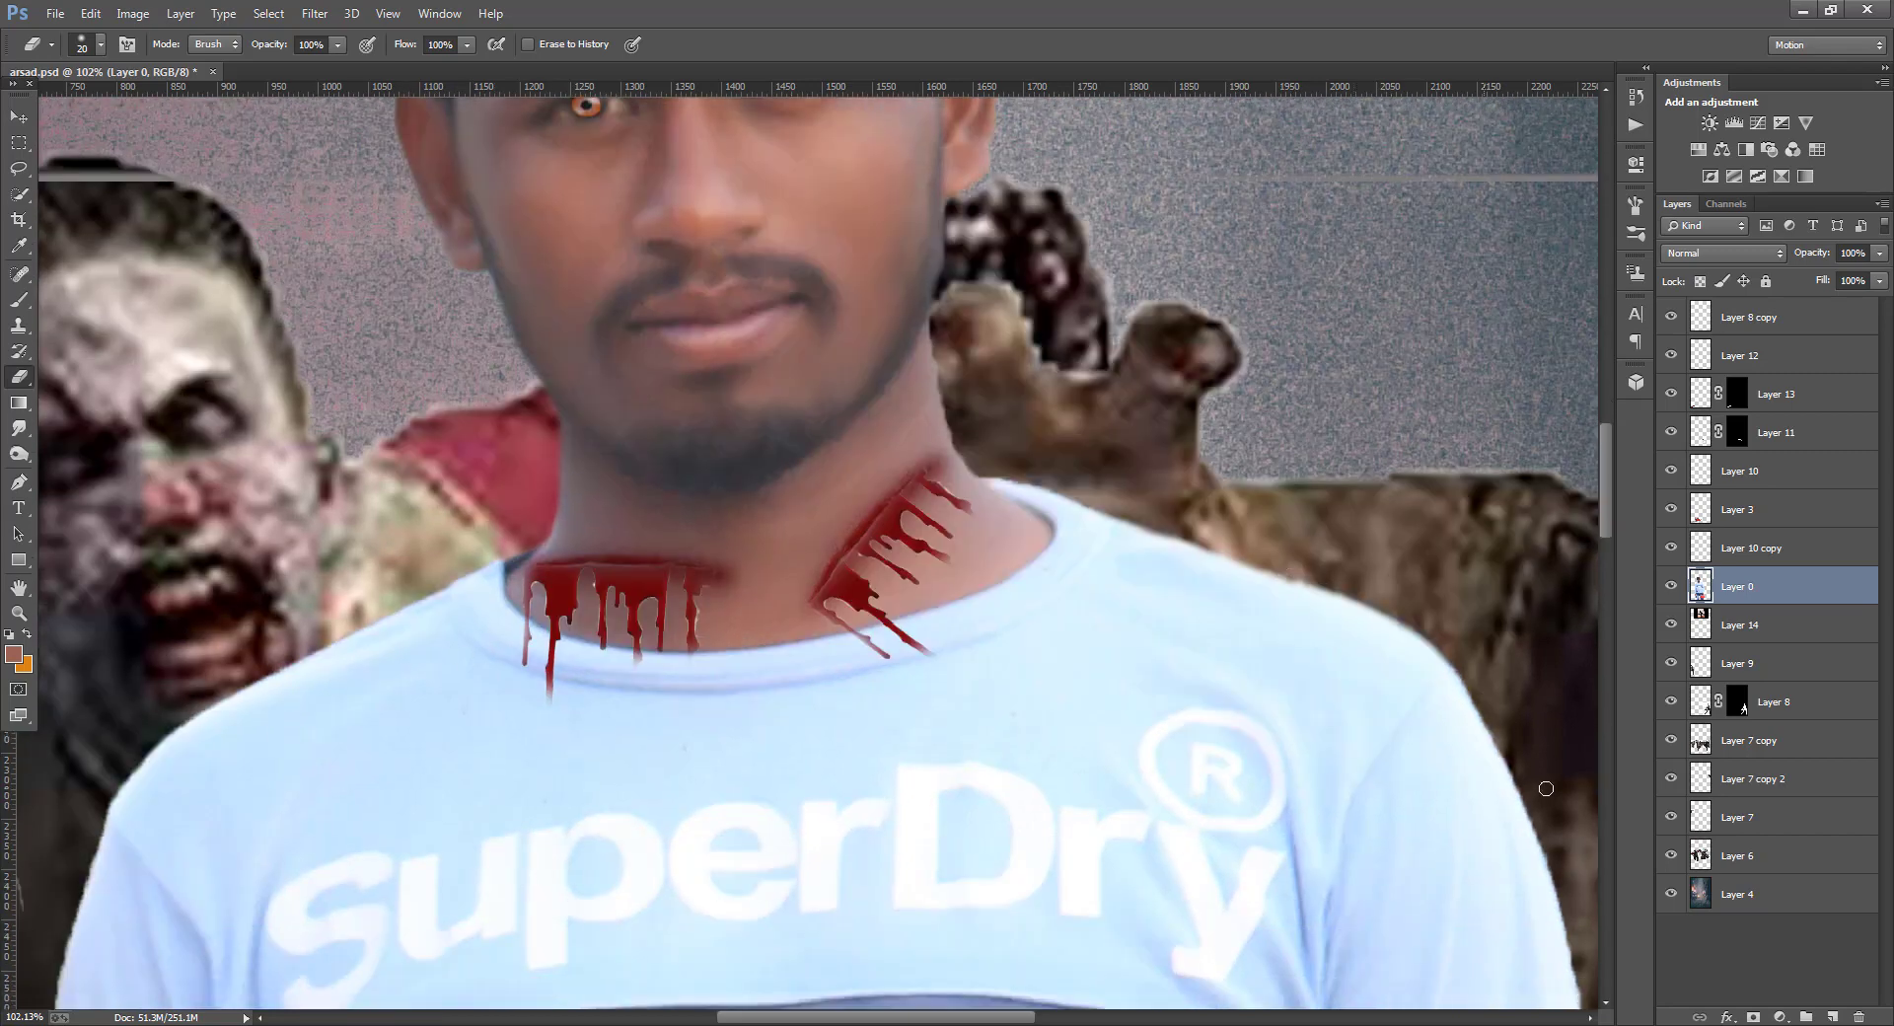
- Identify the blue-faced zombie's layer by toggling layer visibility, and apply the layer mask of Layer 8
scroll(960, 677, down, 8)
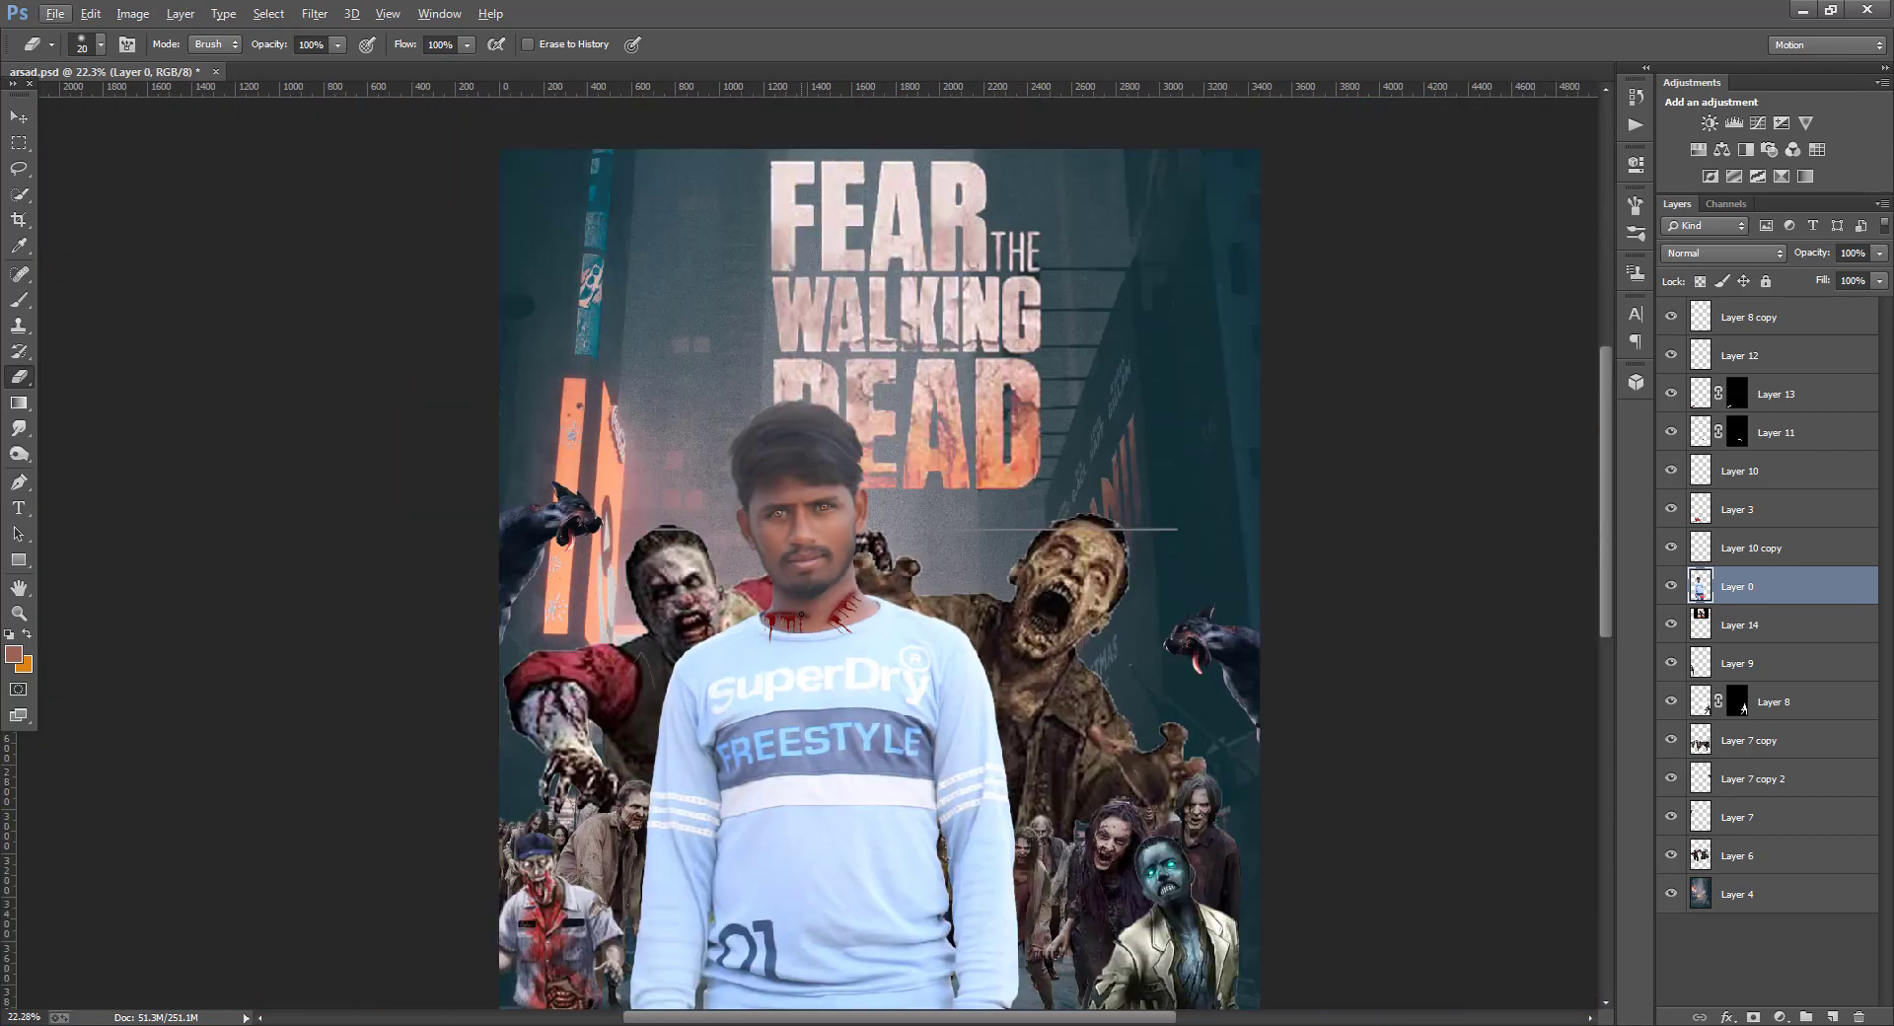
scroll(804, 612, down, 2)
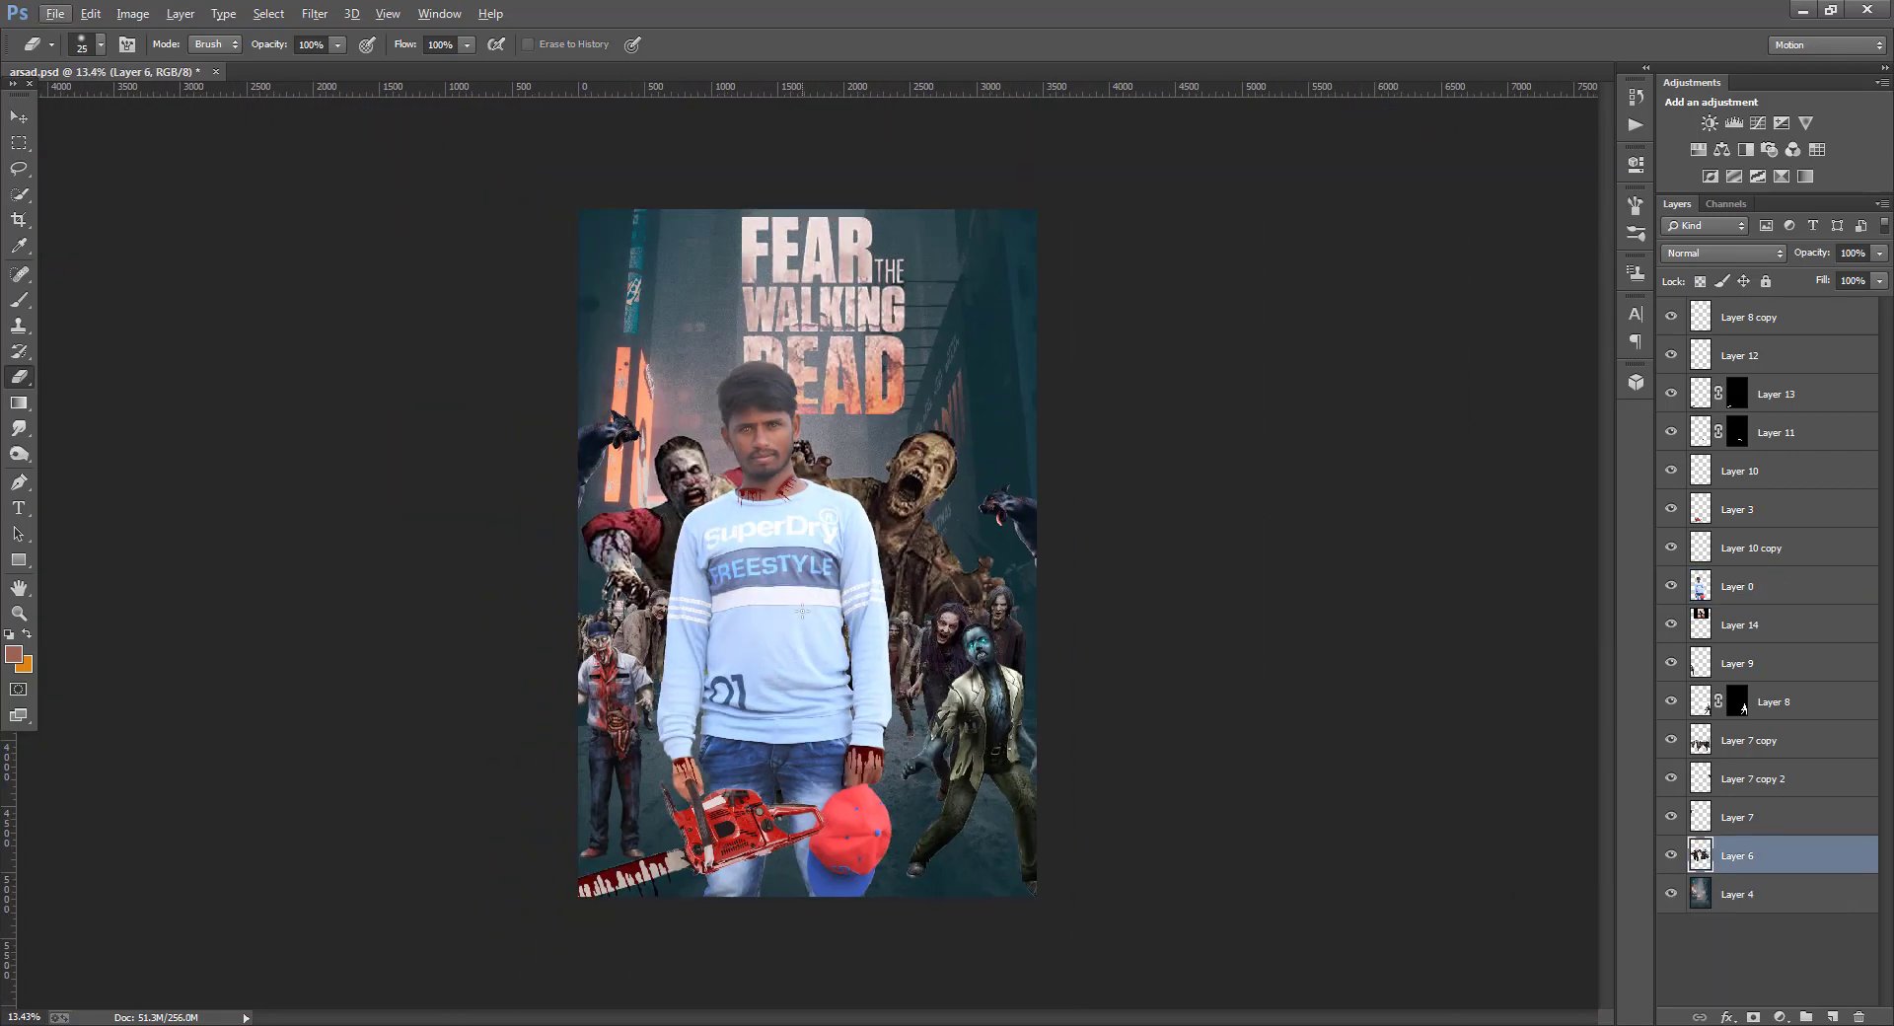
click(1733, 784)
click(1713, 669)
click(1677, 668)
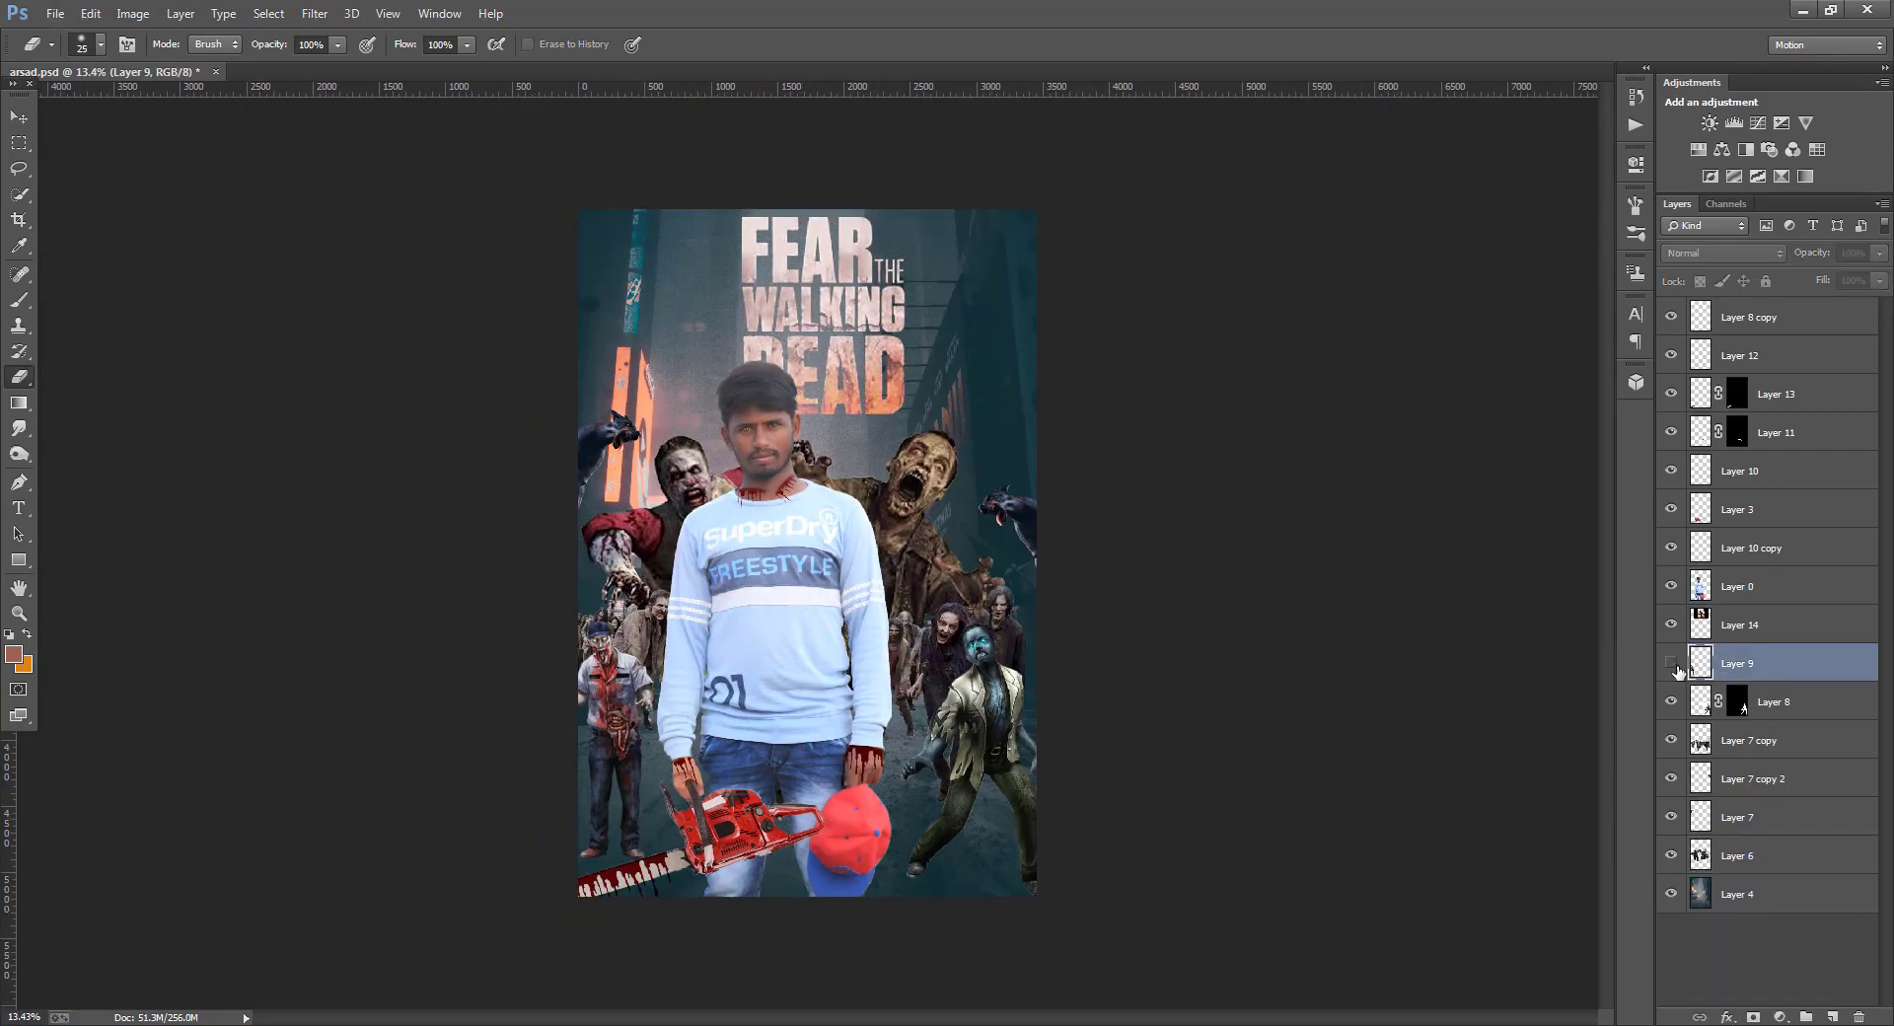
click(1677, 668)
click(1674, 702)
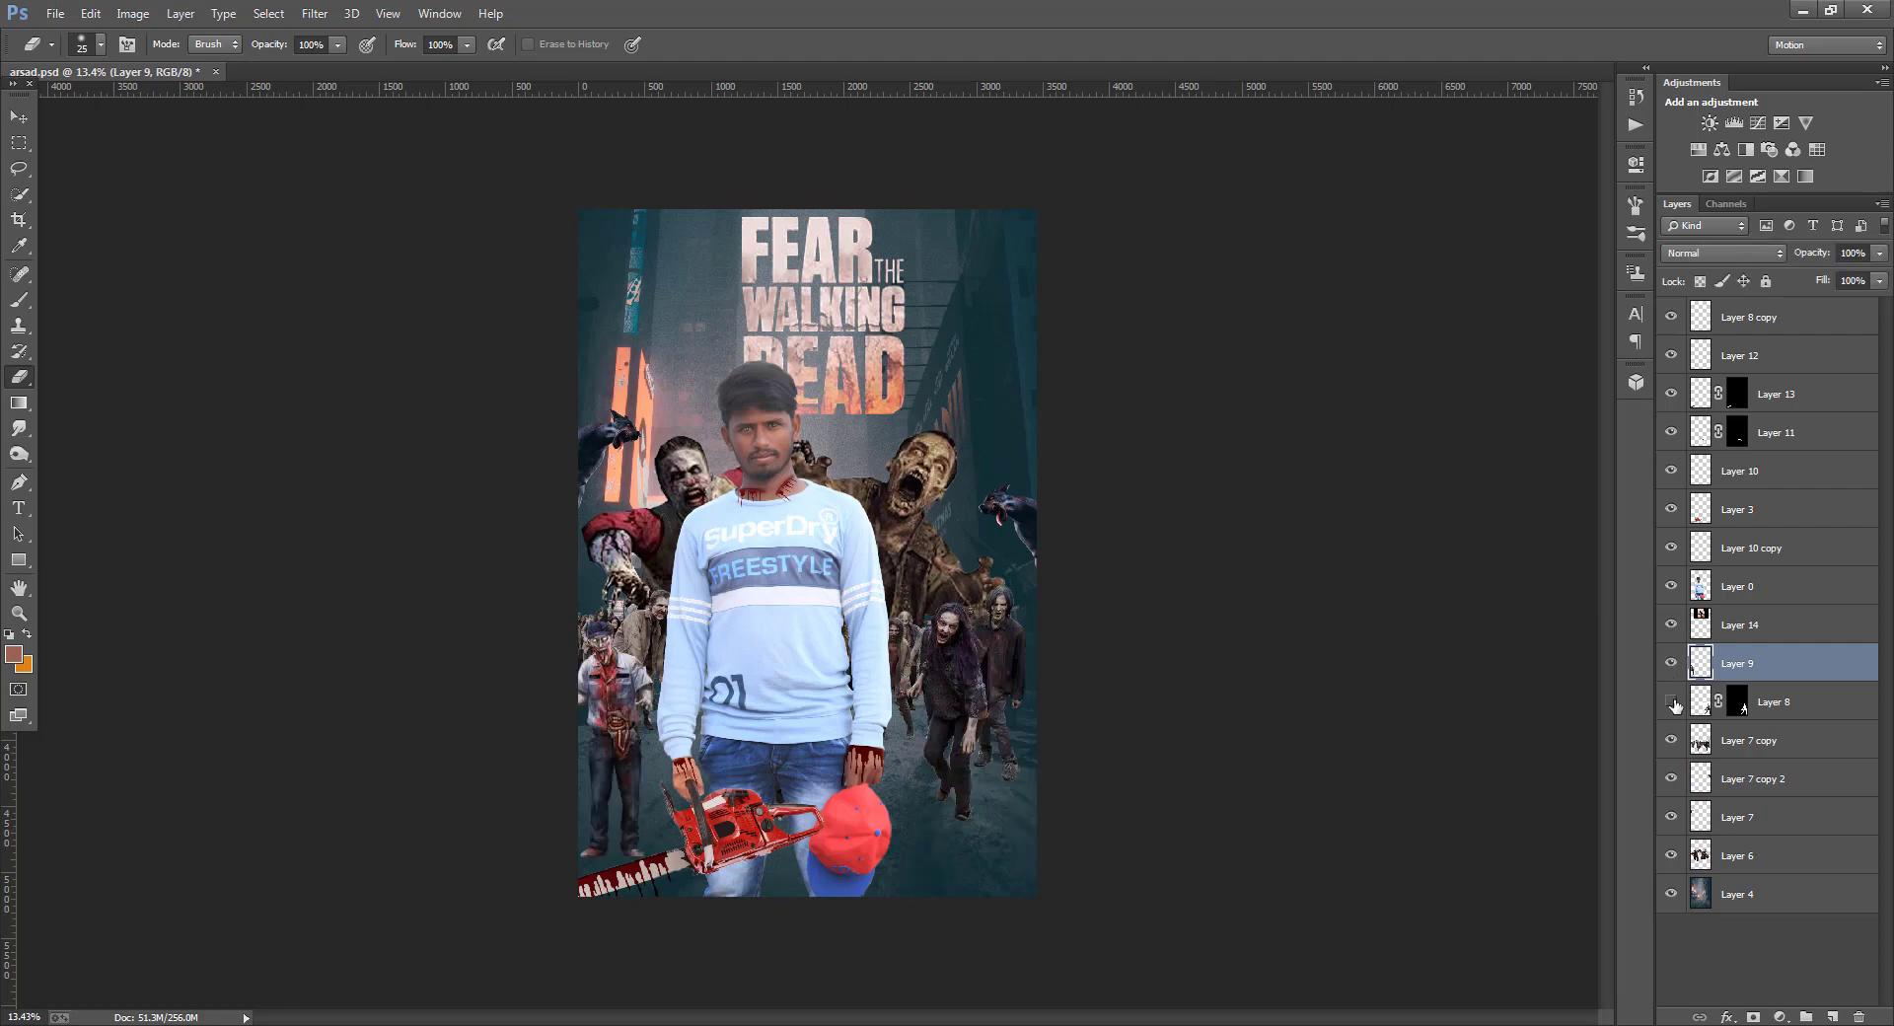
click(1674, 702)
click(1736, 702)
right_click(1742, 704)
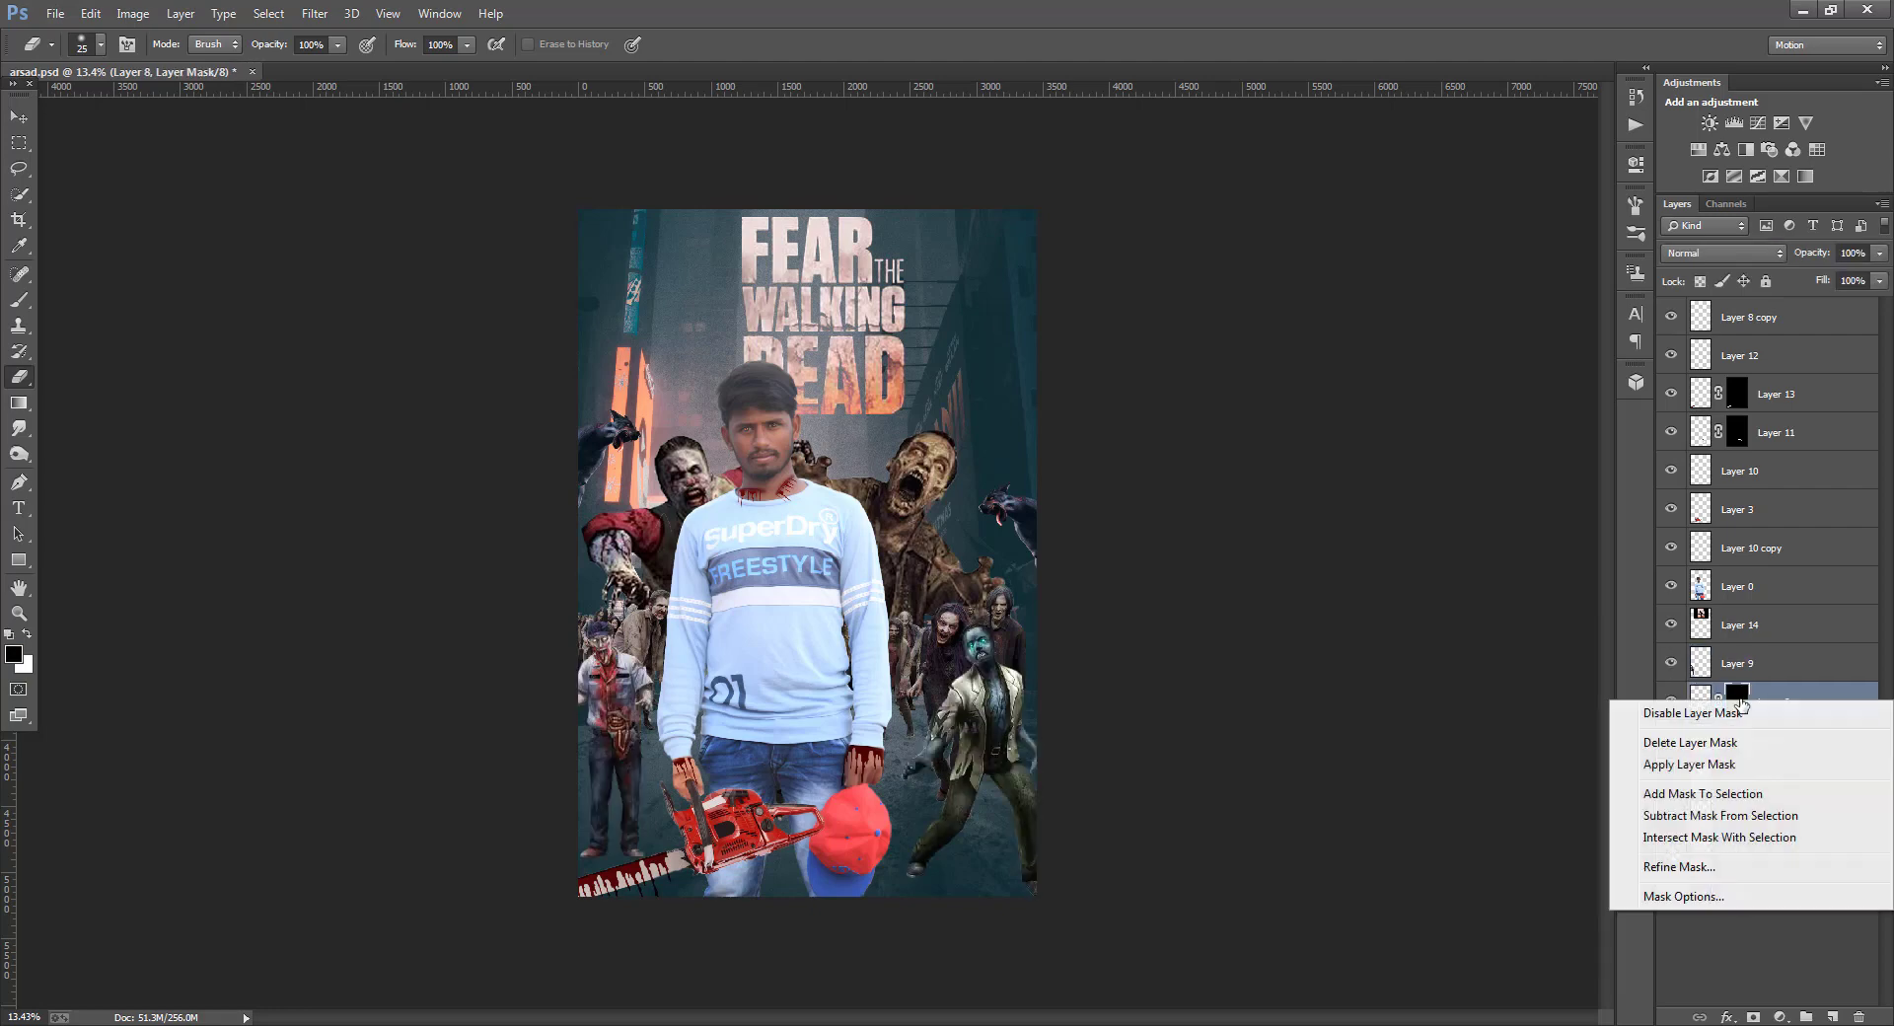
click(1715, 766)
- Set the brush color to black (000000) and add a new layer directly beneath the zombie's Layer 8
click(20, 301)
click(14, 654)
click(1213, 523)
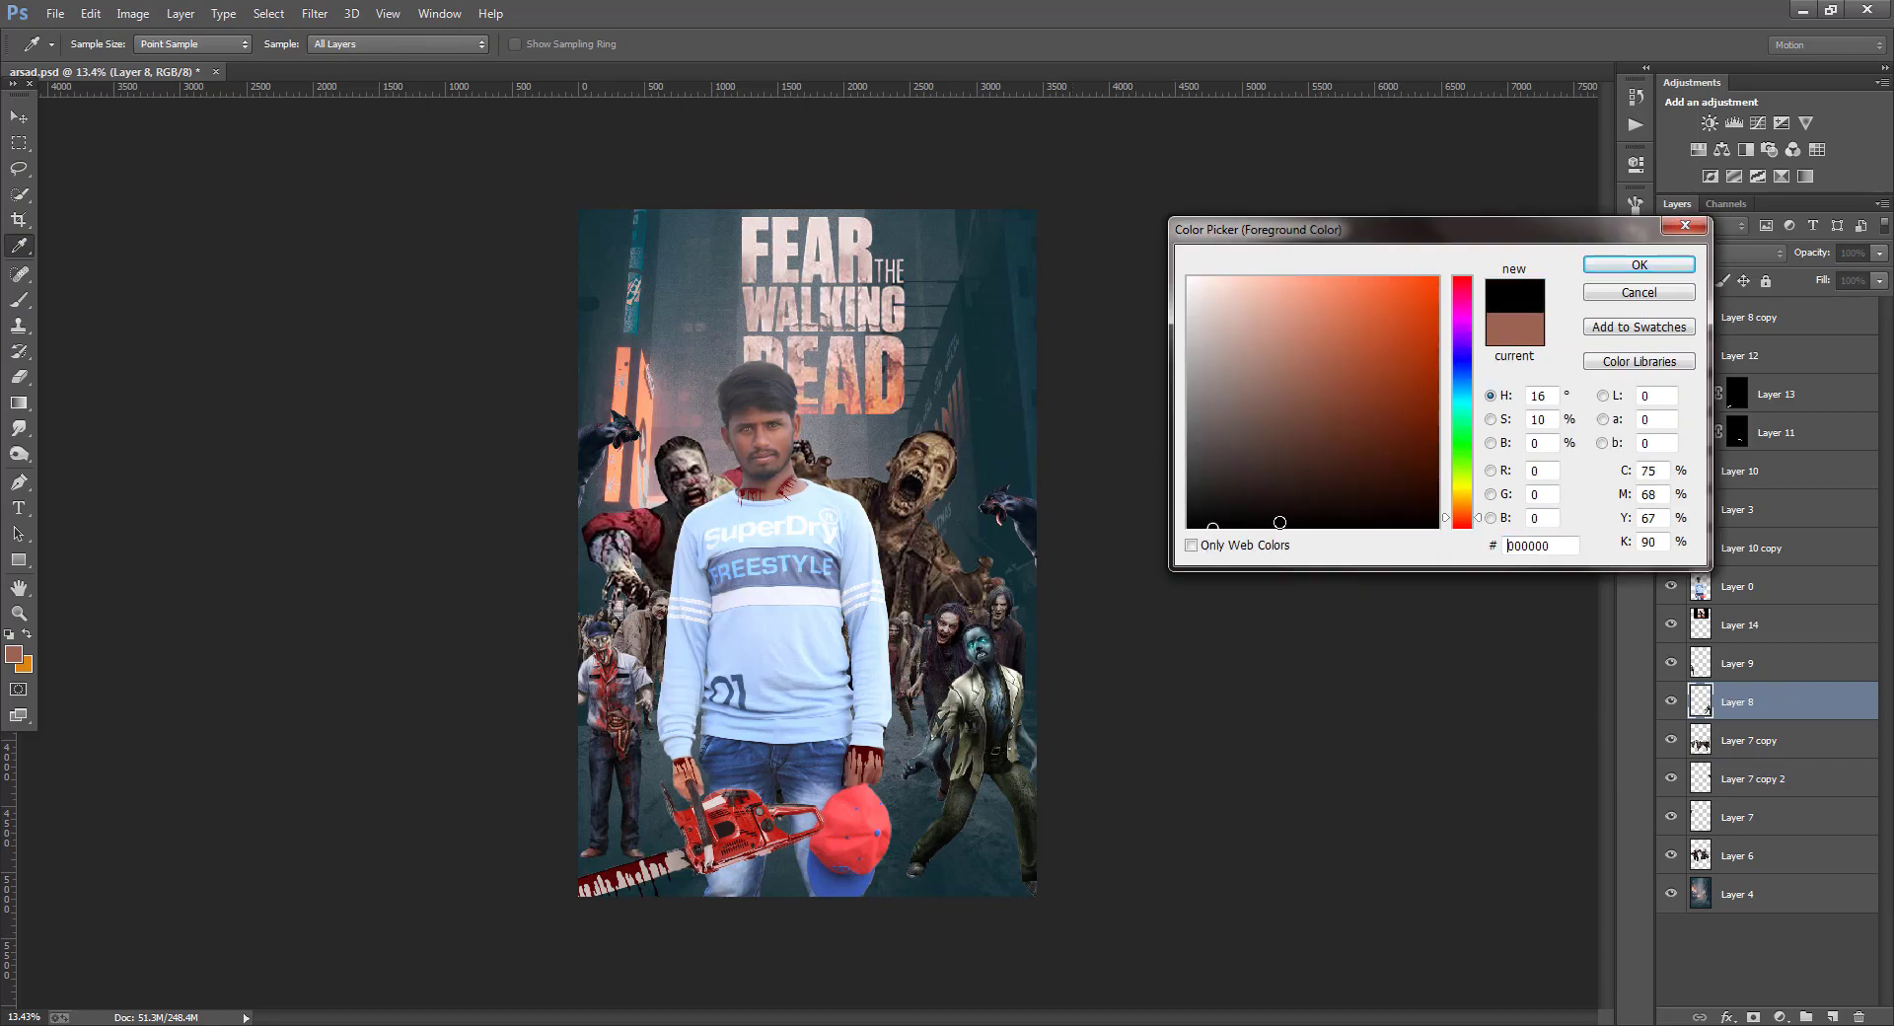
click(1591, 268)
scroll(964, 952, up, 3)
scroll(964, 952, up, 4)
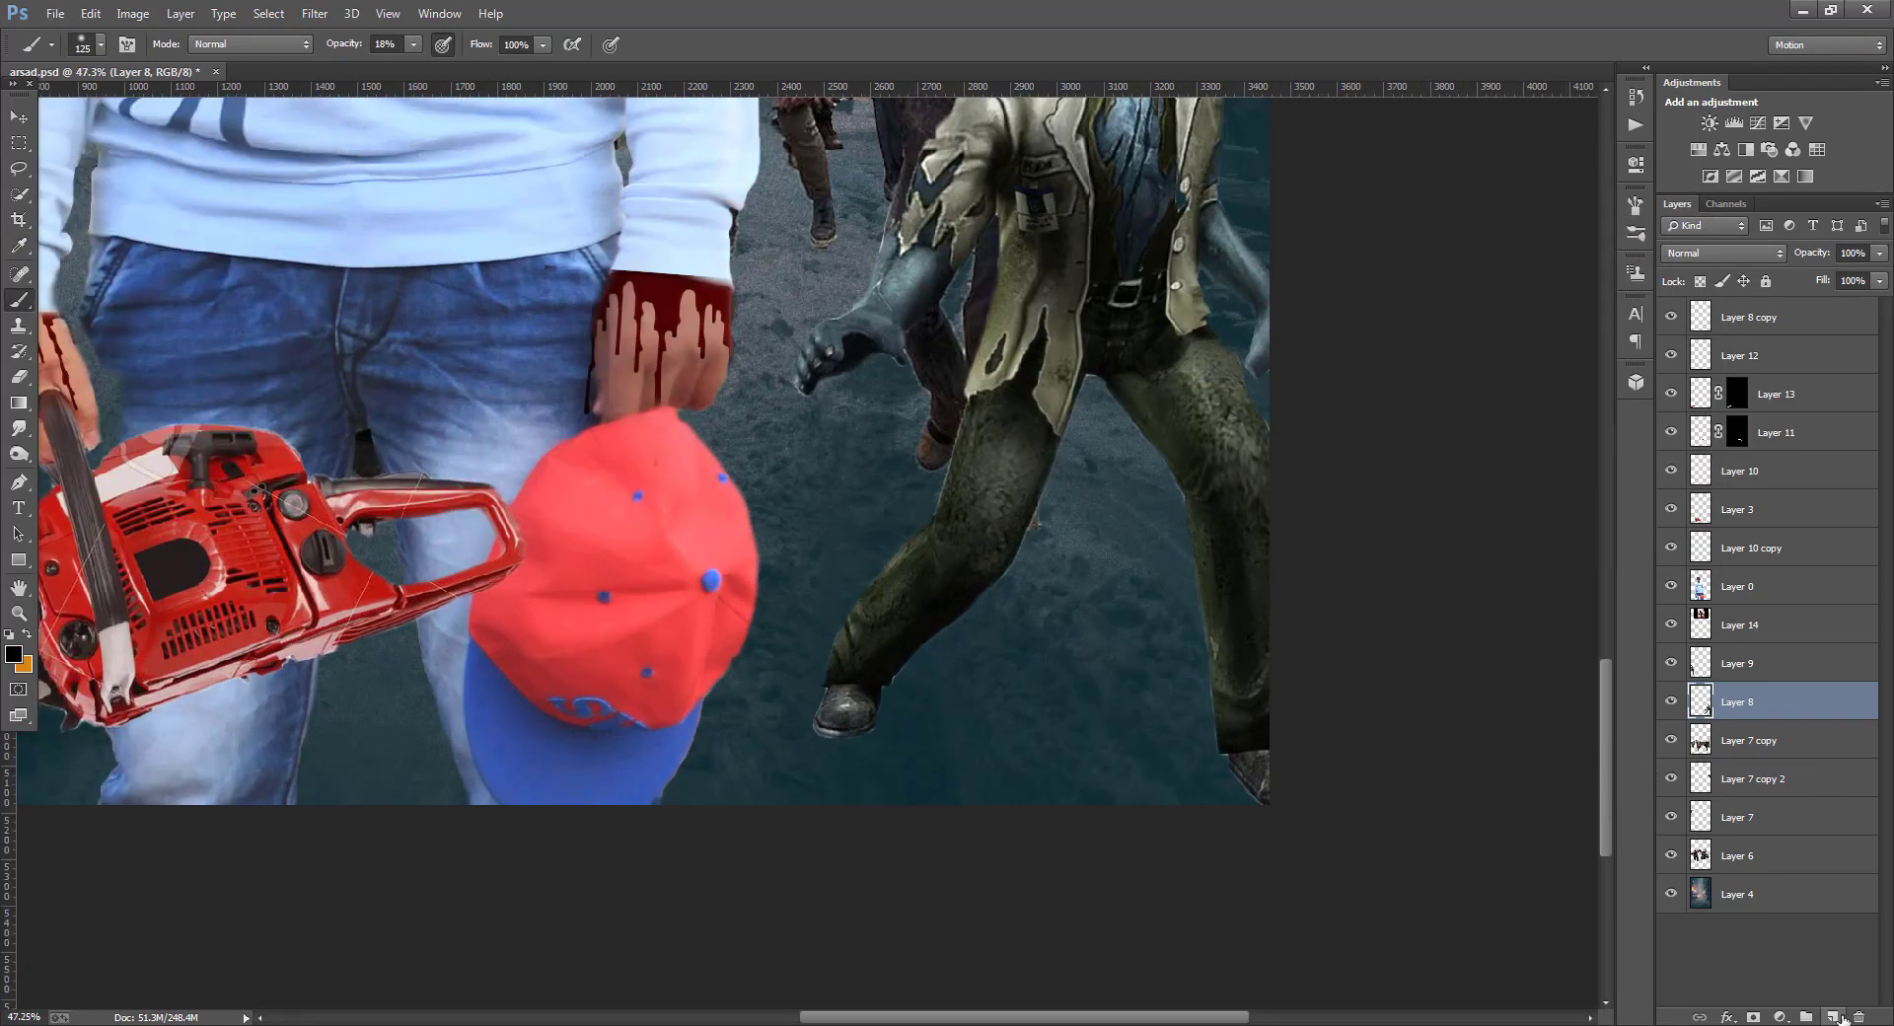
click(1832, 1018)
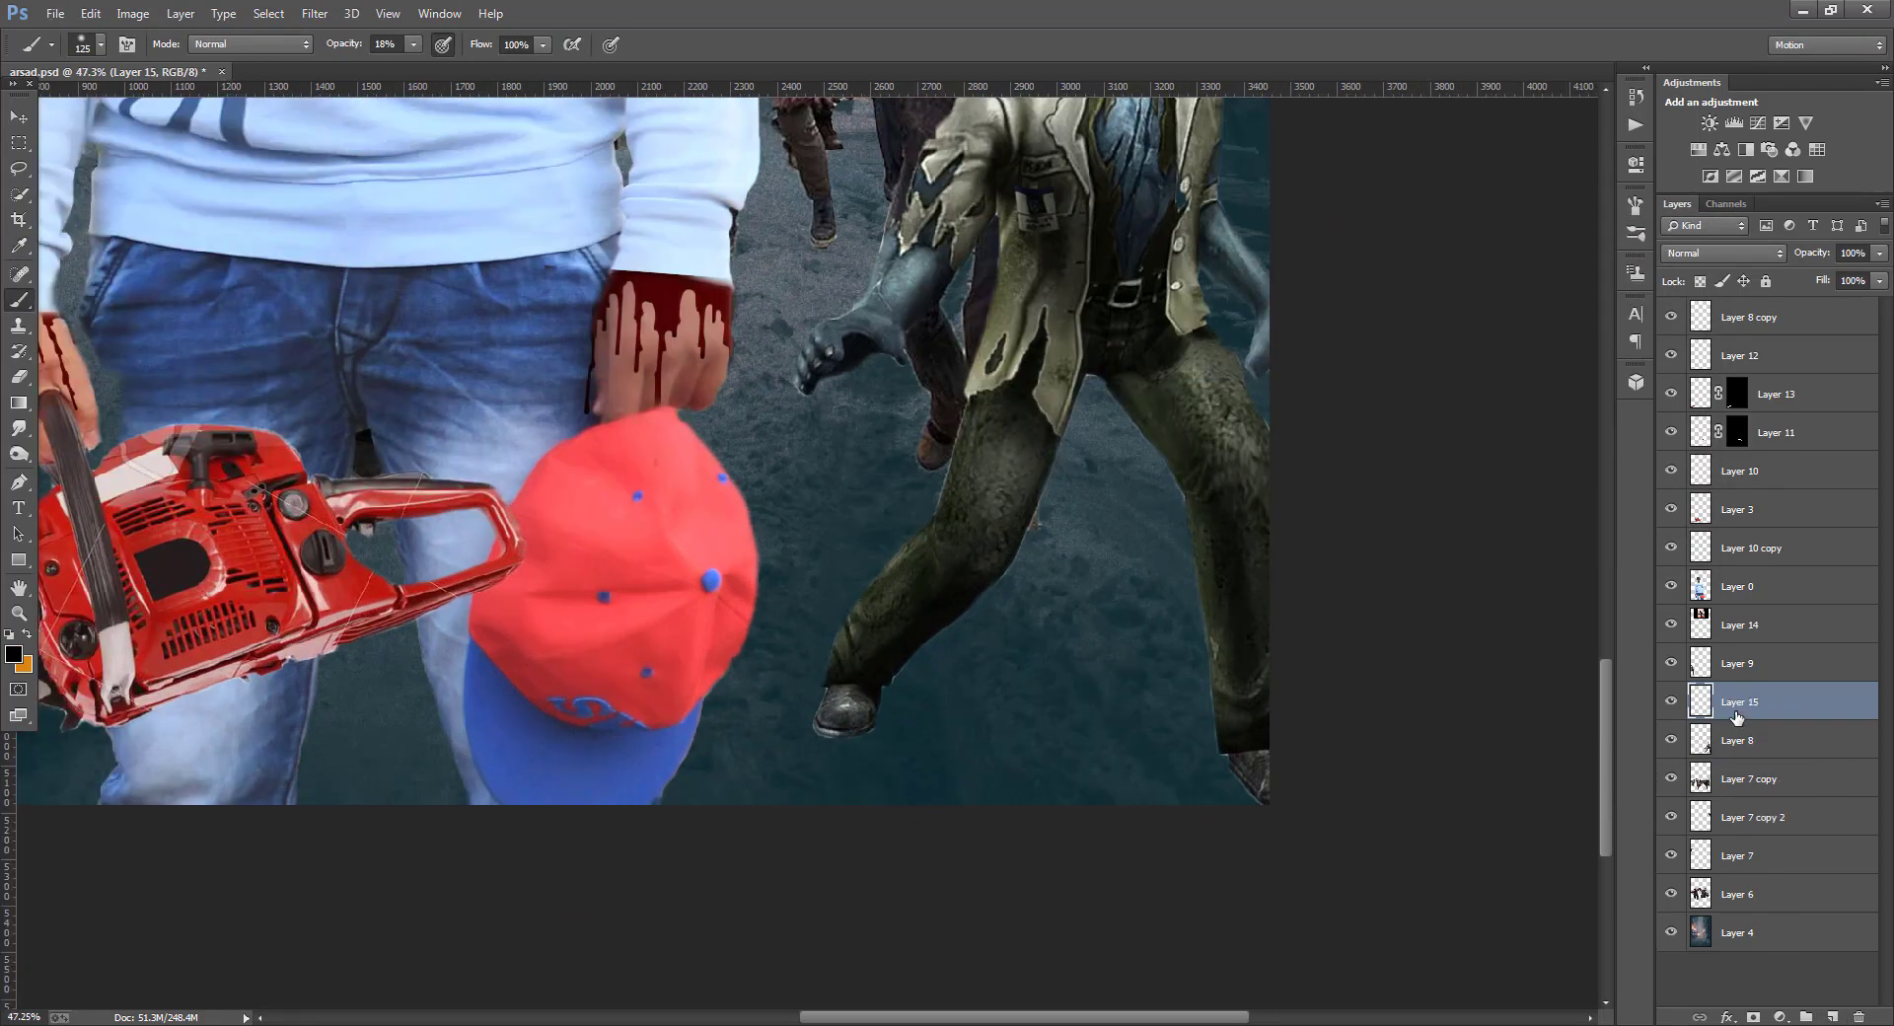
key(ctrl+bracketleft)
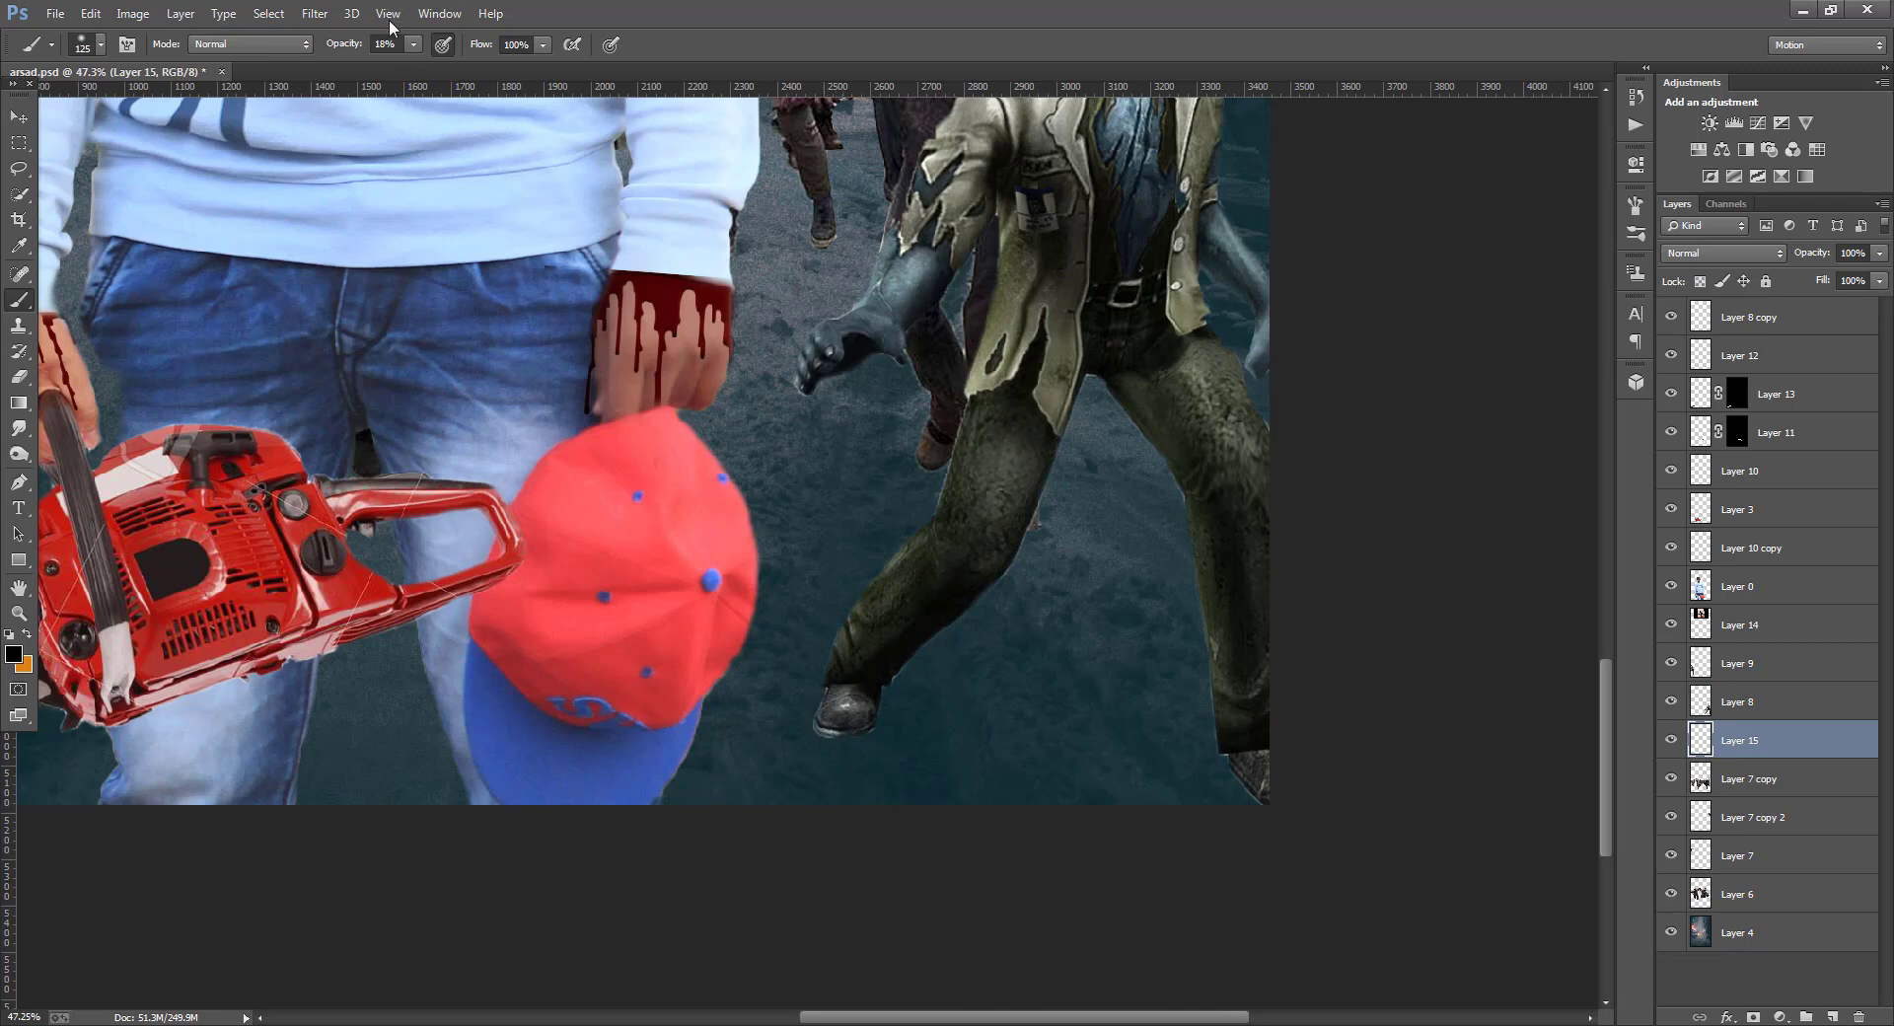
- Paint black shadows behind both of the blue-faced zombie's feet at 100% brush opacity and set the shadow layer's opacity to 62%
drag(414, 44, 501, 69)
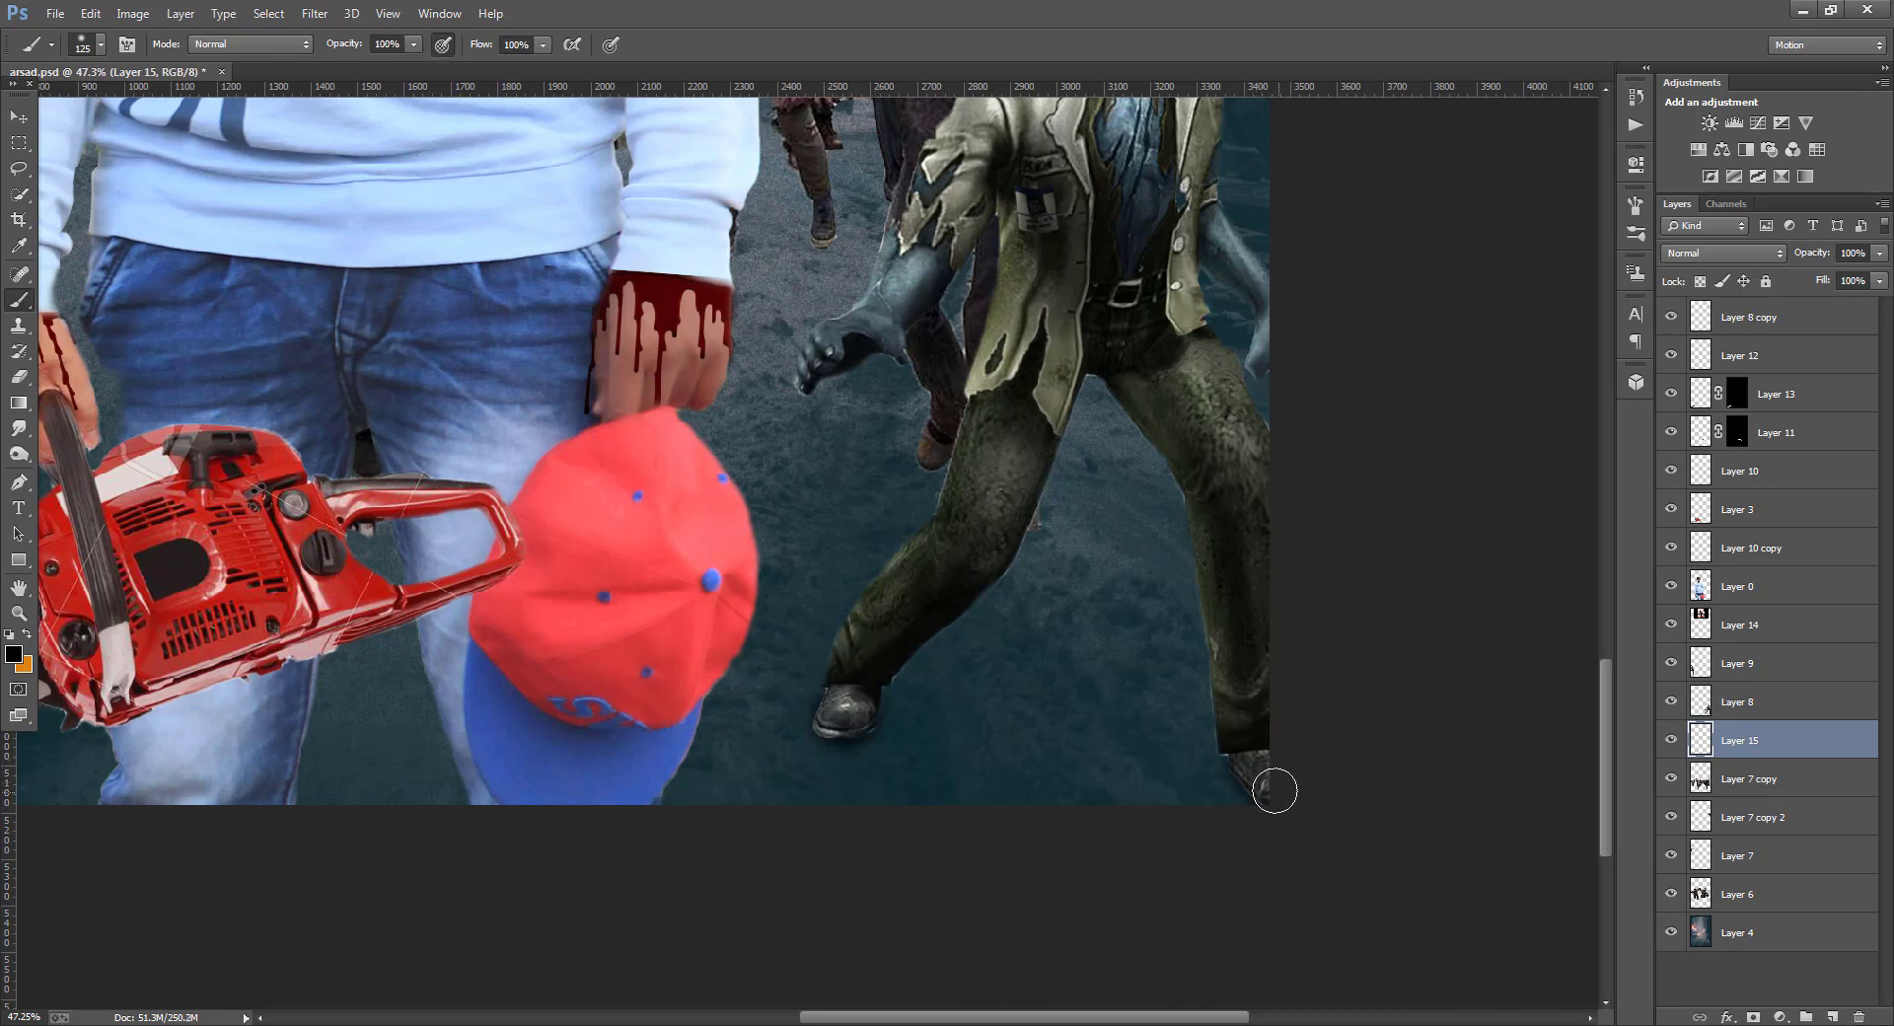
mouse_move(1239, 752)
mouse_down()
mouse_move(1005, 633)
mouse_move(1214, 746)
mouse_move(1150, 744)
mouse_up()
drag(1238, 795, 1044, 697)
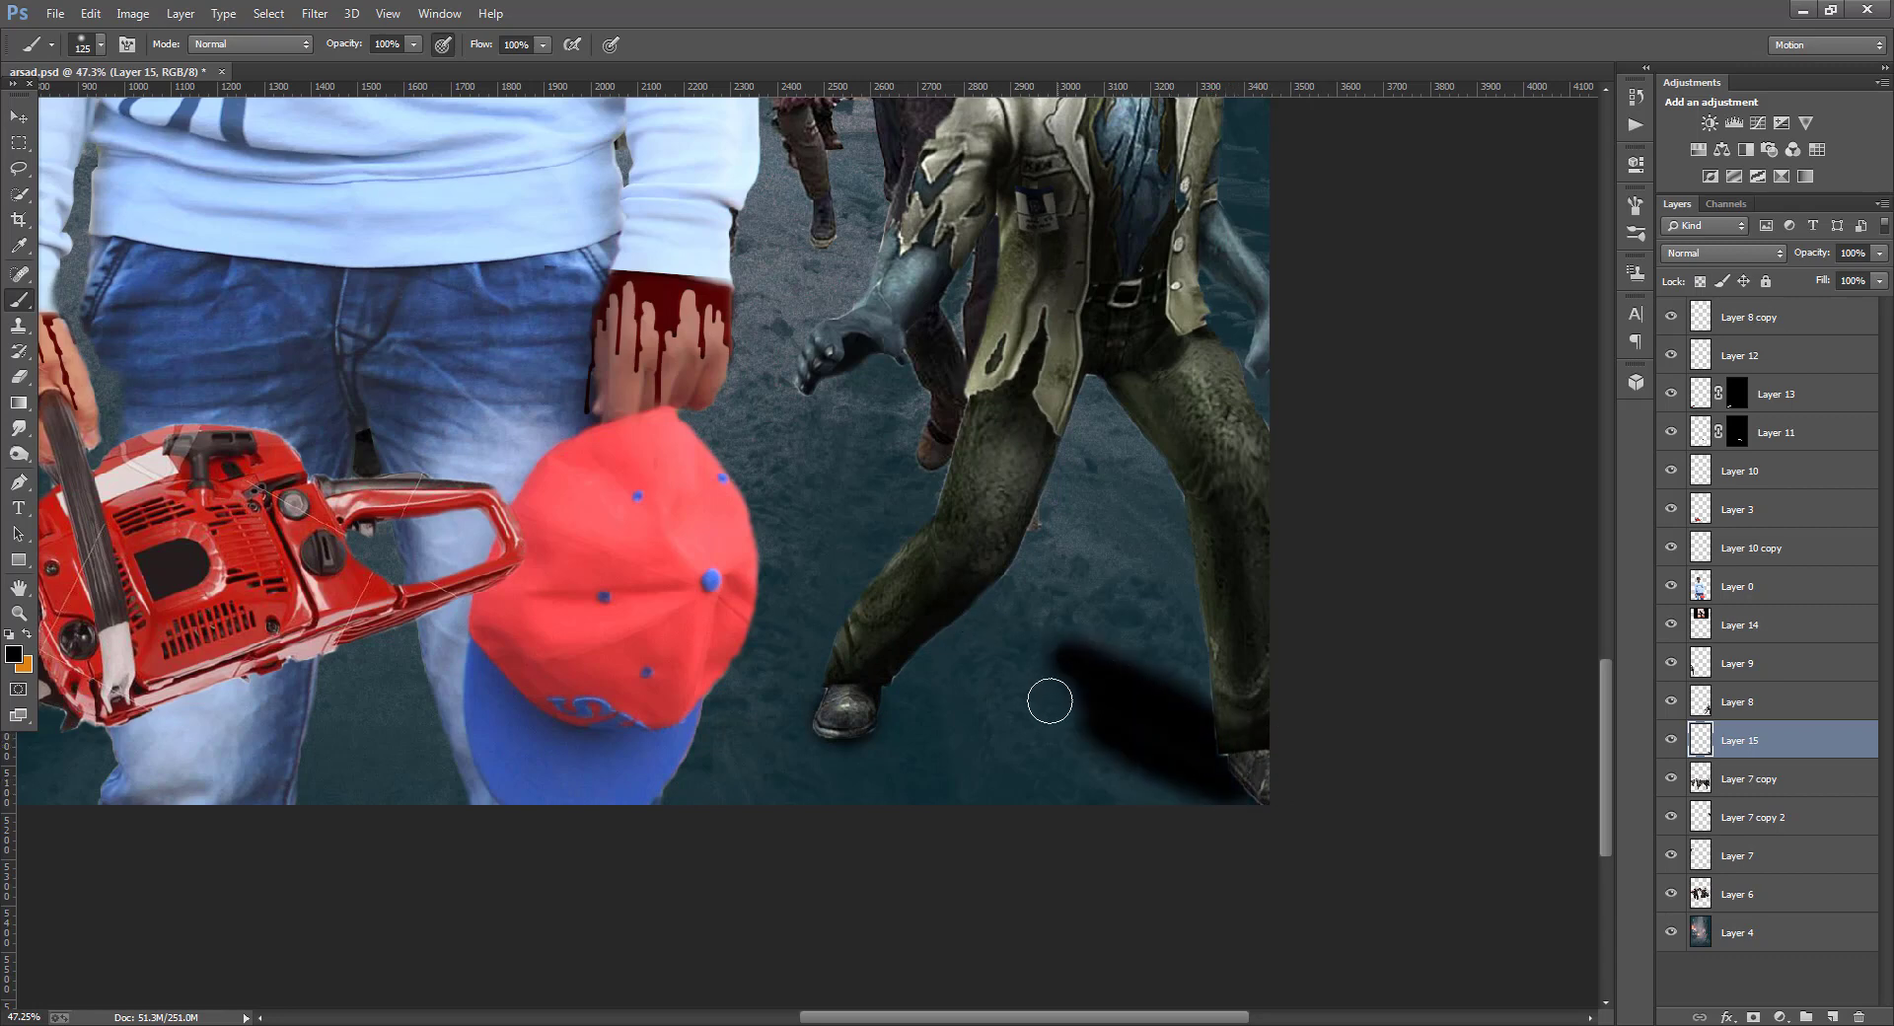
mouse_move(855, 692)
mouse_down()
mouse_move(810, 704)
mouse_move(770, 675)
mouse_up()
scroll(825, 385, up, 1)
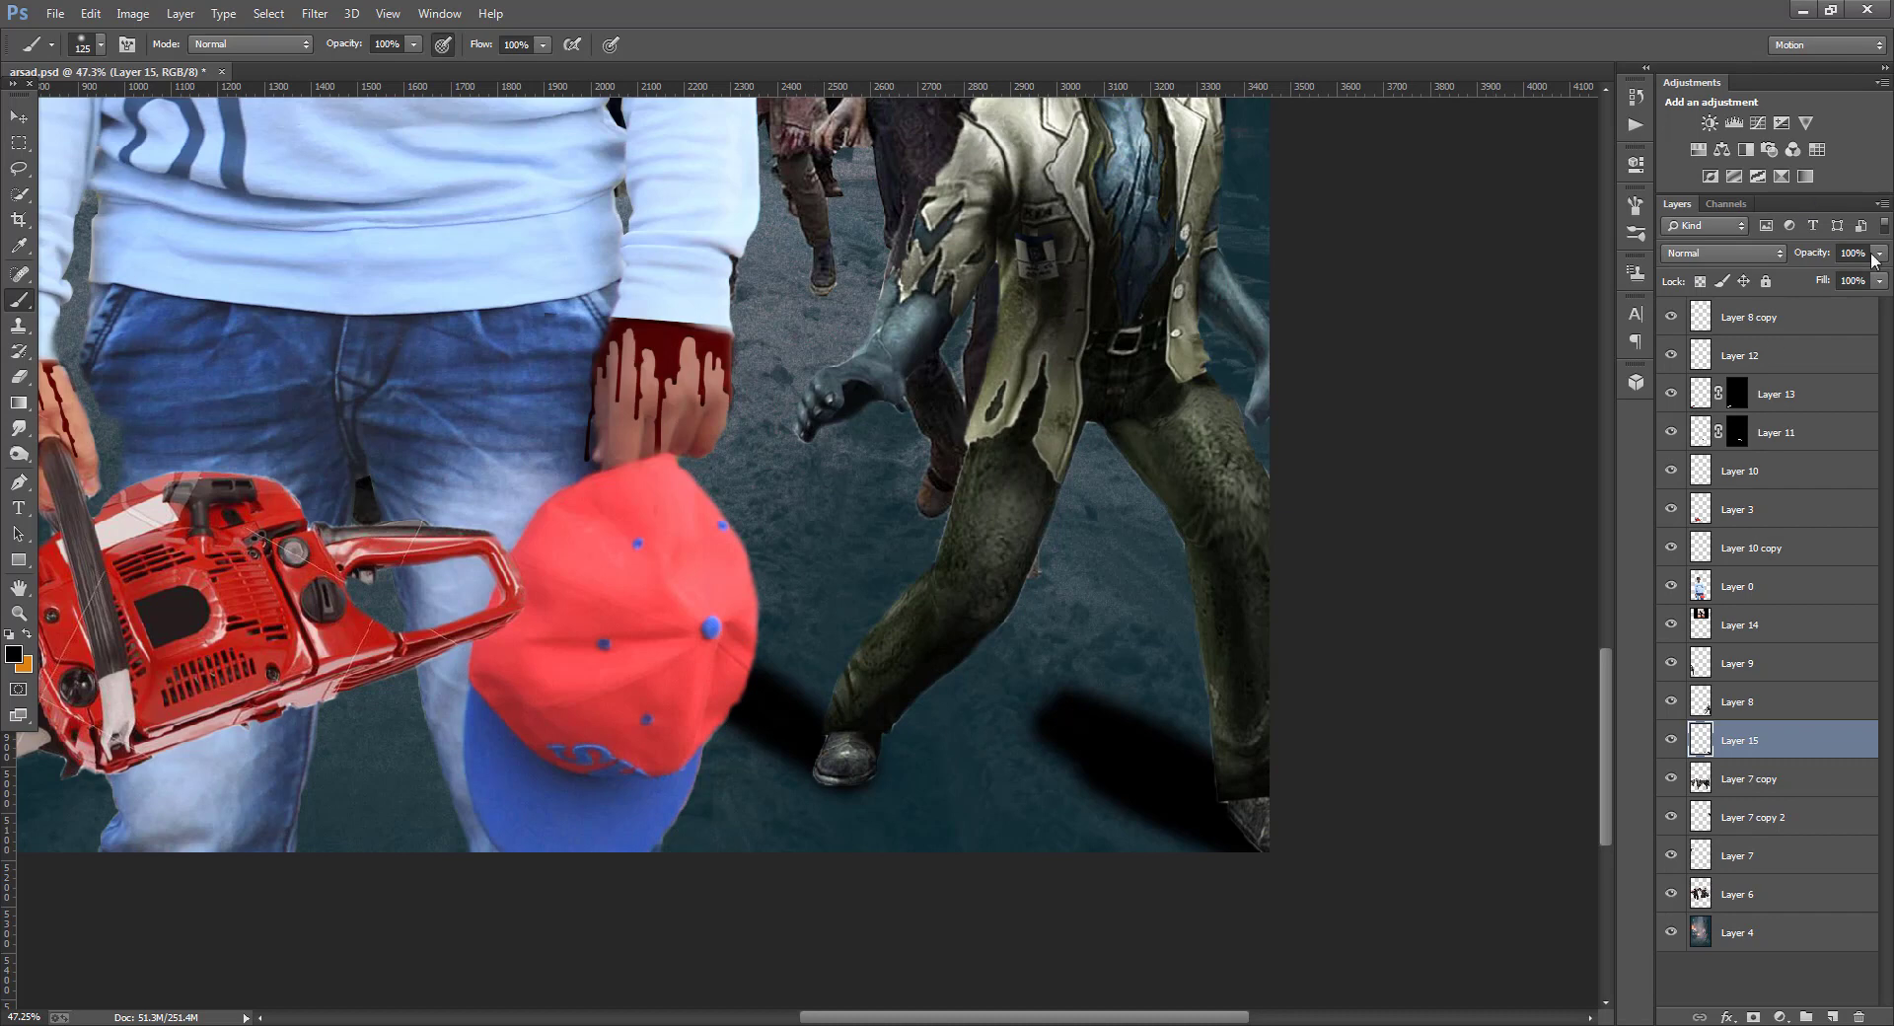
drag(1874, 259, 1841, 282)
- Soften the blue-faced zombie's foot shadows on Layer 15 with a Gaussian Blur
click(315, 12)
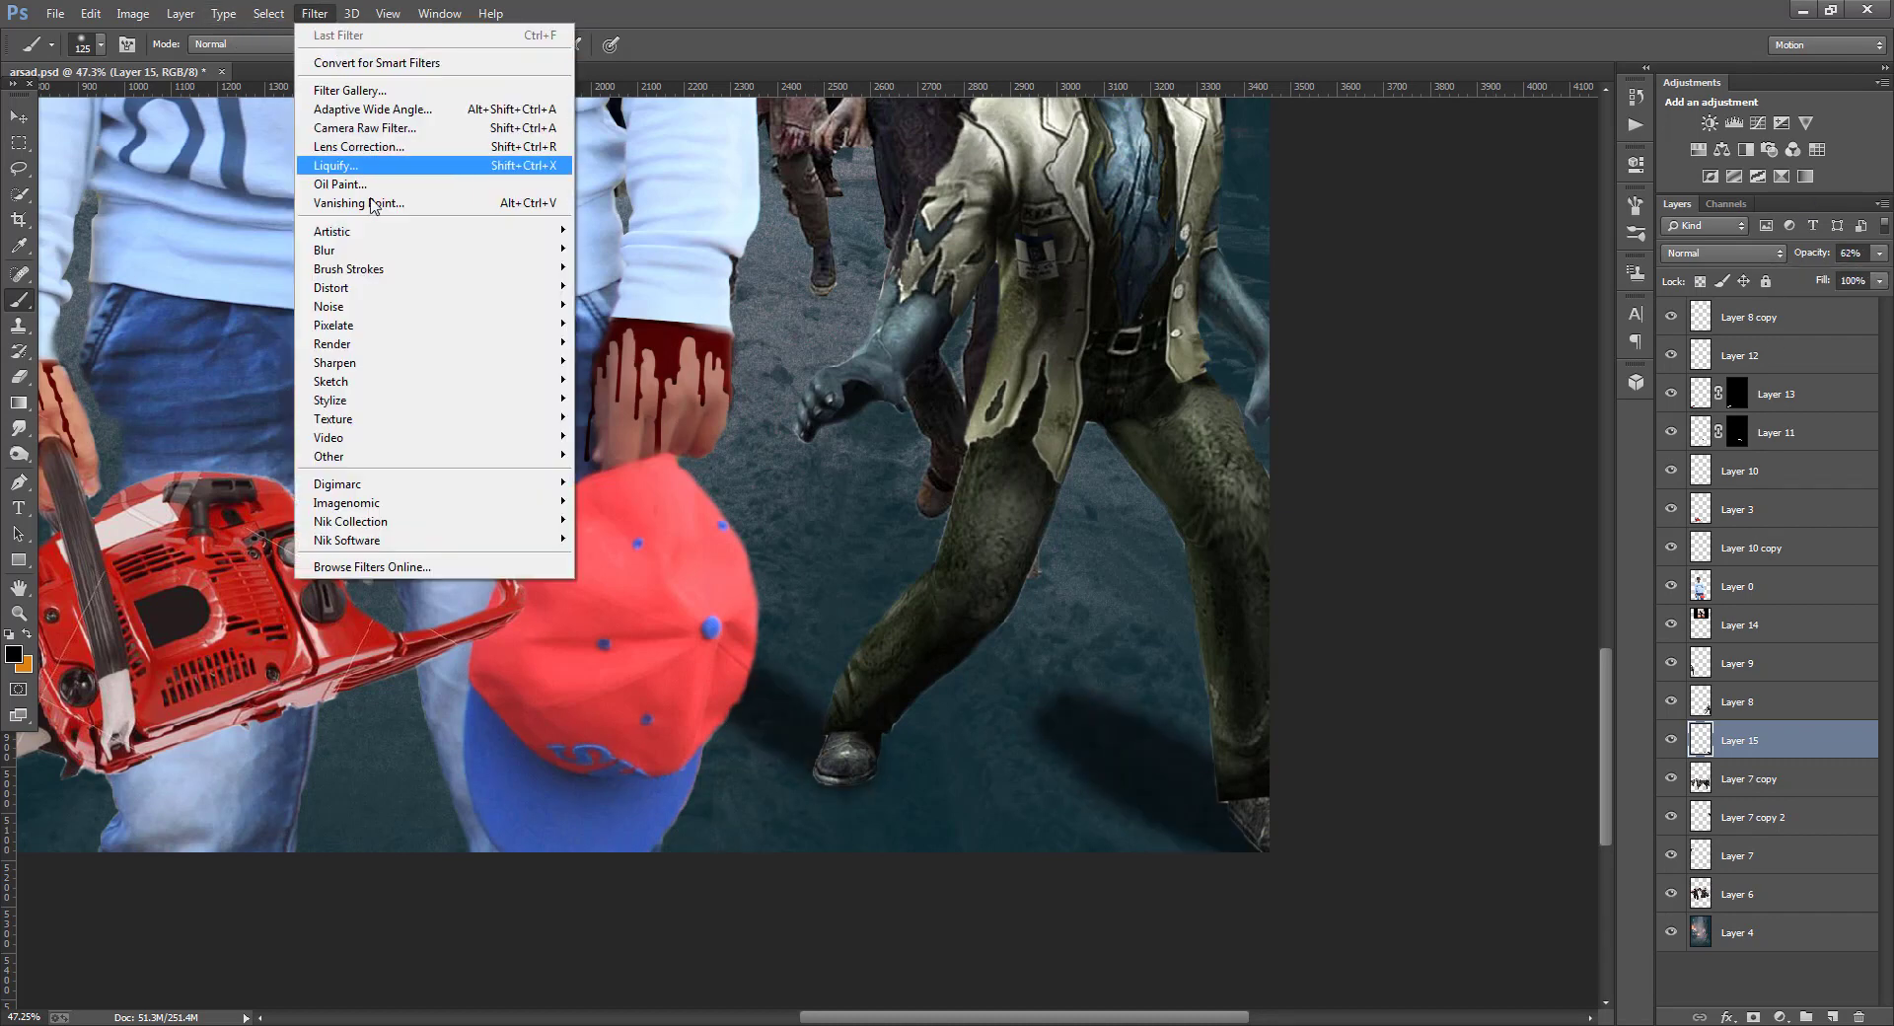
mouse_move(336, 250)
click(621, 379)
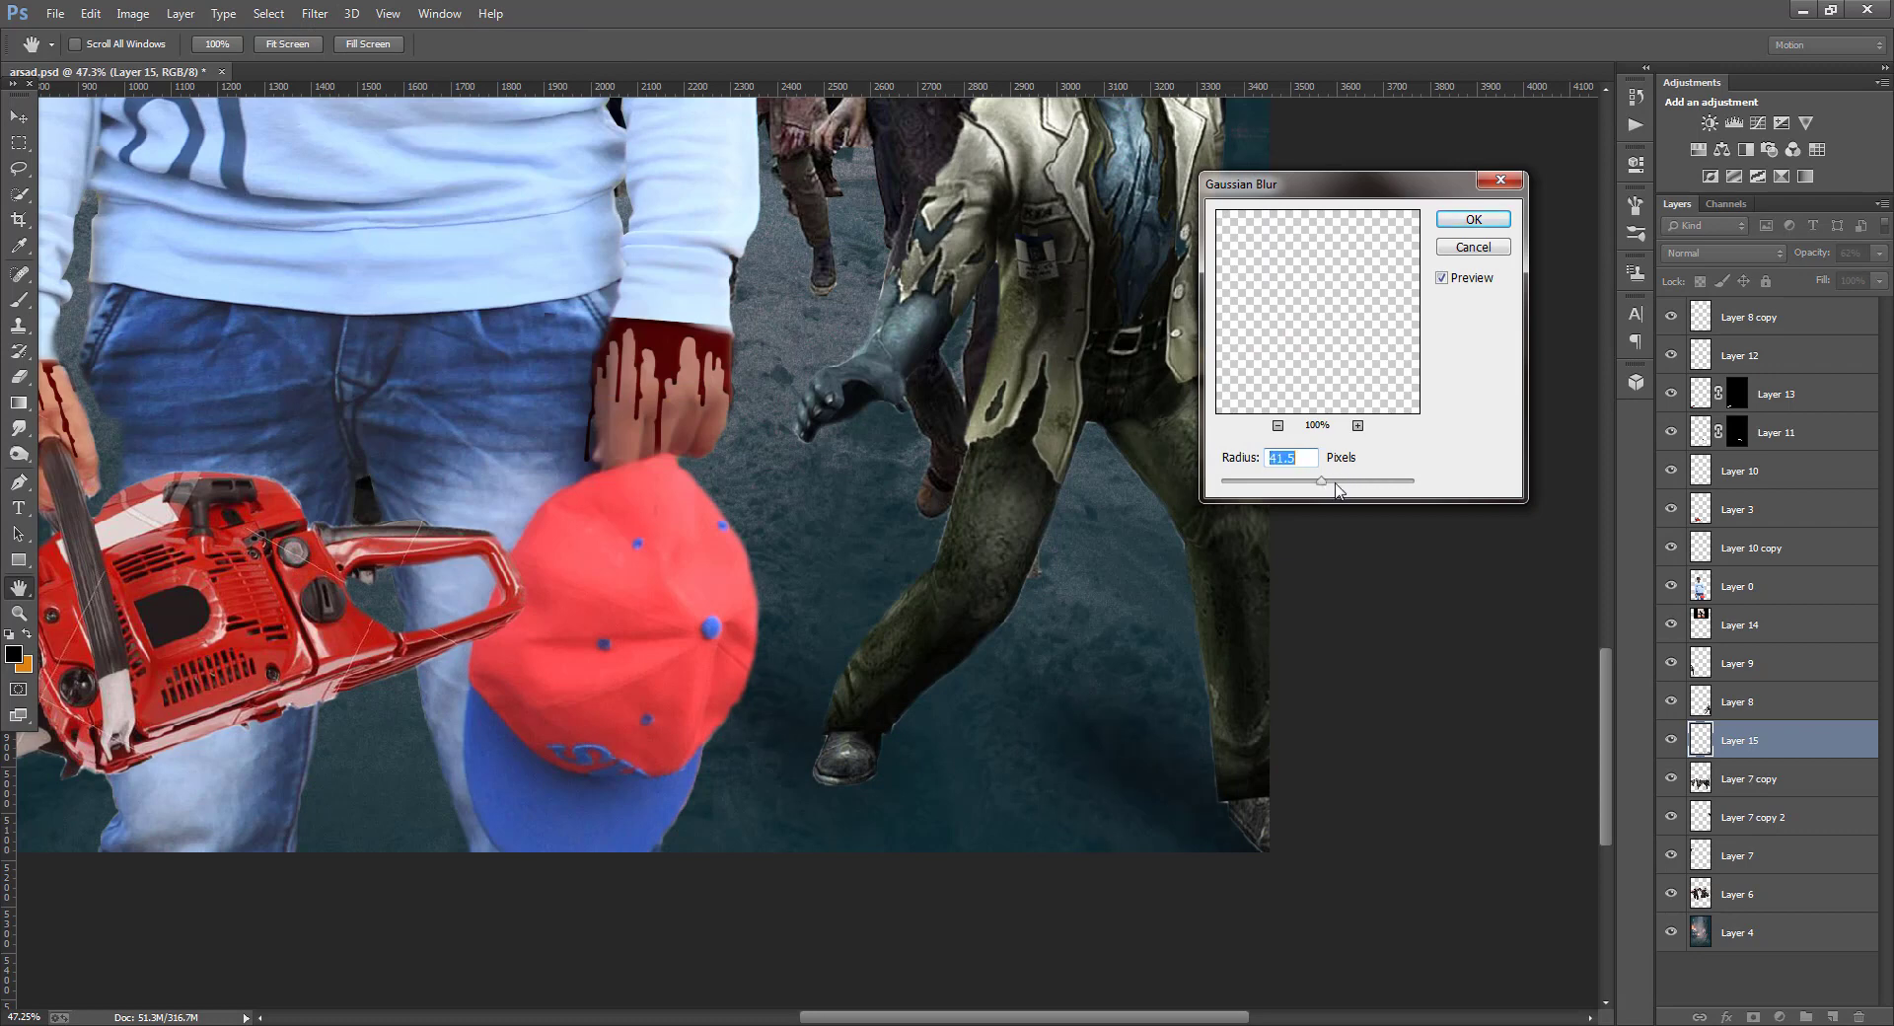
click(1474, 246)
key(b)
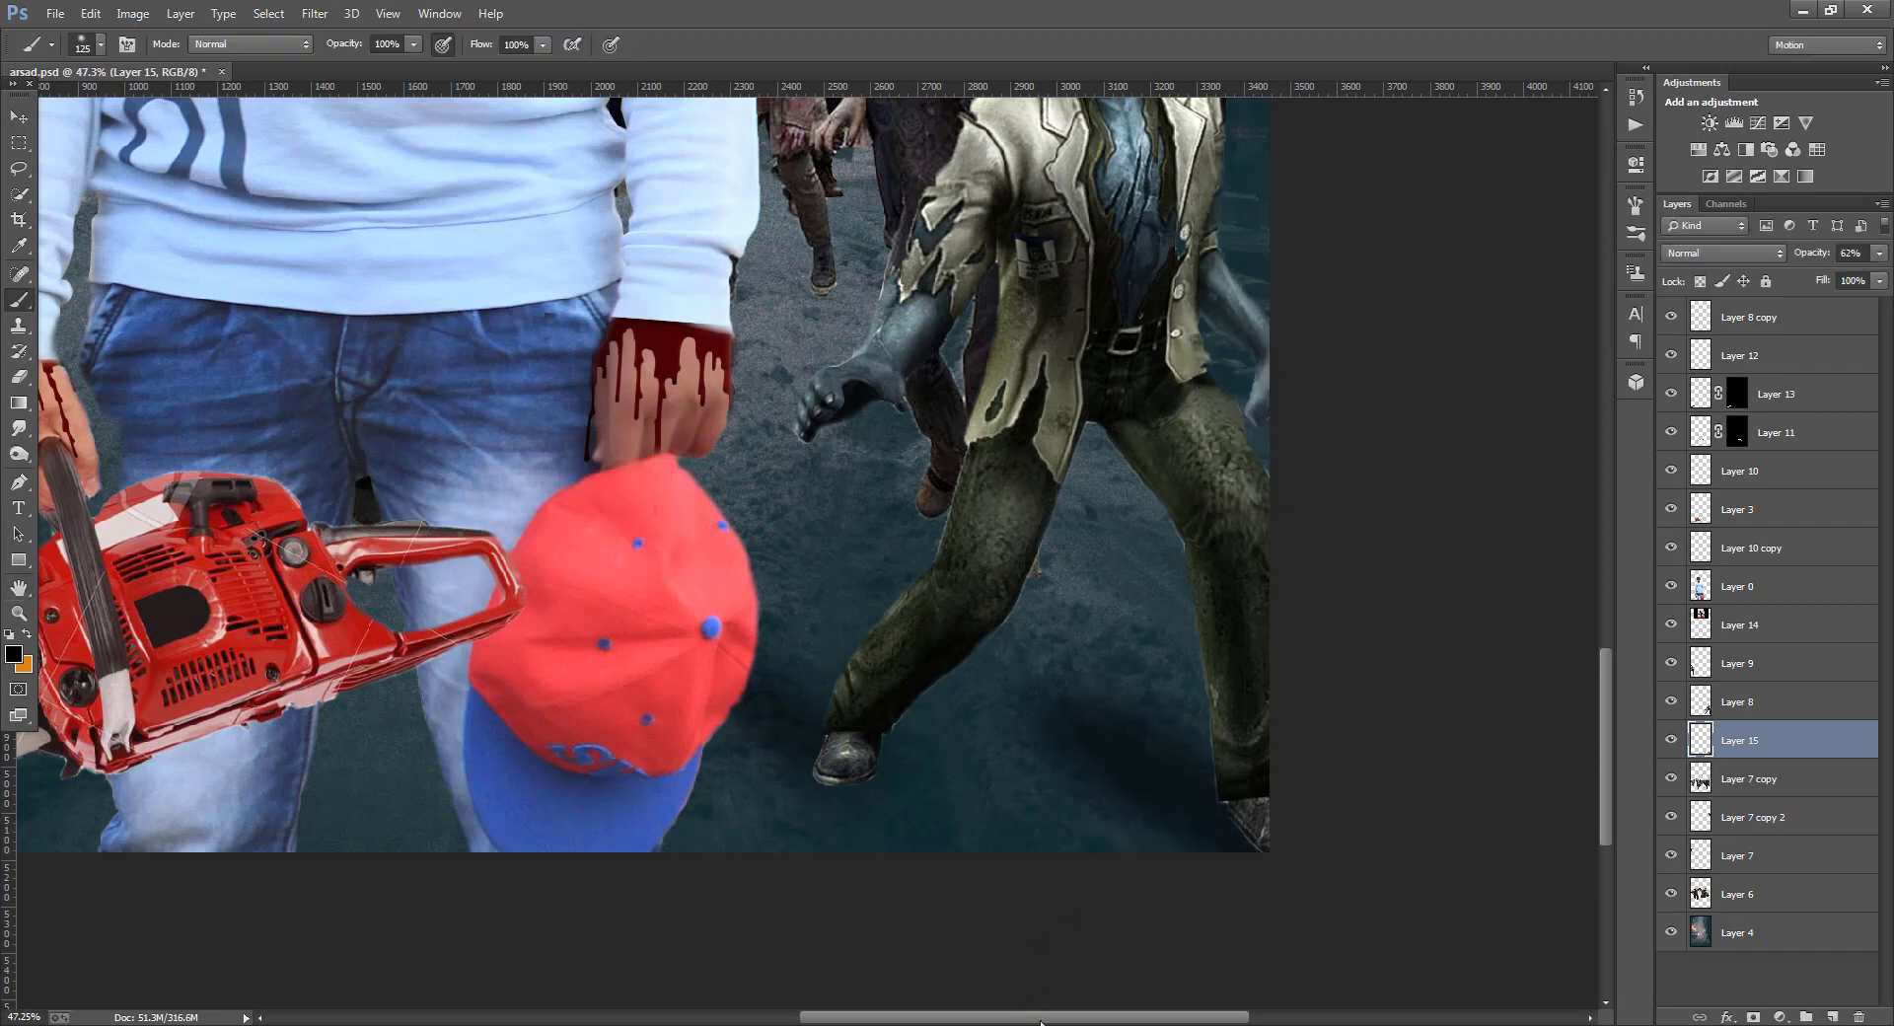
- Identify the blood-covered zombie's layer by toggling layer visibility, and add a new layer directly beneath its Layer 9
drag(1035, 1016, 825, 1016)
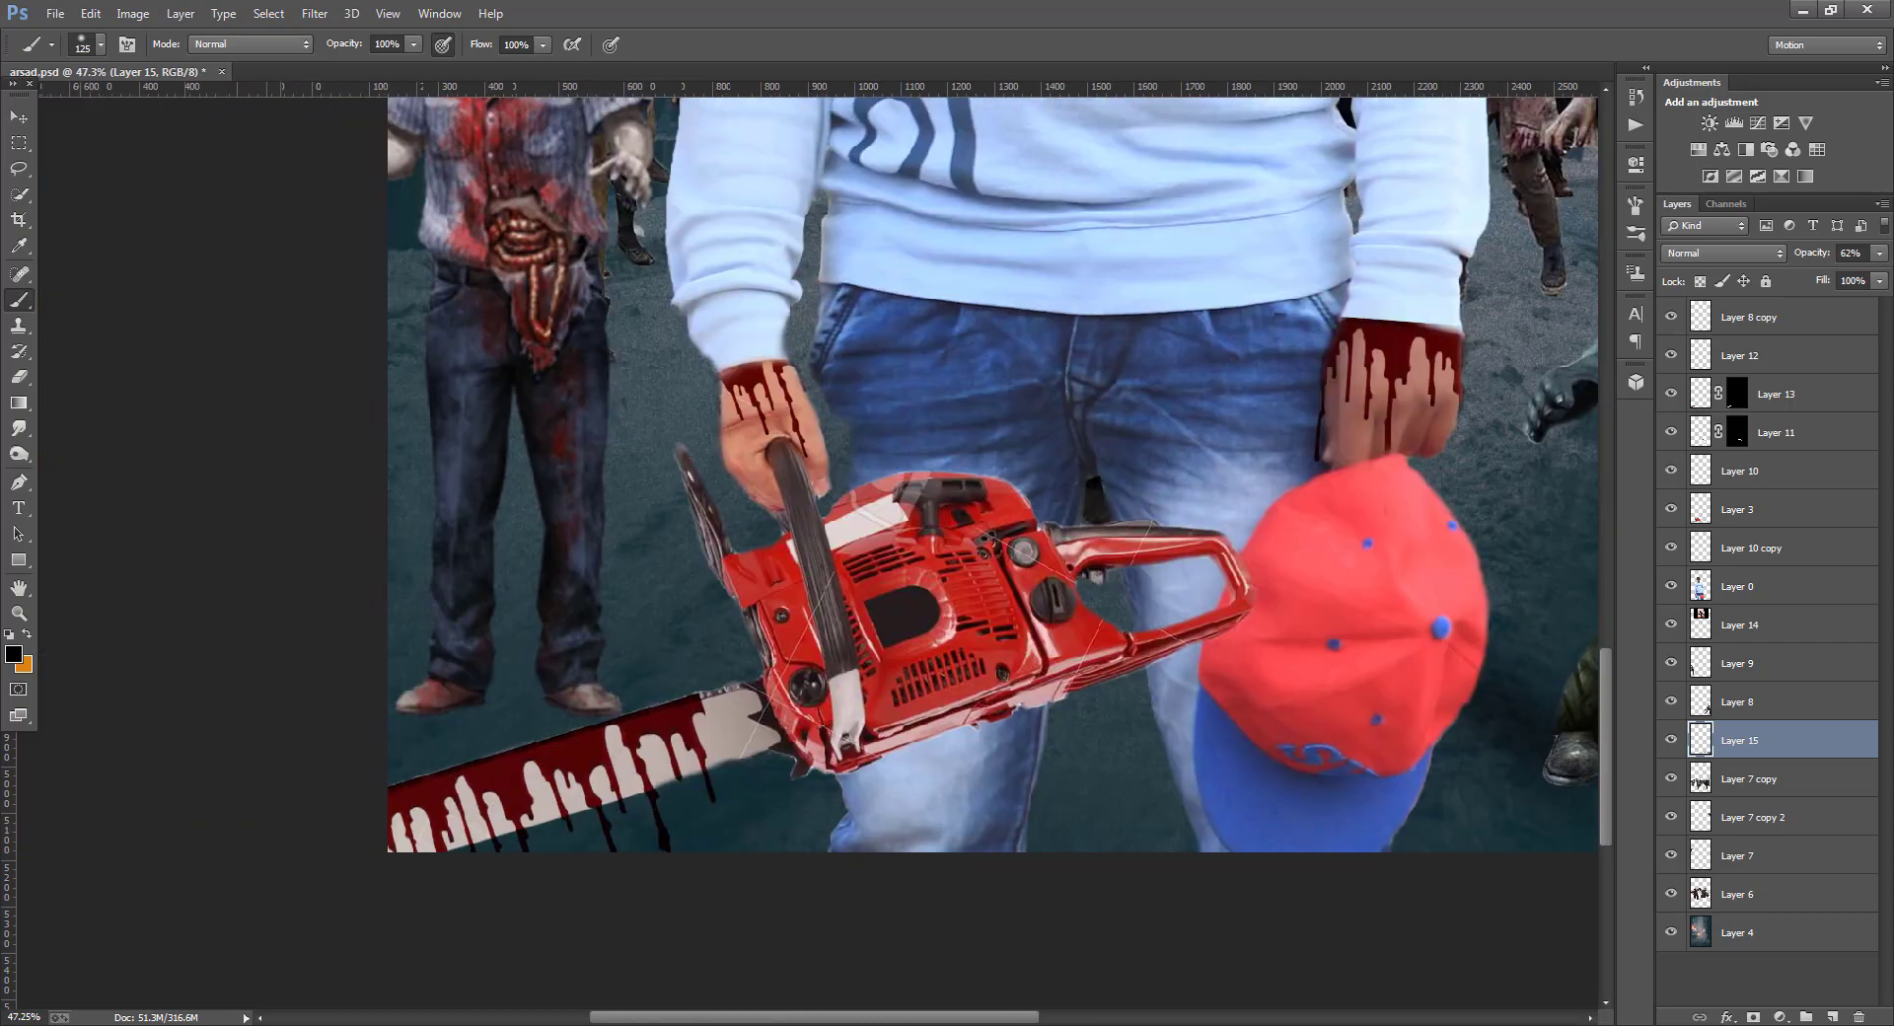
click(1734, 723)
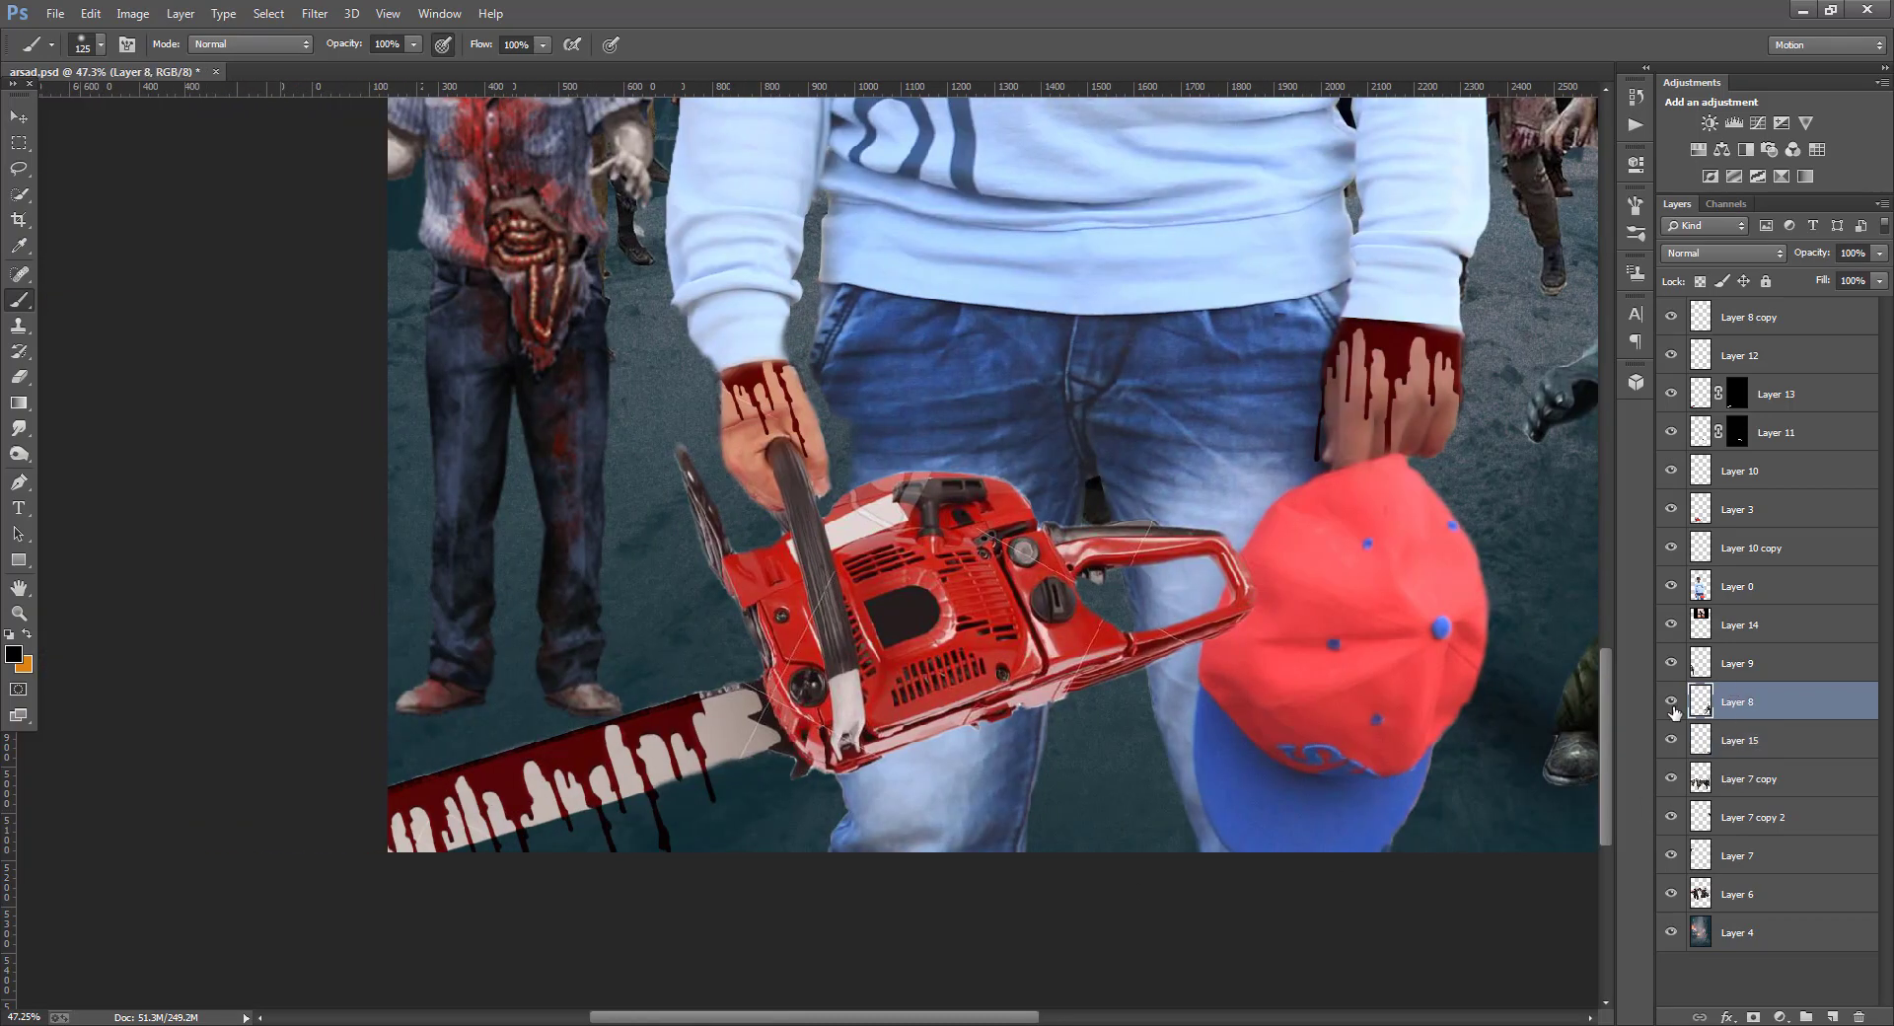
click(1671, 663)
click(1671, 663)
click(1742, 673)
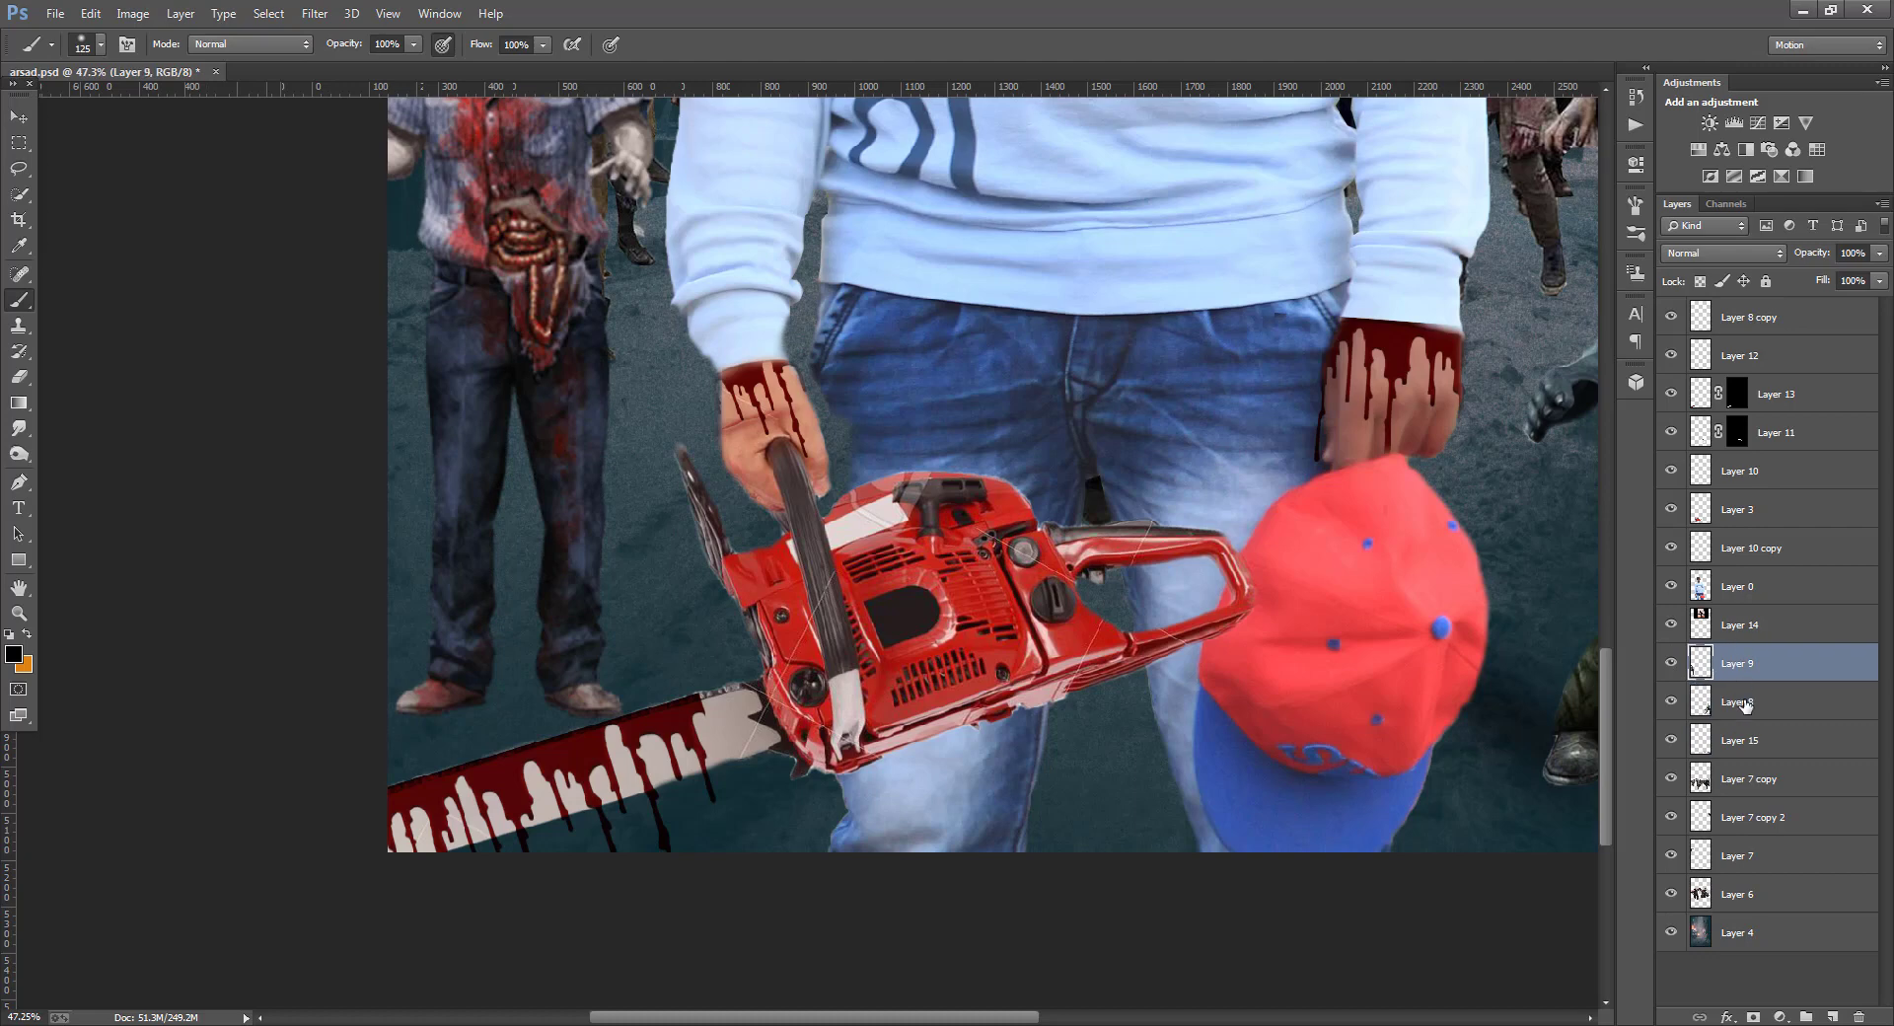
click(1745, 704)
click(1832, 1016)
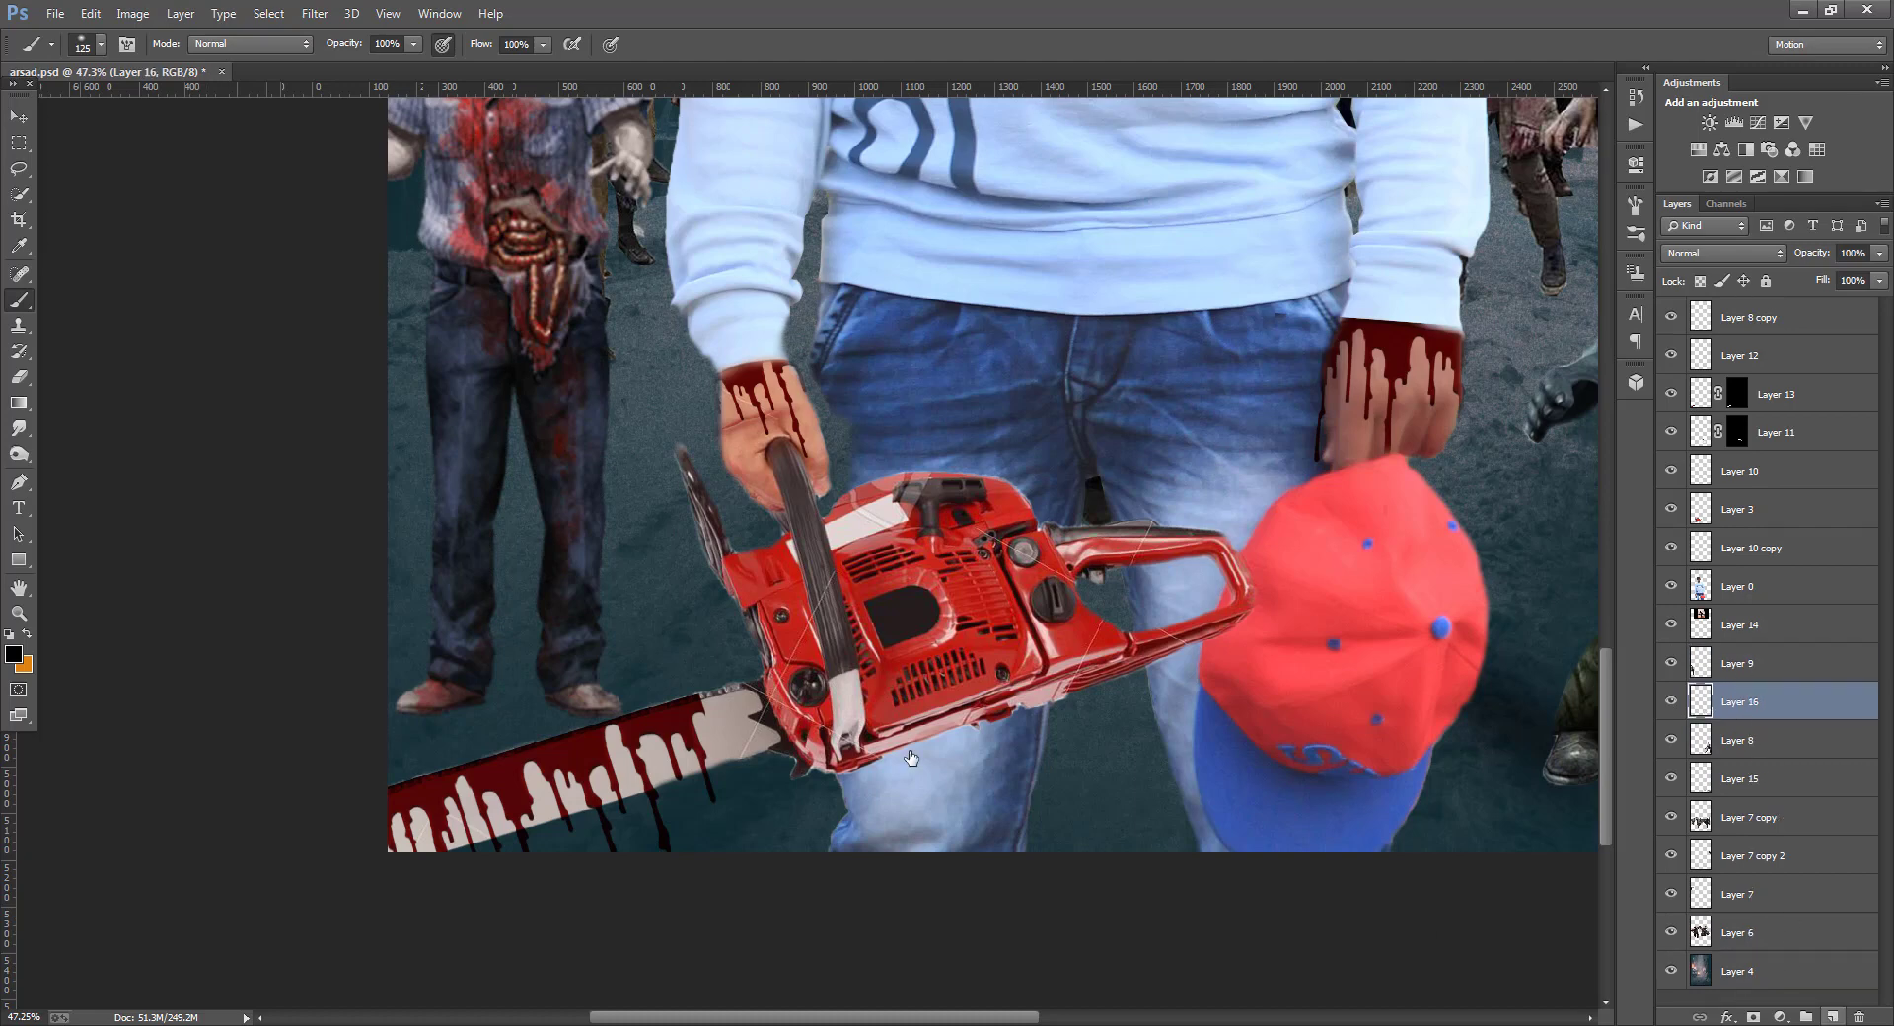
- Paint black shadows behind both feet of the blood-covered zombie and set the shadow layer's opacity to 65%
mouse_move(430, 692)
mouse_down()
mouse_move(603, 701)
mouse_move(416, 671)
mouse_move(311, 627)
mouse_up()
click(417, 672)
drag(541, 694, 466, 643)
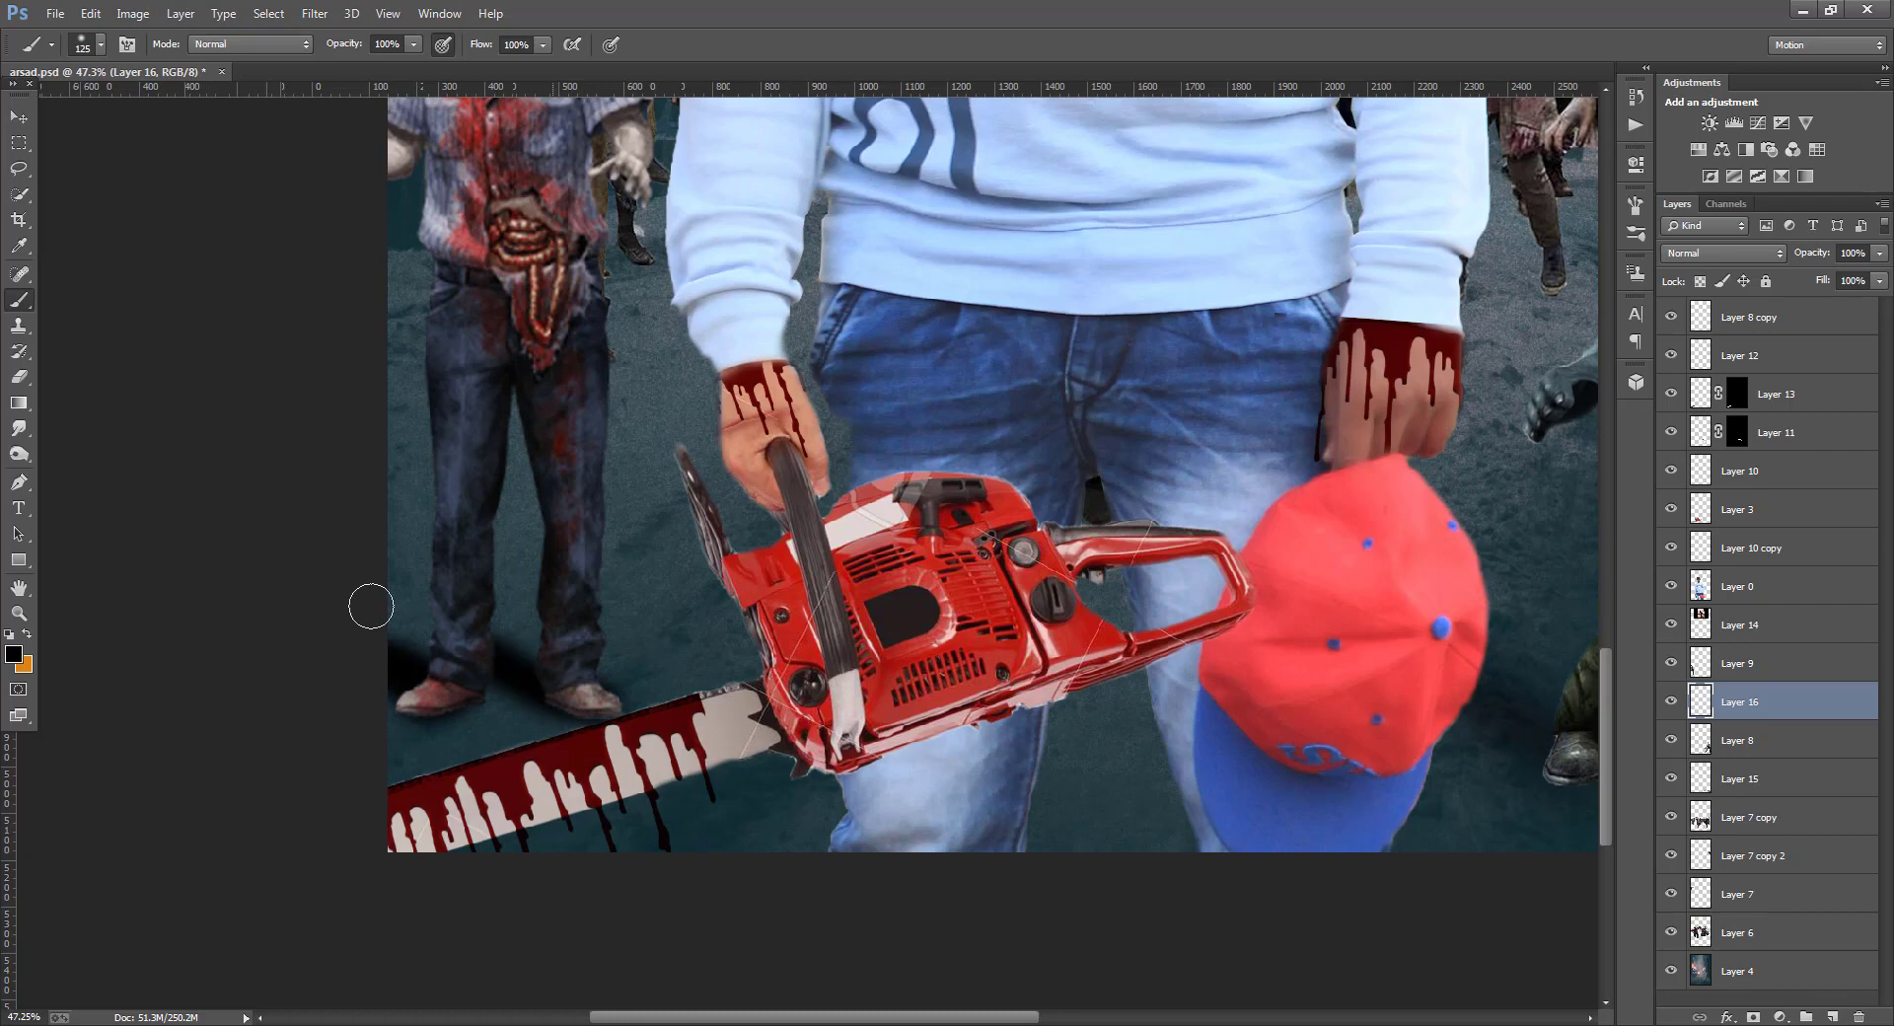
click(1878, 252)
click(1844, 276)
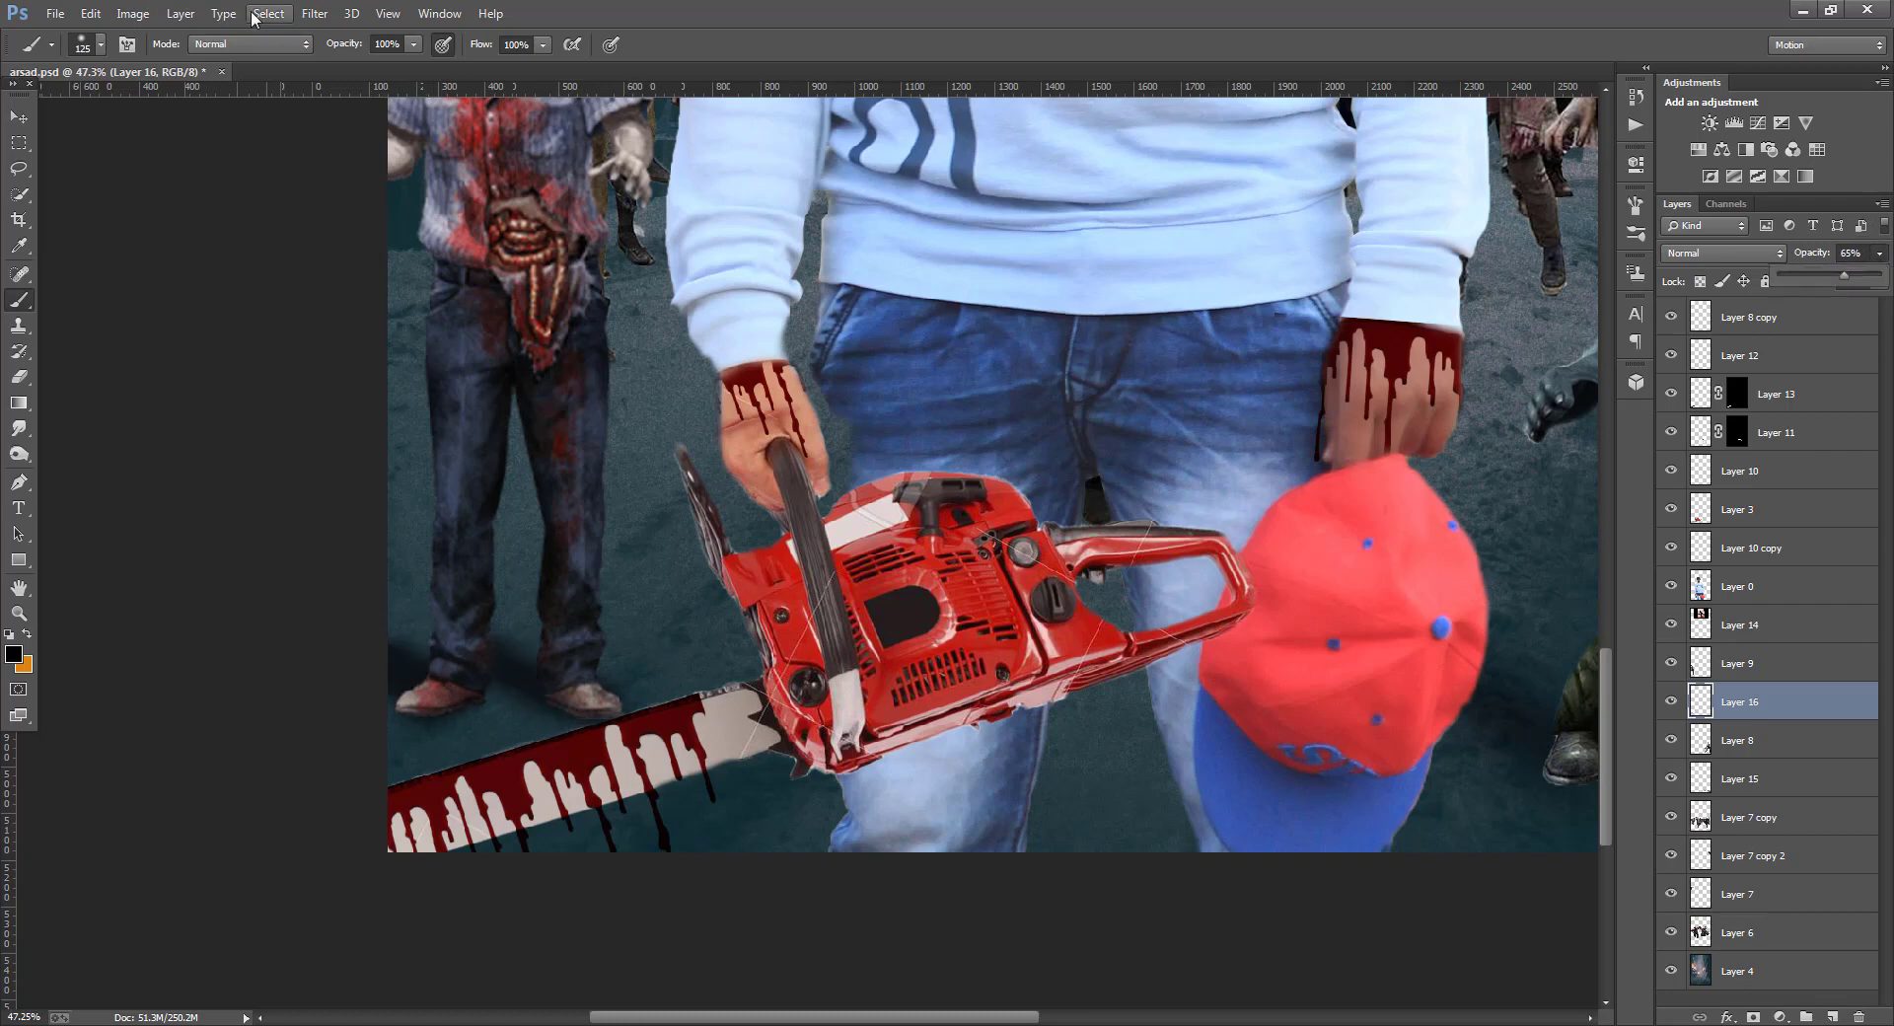
- Merge the shadow on Layer 16 with the blood-covered zombie's Layer 9
scroll(991, 555, down, 3)
scroll(991, 556, down, 1)
shift+click(1756, 663)
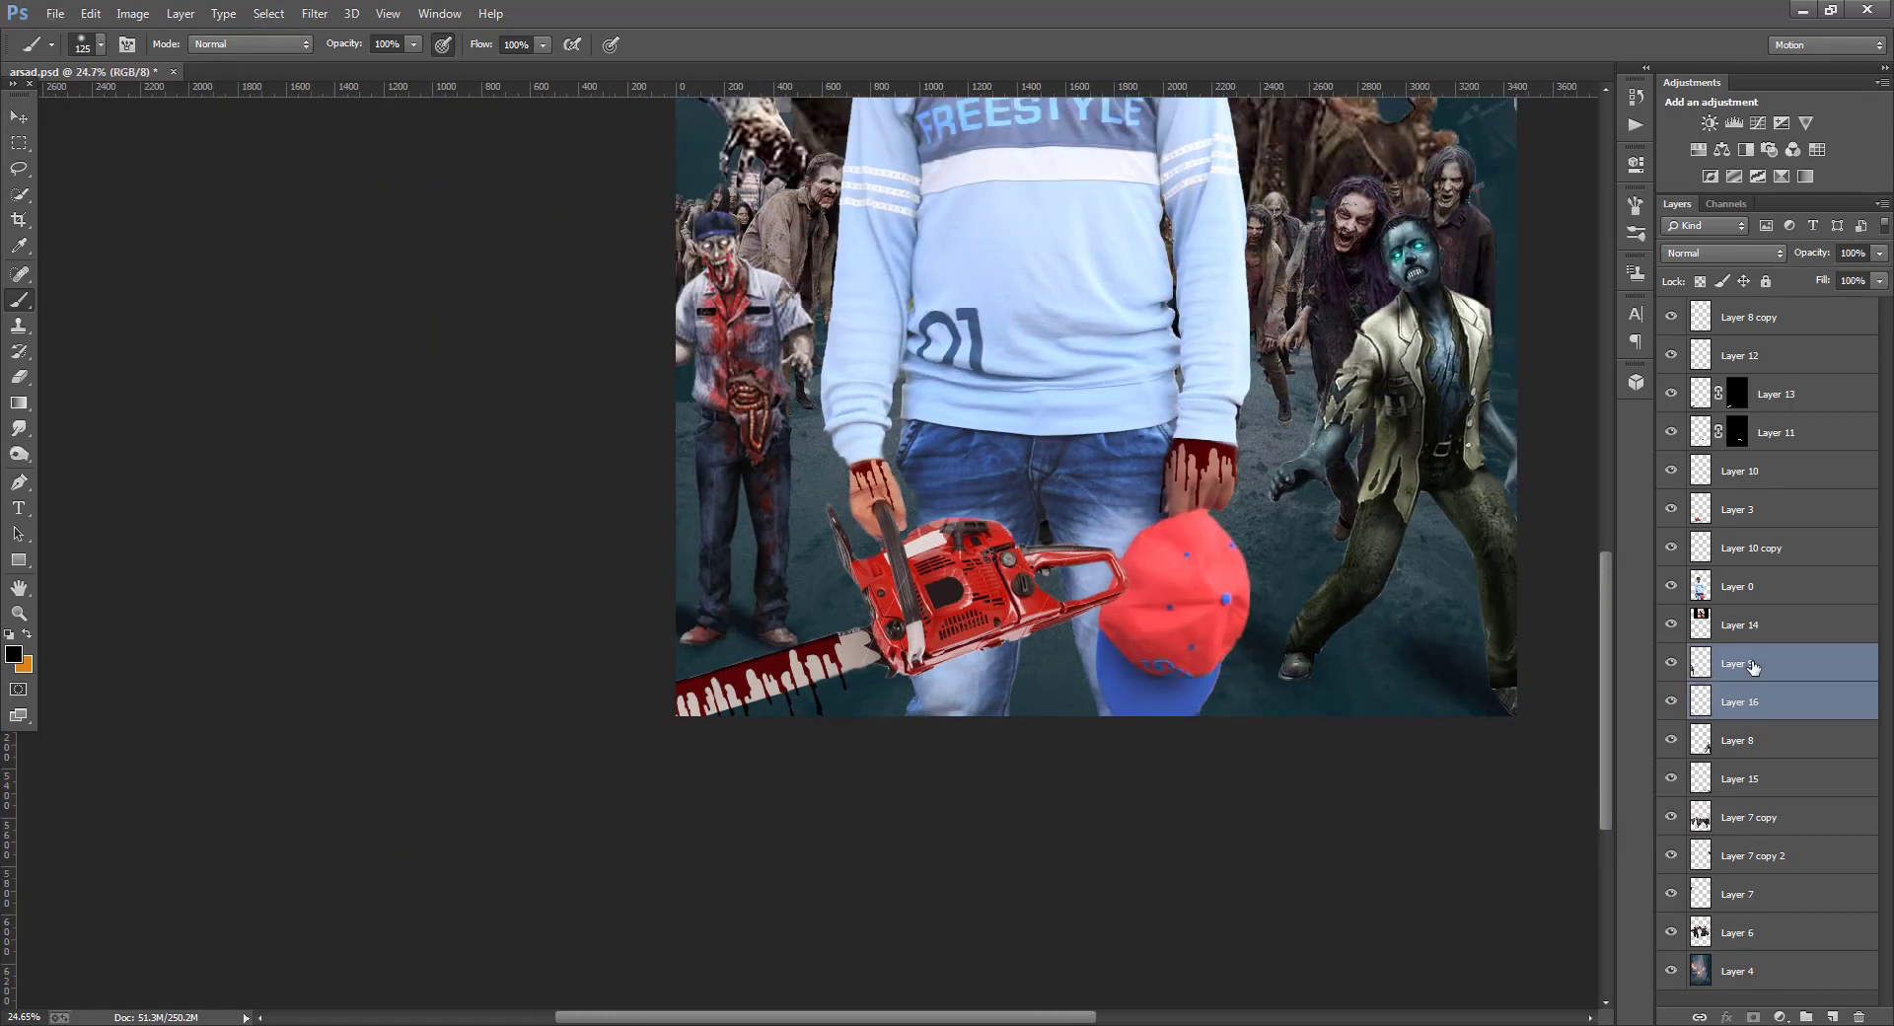
right_click(1762, 681)
click(1711, 726)
click(1722, 703)
right_click(1762, 710)
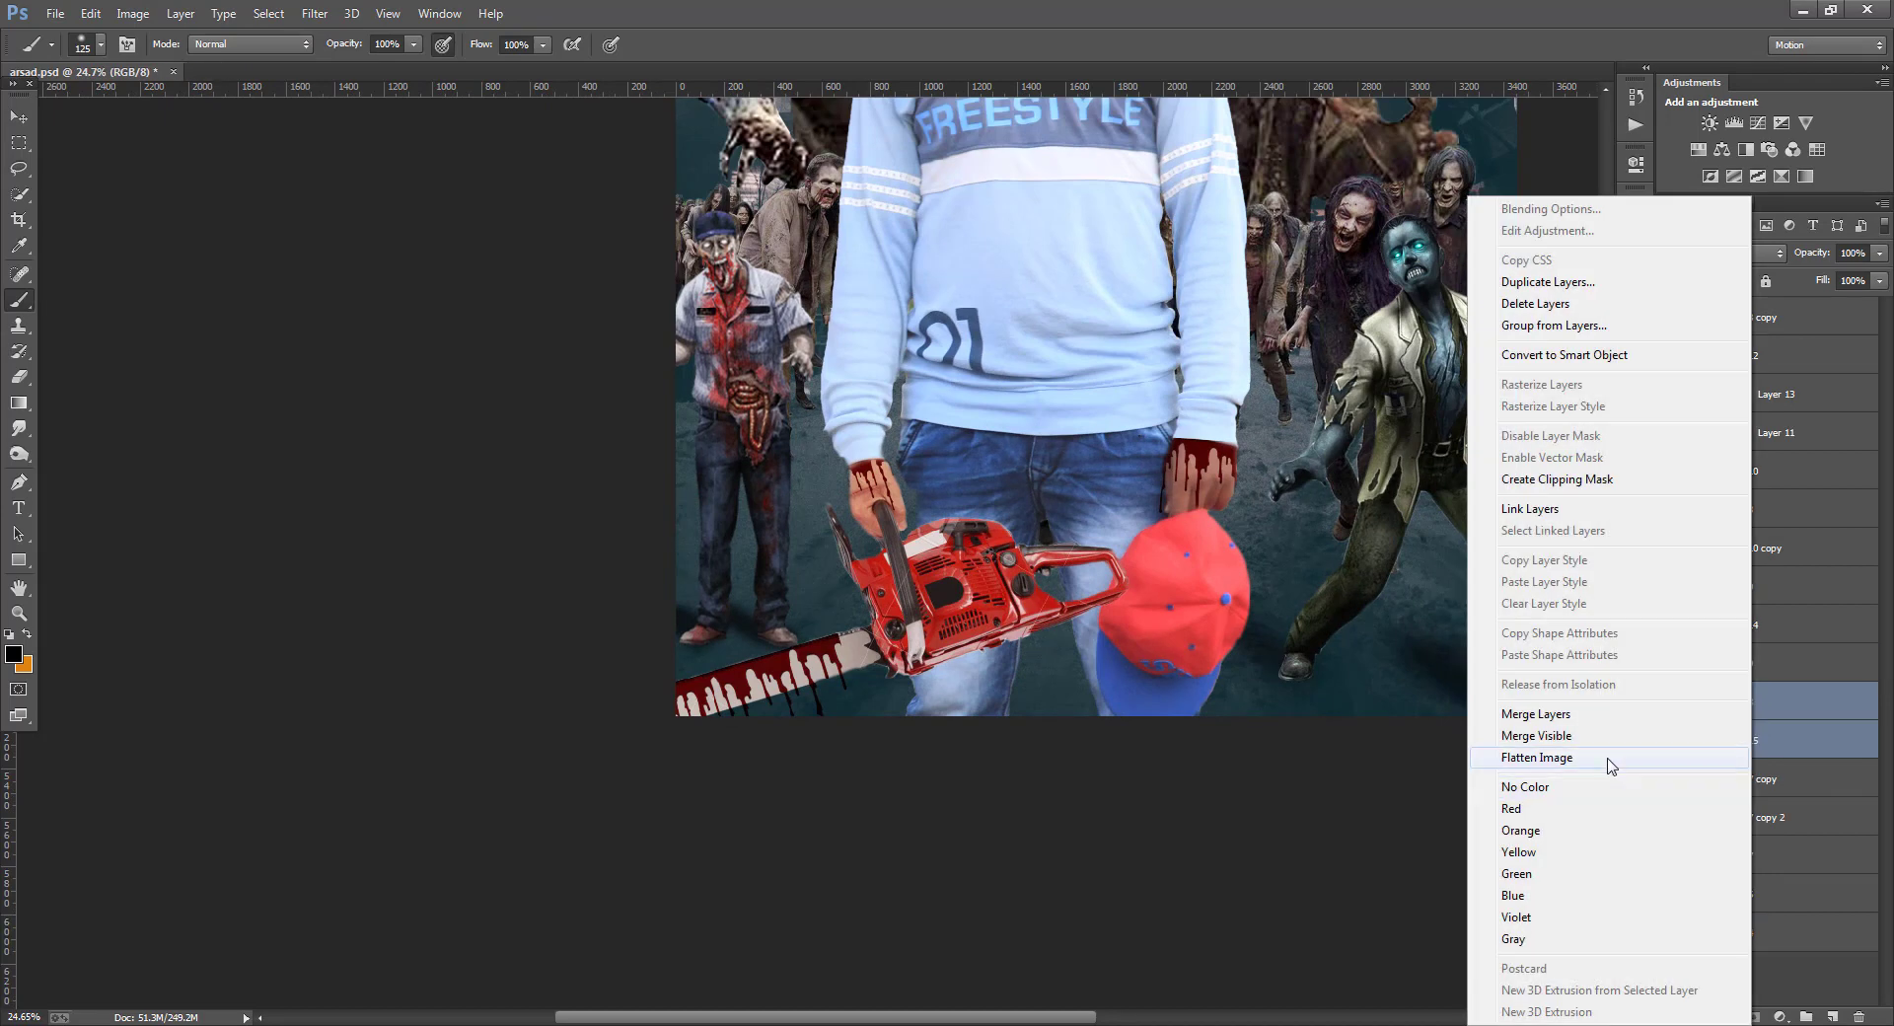
click(1578, 735)
scroll(1181, 590, down, 2)
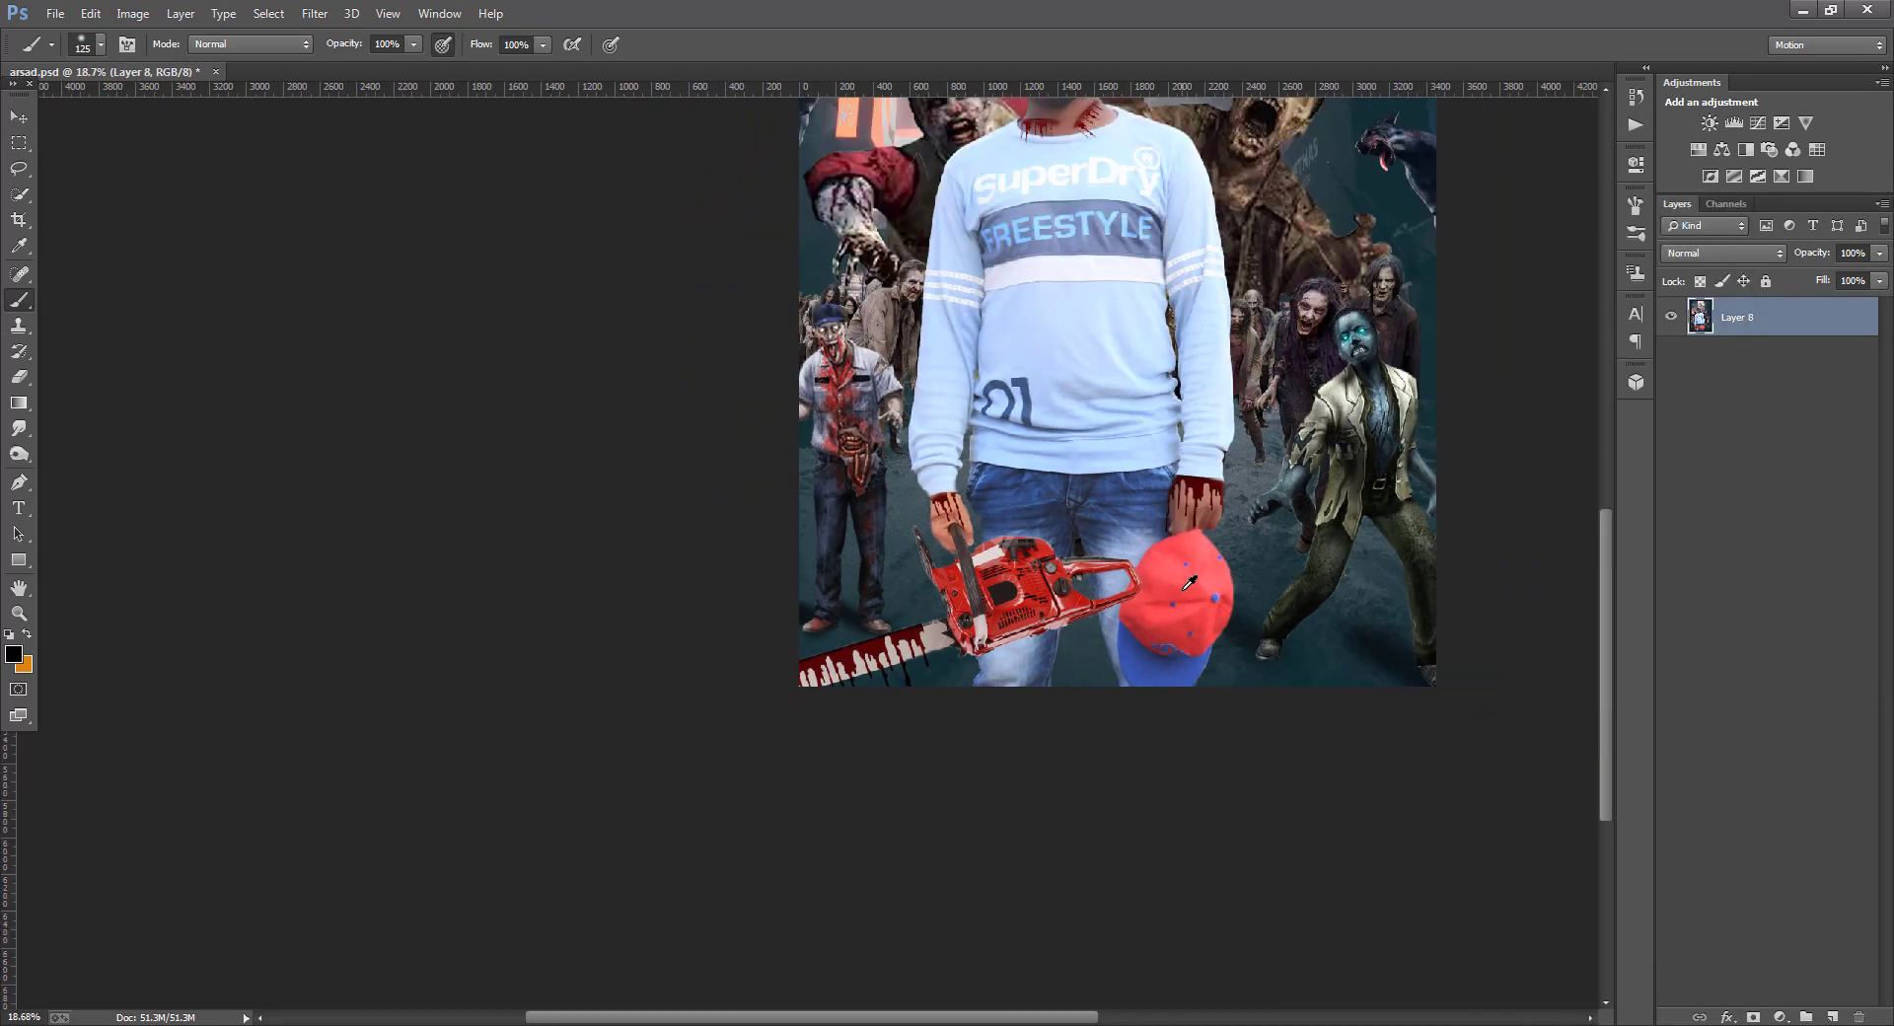
key(ctrl+z)
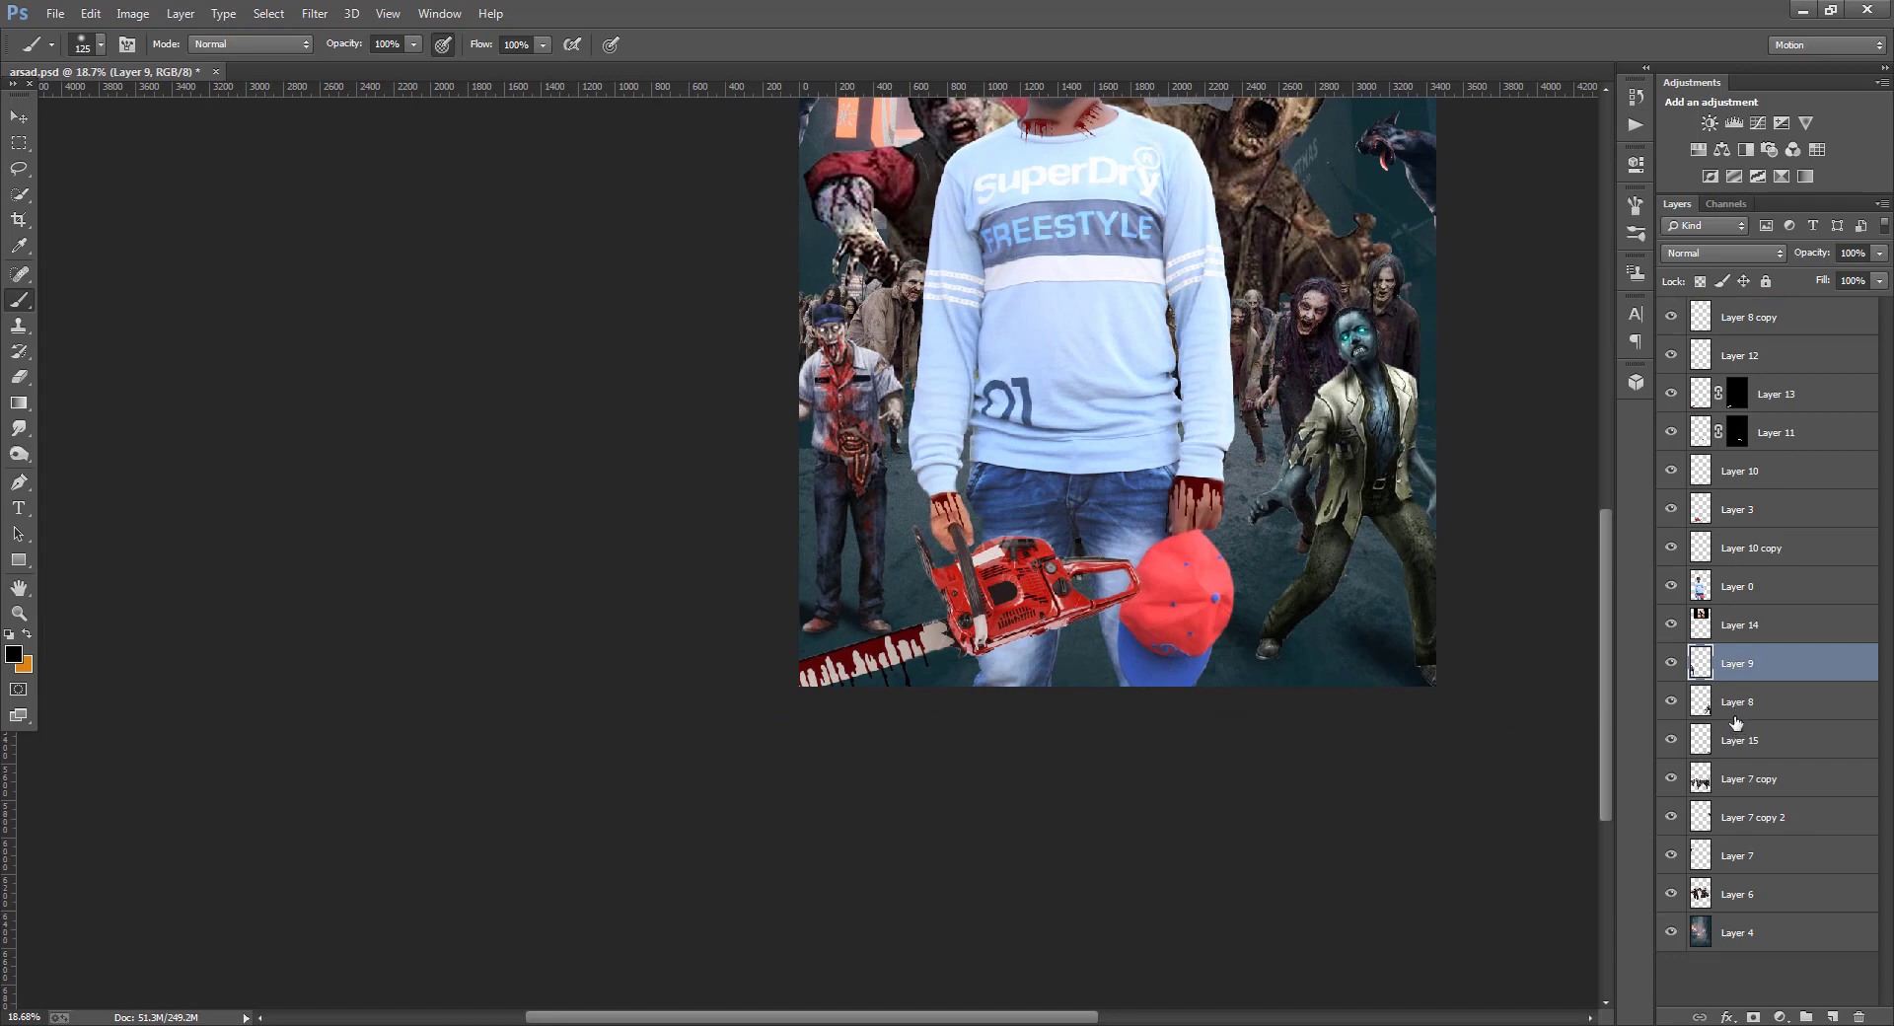
- Merge the blue-faced zombie's Layer 8 with its shadow on Layer 15
click(1737, 712)
shift+click(1751, 742)
right_click(1751, 742)
click(1607, 714)
- Add a new layer directly beneath Layer 7 copy and reduce the brush size to 80 px
click(1736, 749)
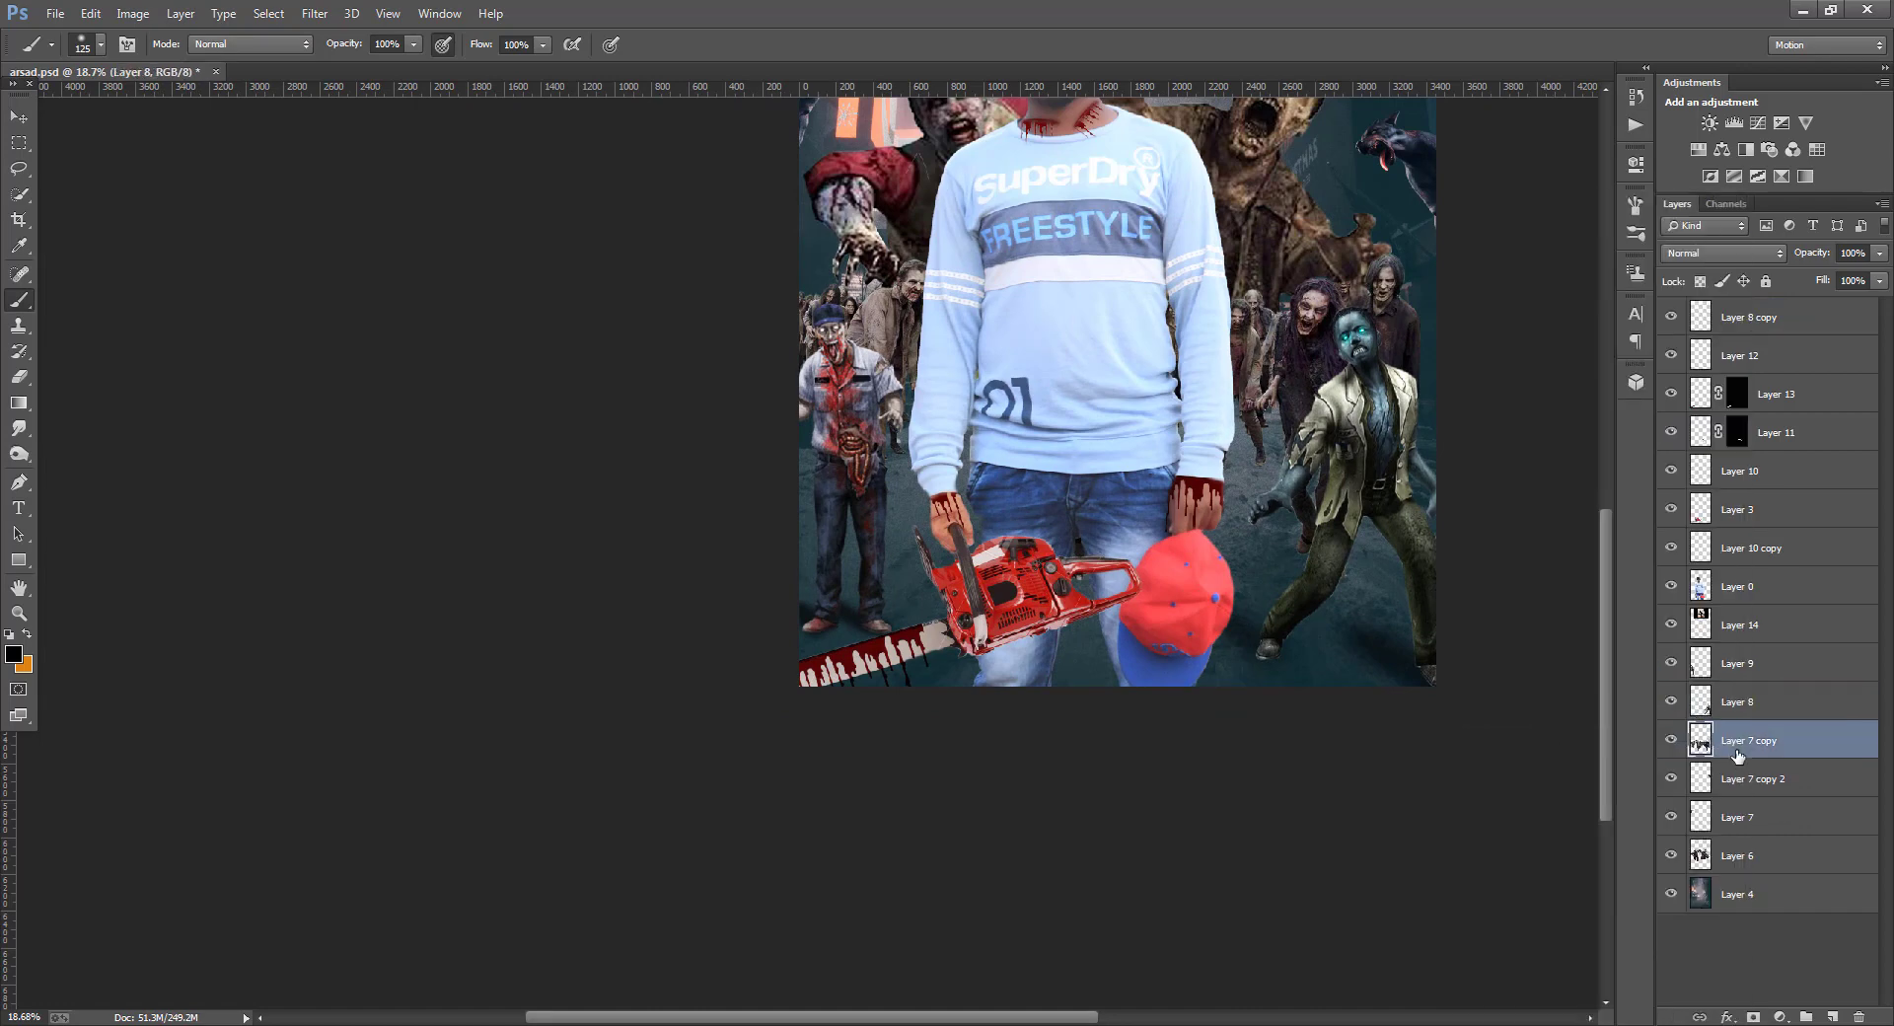
drag(1702, 771, 1702, 794)
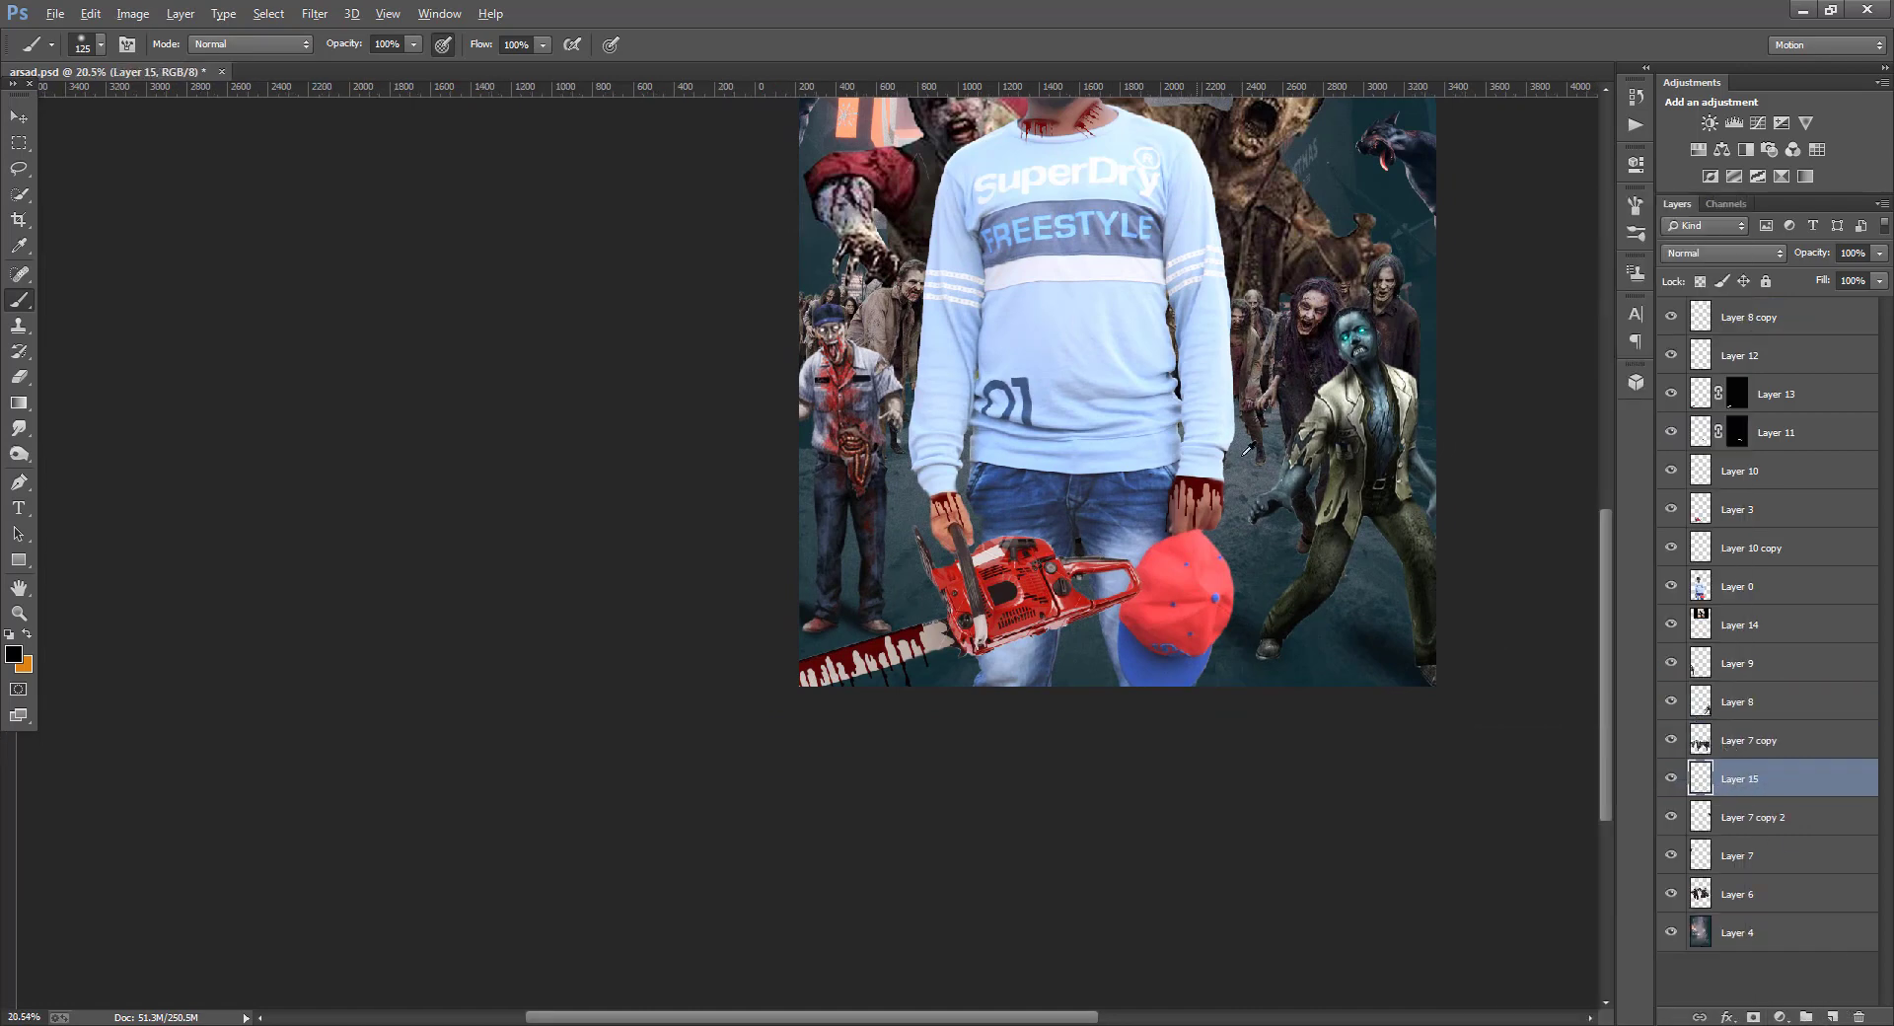
scroll(1271, 456, up, 4)
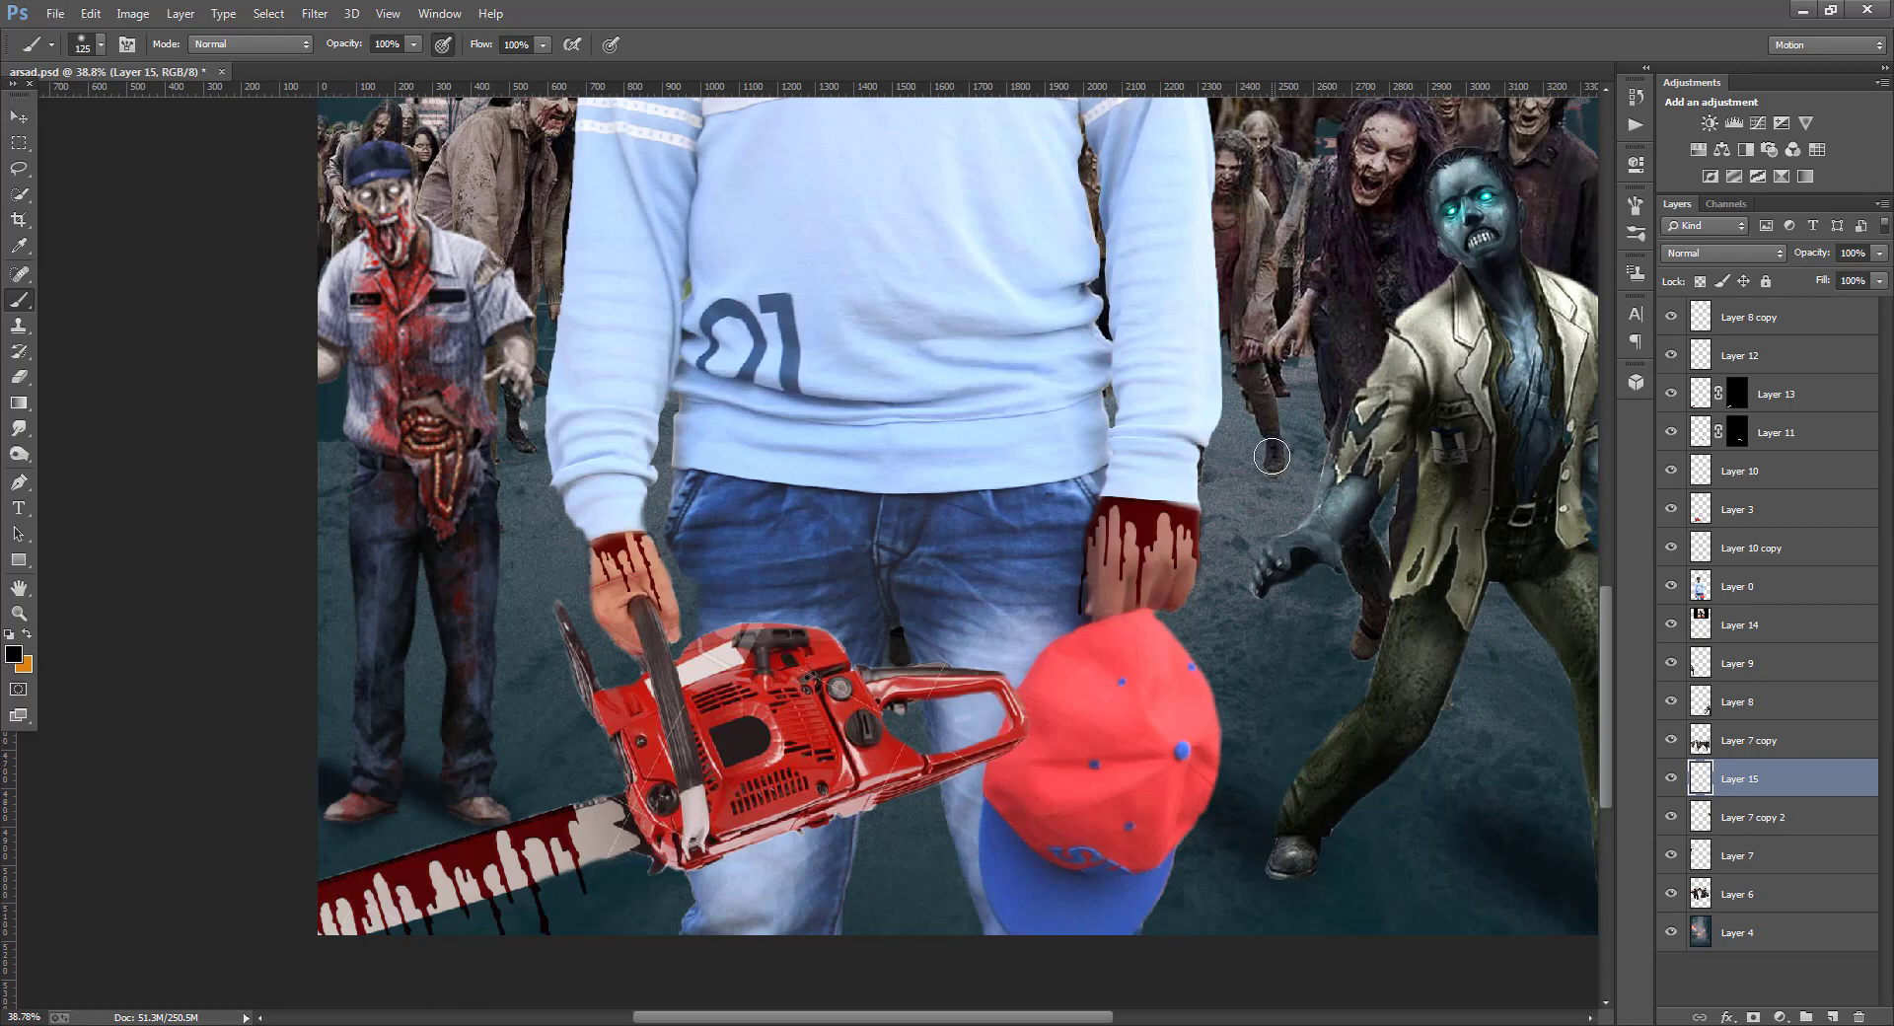
scroll(1271, 457, up, 3)
key(bracketleft)
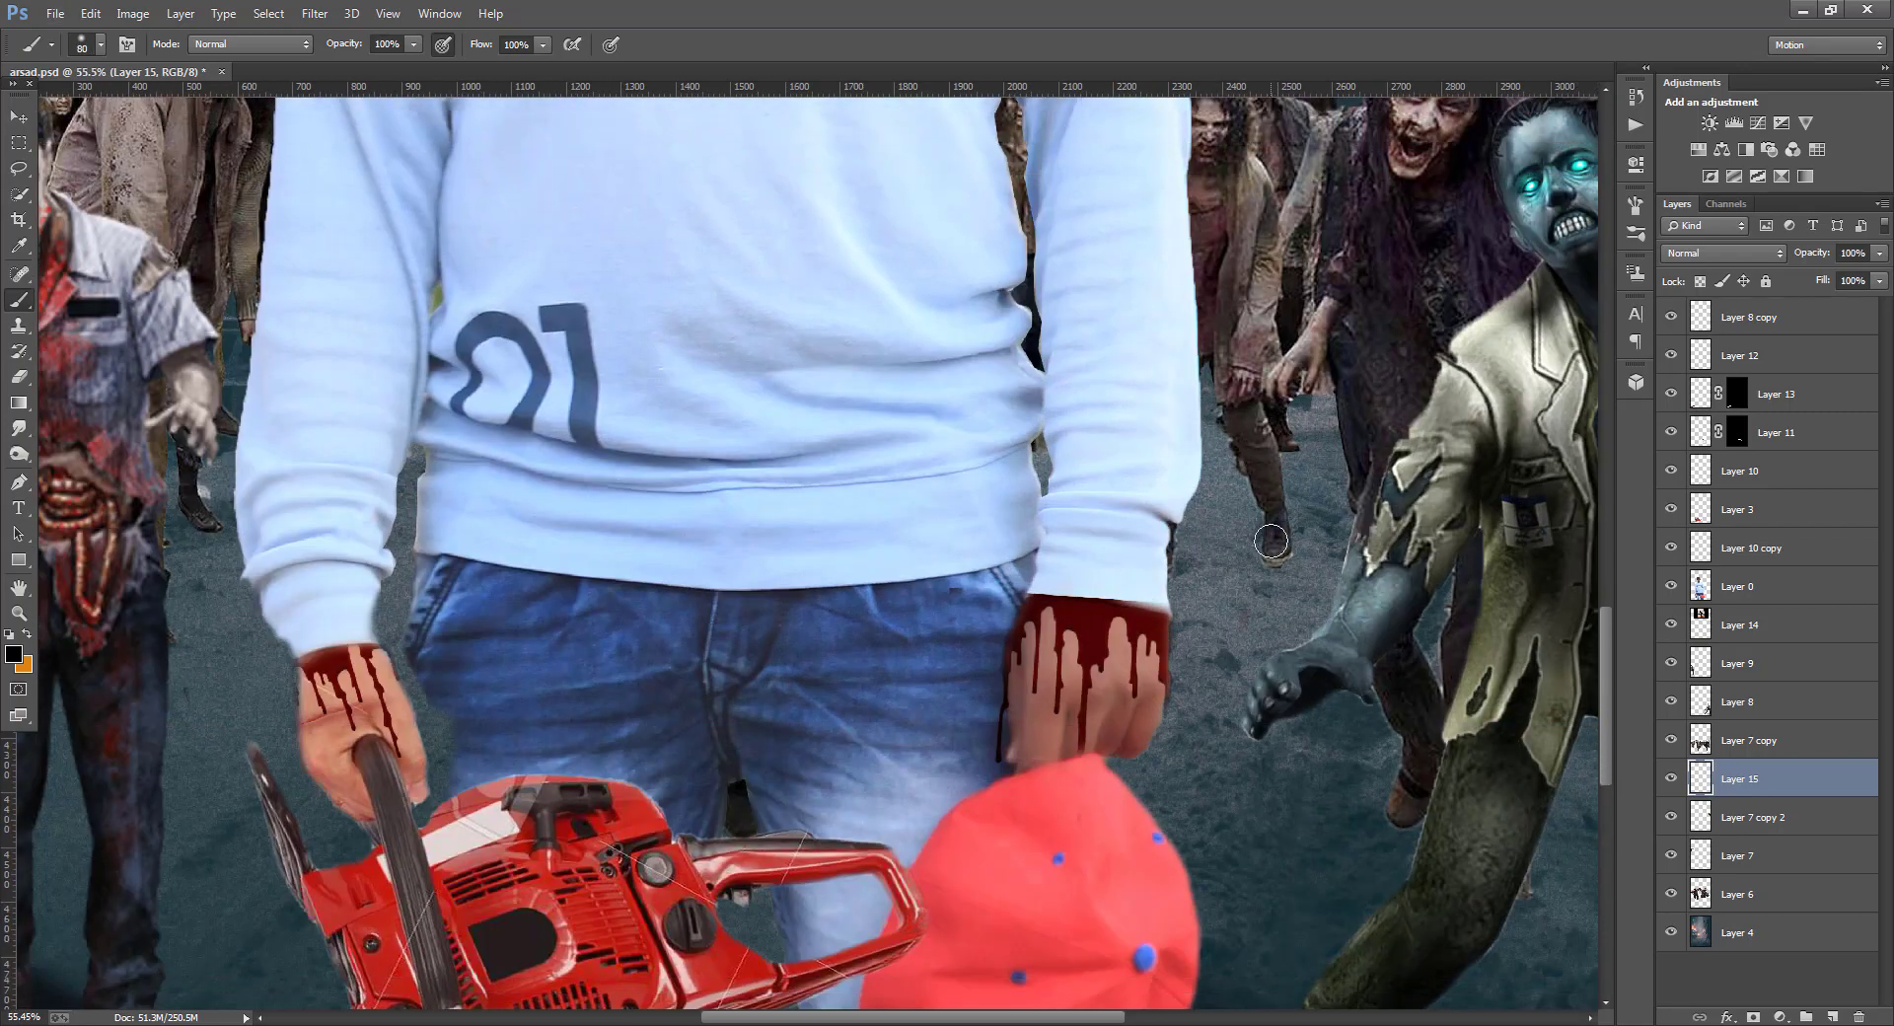
- Paint black shadows behind the feet of the background crowd zombies and set the shadow layer's opacity to 64%
drag(1271, 550, 1196, 529)
scroll(1444, 627, down, 1)
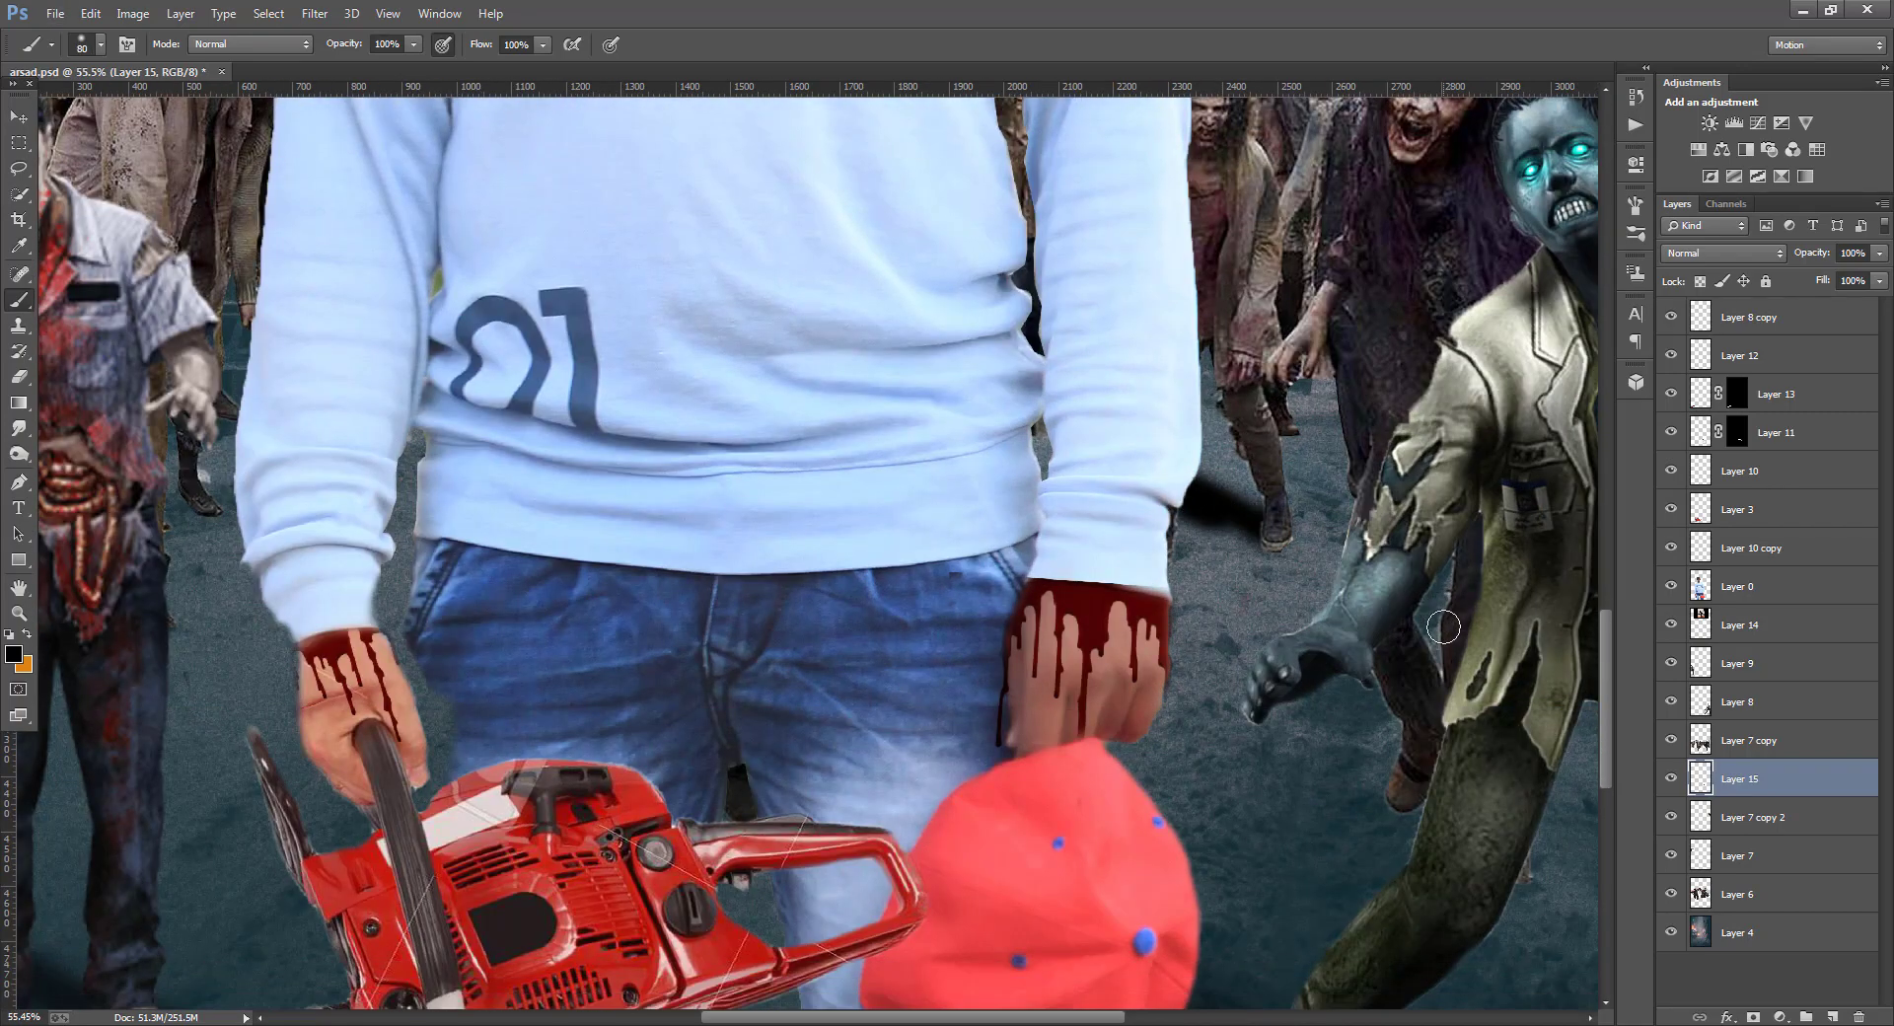
drag(1401, 783, 1407, 791)
drag(1090, 1018, 881, 994)
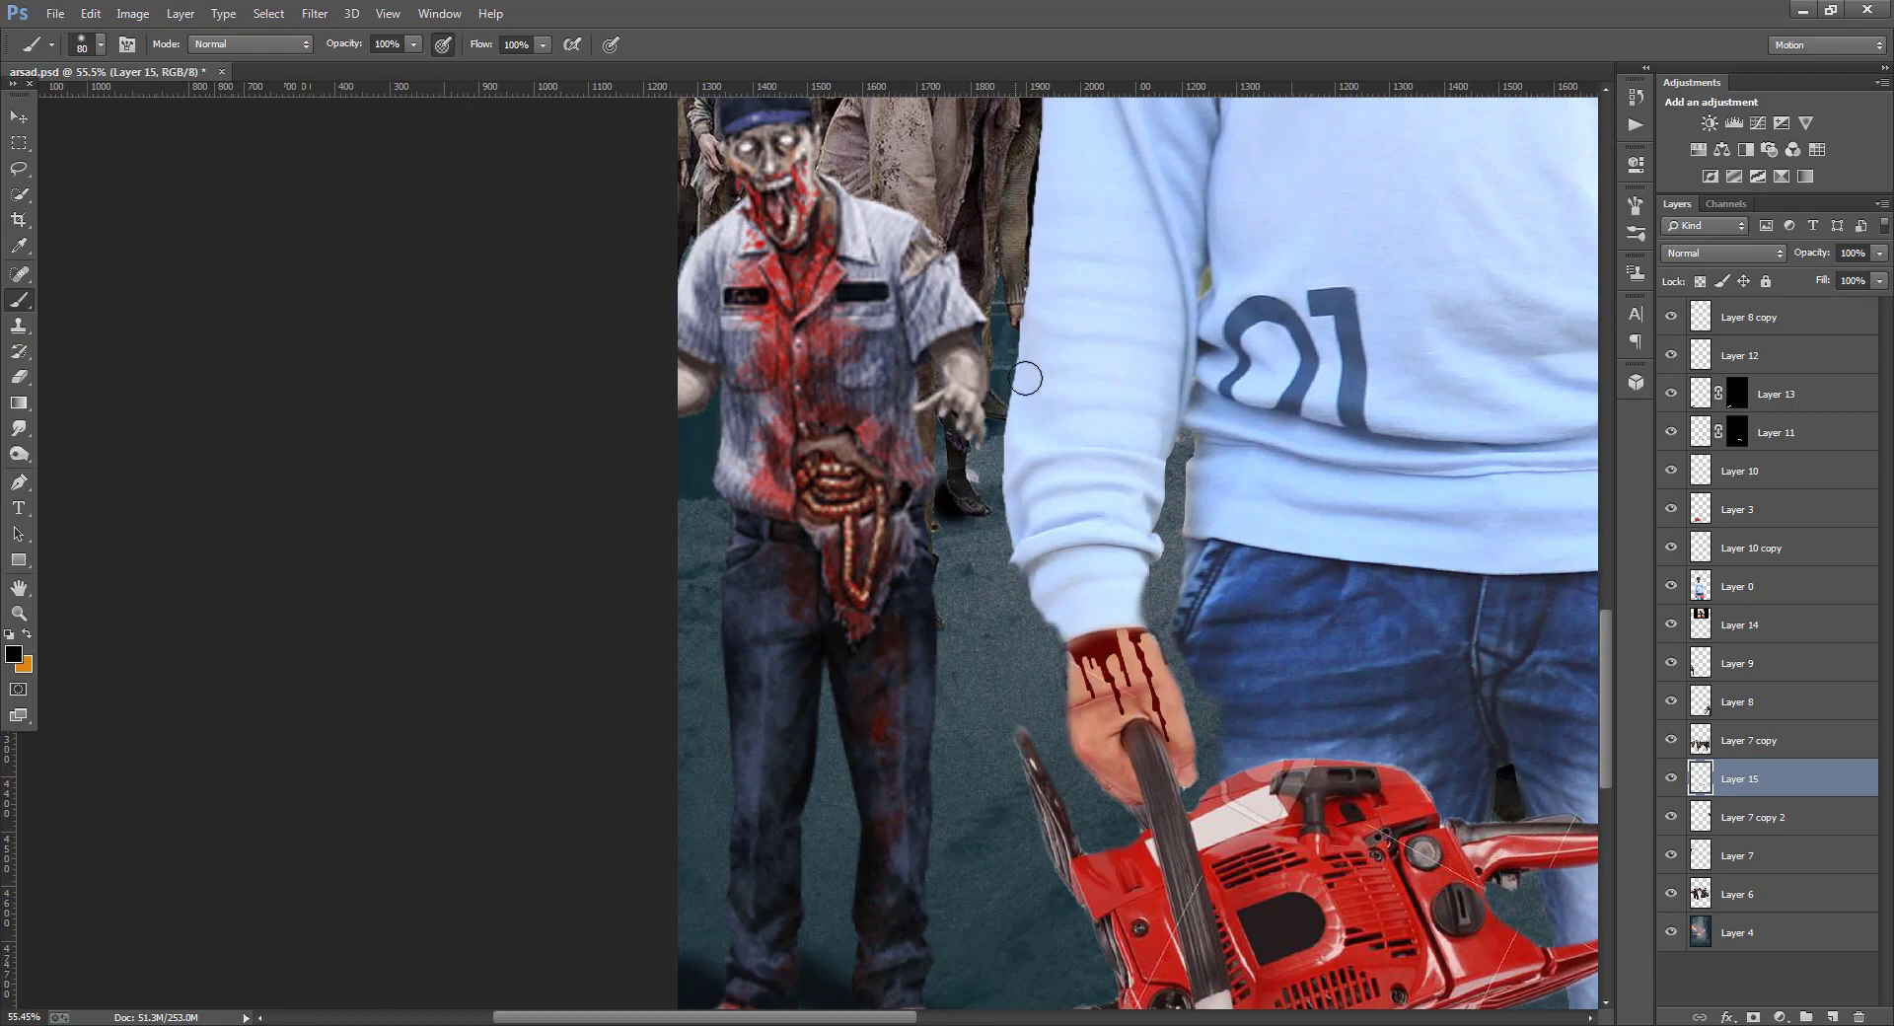
scroll(960, 477, down, 8)
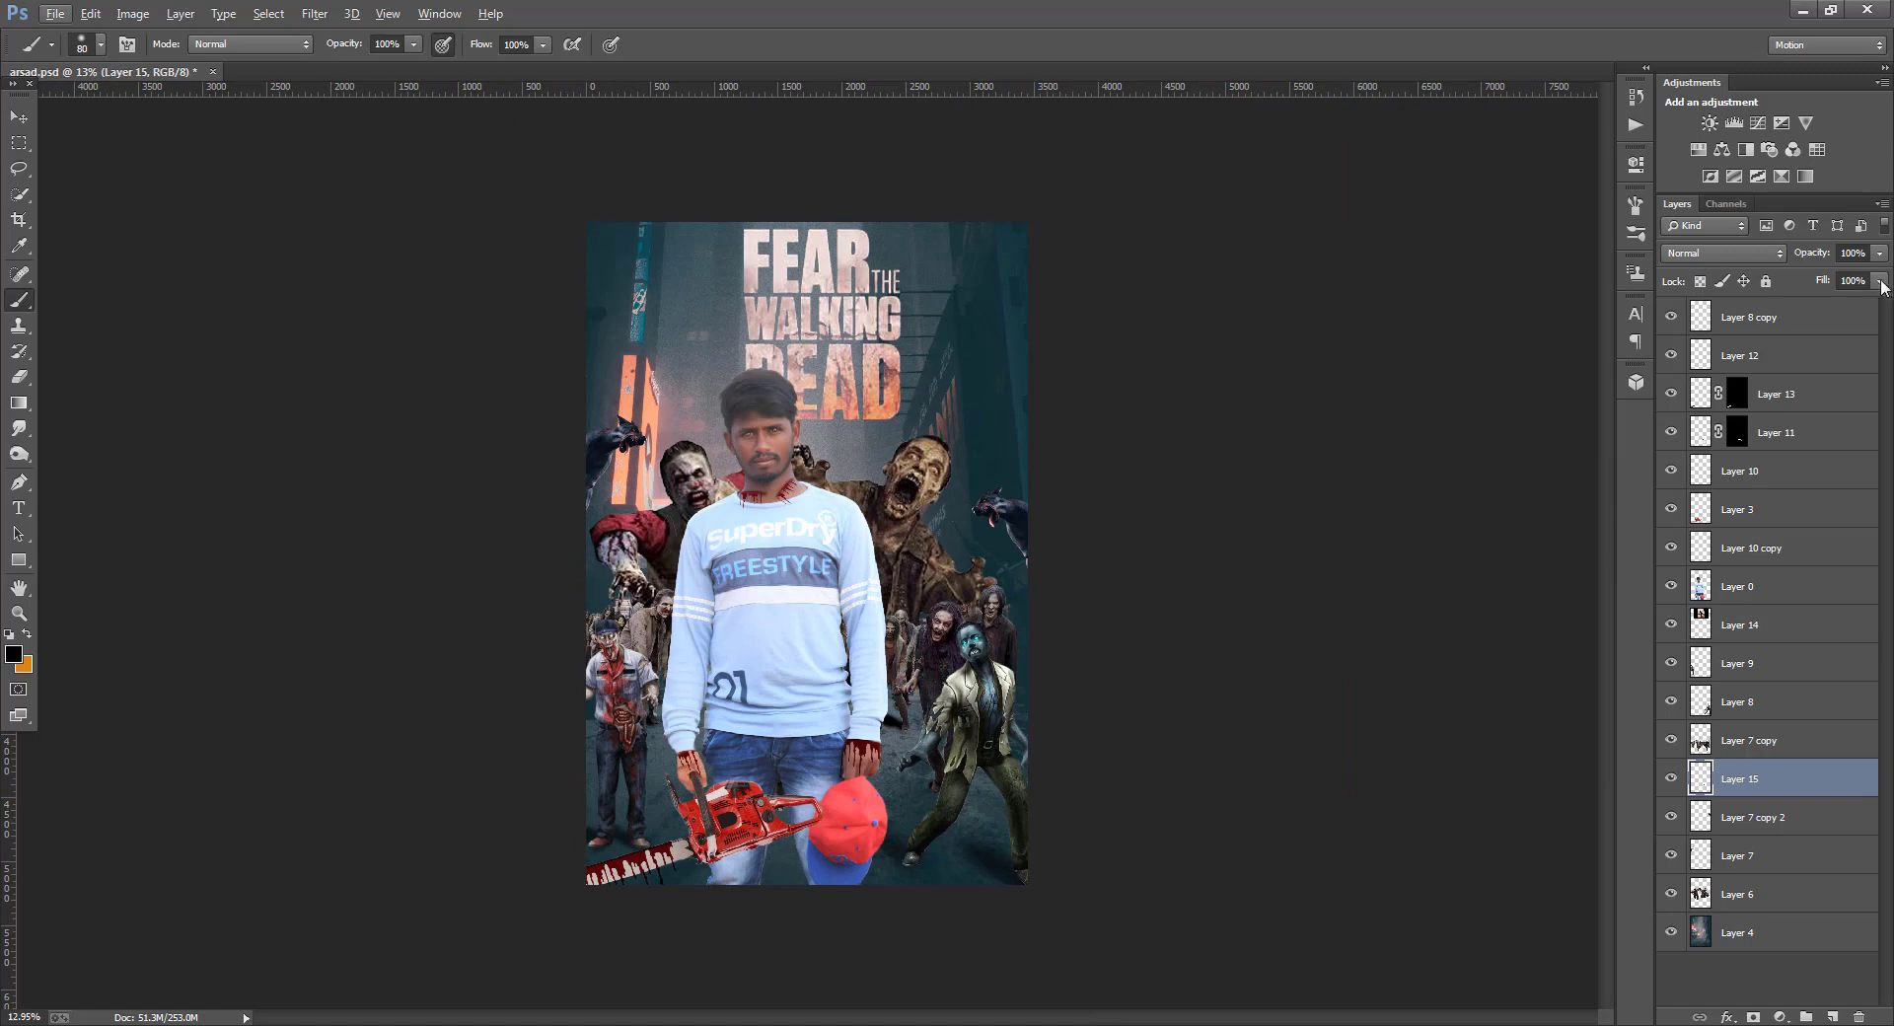
drag(1880, 253, 1846, 281)
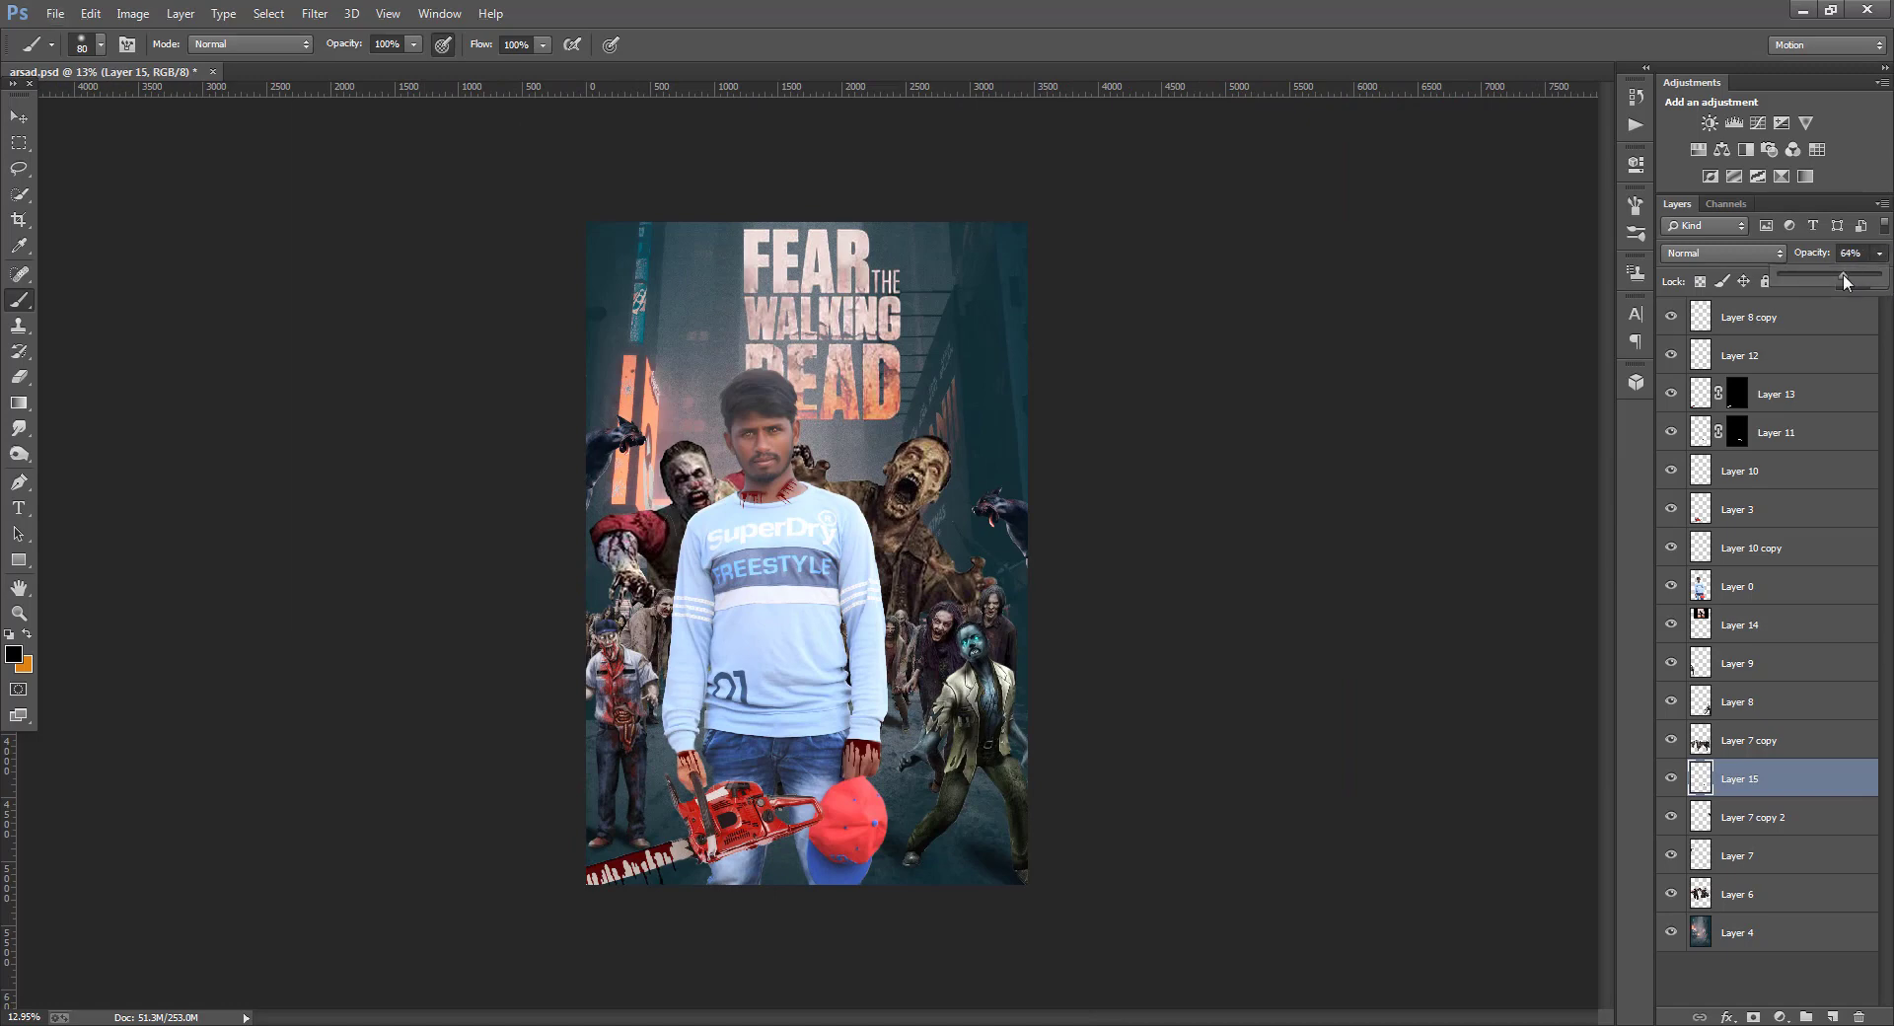
- Merge the crowd shadows on Layer 15 with Layer 7 copy
click(1771, 818)
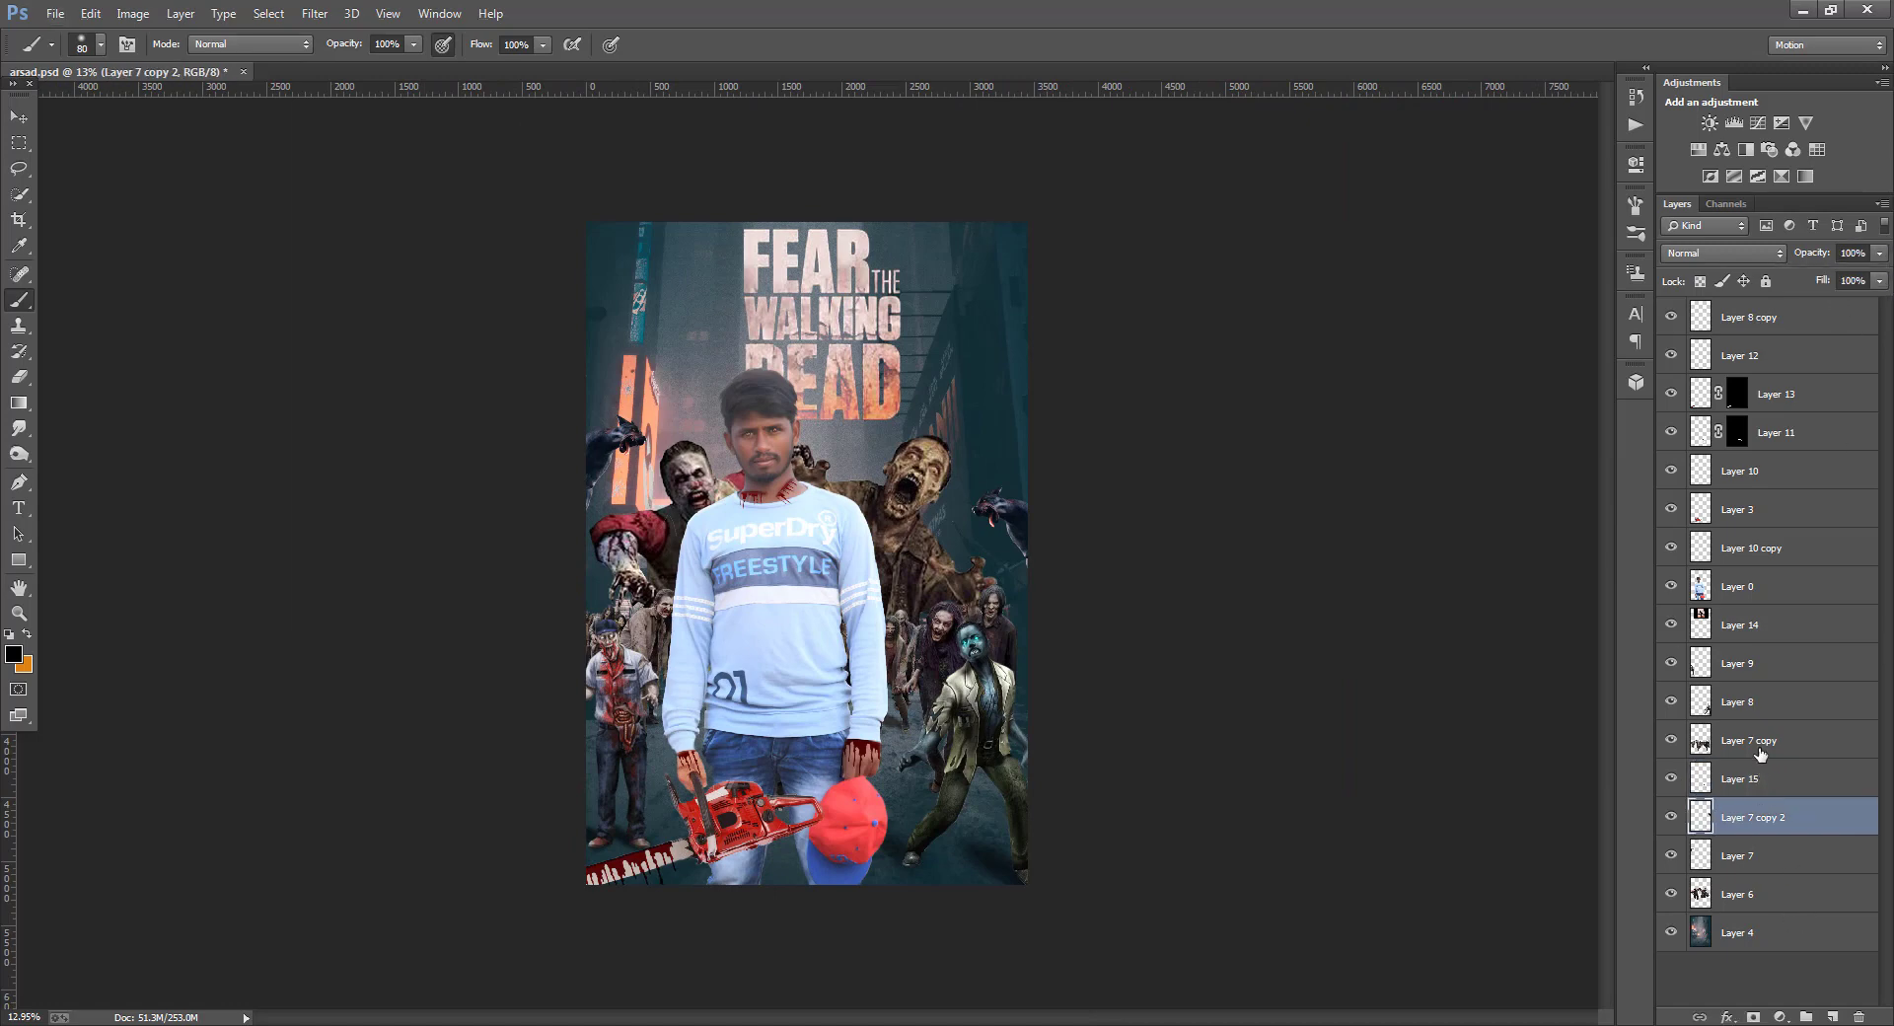
shift+click(1757, 741)
right_click(1749, 817)
click(1539, 720)
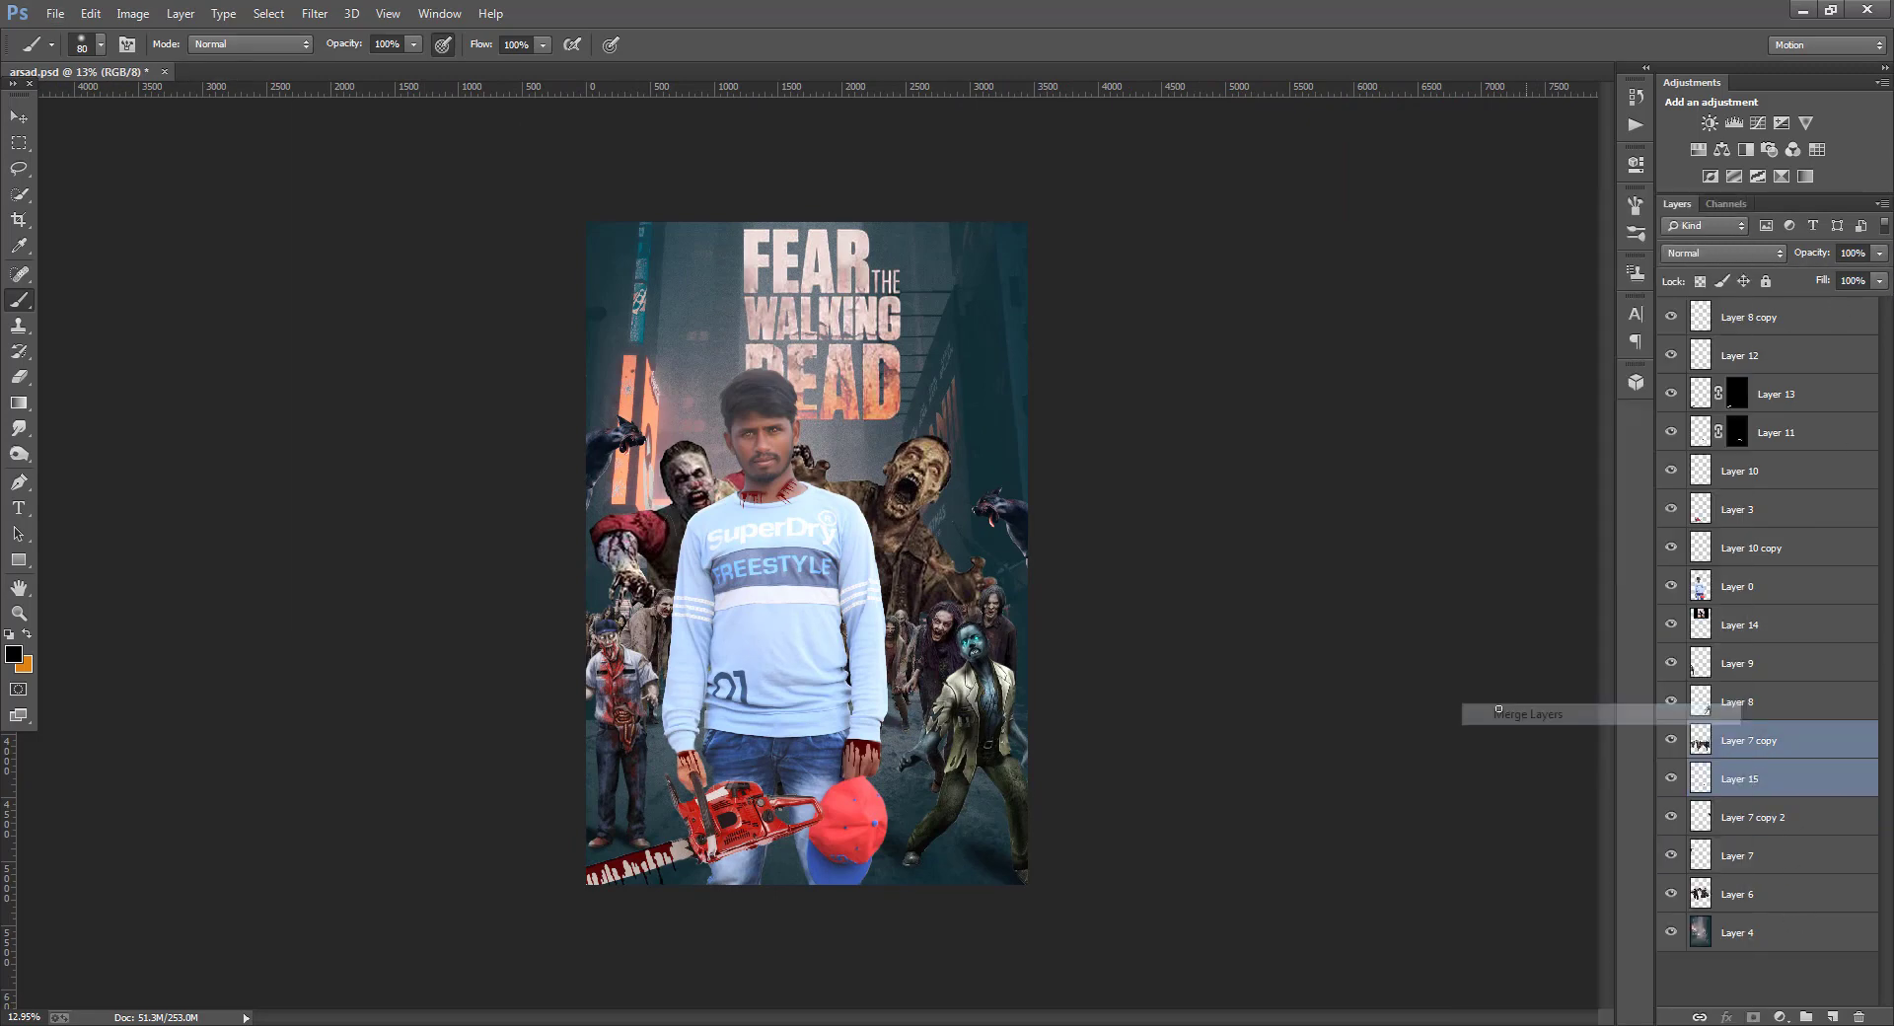
- Open the man's Layer 0 in the Camera Raw Filter and set Clarity +30, Exposure +0.30 and Contrast +60
click(1753, 589)
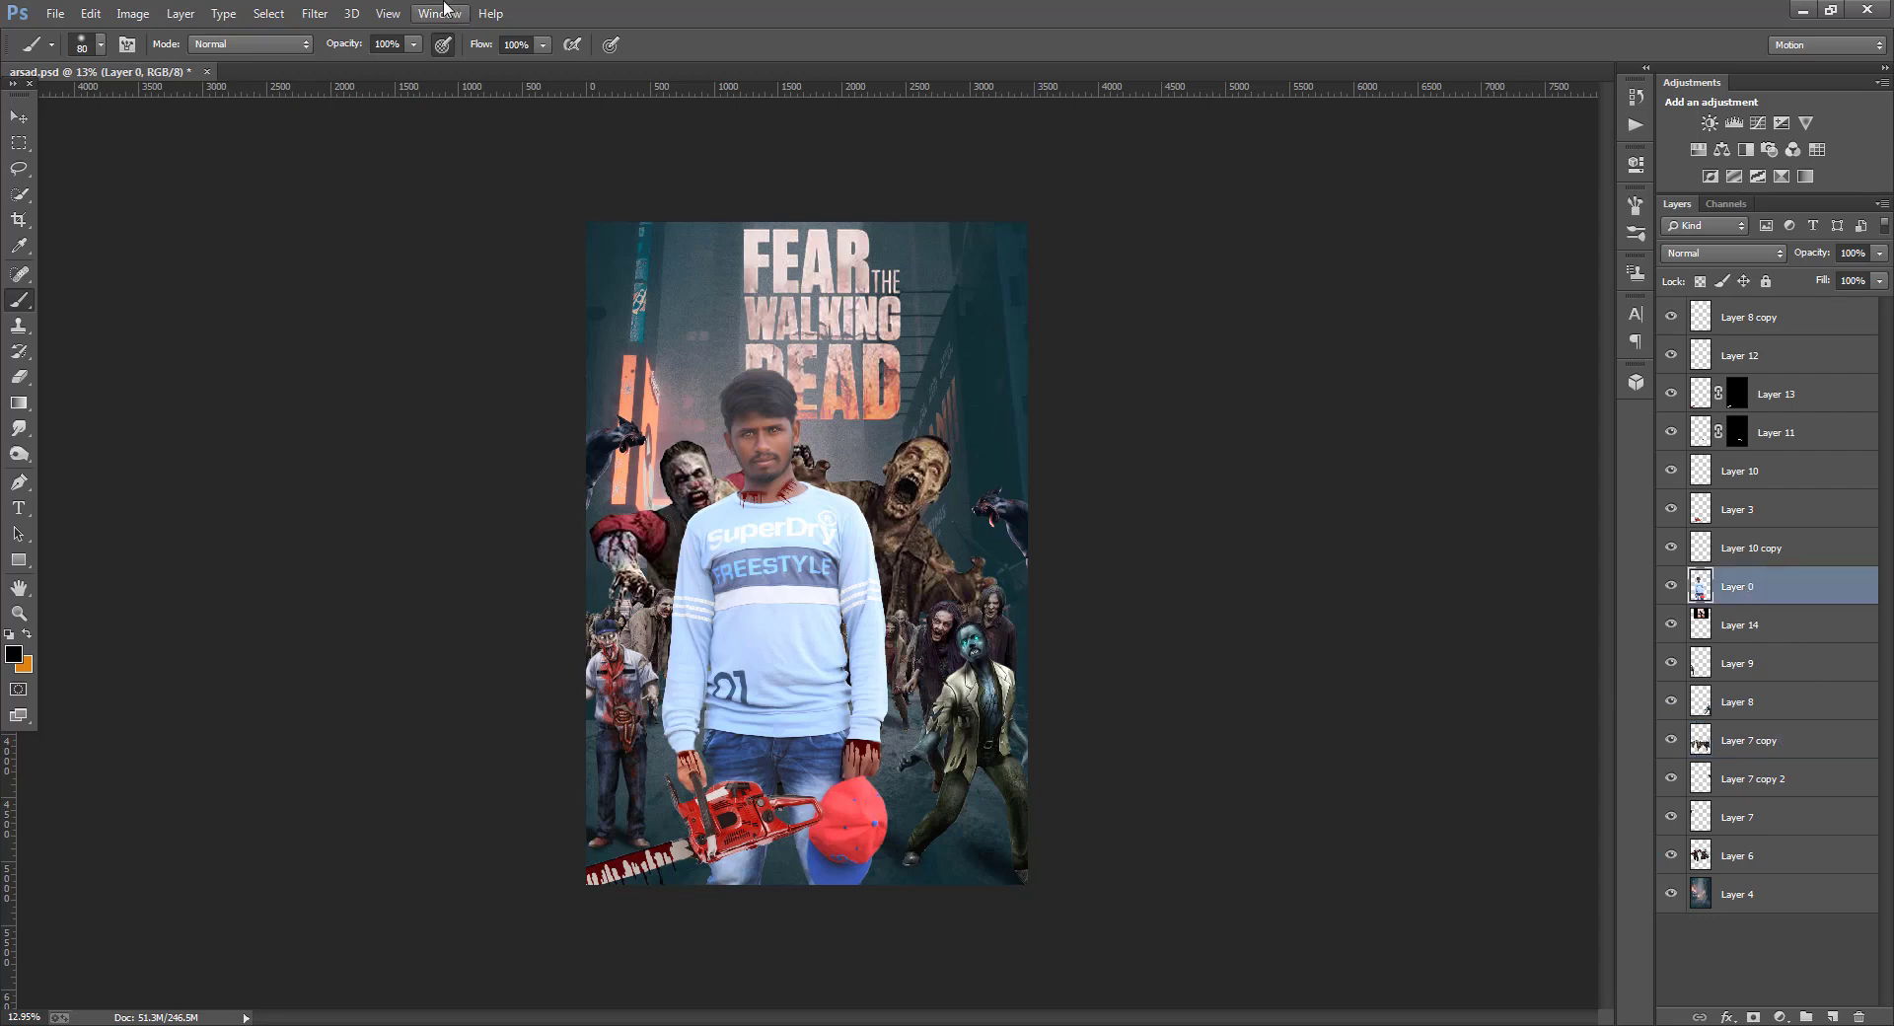
click(314, 13)
click(357, 126)
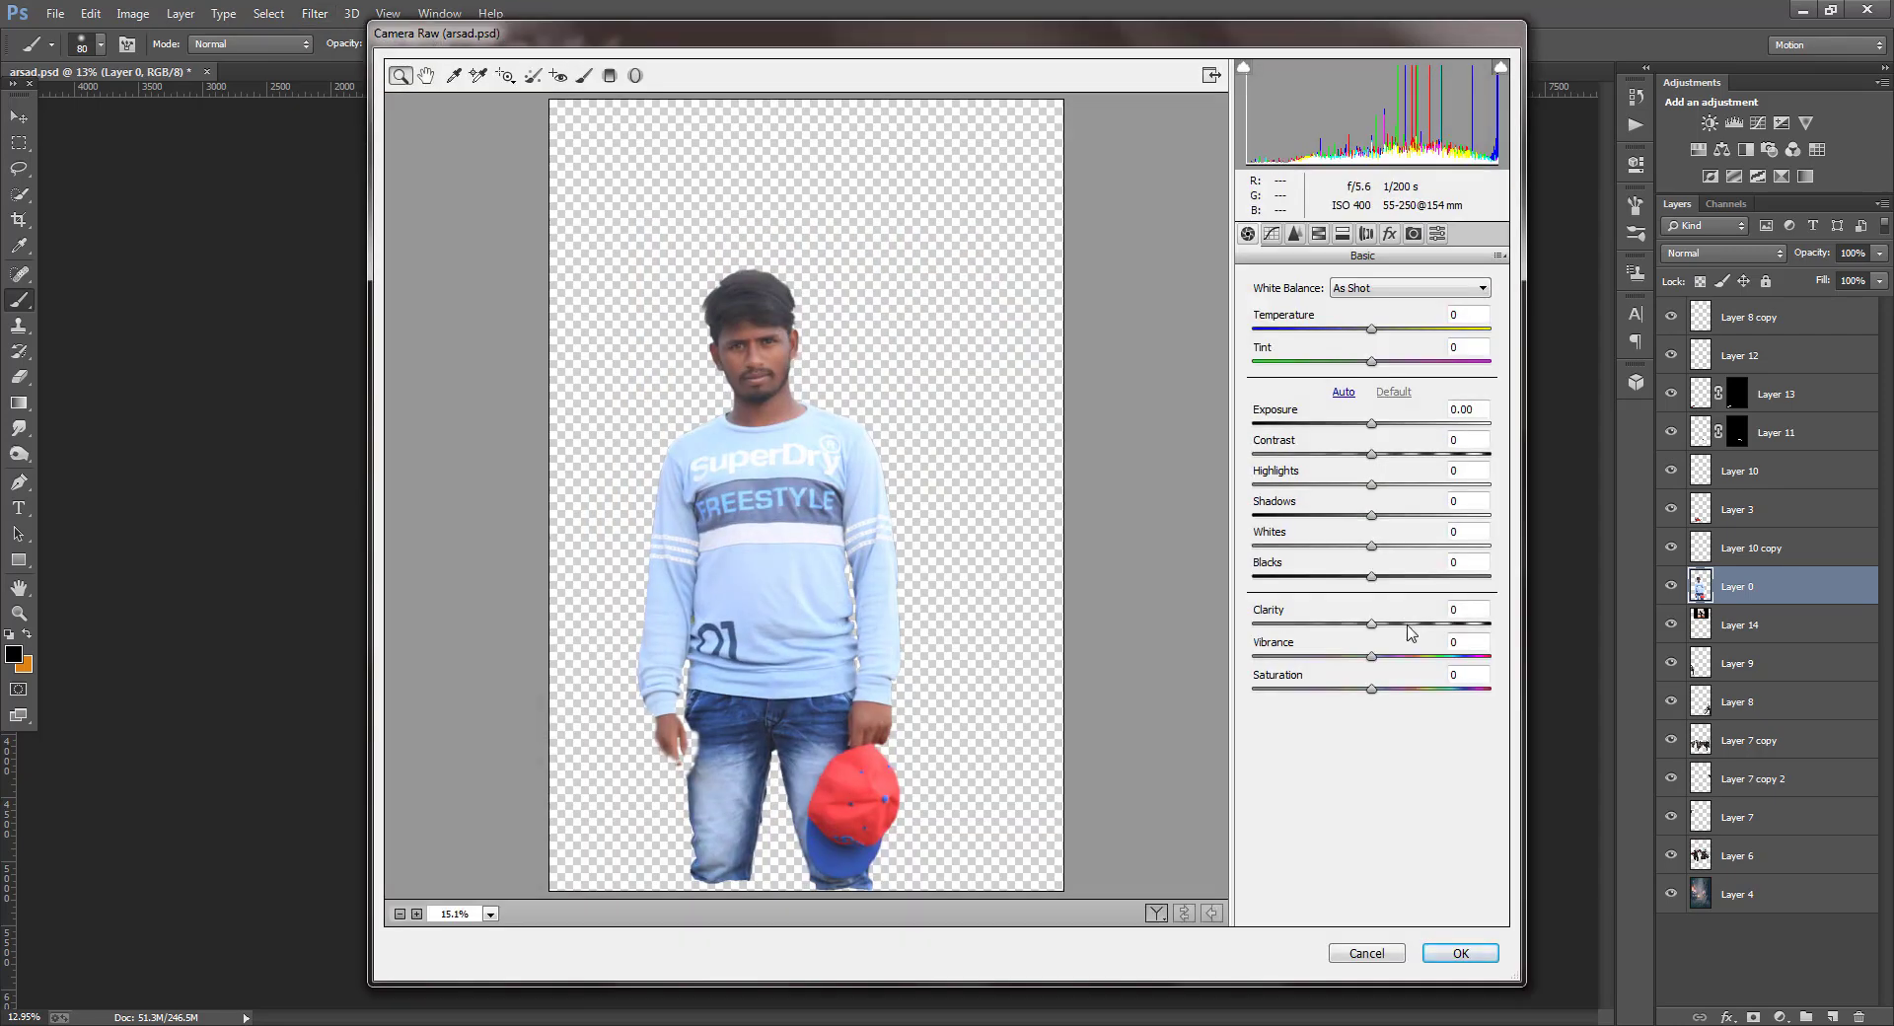
click(1405, 624)
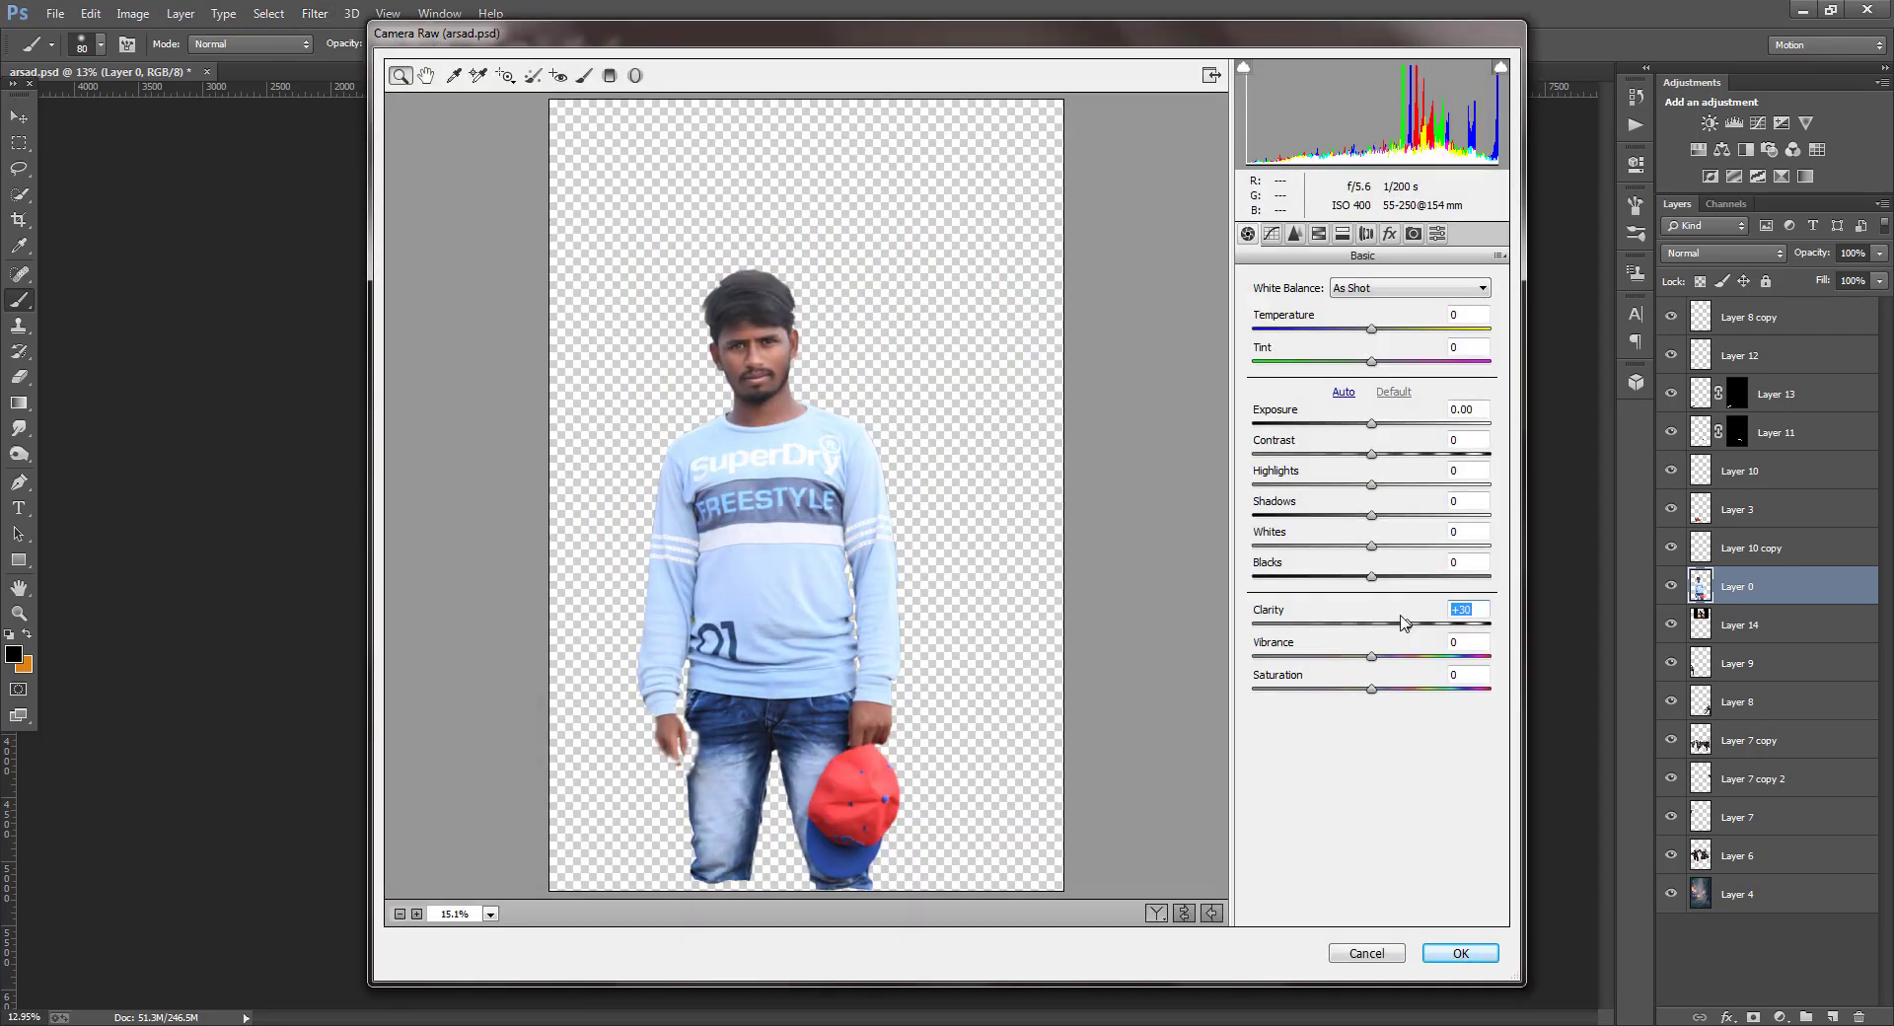
click(1378, 423)
click(1441, 454)
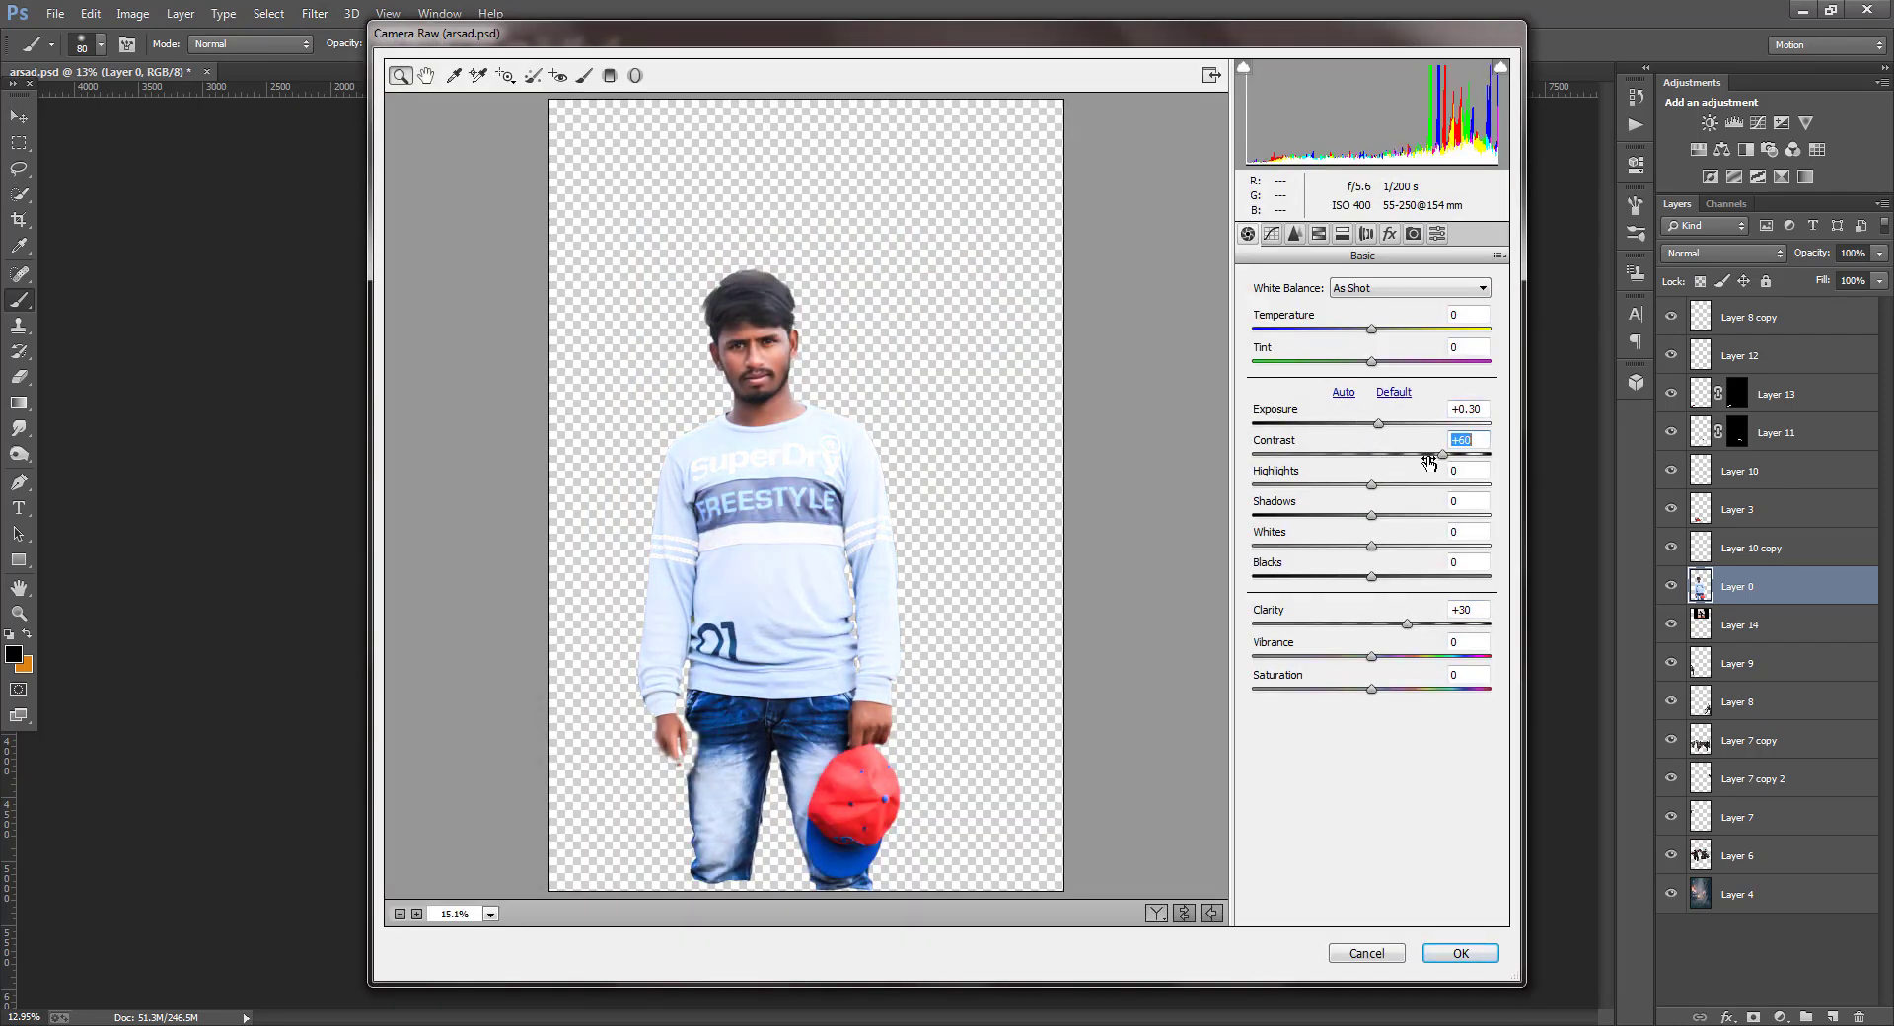
- Adjust the Shadows, Blacks and Whites of the man's layer in Camera Raw and apply the filter
click(1369, 514)
drag(1369, 514, 1344, 579)
click(1407, 546)
click(1319, 235)
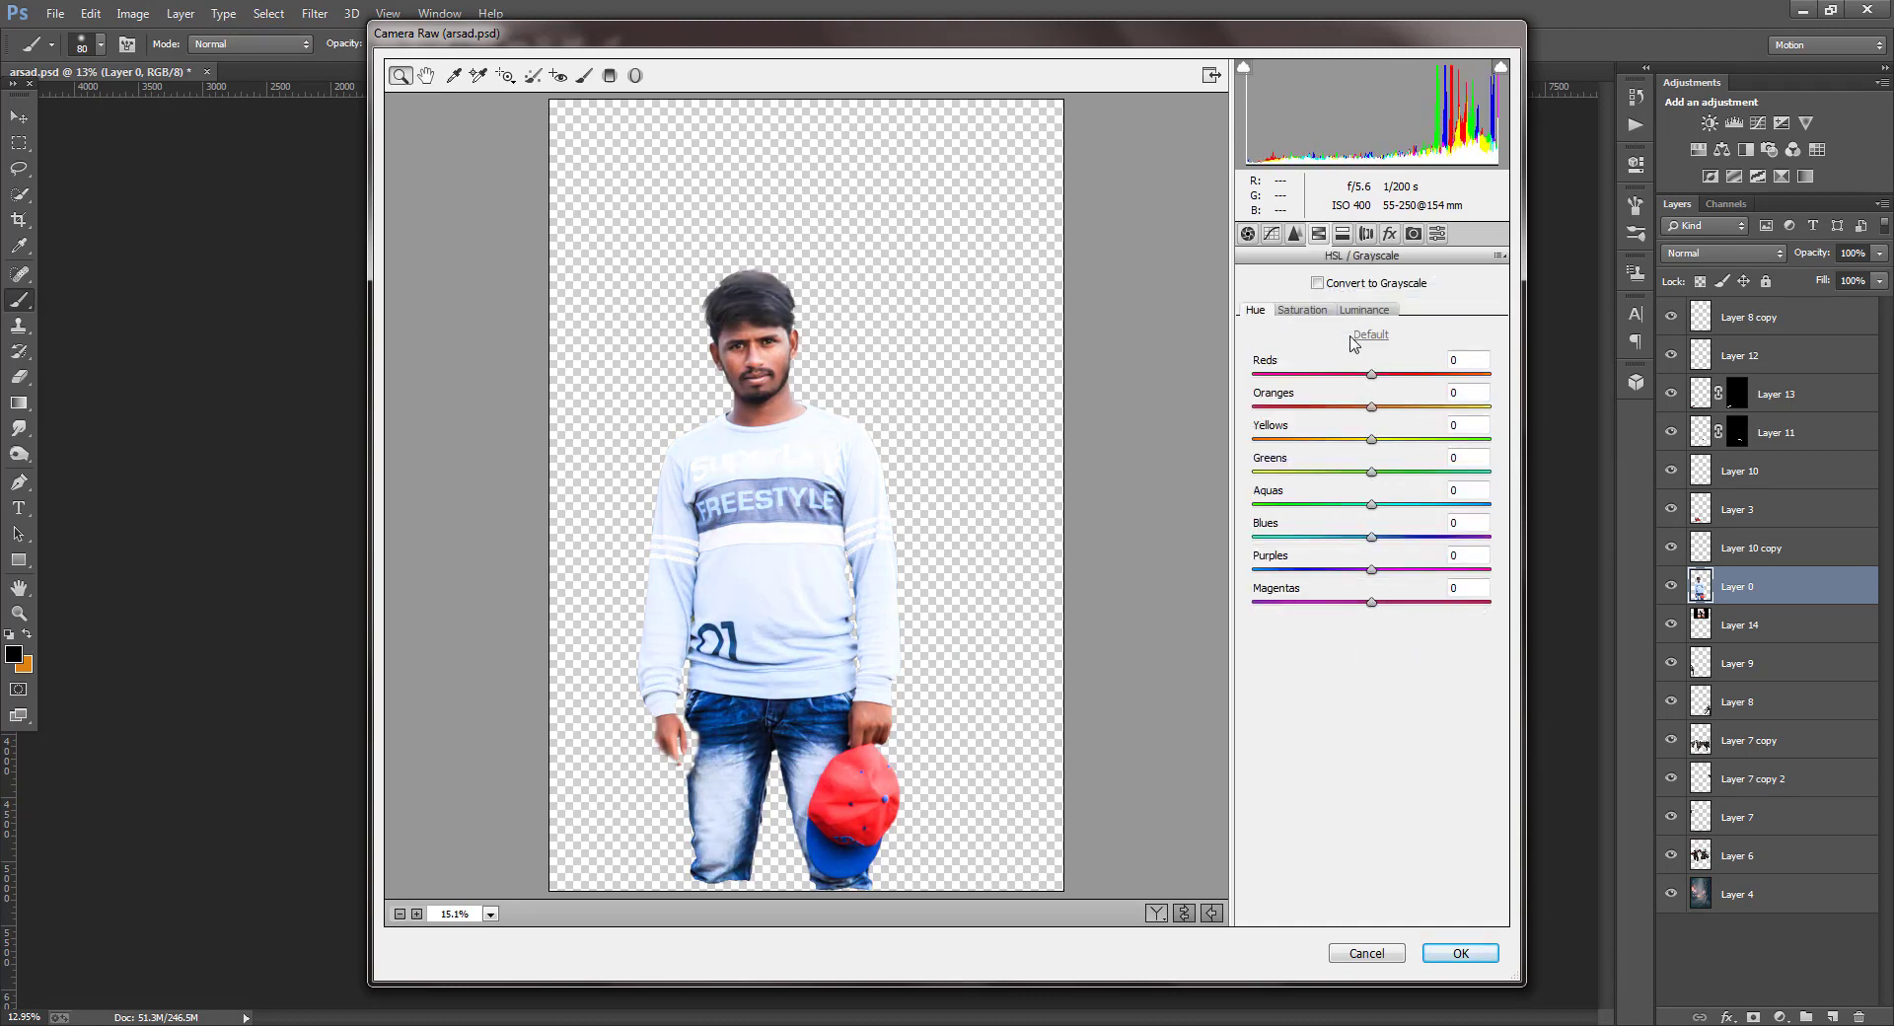
click(1474, 956)
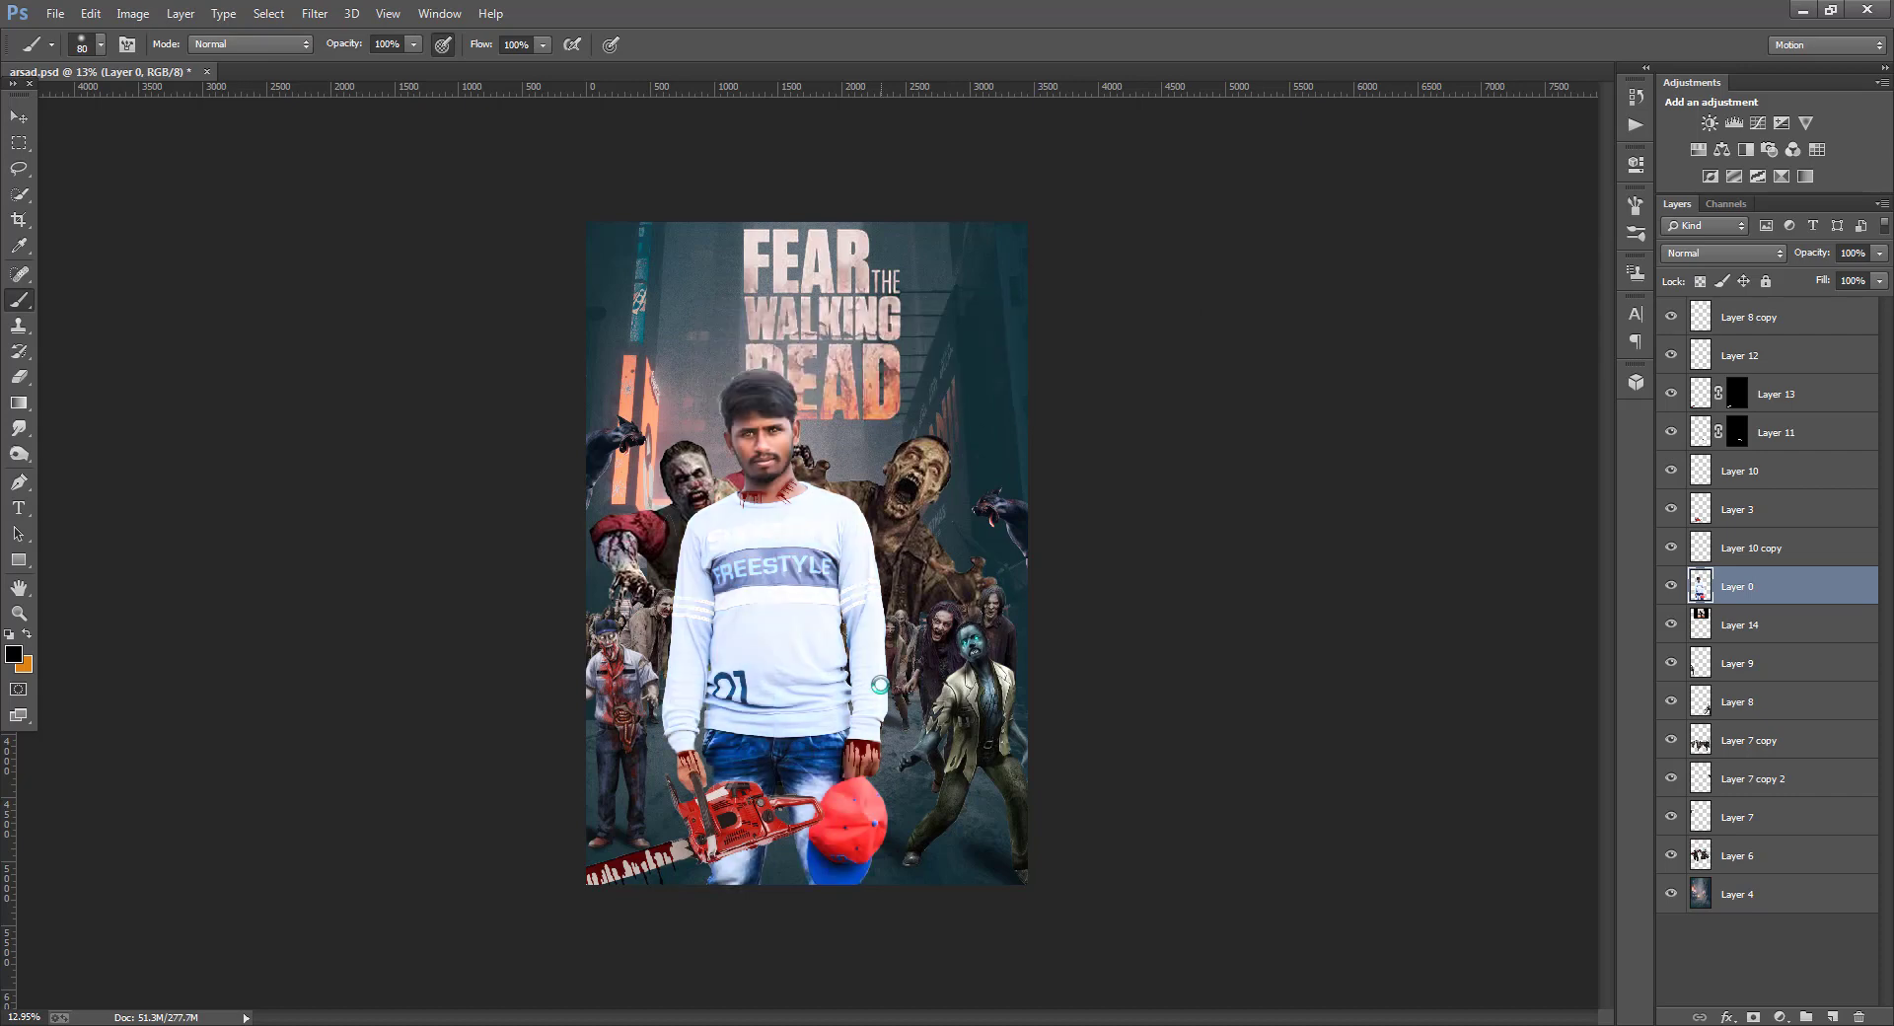
- Undo the stray black stroke beside the man's hair and erase the light fringe around the hair on Layer 0 with a 45 px eraser
scroll(770, 442, up, 11)
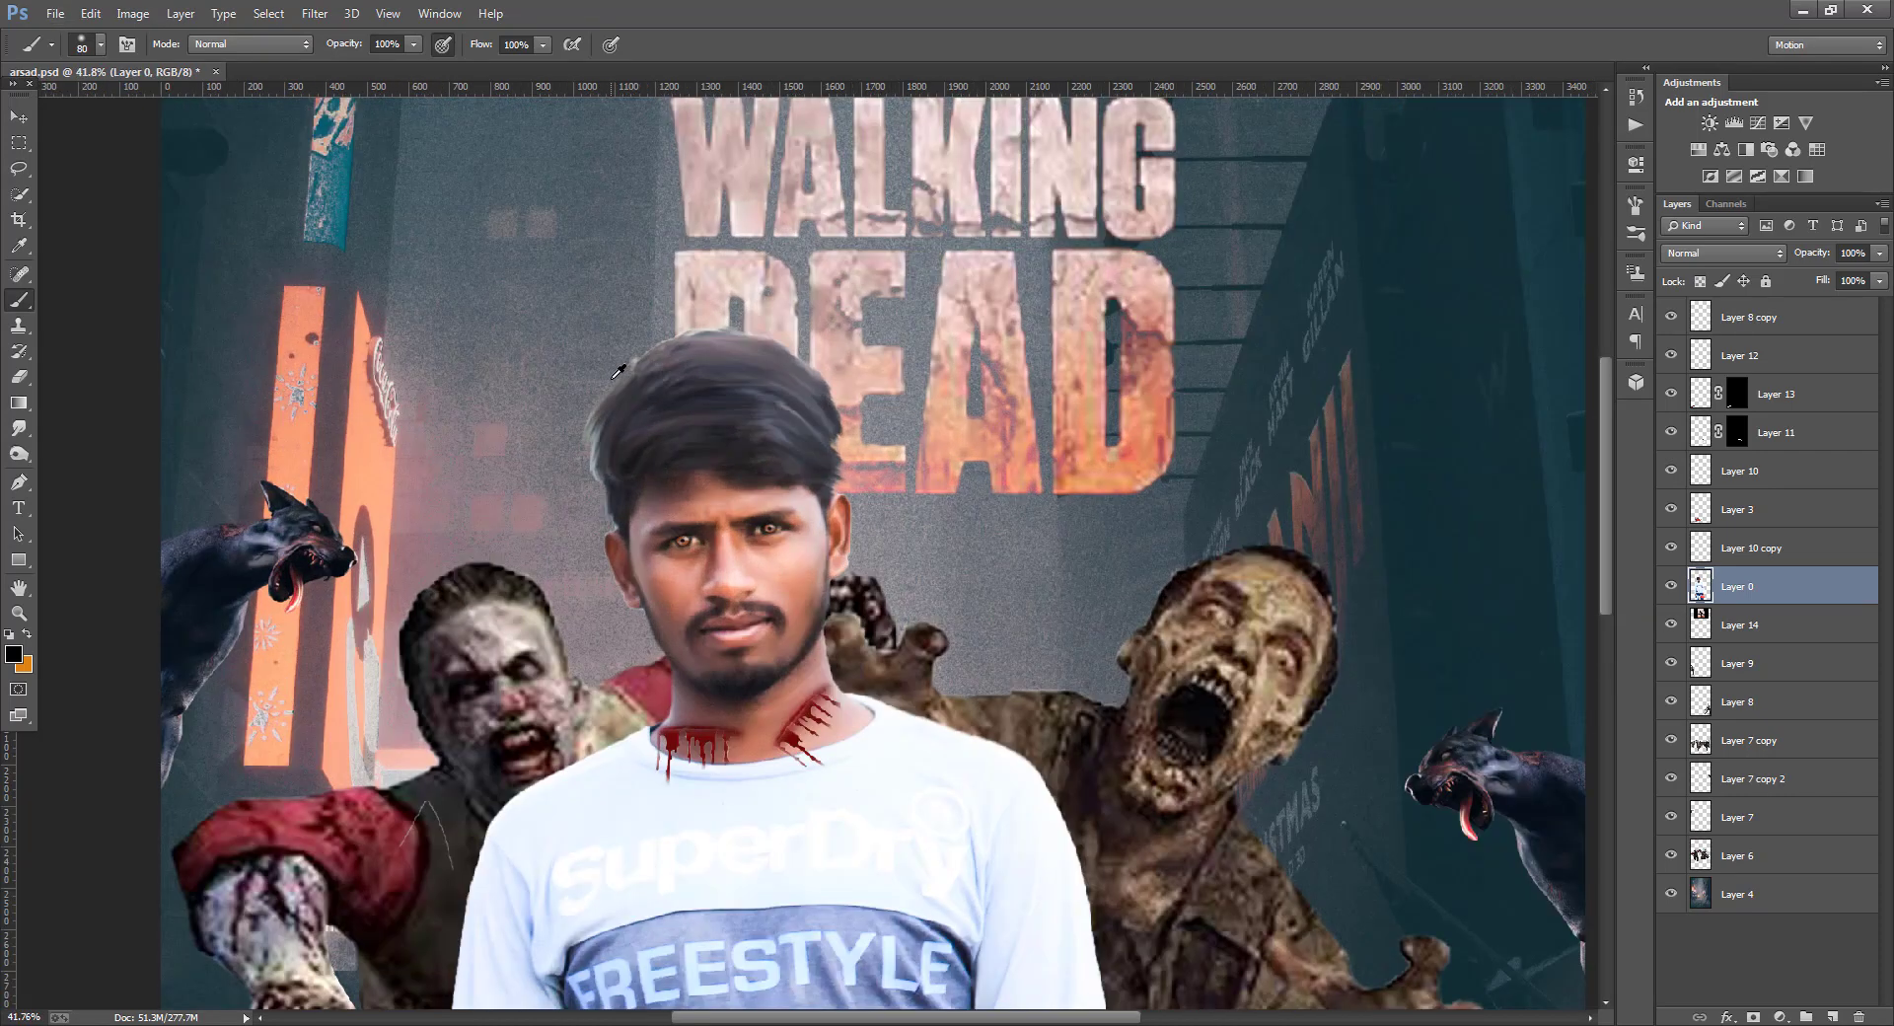
drag(632, 342, 608, 357)
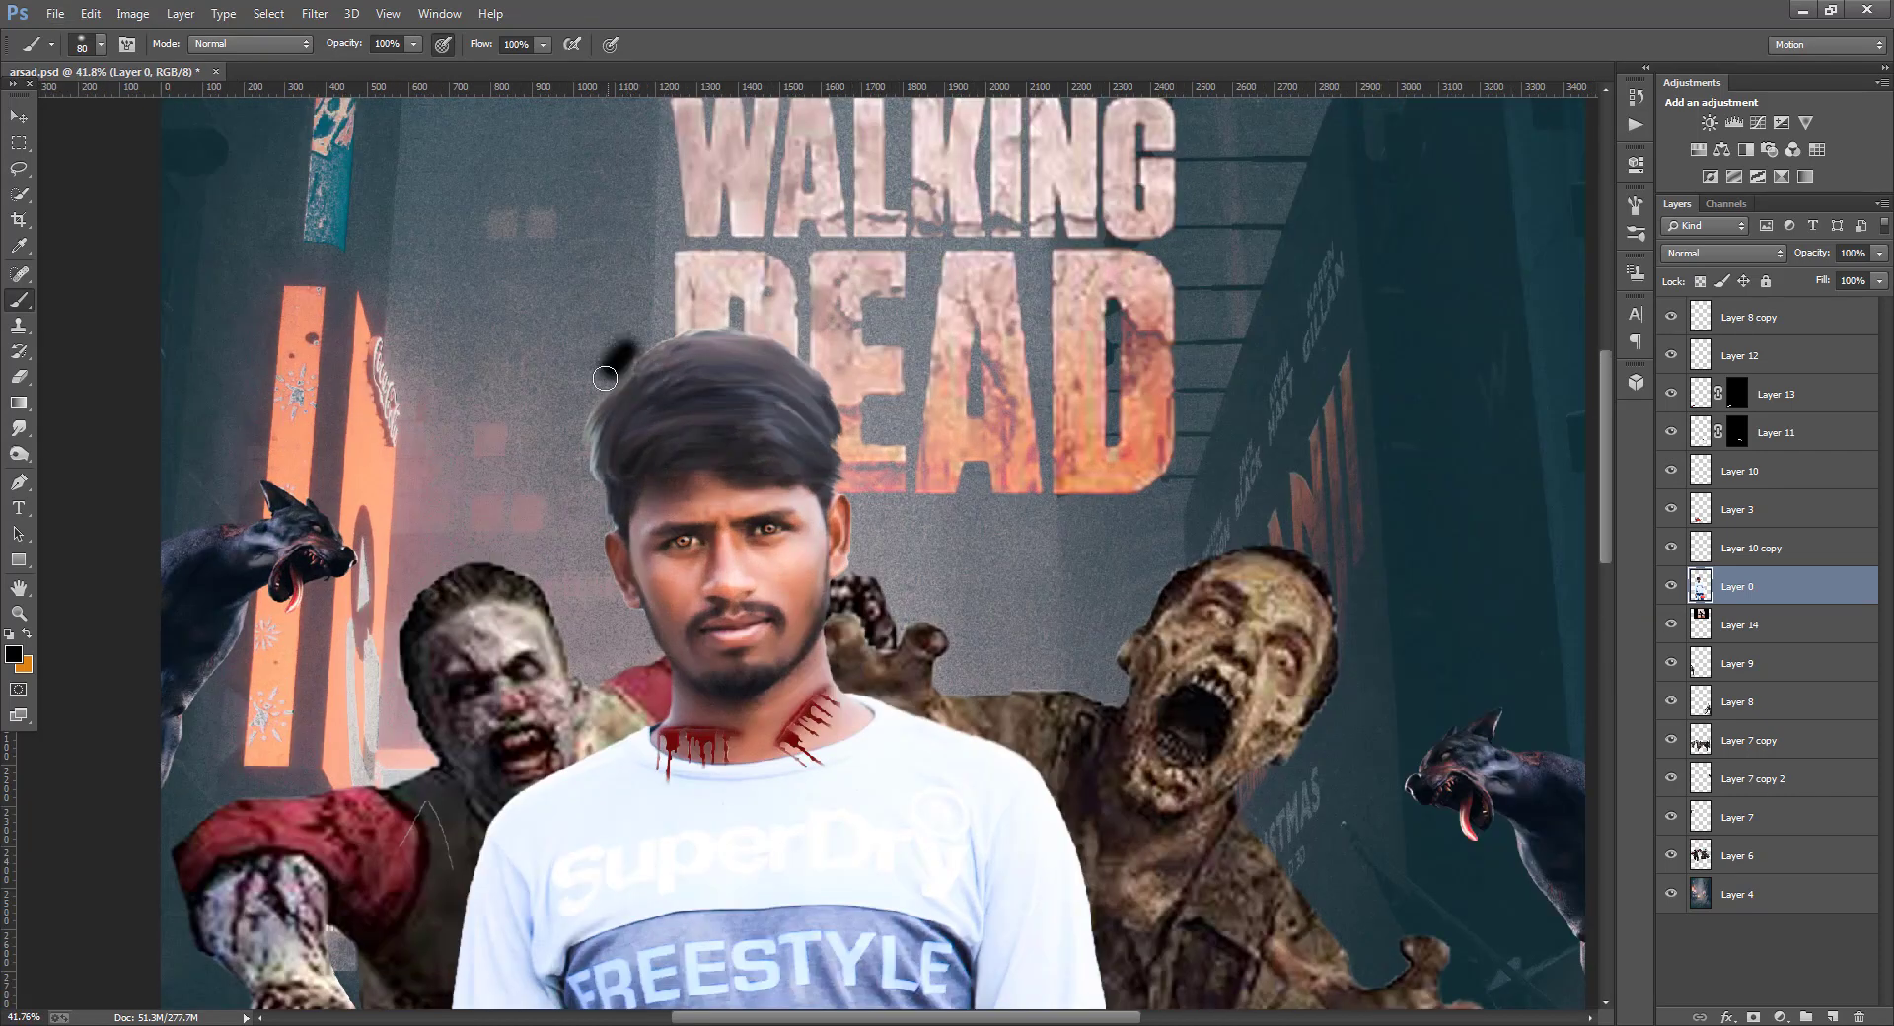
key(ctrl+z)
click(19, 375)
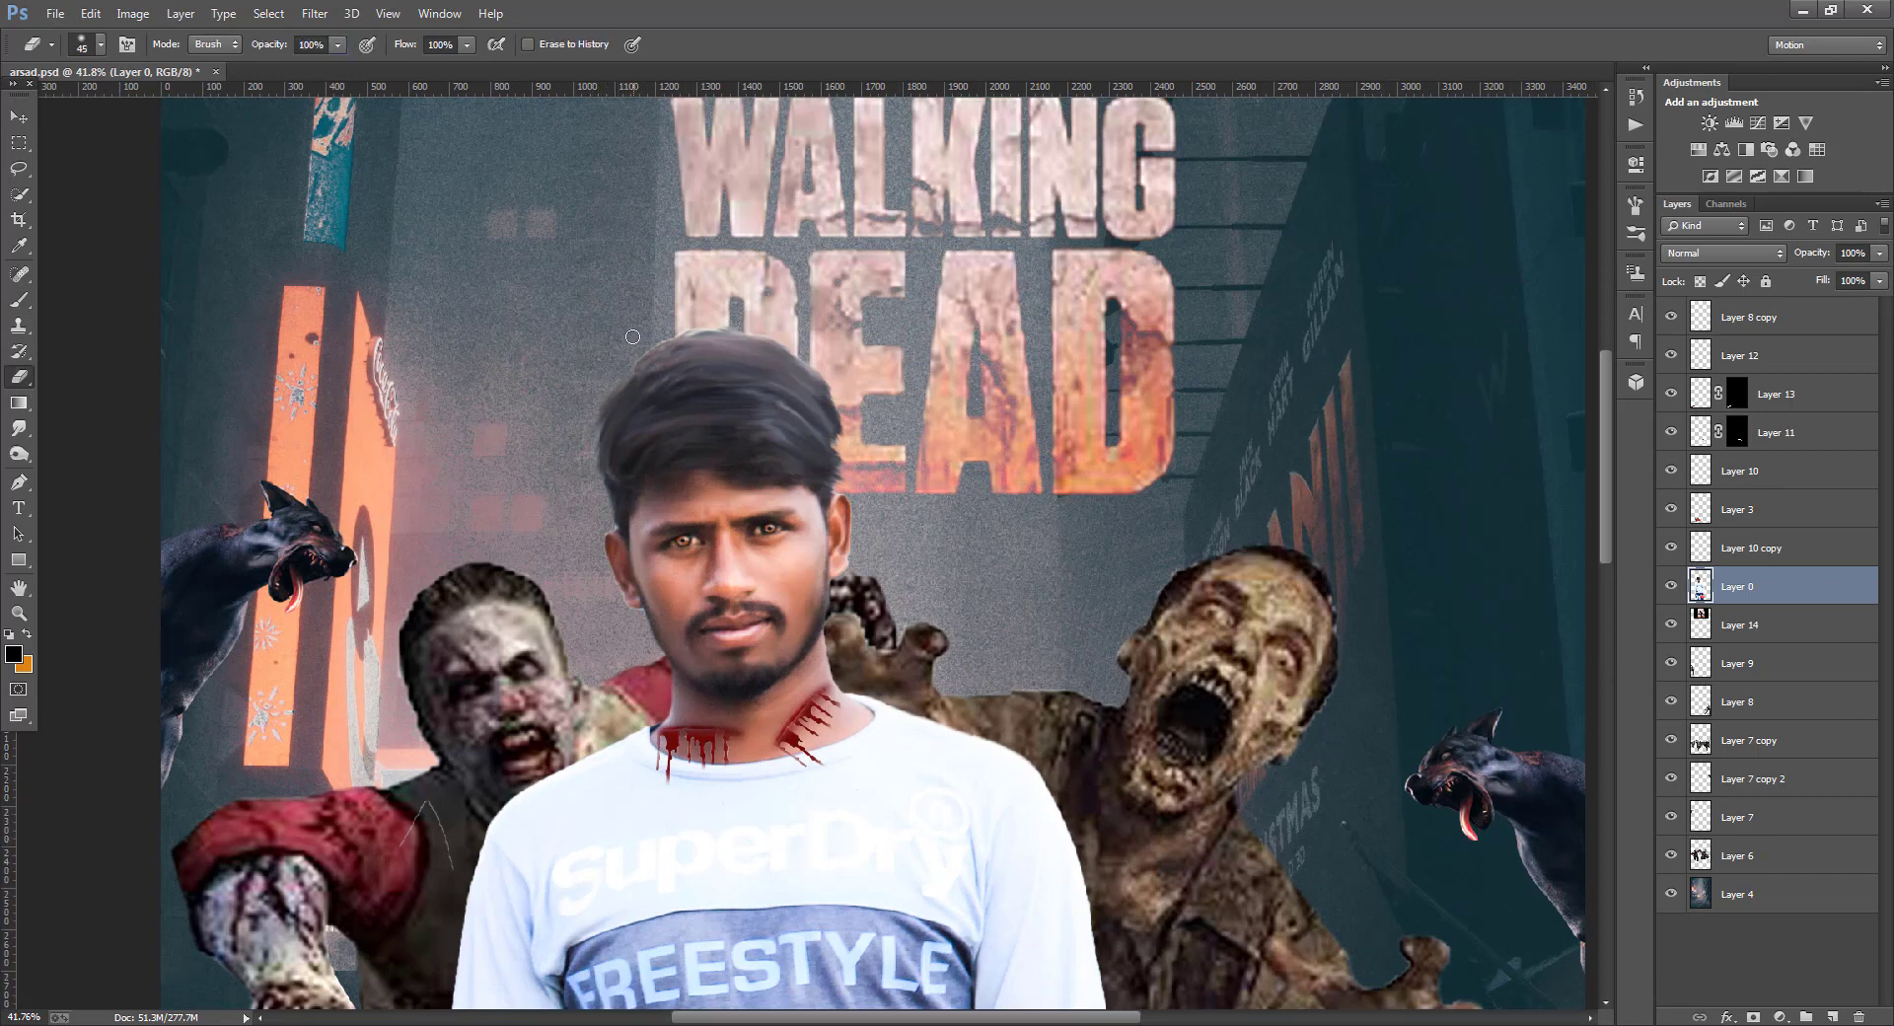
scroll(870, 331, down, 8)
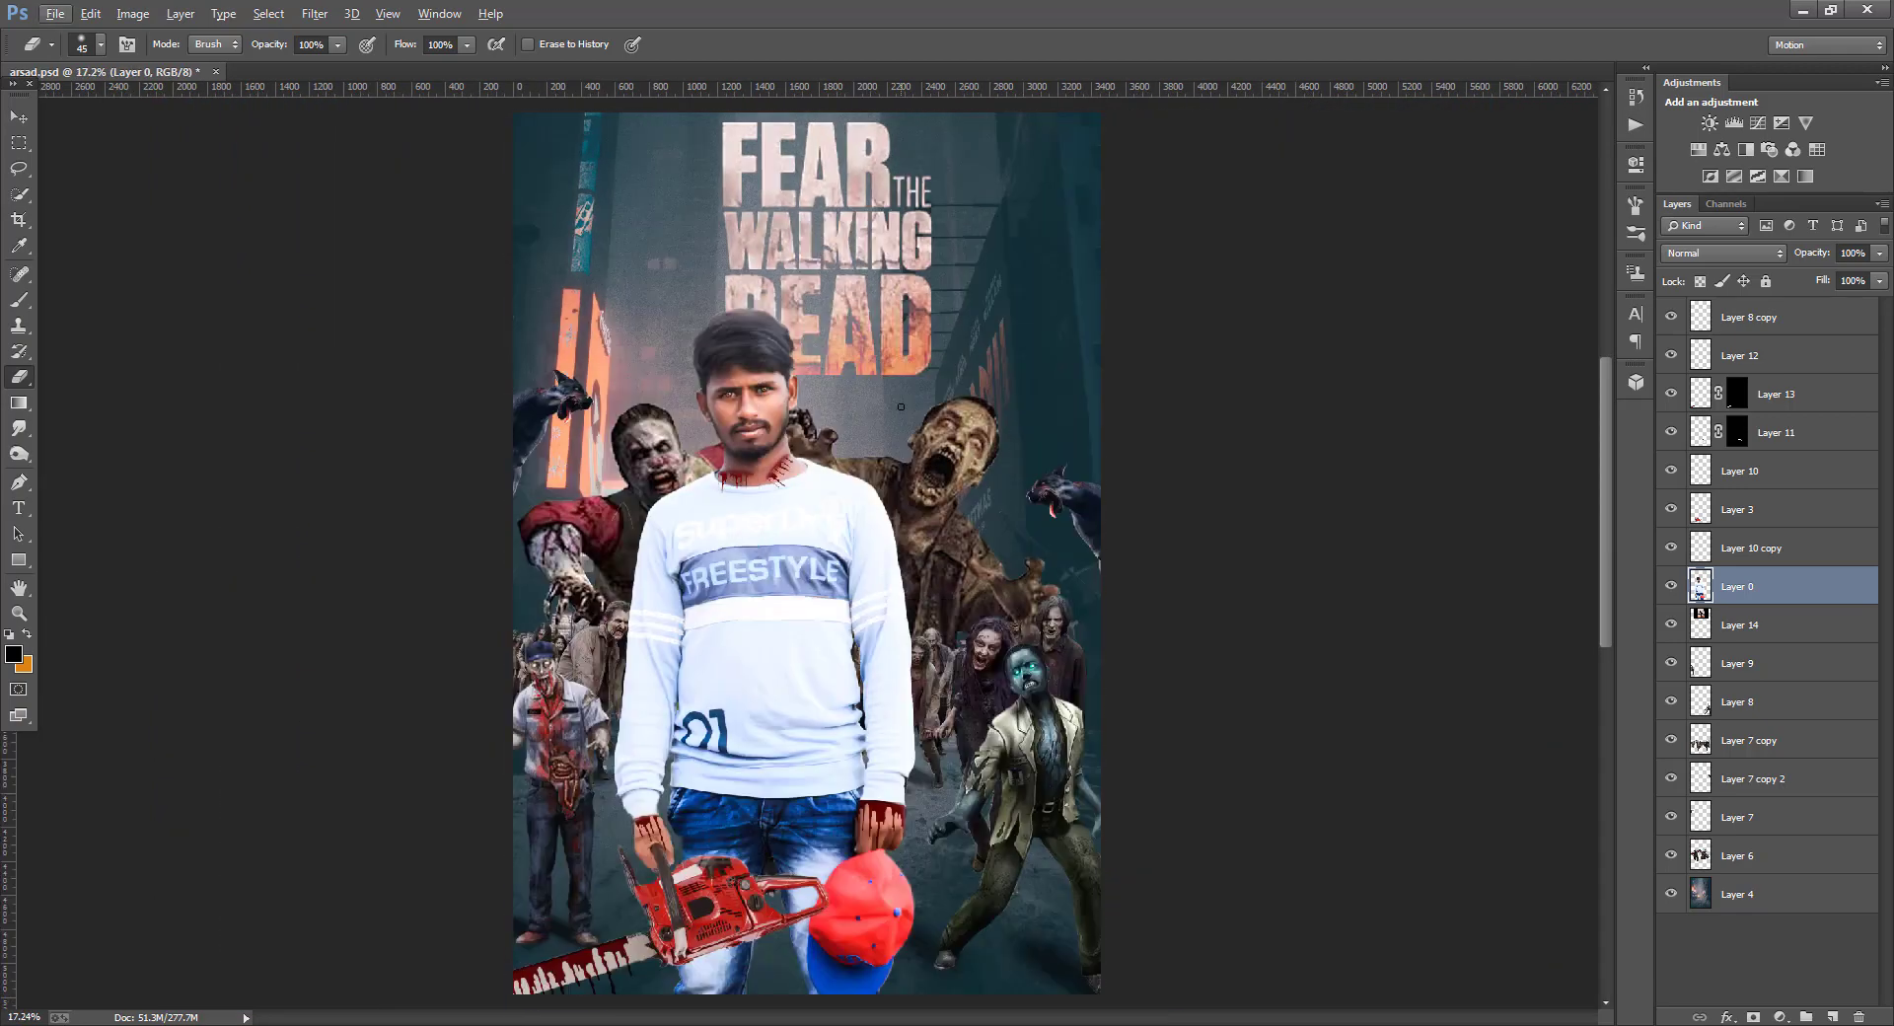
- Add a new layer above Layer 8 copy and set the foreground color to fead82
click(1756, 317)
click(1832, 1017)
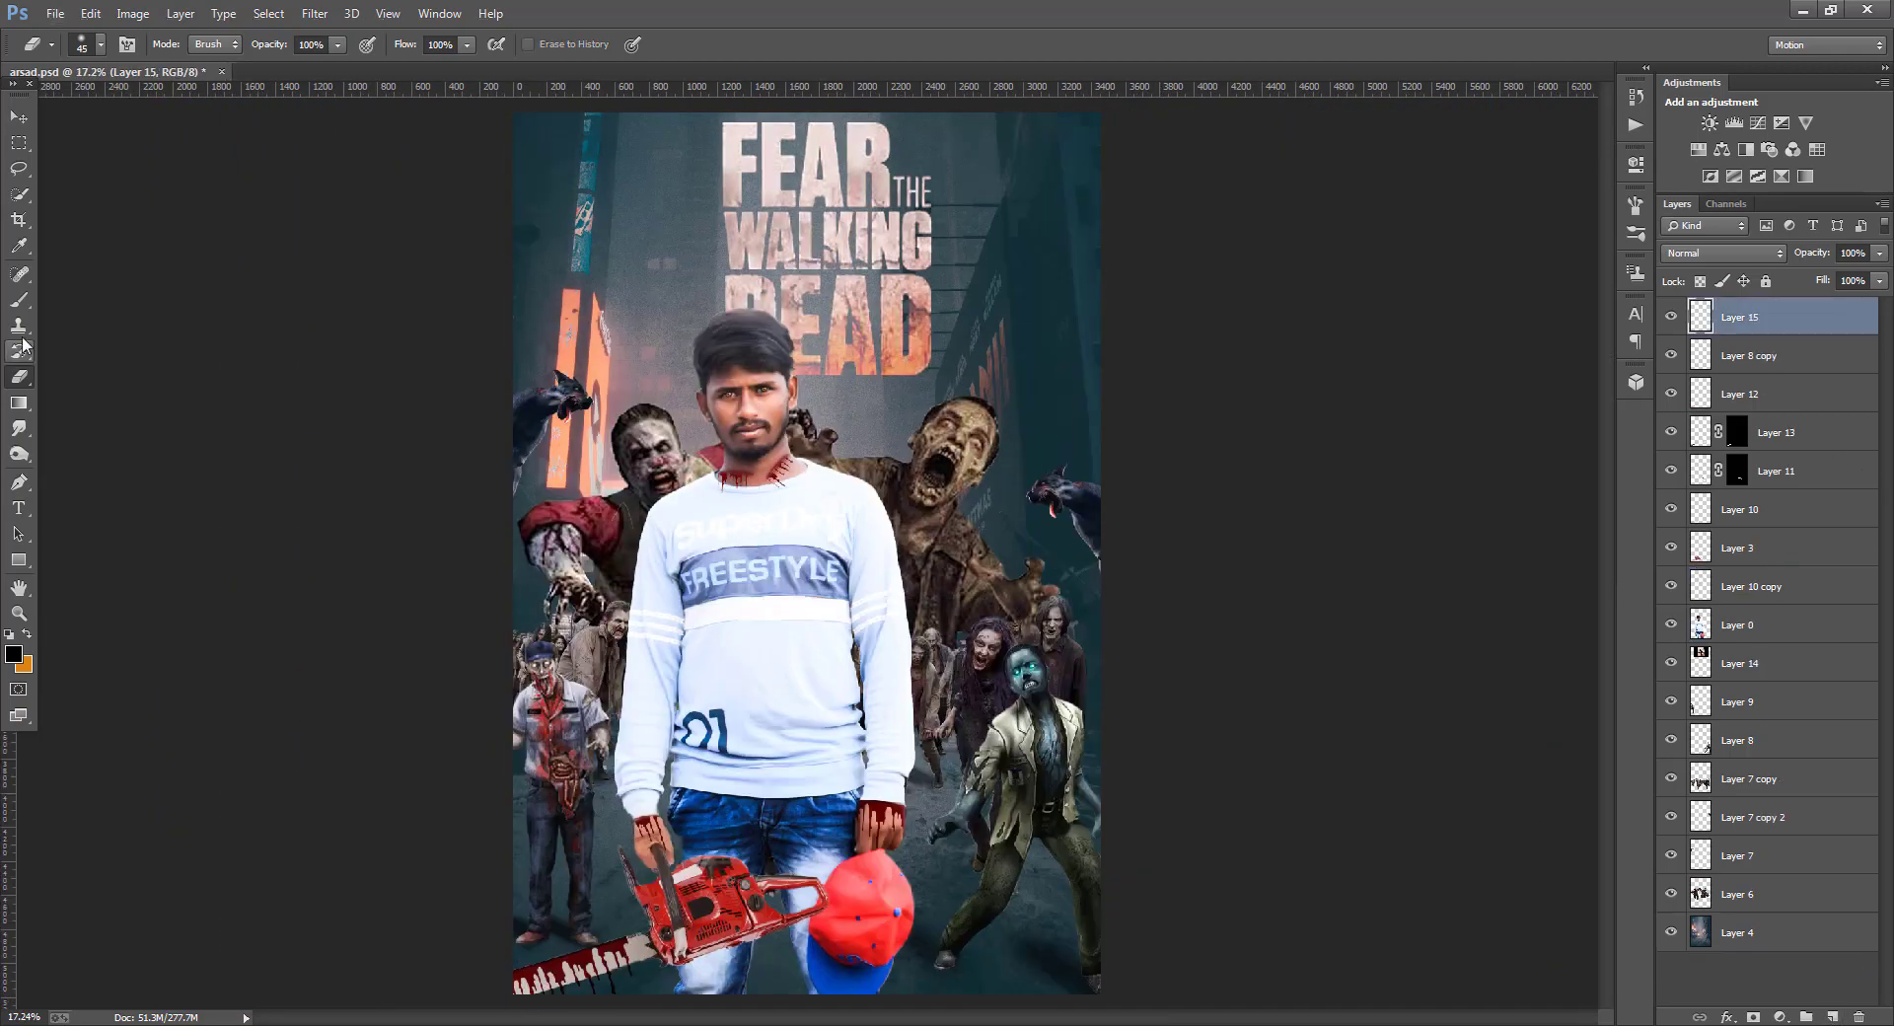
click(18, 245)
click(14, 654)
click(716, 364)
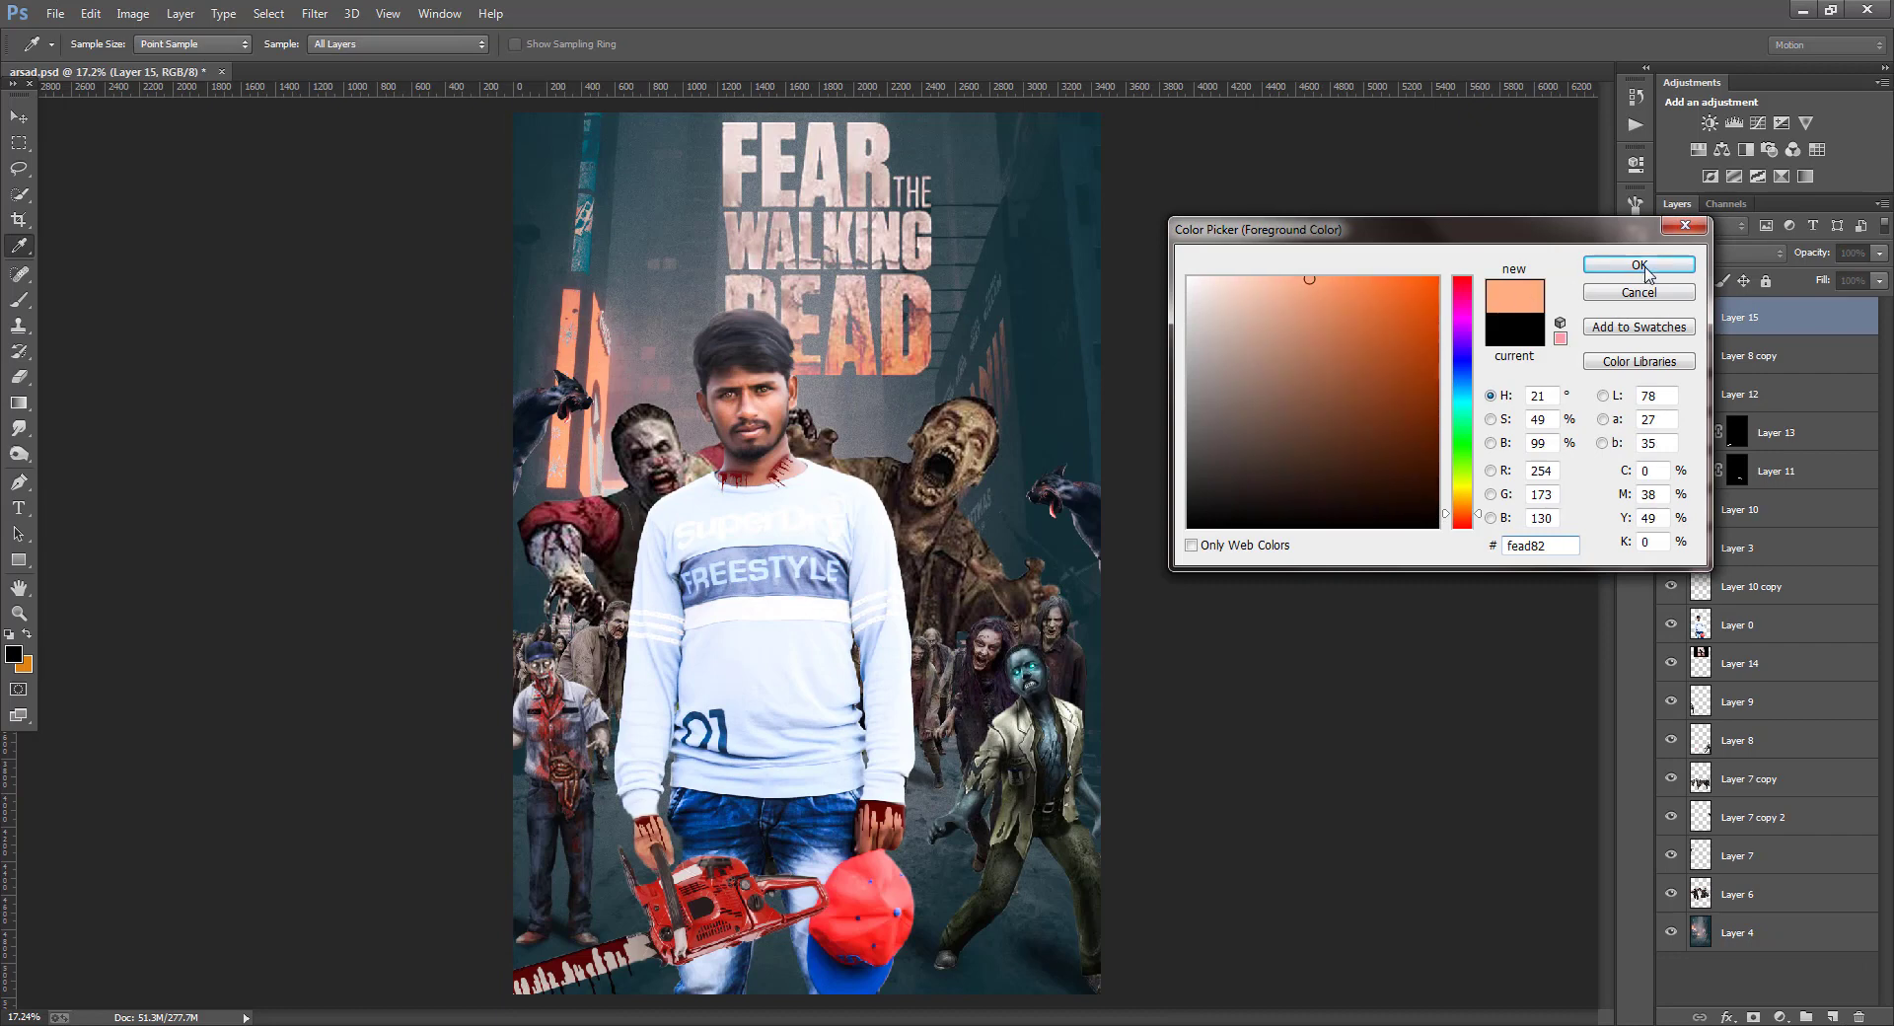
click(1641, 266)
- Paint a soft peach glow beside the man's head on Layer 15 with a 1300 px brush
key(b)
key(bracketright)
key(bracketright)
key(bracketright)
key(bracketright)
key(bracketright)
key(bracketright)
key(bracketright)
key(bracketright)
key(bracketright)
key(bracketright)
key(bracketright)
key(bracketright)
key(bracketright)
key(bracketright)
key(bracketright)
key(bracketright)
key(bracketright)
click(683, 323)
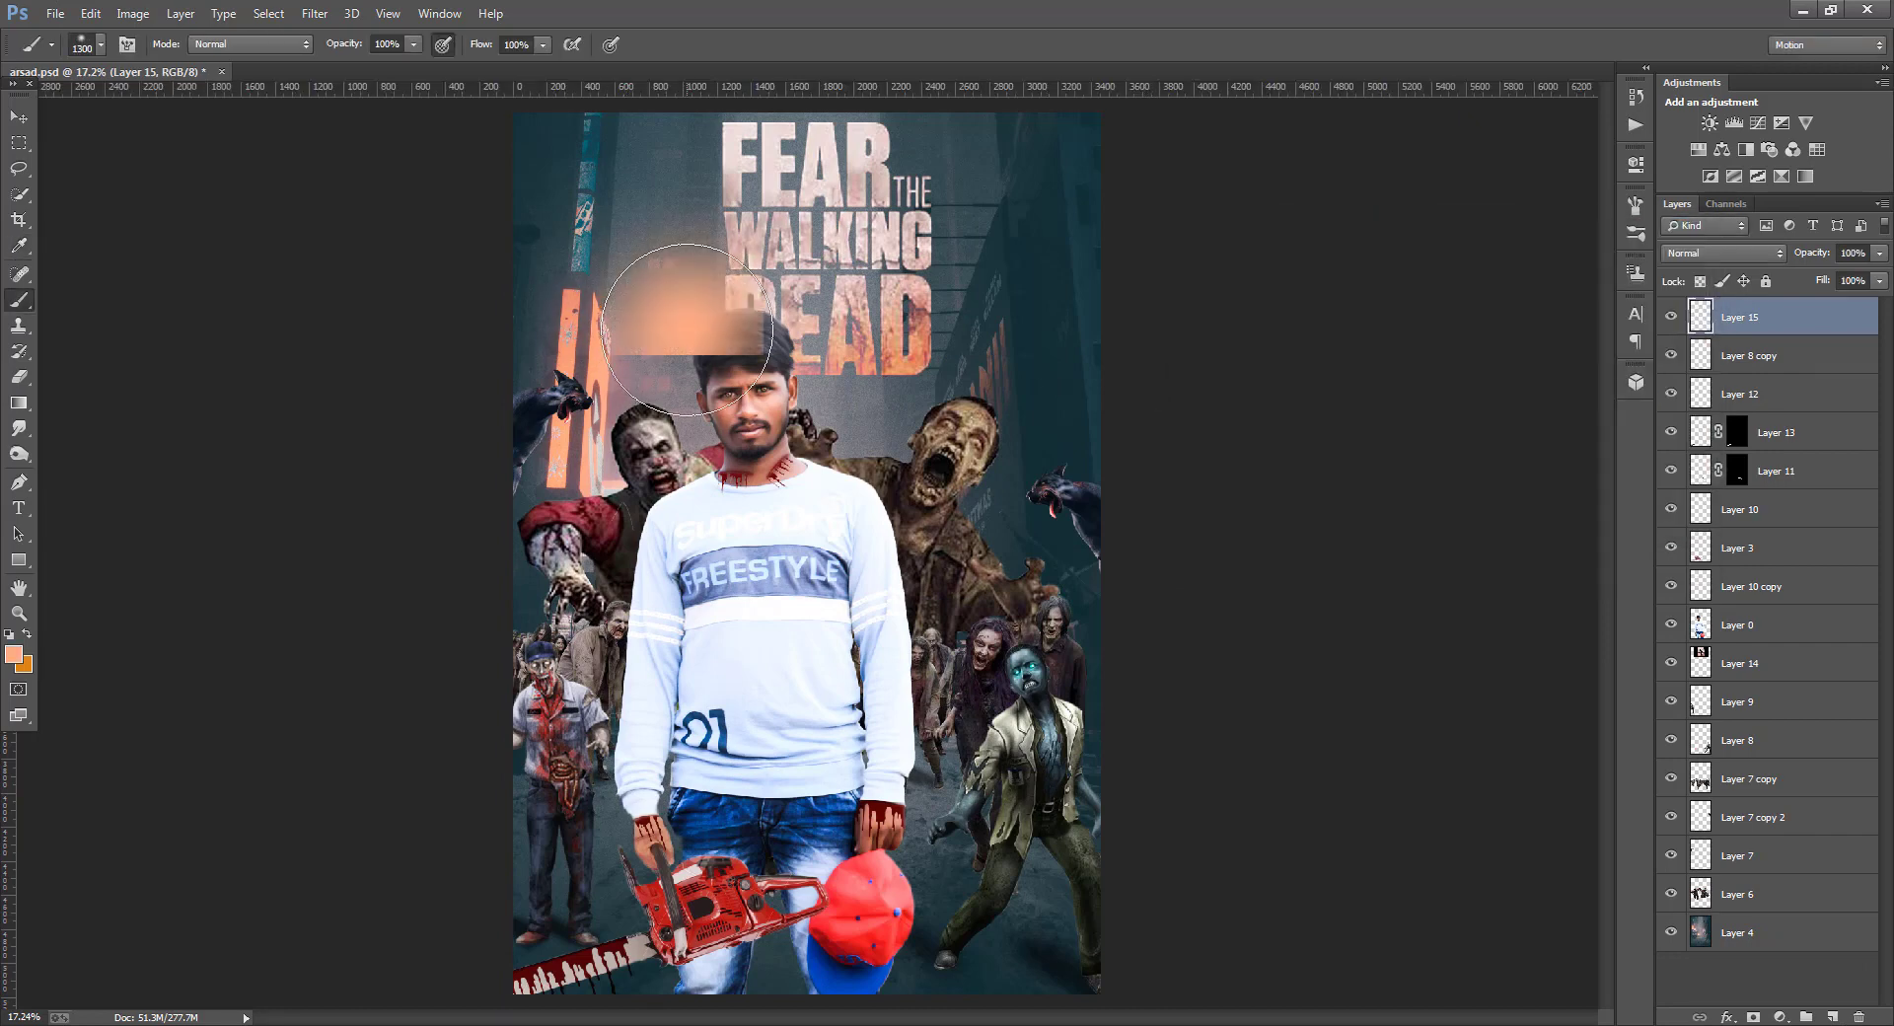
click(681, 324)
click(687, 330)
- Enlarge the peach glow to about 134%, shift it slightly away from the man toward the orange sign, and apply the transformation
key(v)
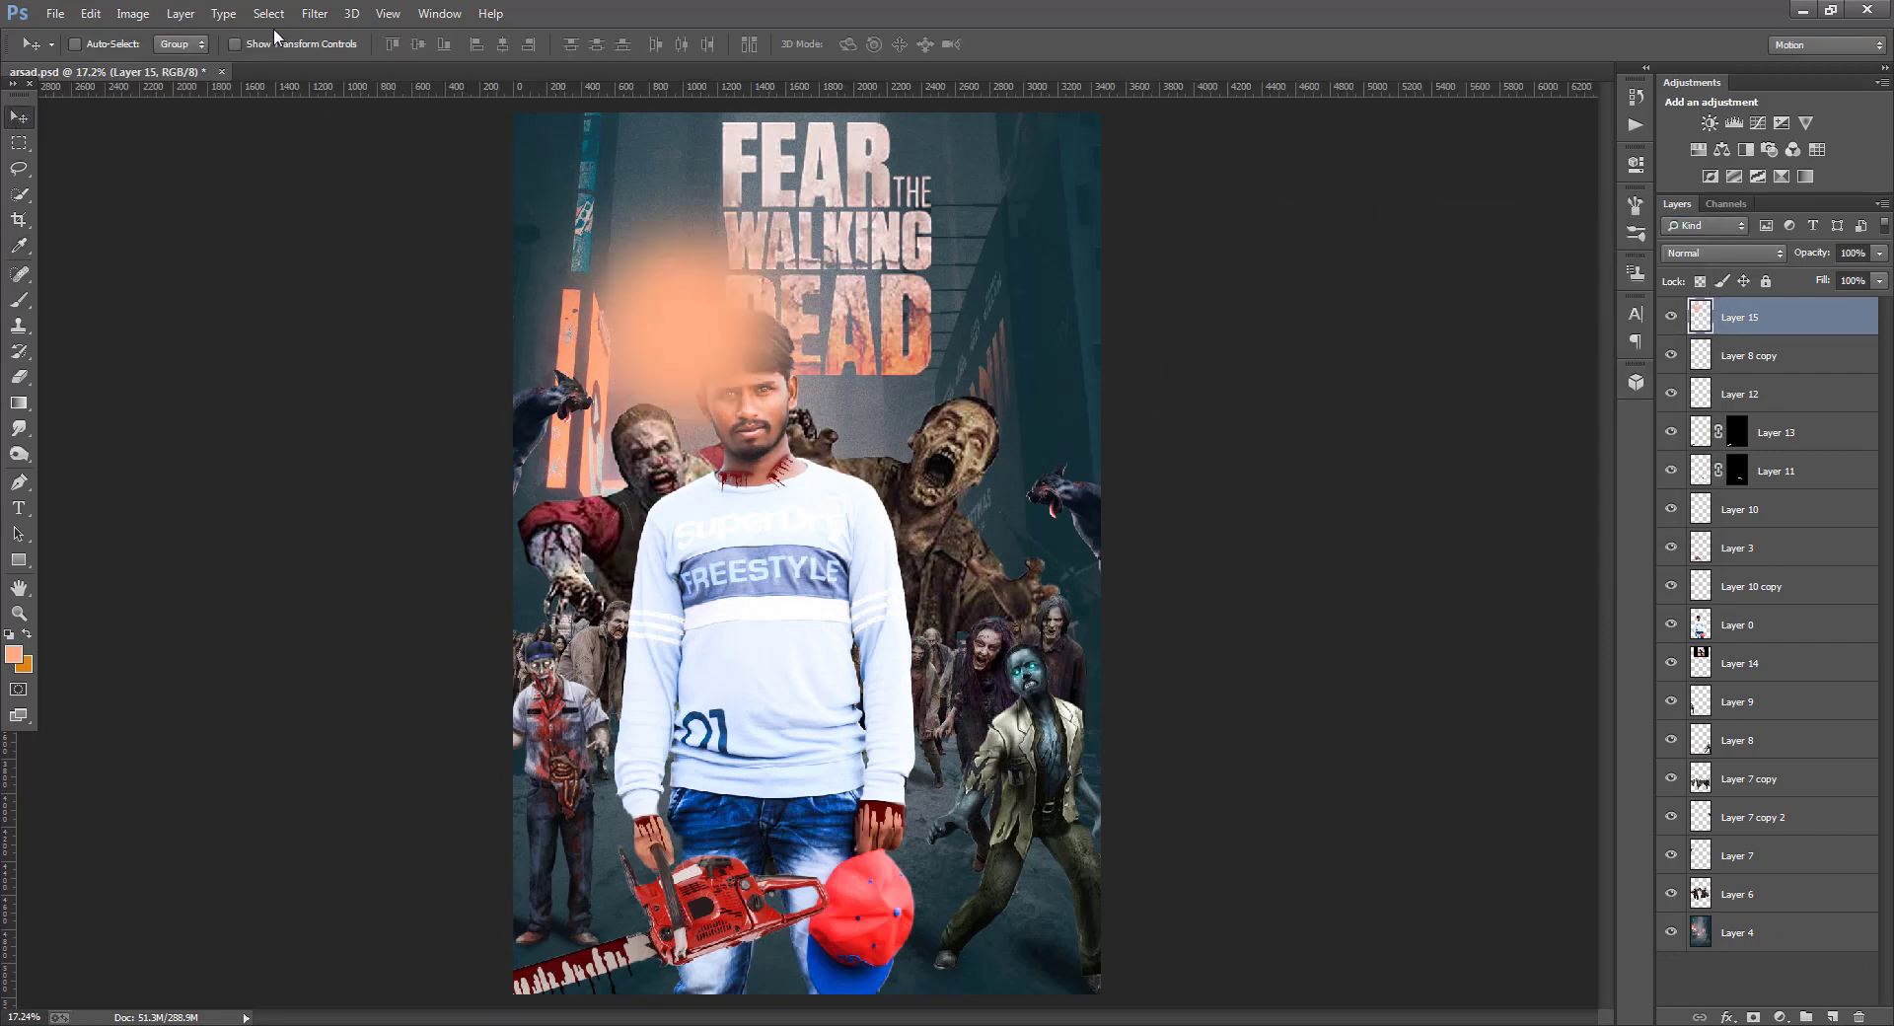
drag(869, 149, 952, 108)
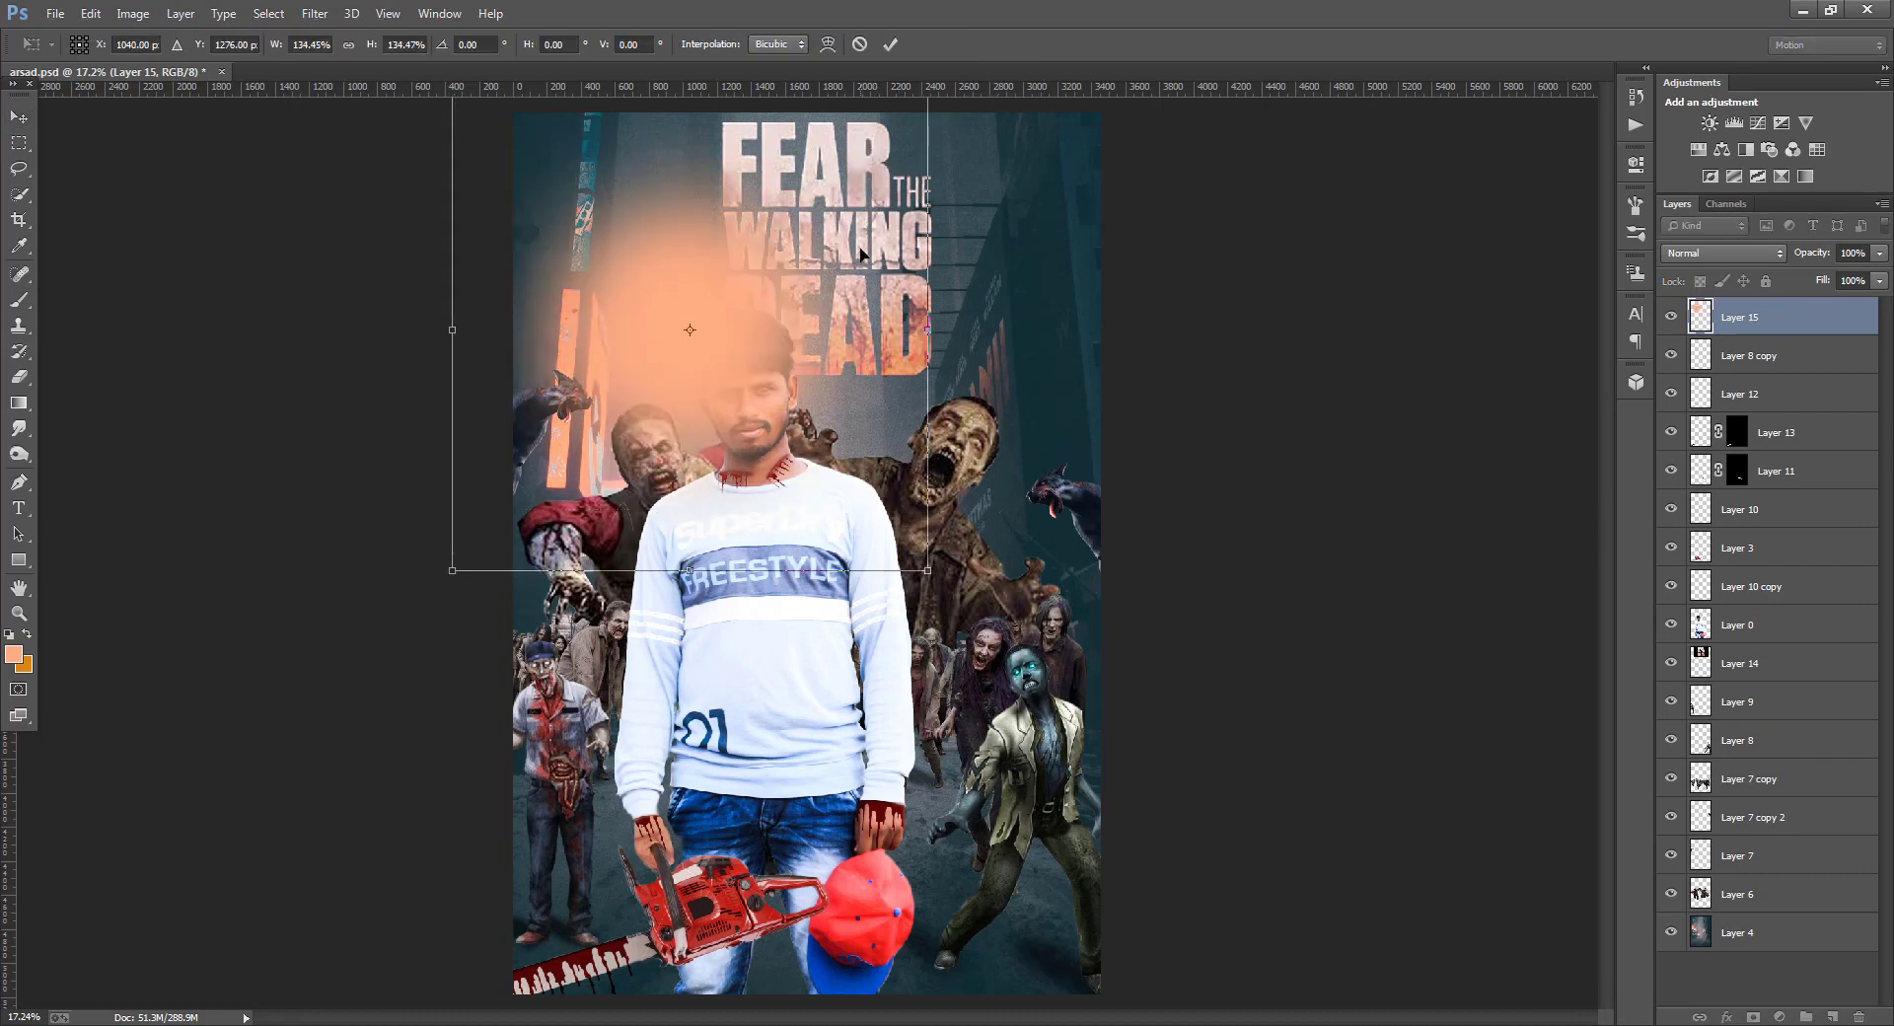
drag(855, 246, 832, 254)
click(20, 117)
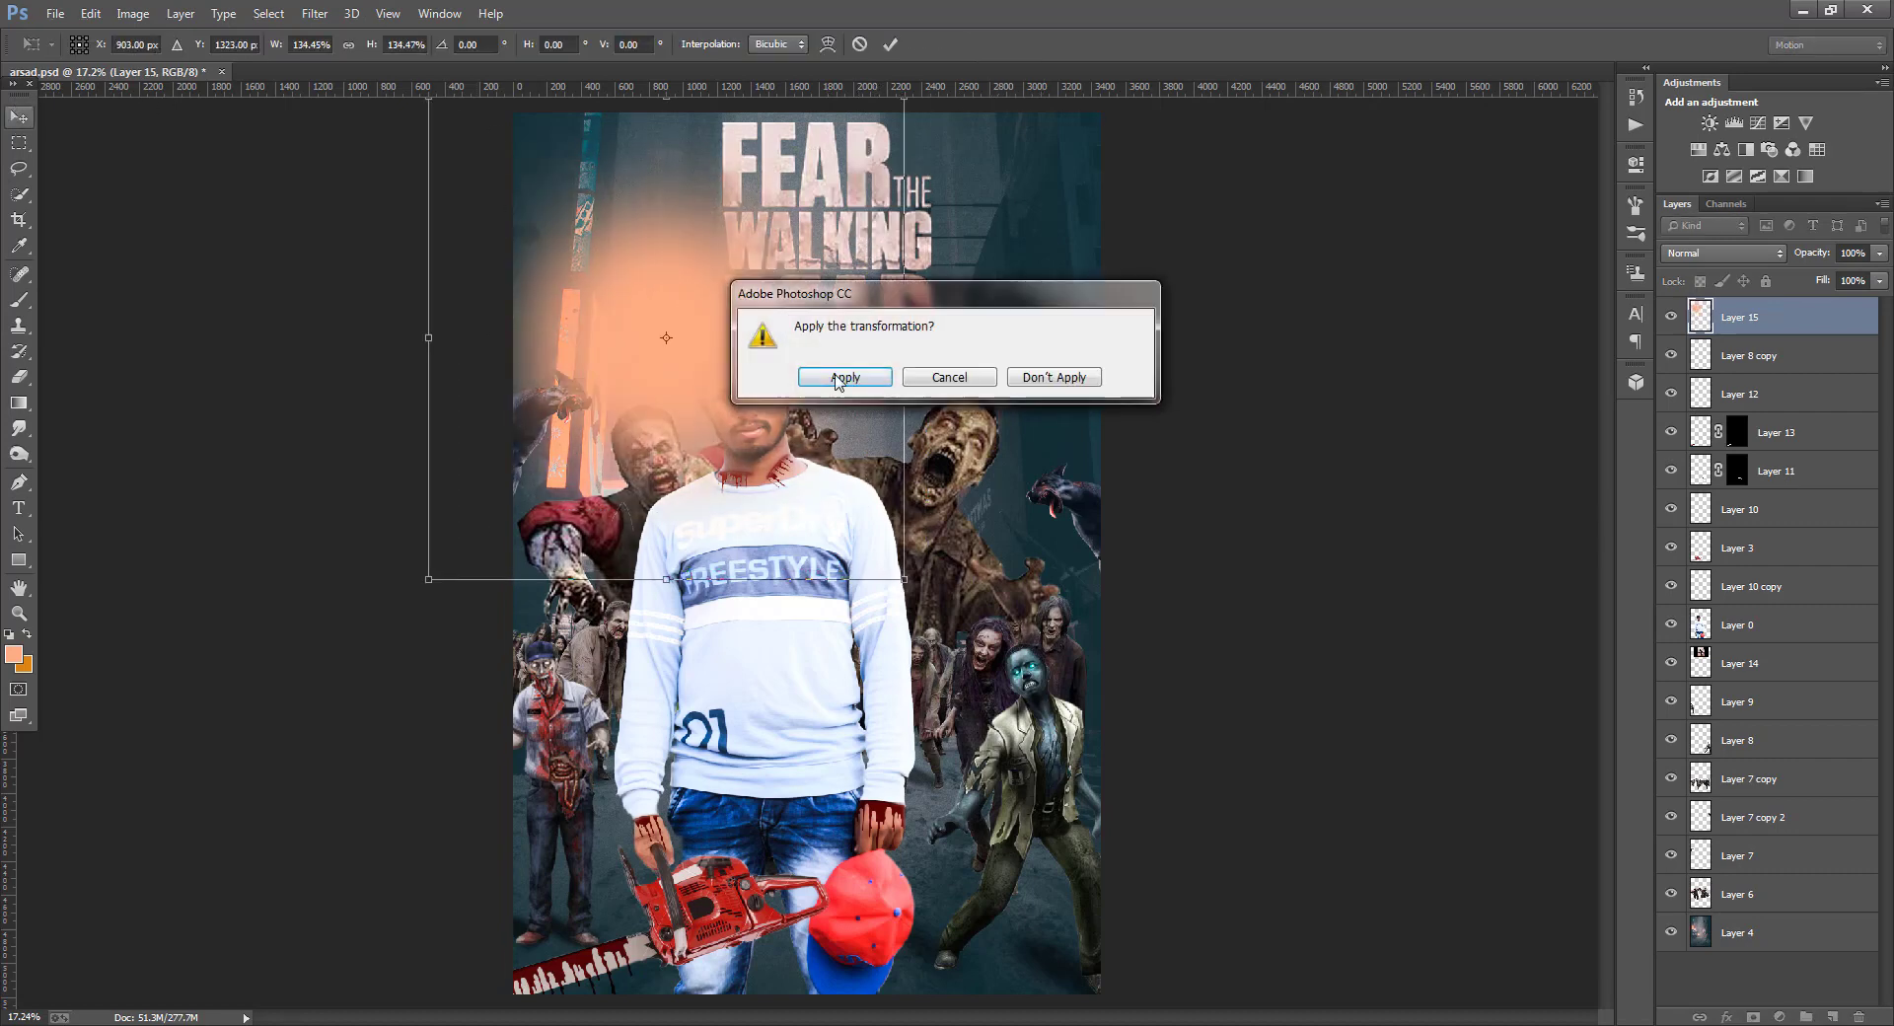
click(837, 376)
- Lower Layer 15's opacity to 57% and erase the glow over the man's hair, face and neck with a 400 px eraser
click(1880, 253)
drag(1879, 266, 1834, 282)
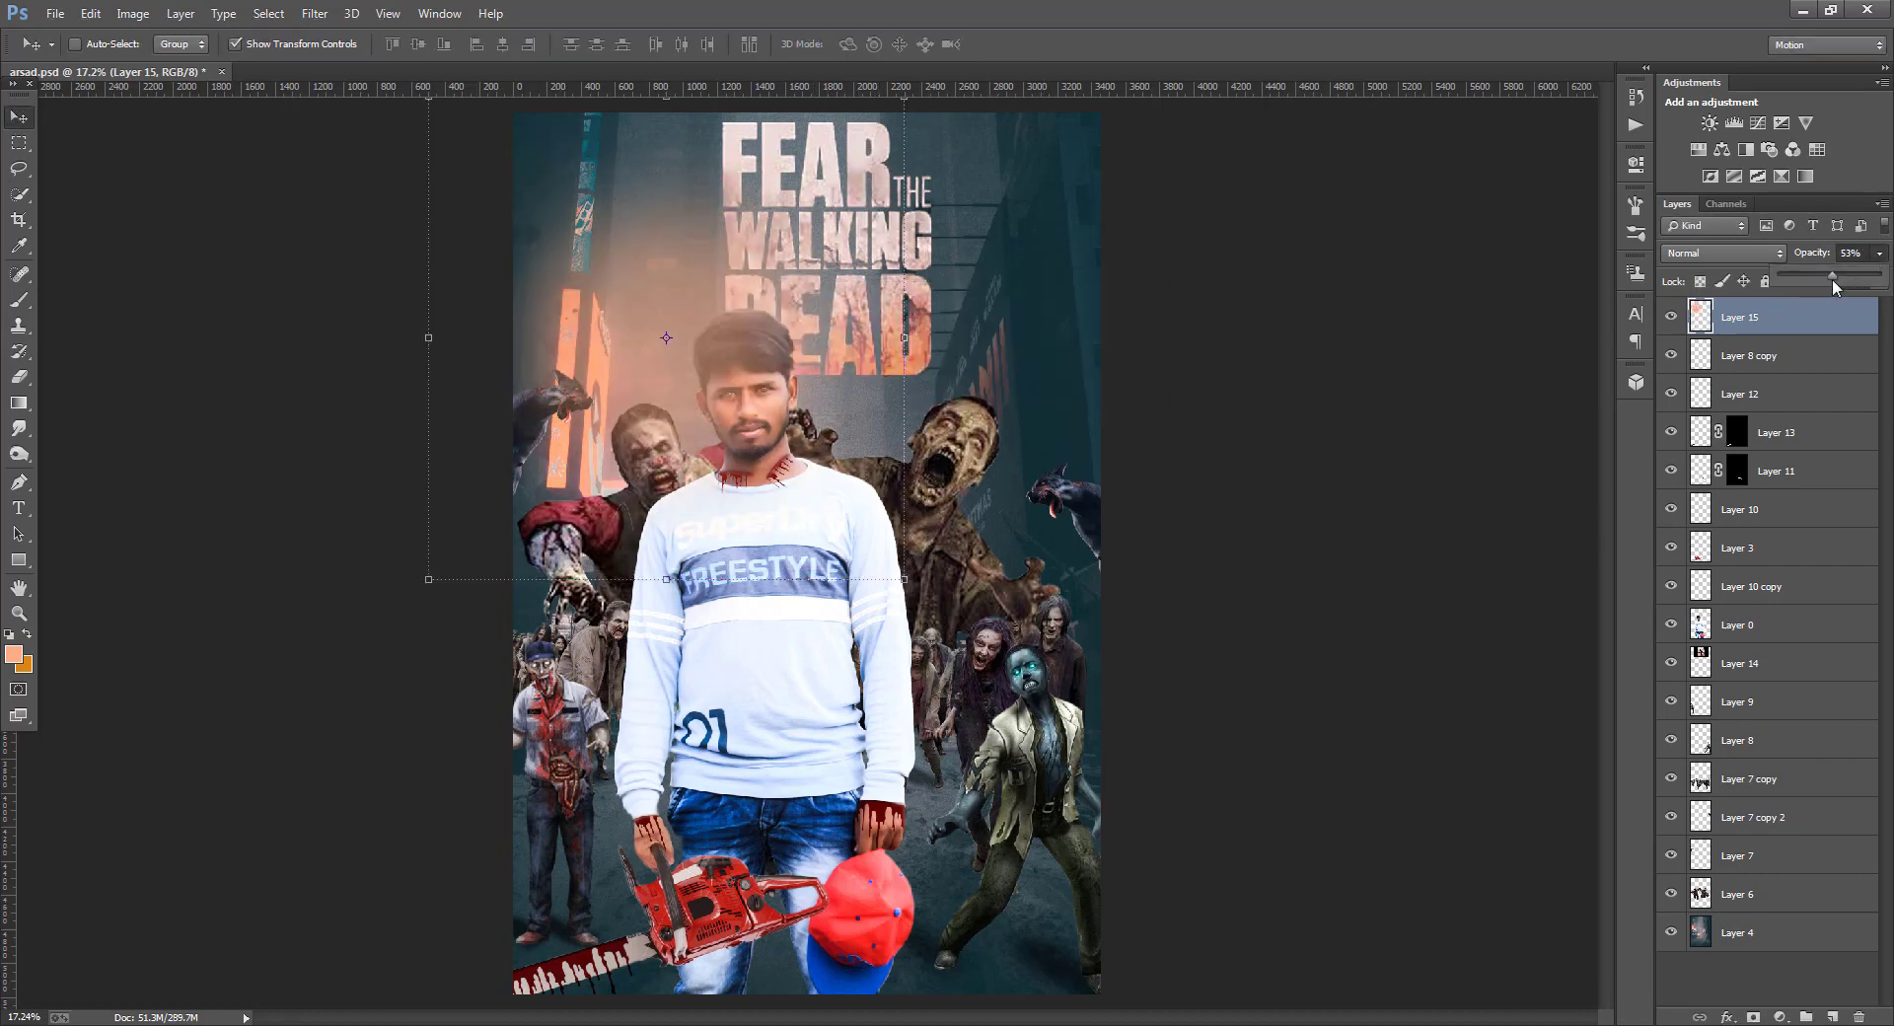
key(e)
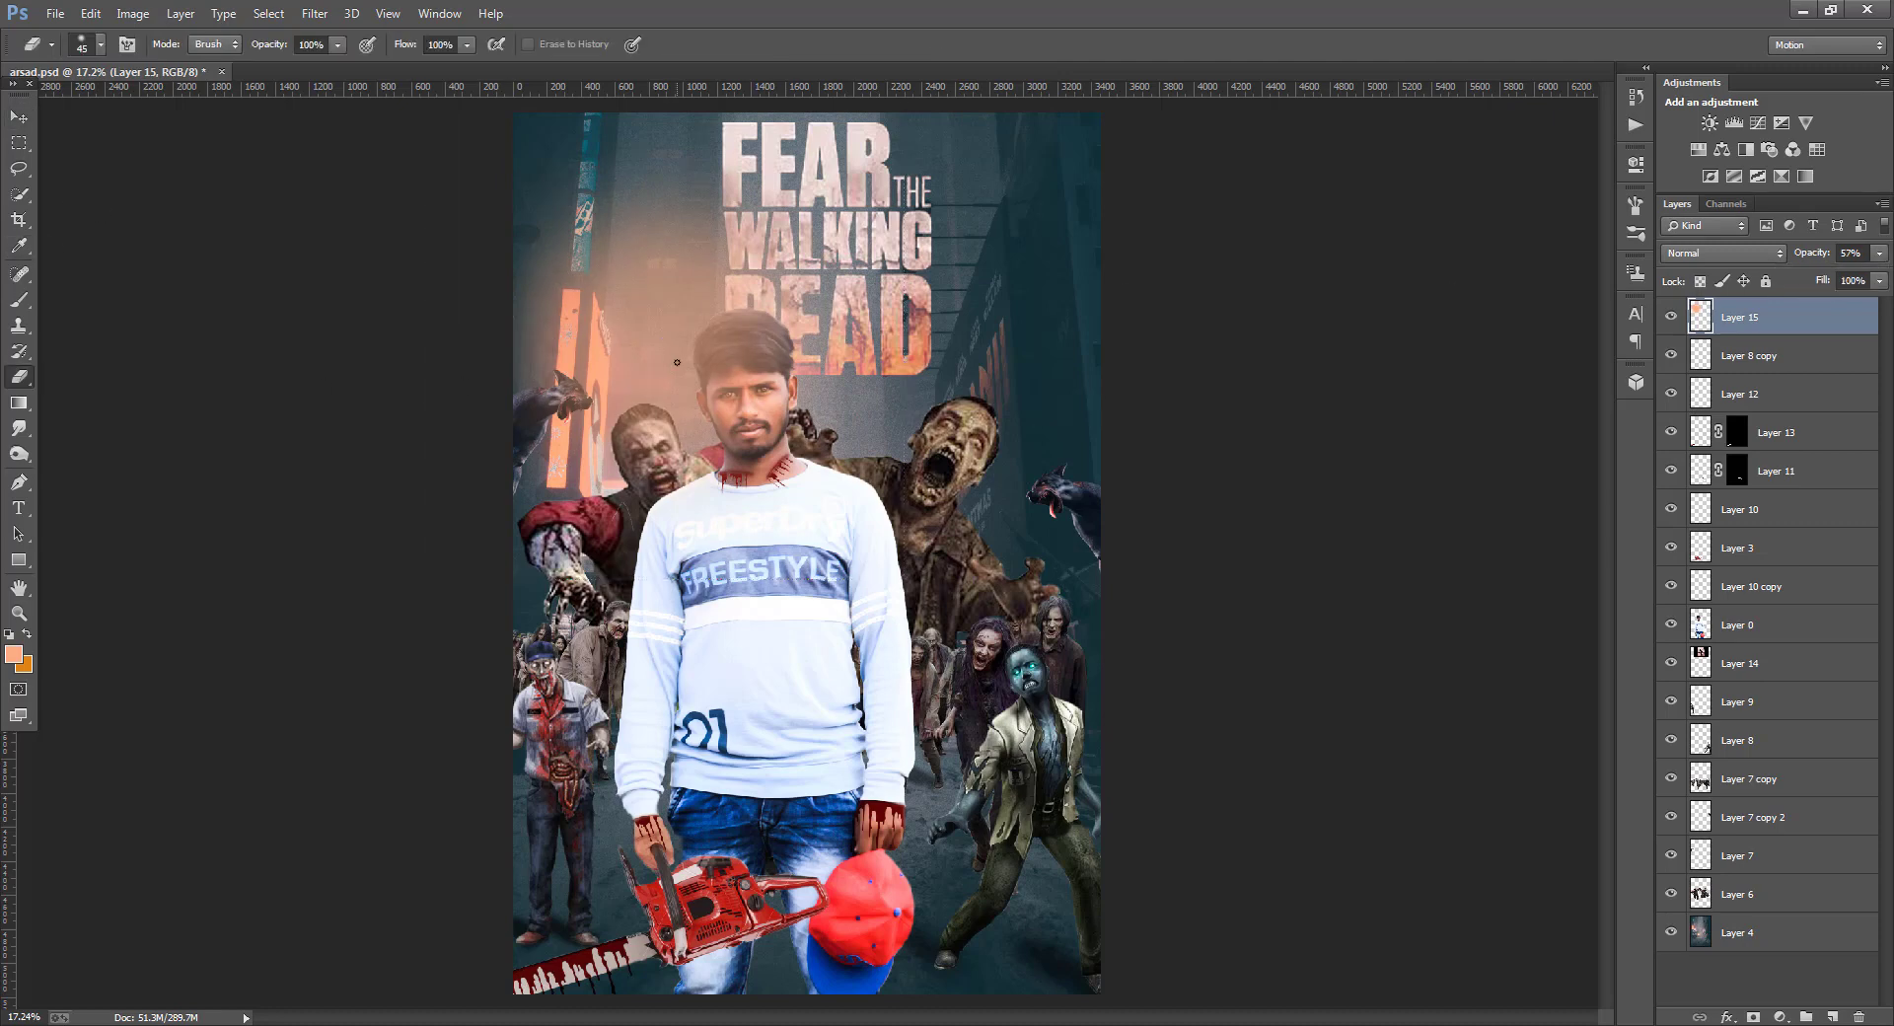
drag(769, 348, 747, 417)
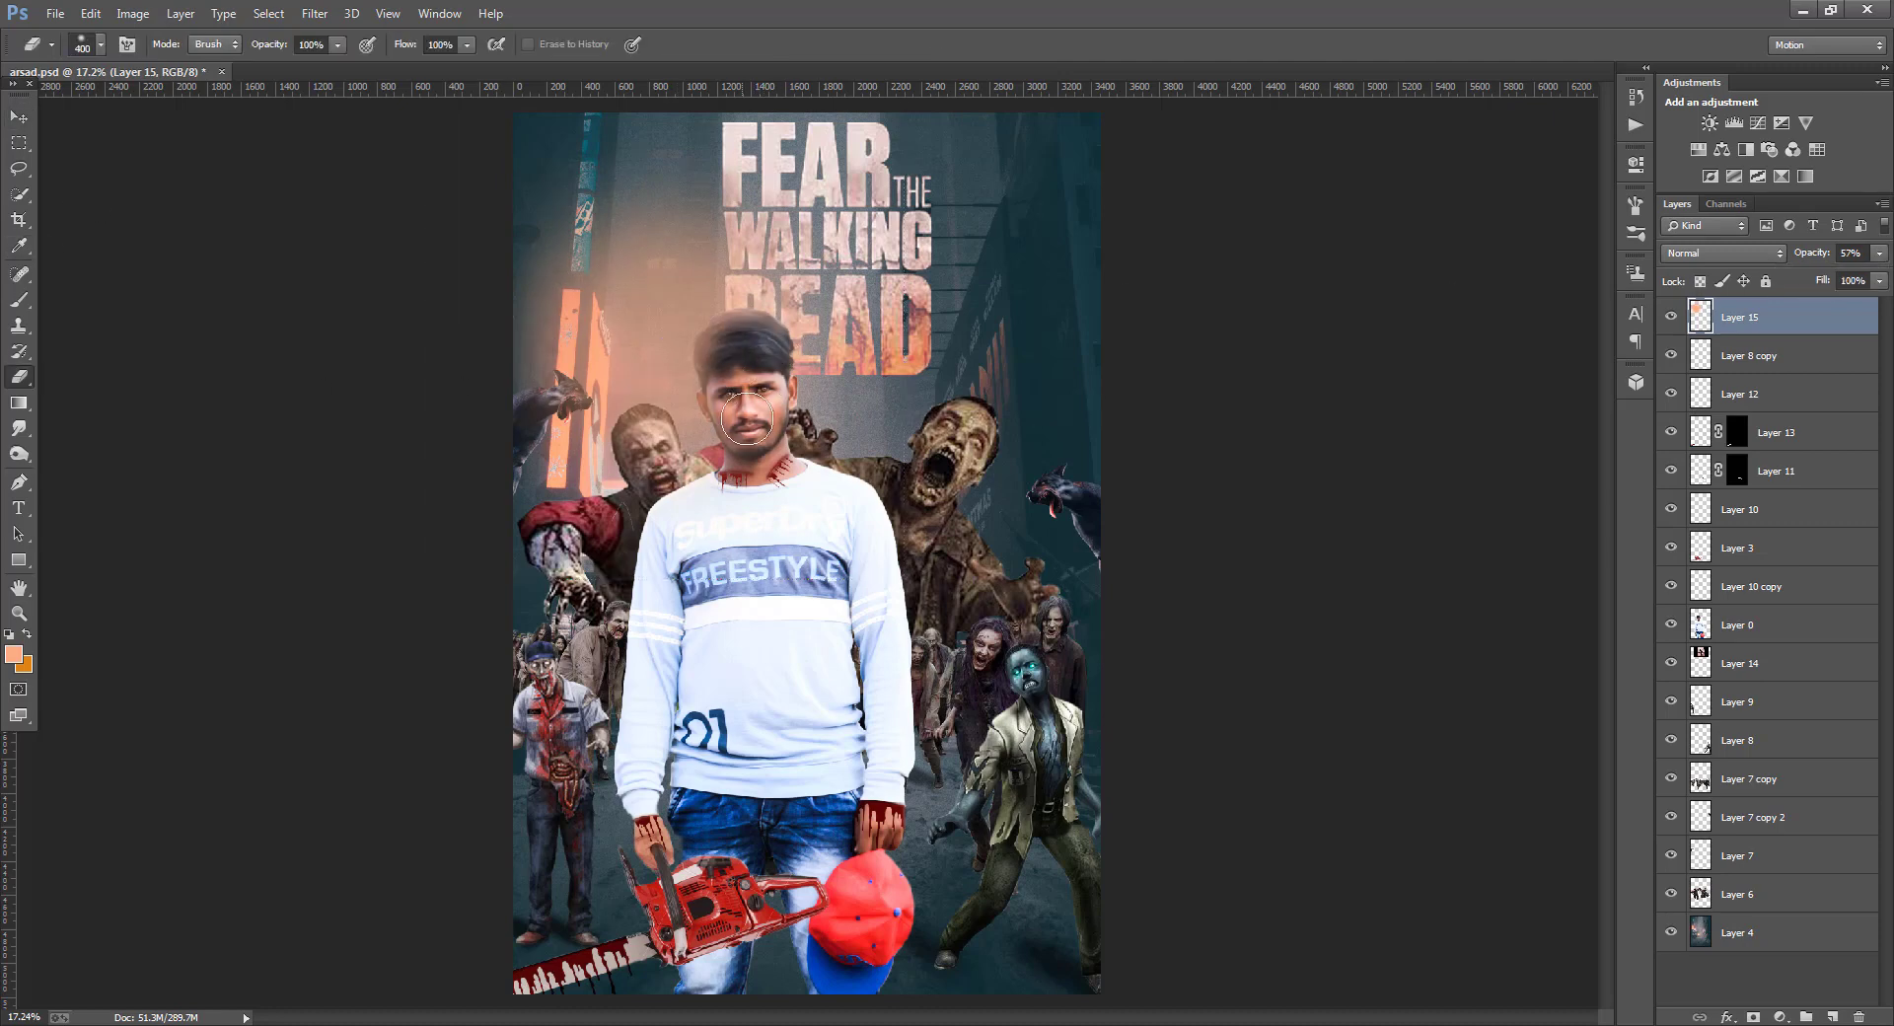
mouse_move(746, 352)
mouse_down()
mouse_move(760, 412)
mouse_move(739, 389)
mouse_move(771, 460)
mouse_up()
scroll(778, 578, down, 5)
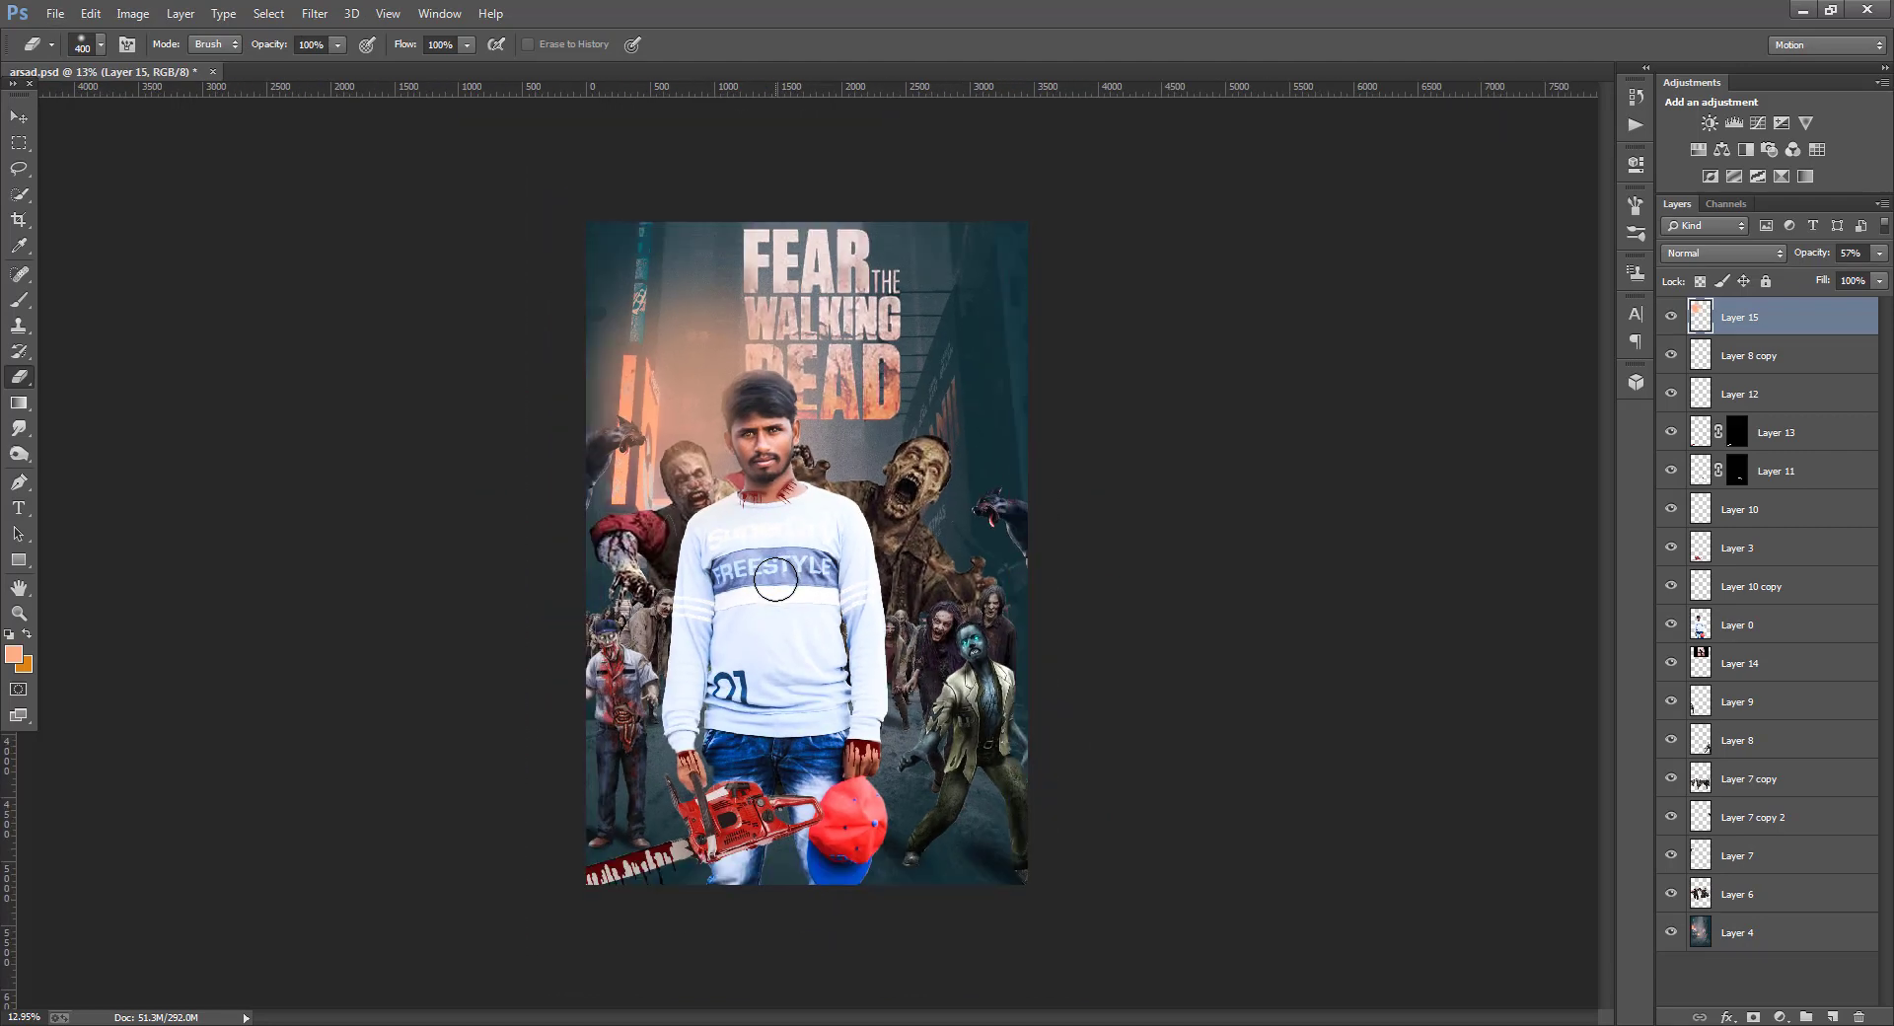
- Duplicate all layers from Layer 15 down to Layer 4 within arsad.psd and merge the copies into one layer
drag(1734, 357, 1781, 717)
ctrl+click(1781, 717)
ctrl+click(1793, 855)
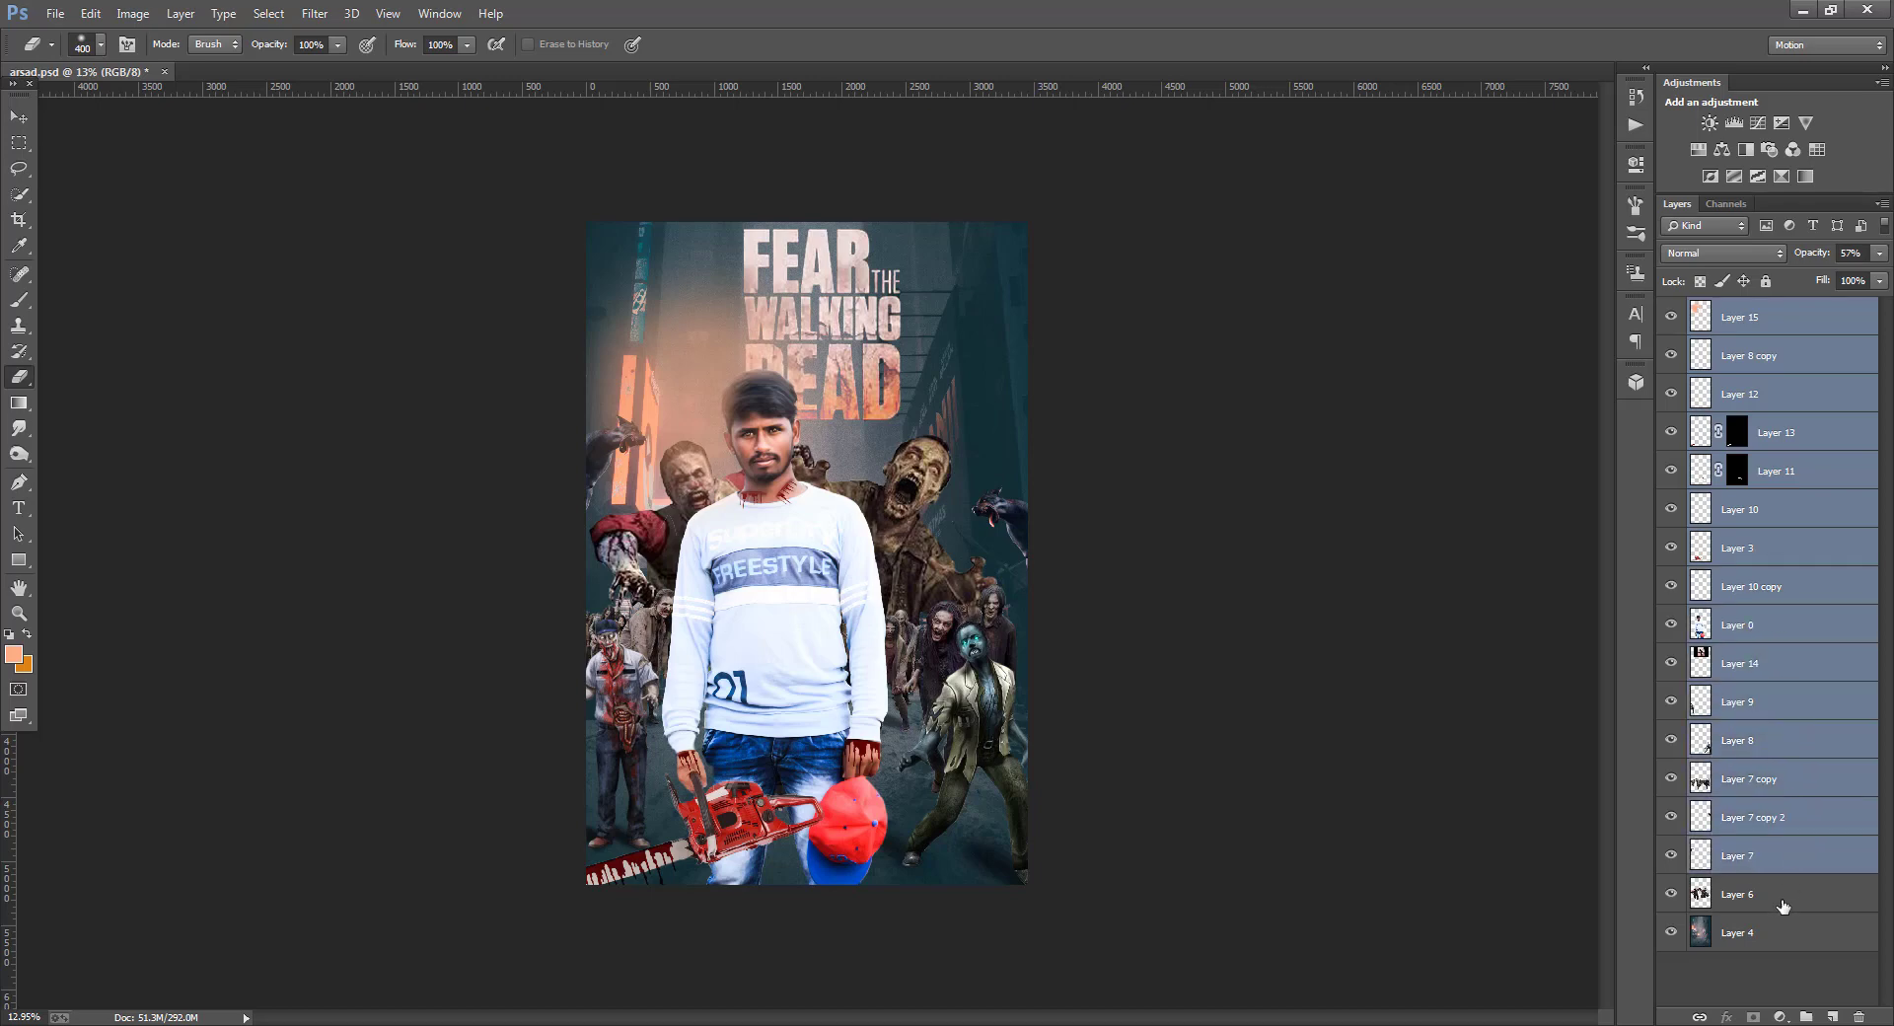
ctrl+click(1788, 894)
ctrl+click(1788, 933)
right_click(1793, 933)
click(1584, 282)
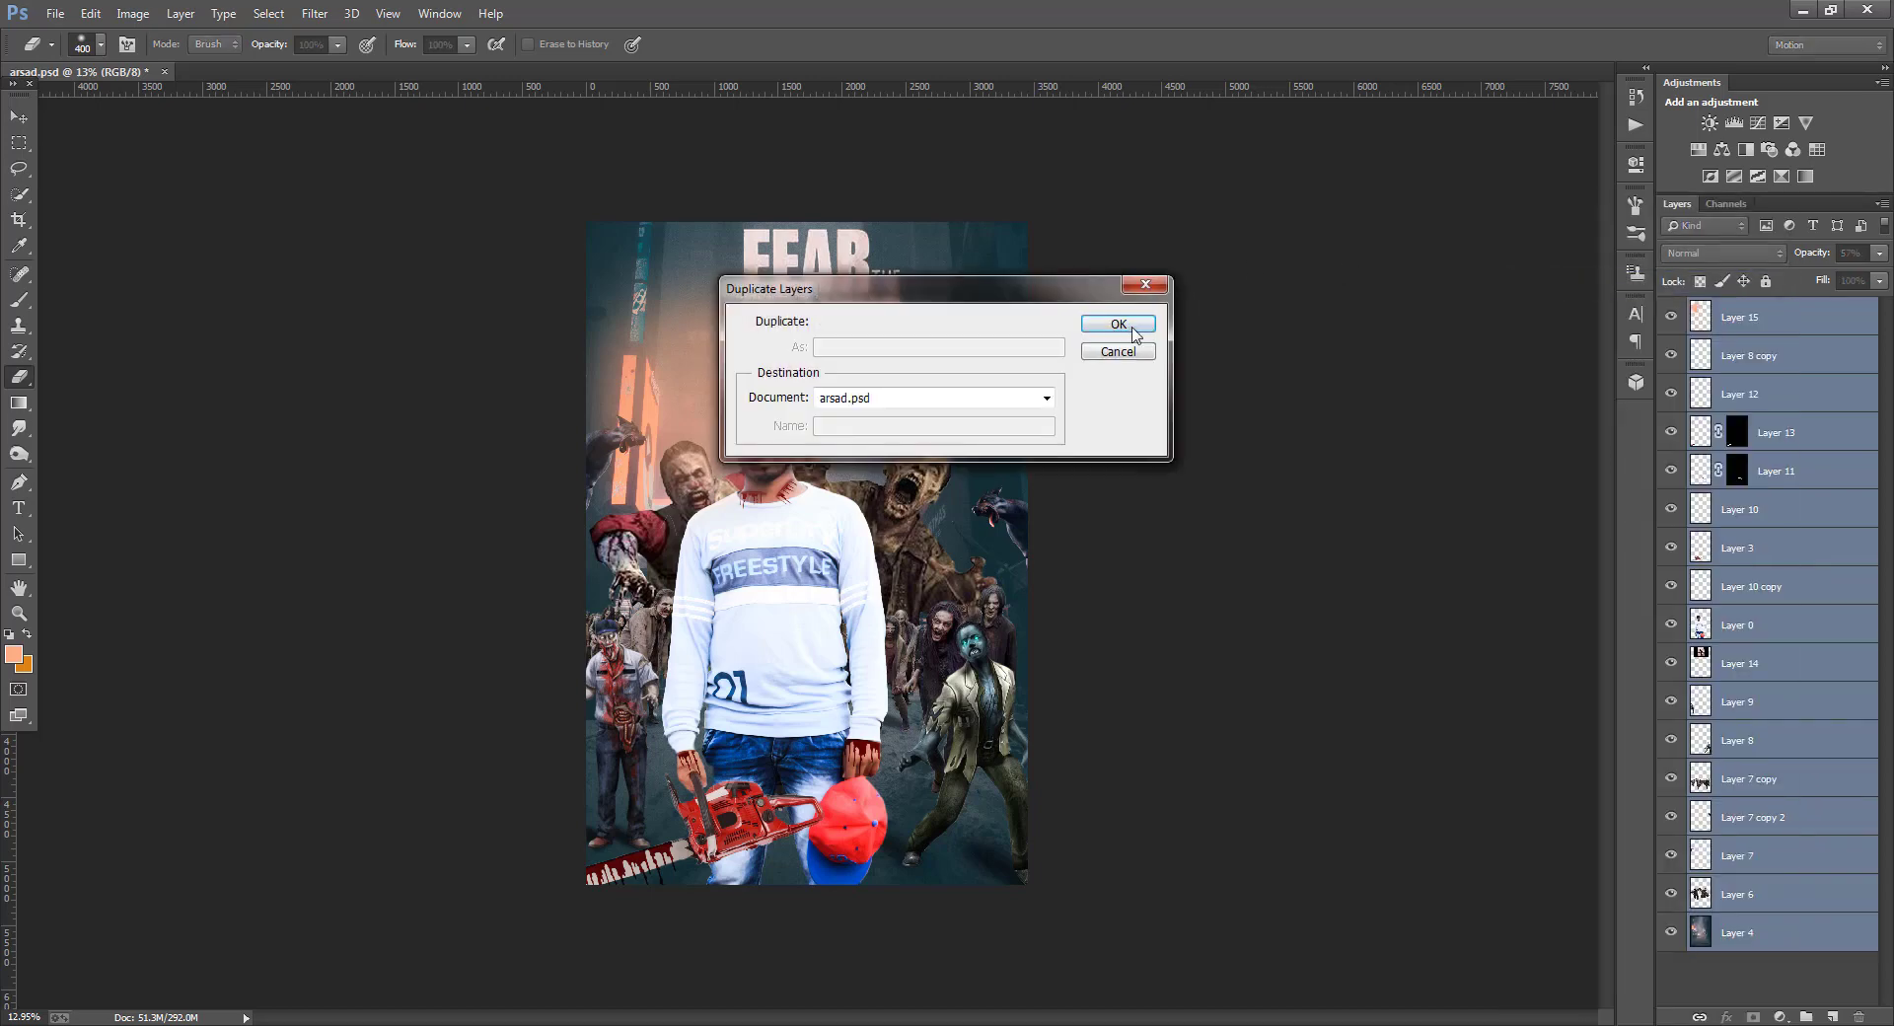
click(1119, 326)
right_click(1766, 691)
click(1544, 713)
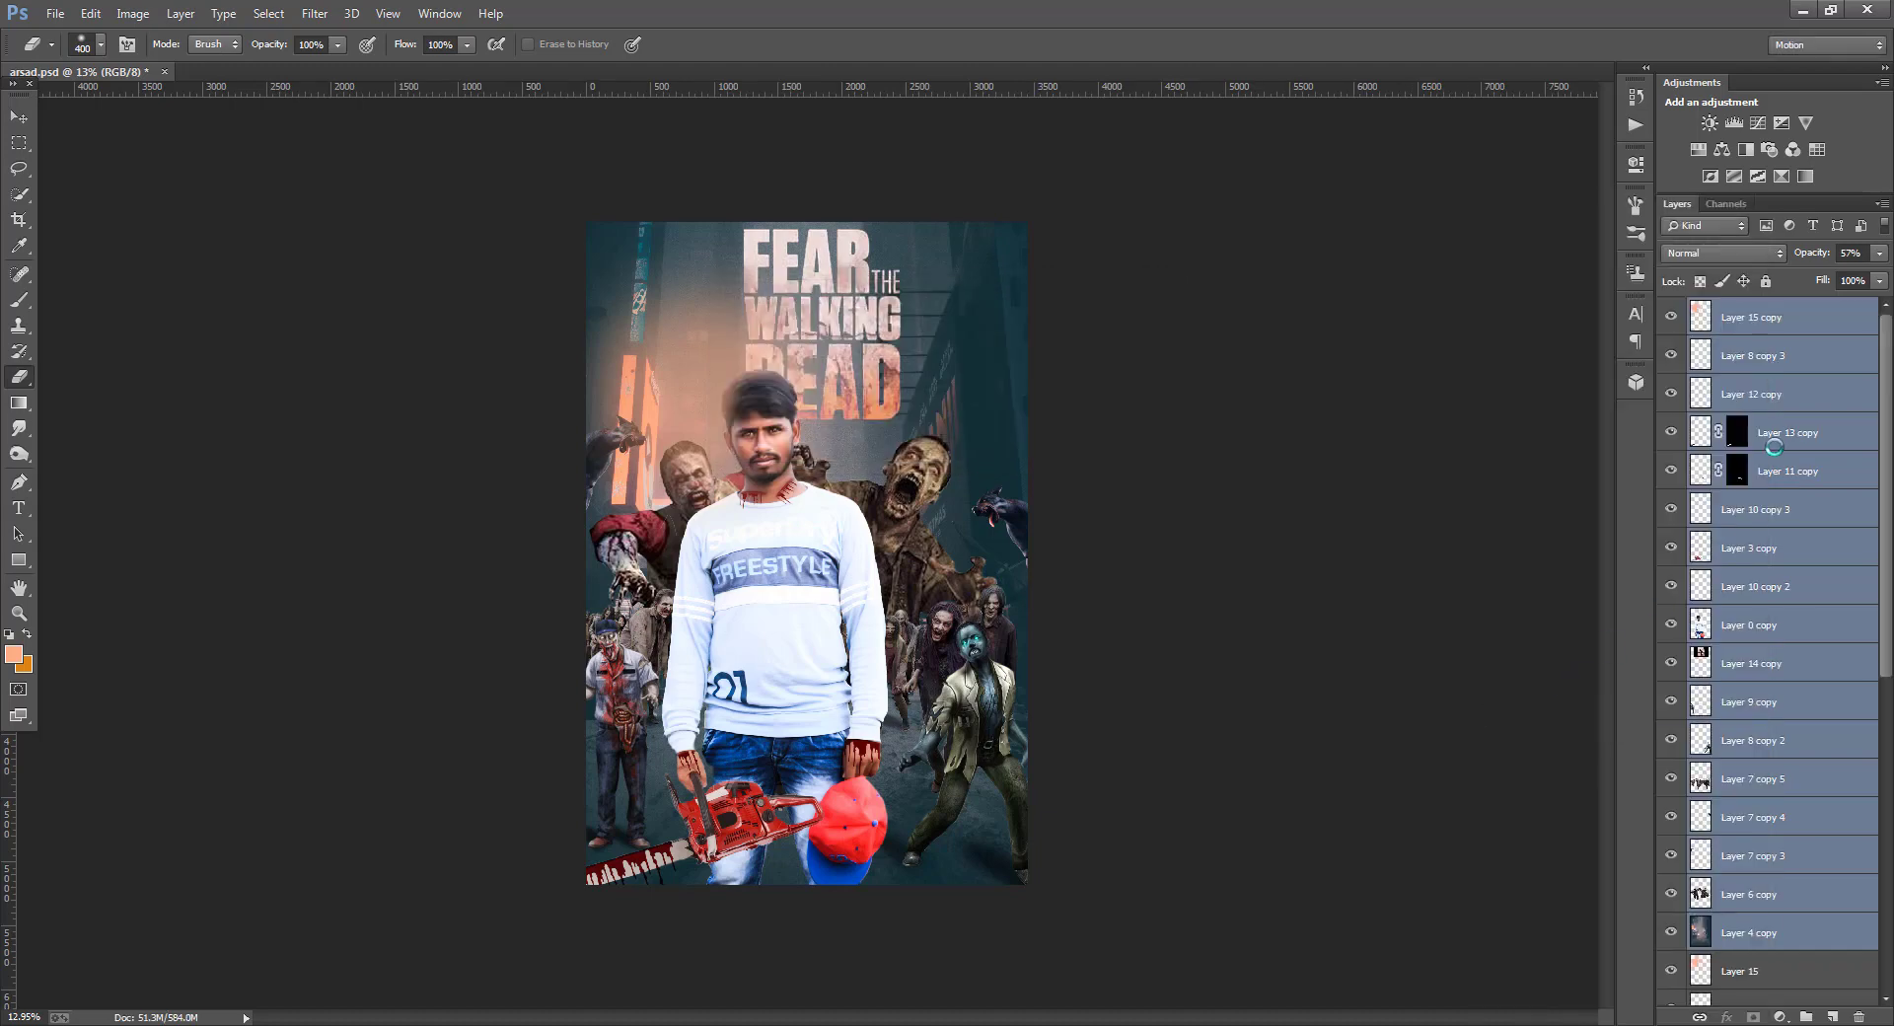
- Open the merged Layer 15 copy in the Color Efex Pro 3.0 filter
click(315, 13)
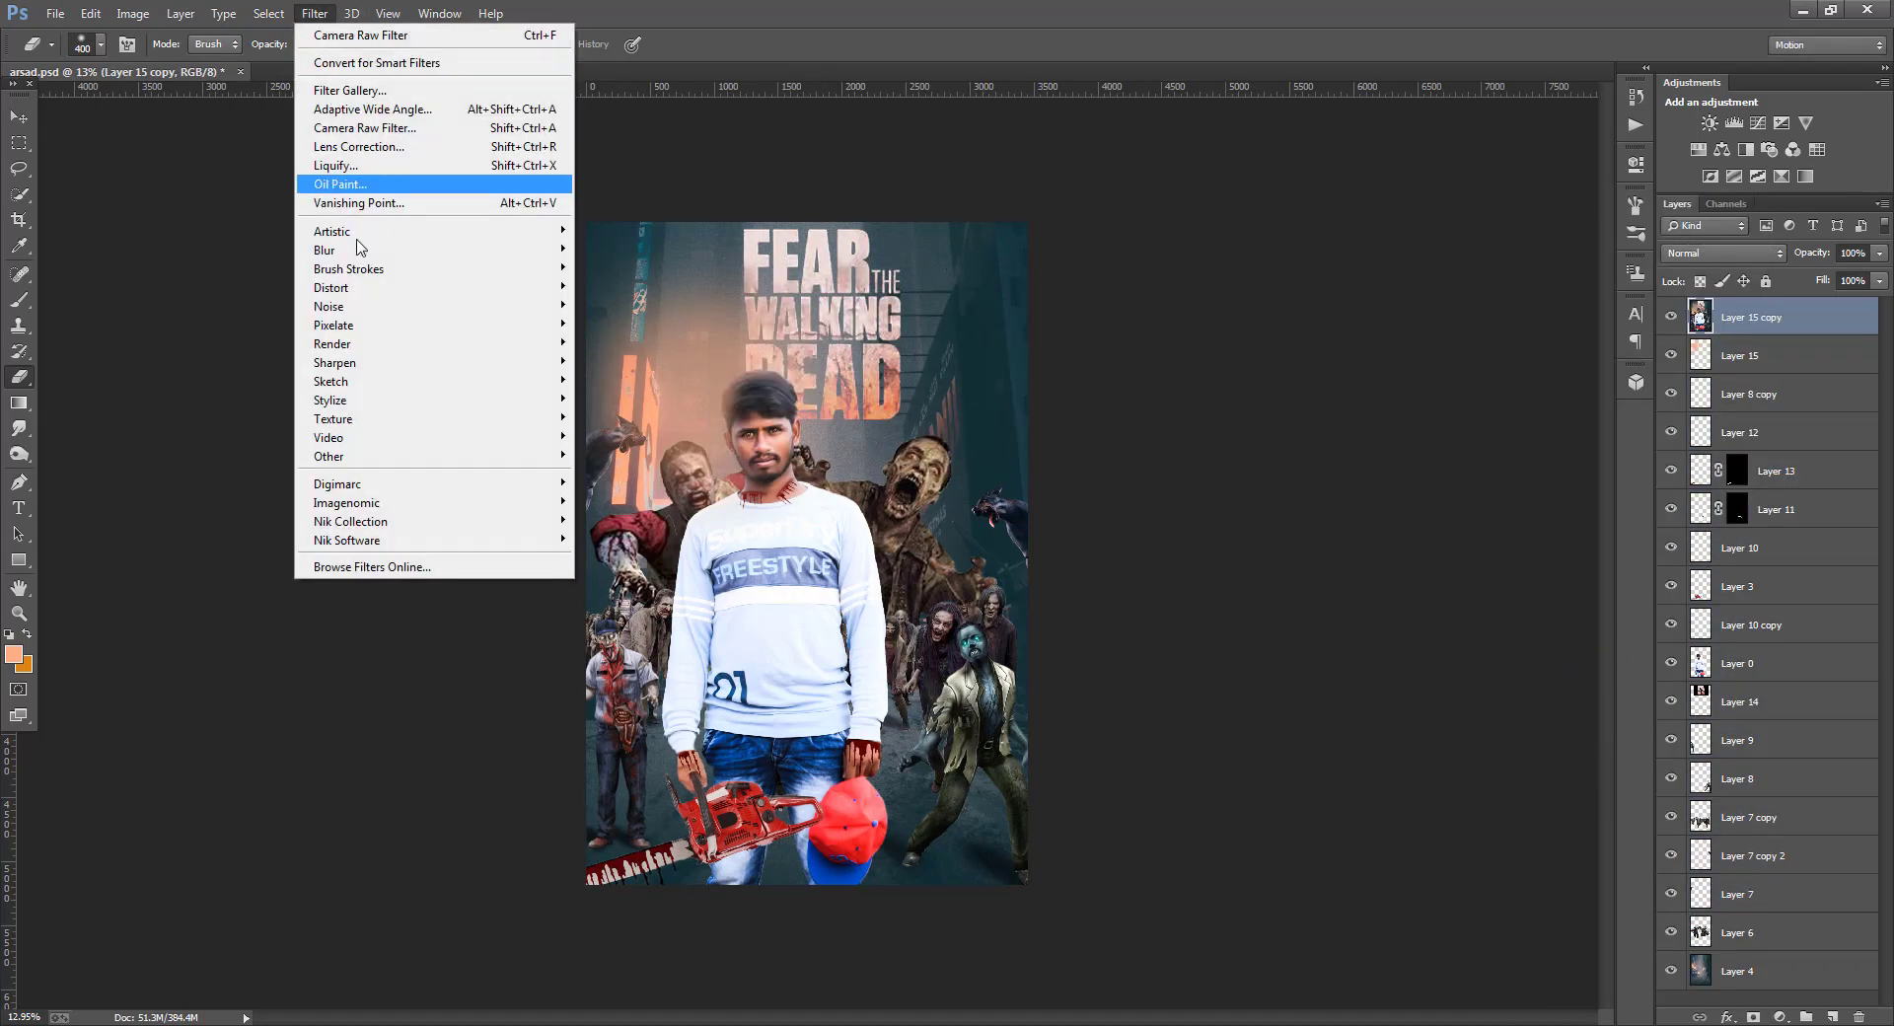
mouse_move(464, 543)
click(648, 550)
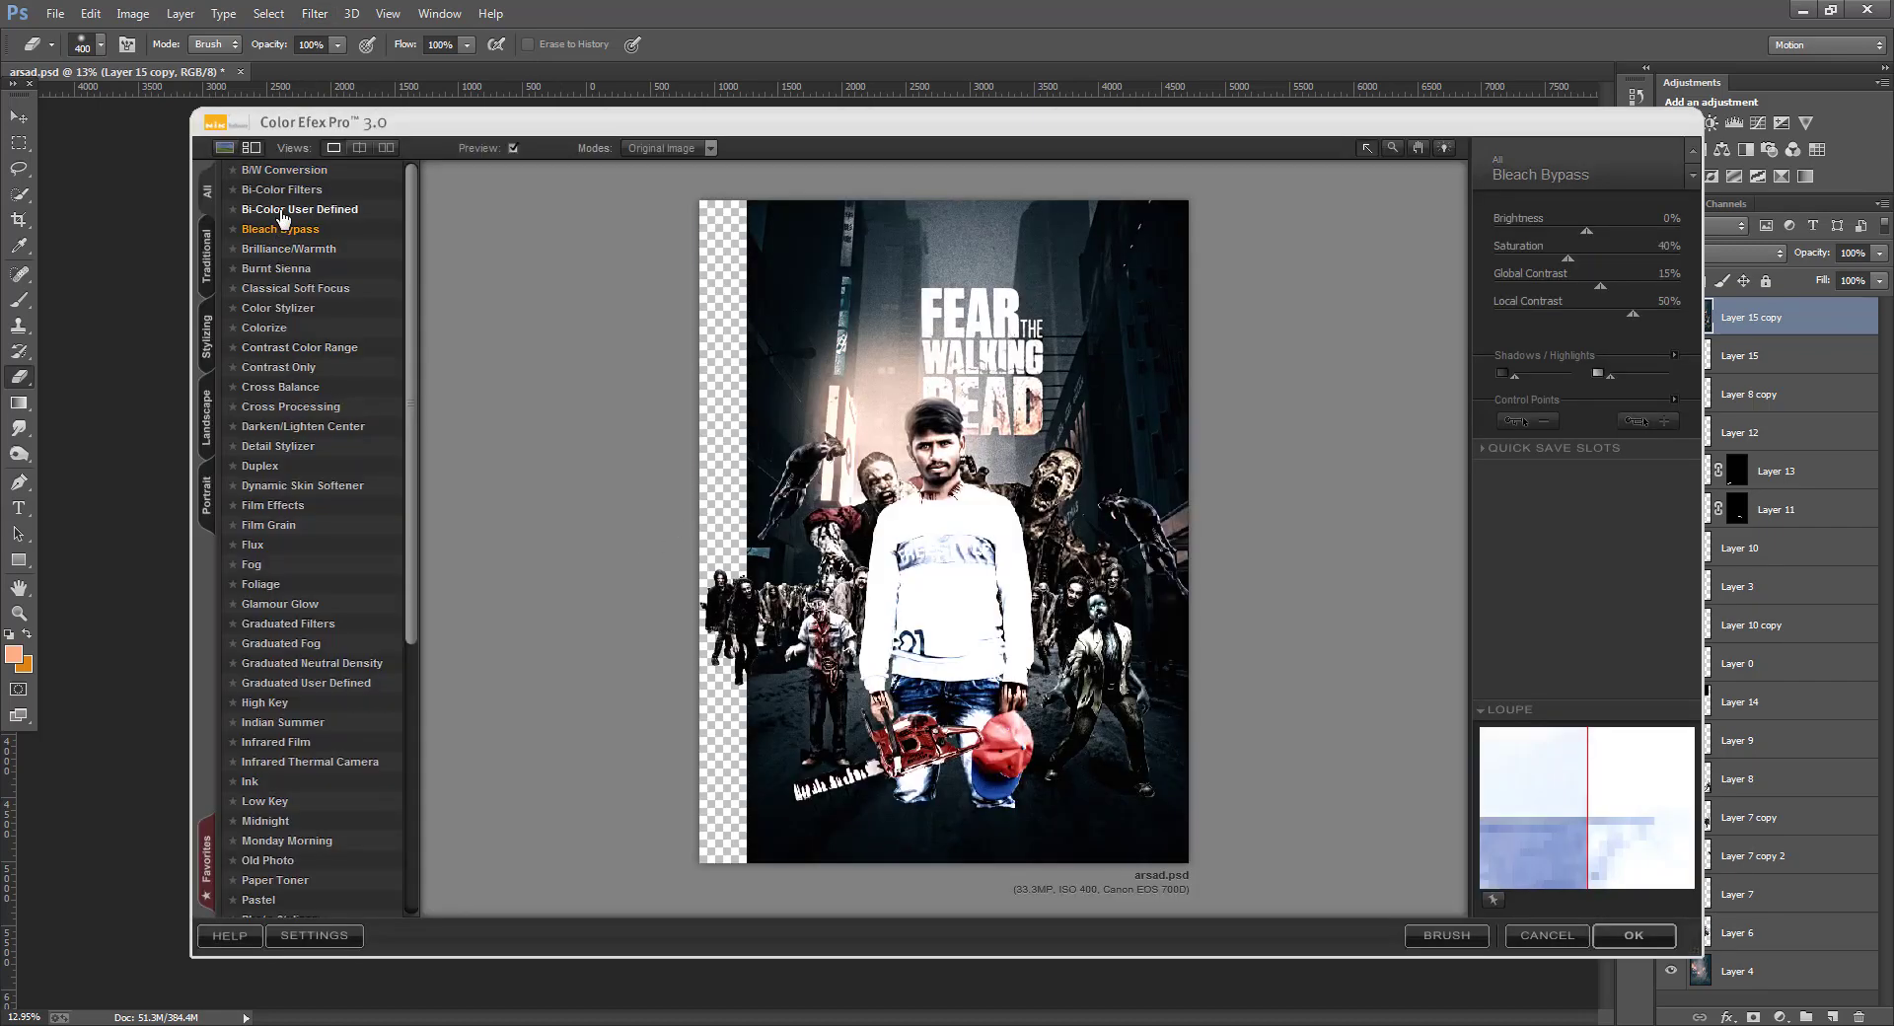
- Preview the Bleach Bypass, Burnt Sienna, Classical Soft Focus, Brilliance/Warmth and Contrast Only looks on the poster
click(281, 209)
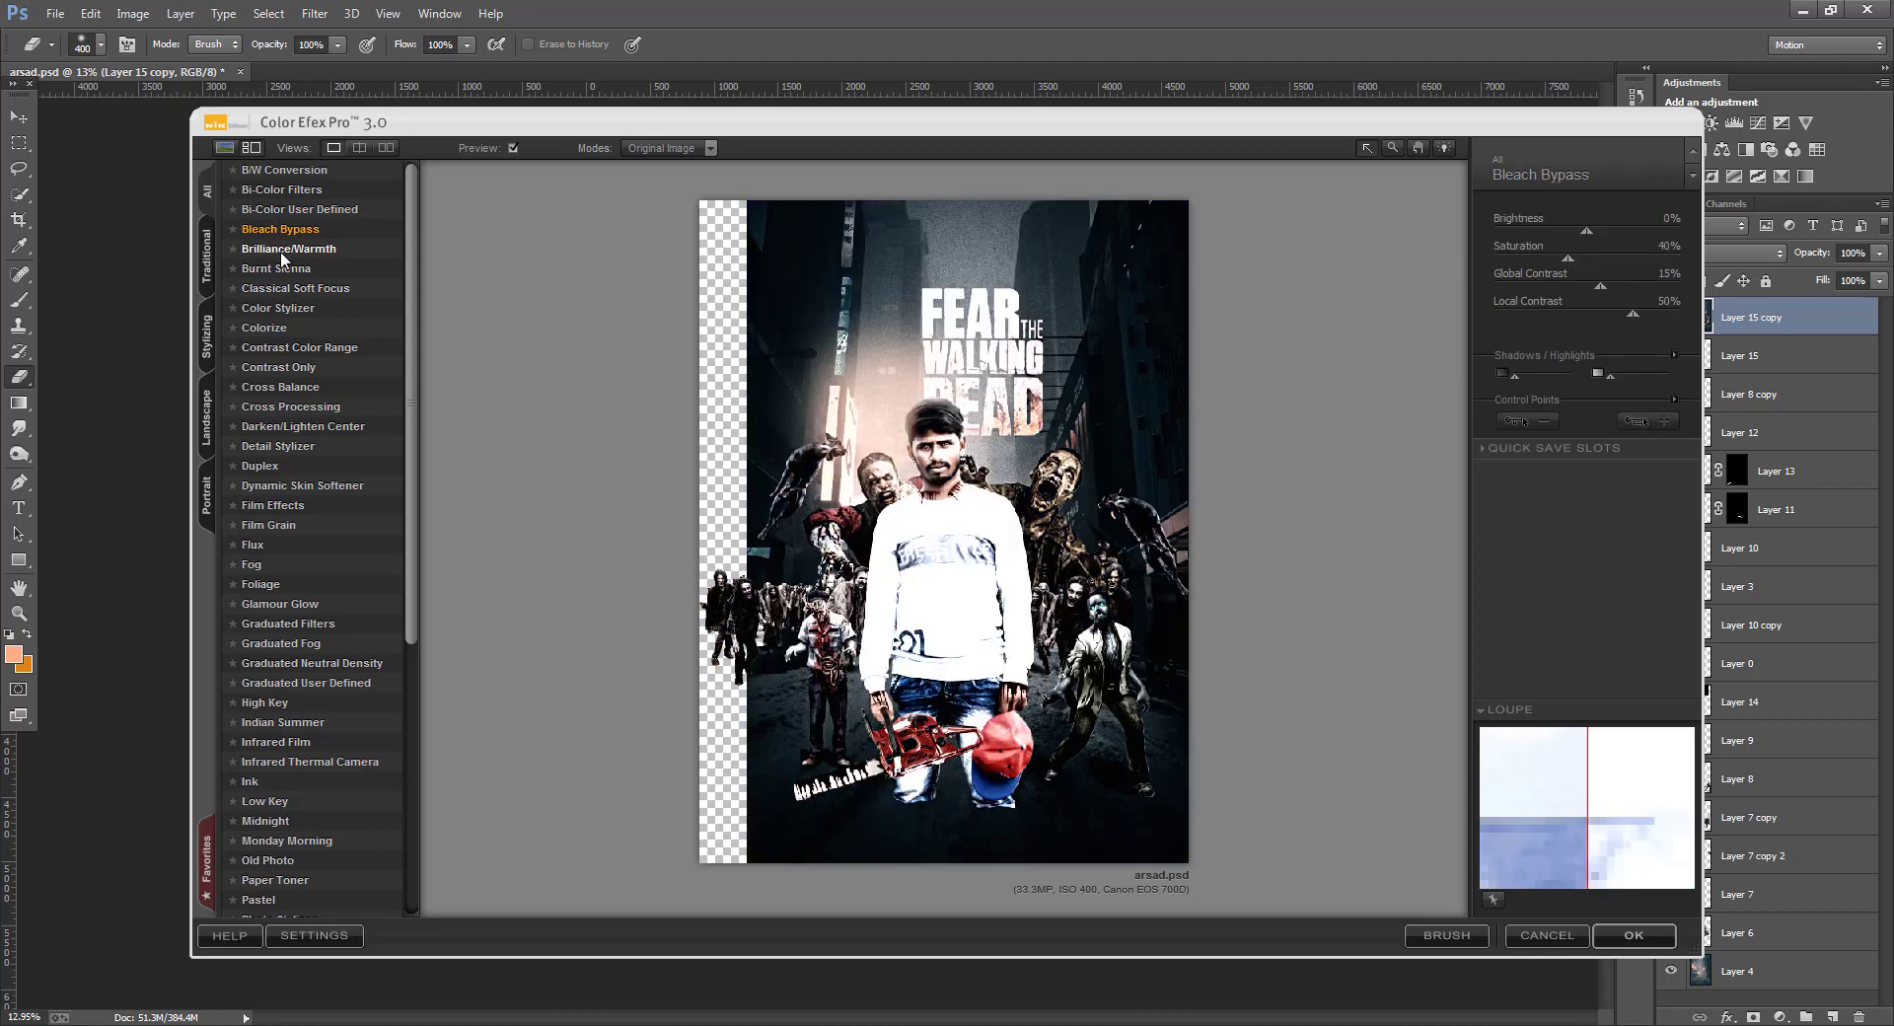
click(282, 250)
click(280, 269)
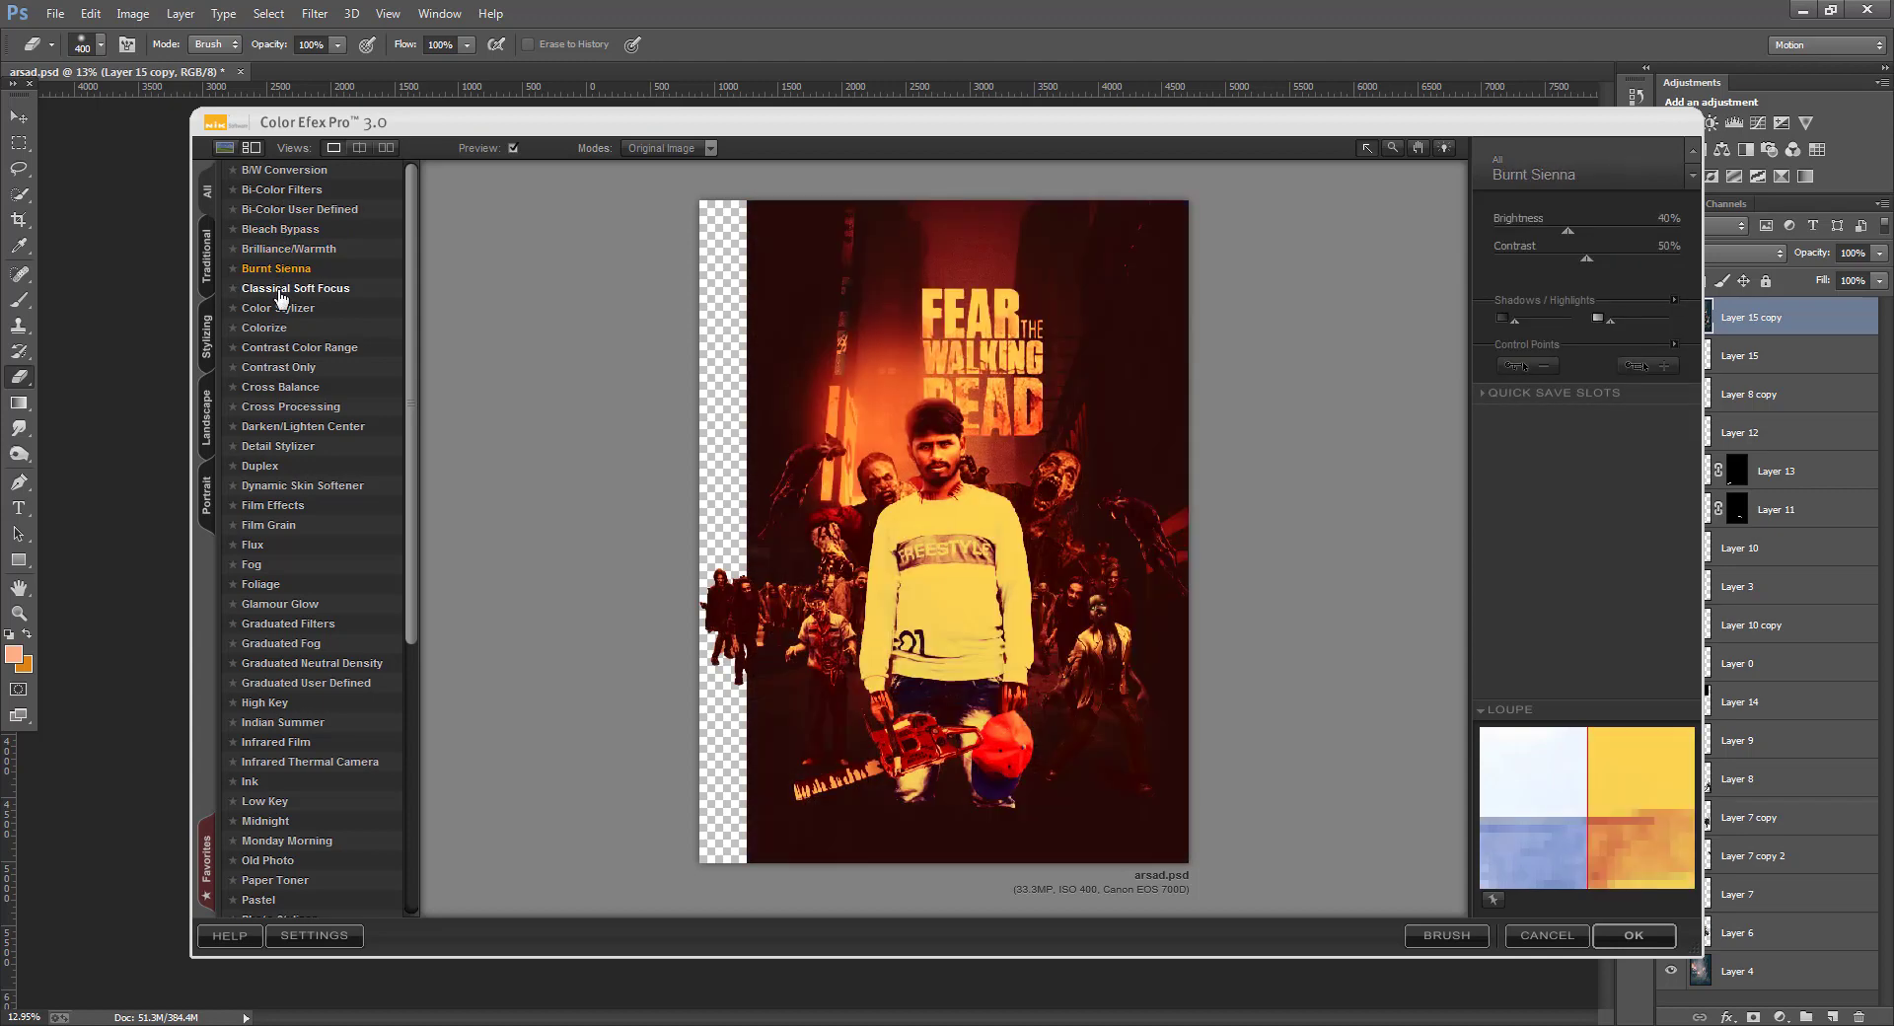
click(277, 288)
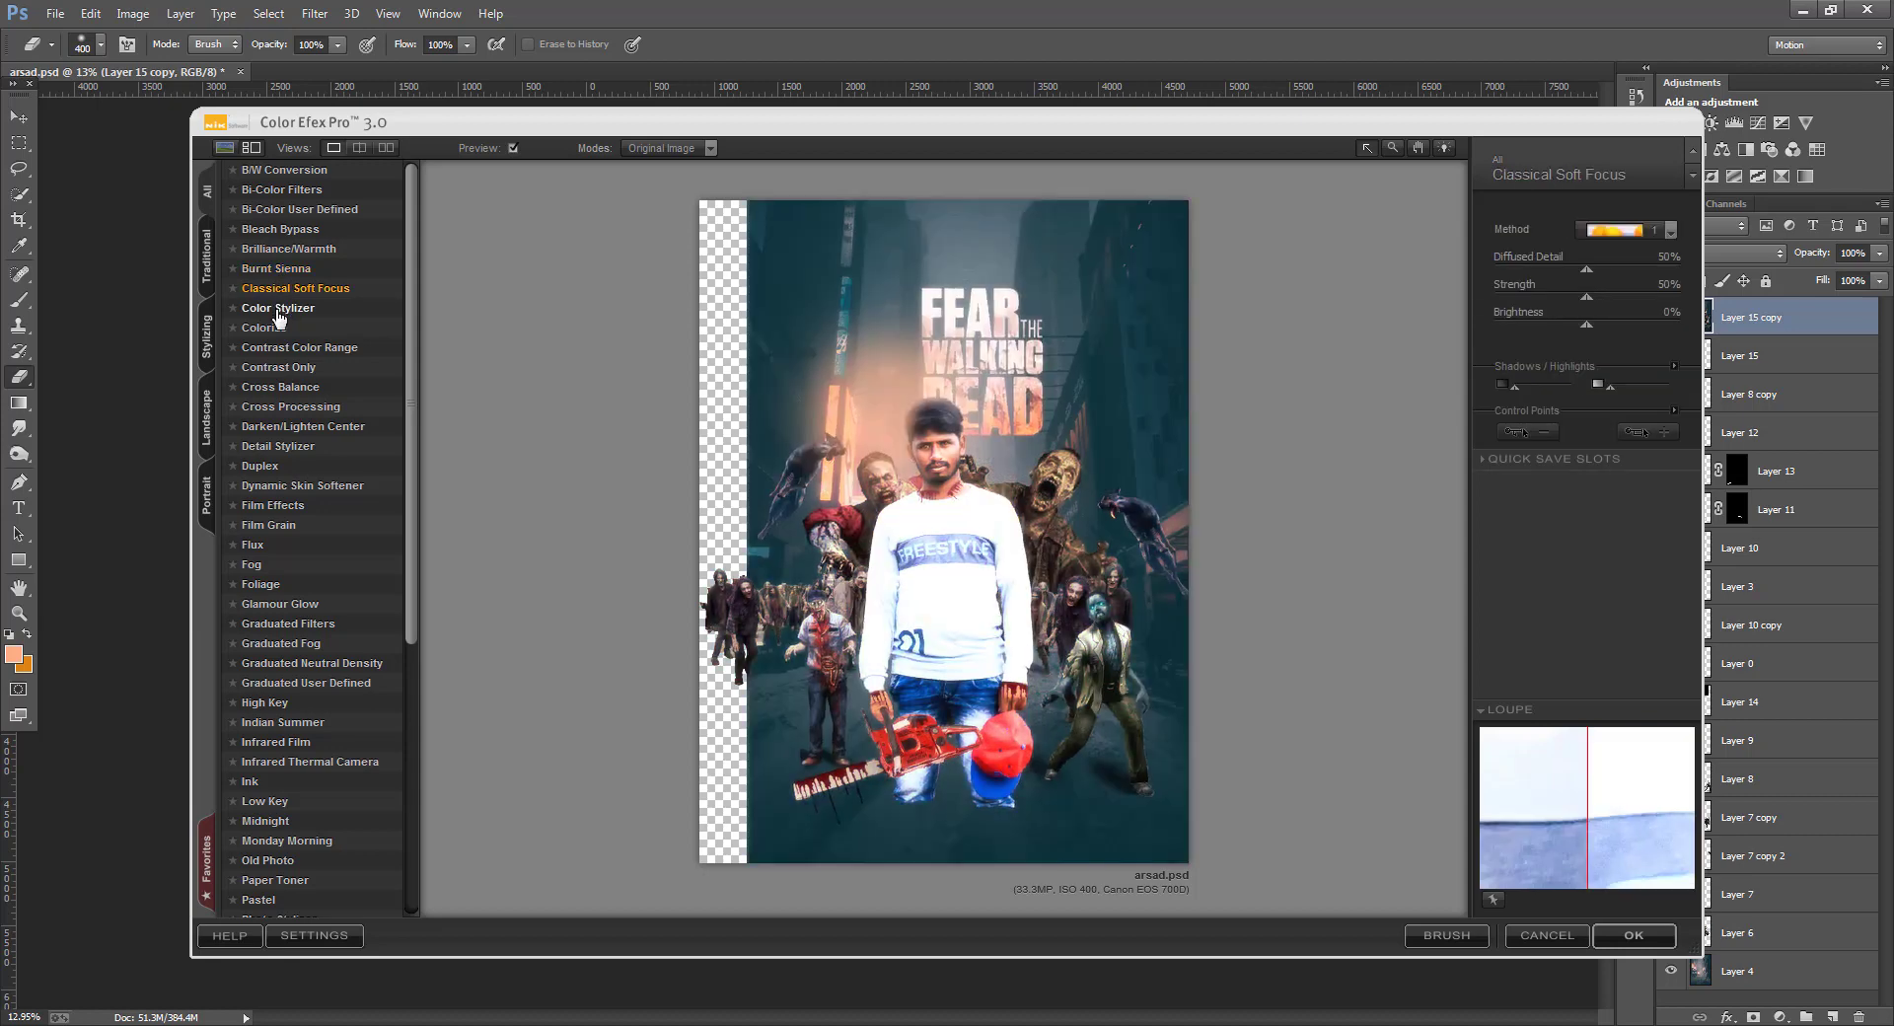
click(278, 308)
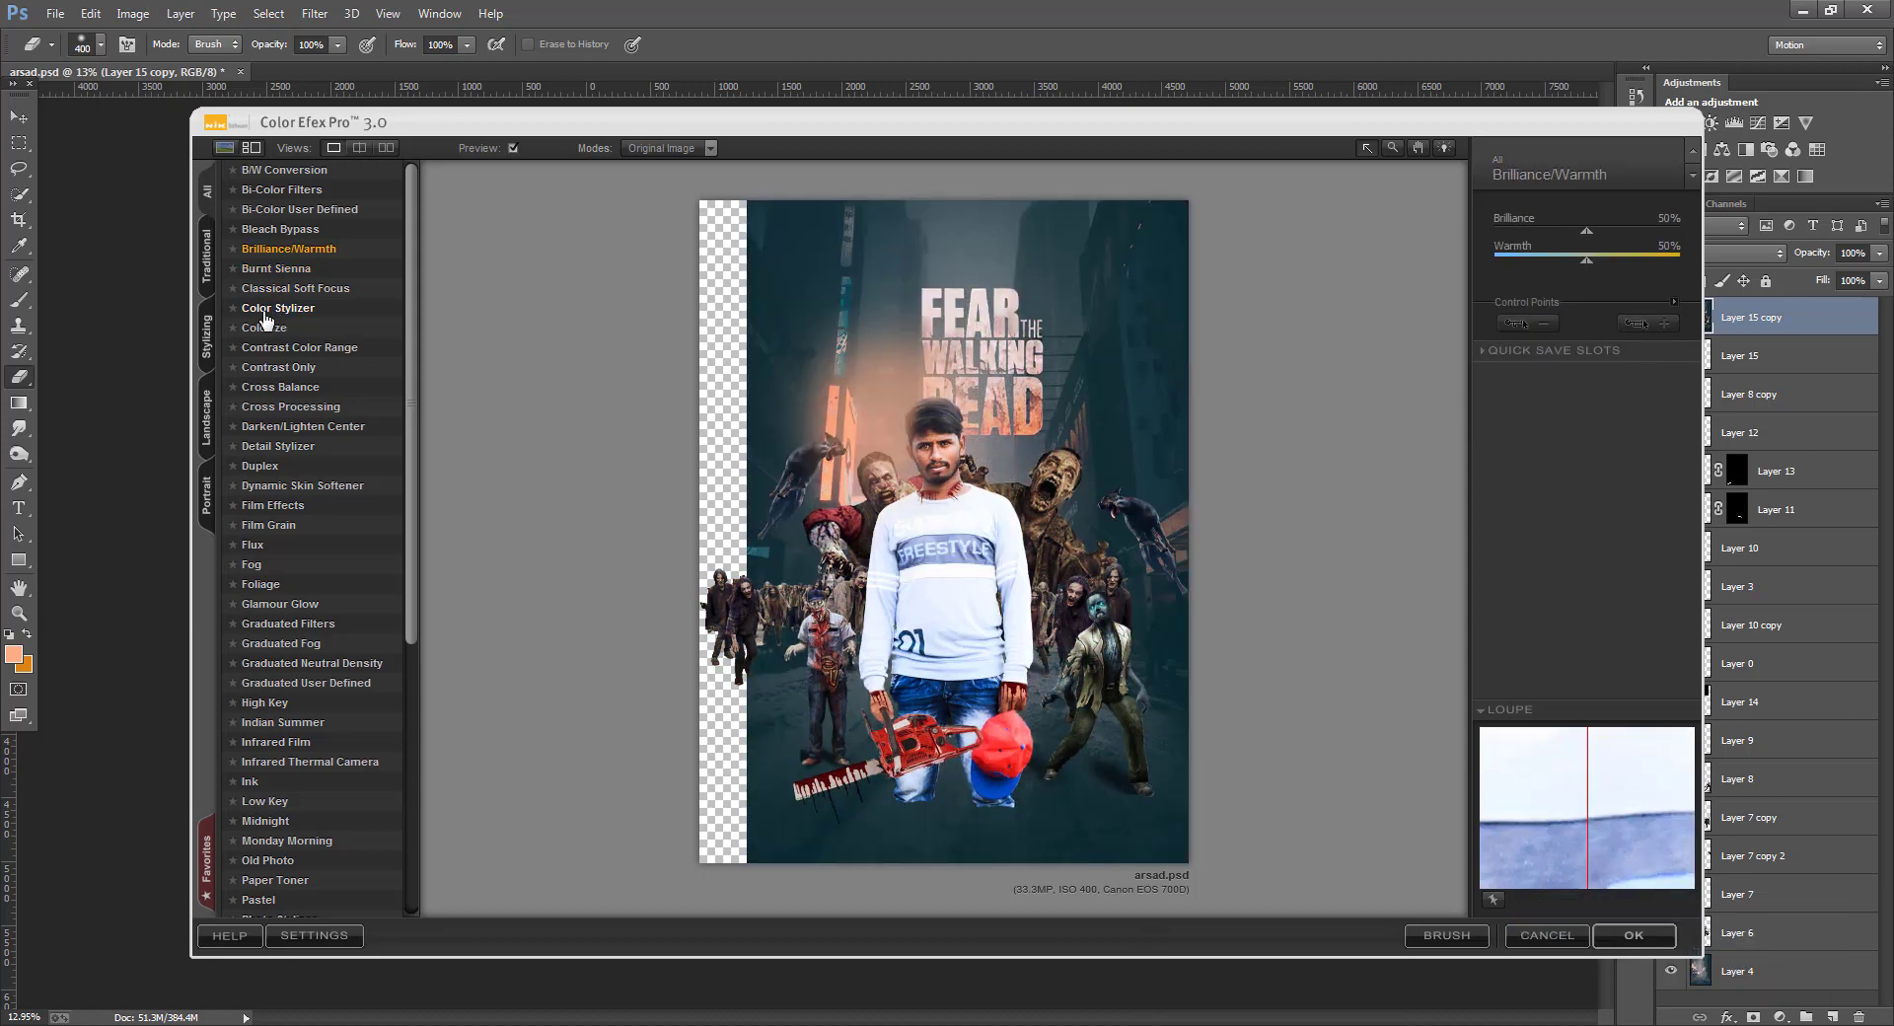
click(279, 367)
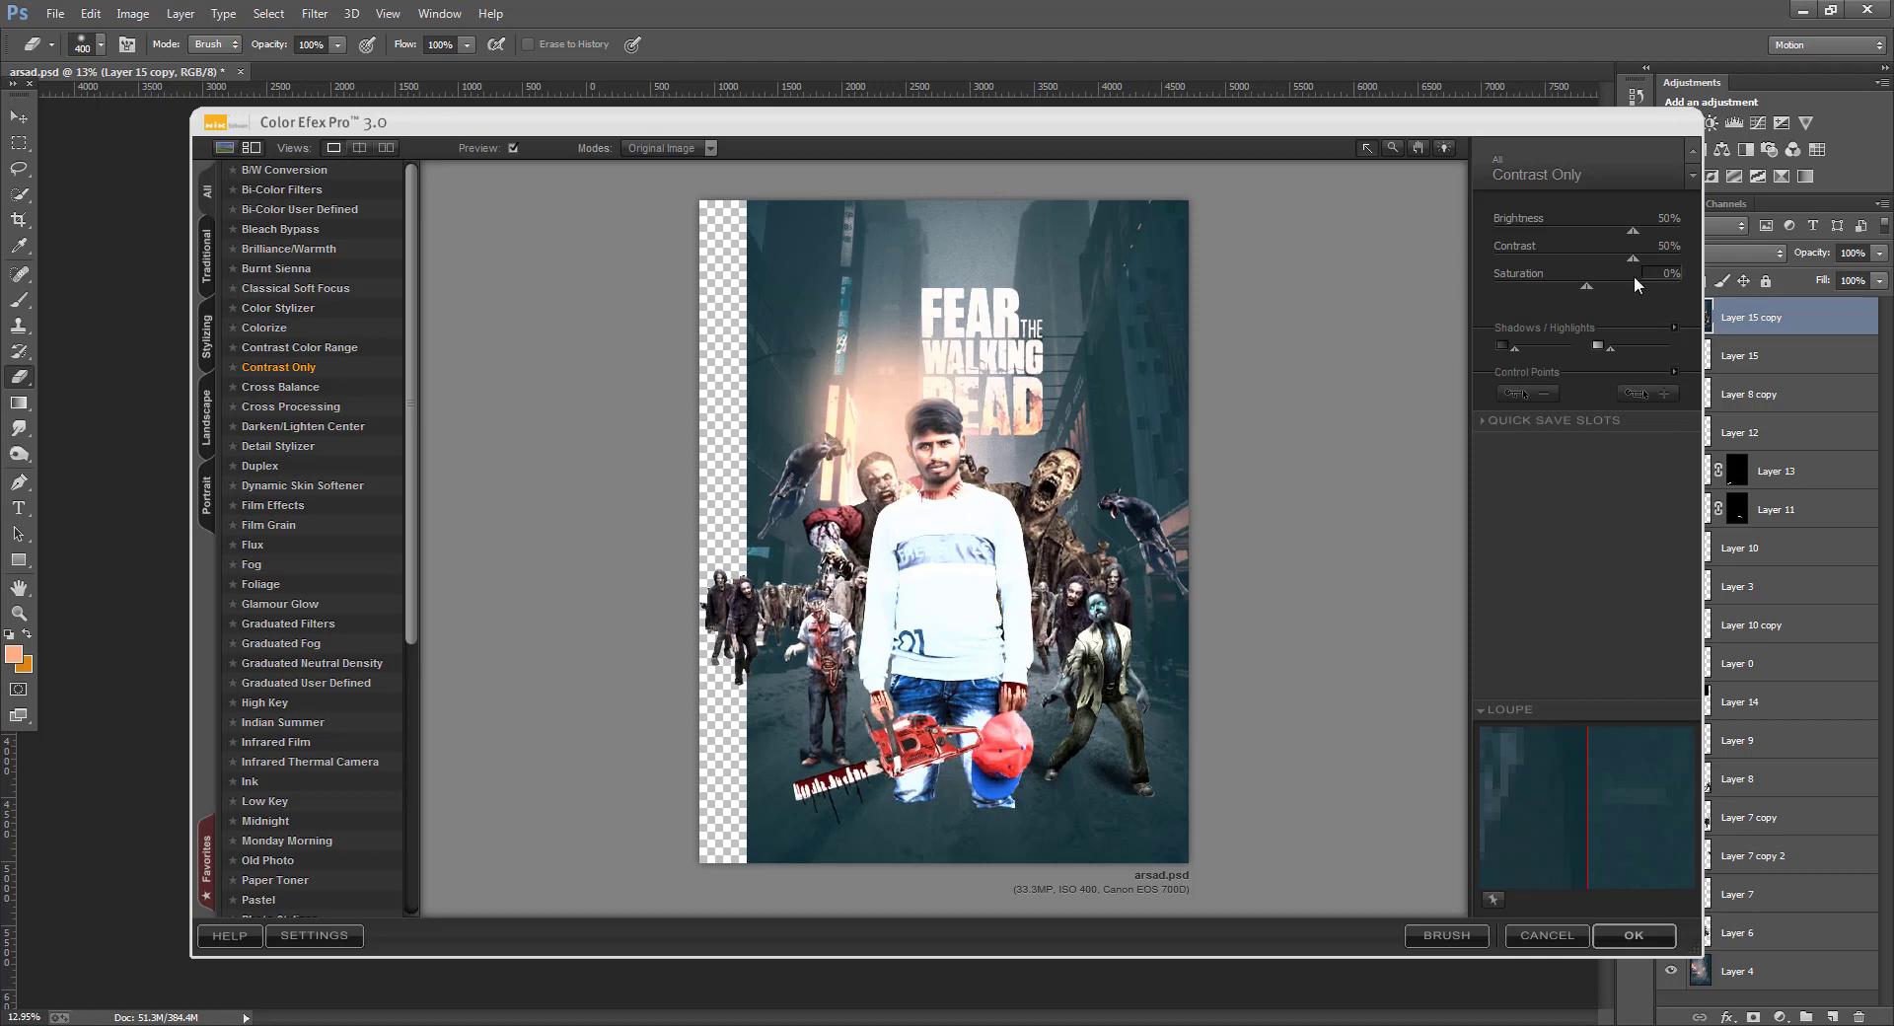
- Choose the Contrast Color Range filter, lower its Brightness, set Contrast to 10% and apply it
click(299, 347)
mouse_move(1590, 278)
mouse_down()
mouse_move(1626, 292)
mouse_move(1555, 292)
mouse_move(1572, 290)
mouse_up()
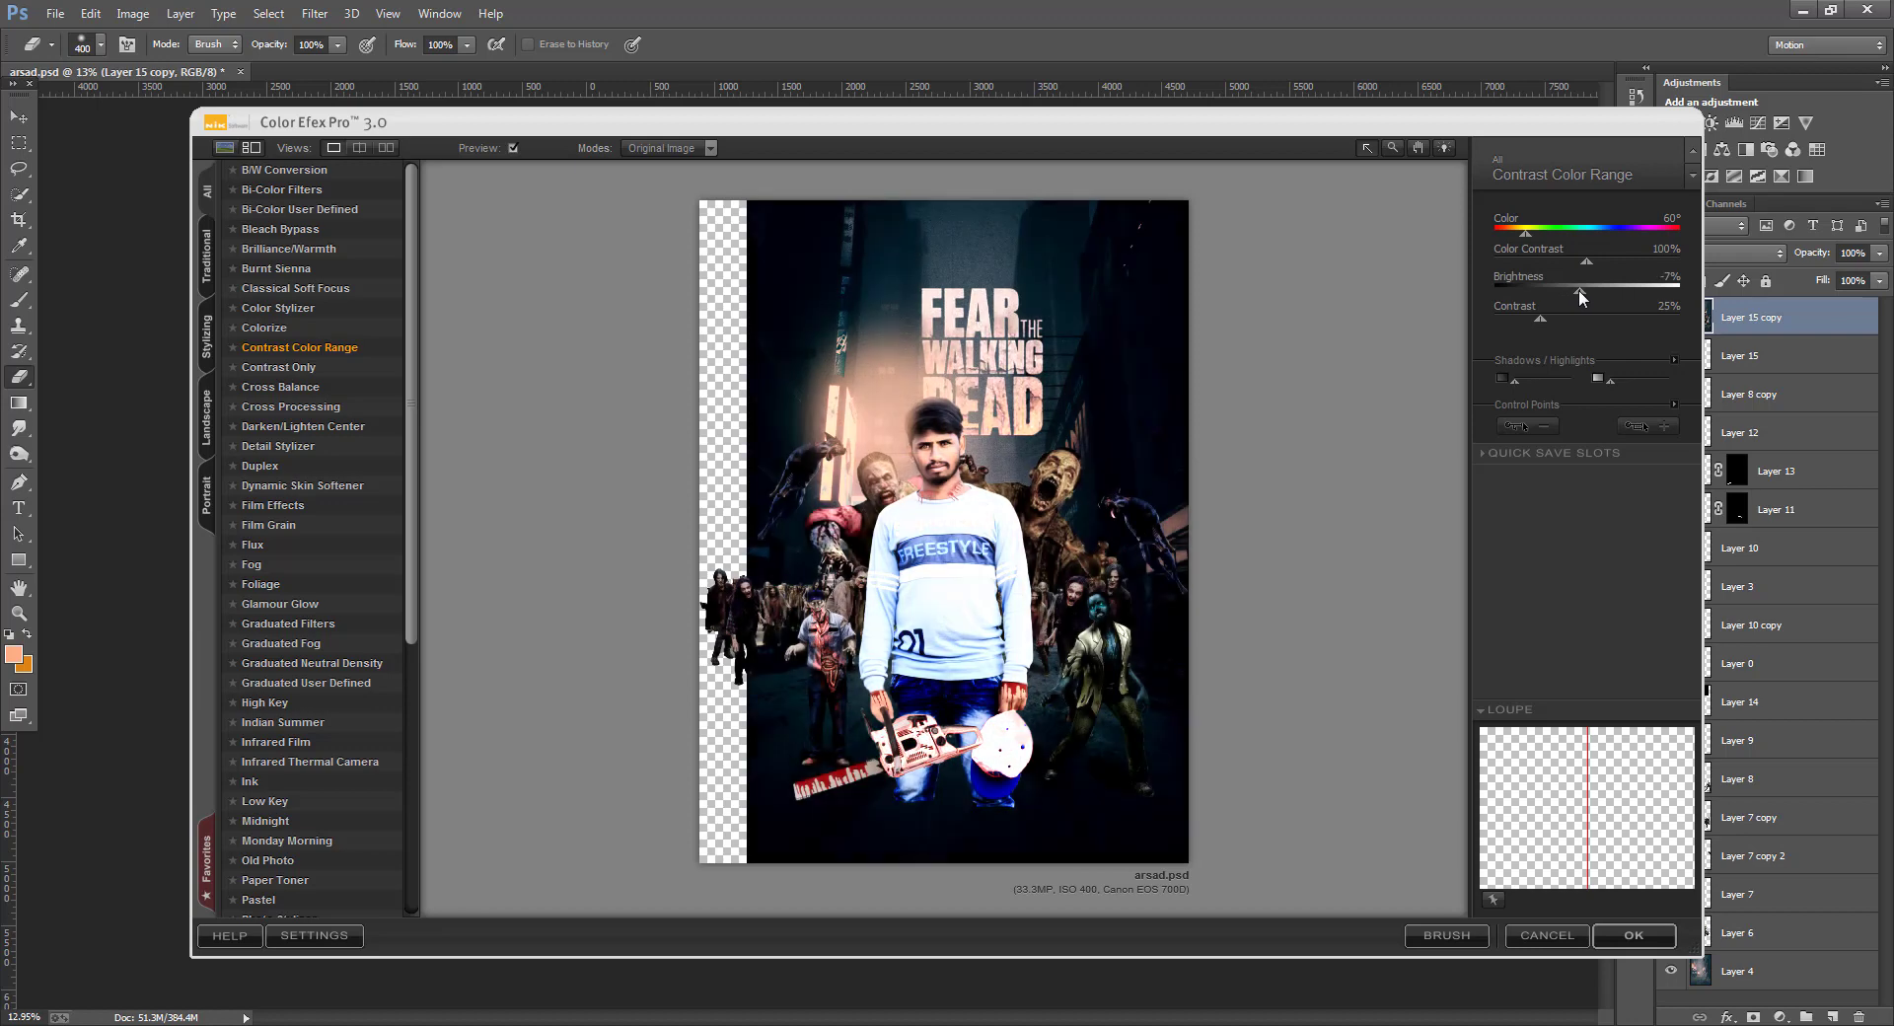
click(1594, 322)
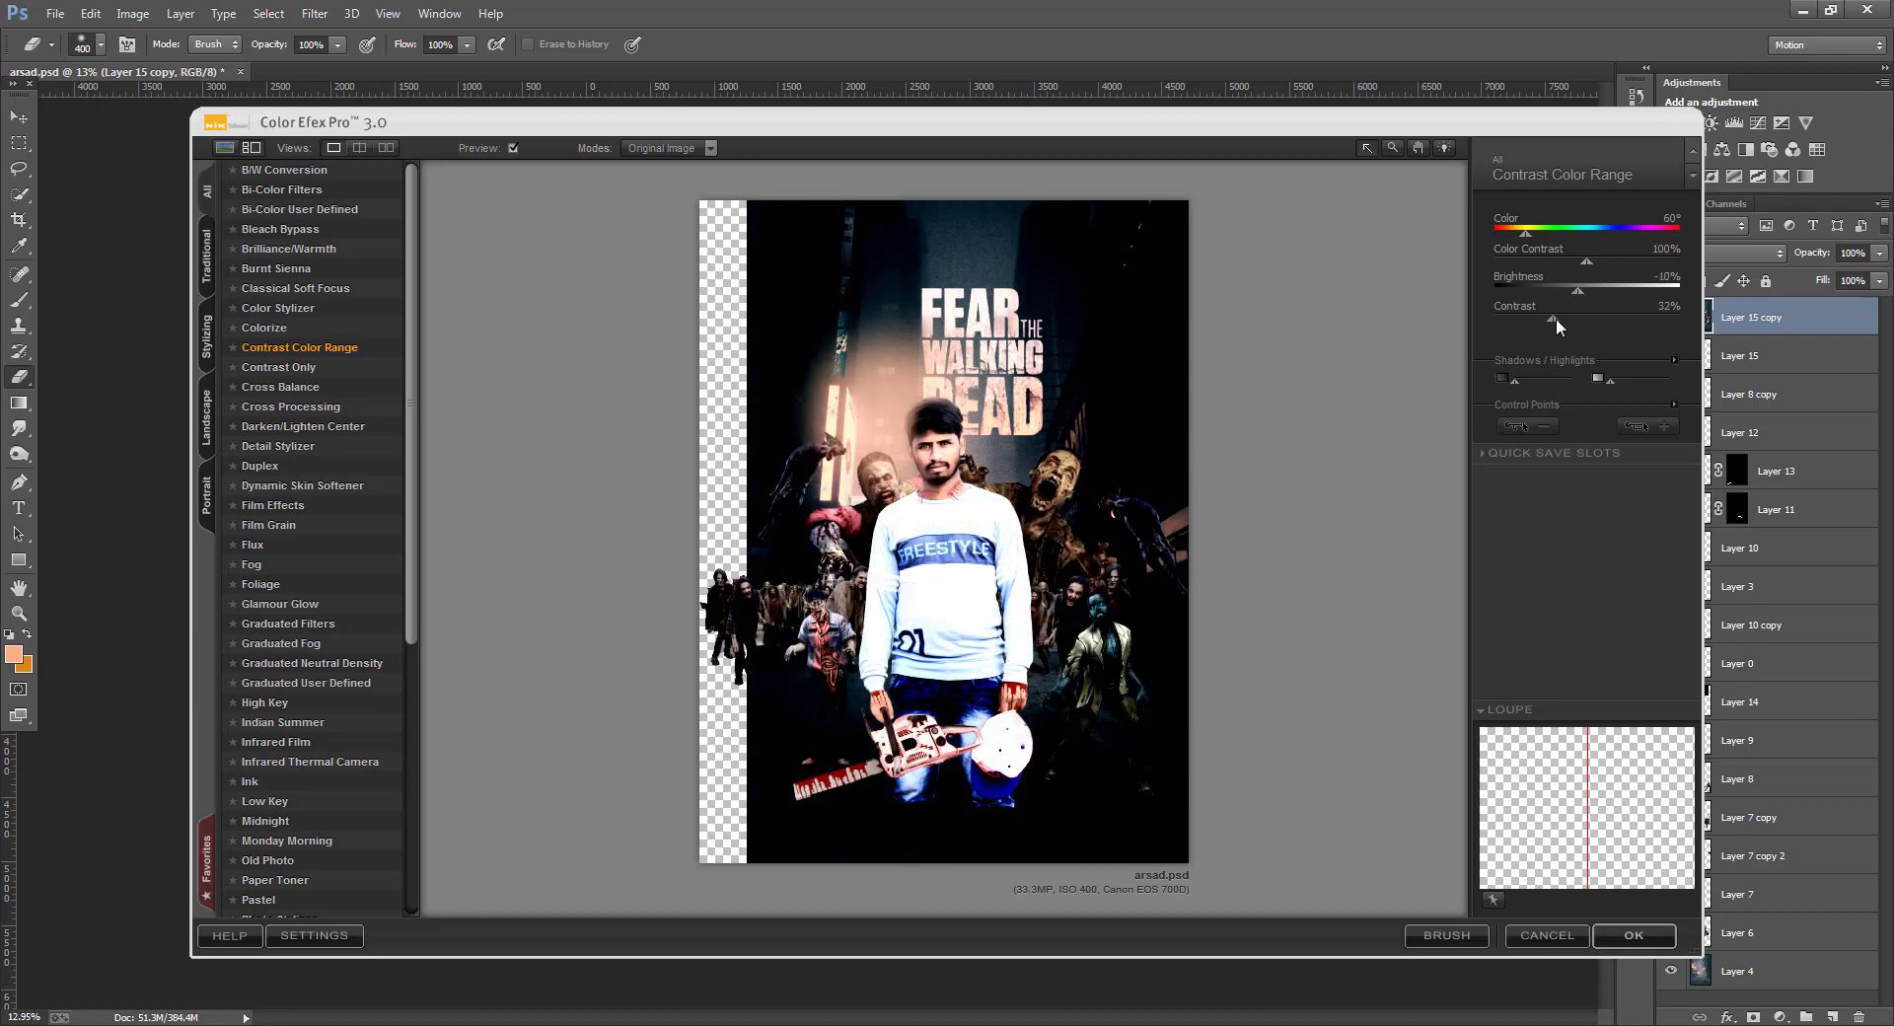
drag(1554, 318, 1514, 318)
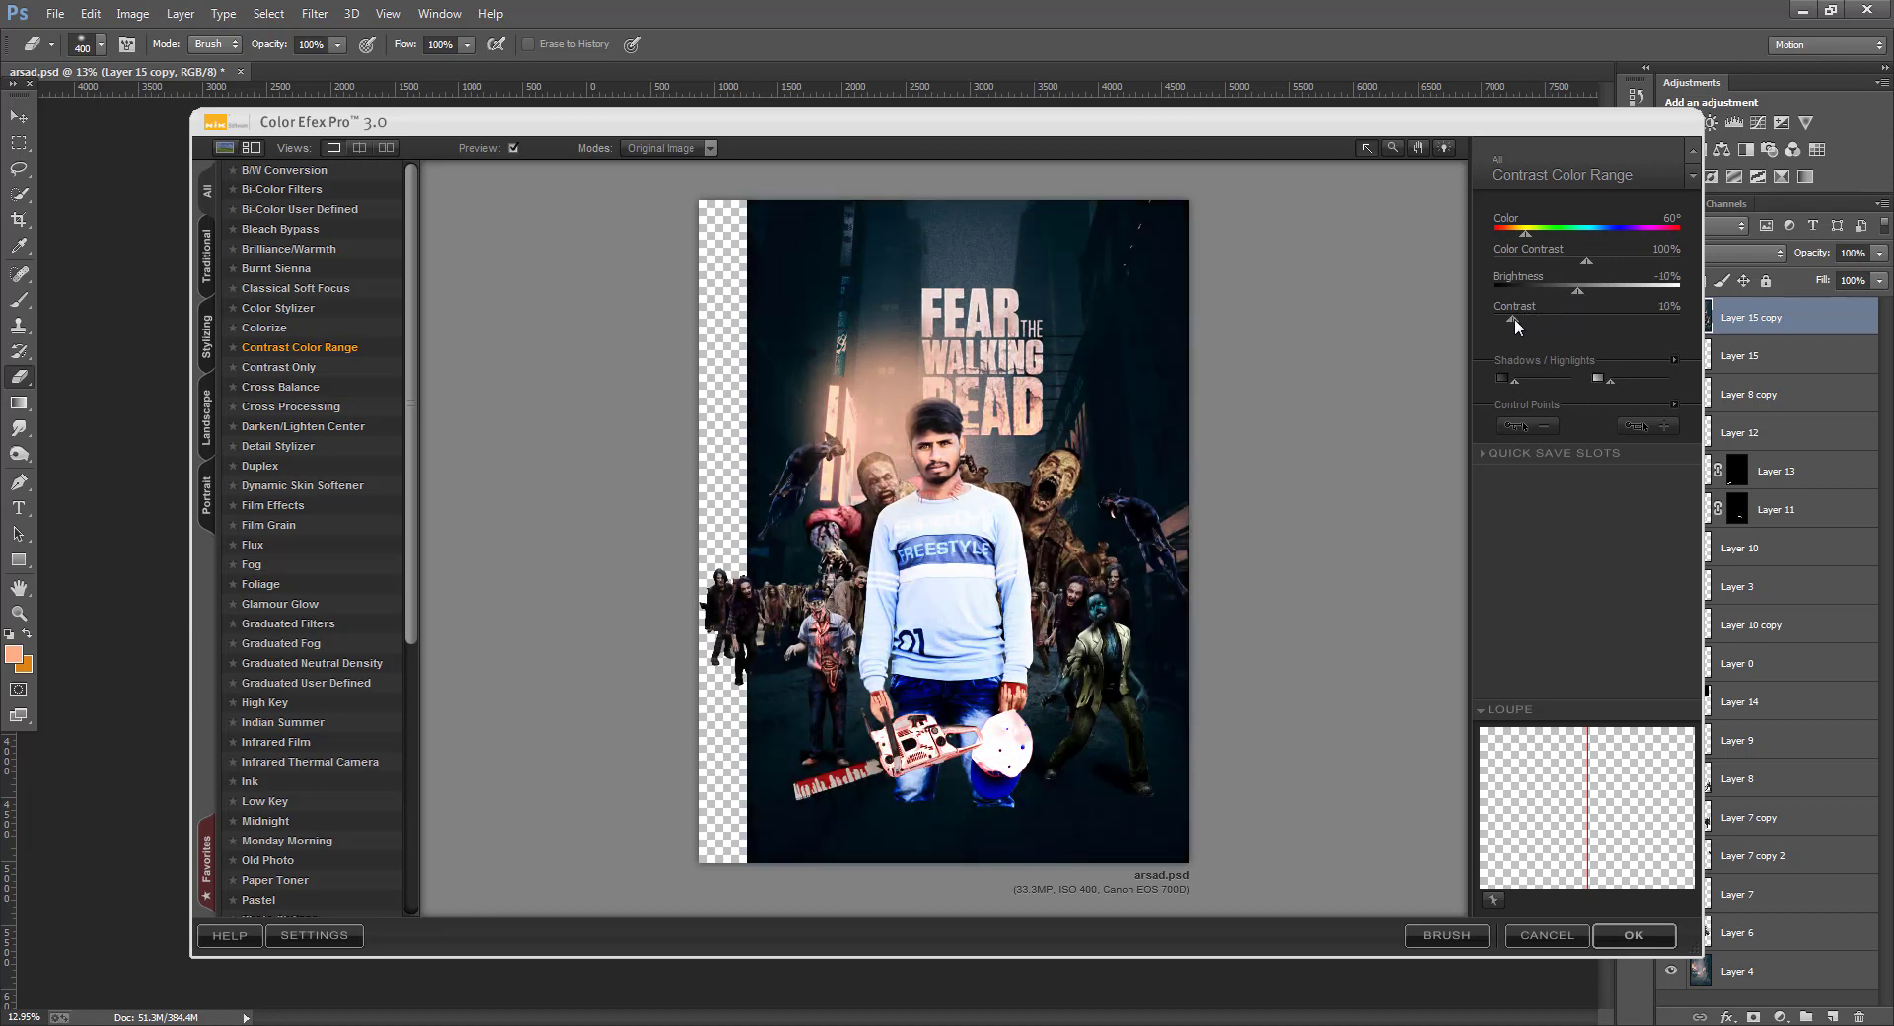
click(1569, 289)
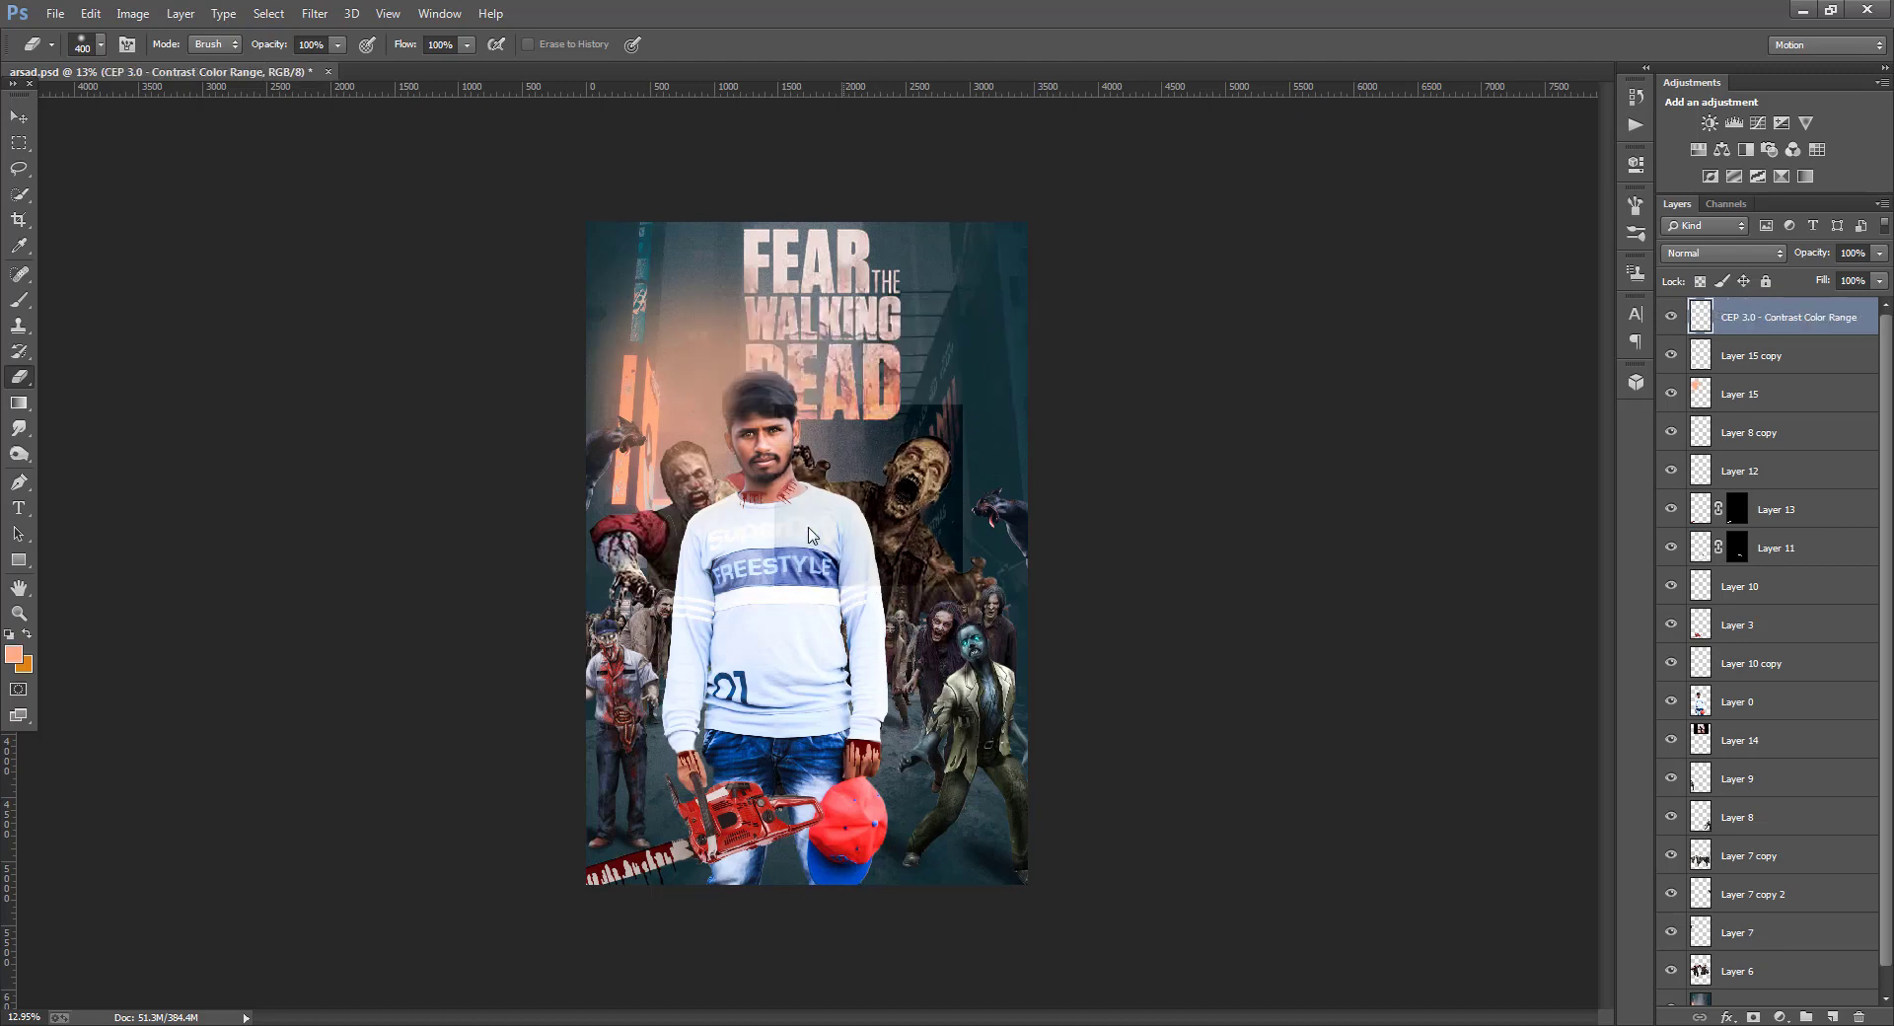
- Open the Contrast Color Range layer in Camera Raw and set Exposure +0.70, Contrast +52, Highlights -31, Shadows -2, Whites +47 and Clarity +26
click(314, 13)
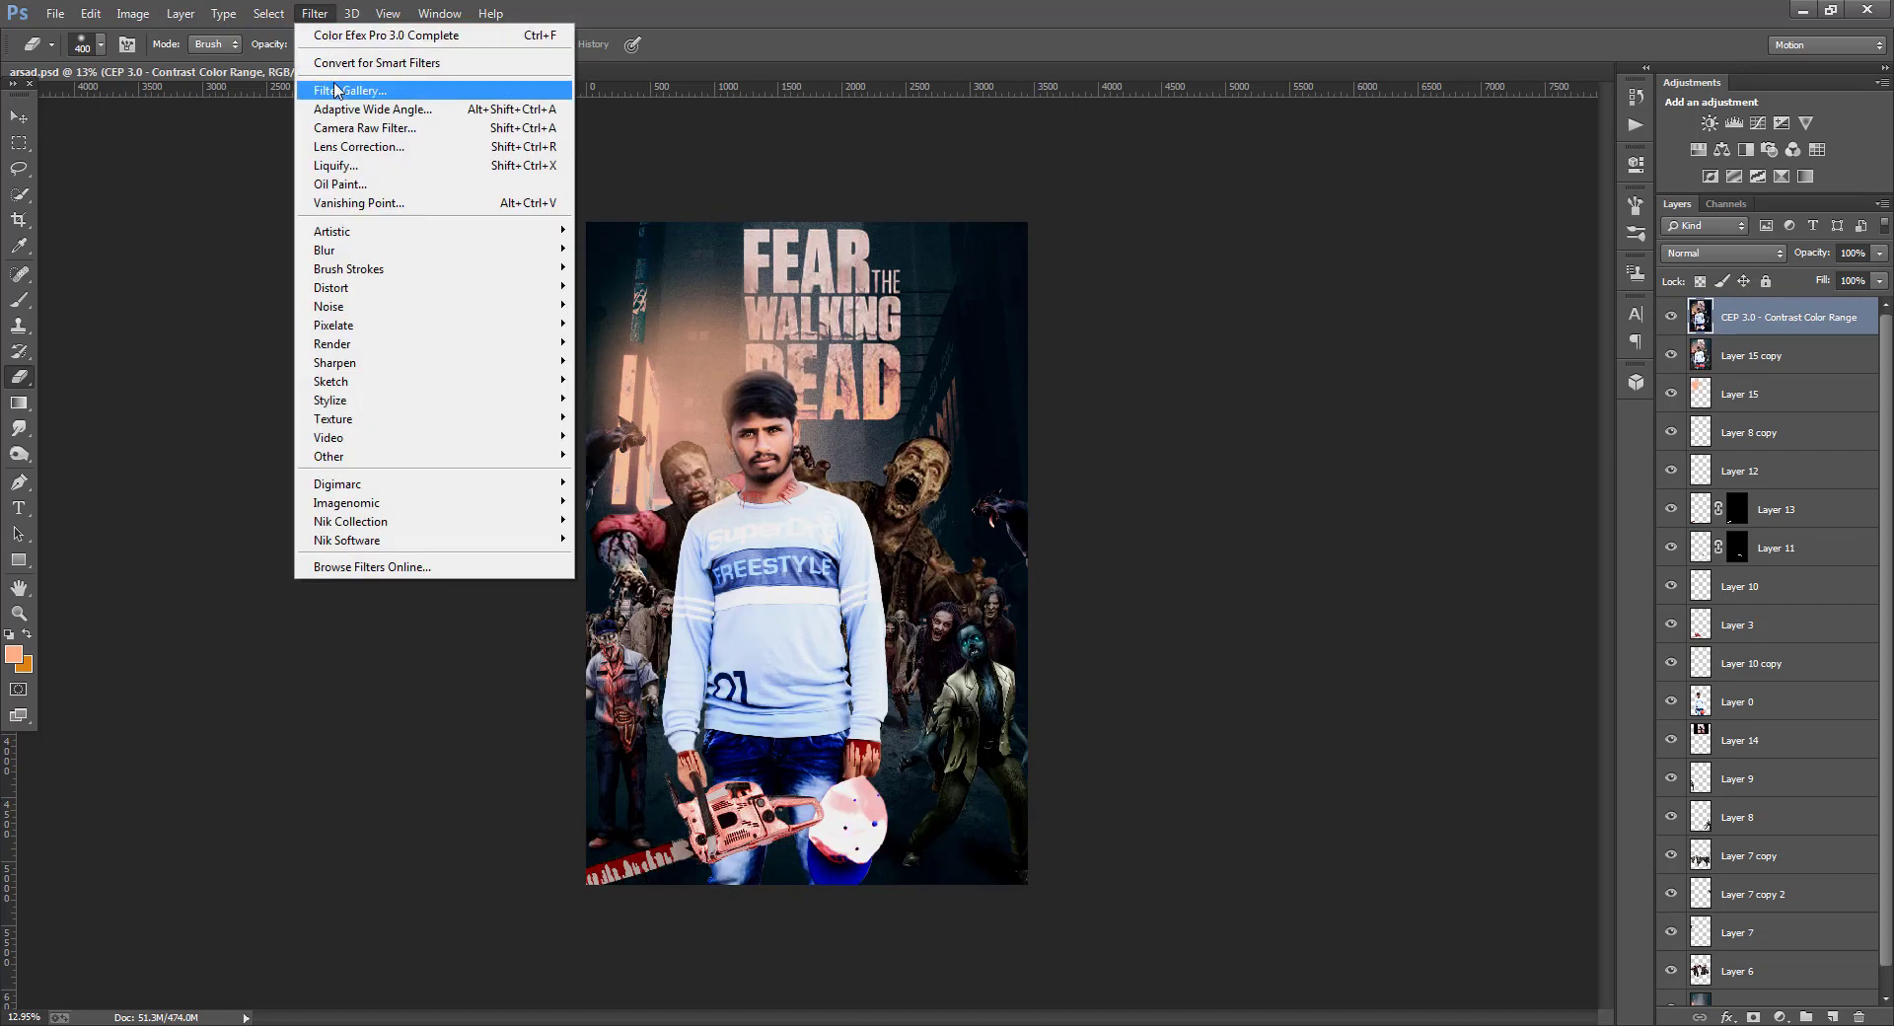
click(424, 129)
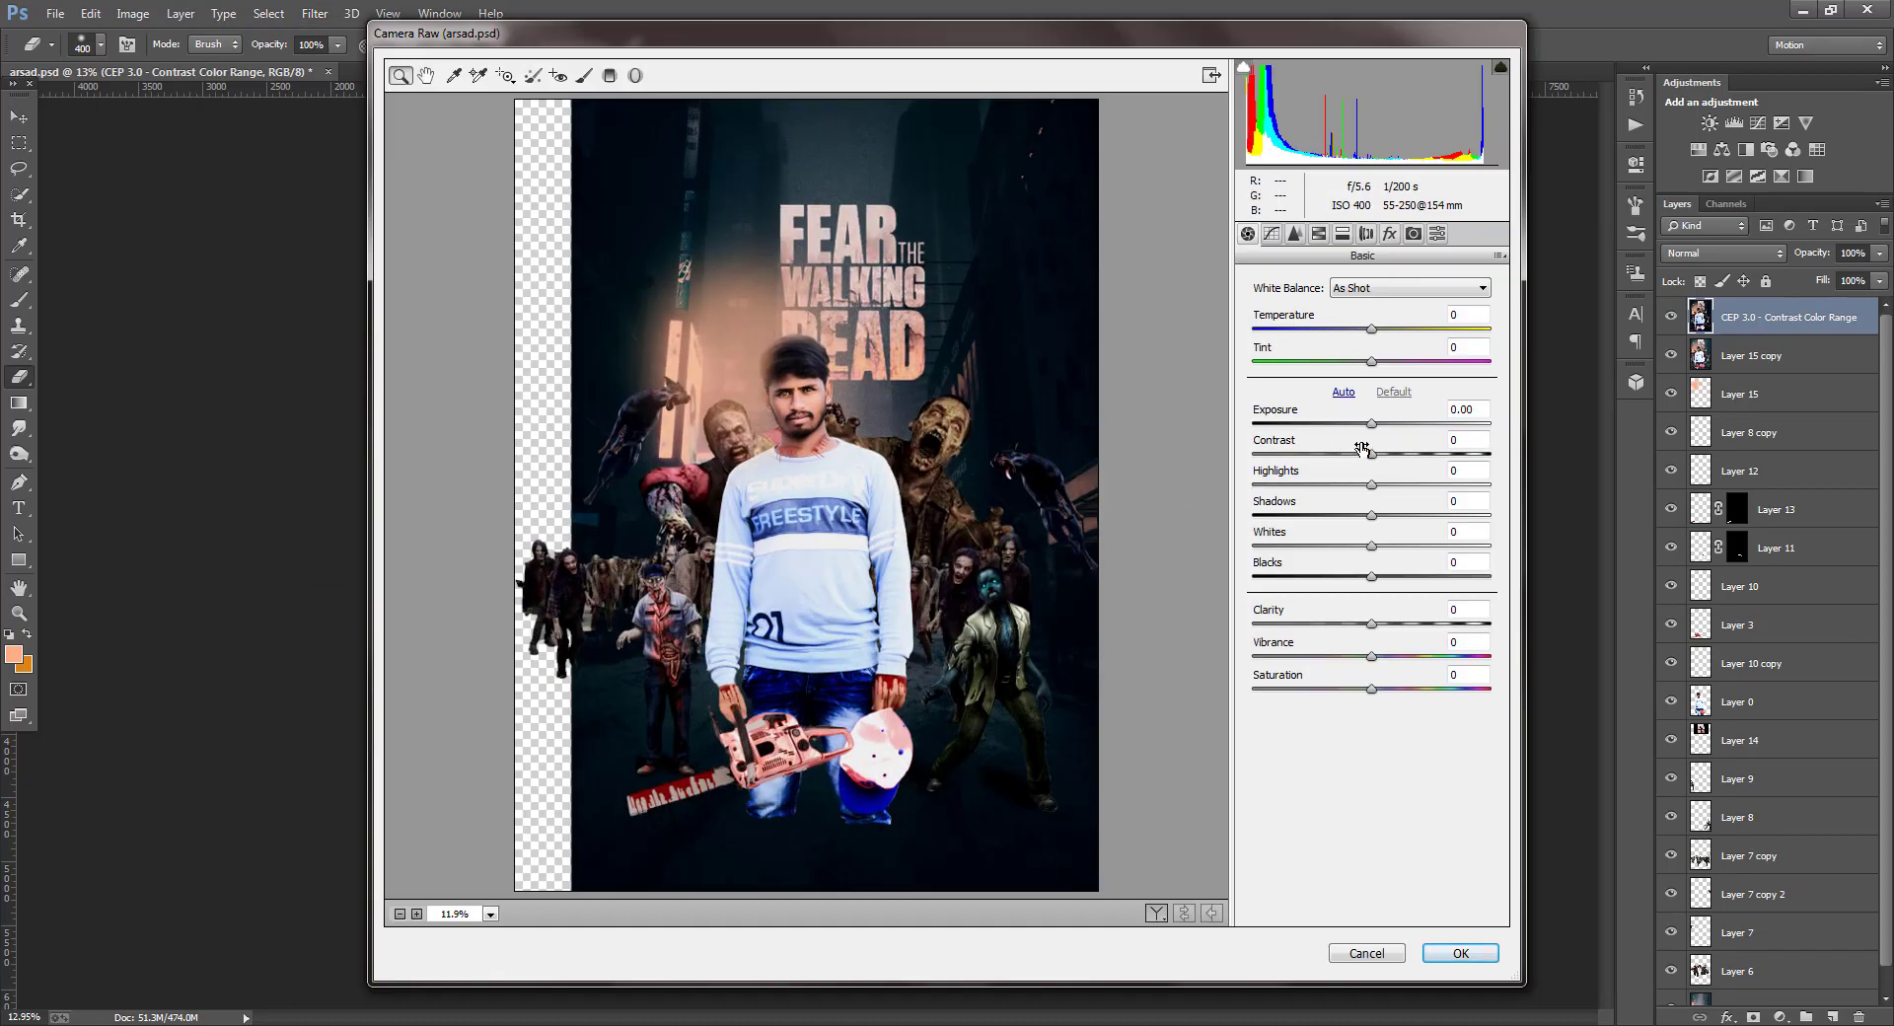
drag(1372, 424, 1370, 516)
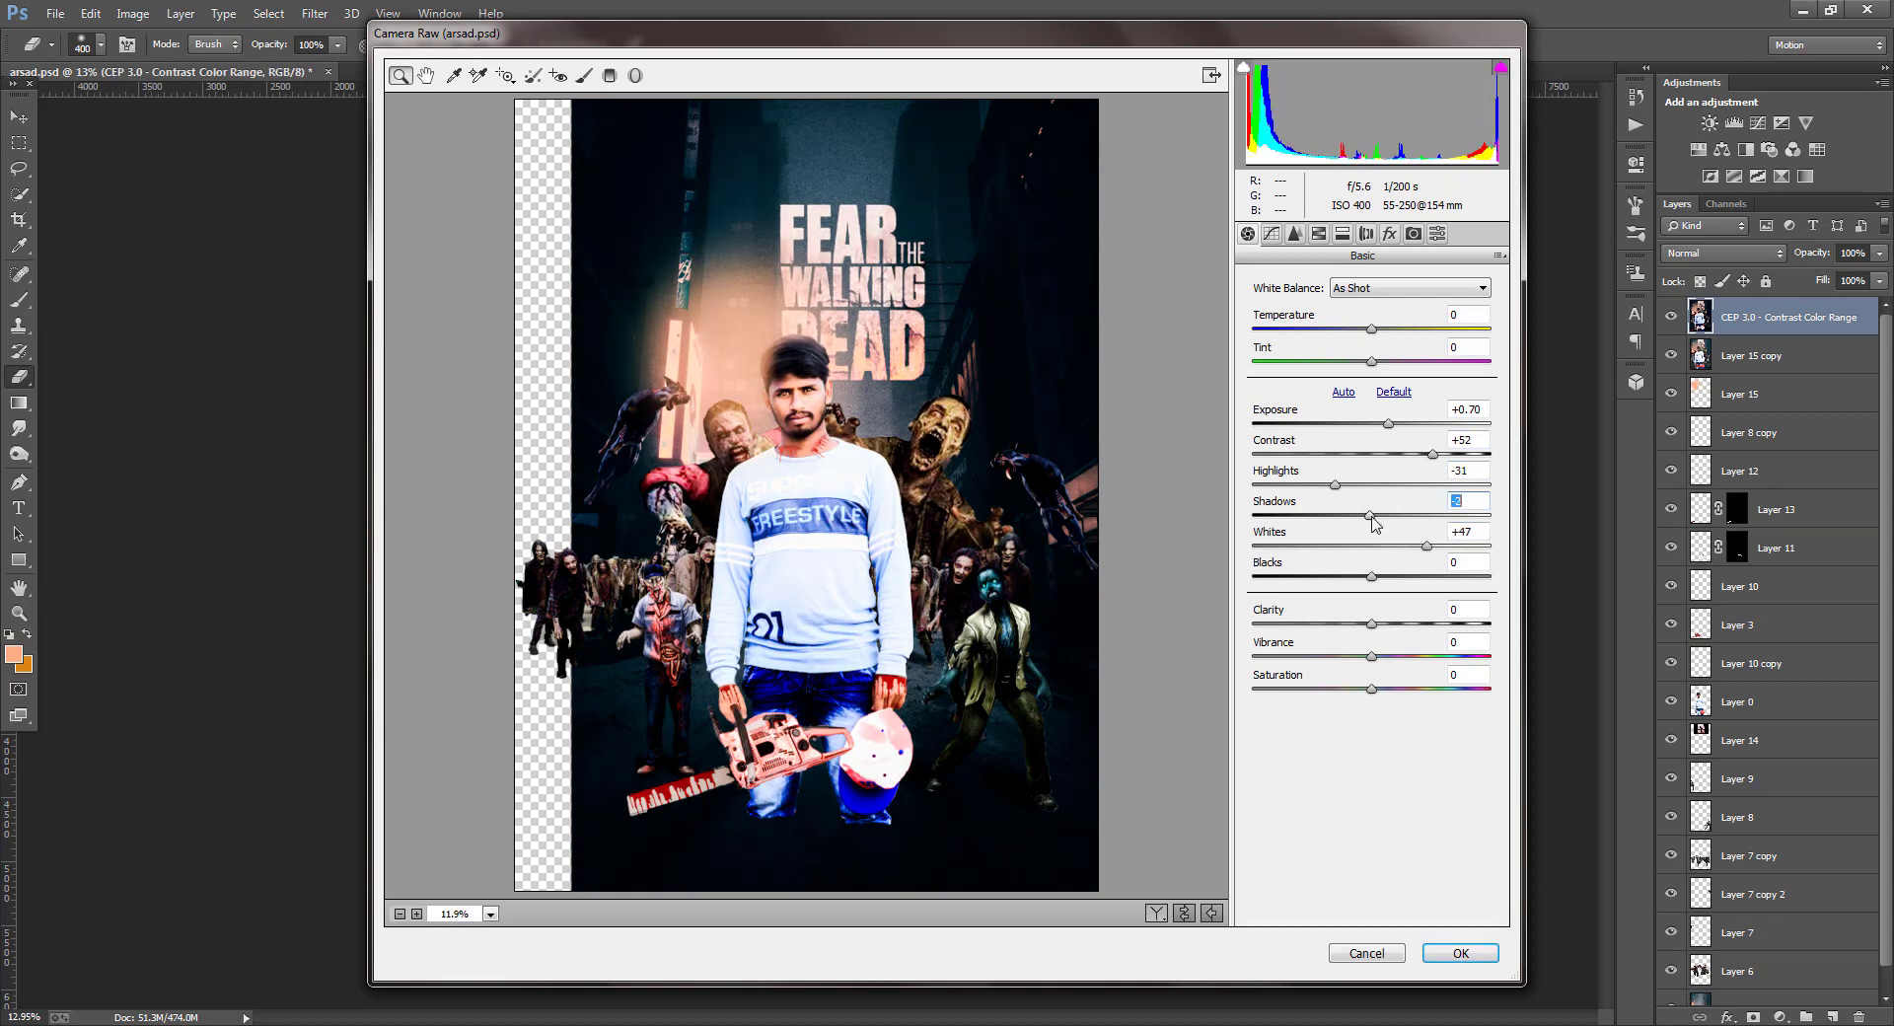
drag(1369, 620, 1404, 629)
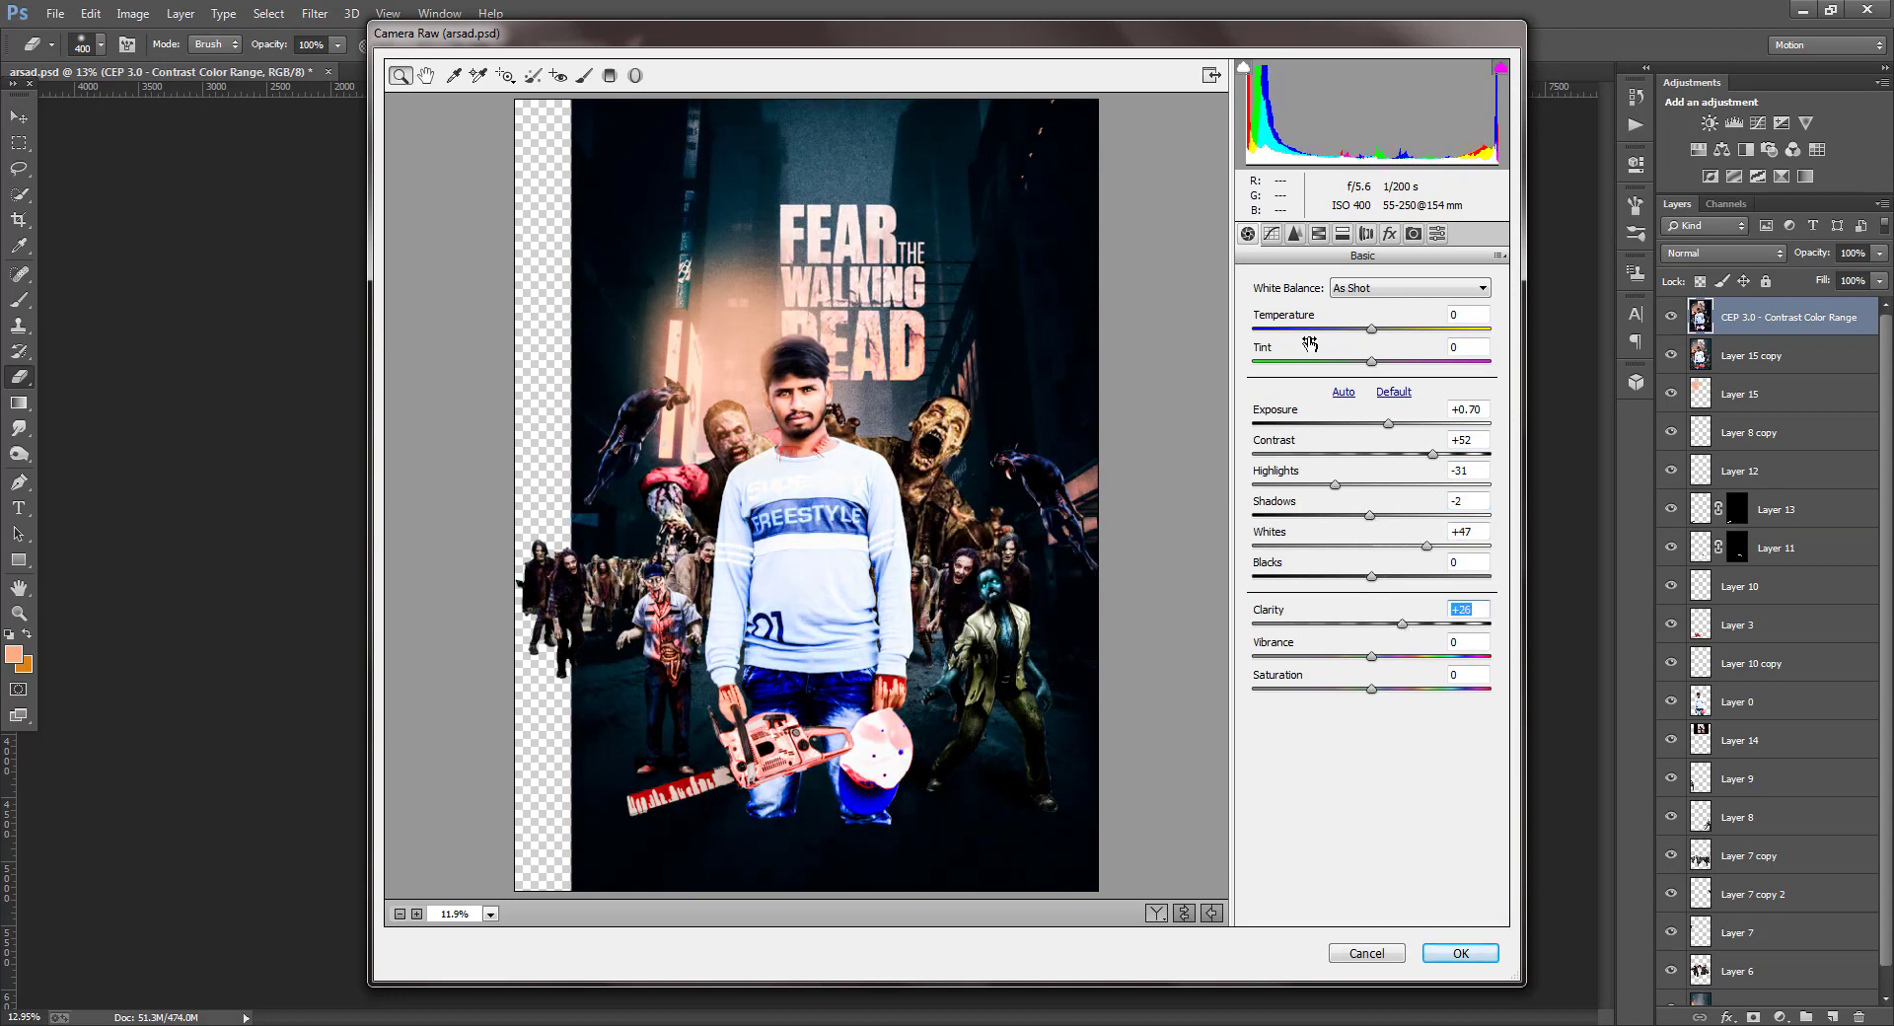
- Shift the HSL color hues, then set Oranges luminance to -17 and raise the Blues and Greens luminance
click(1295, 234)
click(1322, 235)
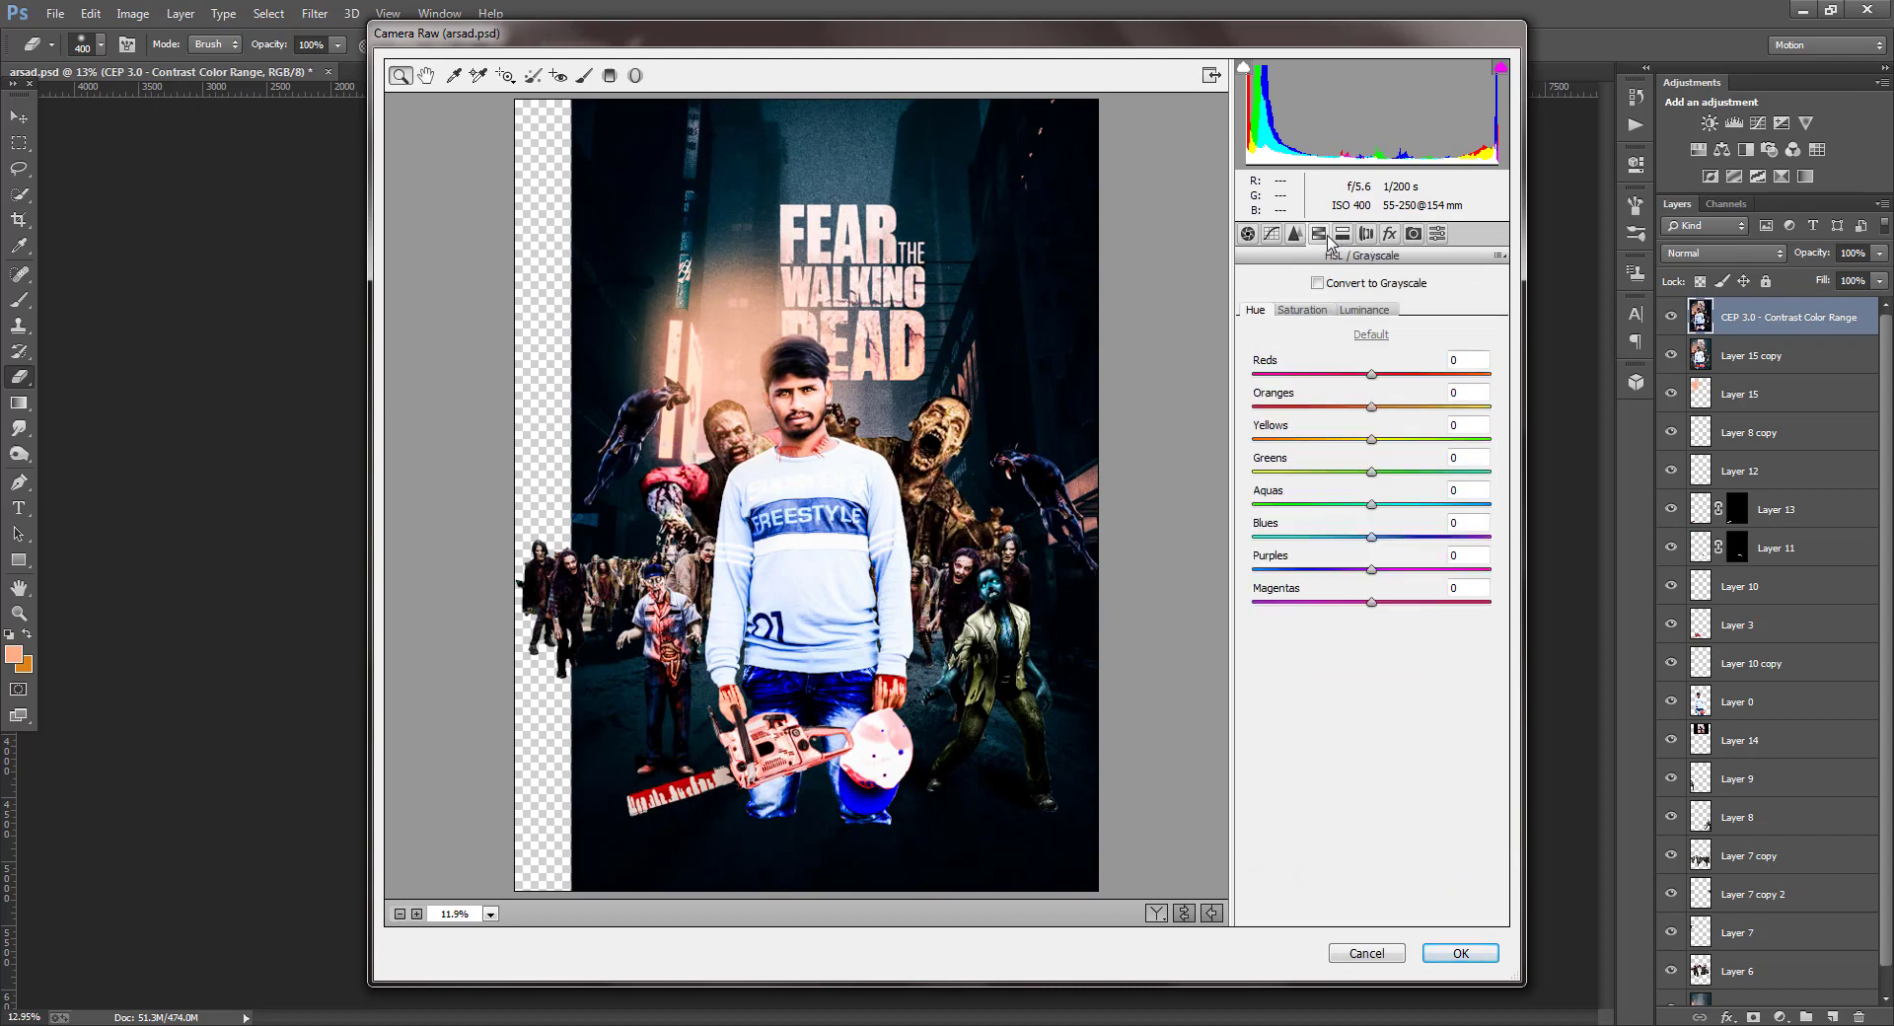
drag(1376, 410, 1380, 407)
drag(1372, 505, 1350, 539)
drag(1372, 374, 1351, 407)
click(1303, 310)
click(1365, 309)
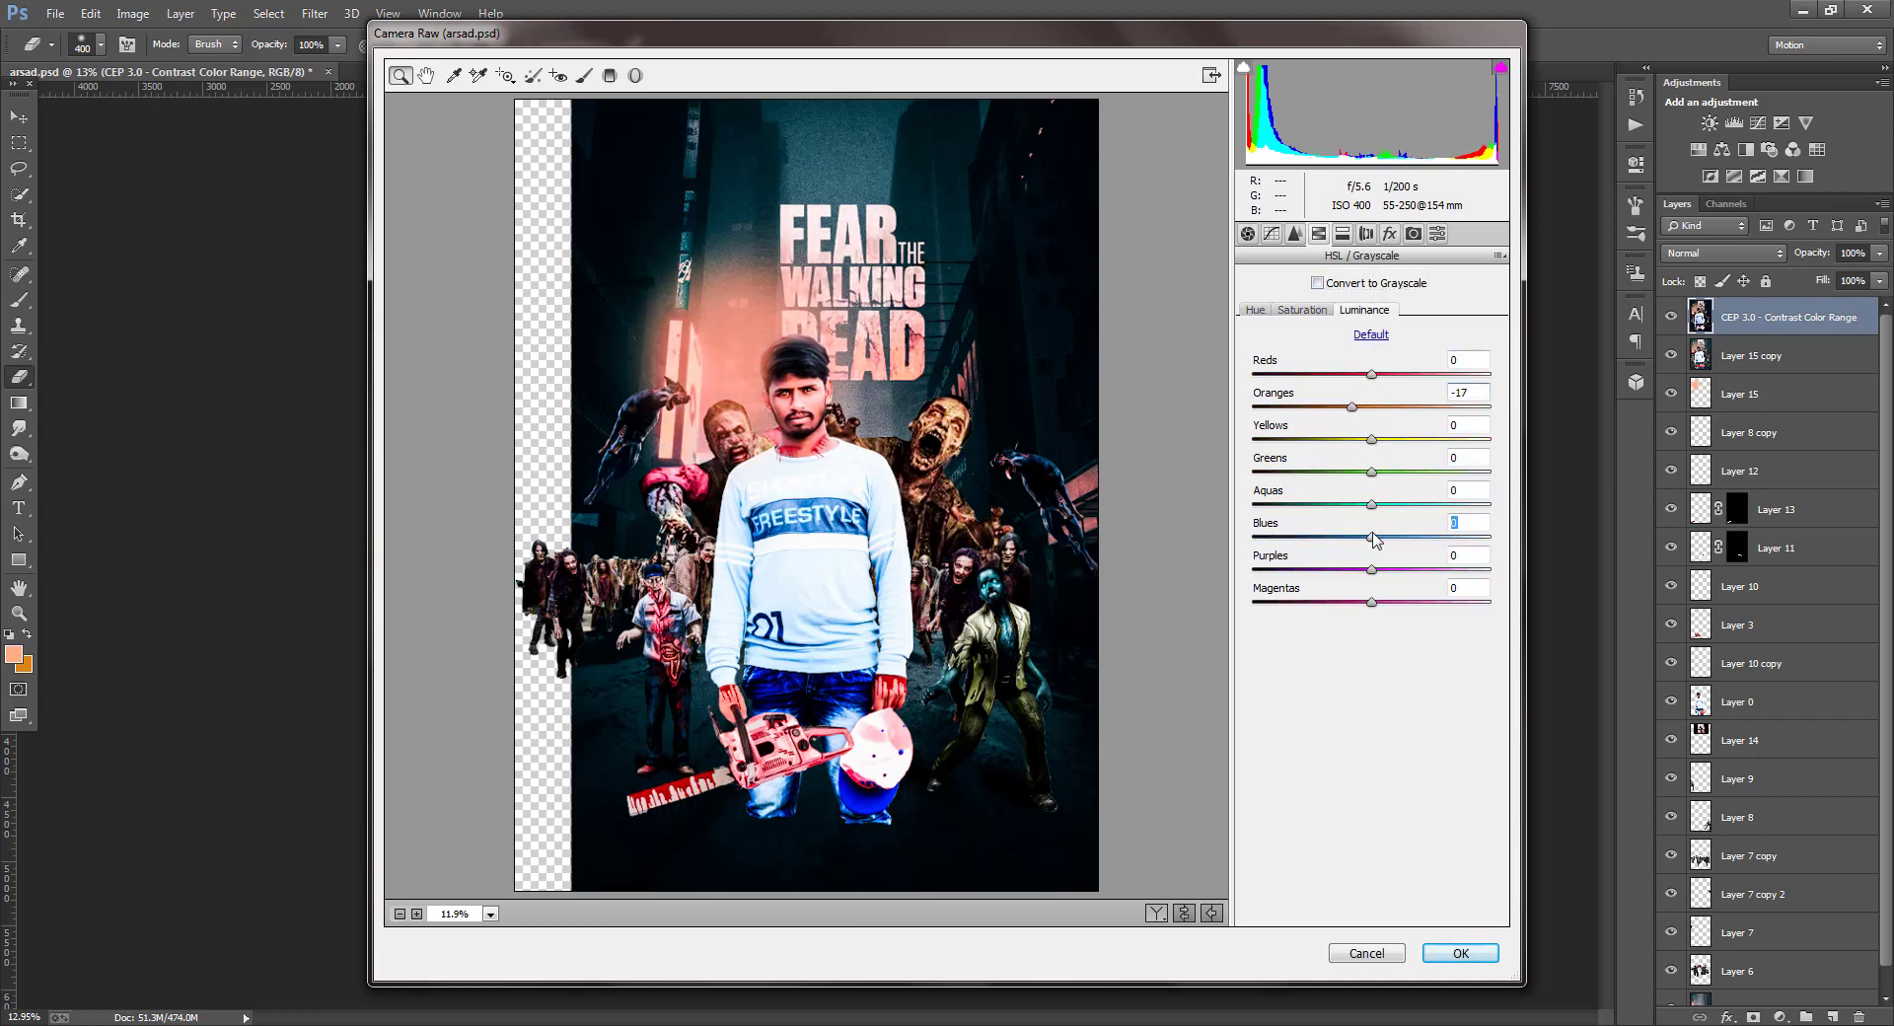
drag(1374, 537, 1390, 538)
drag(1371, 472, 1391, 474)
- Add grain with Amount 3 and a vignette with Amount -28 and Midpoint 33, and apply the Camera Raw filter
click(1390, 234)
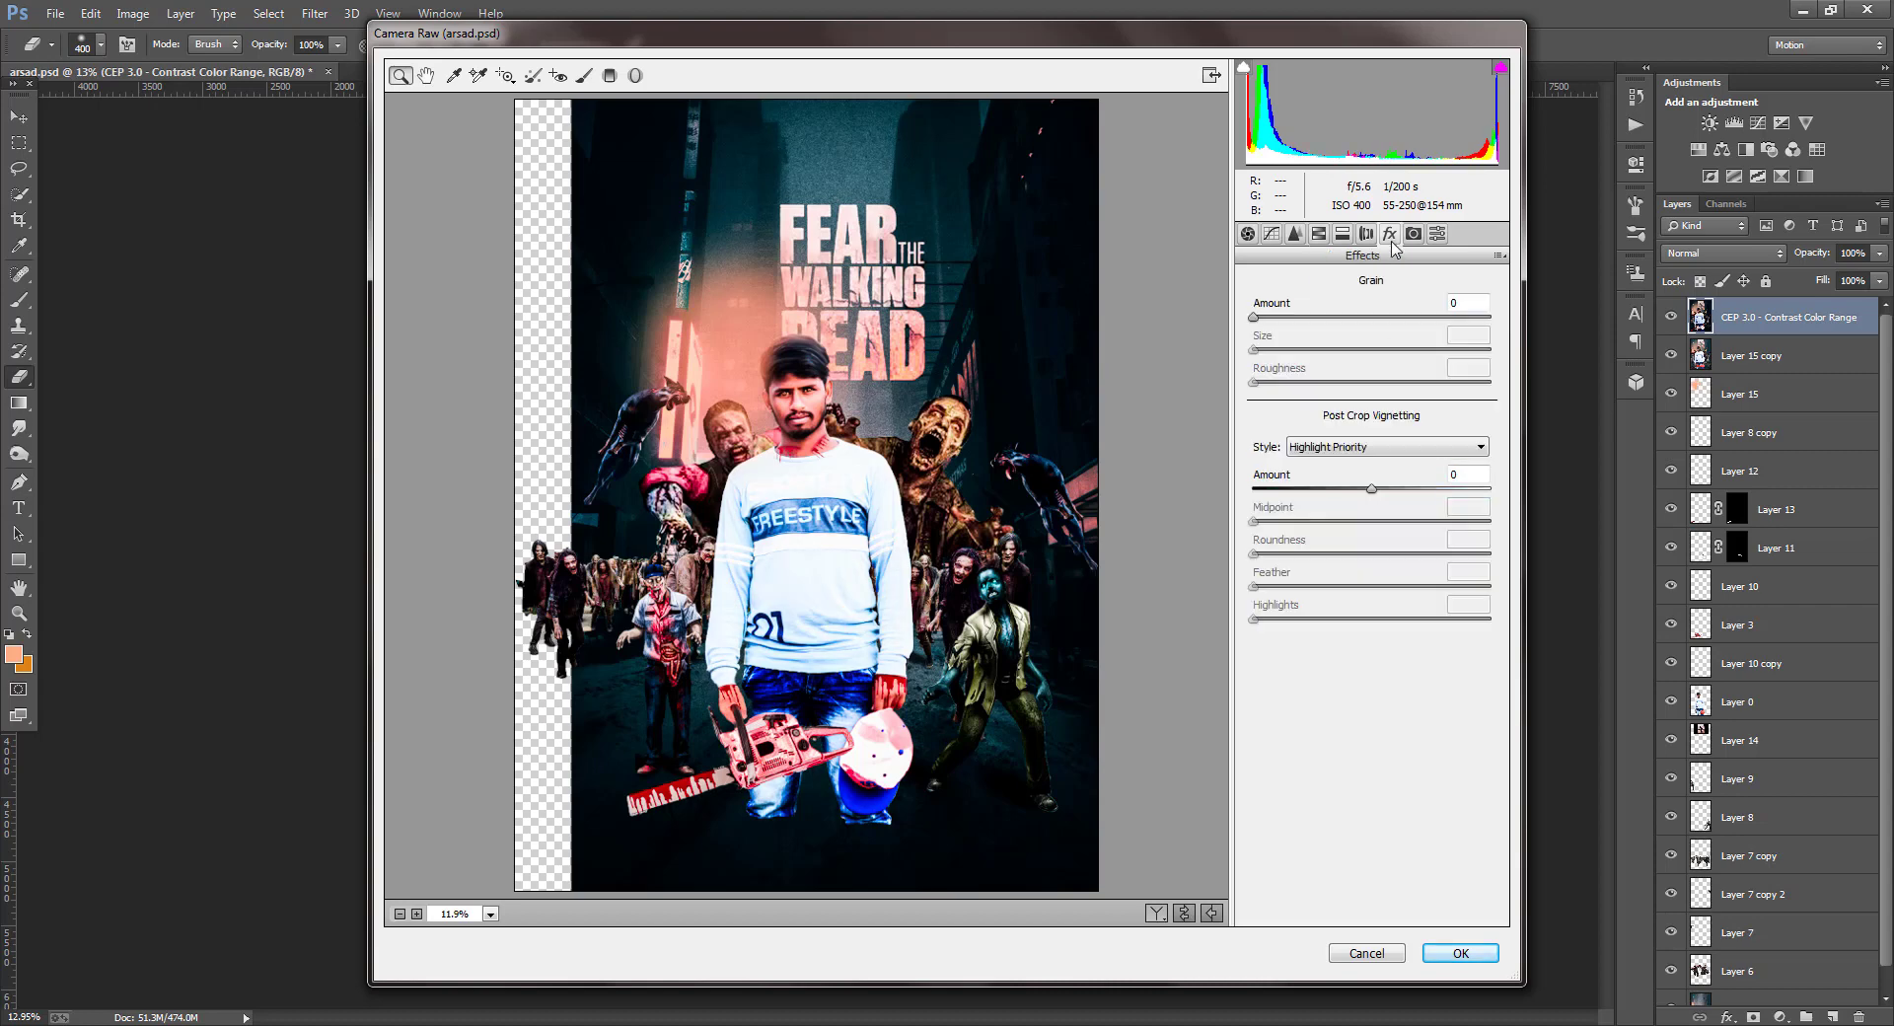
drag(1253, 317, 1260, 317)
click(1338, 488)
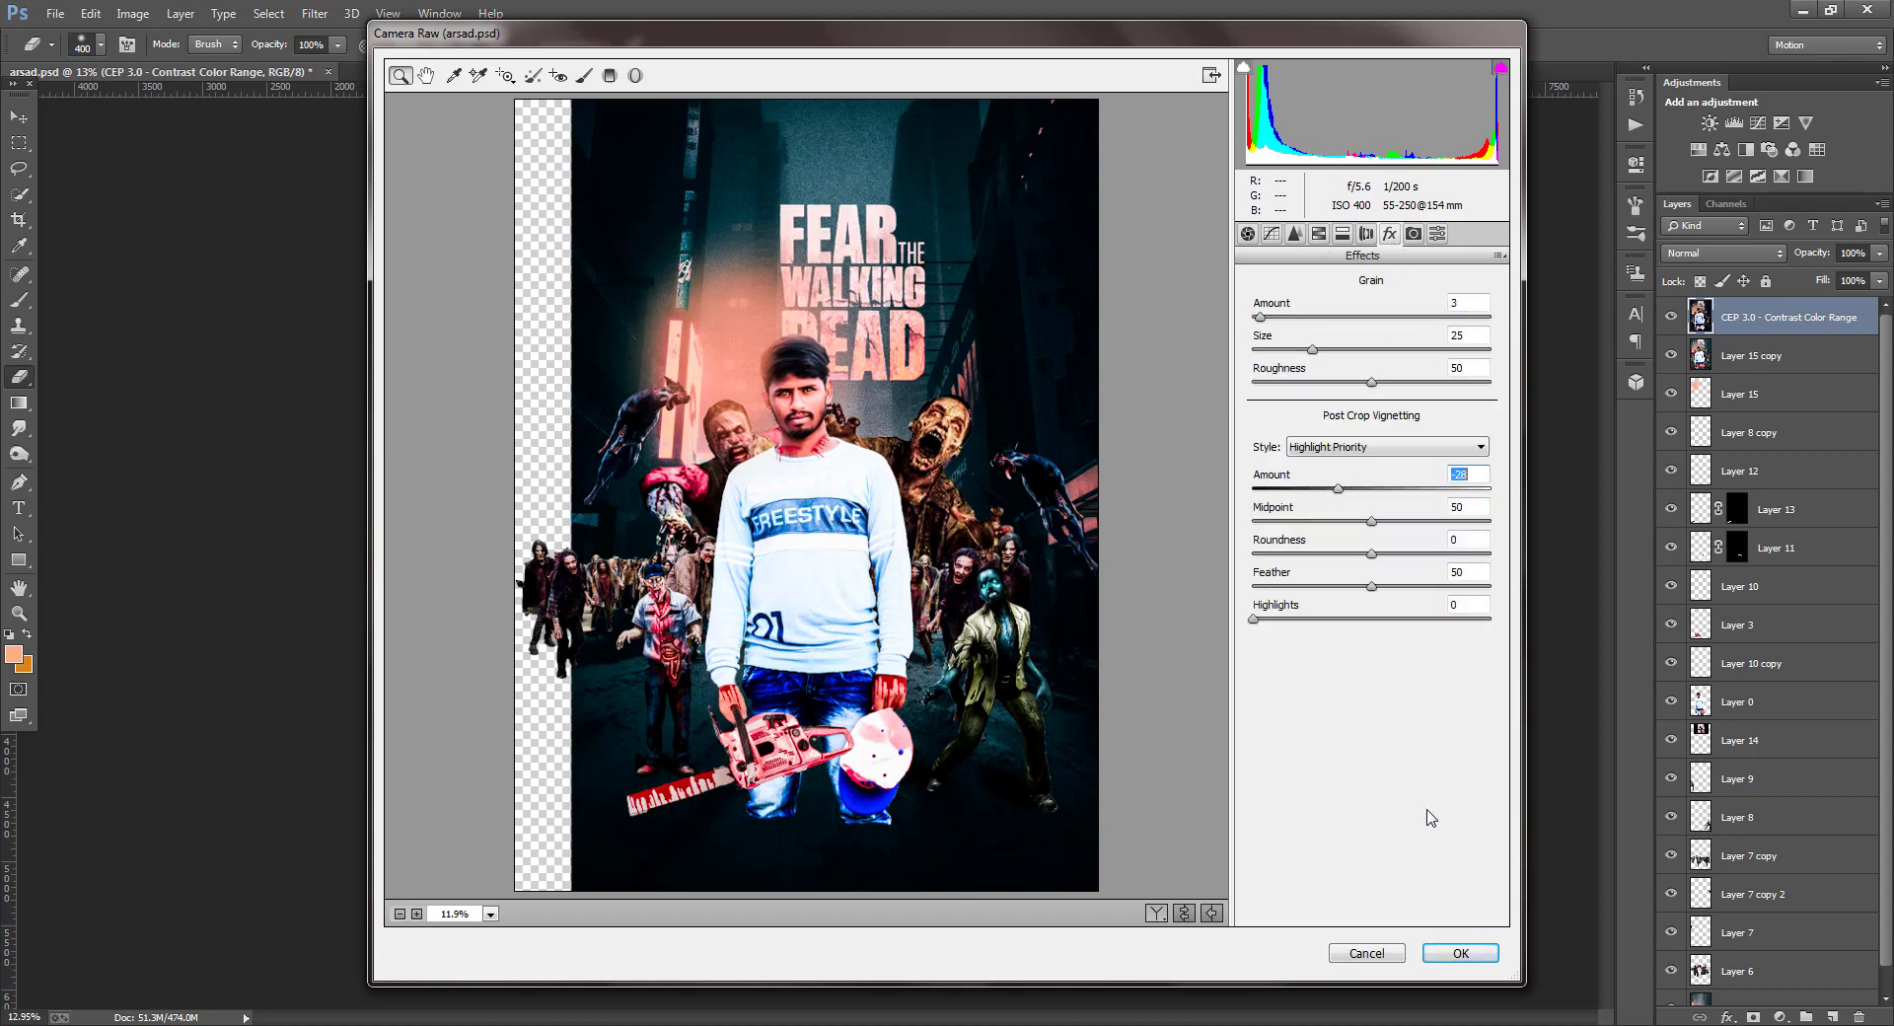
drag(1359, 508, 1343, 508)
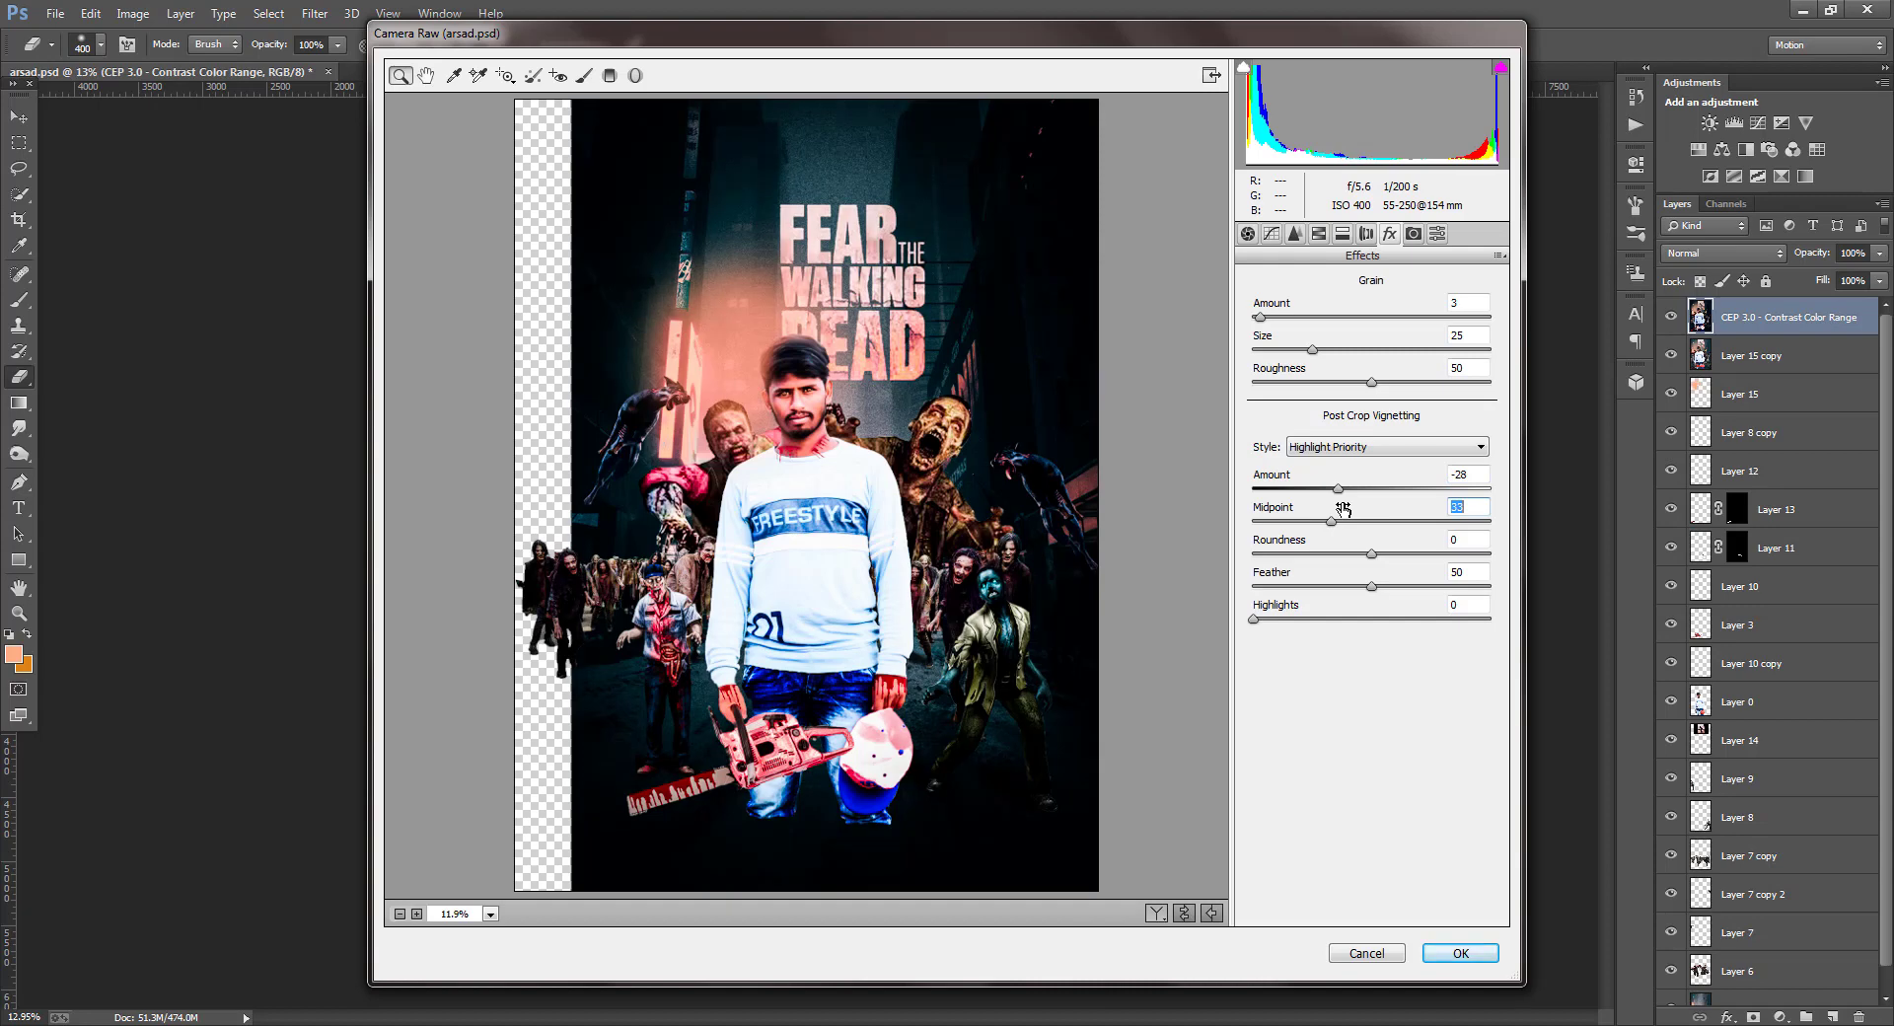
click(1458, 953)
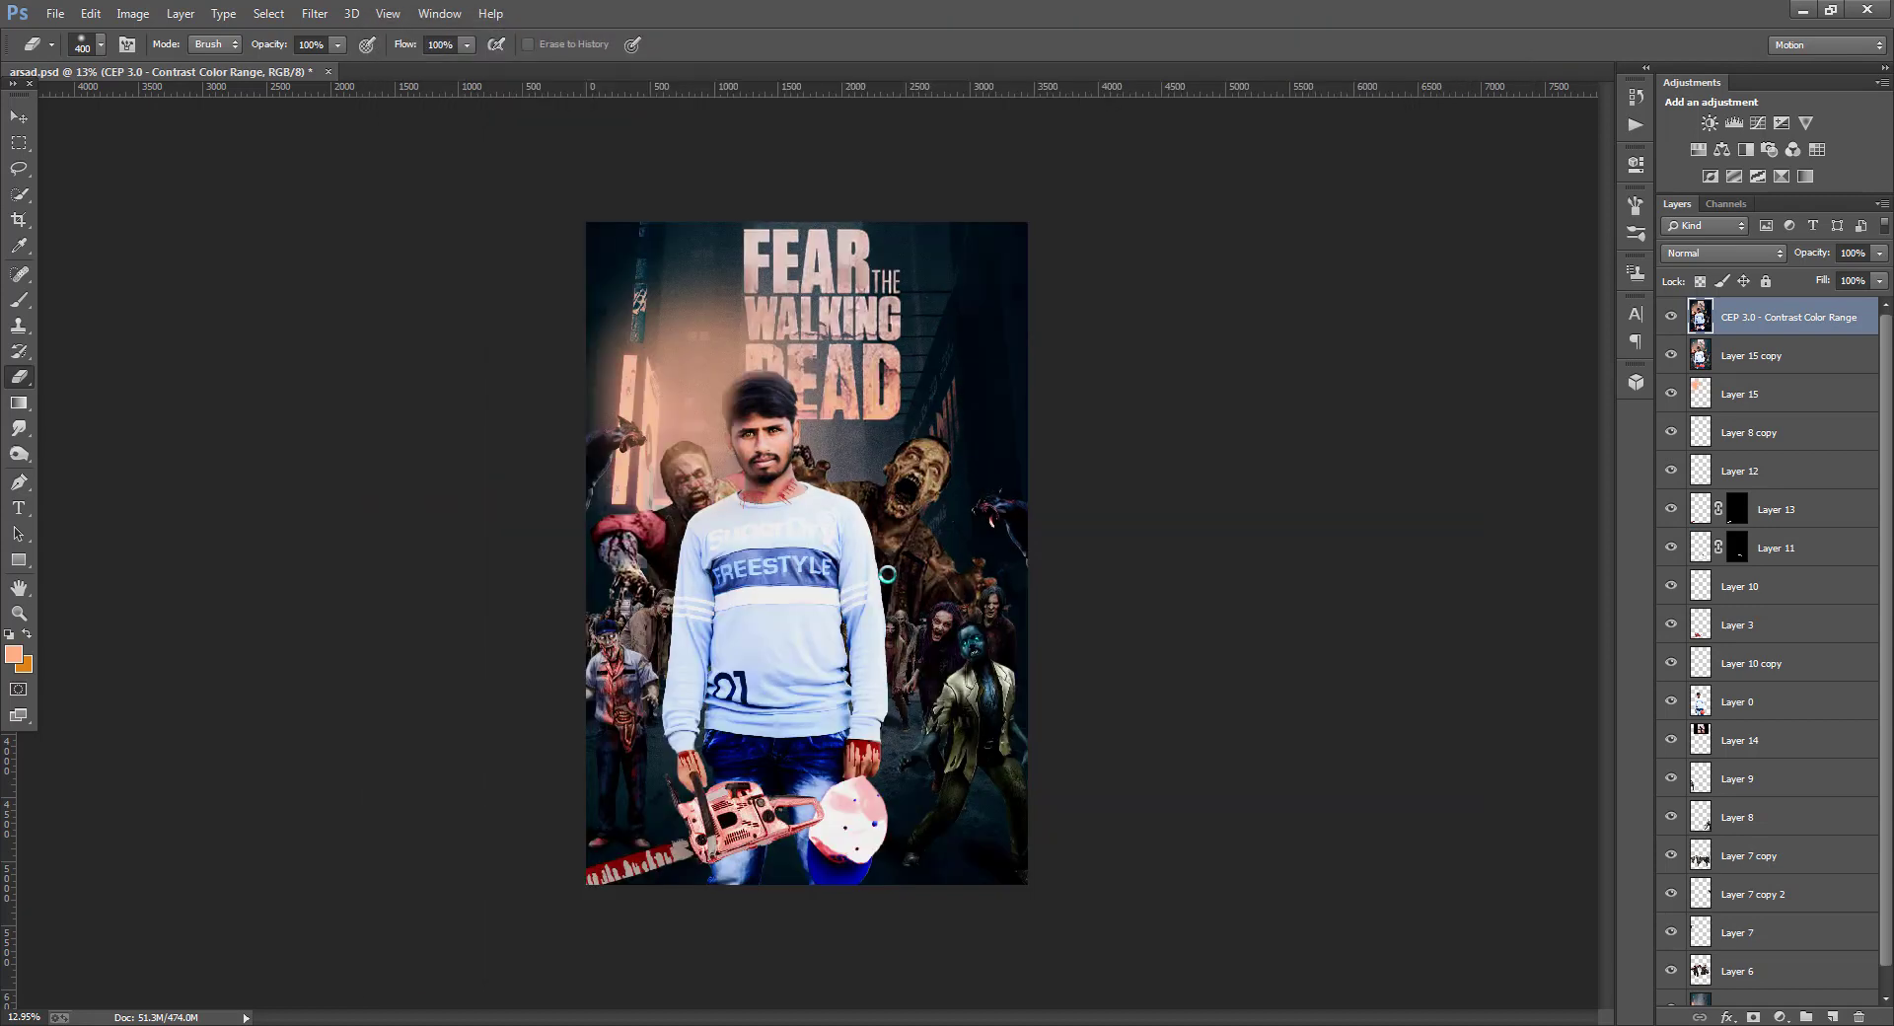